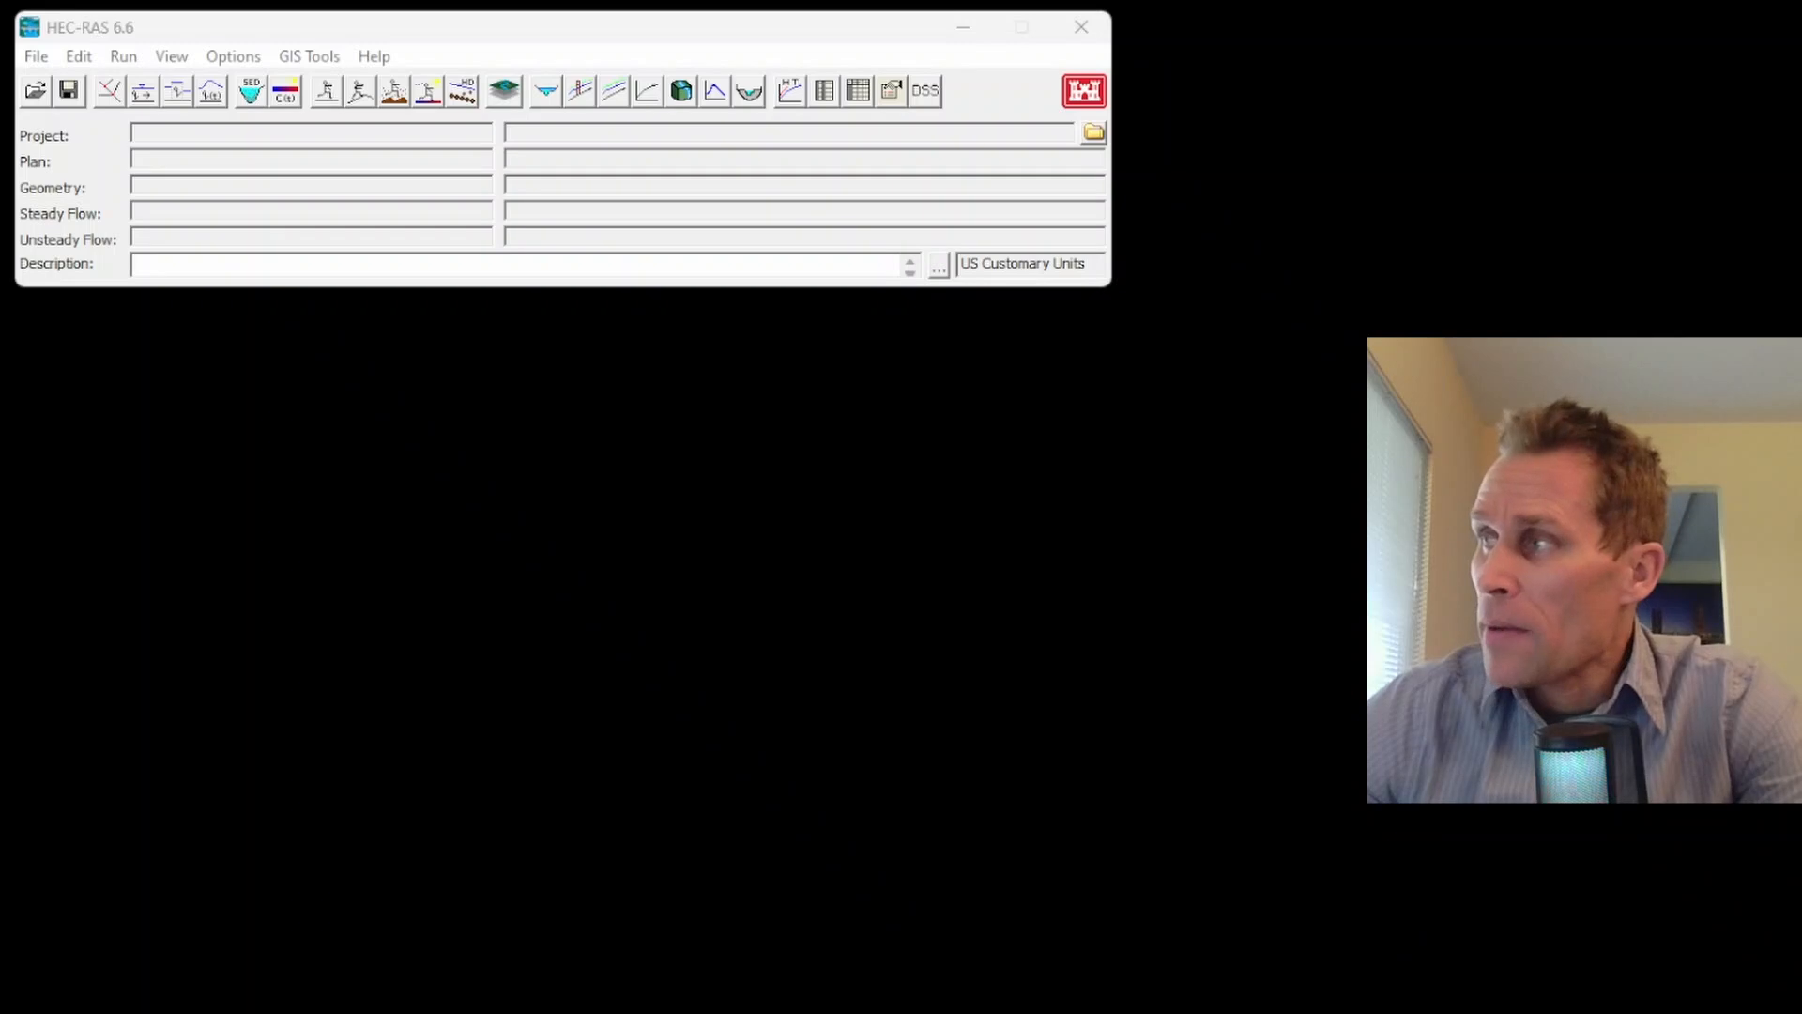
Step: Read the bridge problem statement in Notepad++ and return to the HEC-RAS main window
left_click_drag(1797, 221, 695, 150)
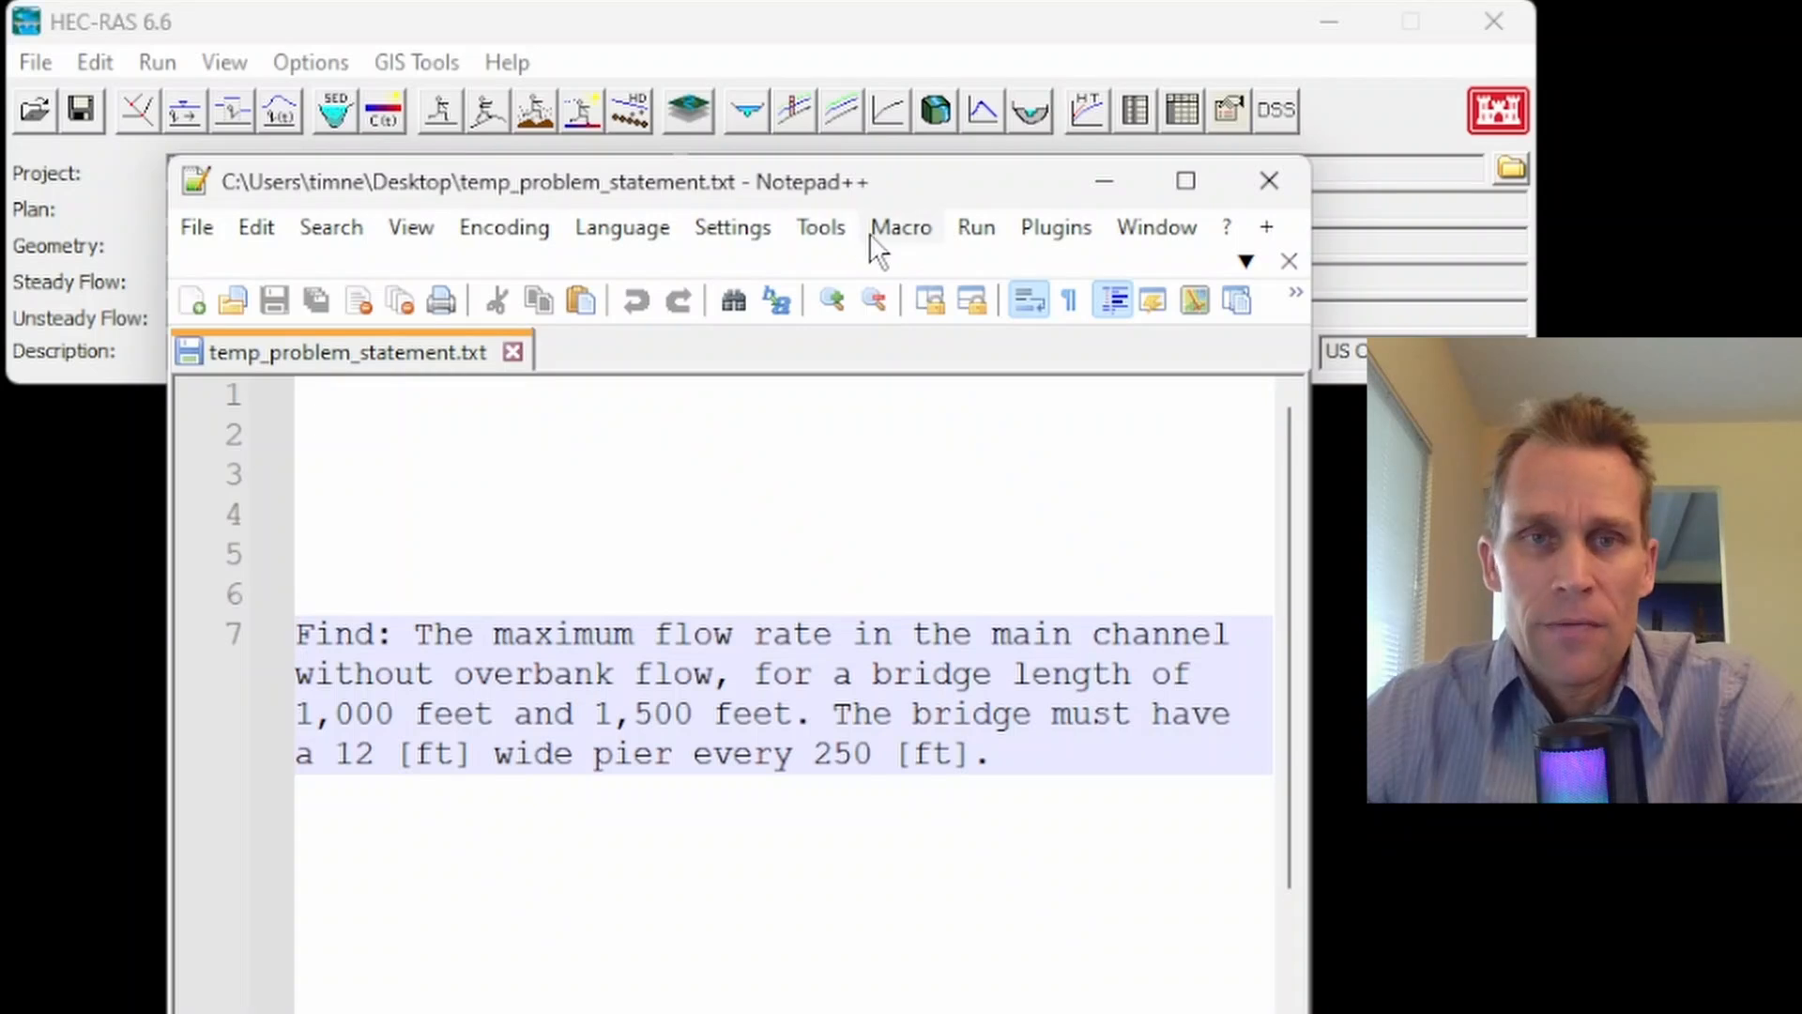
left_click_drag(908, 186, 1464, 1012)
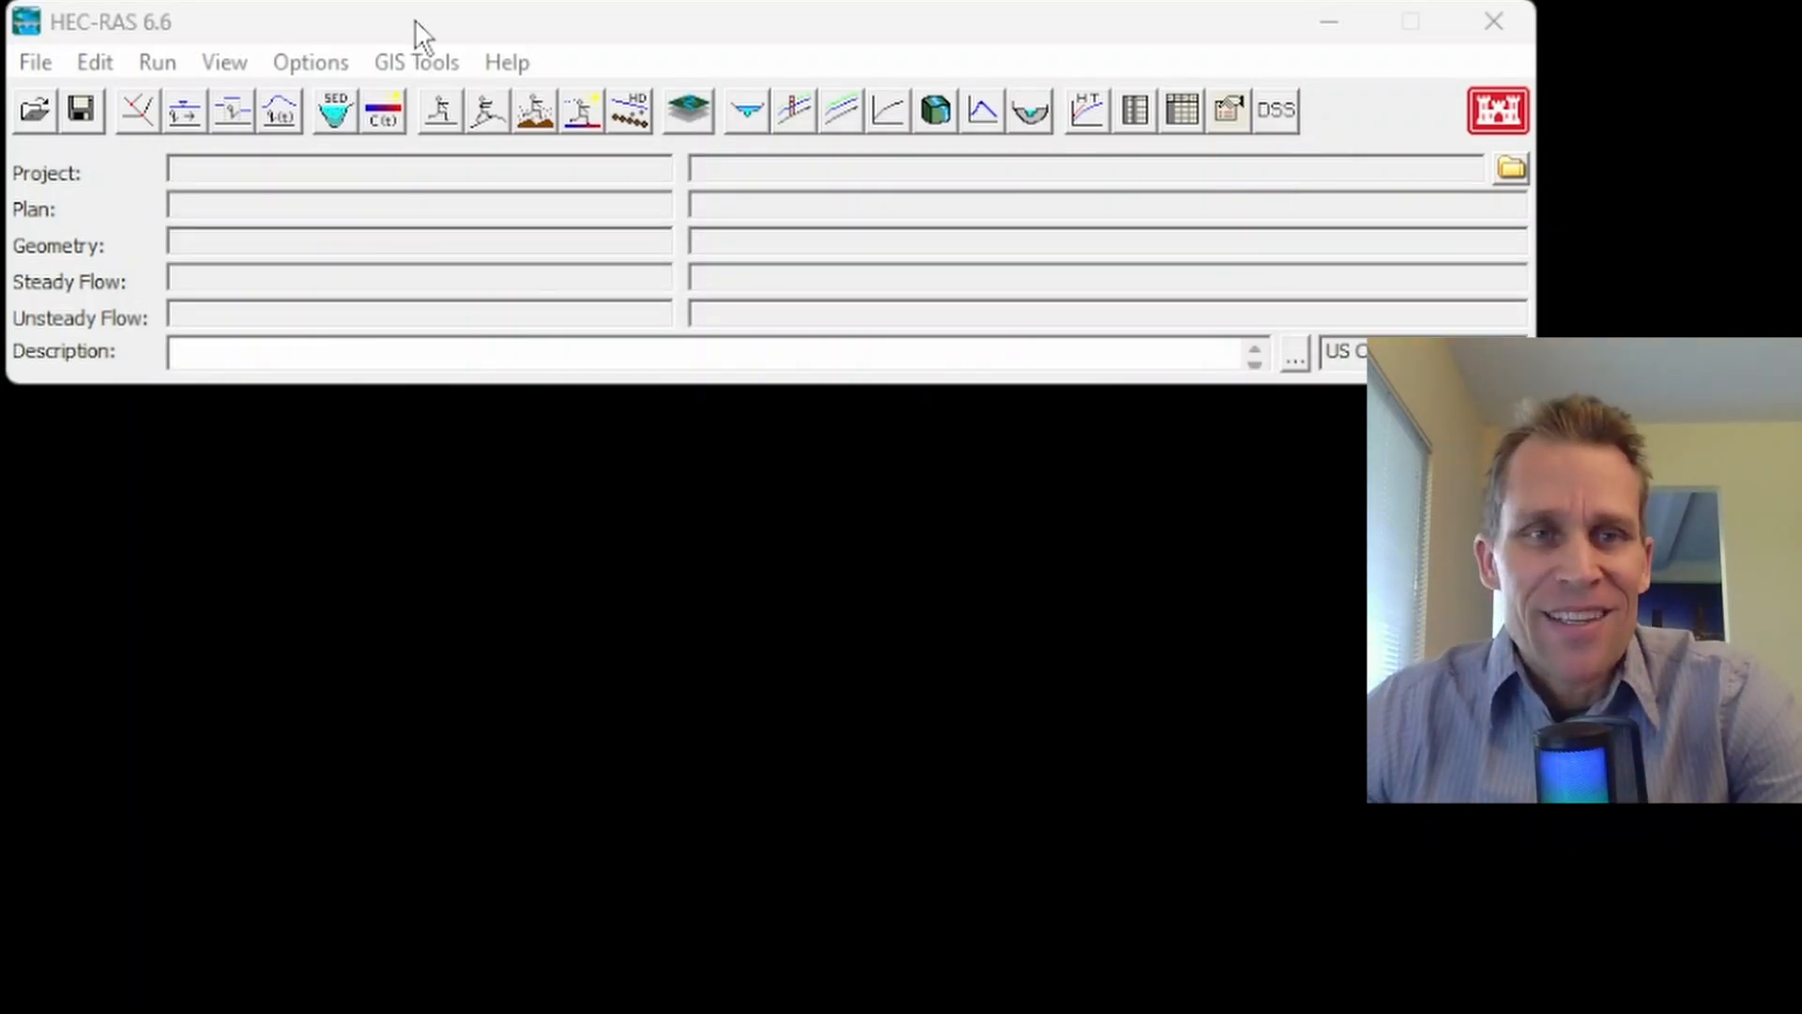
Step: Start a new project and choose the folder C:\D\HEC\RAS\Exercises\07 - topic\project for it
left_click(39, 68)
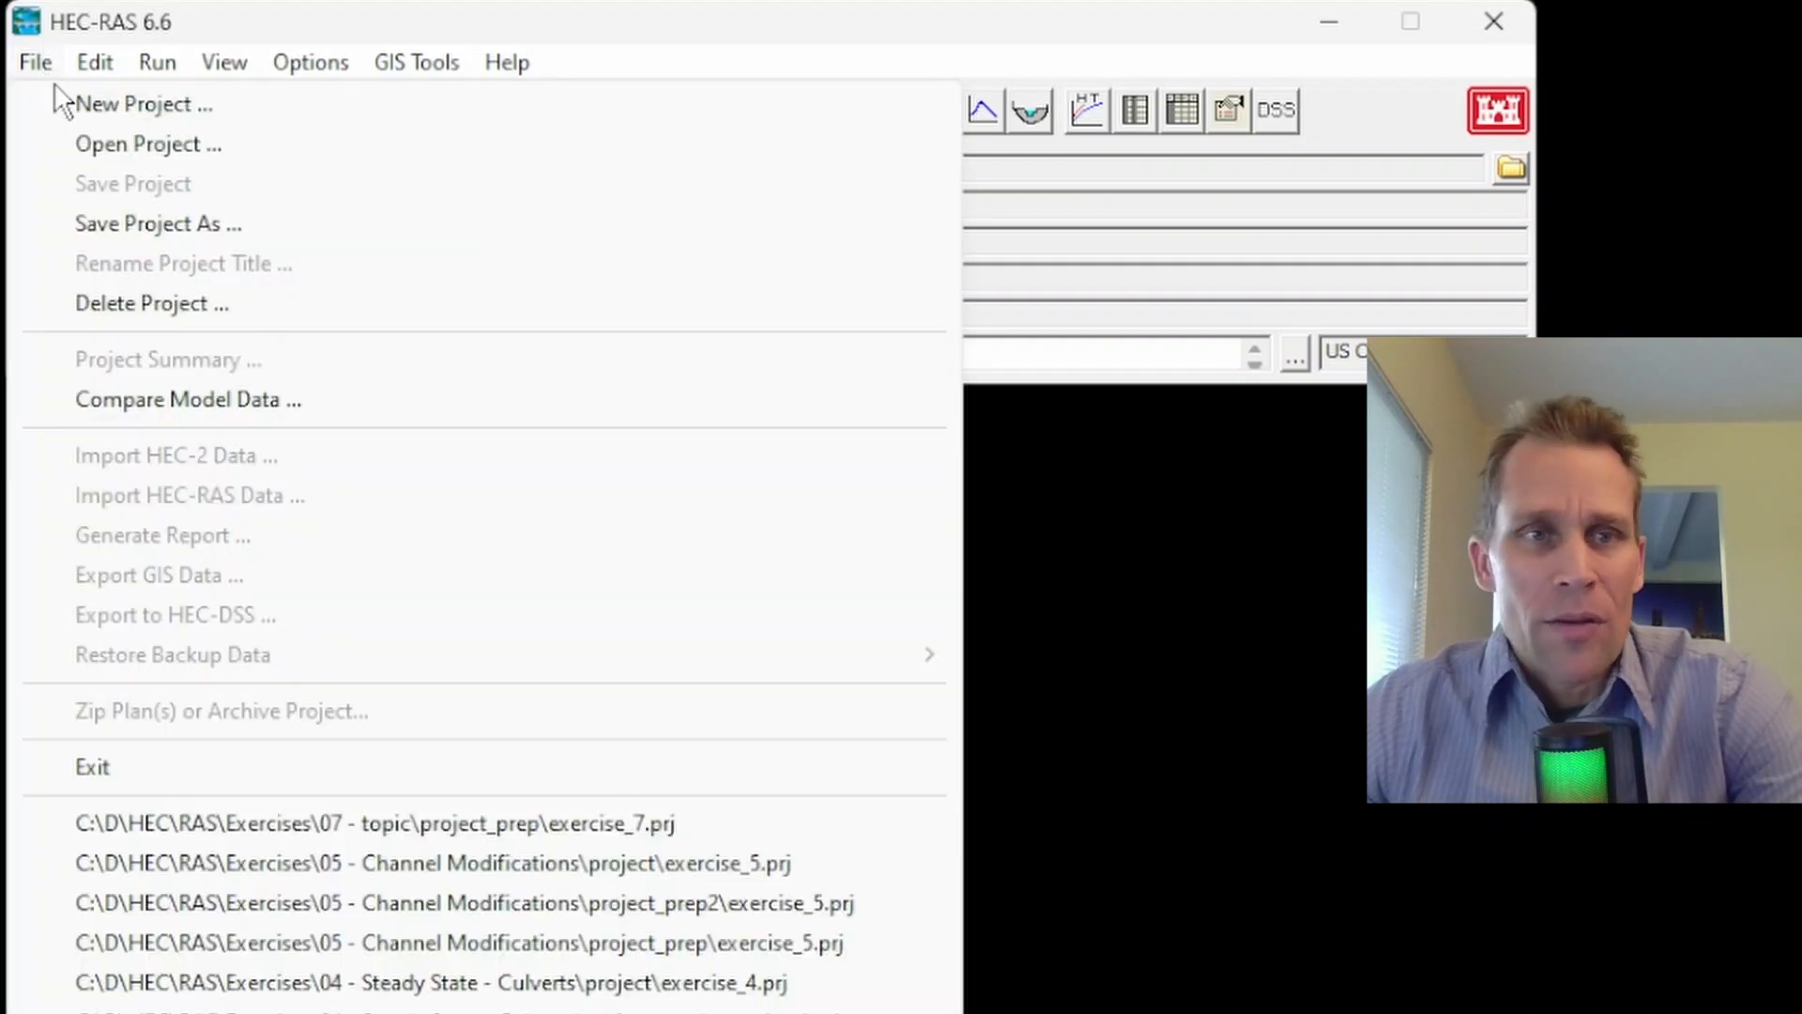
left_click(79, 110)
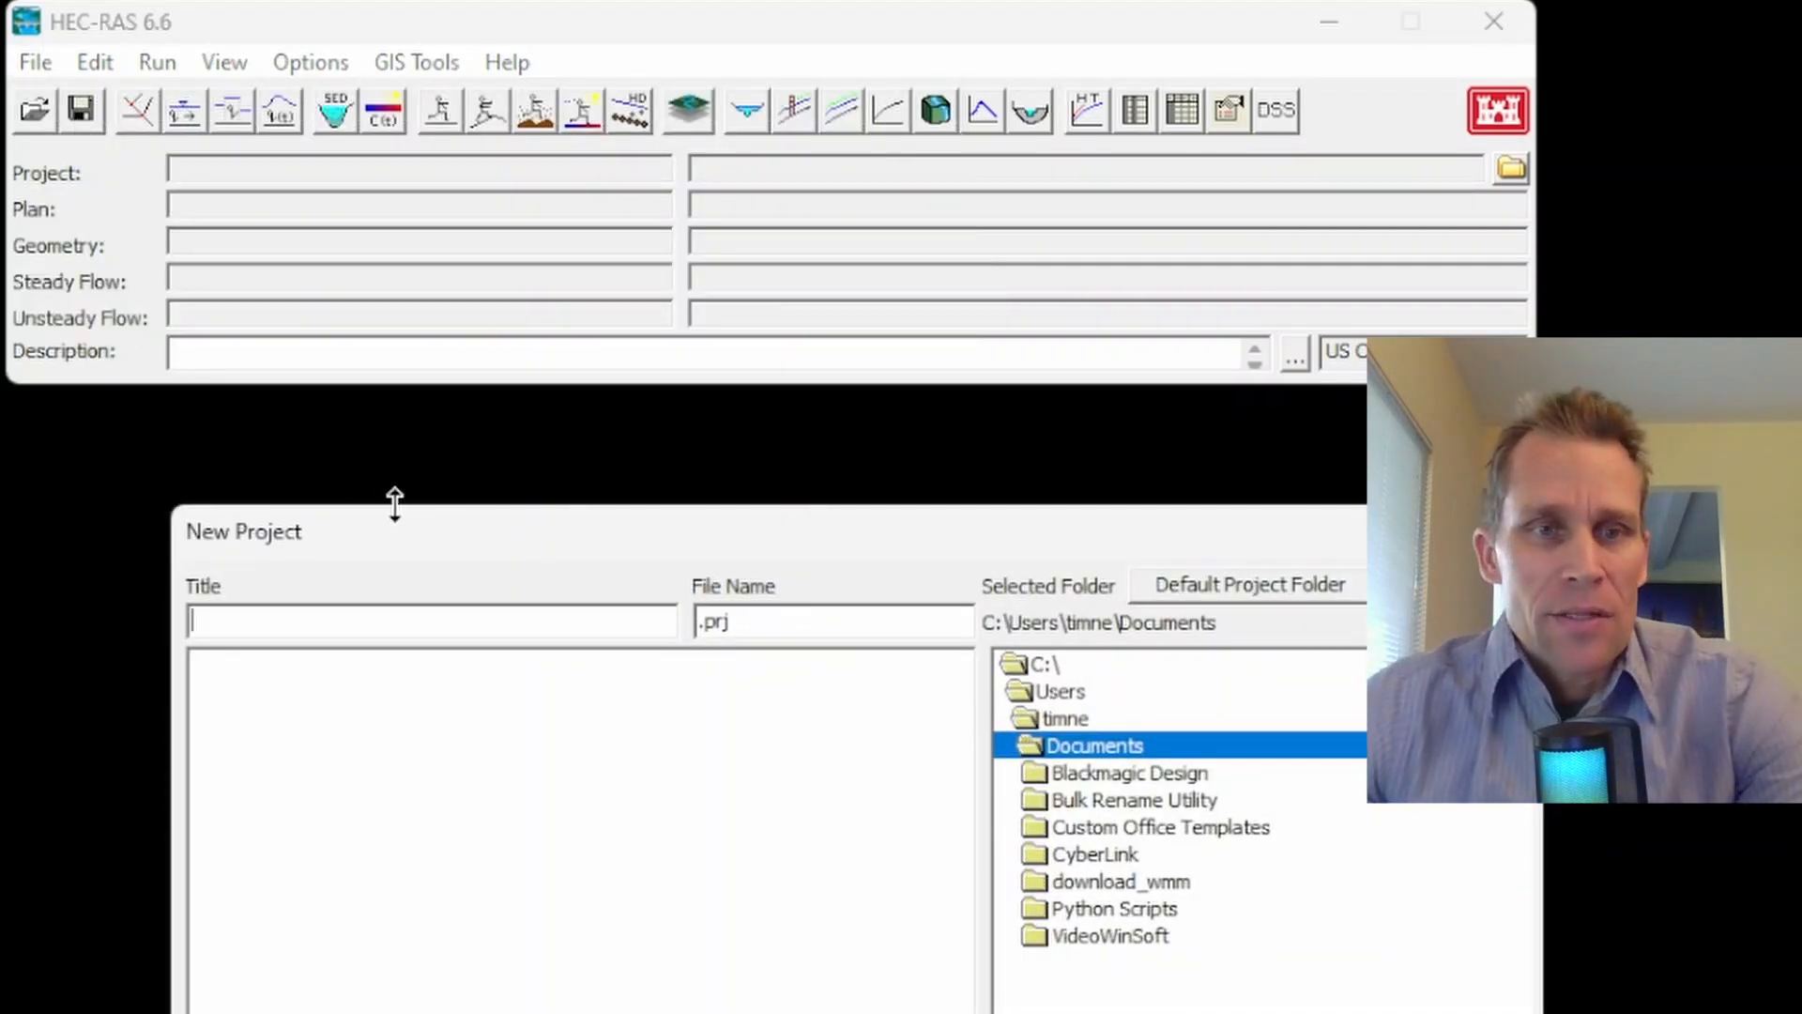
left_click_drag(341, 500, 288, 443)
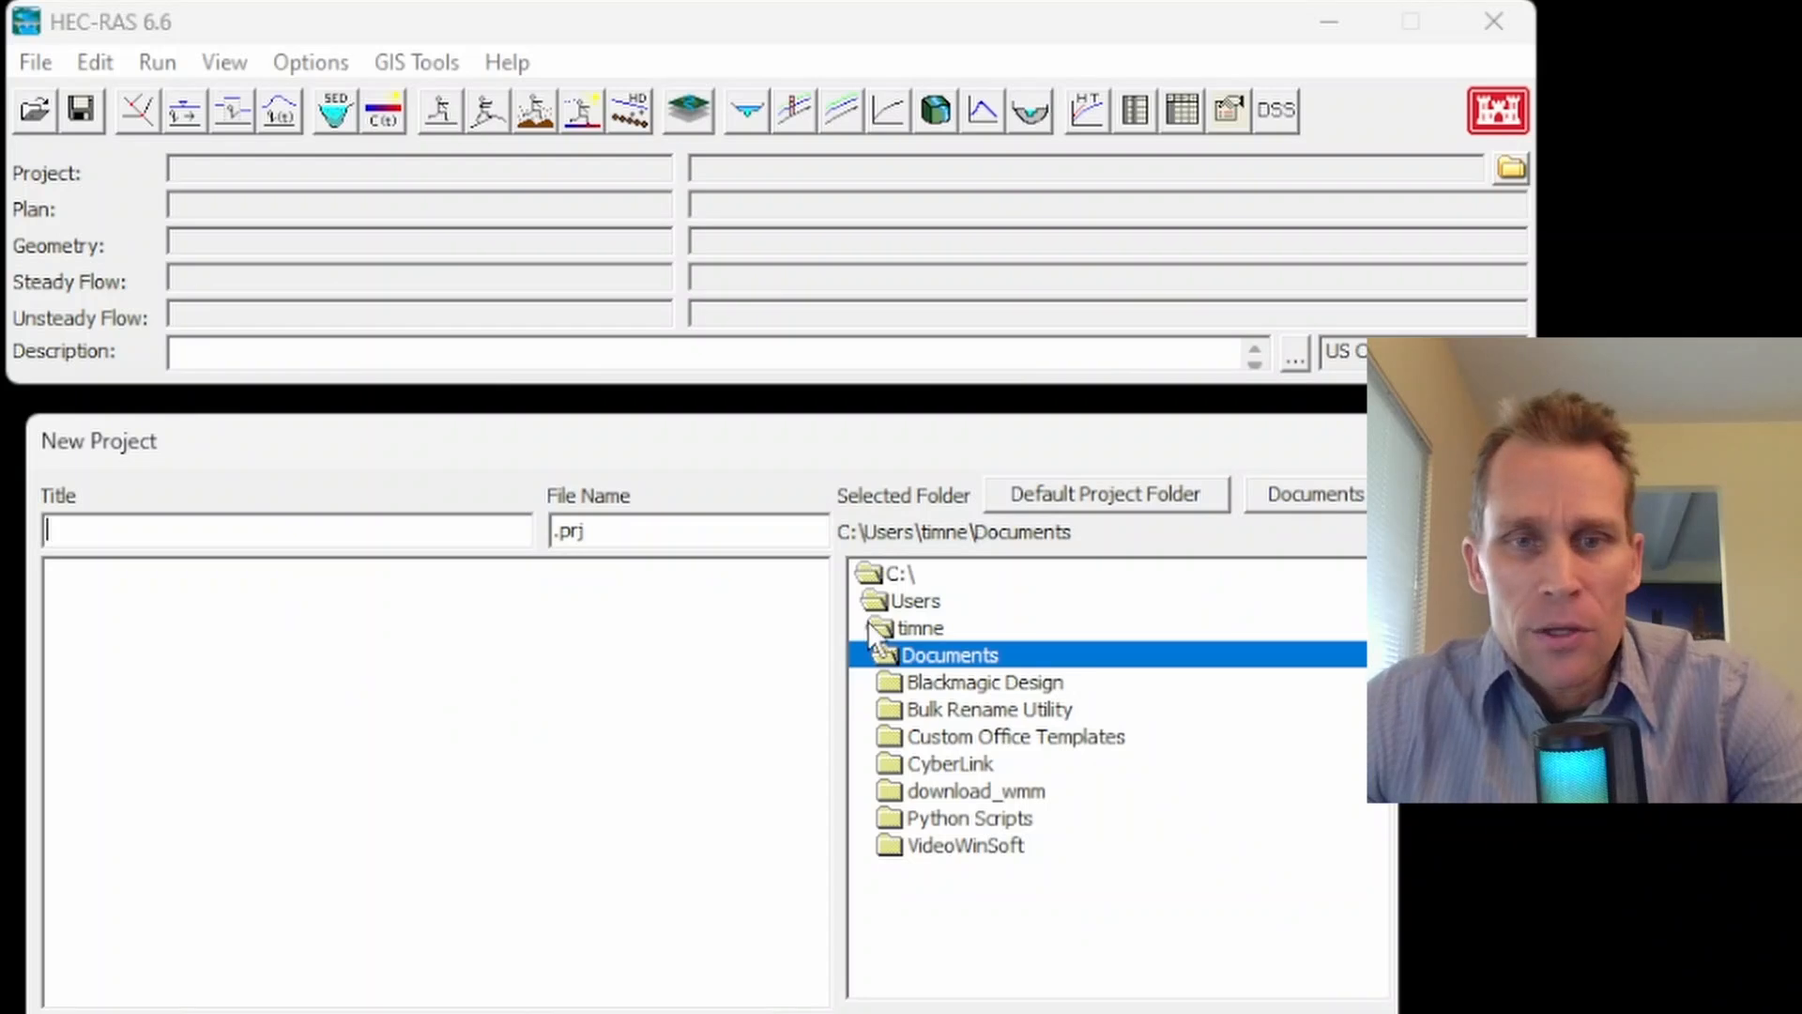
left_click(1057, 492)
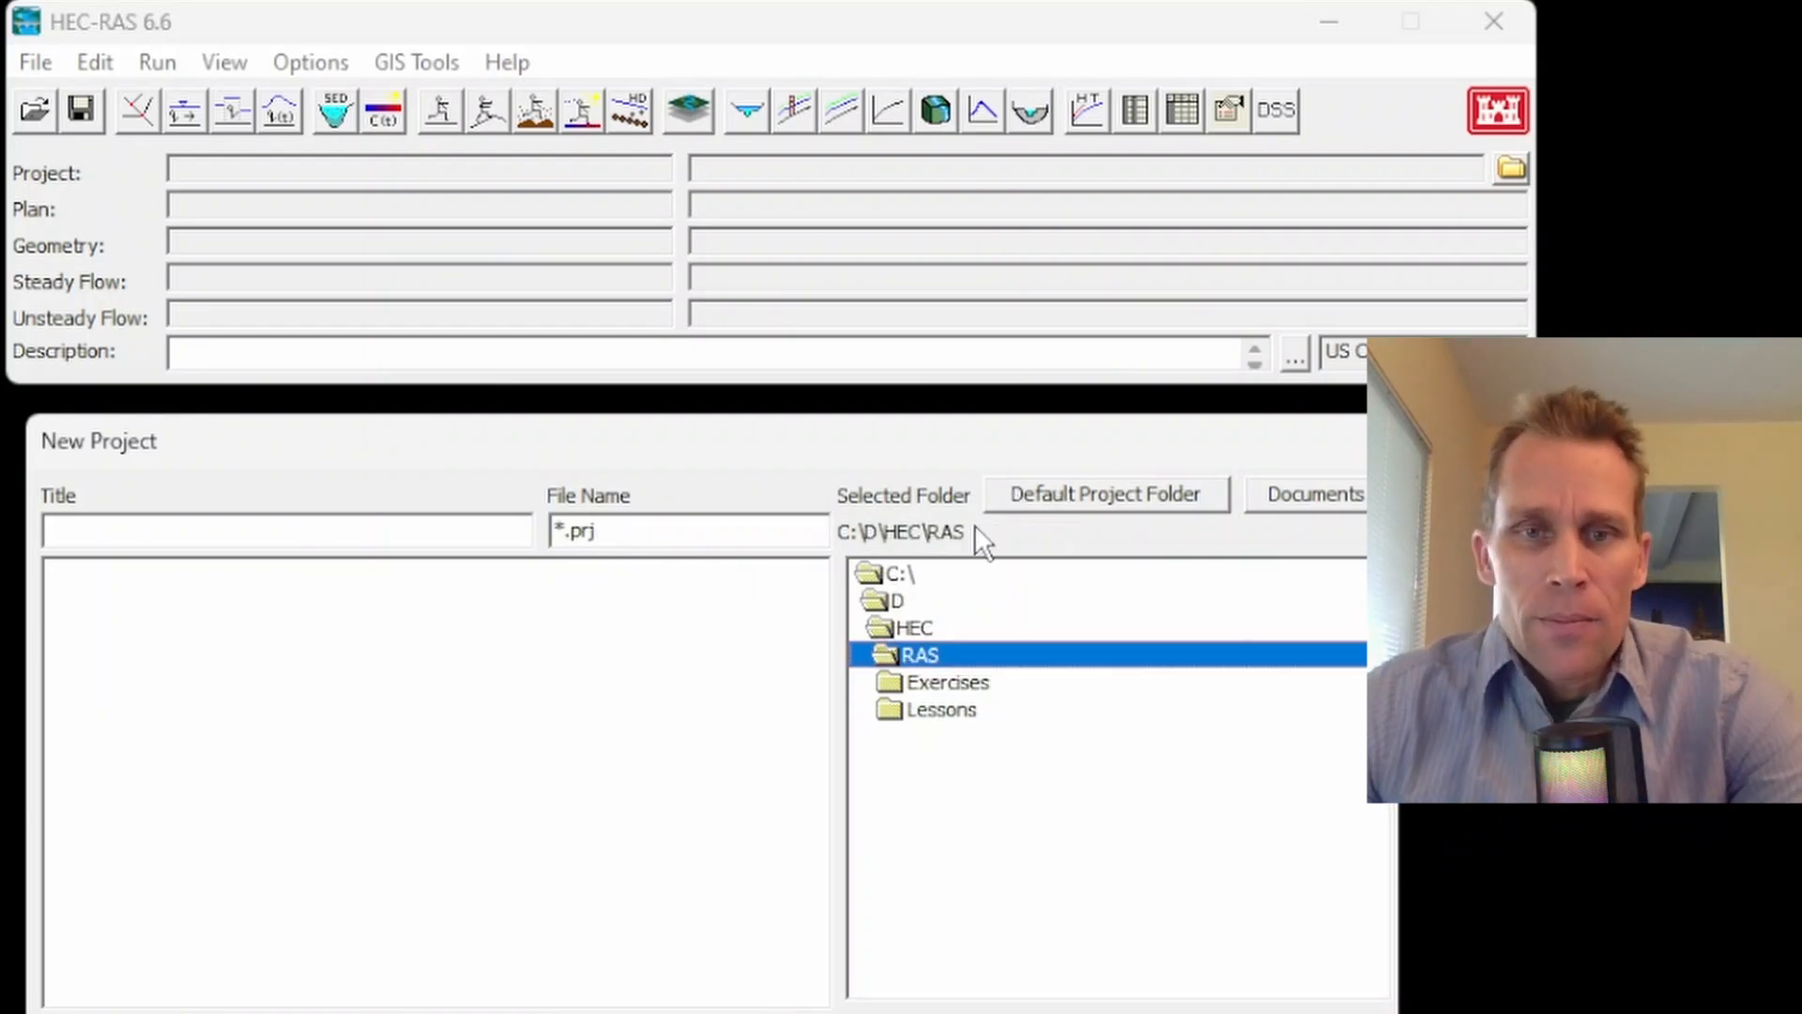
double_click(944, 684)
double_click(976, 870)
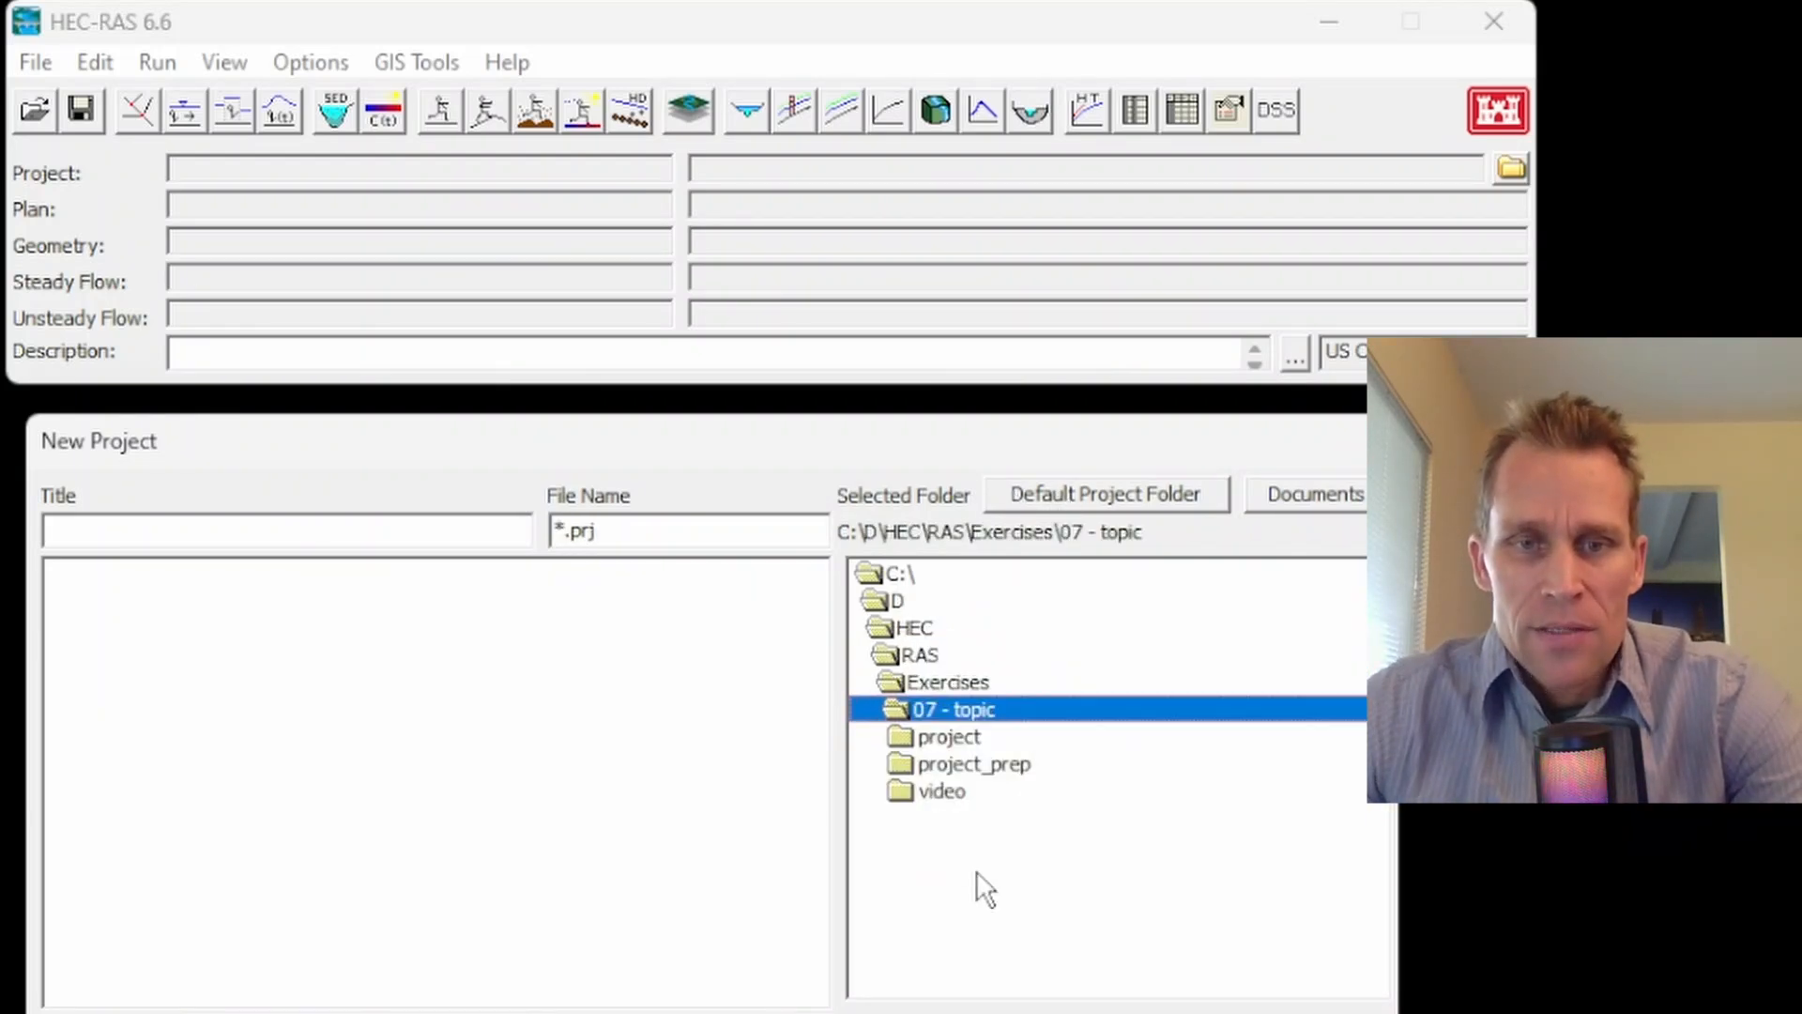
double_click(953, 740)
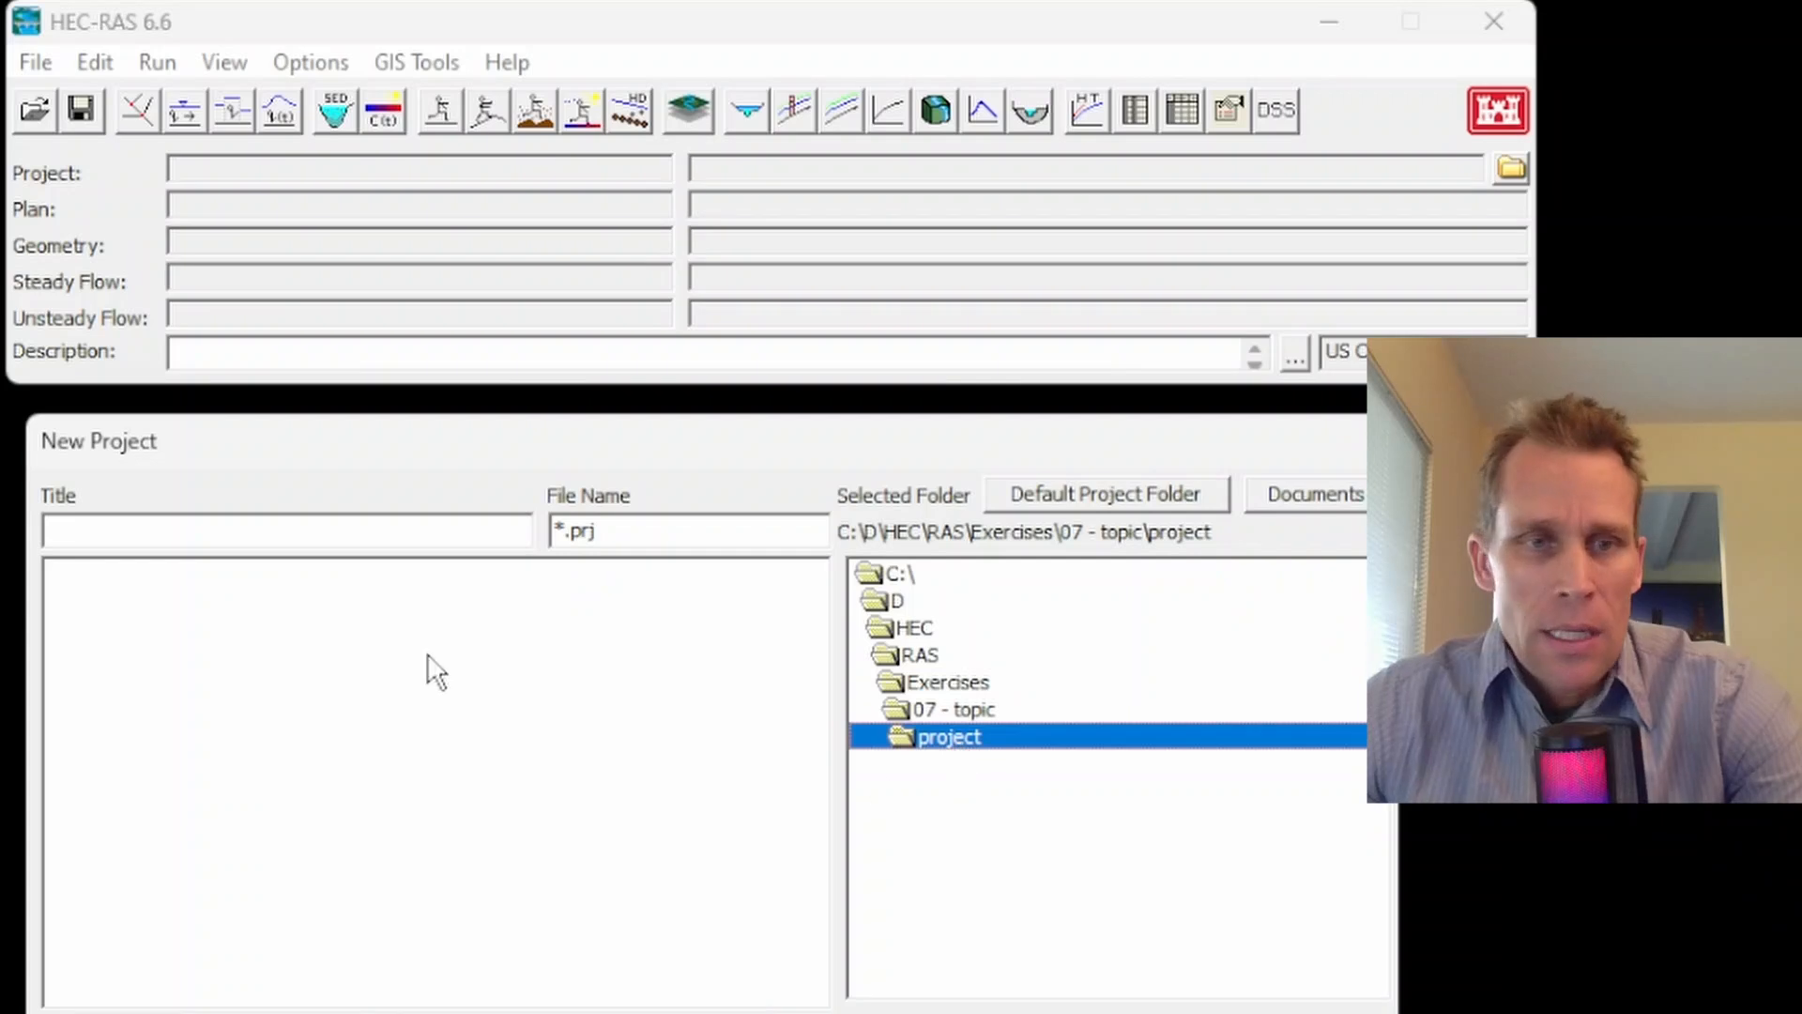
Step: Title the new project exercise_7 and create it with US Customary Units
left_click(371, 524)
type("exercise_7")
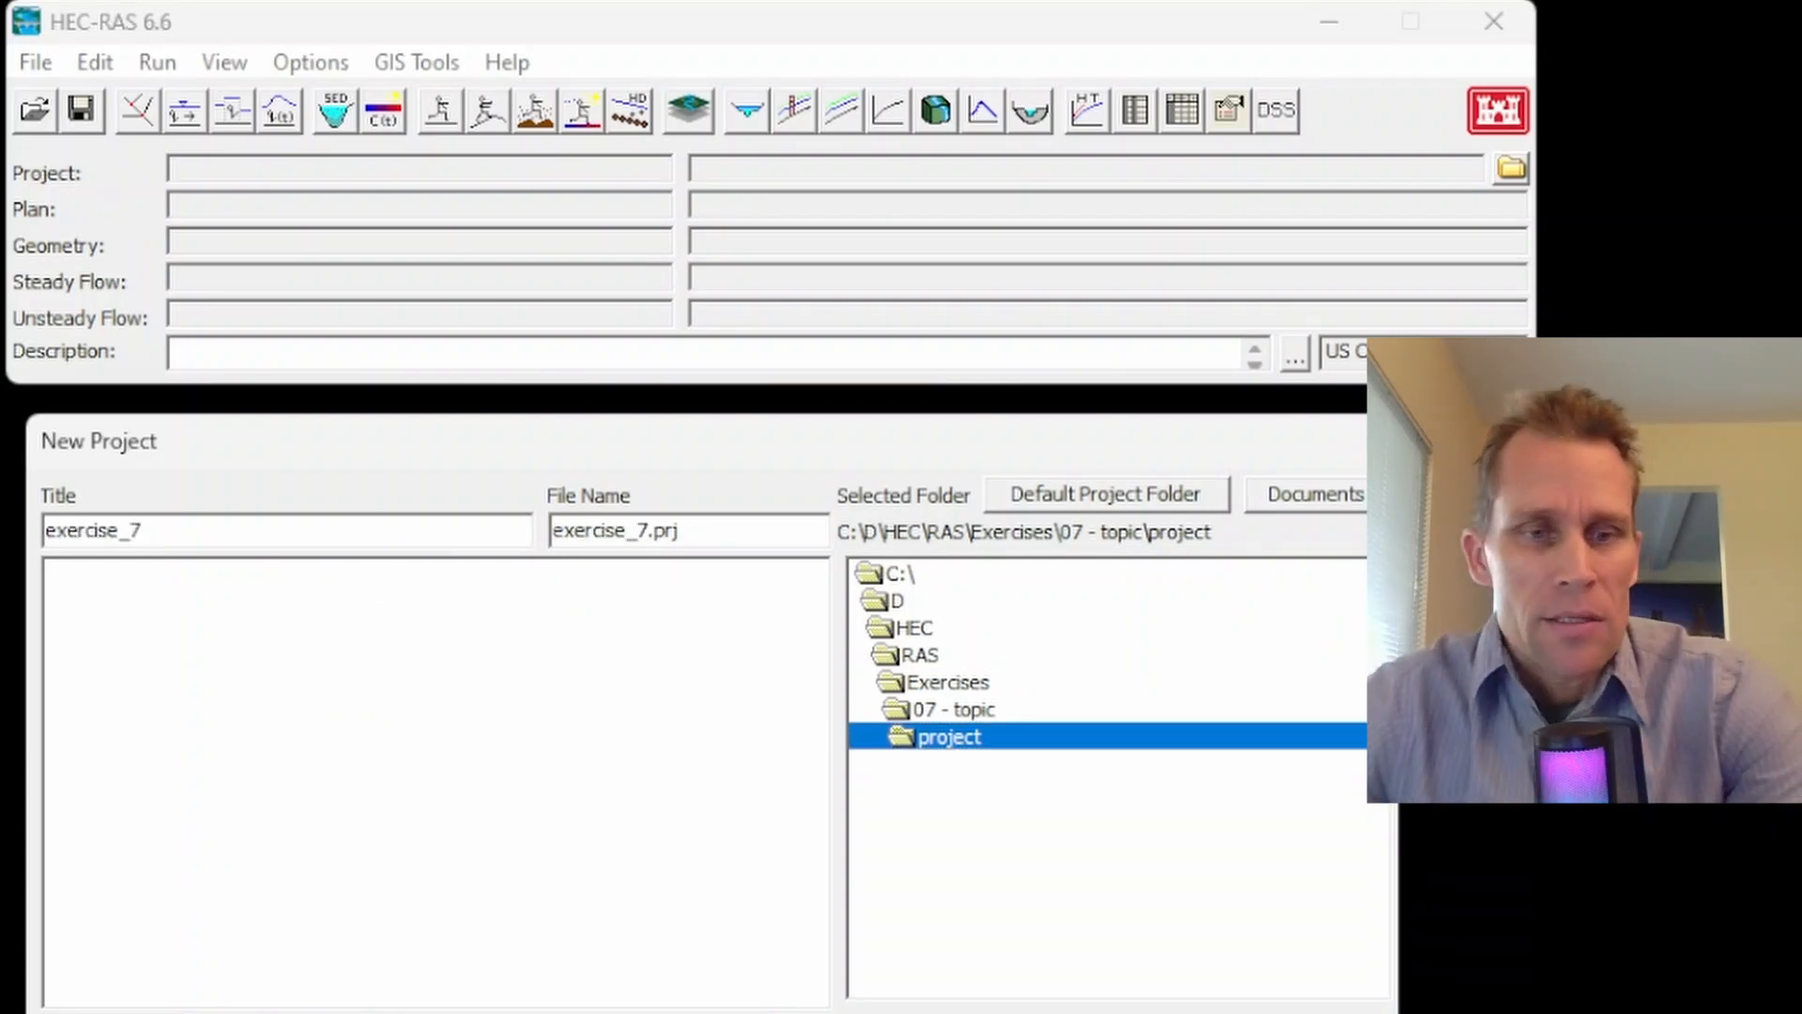
key("Return")
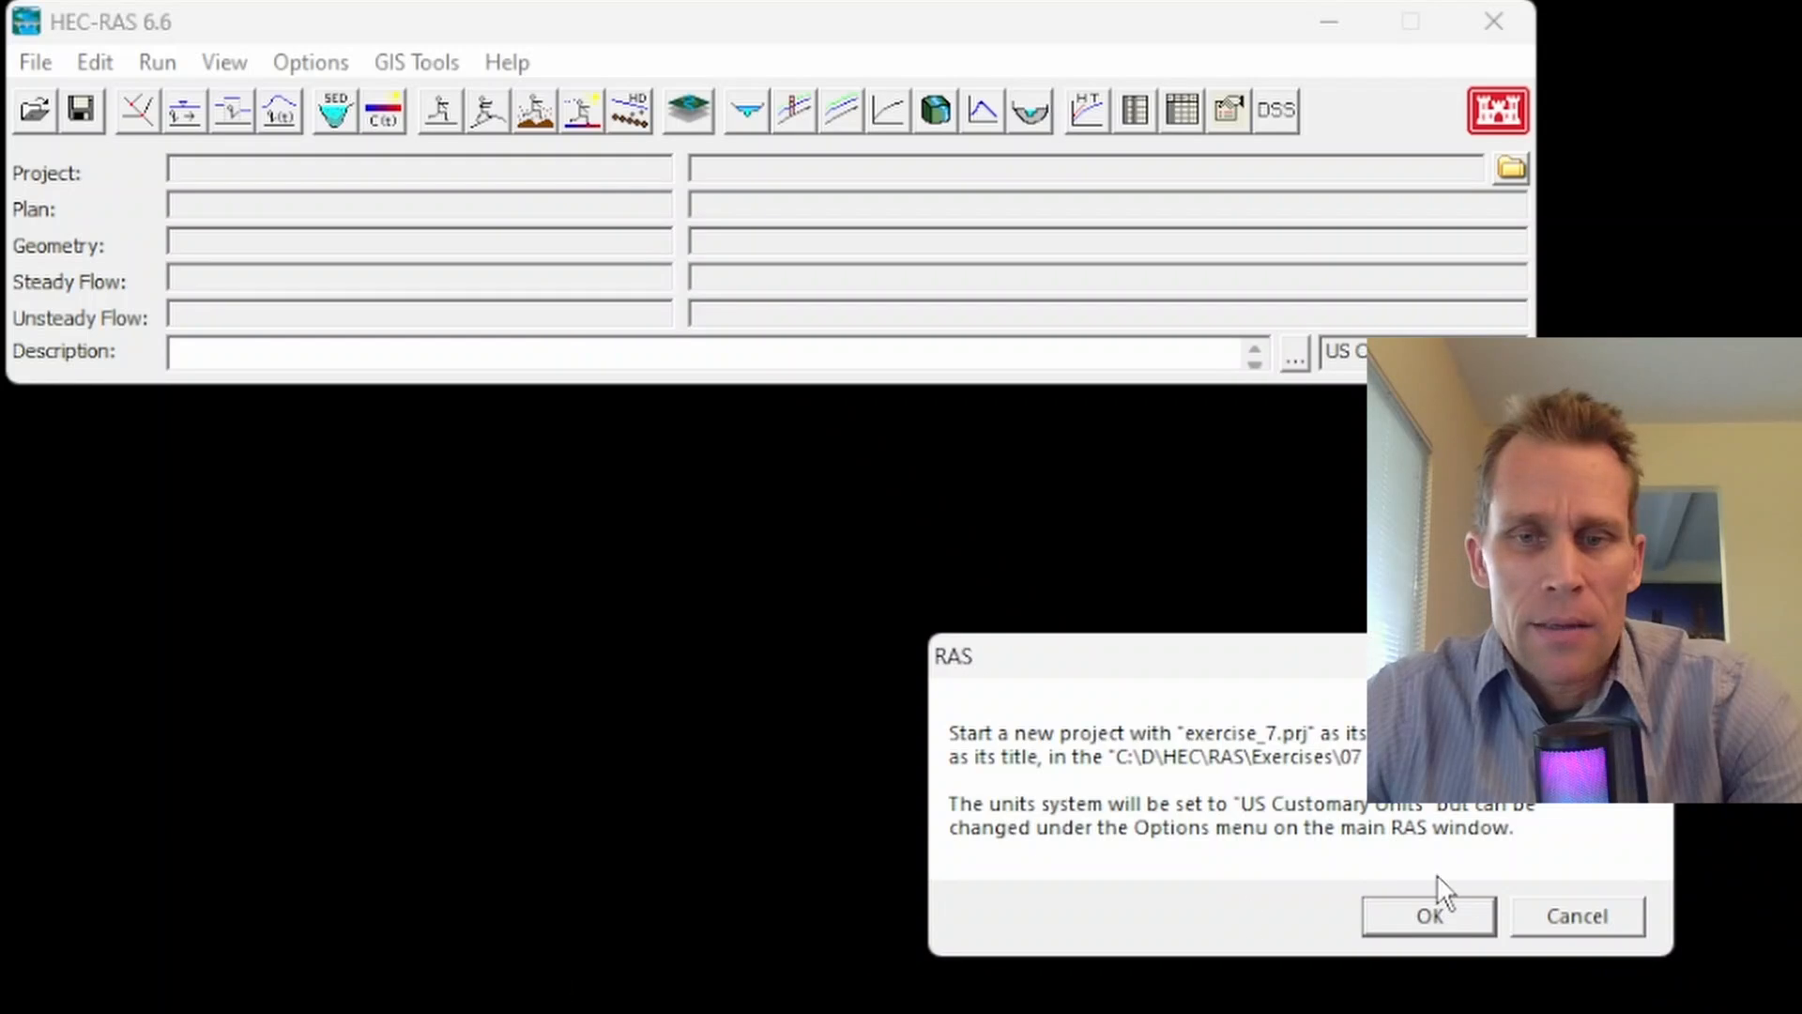
left_click(1429, 915)
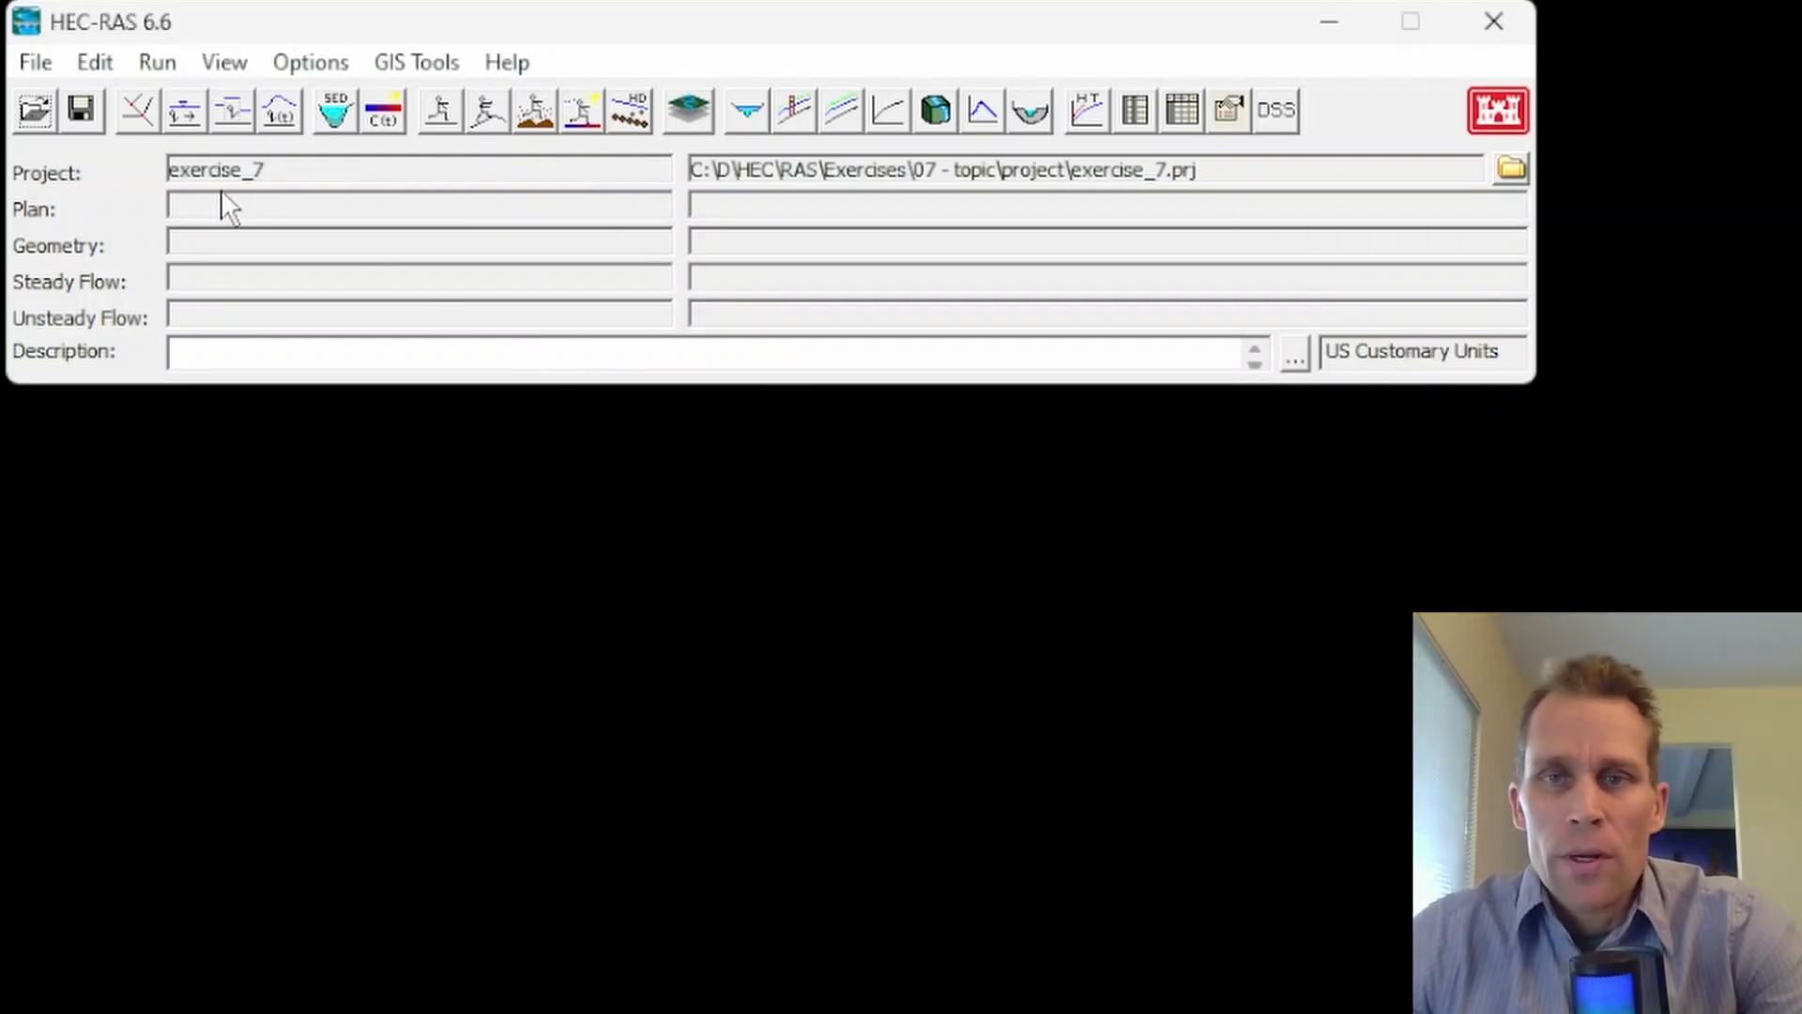
Step: Draw a vertical river reach from top to bottom in the geometry schematic, naming it River A, Reach 1
left_click(137, 110)
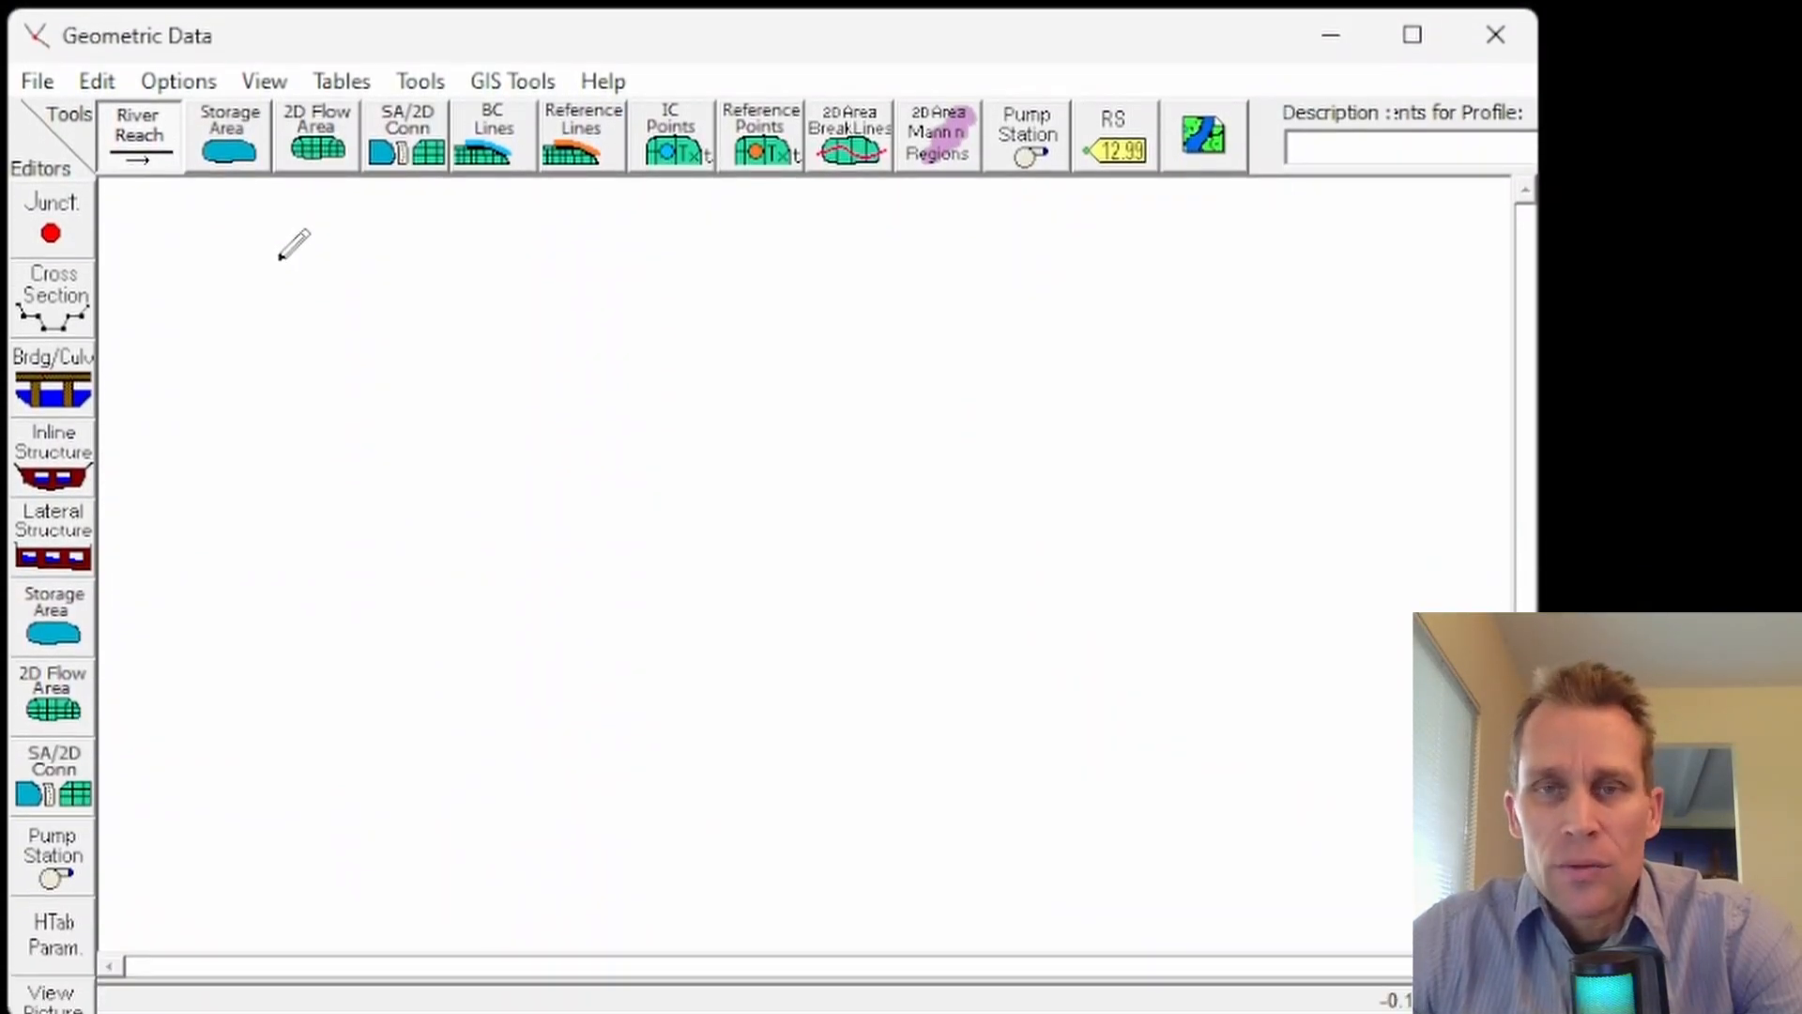
left_click(280, 339)
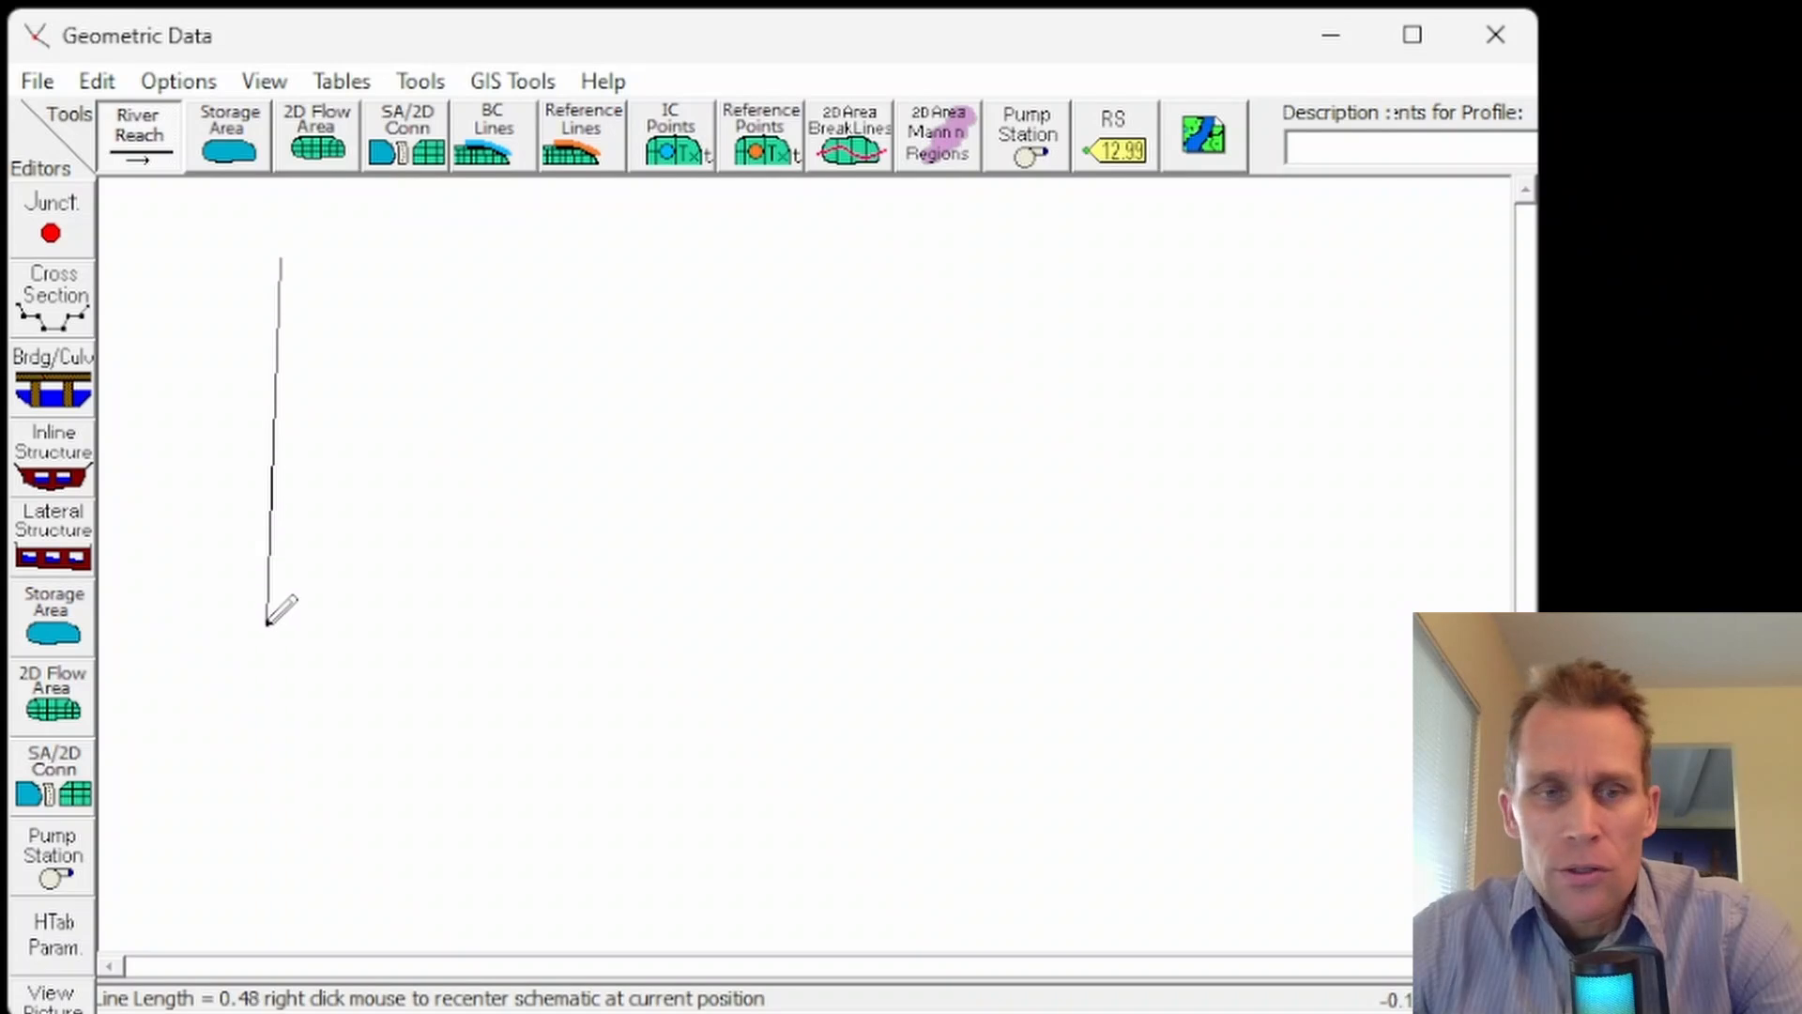
double_click(275, 815)
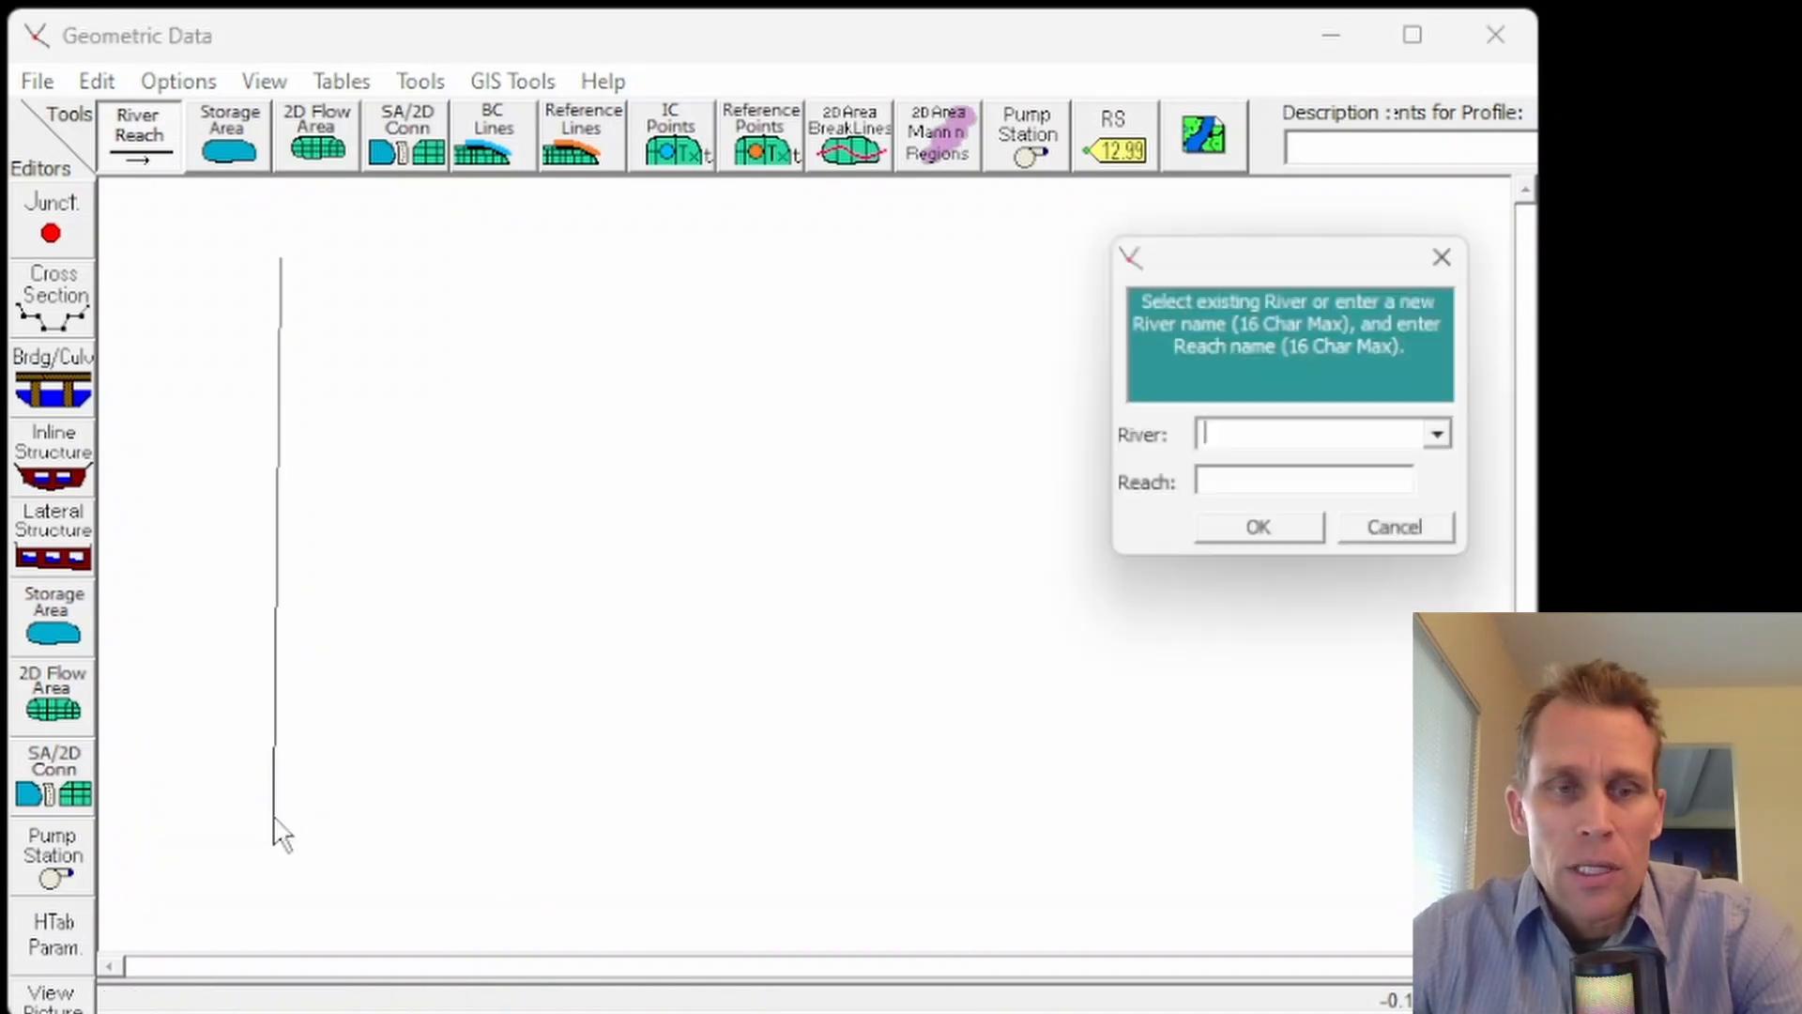
type("River A")
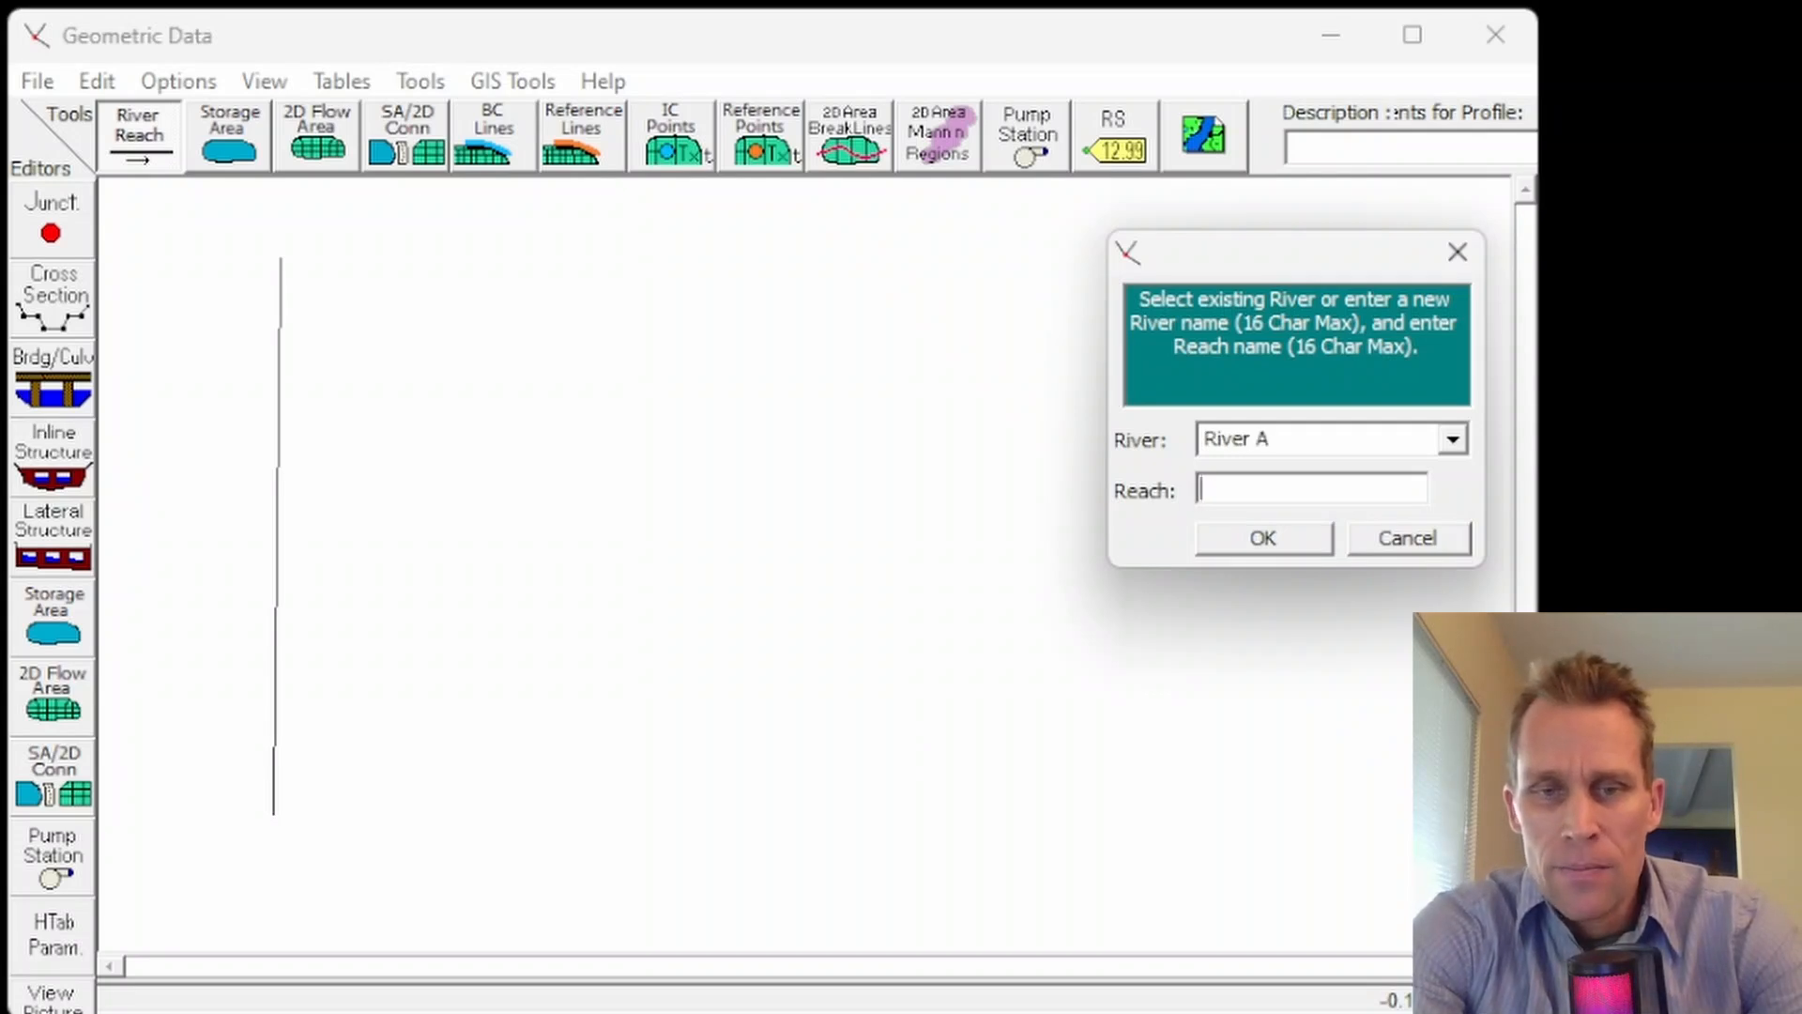
type("Reach 1")
key("Return")
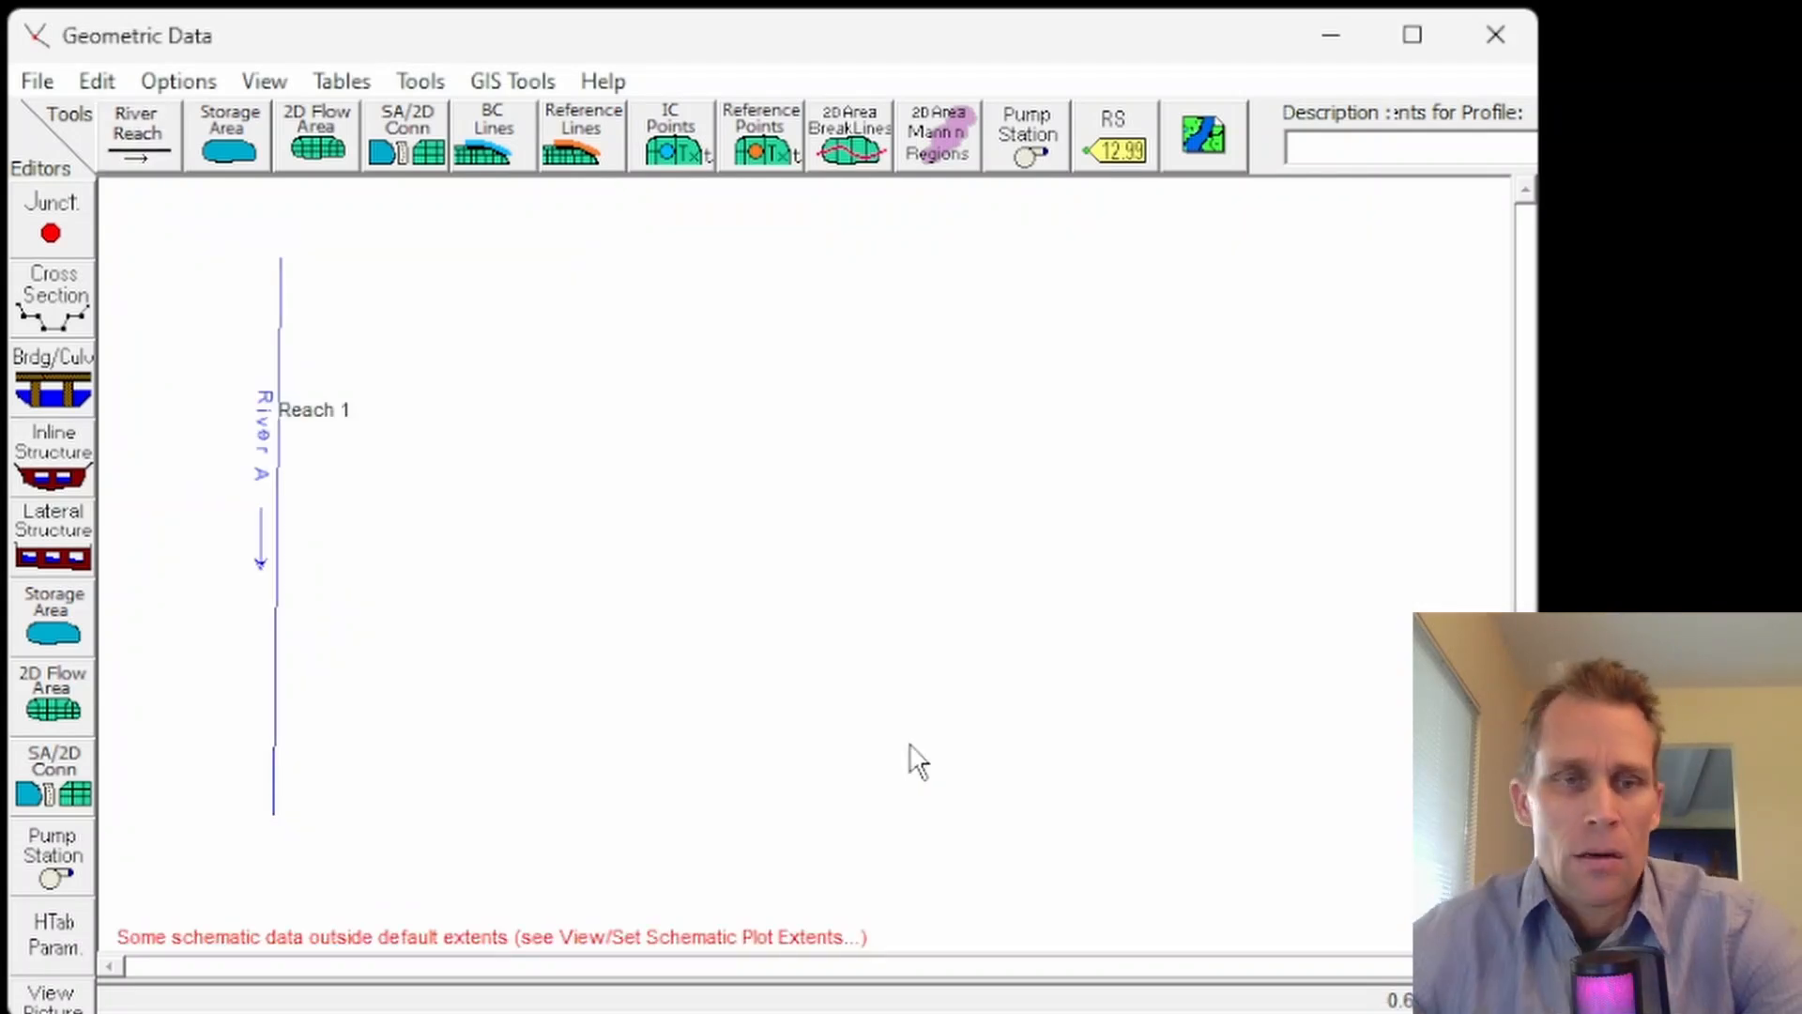
Step: Add a new cross section at river station 0 on River A, Reach 1
left_click(92, 374)
left_click(54, 296)
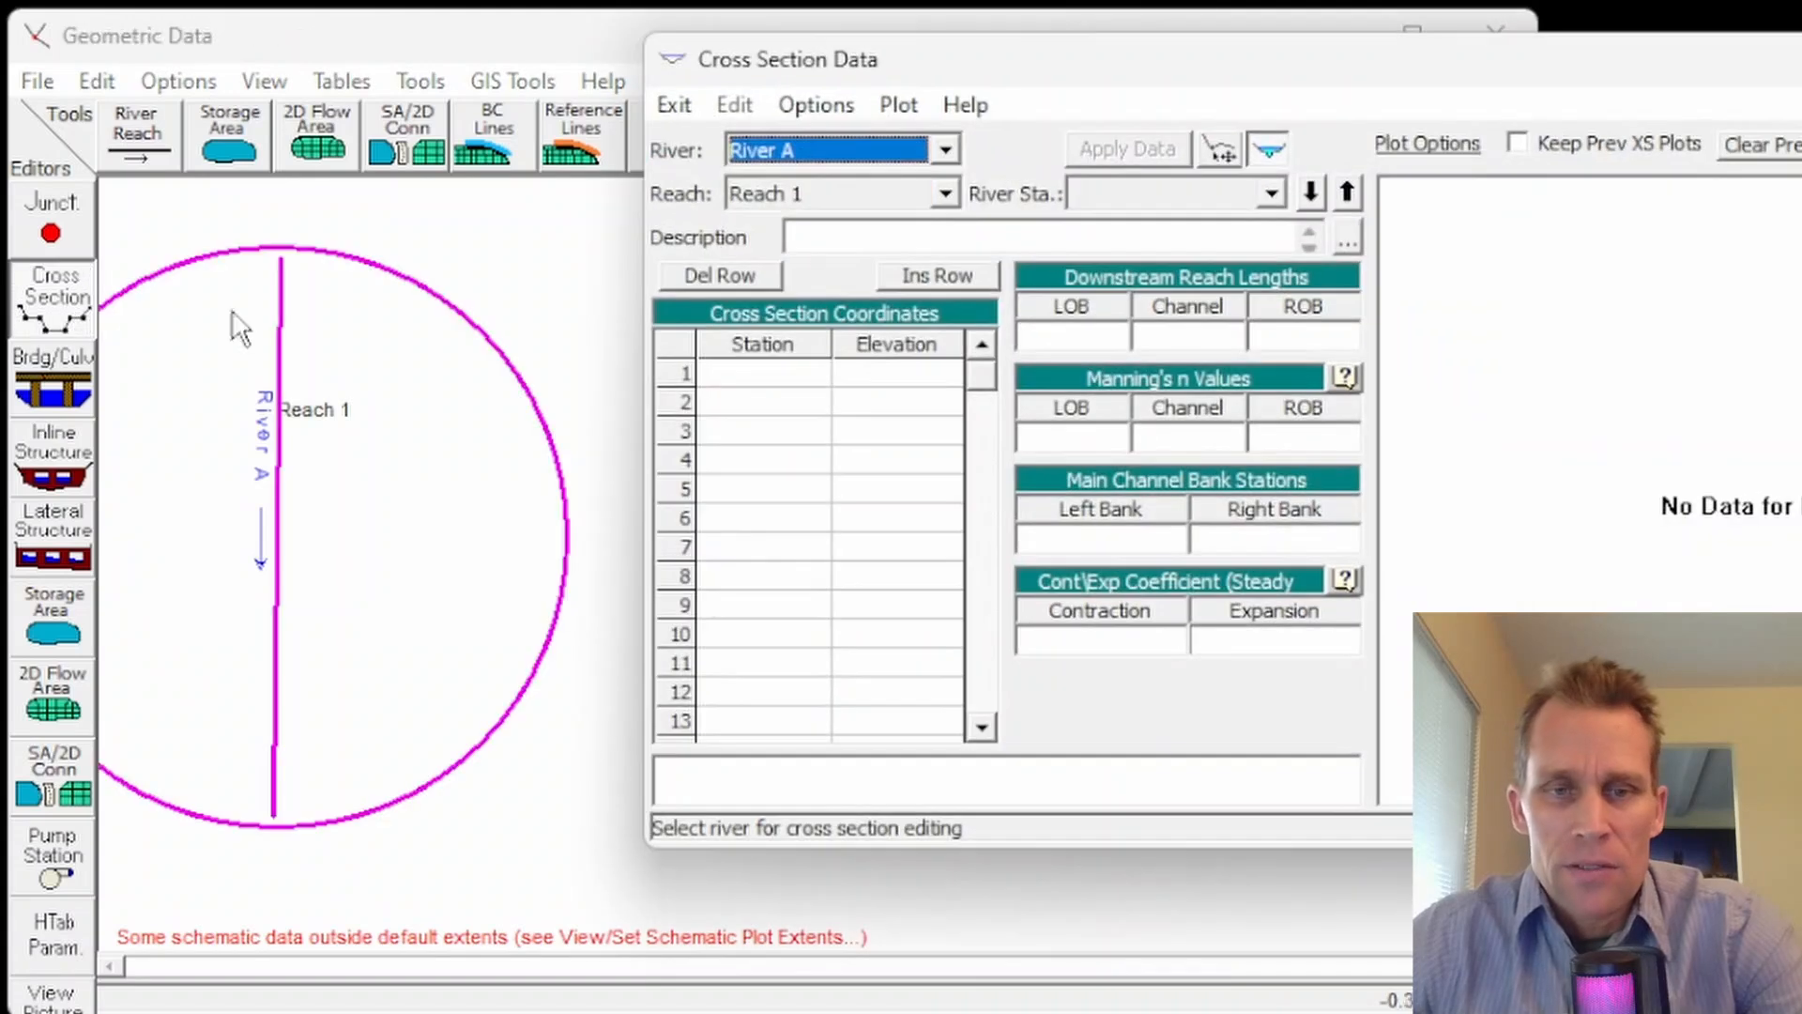
left_click_drag(1234, 81, 1044, 102)
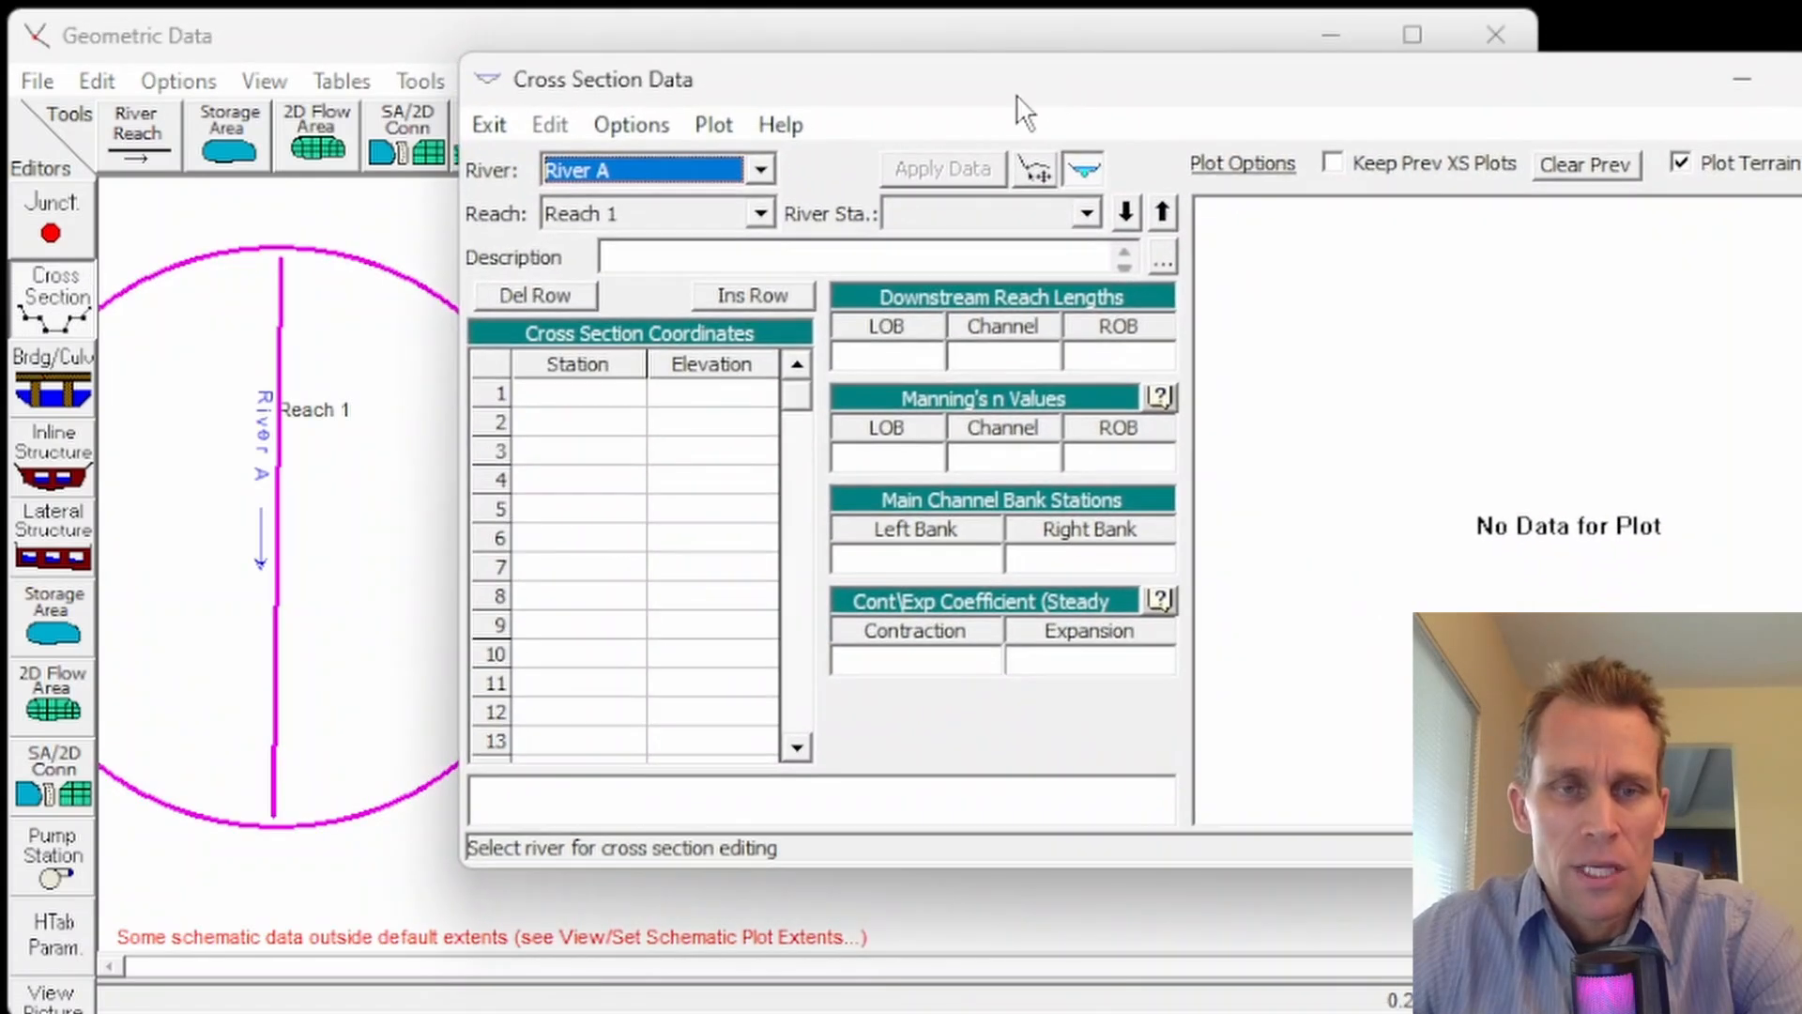
left_click(627, 120)
left_click(672, 169)
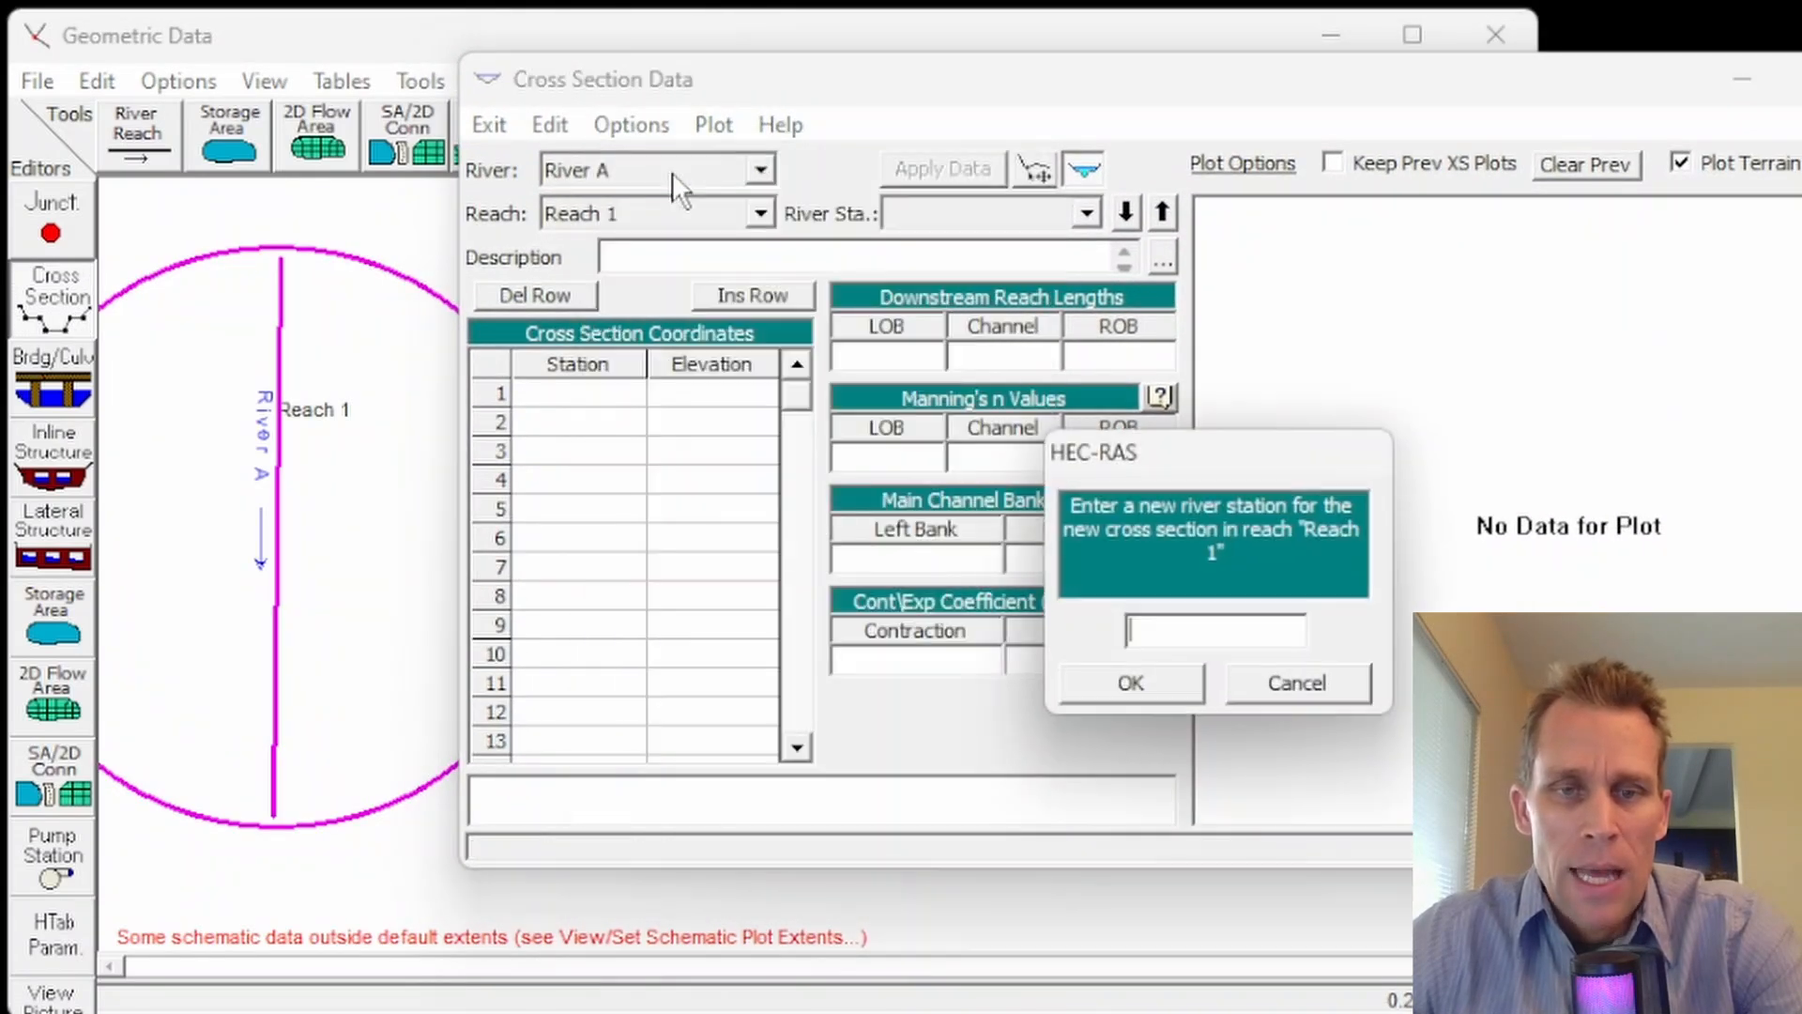
type("0")
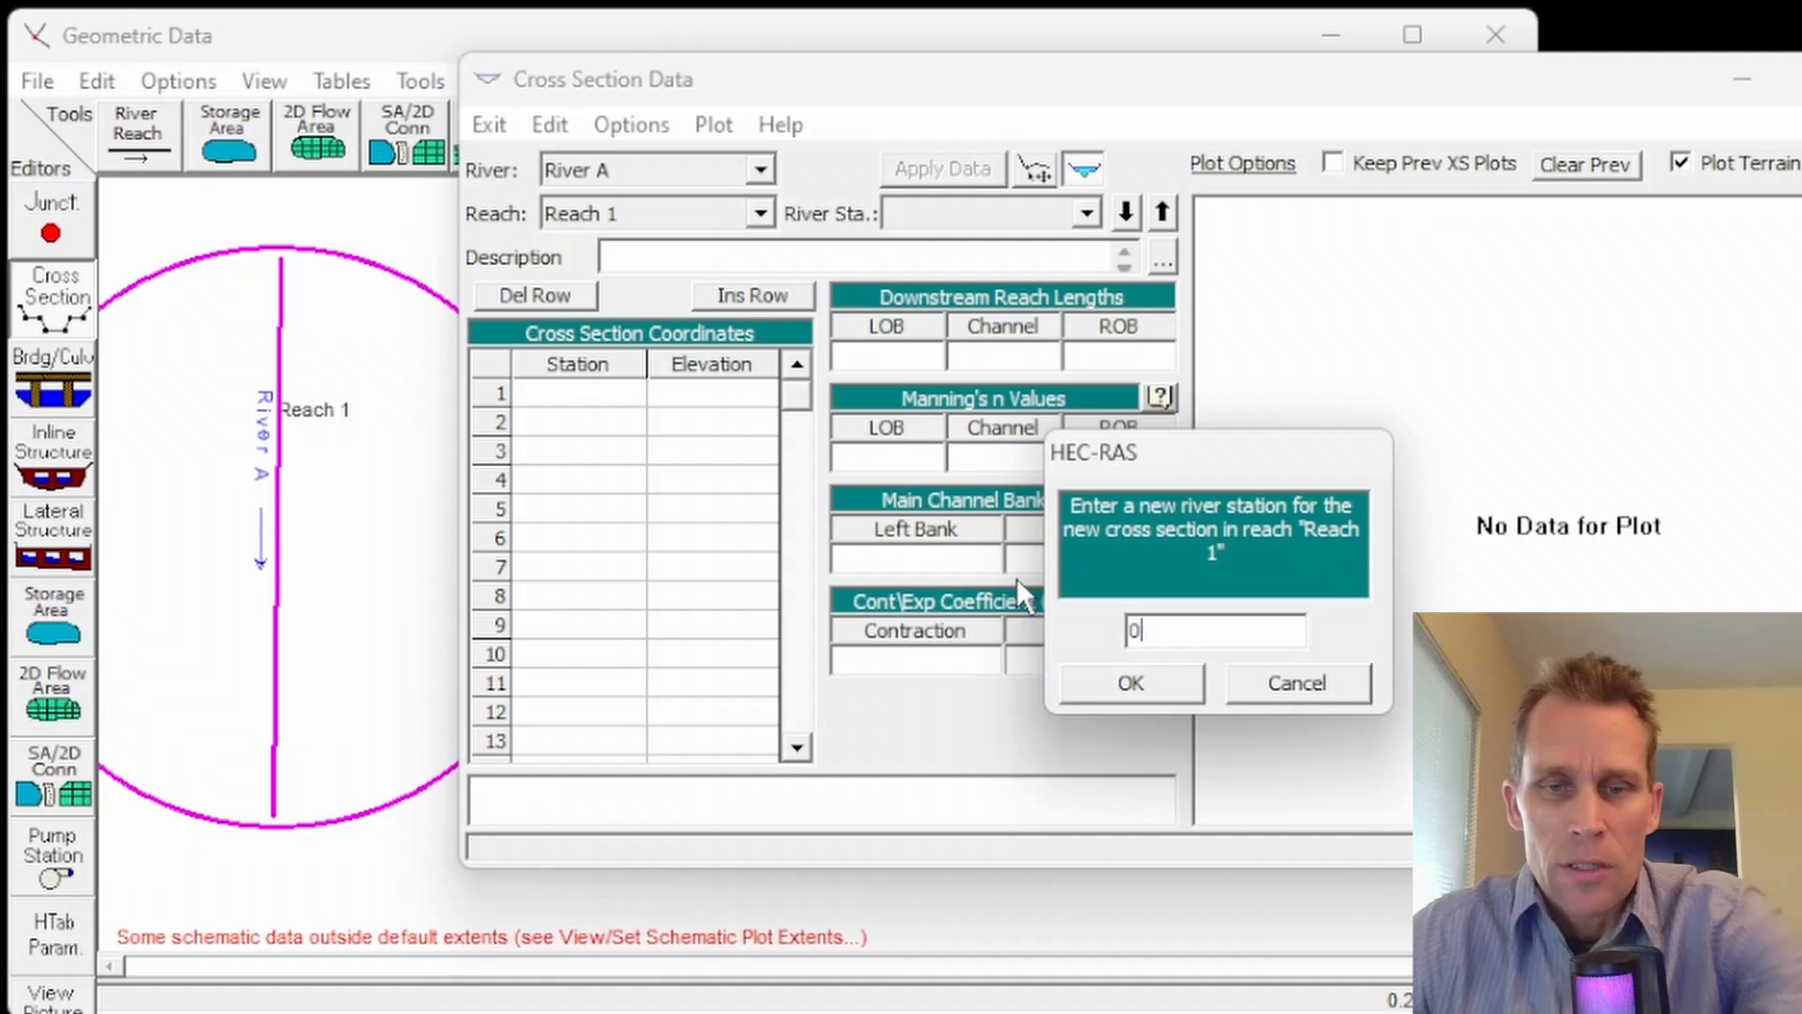
left_click(1115, 677)
Step: Enter the cross section's station/elevation points: 0/90, 100/60, 300/60, 400/30, 600/30, 700/60, 900/60 and 1000/90
left_click(572, 402)
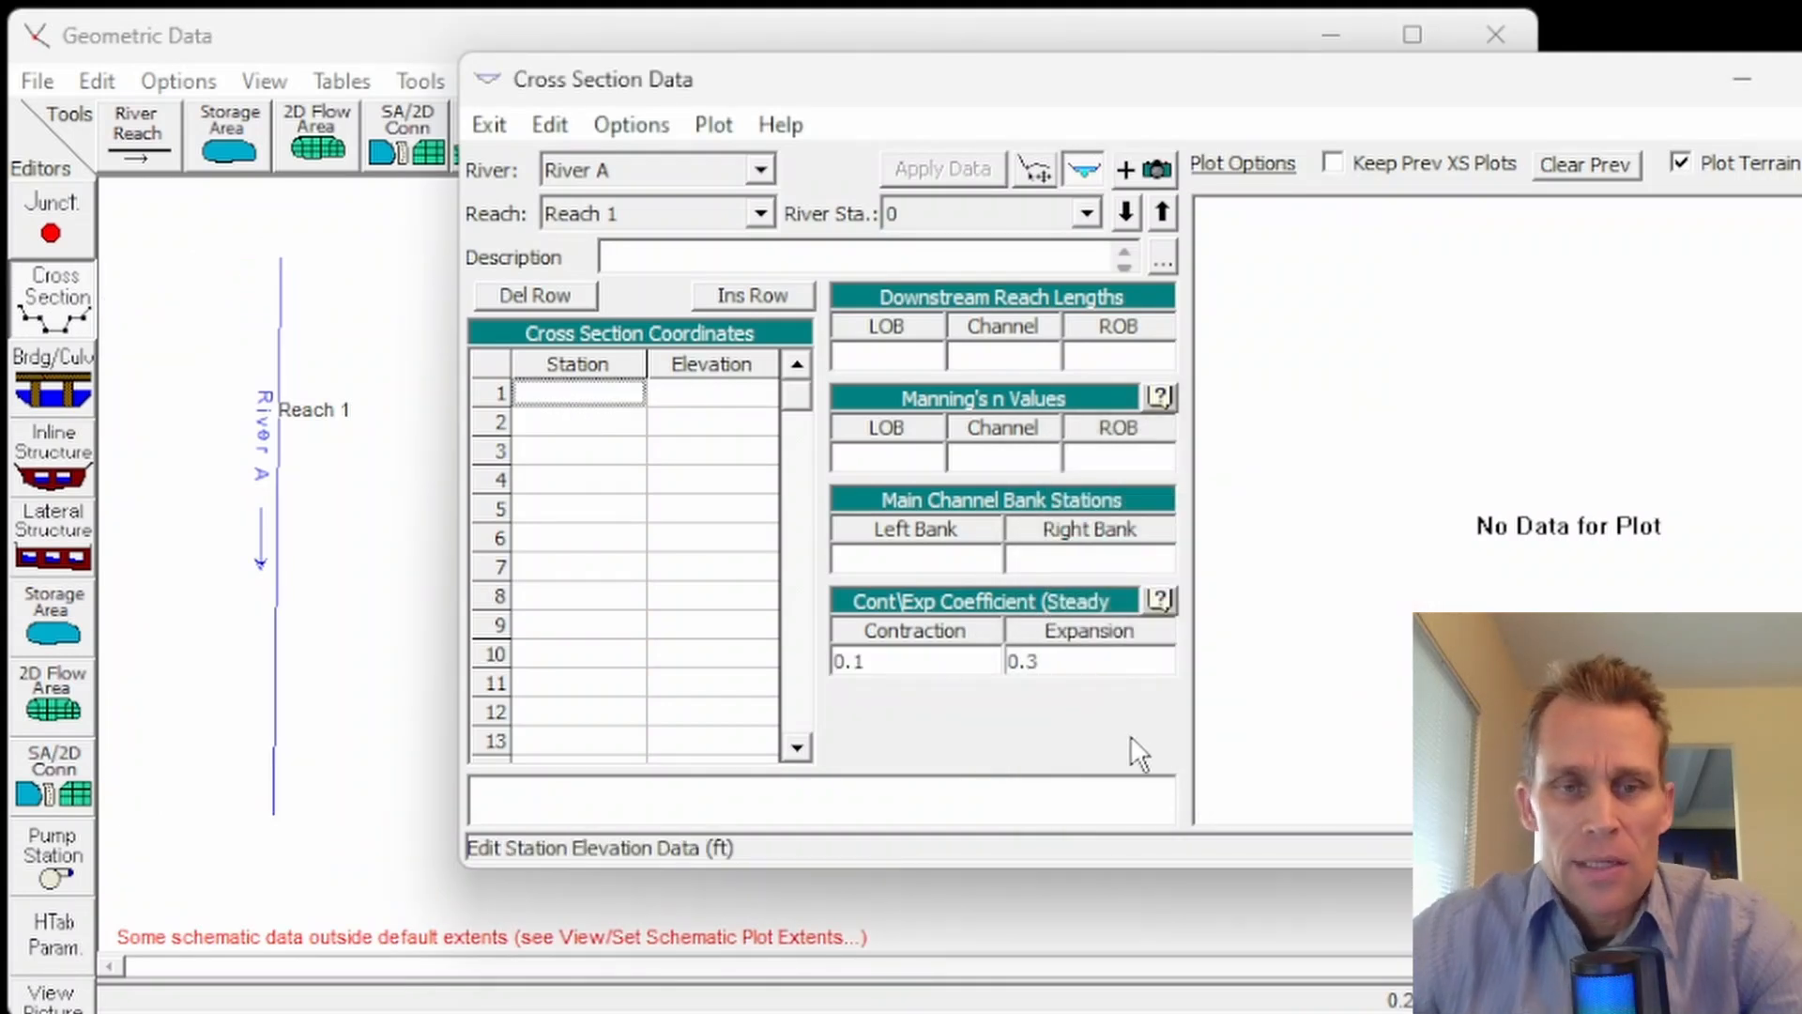
type("0")
key("Tab")
type("9")
type("0")
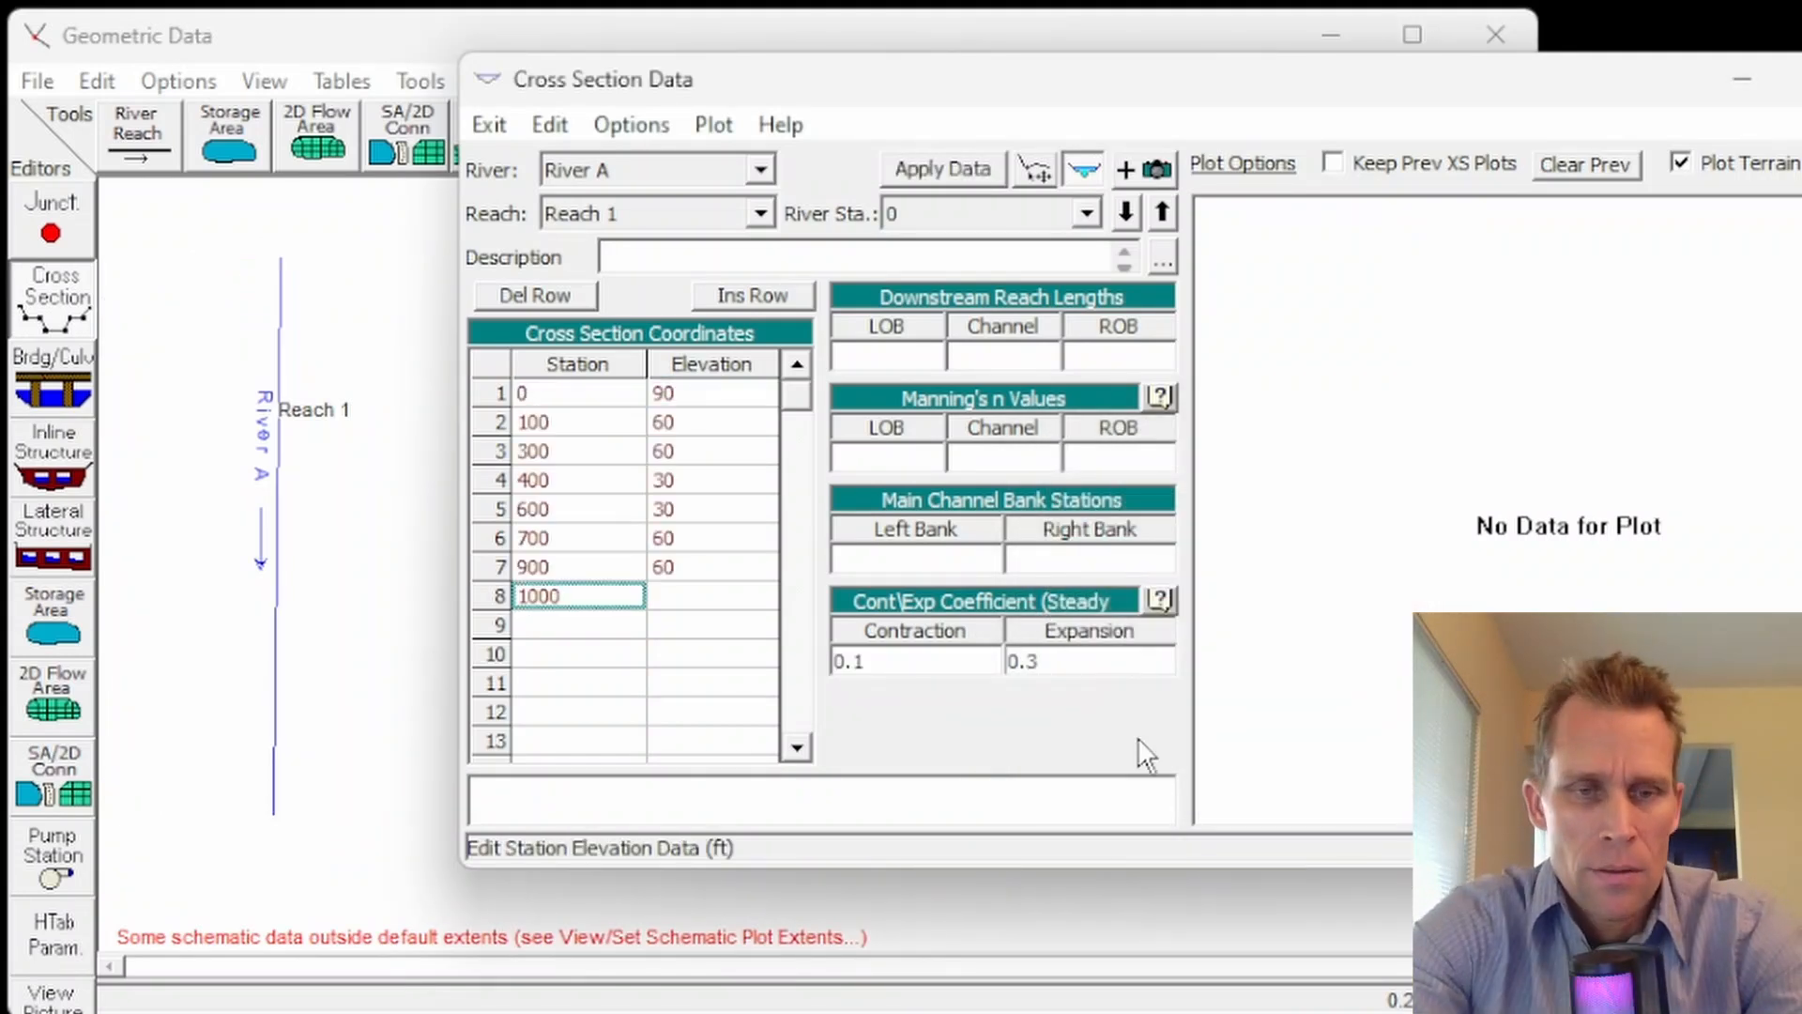
key("Tab")
key("BackSpace")
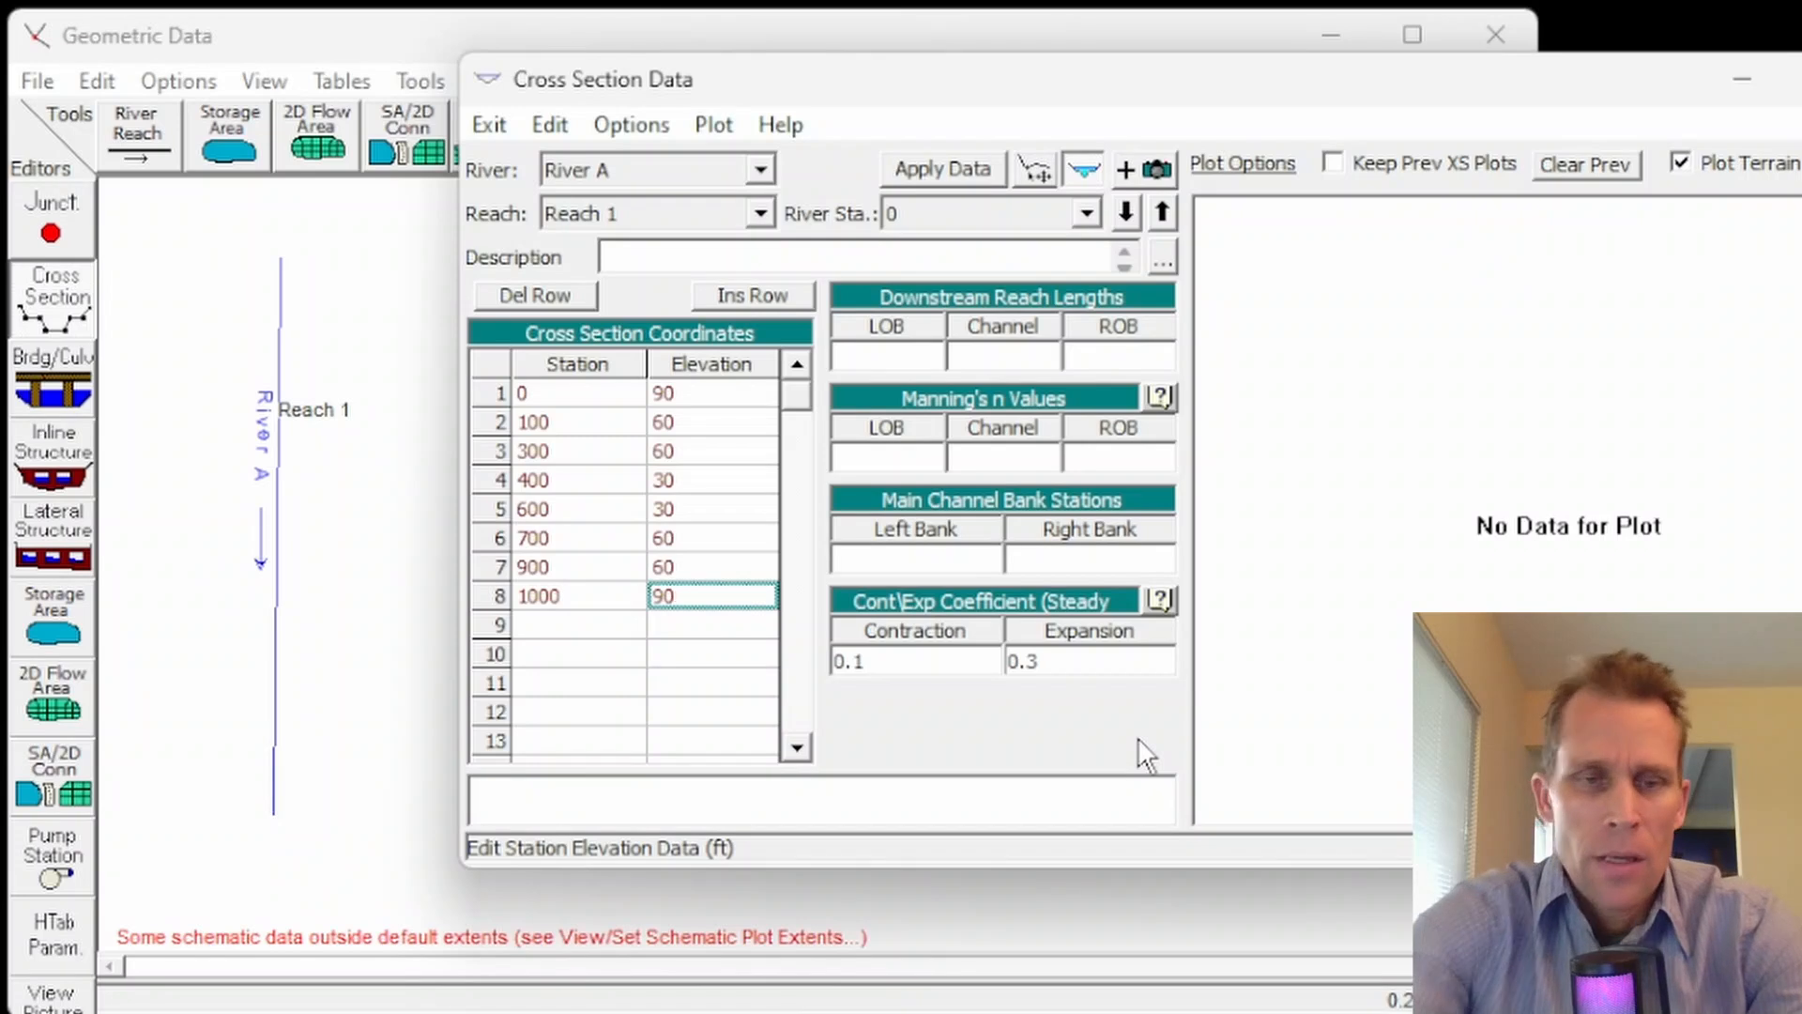
left_click(689, 398)
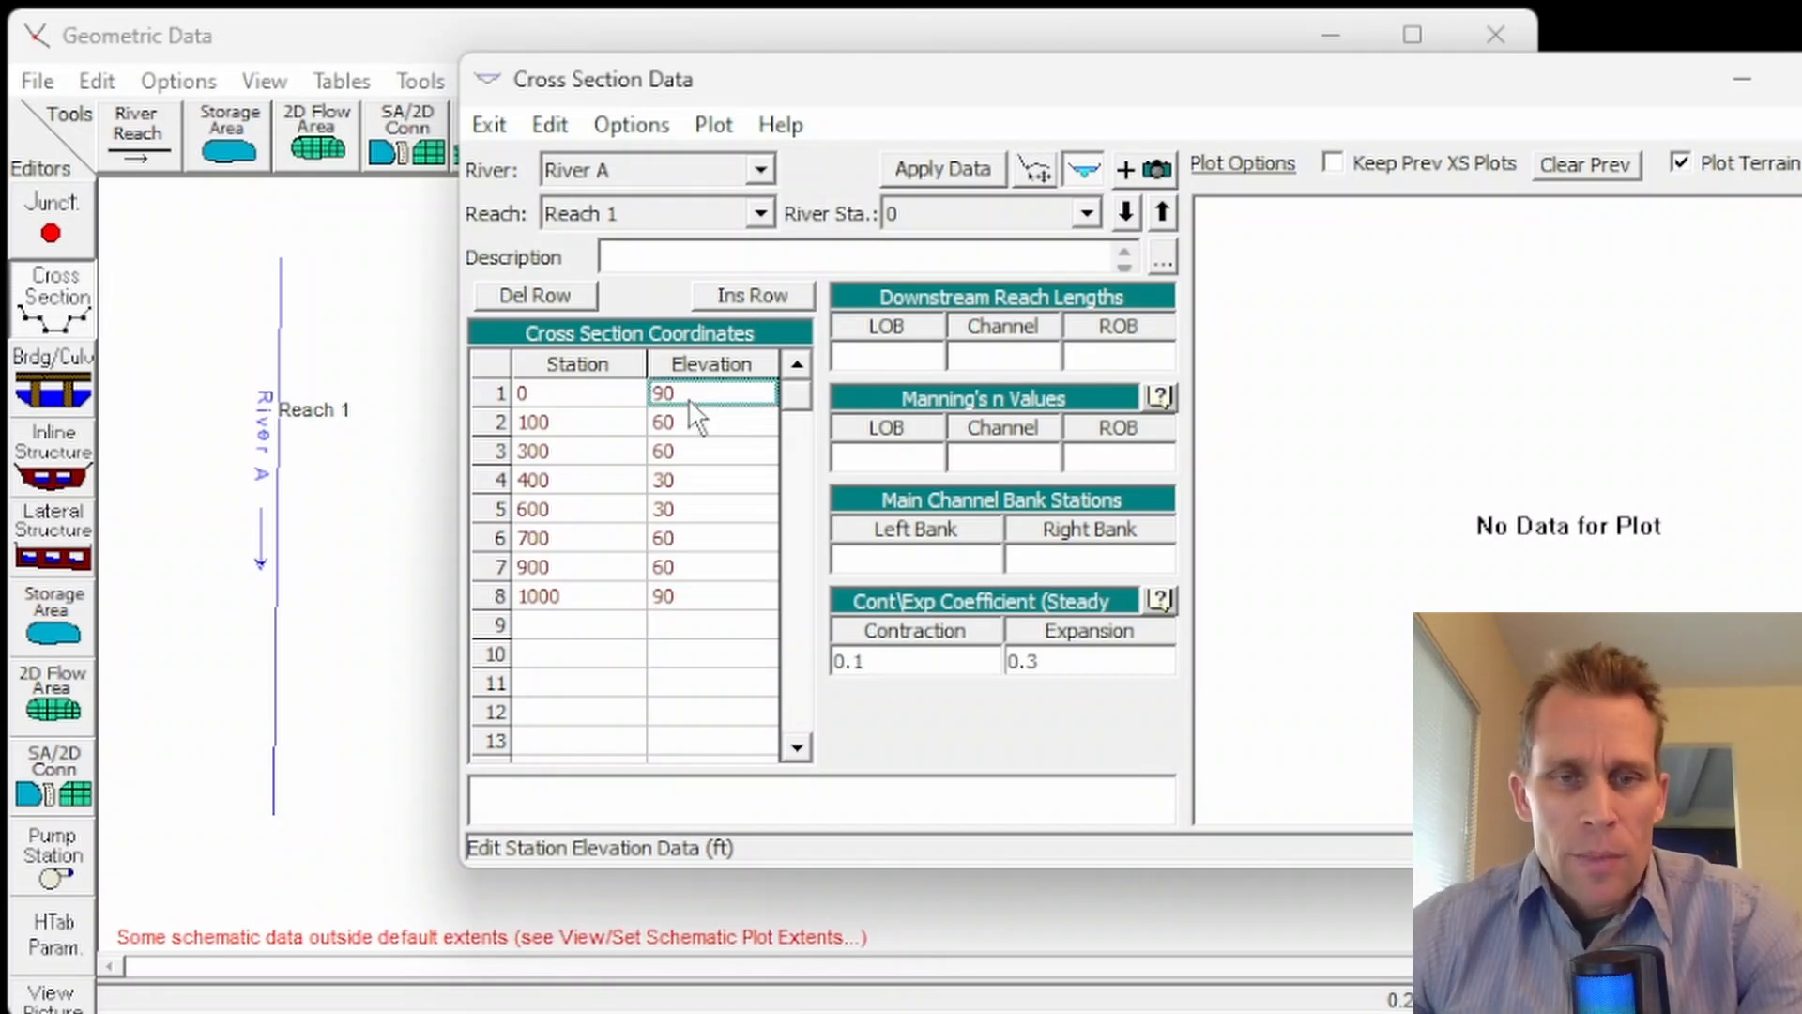
left_click(678, 455)
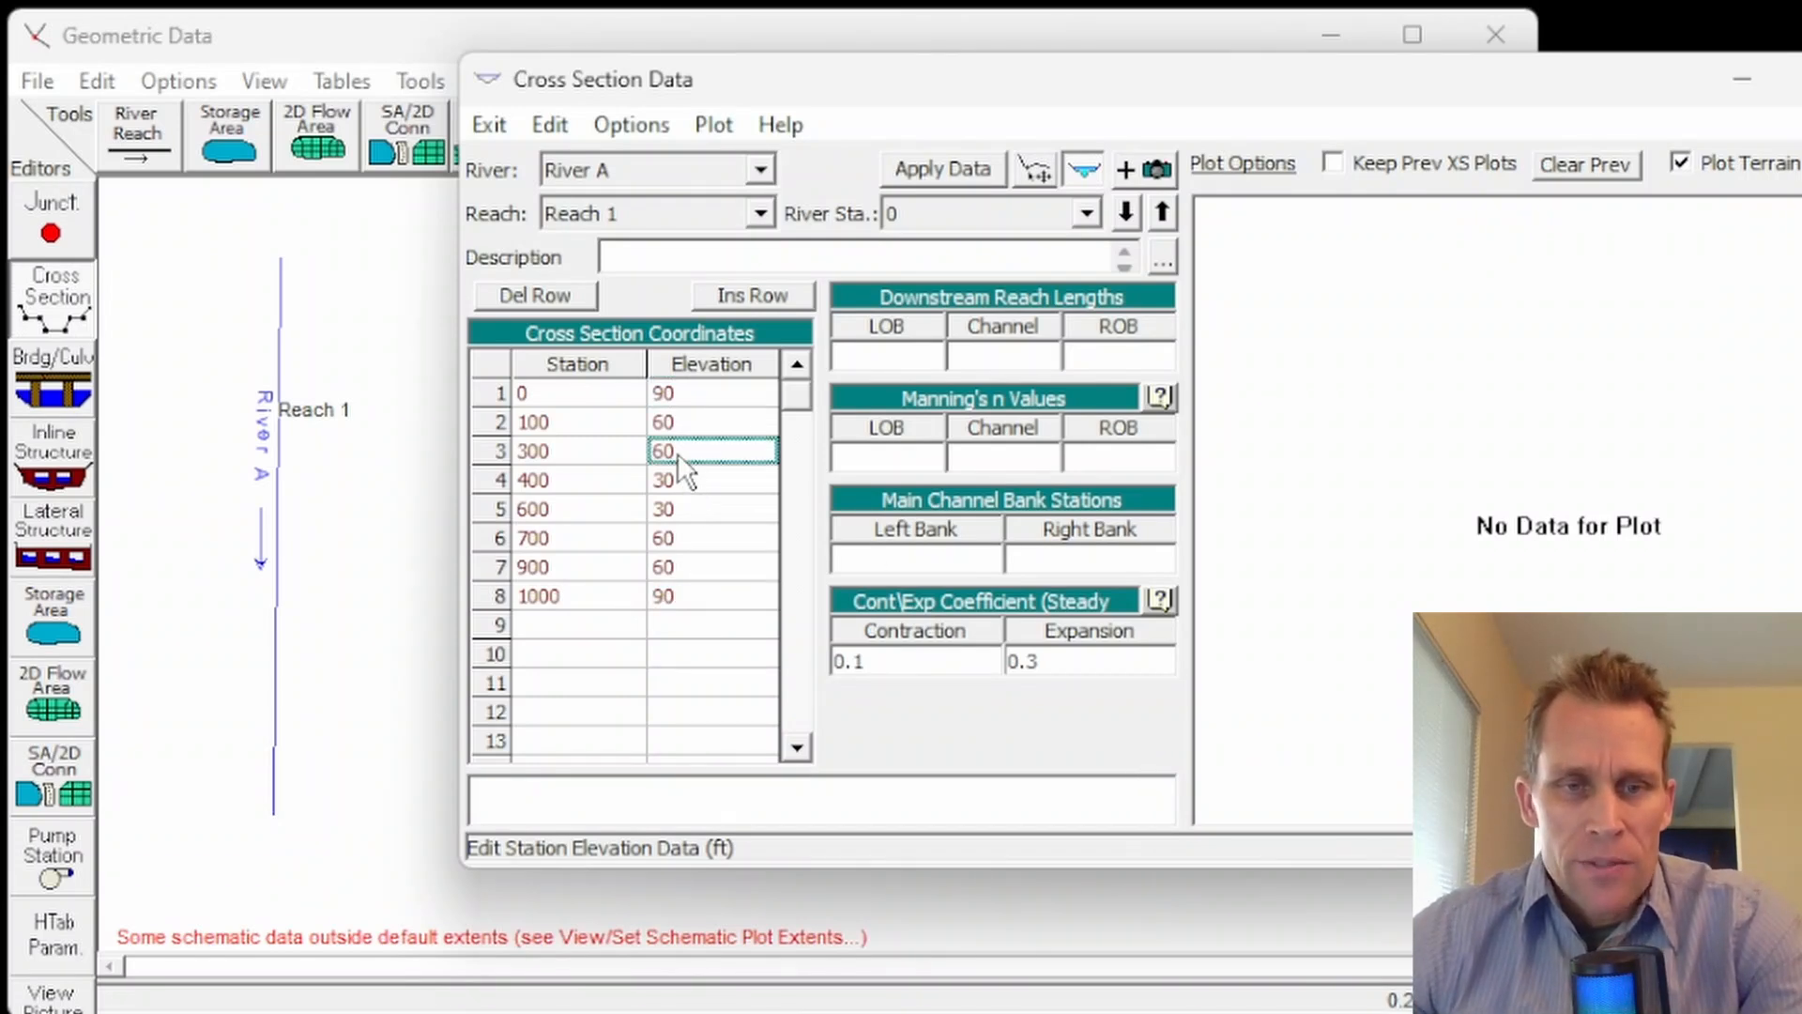
left_click(679, 485)
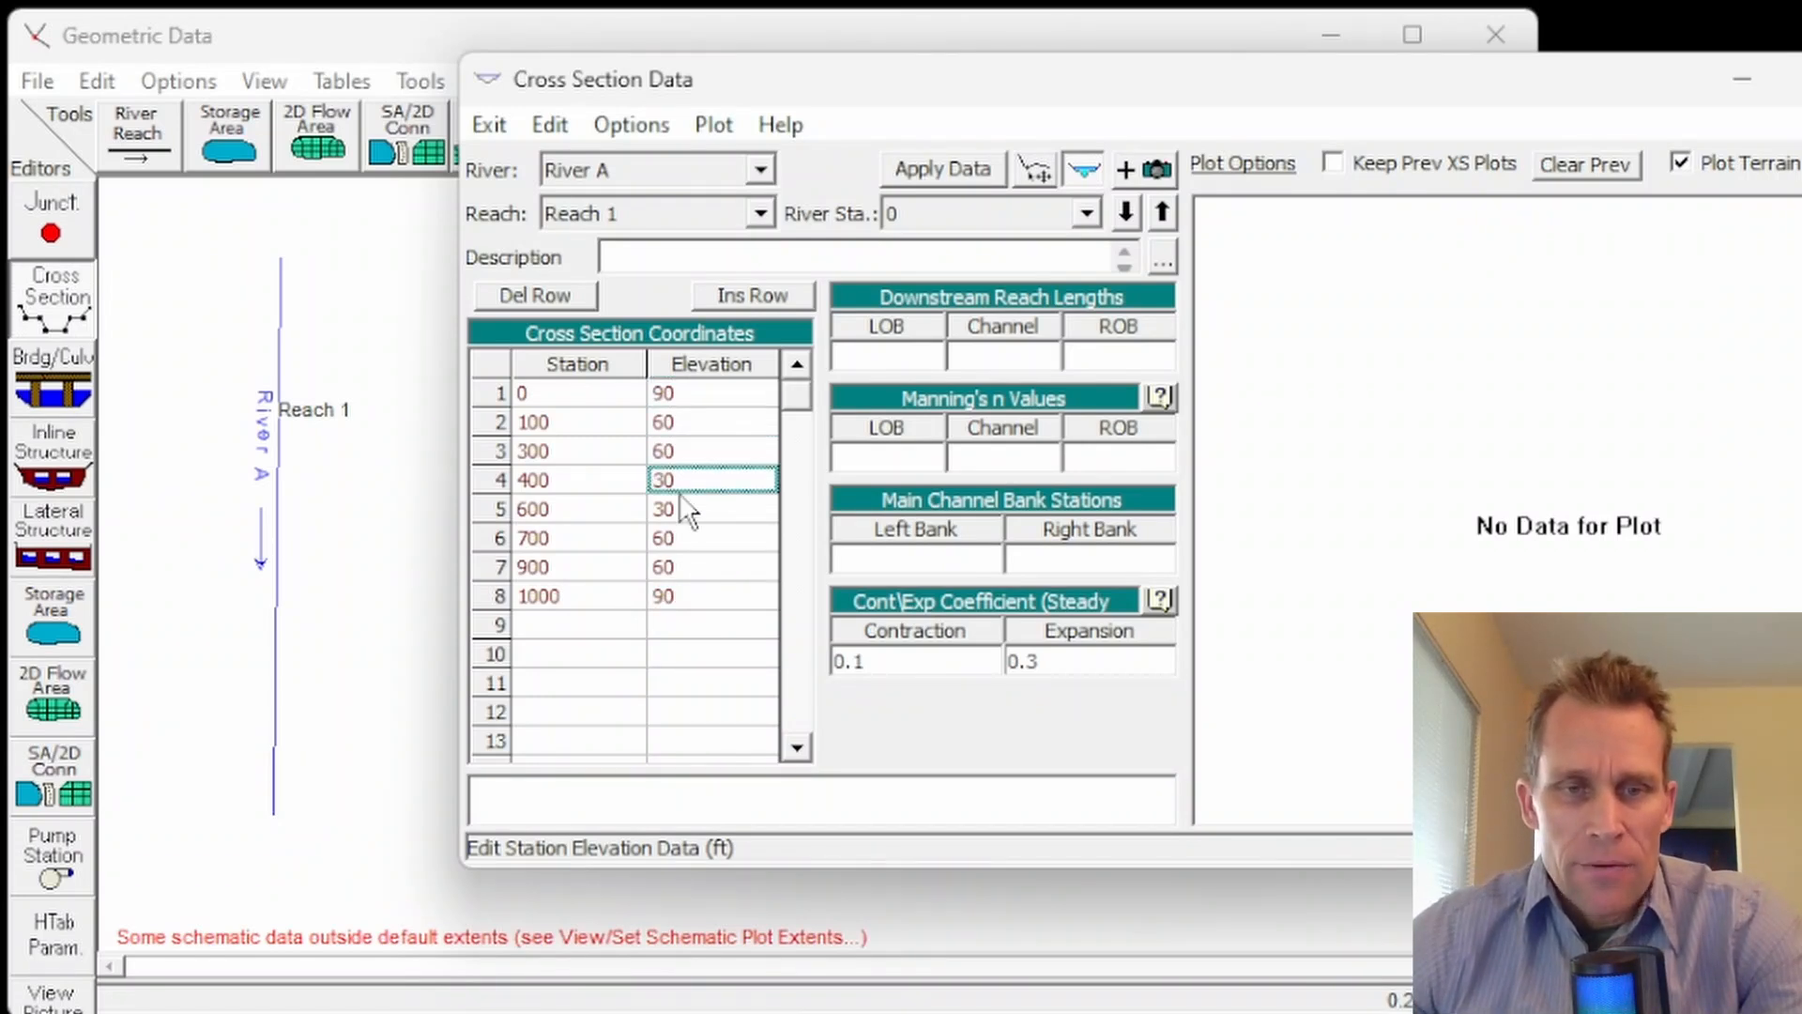
left_click(699, 598)
Step: Set the downstream reach lengths of the left overbank, channel and right overbank to 0
left_click(895, 355)
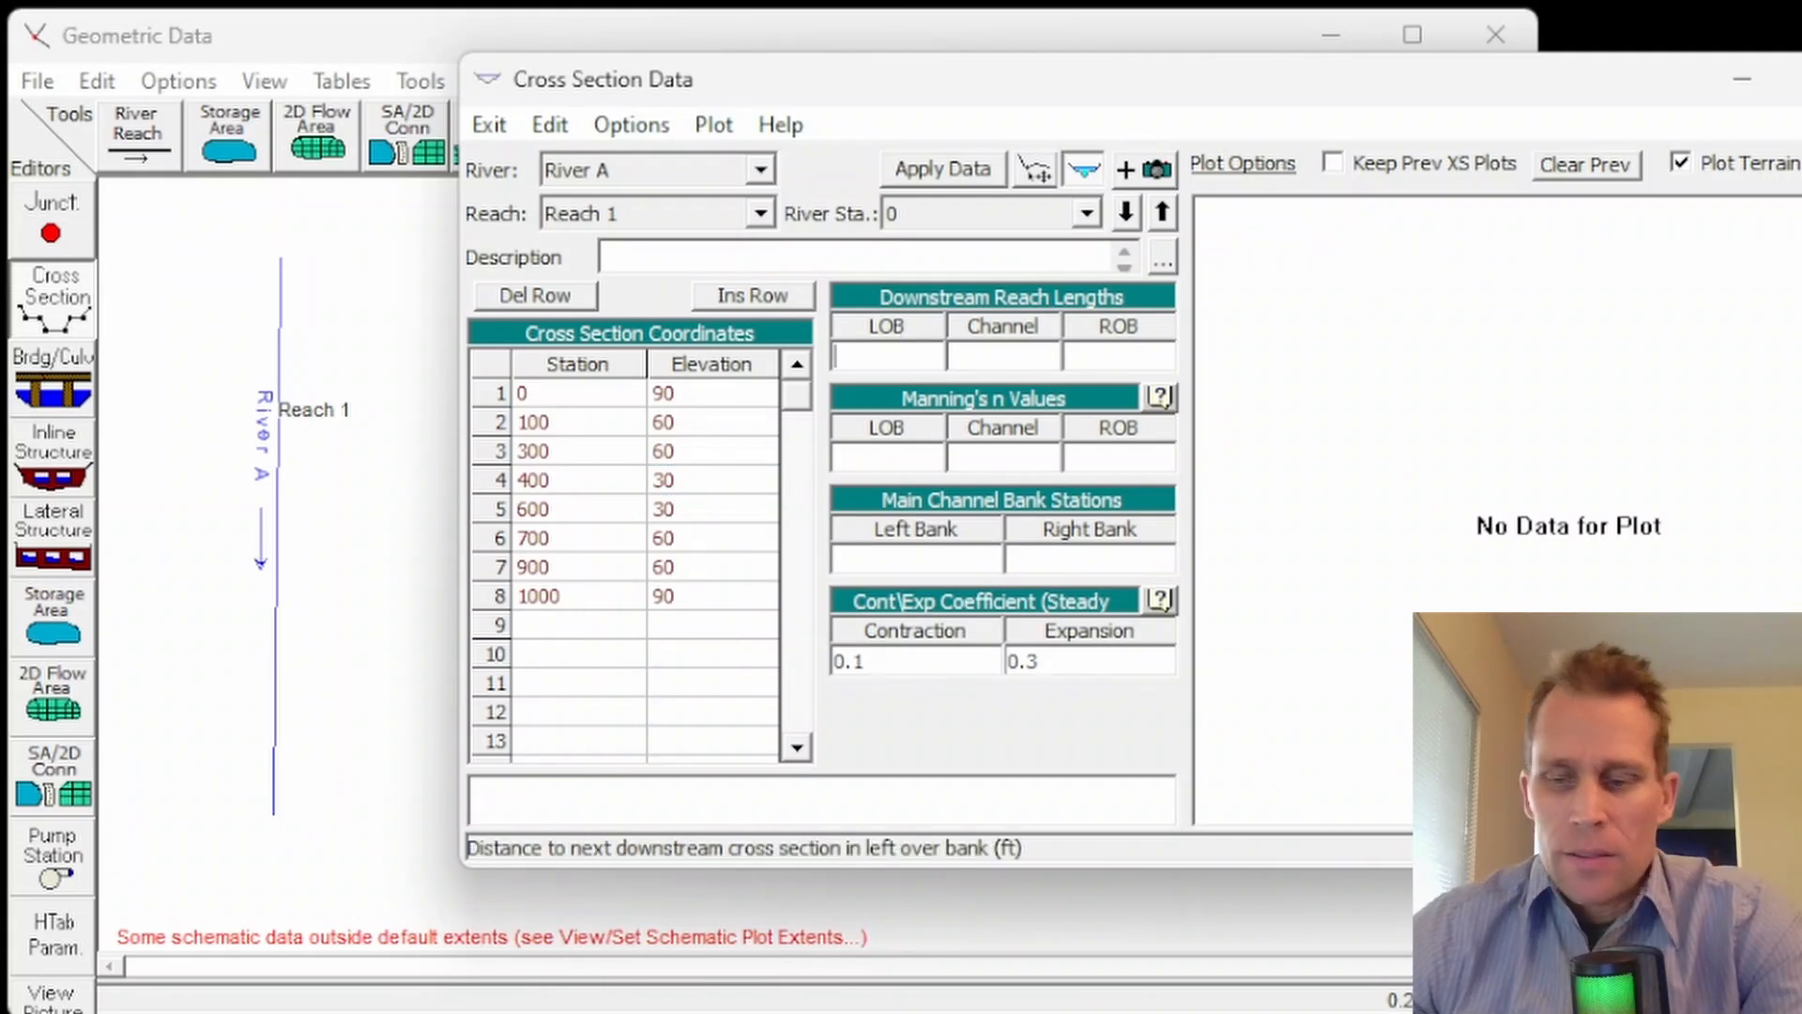
left_click(982, 358)
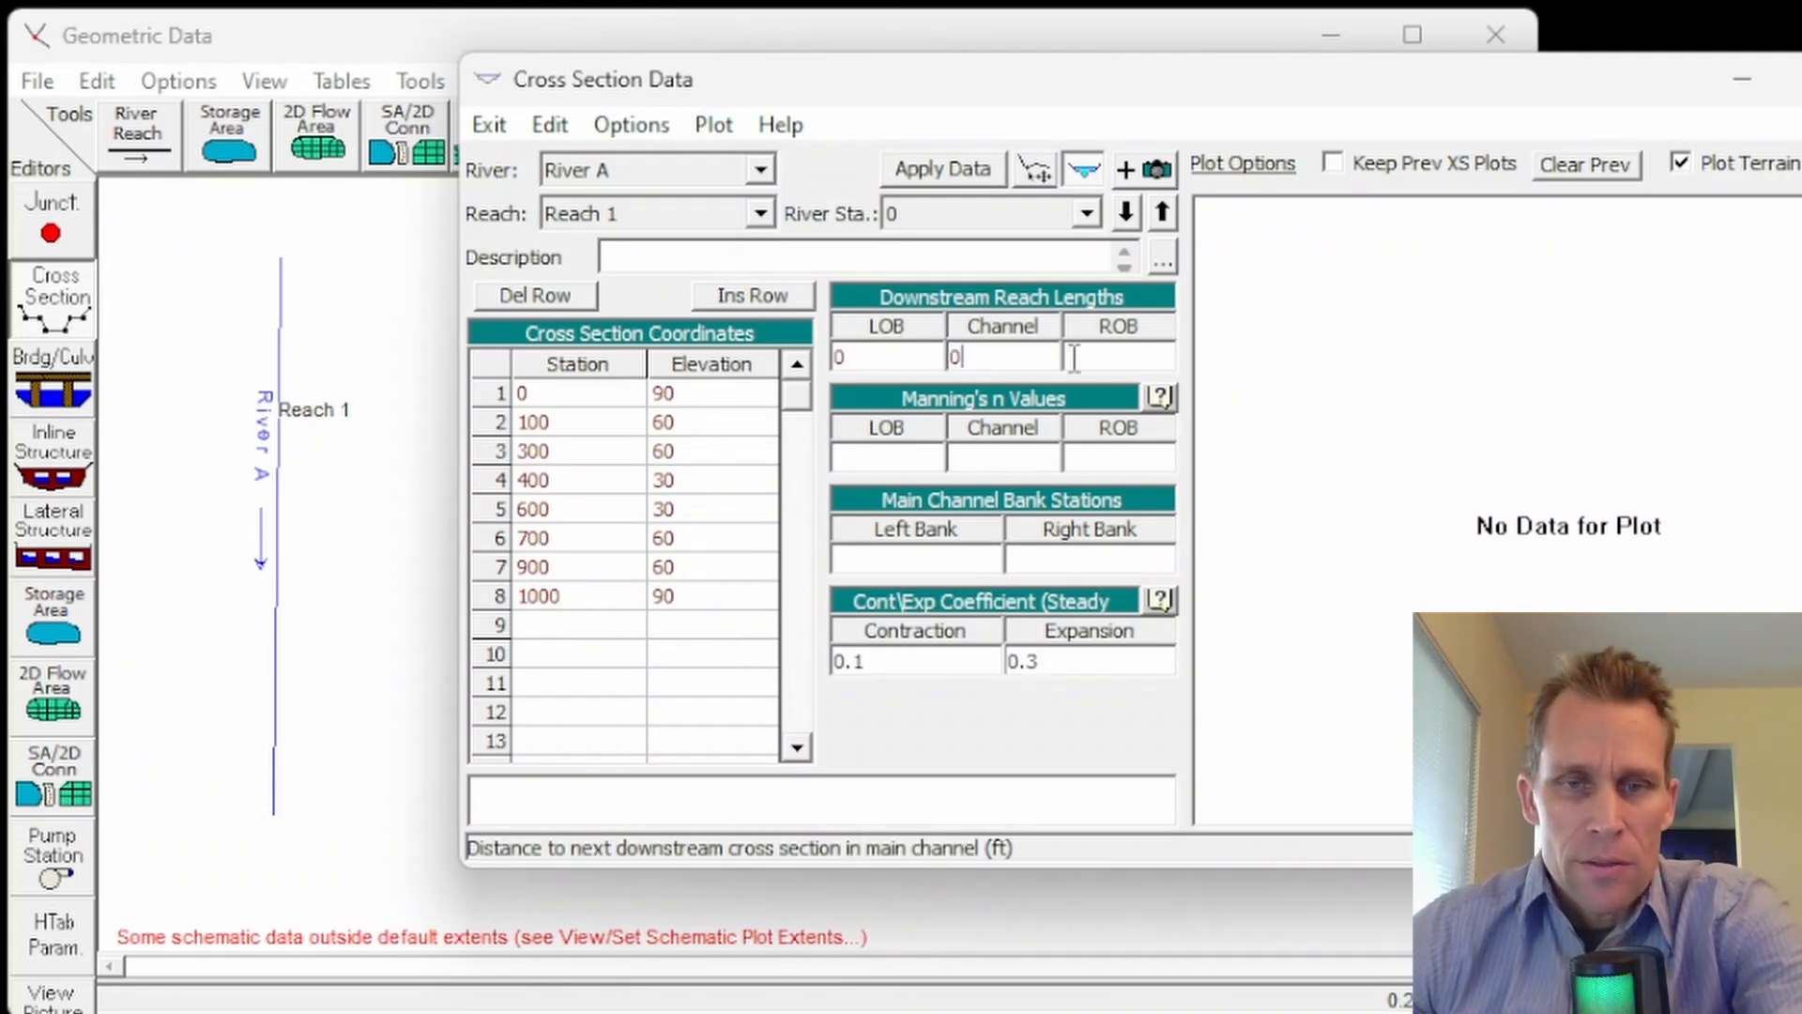
type("0")
left_click(1102, 358)
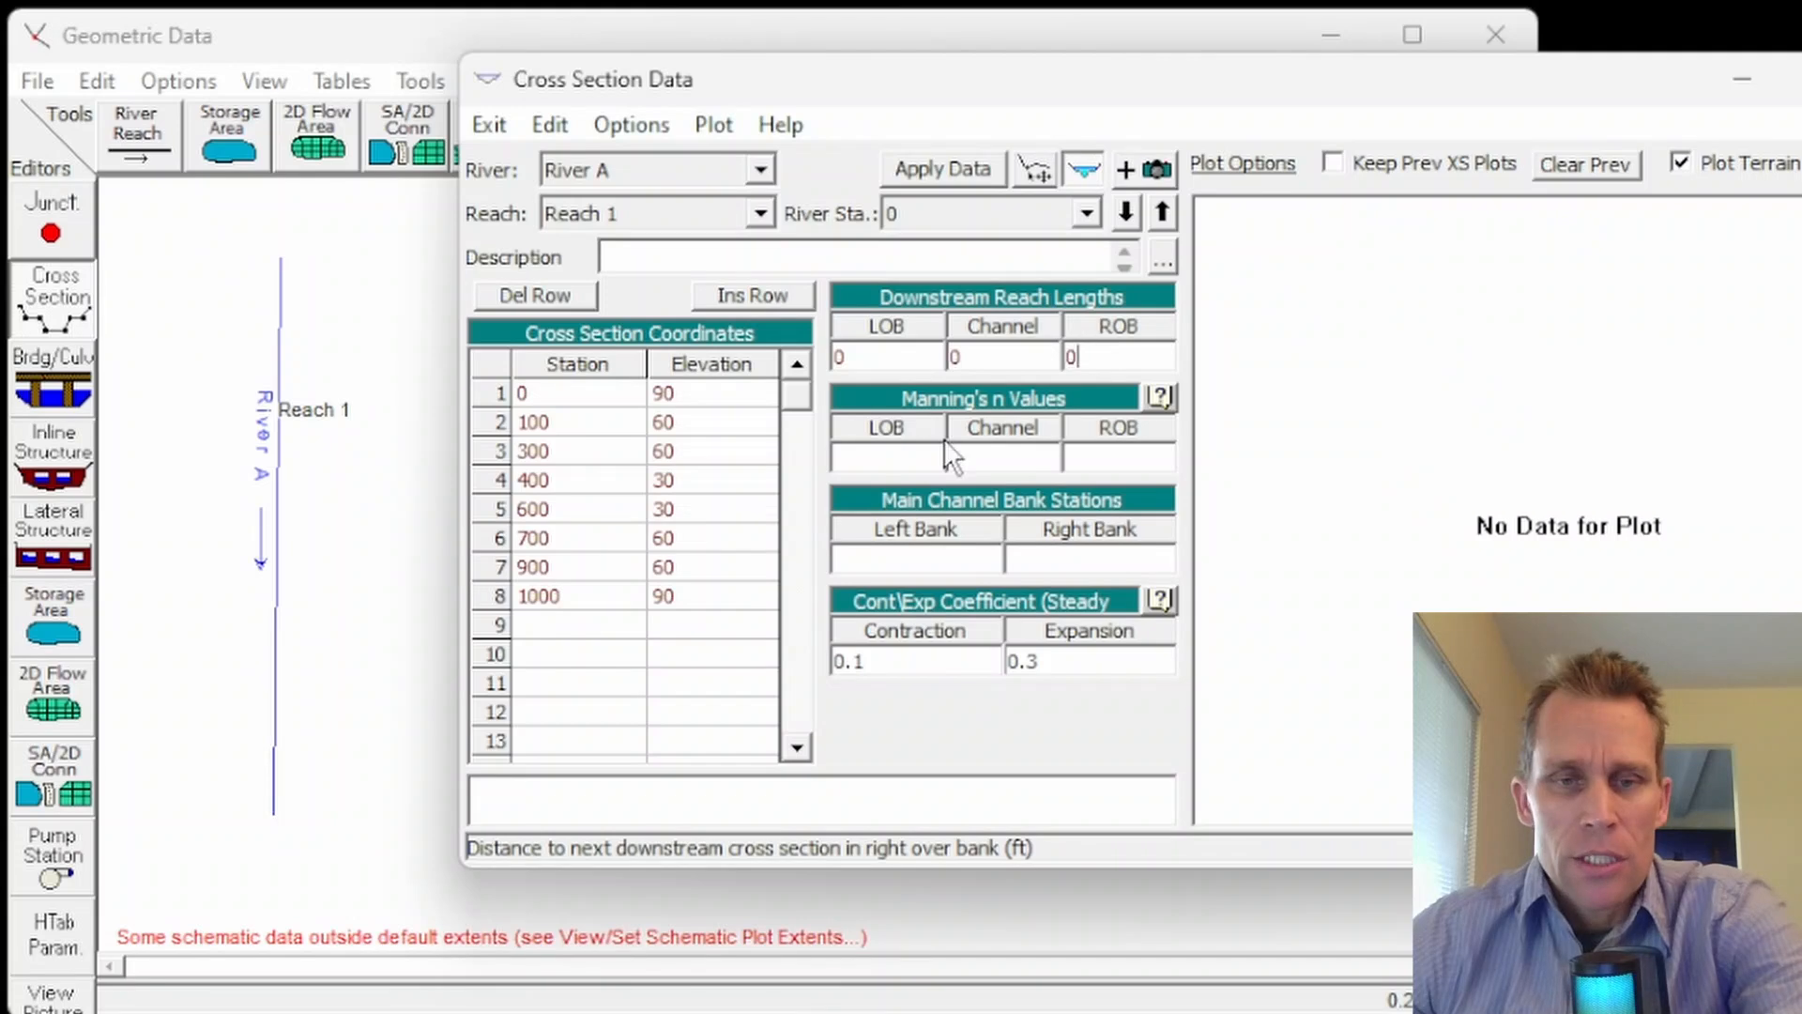
Step: Set Manning's n to 0.05 for the left overbank, 0.03 for the channel and 0.05 for the right overbank
left_click(913, 458)
type("0.05")
key("Tab")
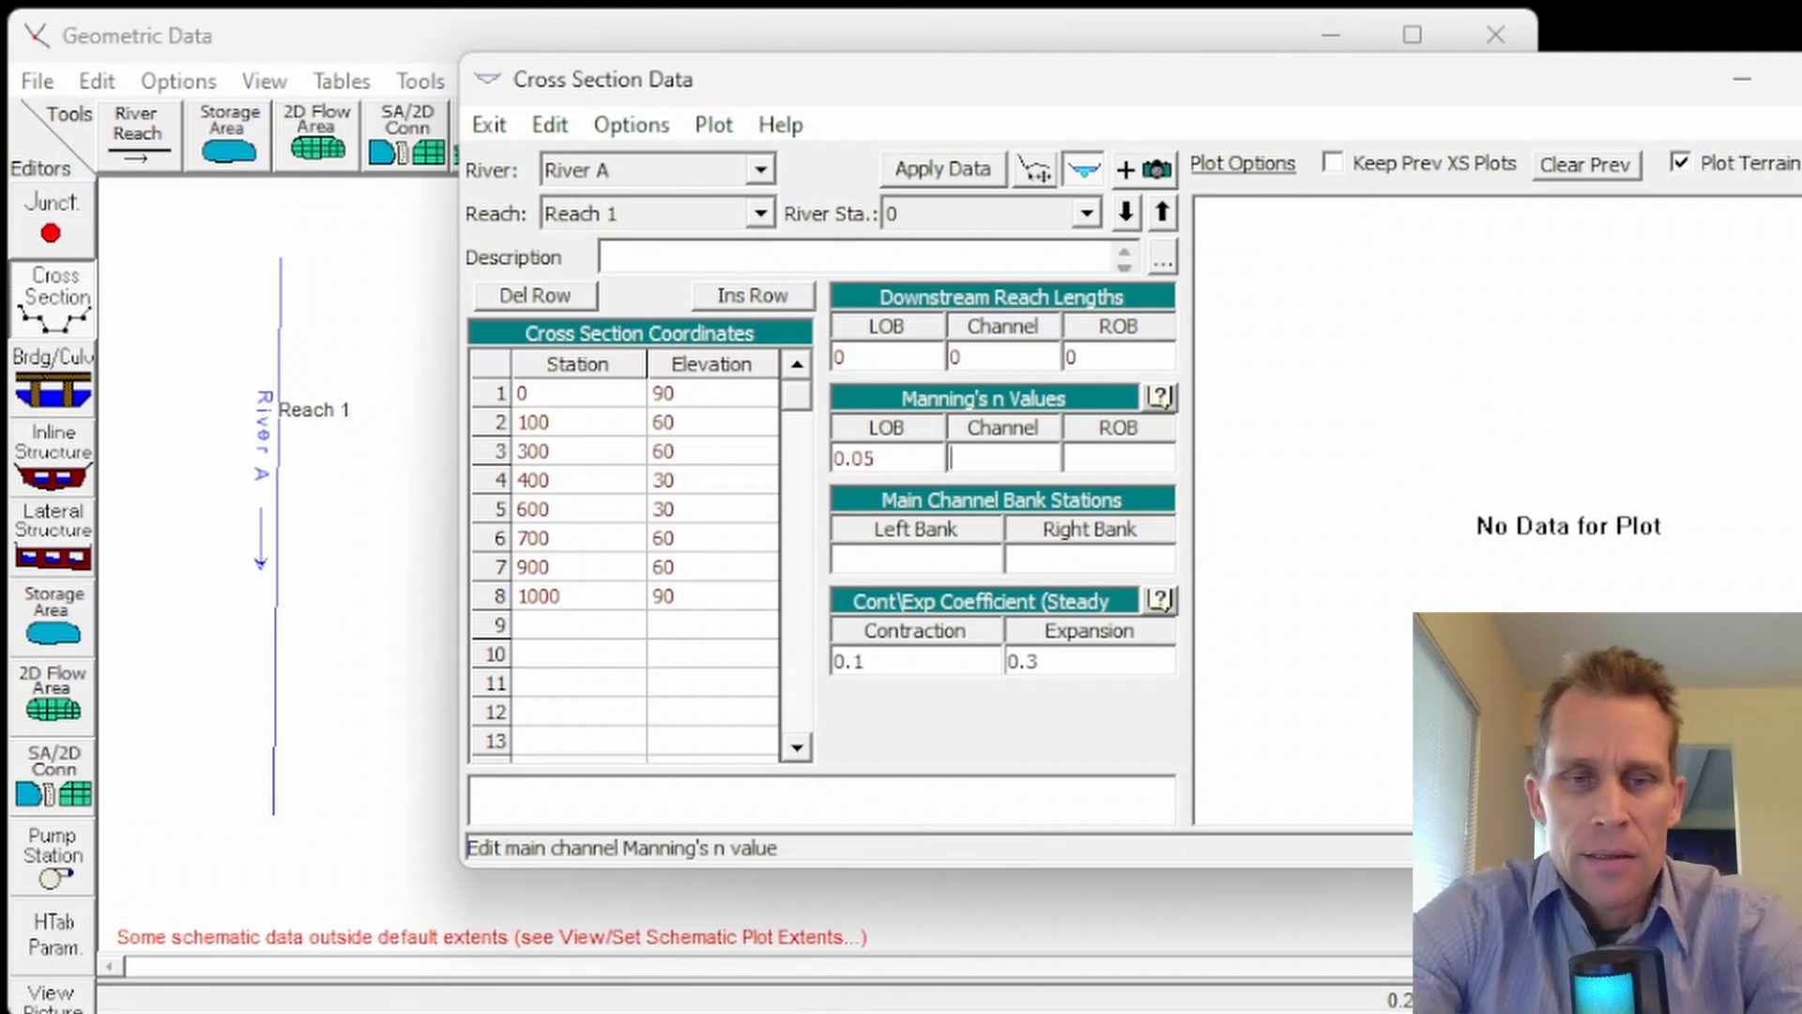
key("Tab")
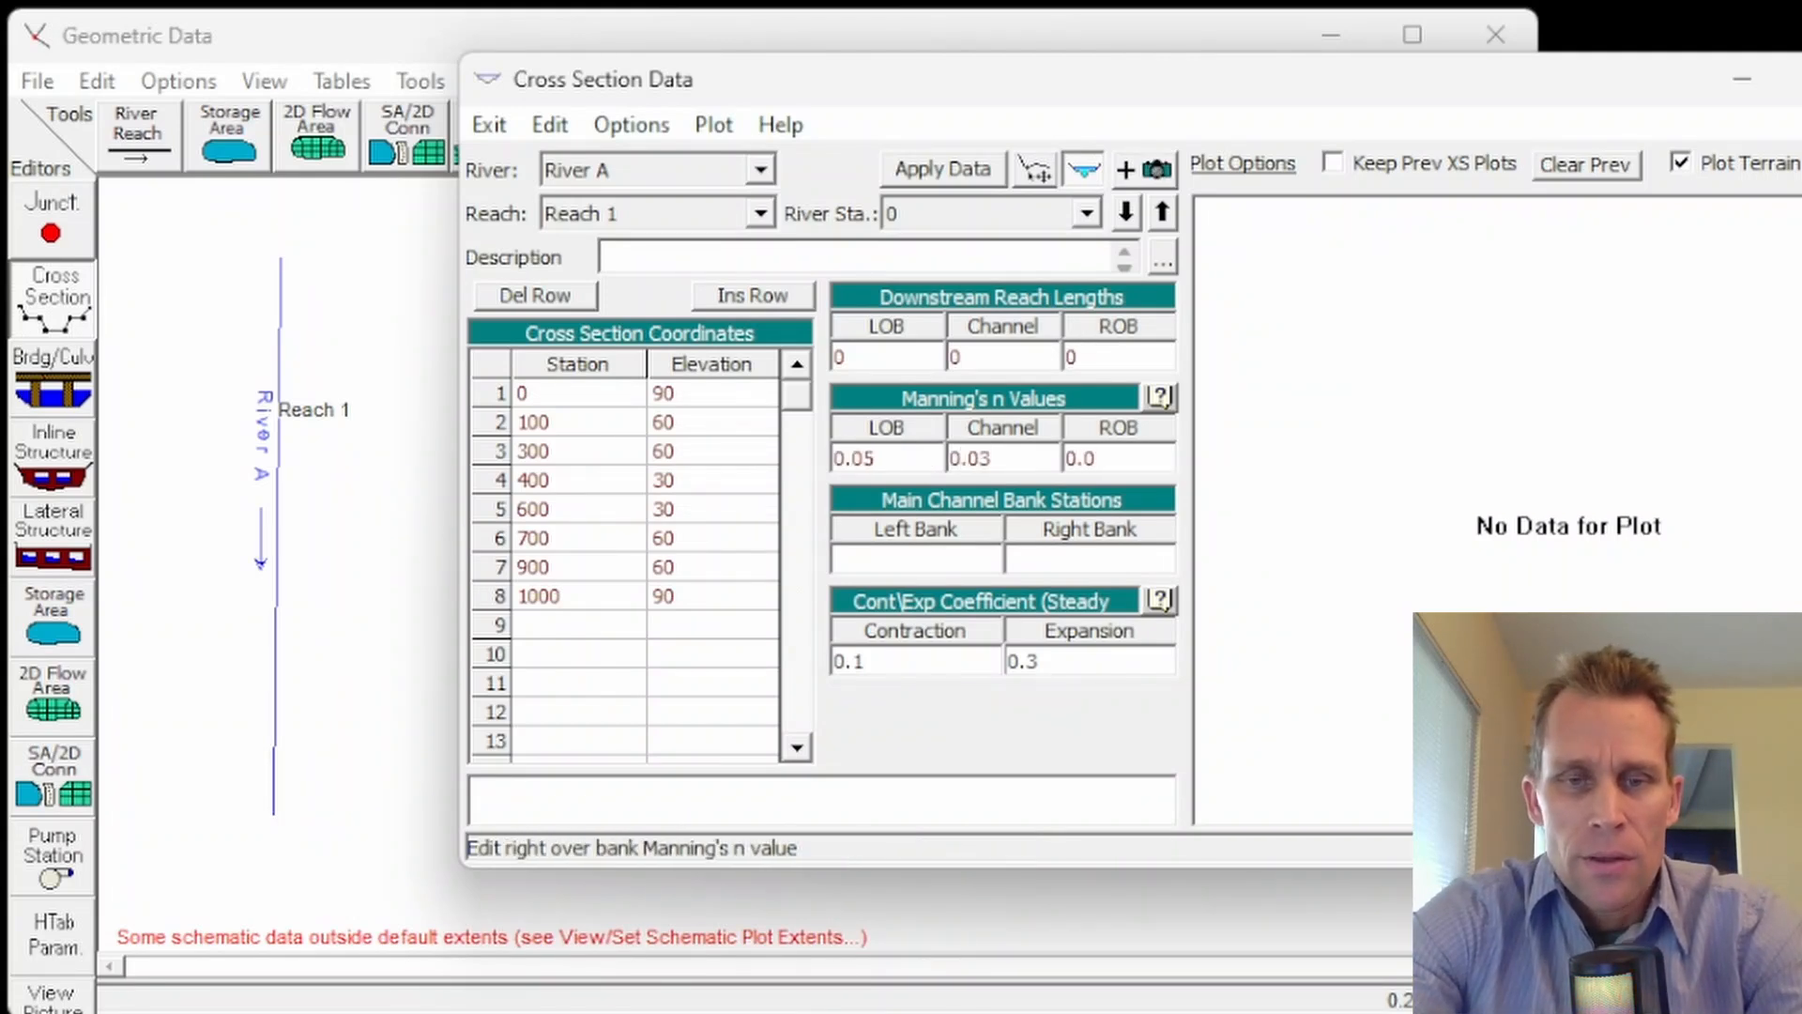
Step: Set the main channel bank stations to 300 for the left and 700 for the right, and apply the cross section data
key("Tab")
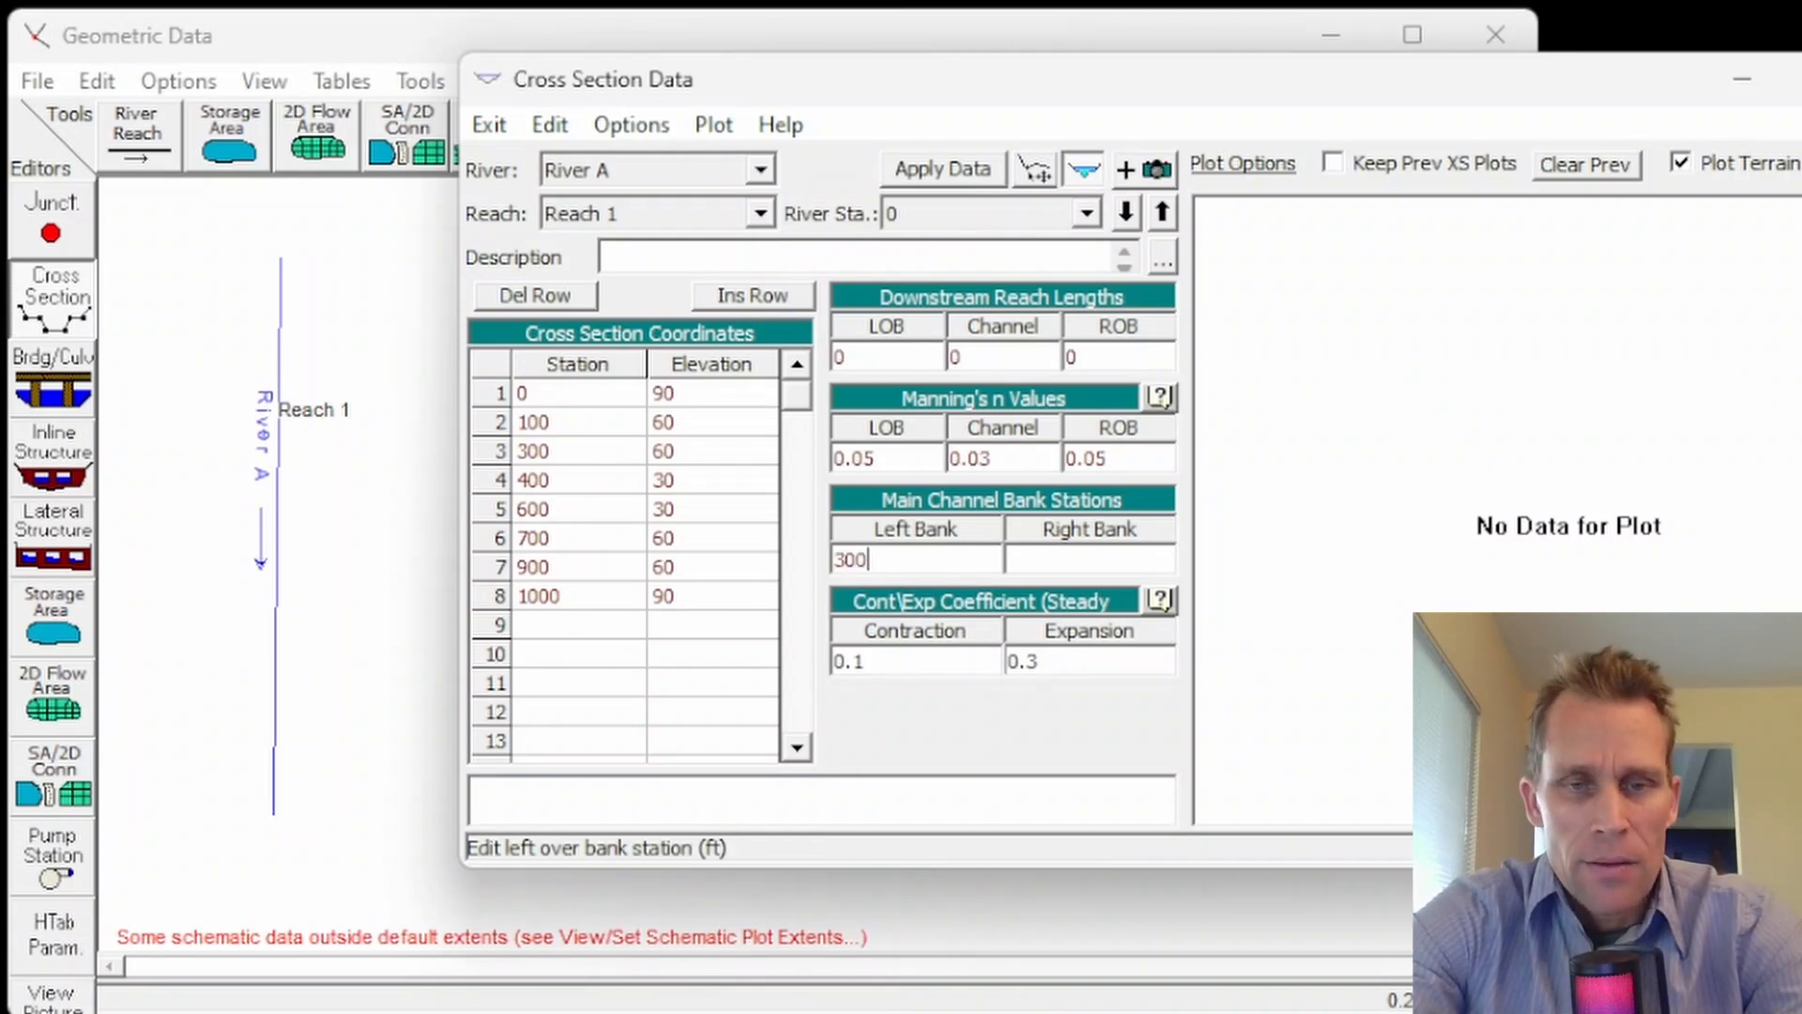
key("Tab")
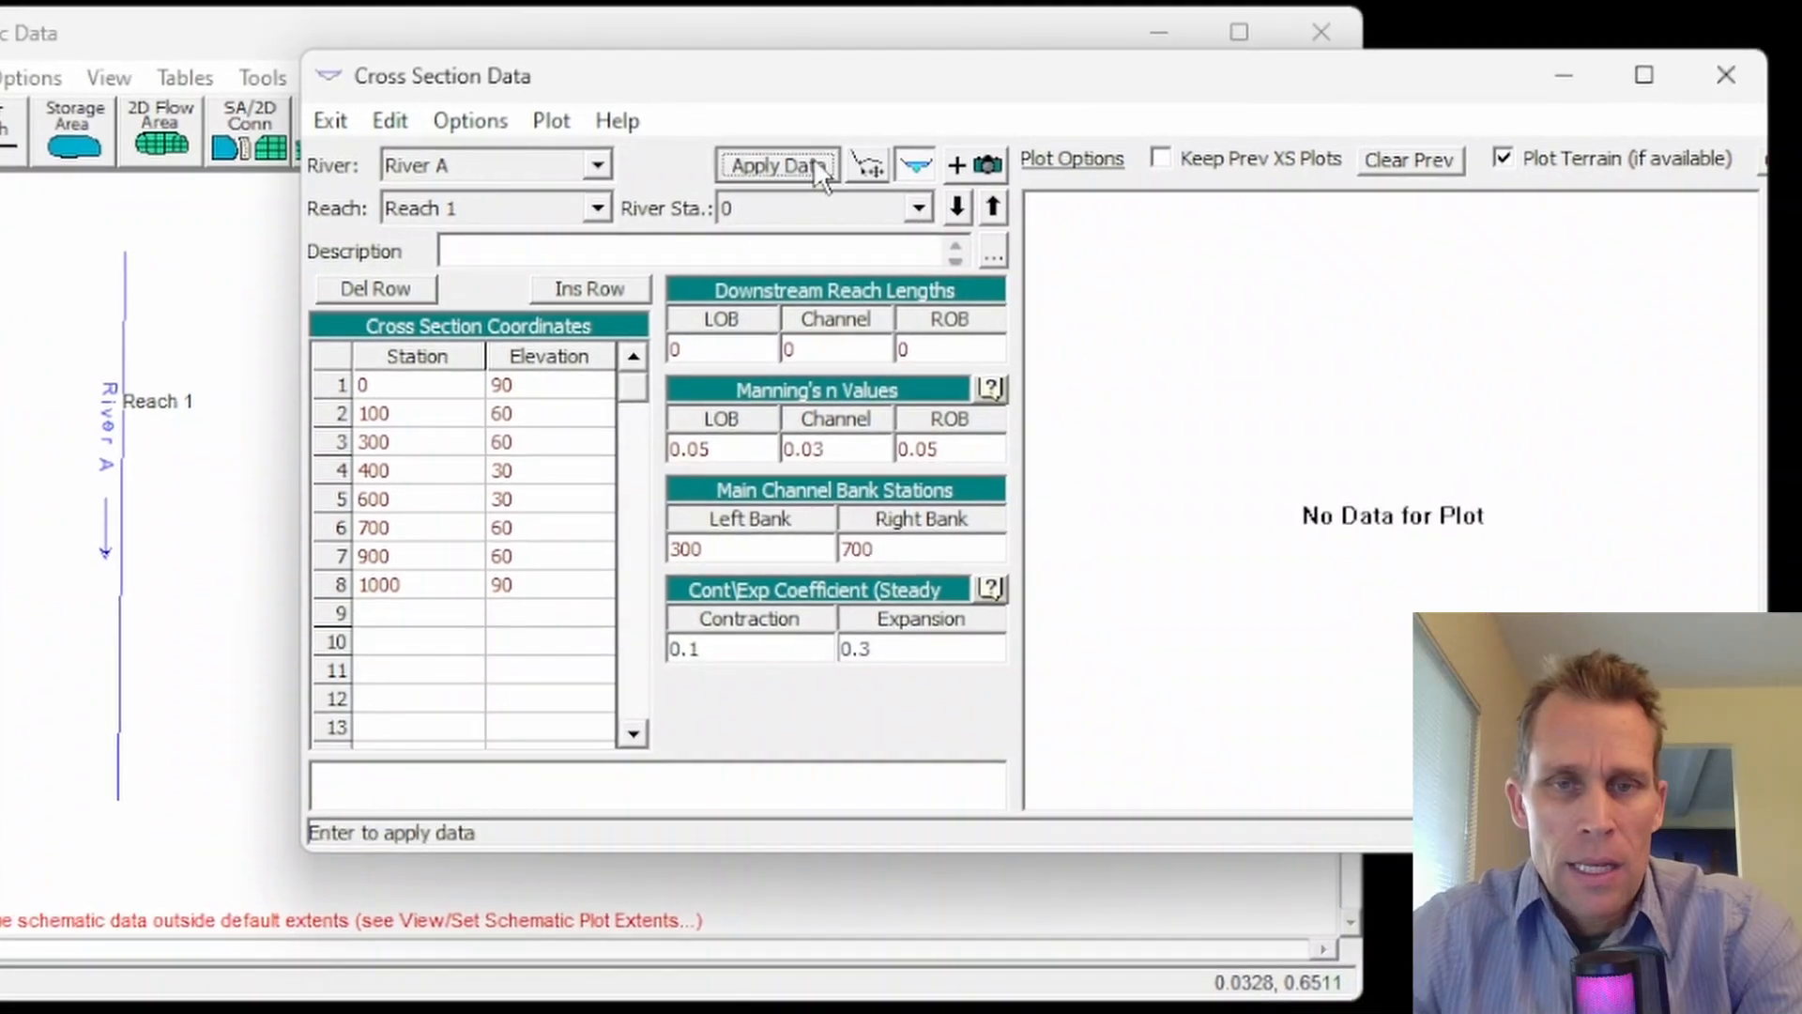
left_click(871, 166)
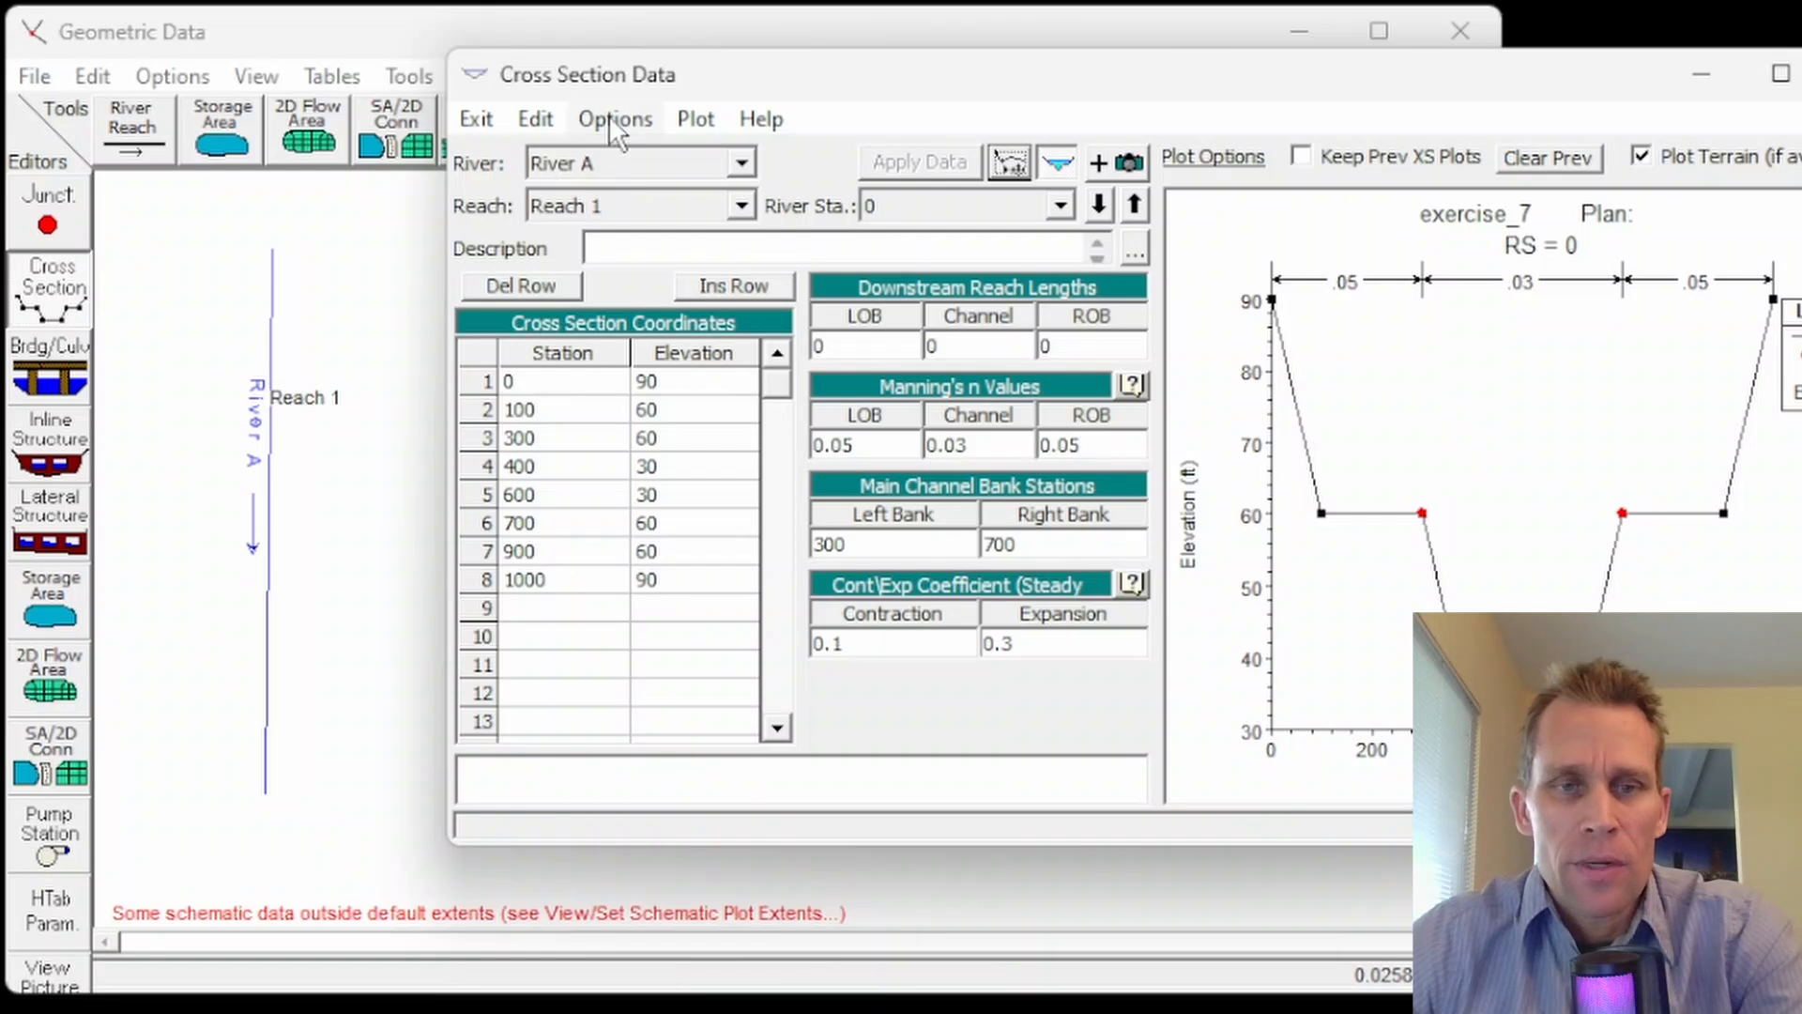
Step: Copy the current cross section to a new river station 1000 on River A, Reach 1
left_click(612, 118)
left_click(663, 199)
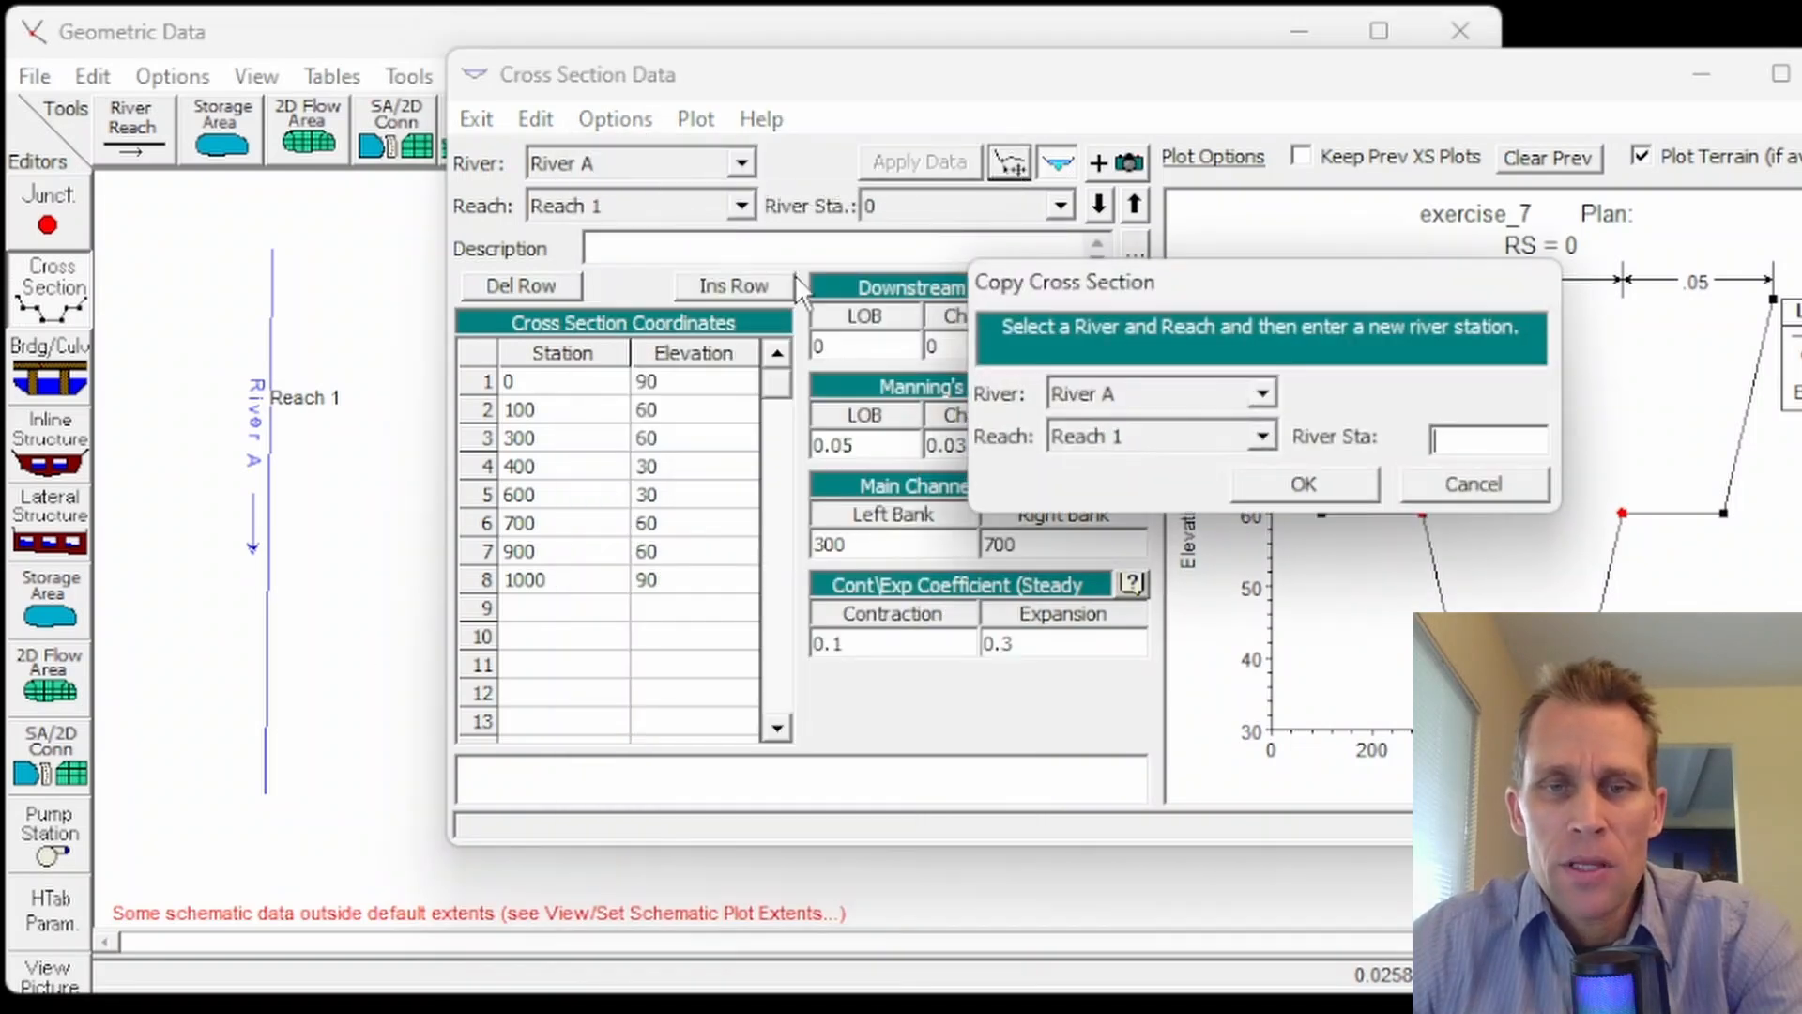
left_click(1447, 437)
type("1000")
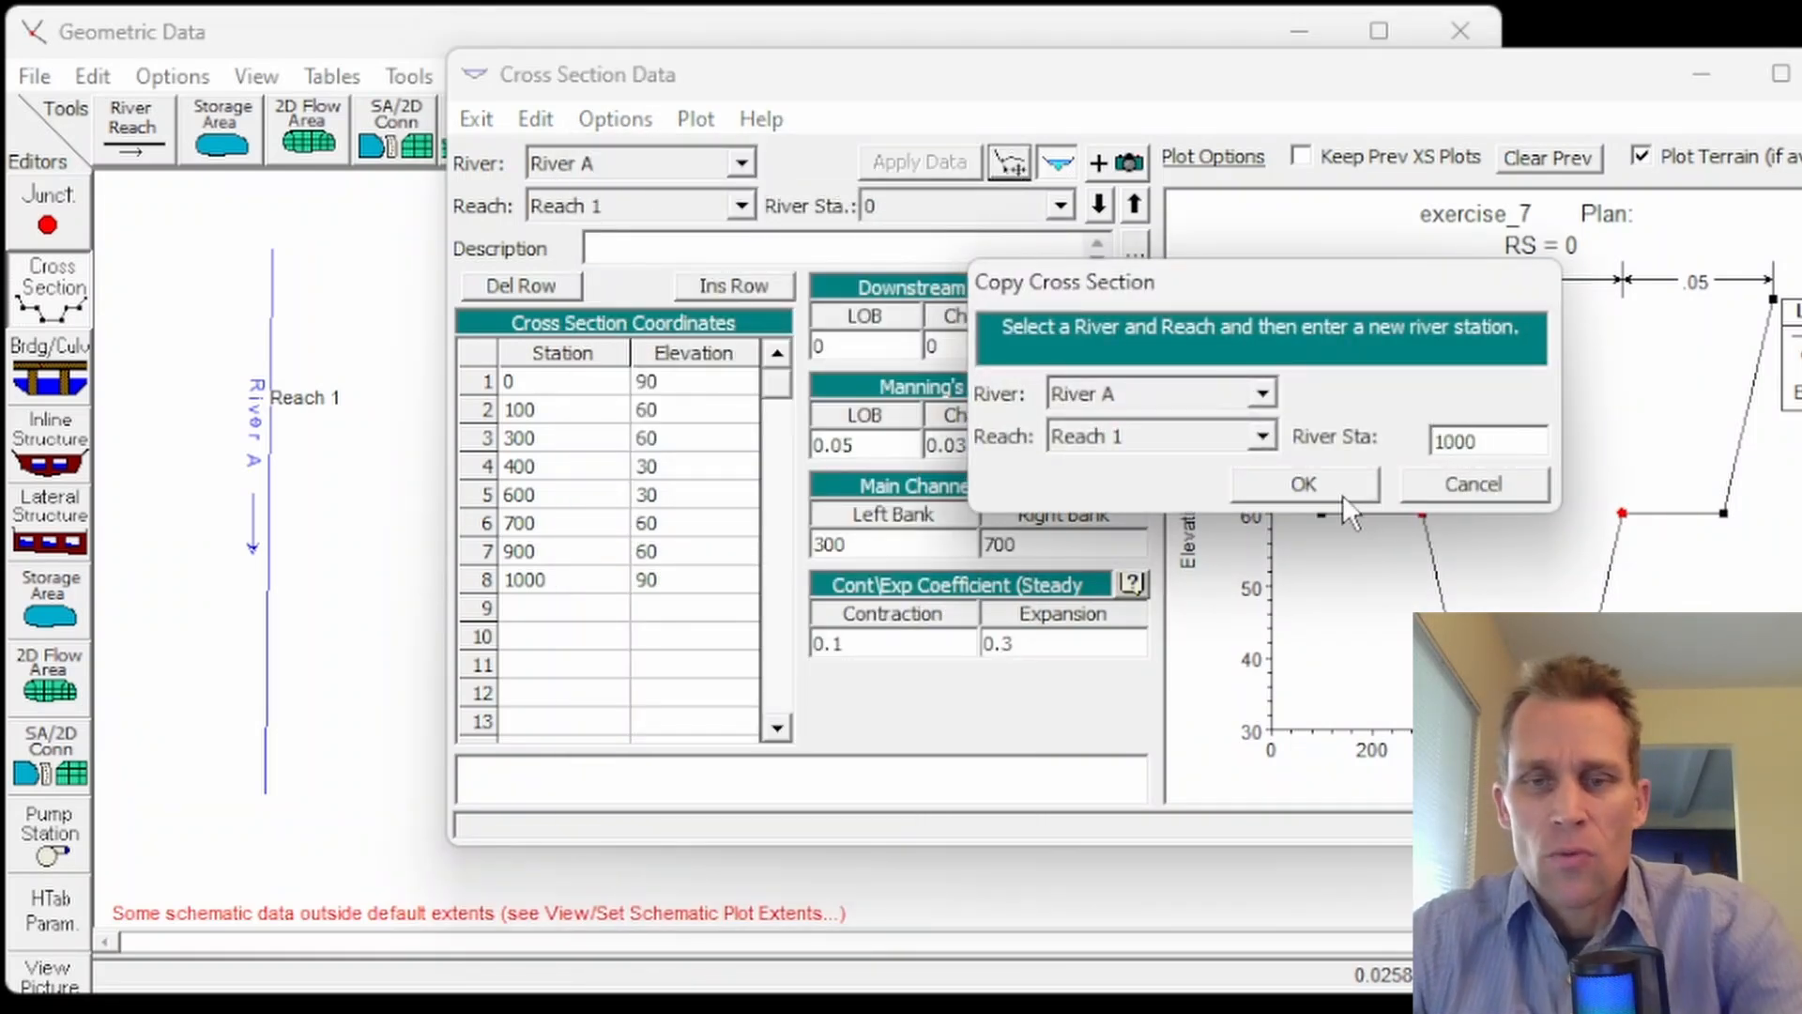
left_click(1343, 494)
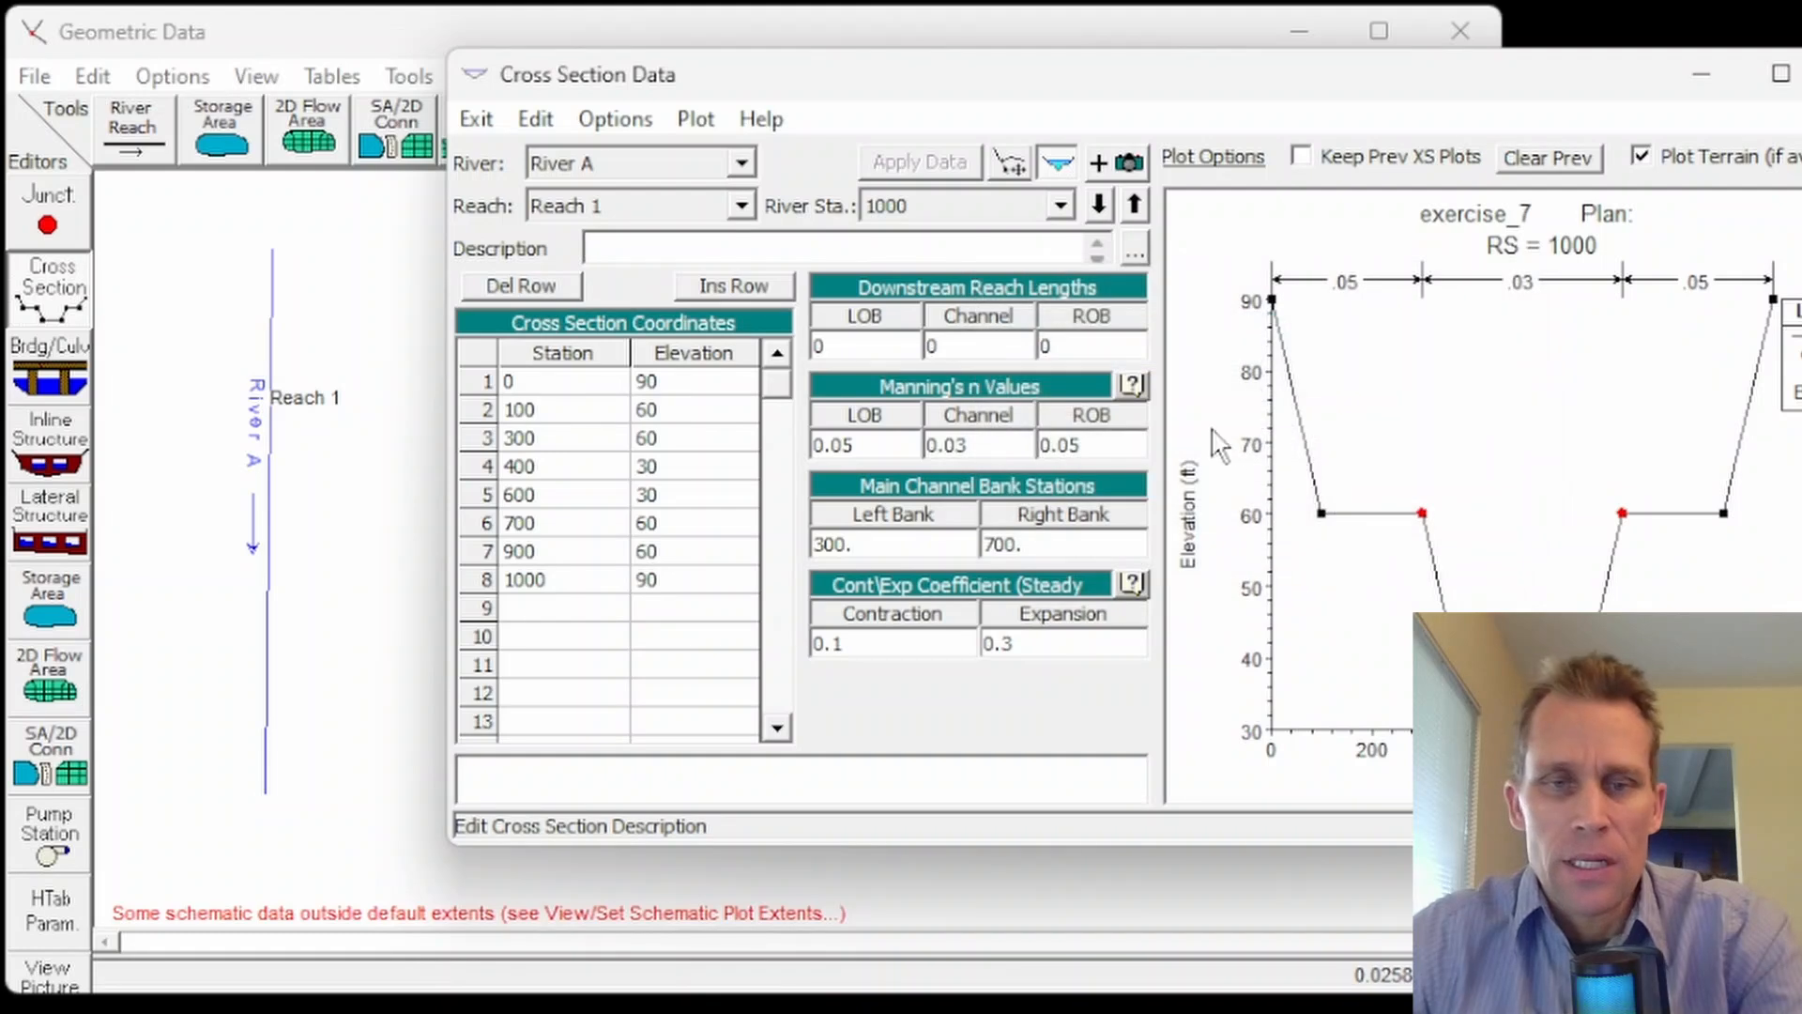
Step: Set station 1000's downstream reach lengths to 1000 for the left overbank, channel and right overbank
double_click(859, 346)
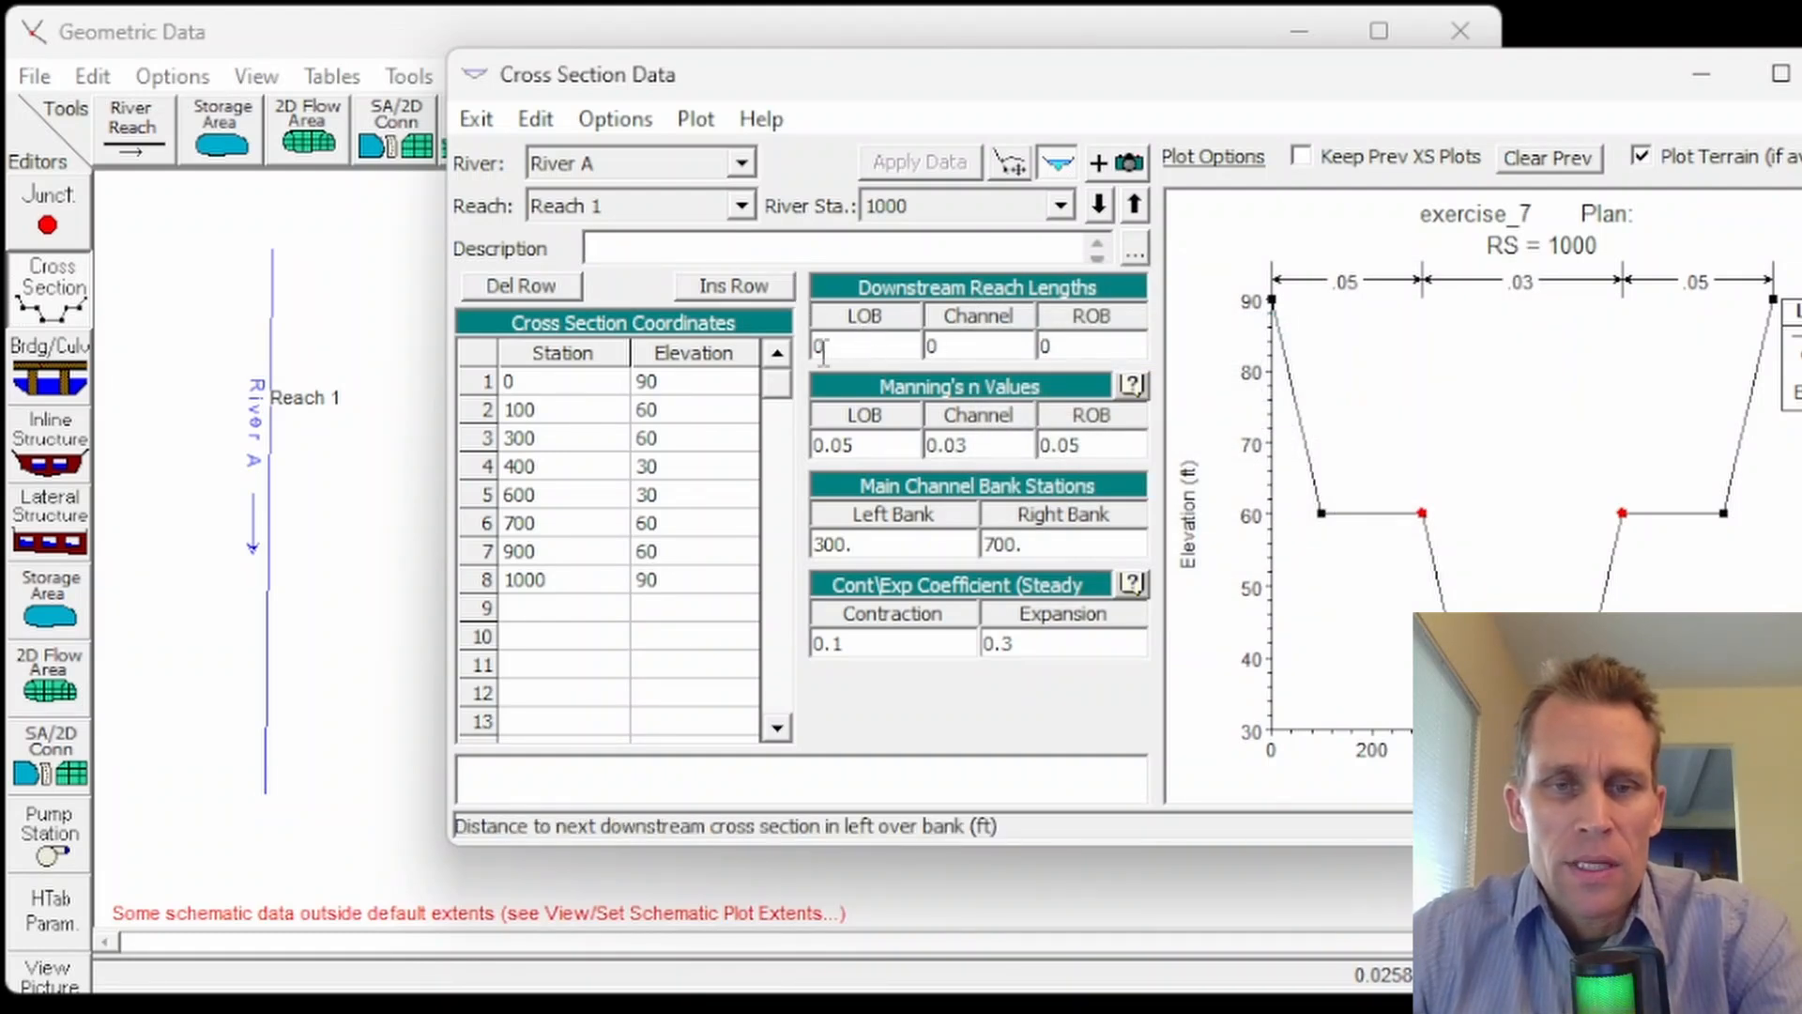
type("1000")
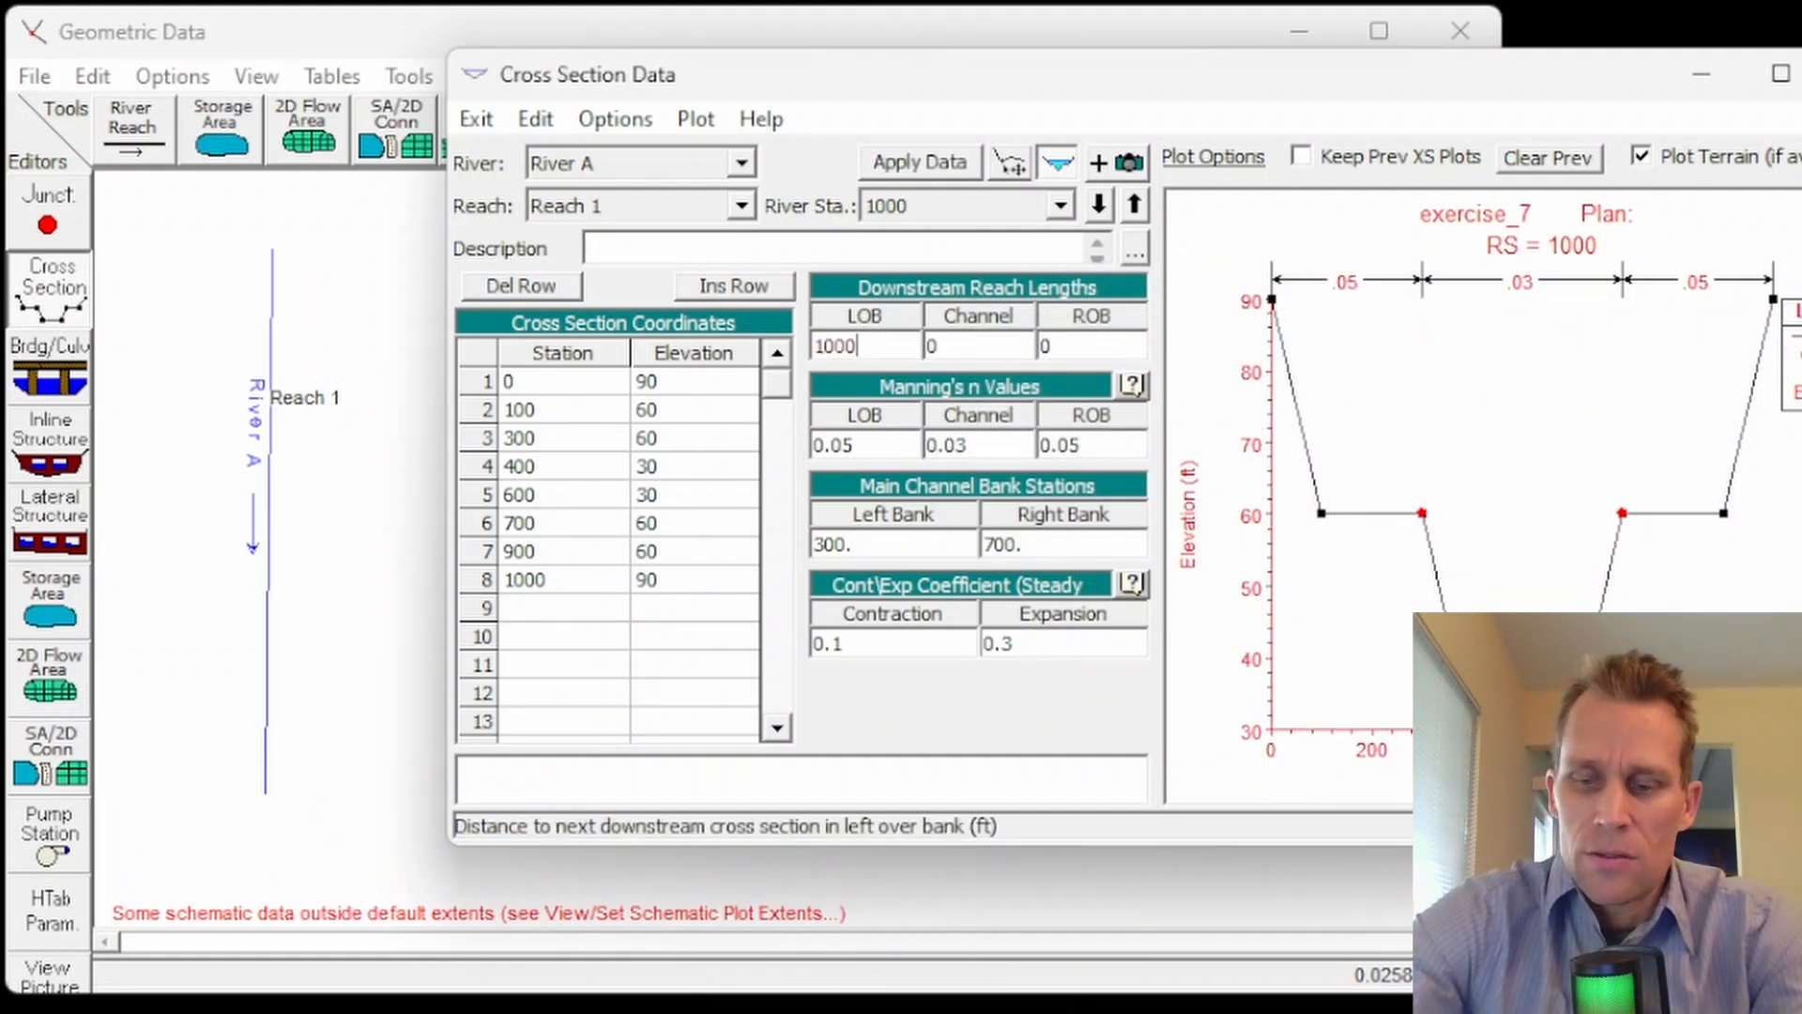
left_click_drag(860, 347, 800, 351)
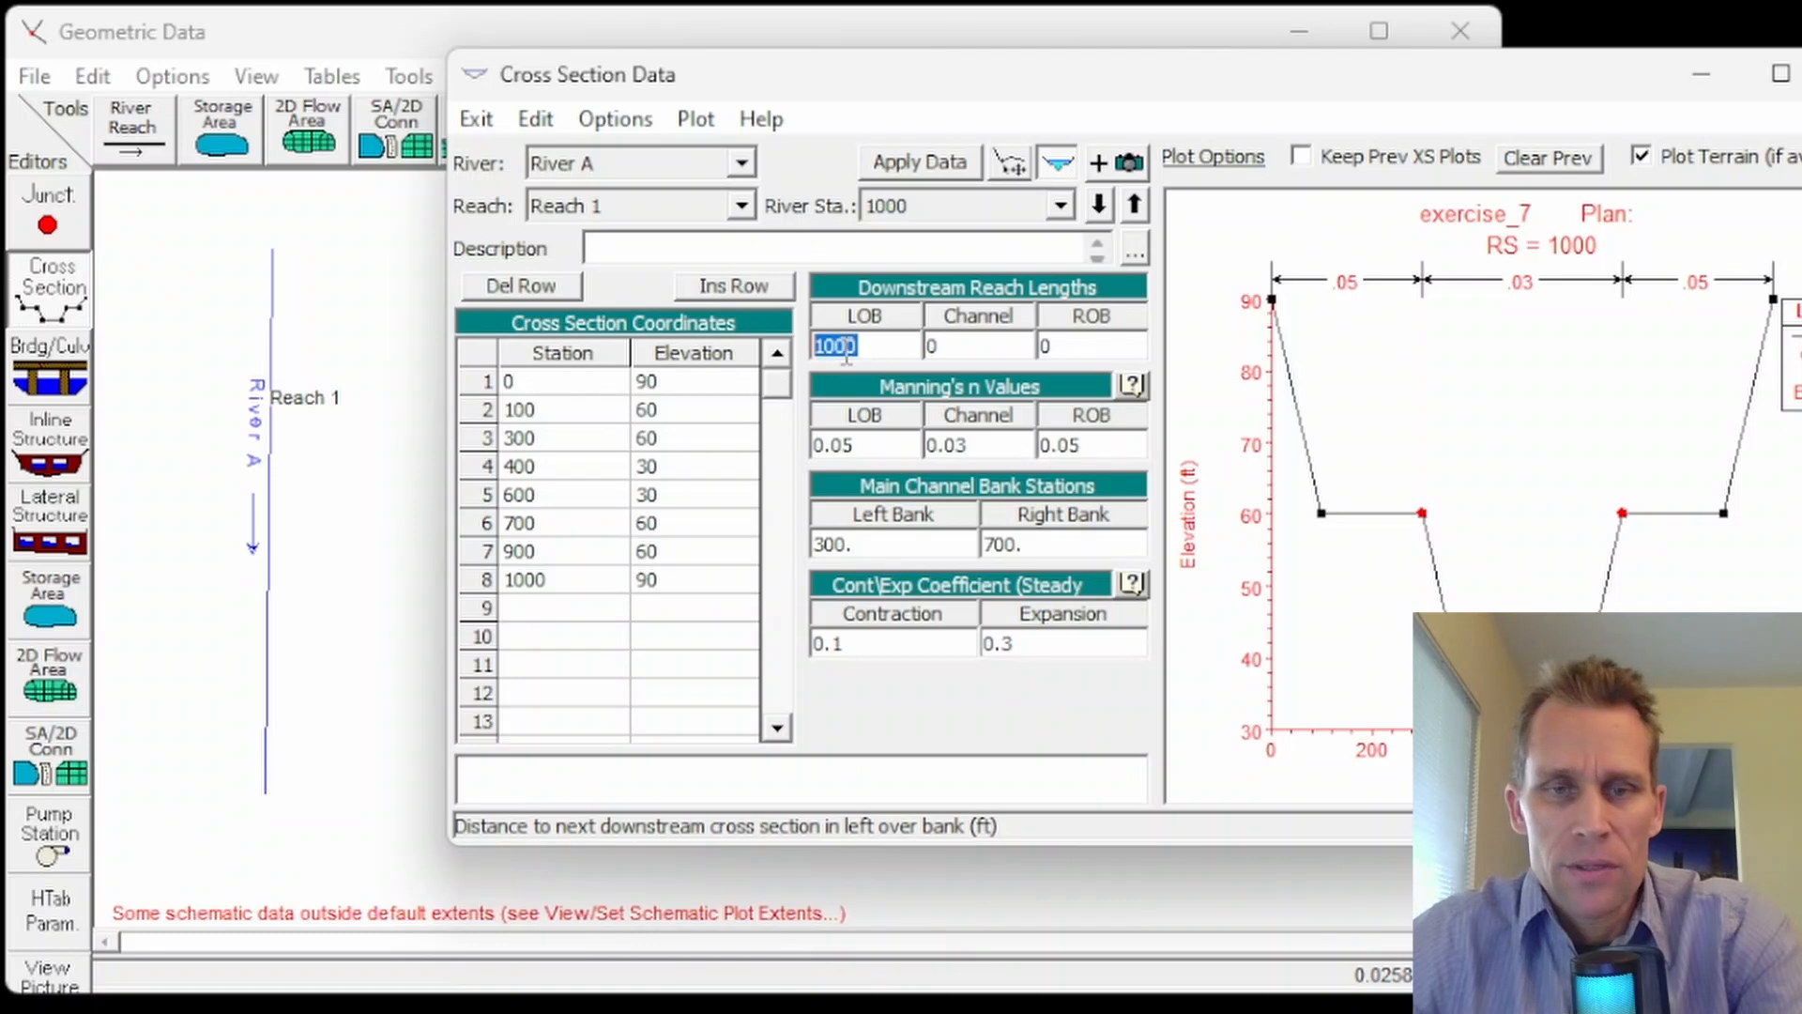
key("Tab")
type("1000")
key("Tab")
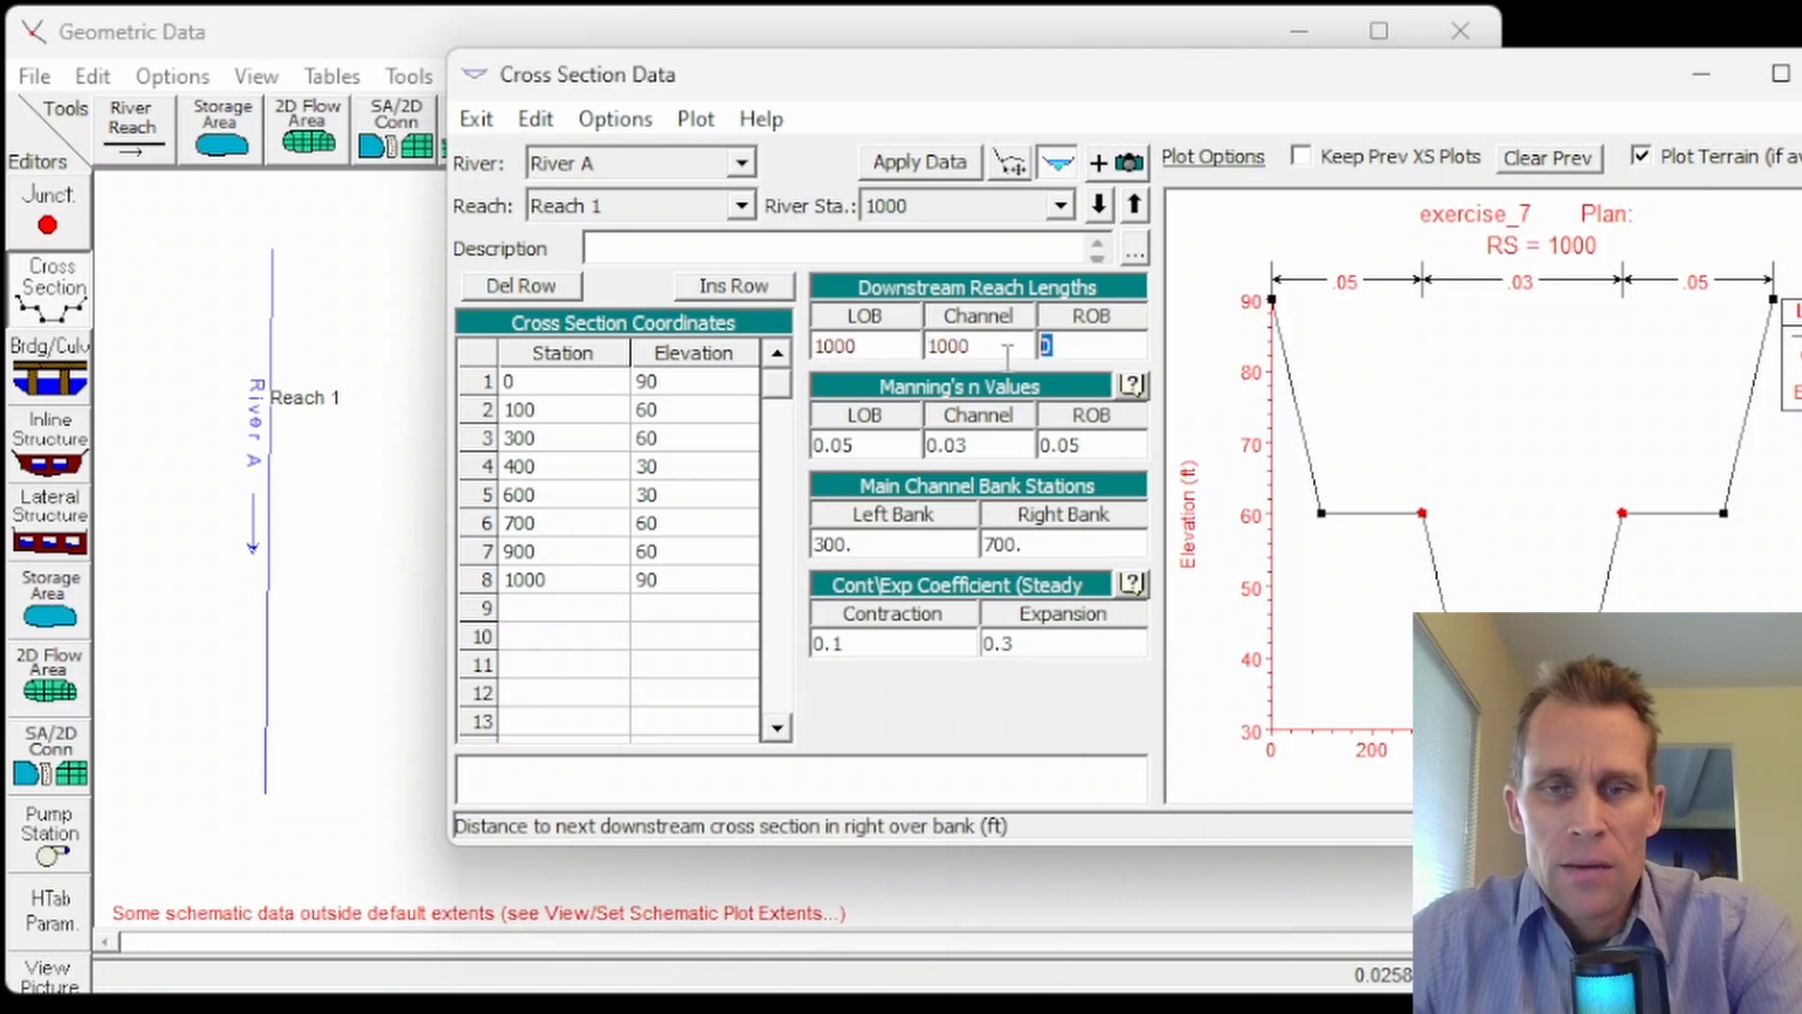
type("1000")
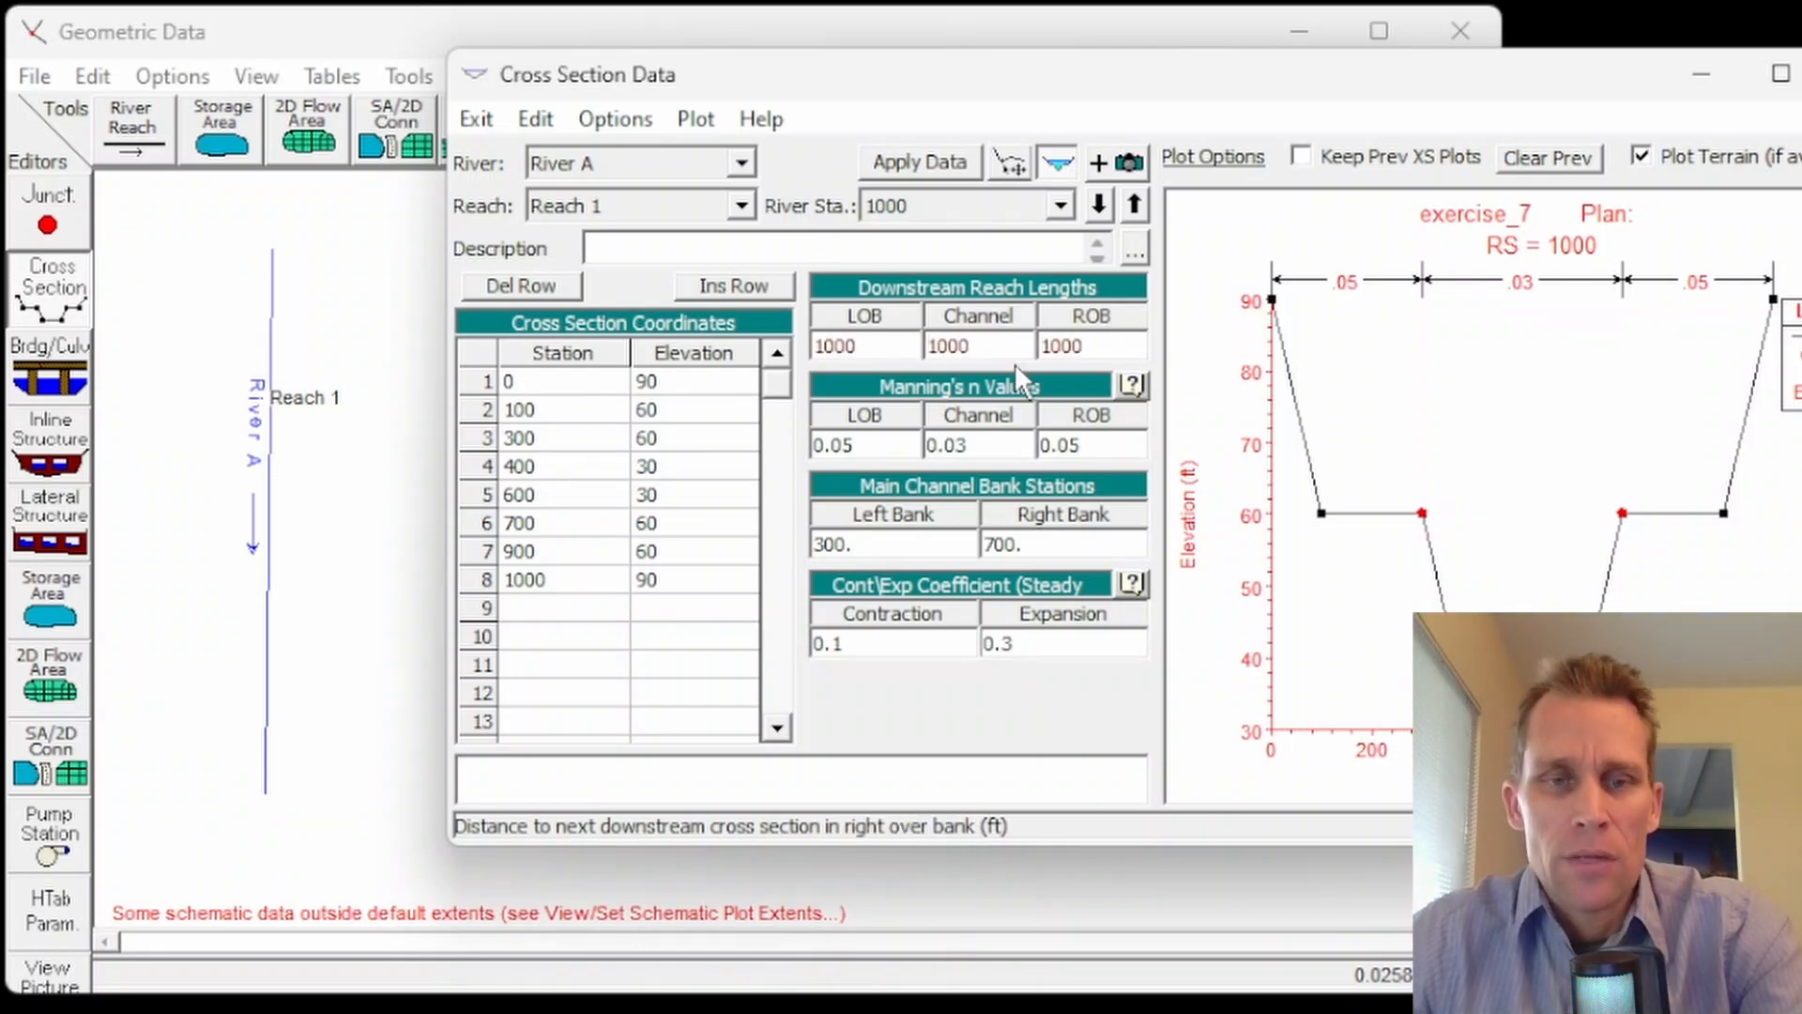
Step: Raise all elevations of the cross section at station 1000 by 2 ft, apply the data and close the cross section editor
left_click(667, 385)
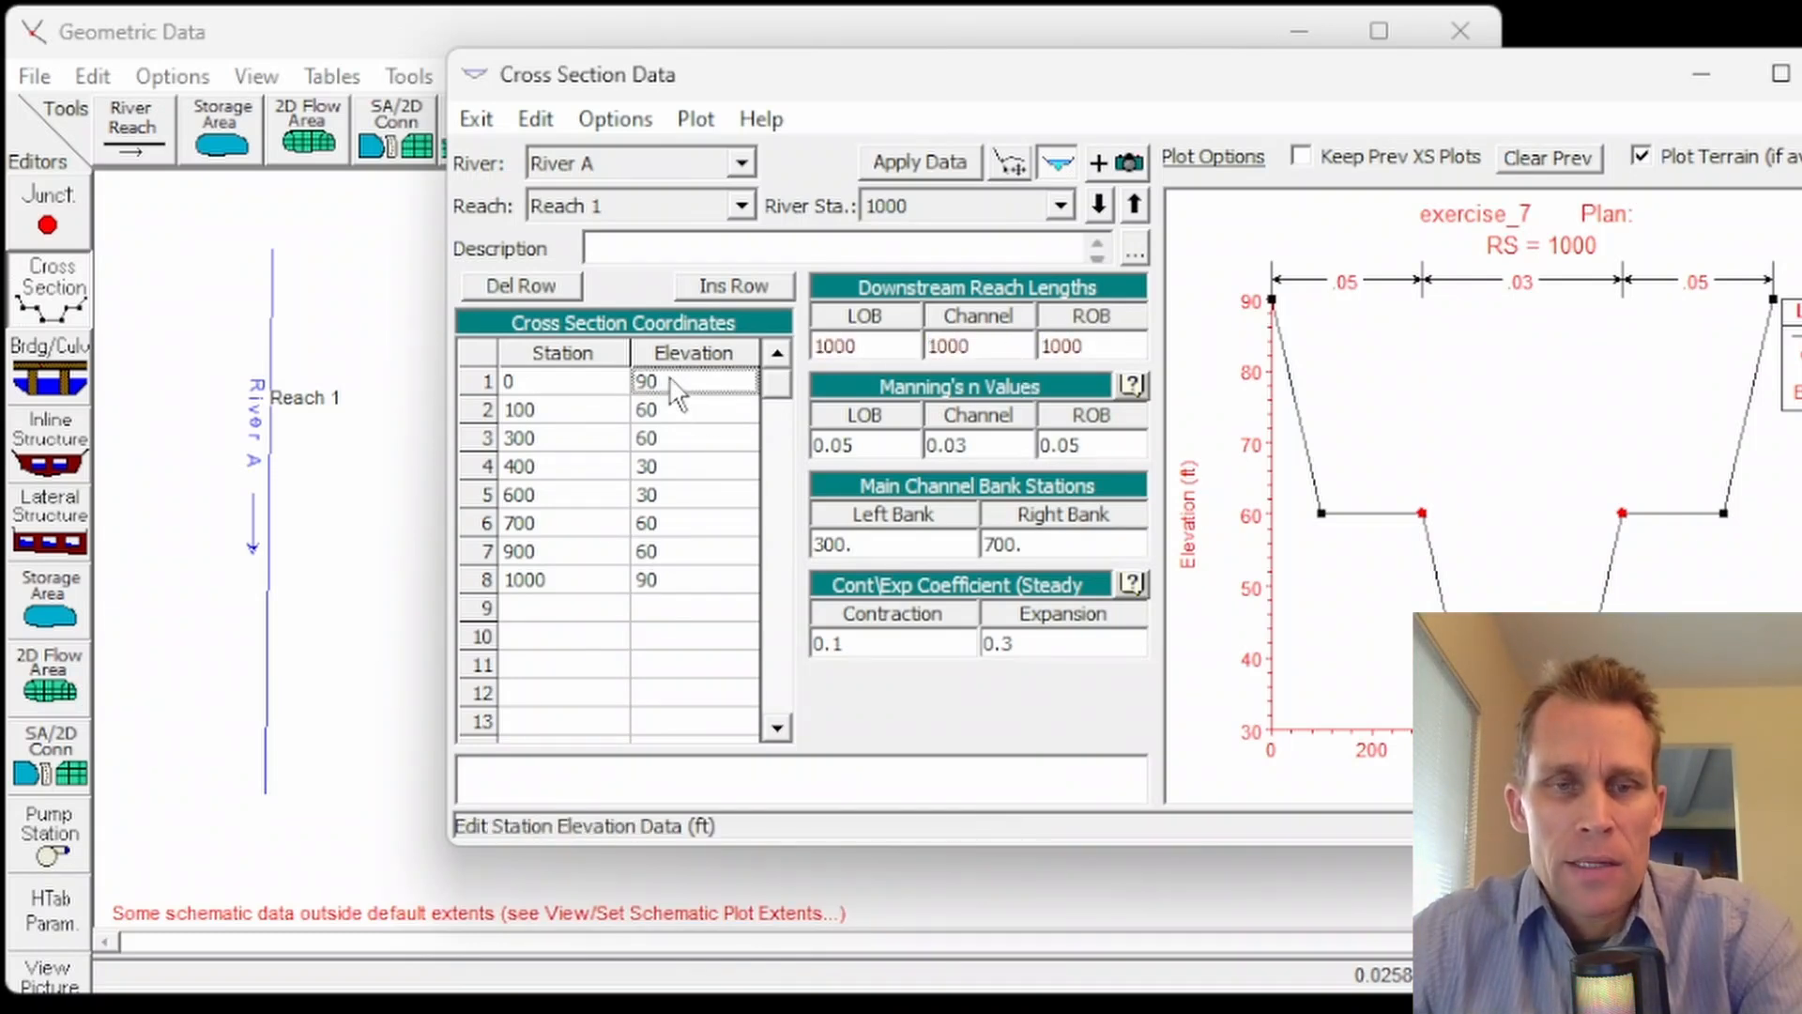
left_click(617, 120)
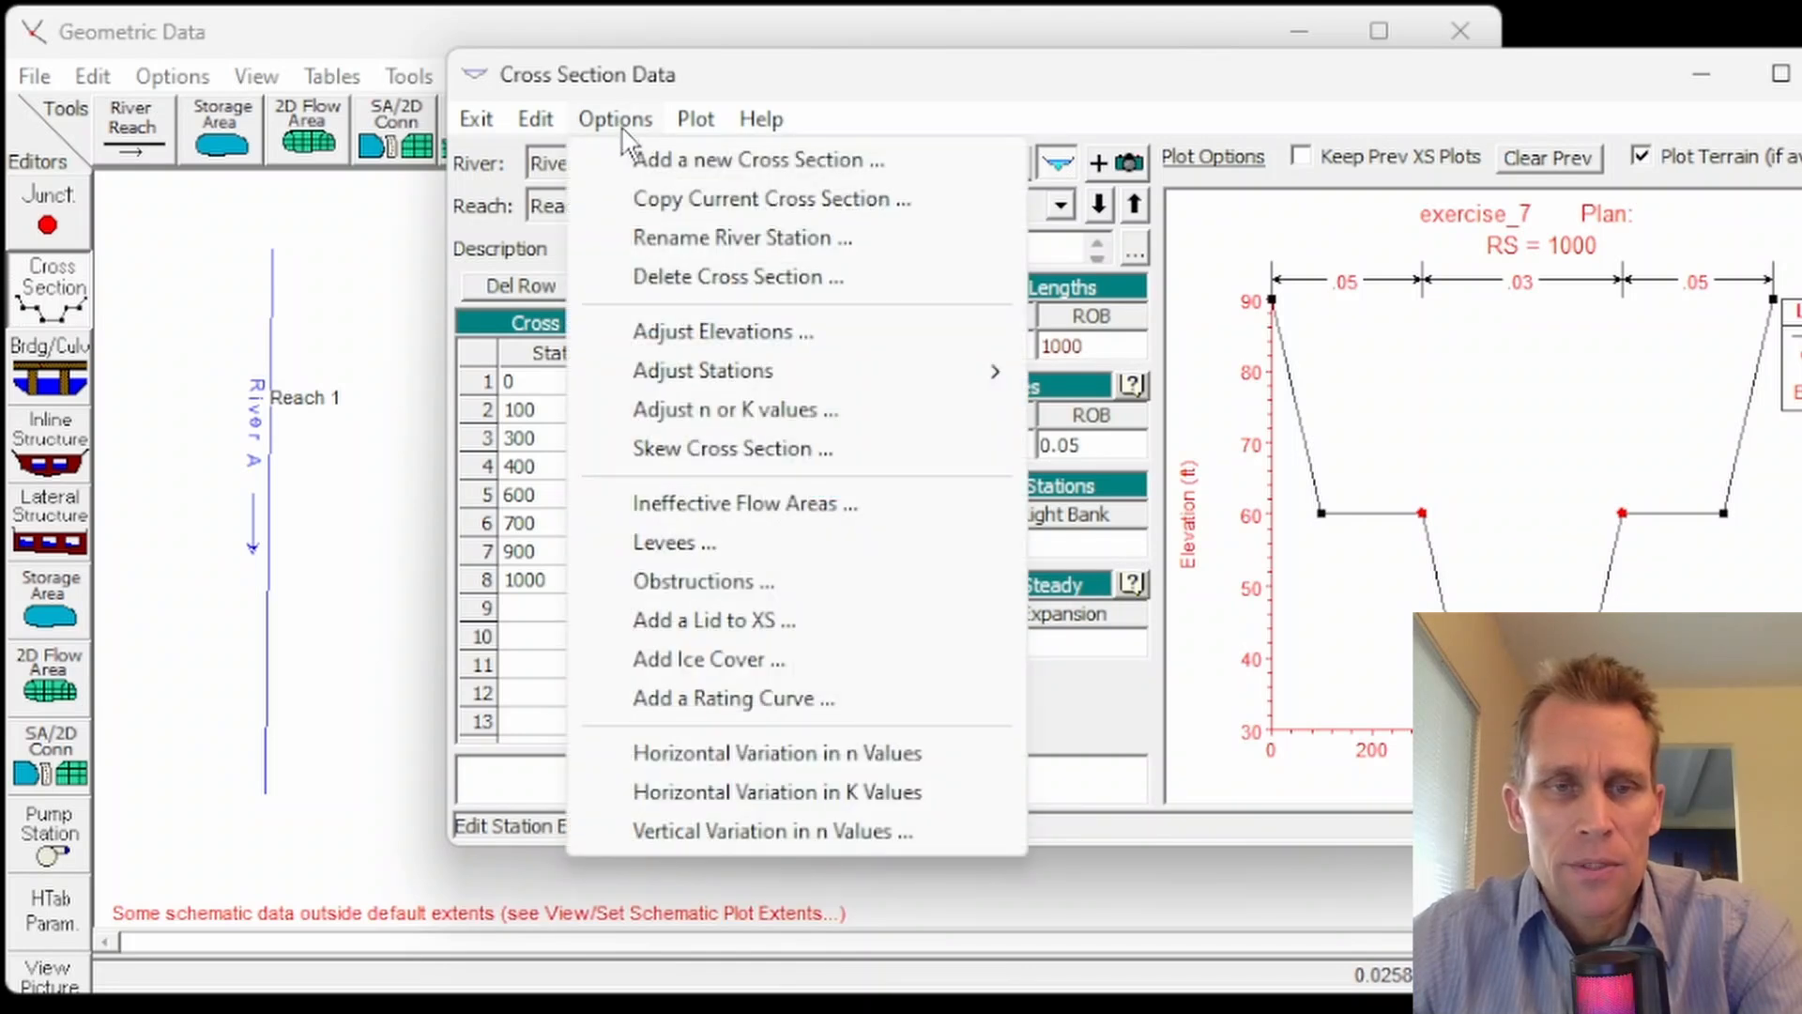
left_click(756, 331)
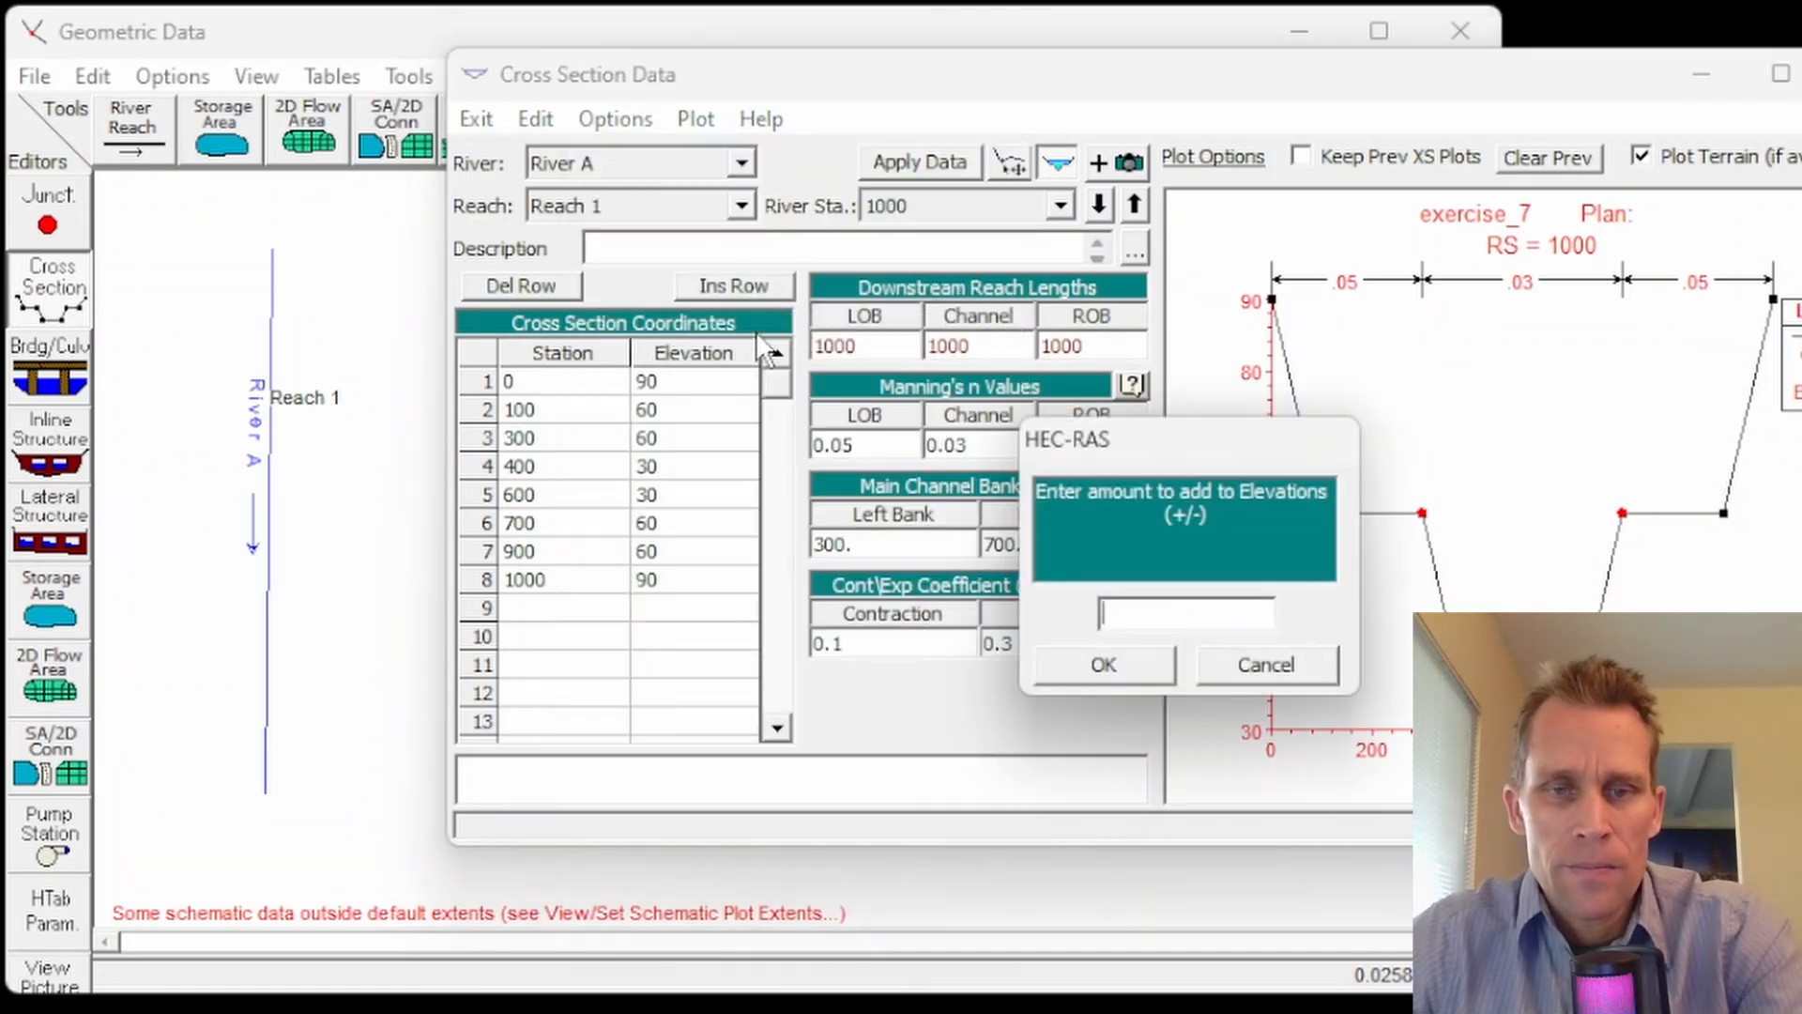
type("2")
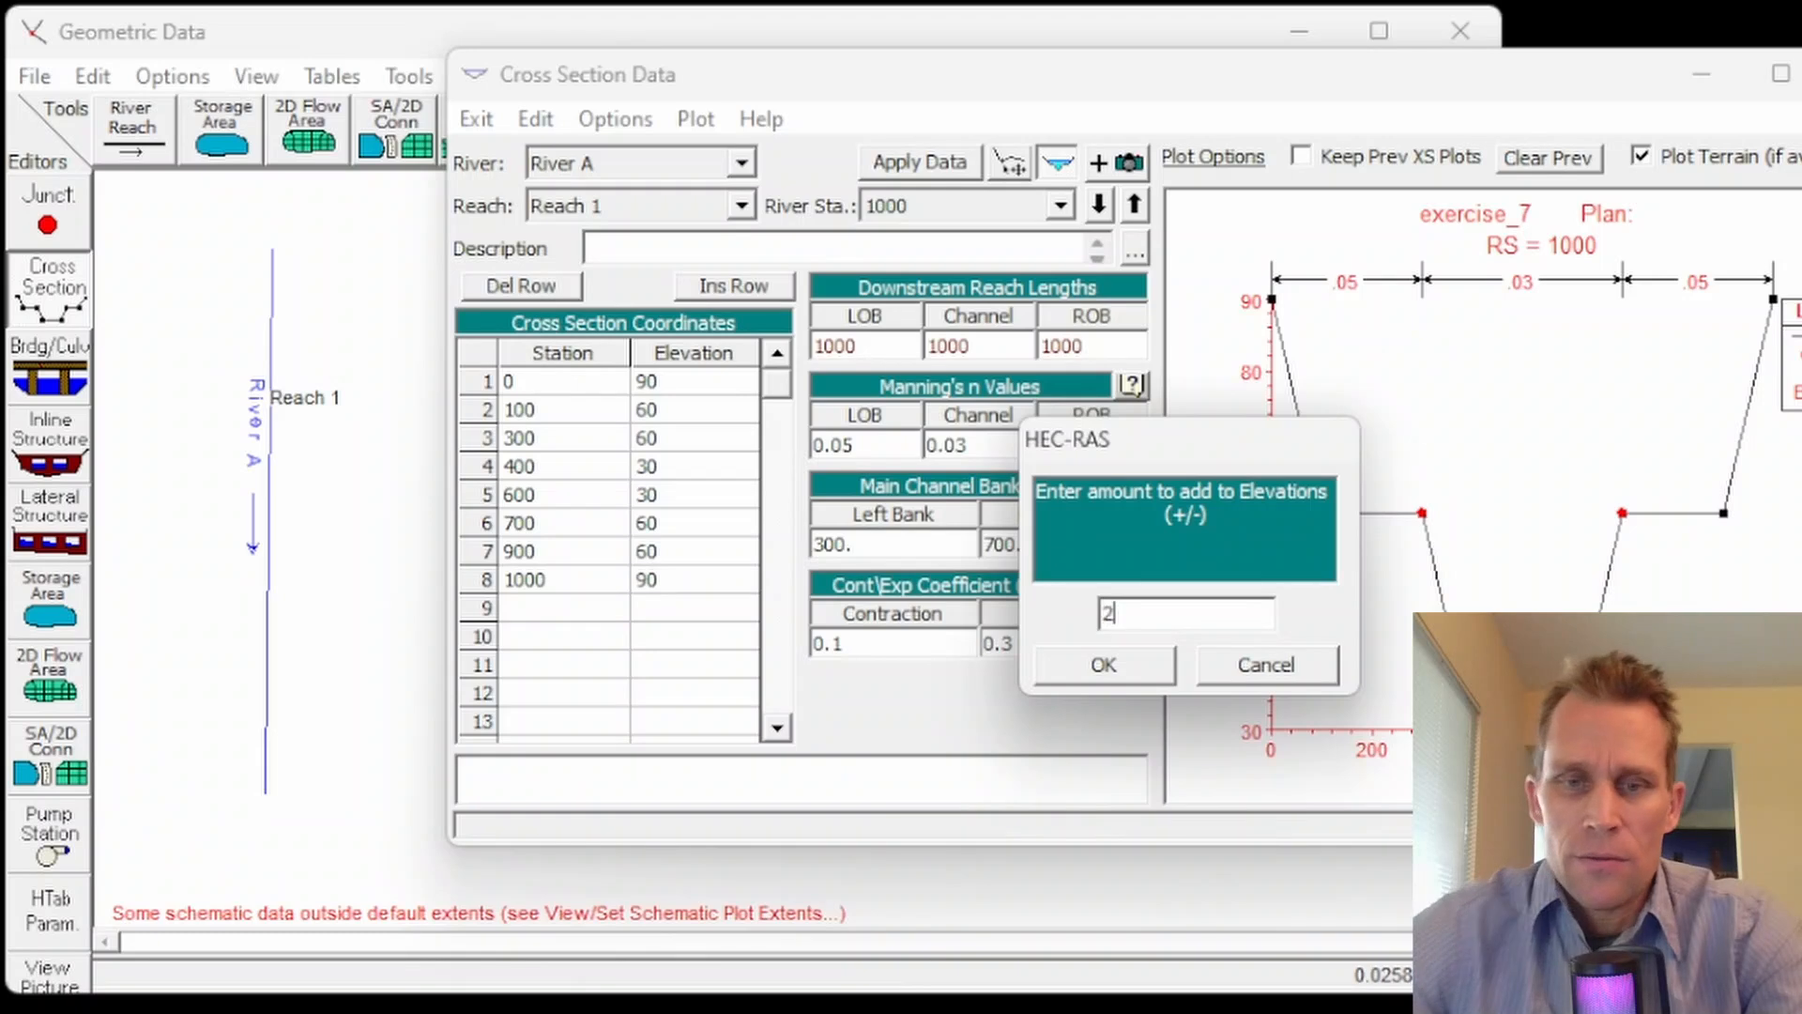
left_click(1151, 661)
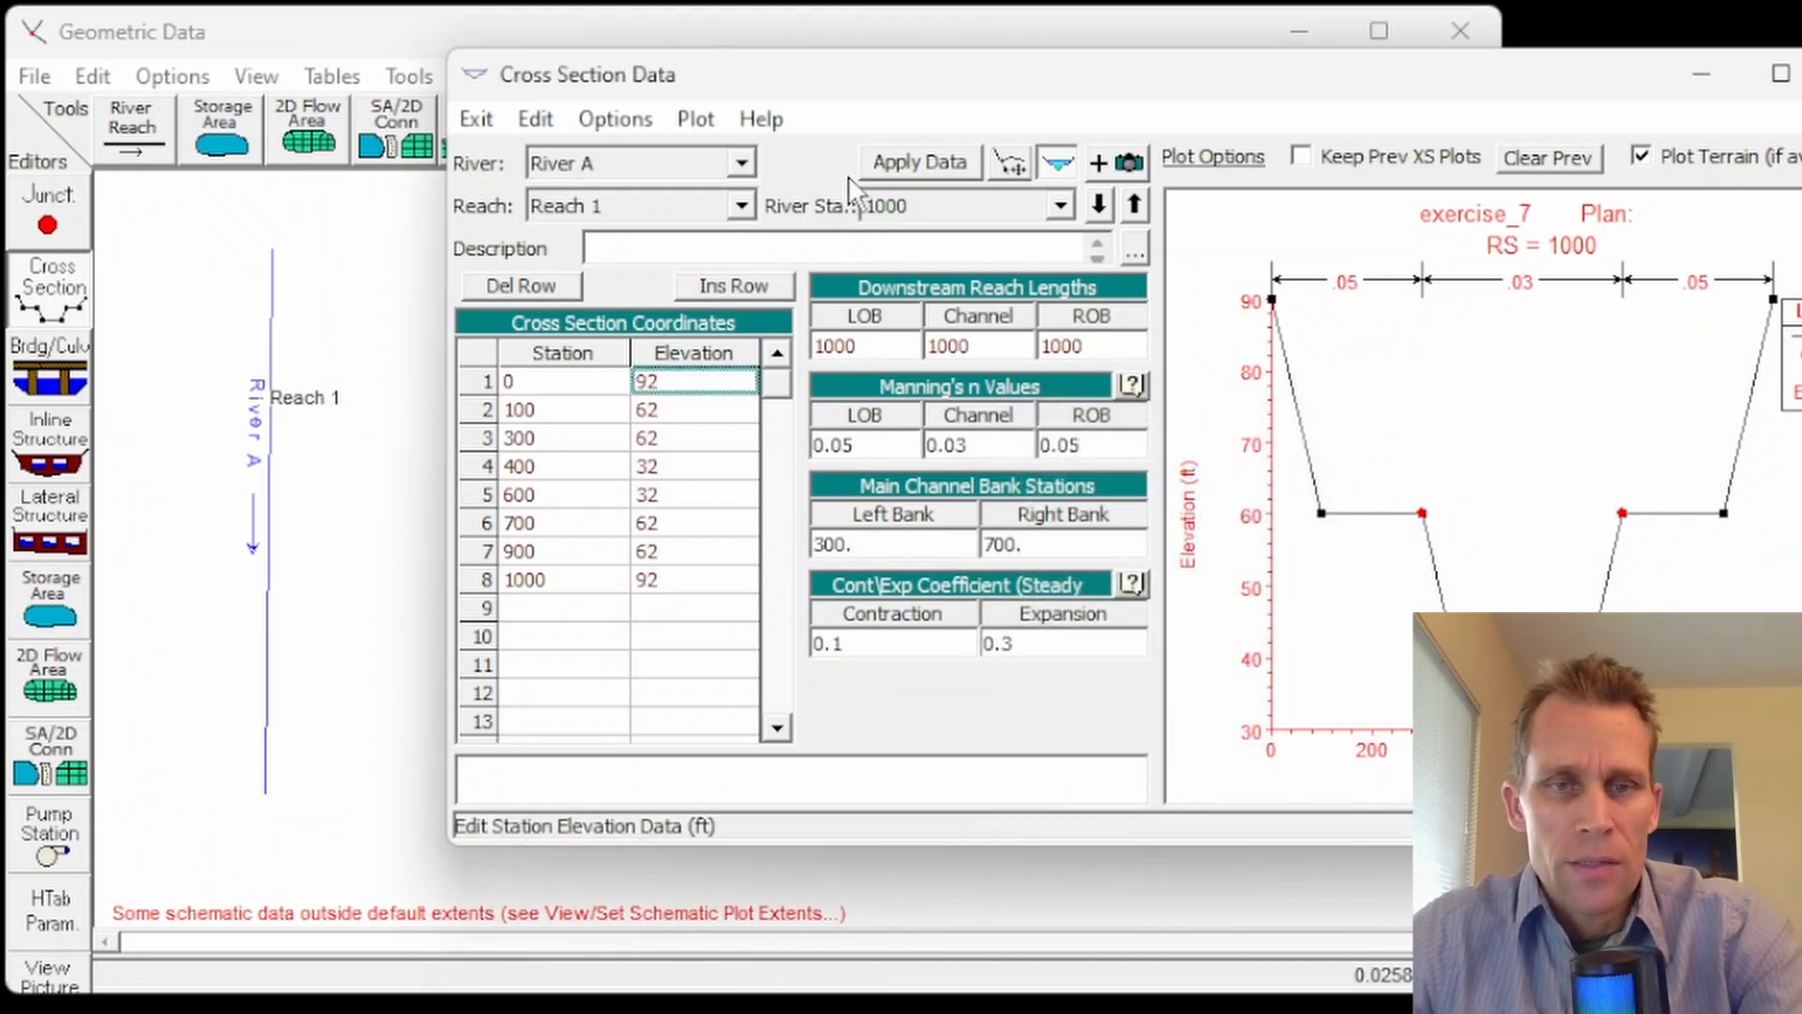
left_click(922, 161)
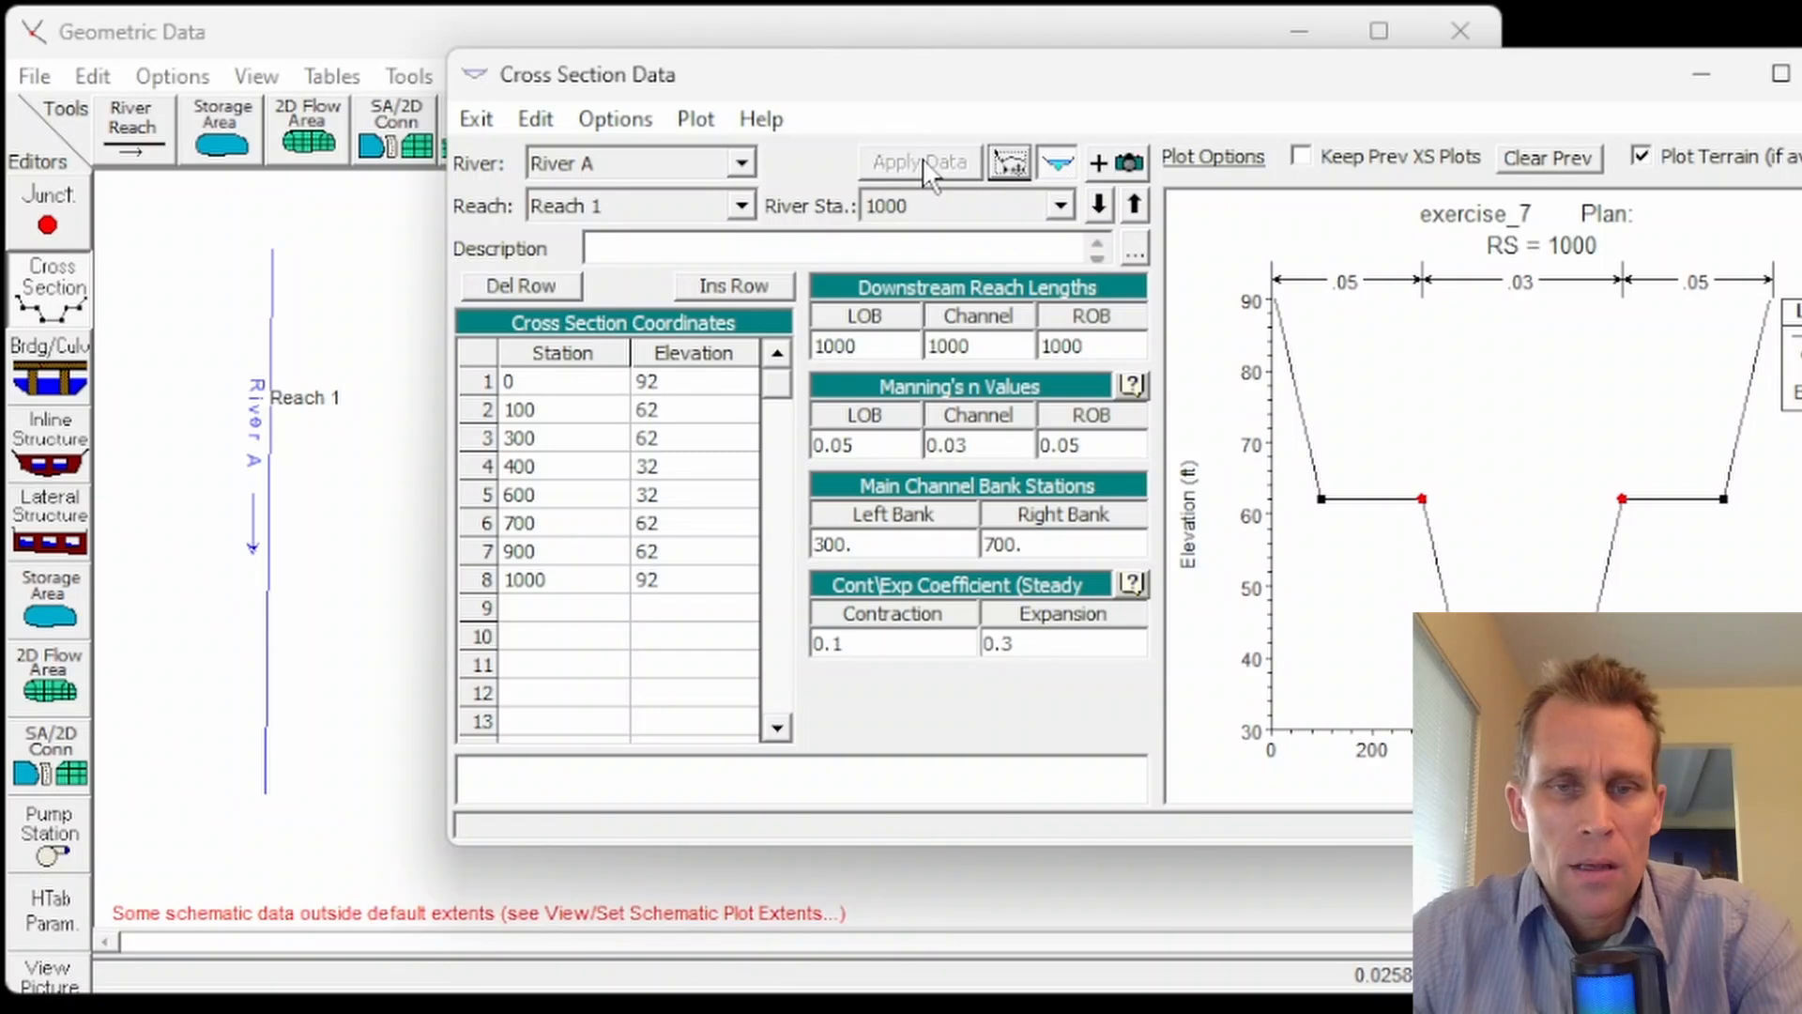
left_click(1801, 74)
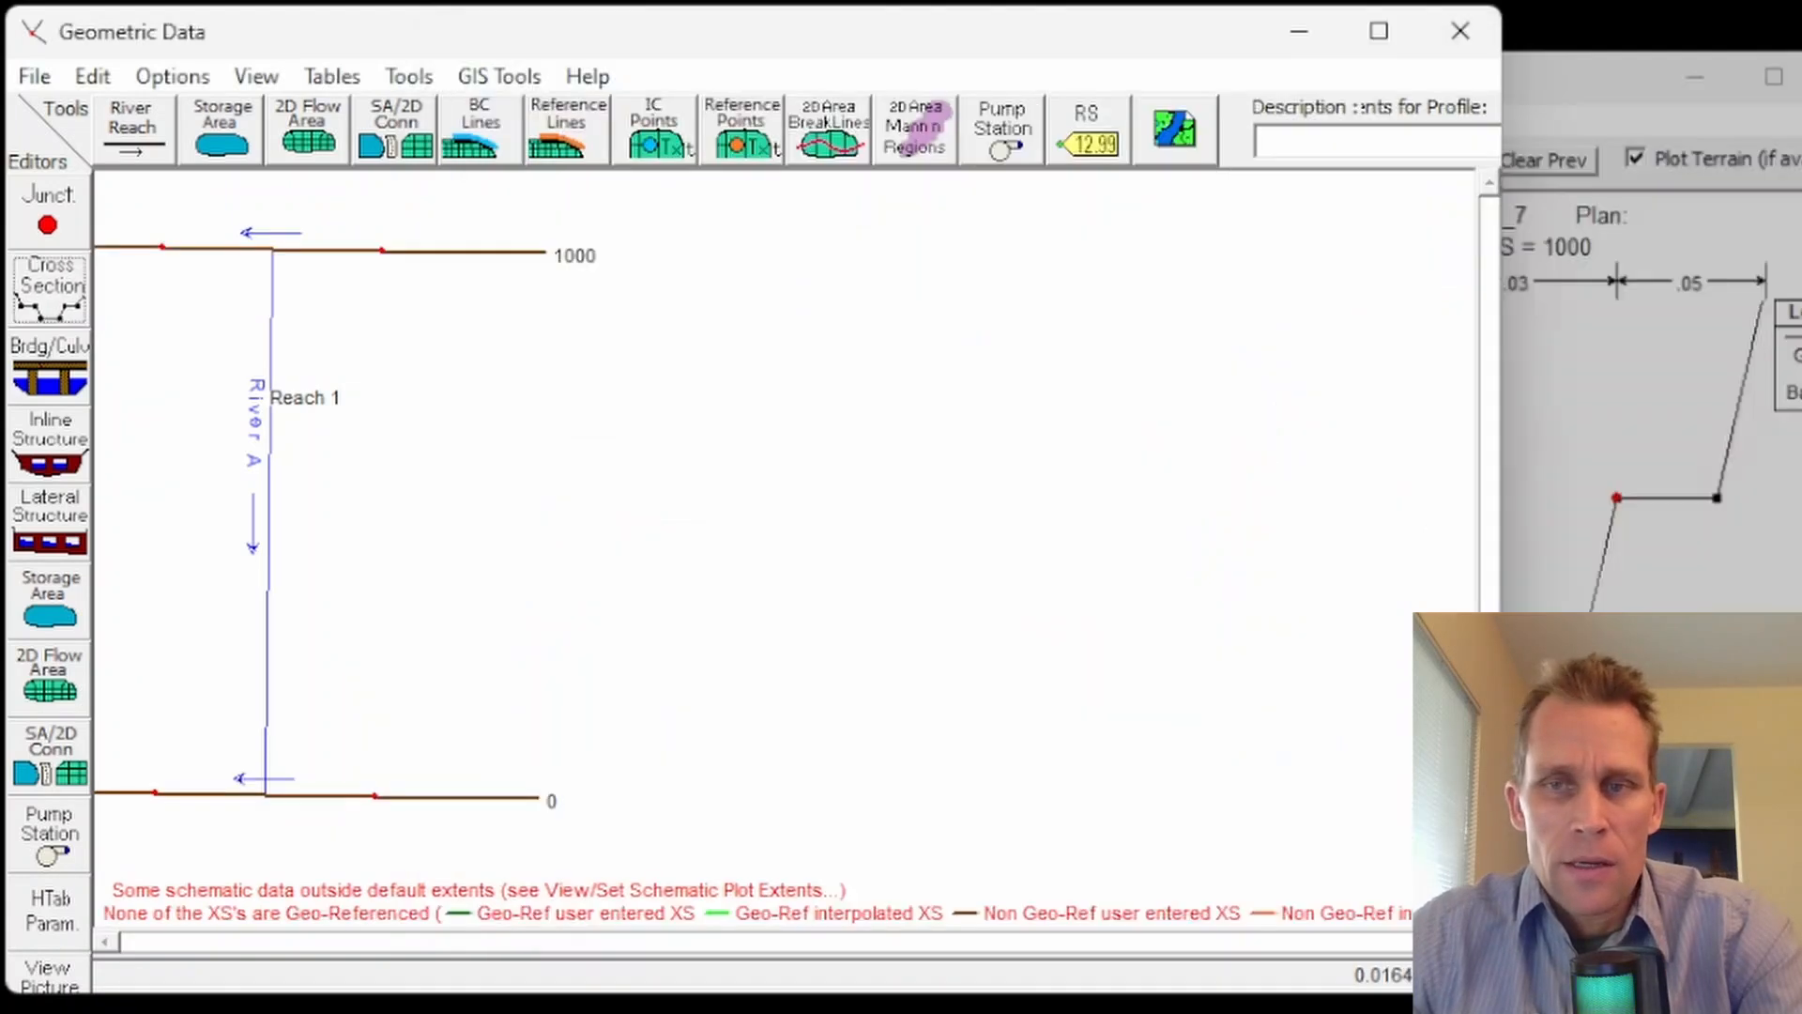
Step: Save the geometry data in the project folder with the title "1000 ft bridge"
left_click(35, 79)
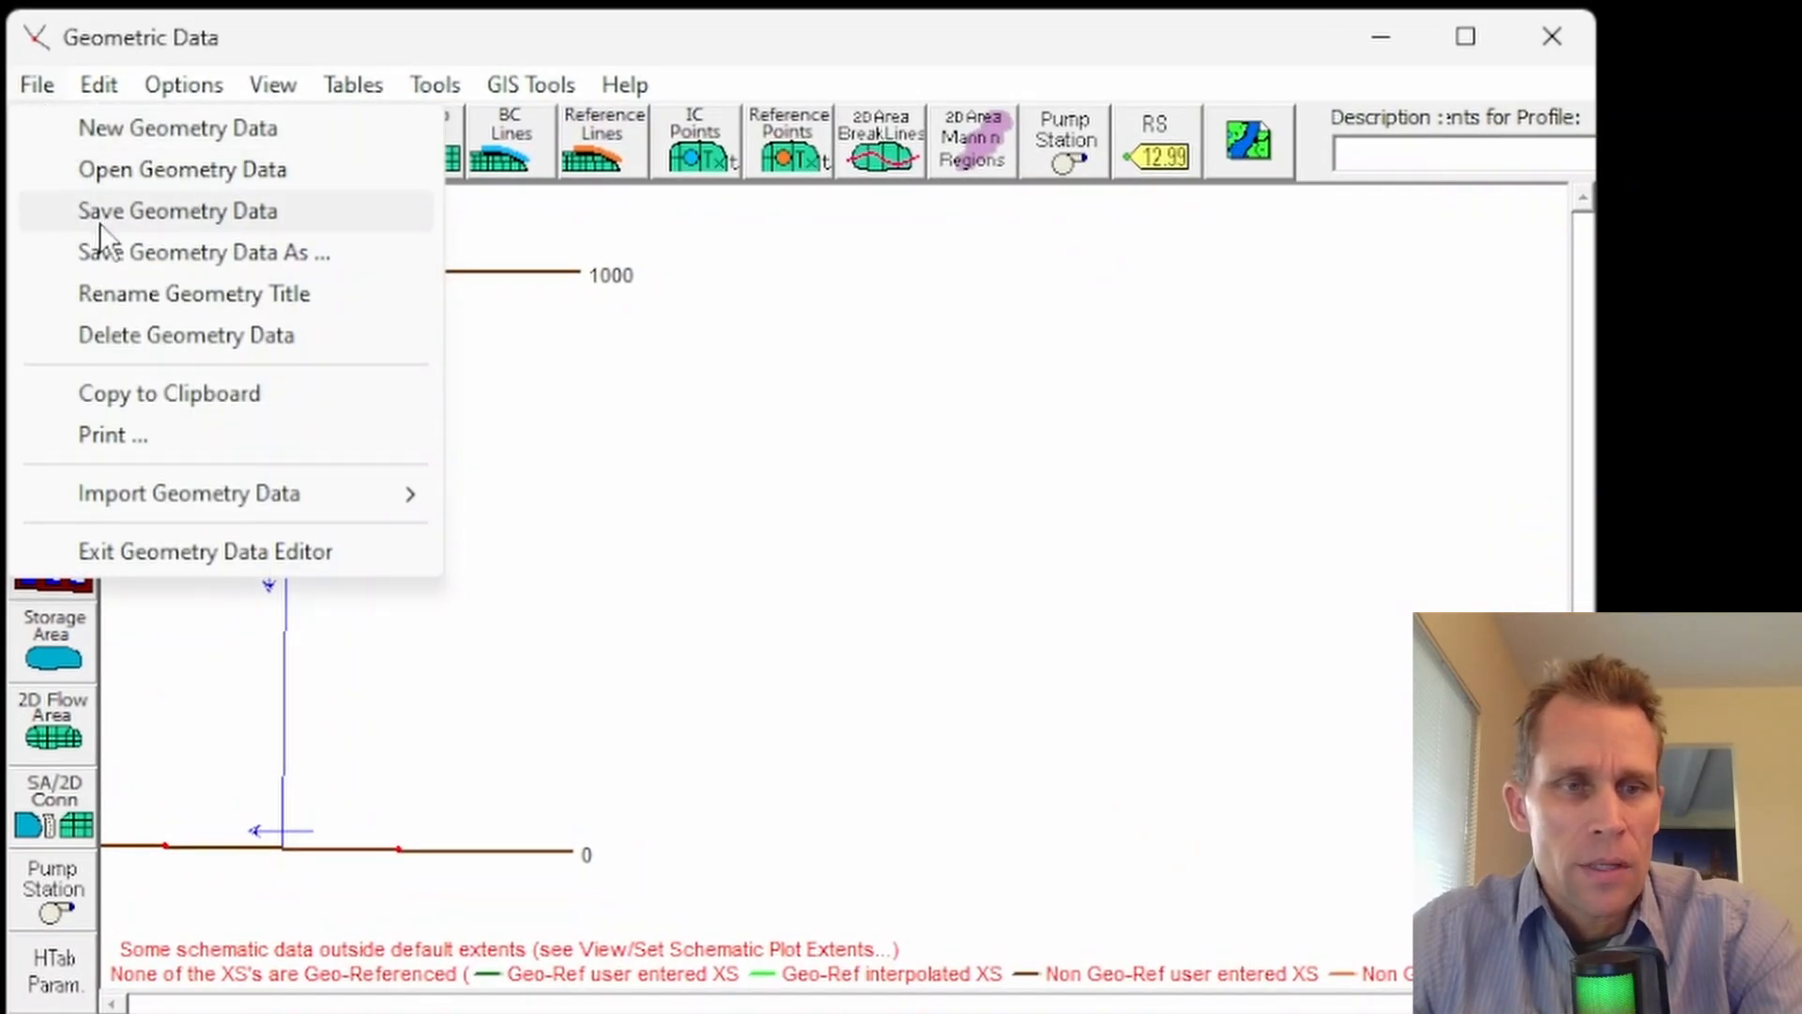
left_click(143, 222)
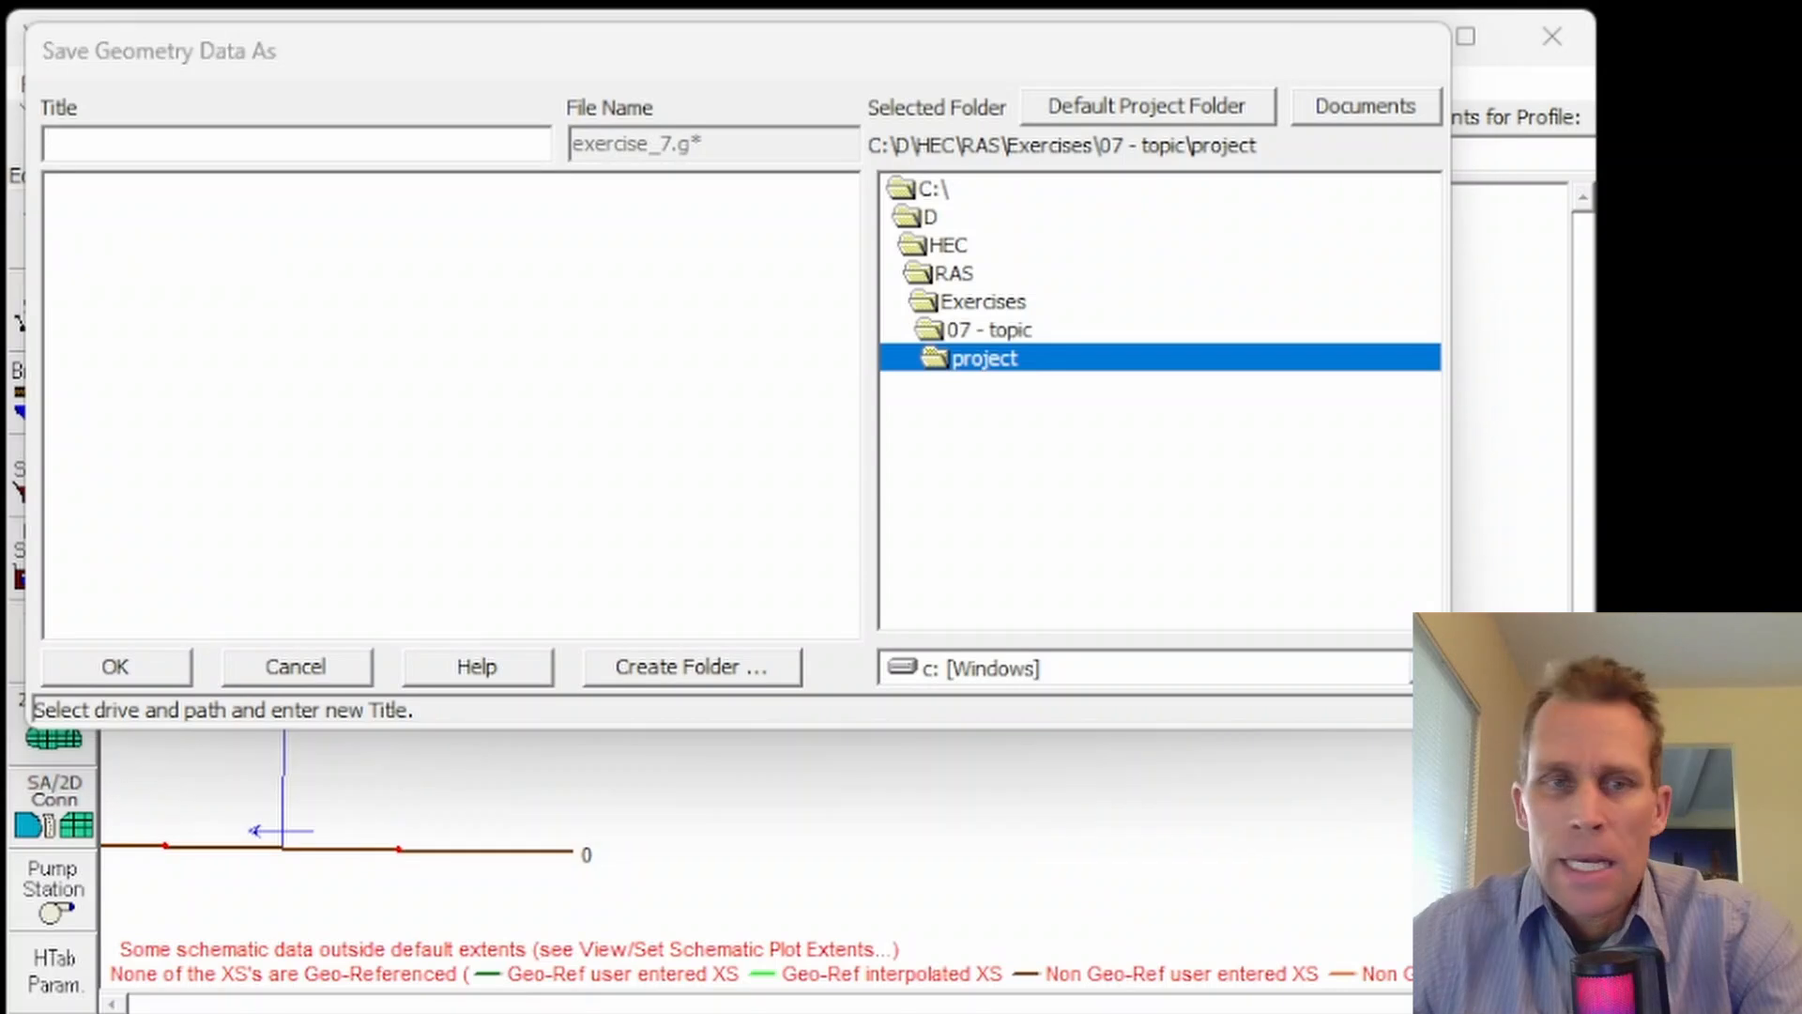
type("1000 ft bridge")
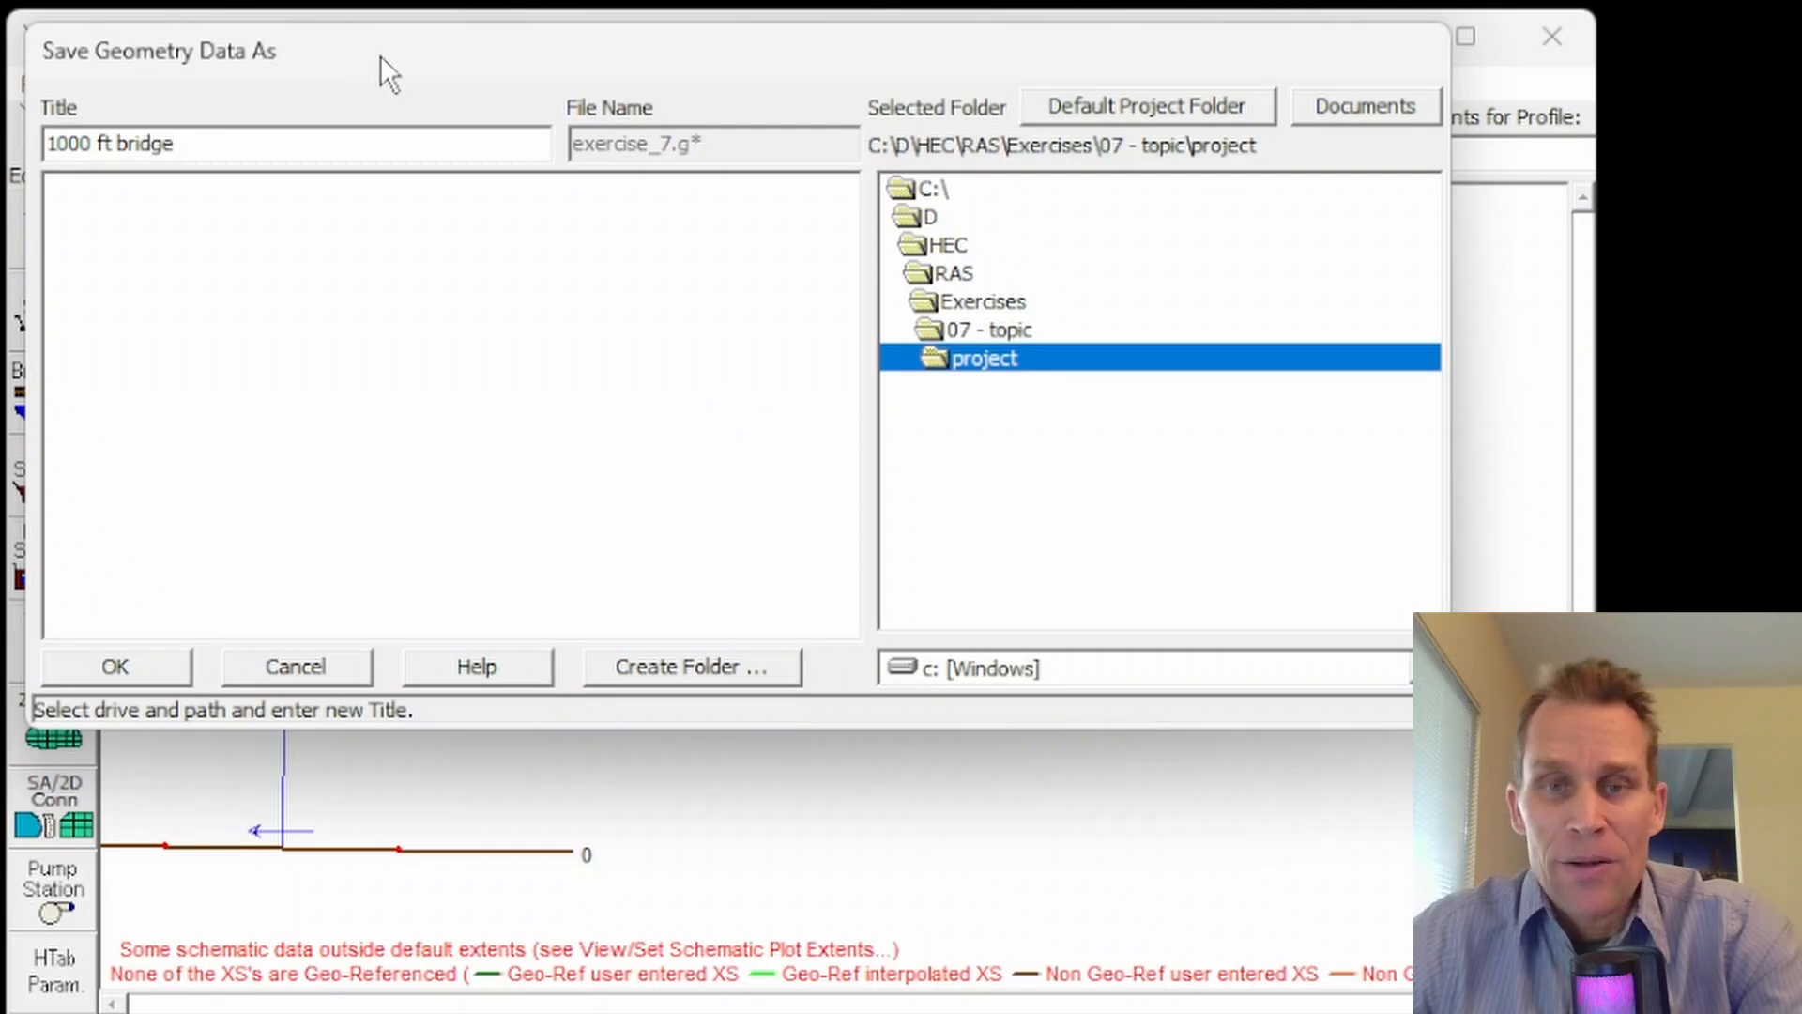
left_click_drag(380, 55, 465, 69)
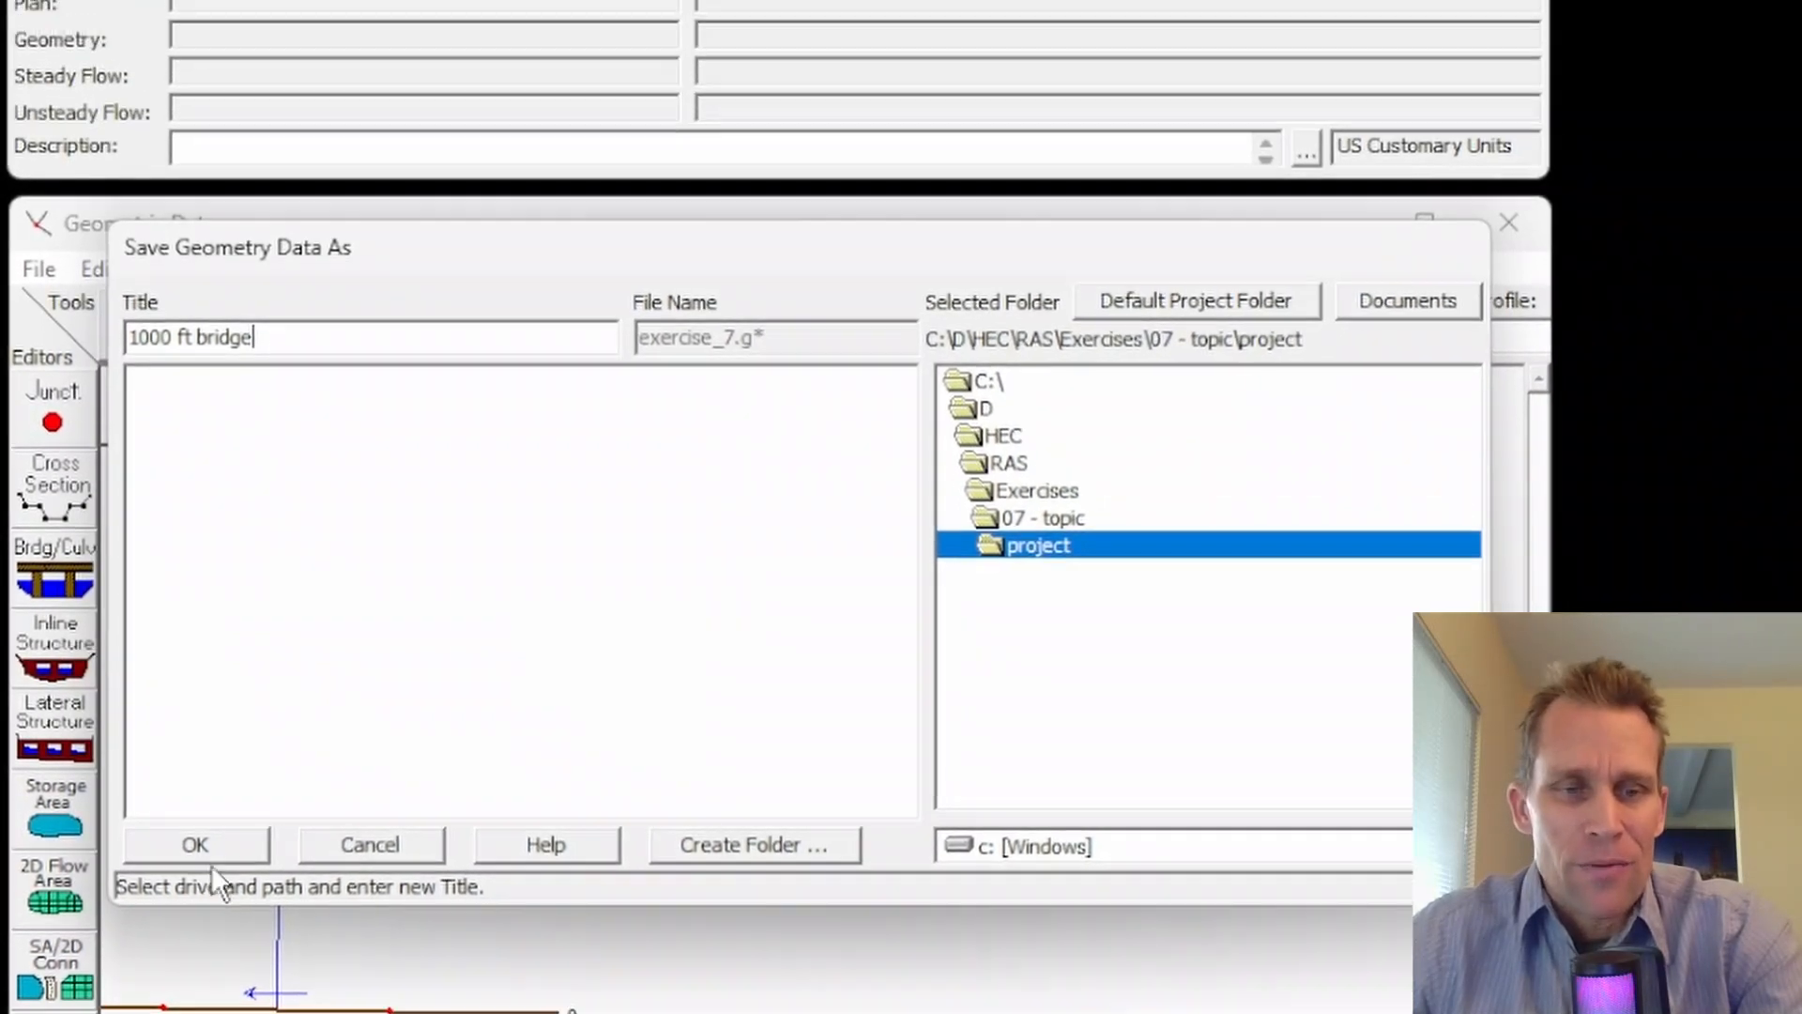
left_click(211, 684)
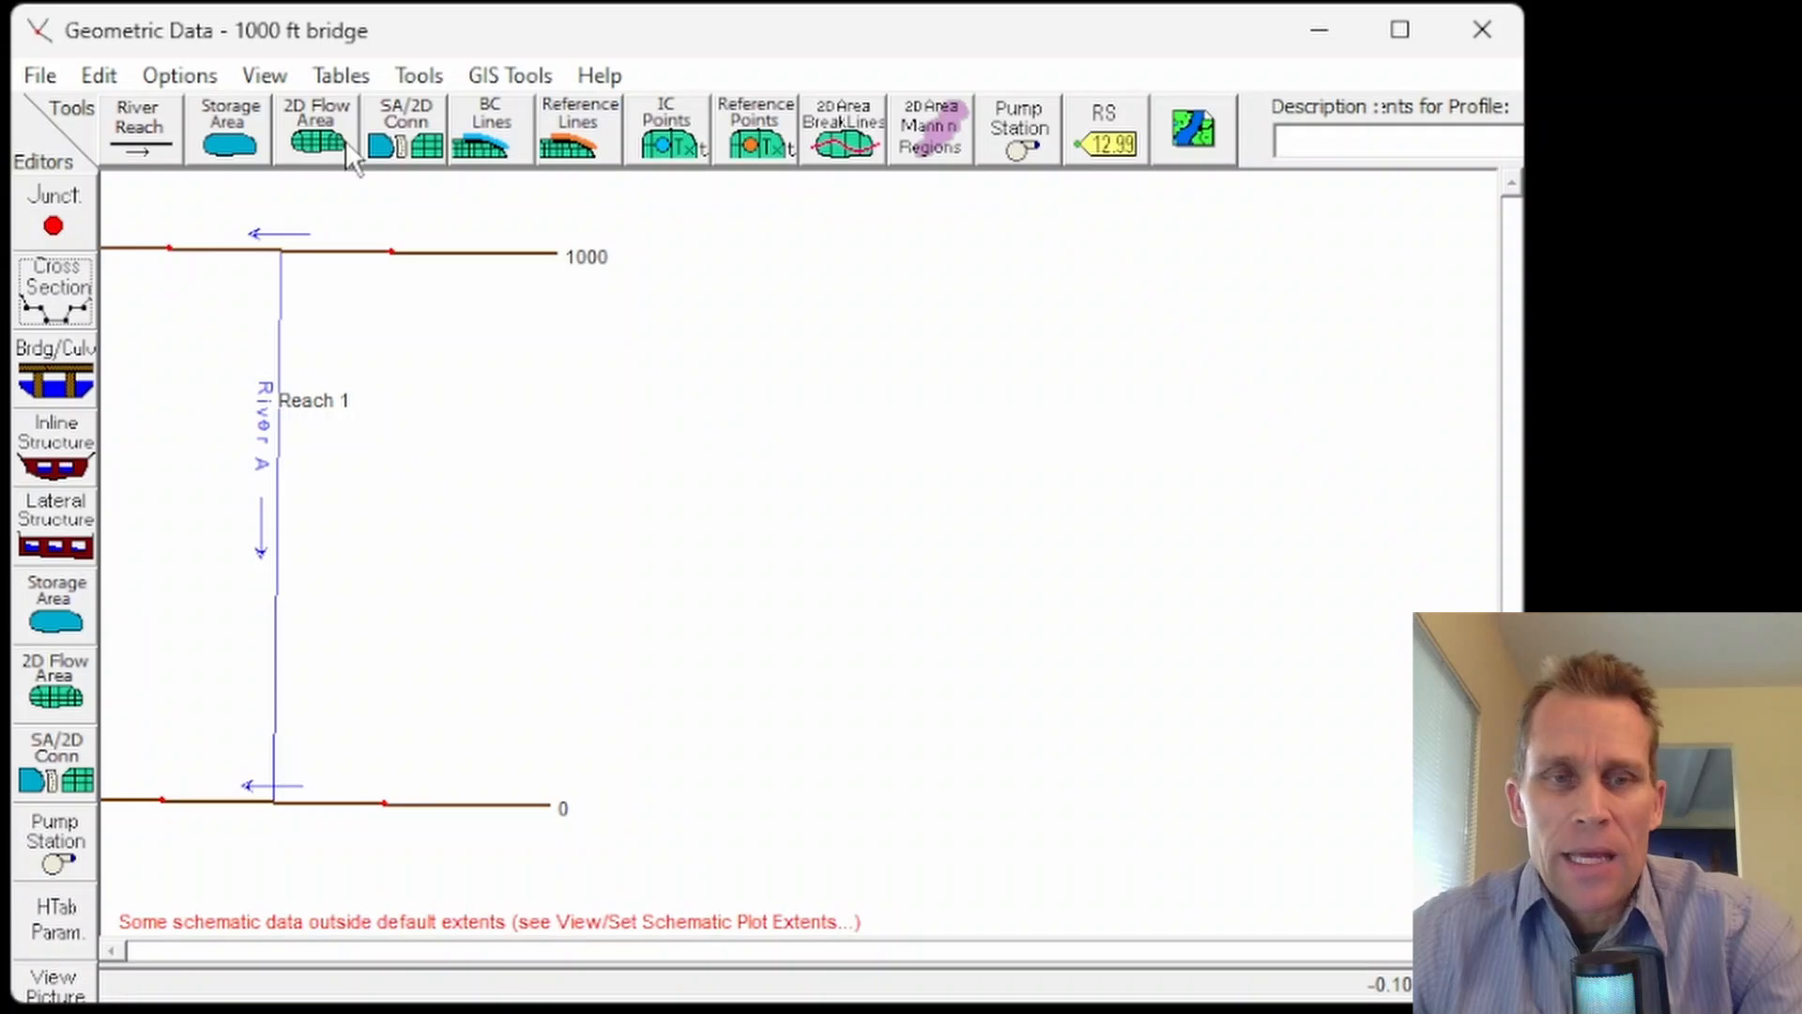
Step: Interpolate cross sections within River A, Reach 1 at a maximum spacing of 100 and close the interpolation dialog
left_click(341, 75)
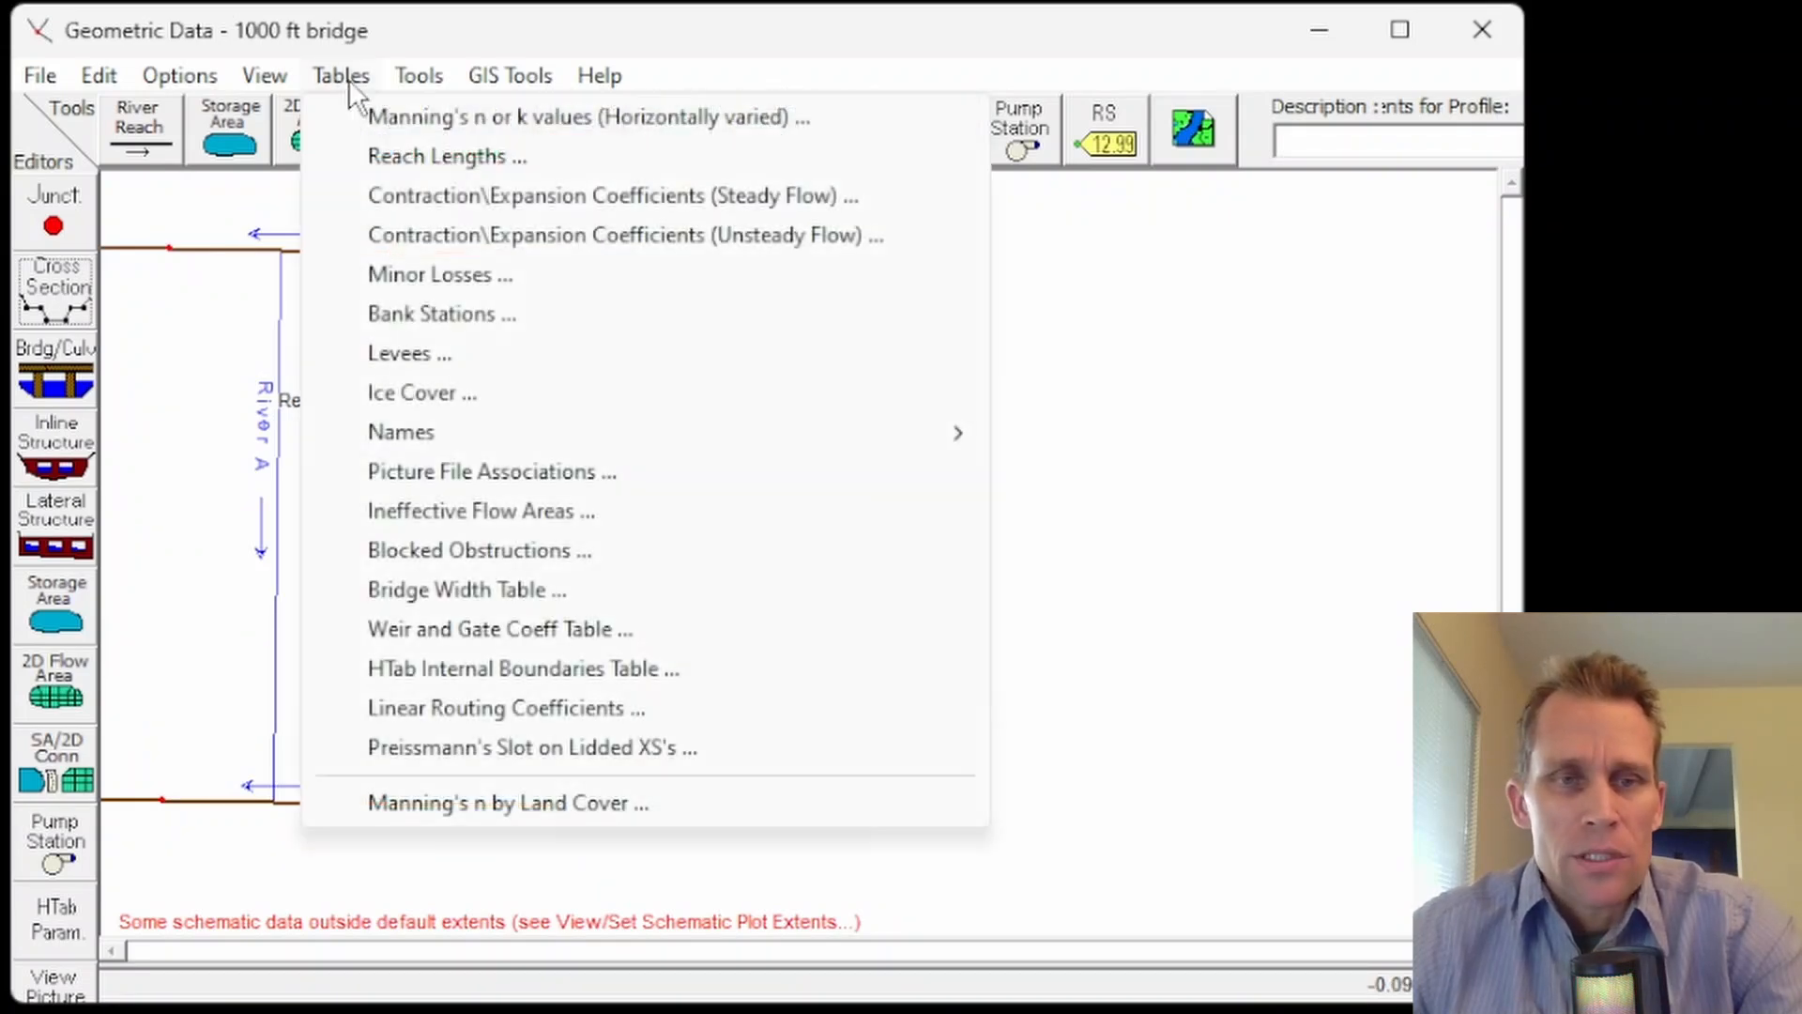
left_click(498, 77)
left_click(419, 76)
mouse_move(430, 115)
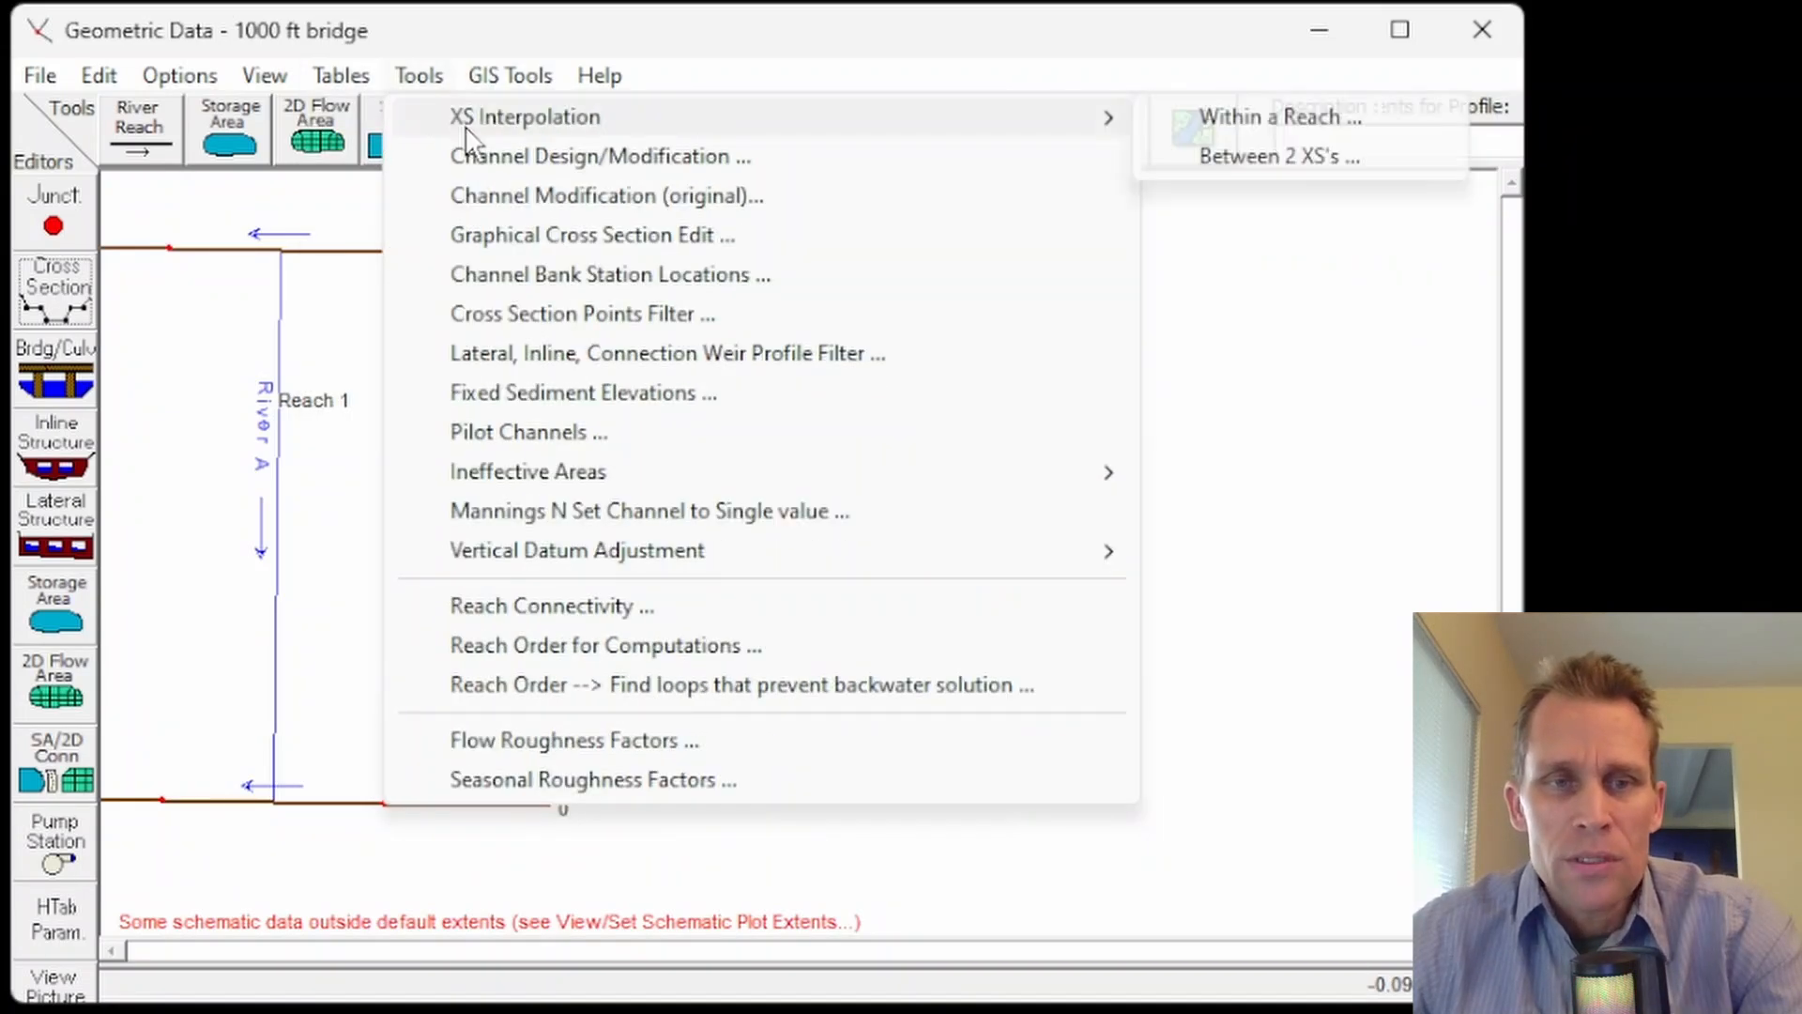
left_click(1263, 120)
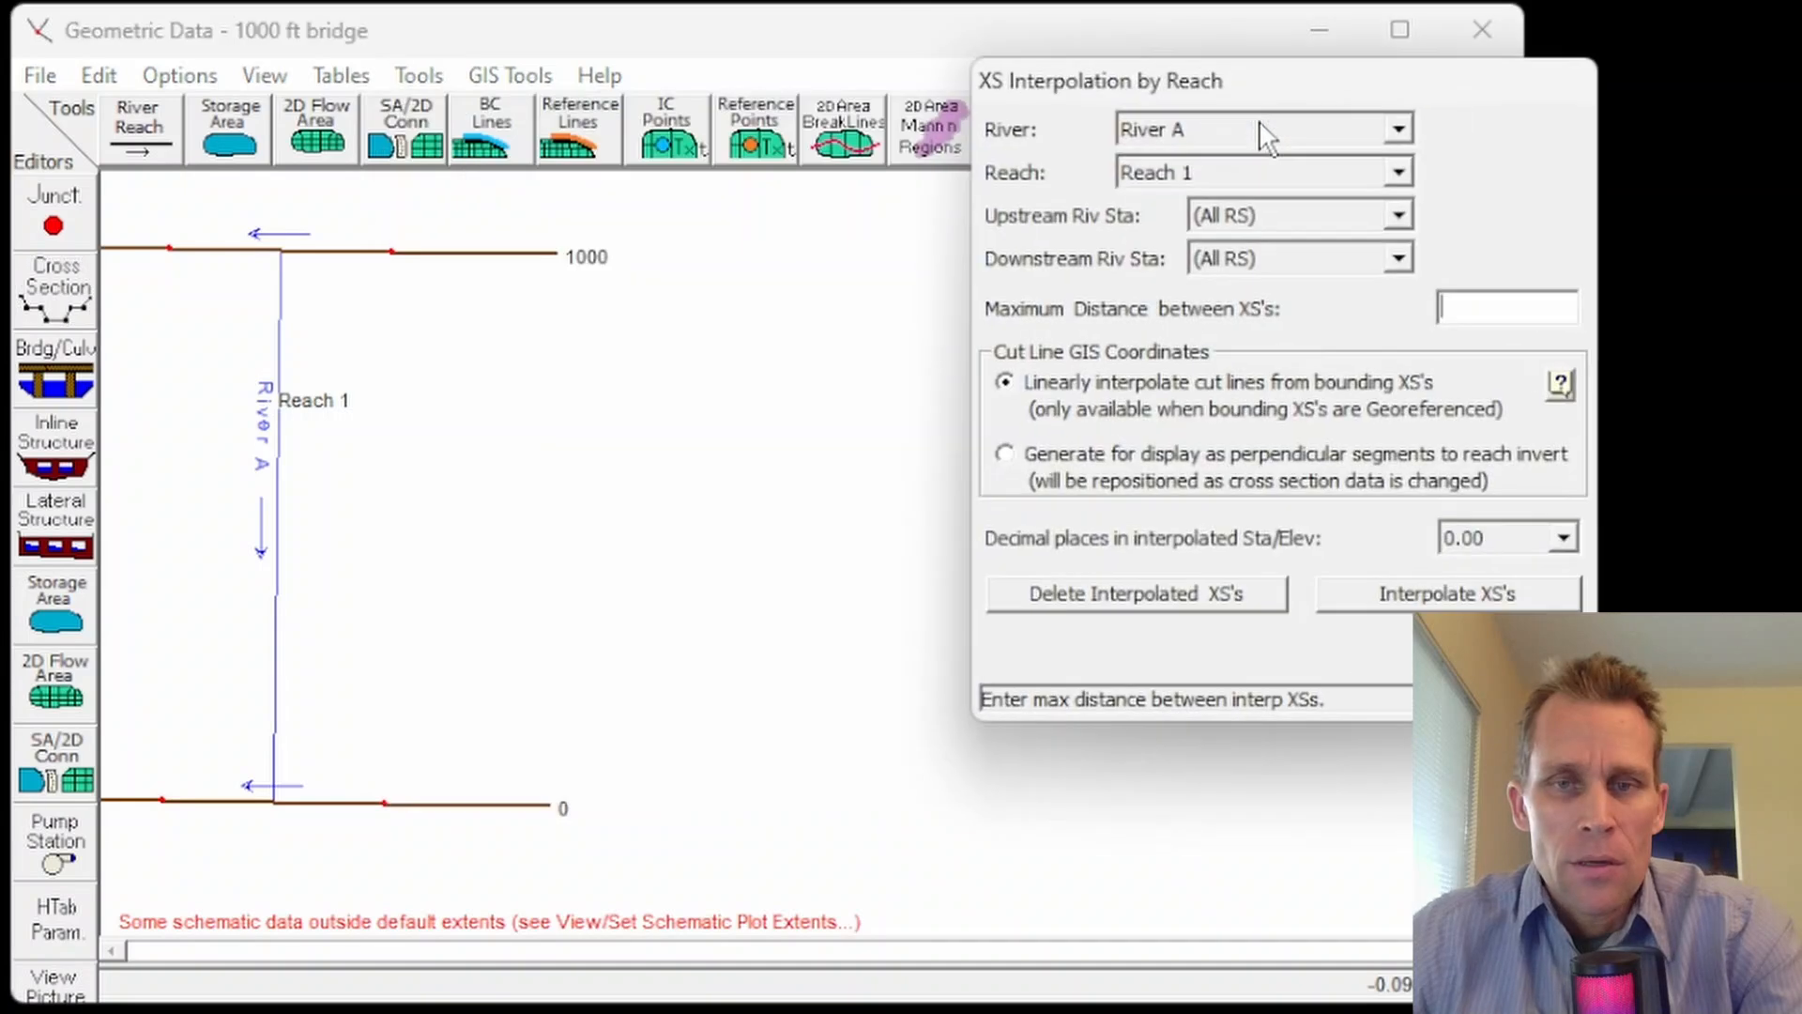
left_click_drag(1239, 86, 762, 102)
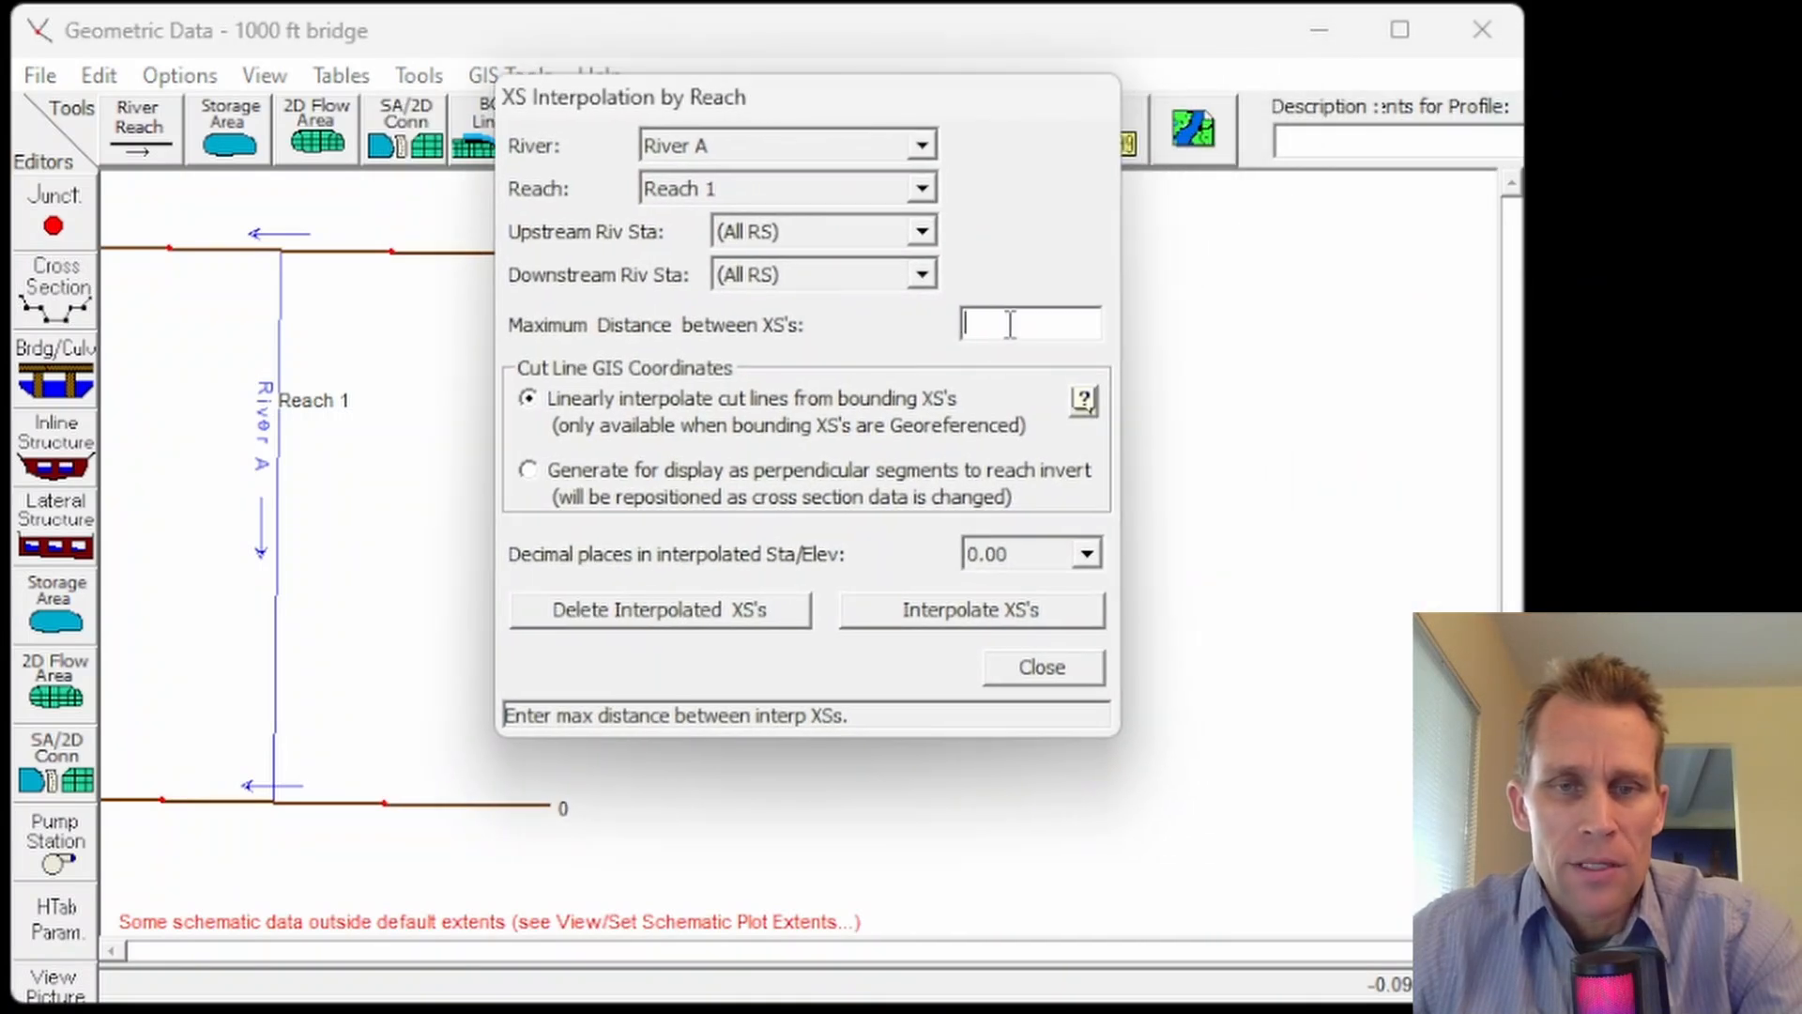
type("100")
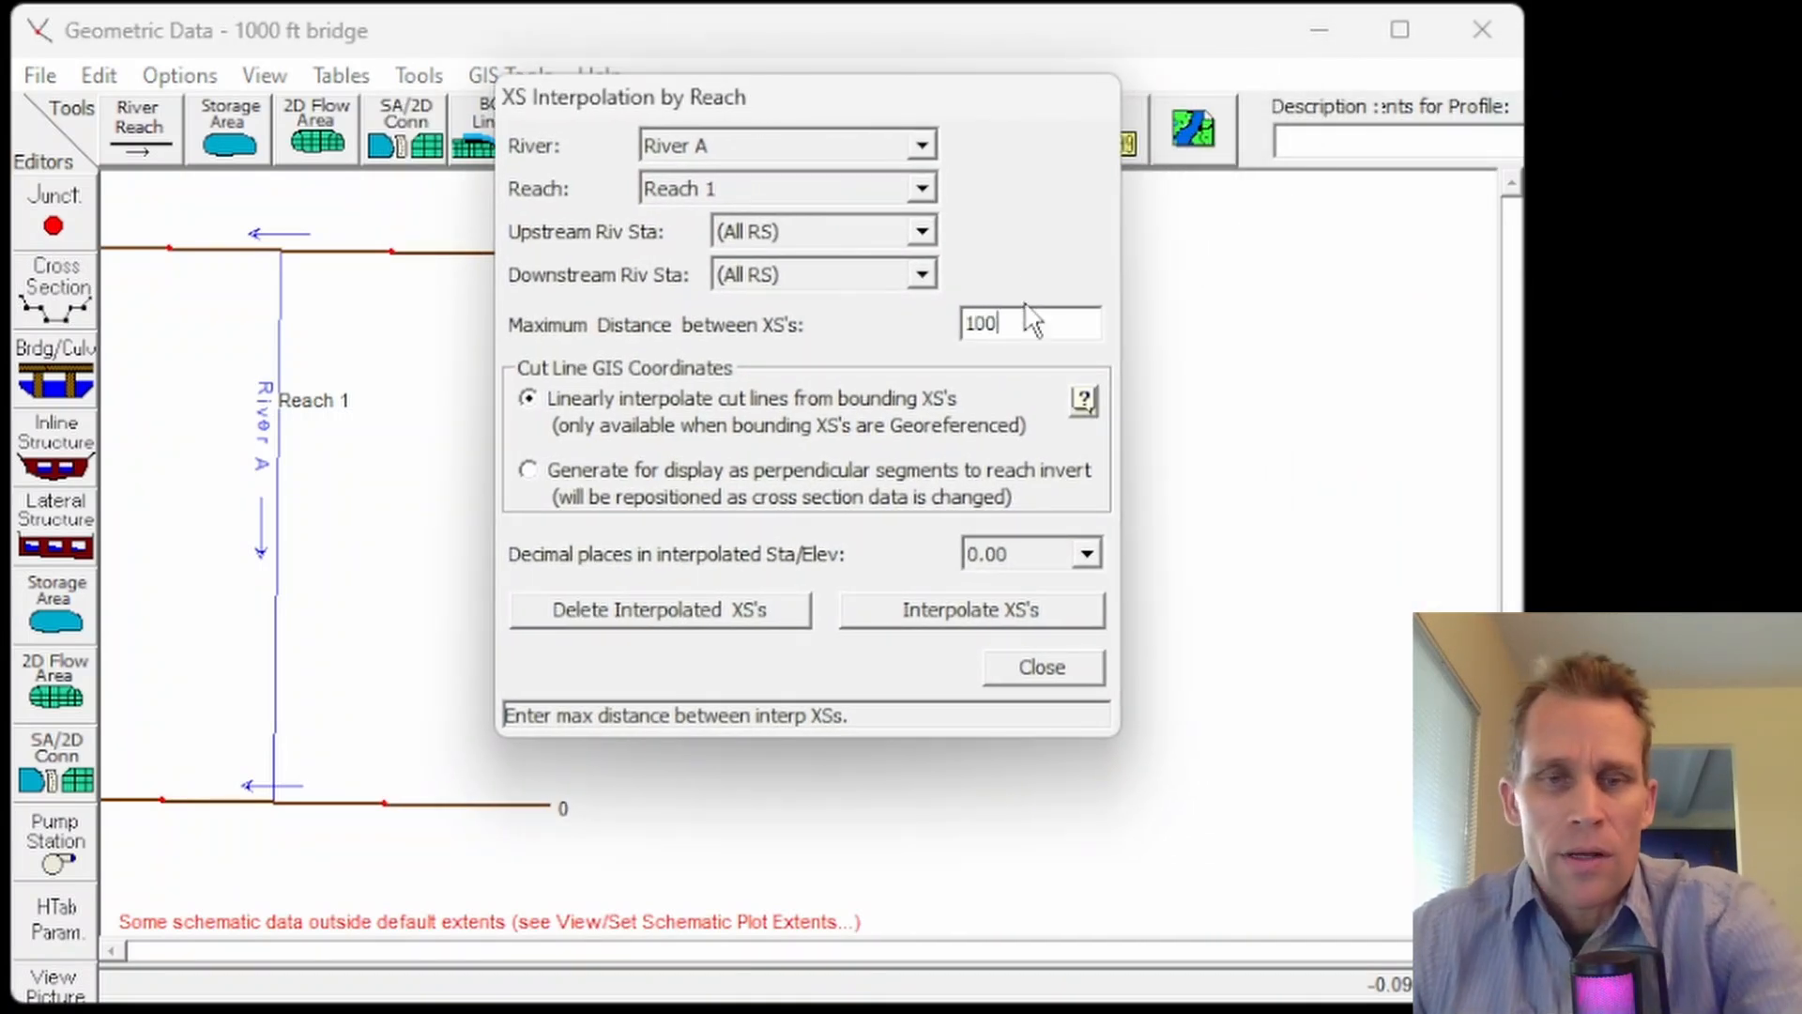
left_click(904, 610)
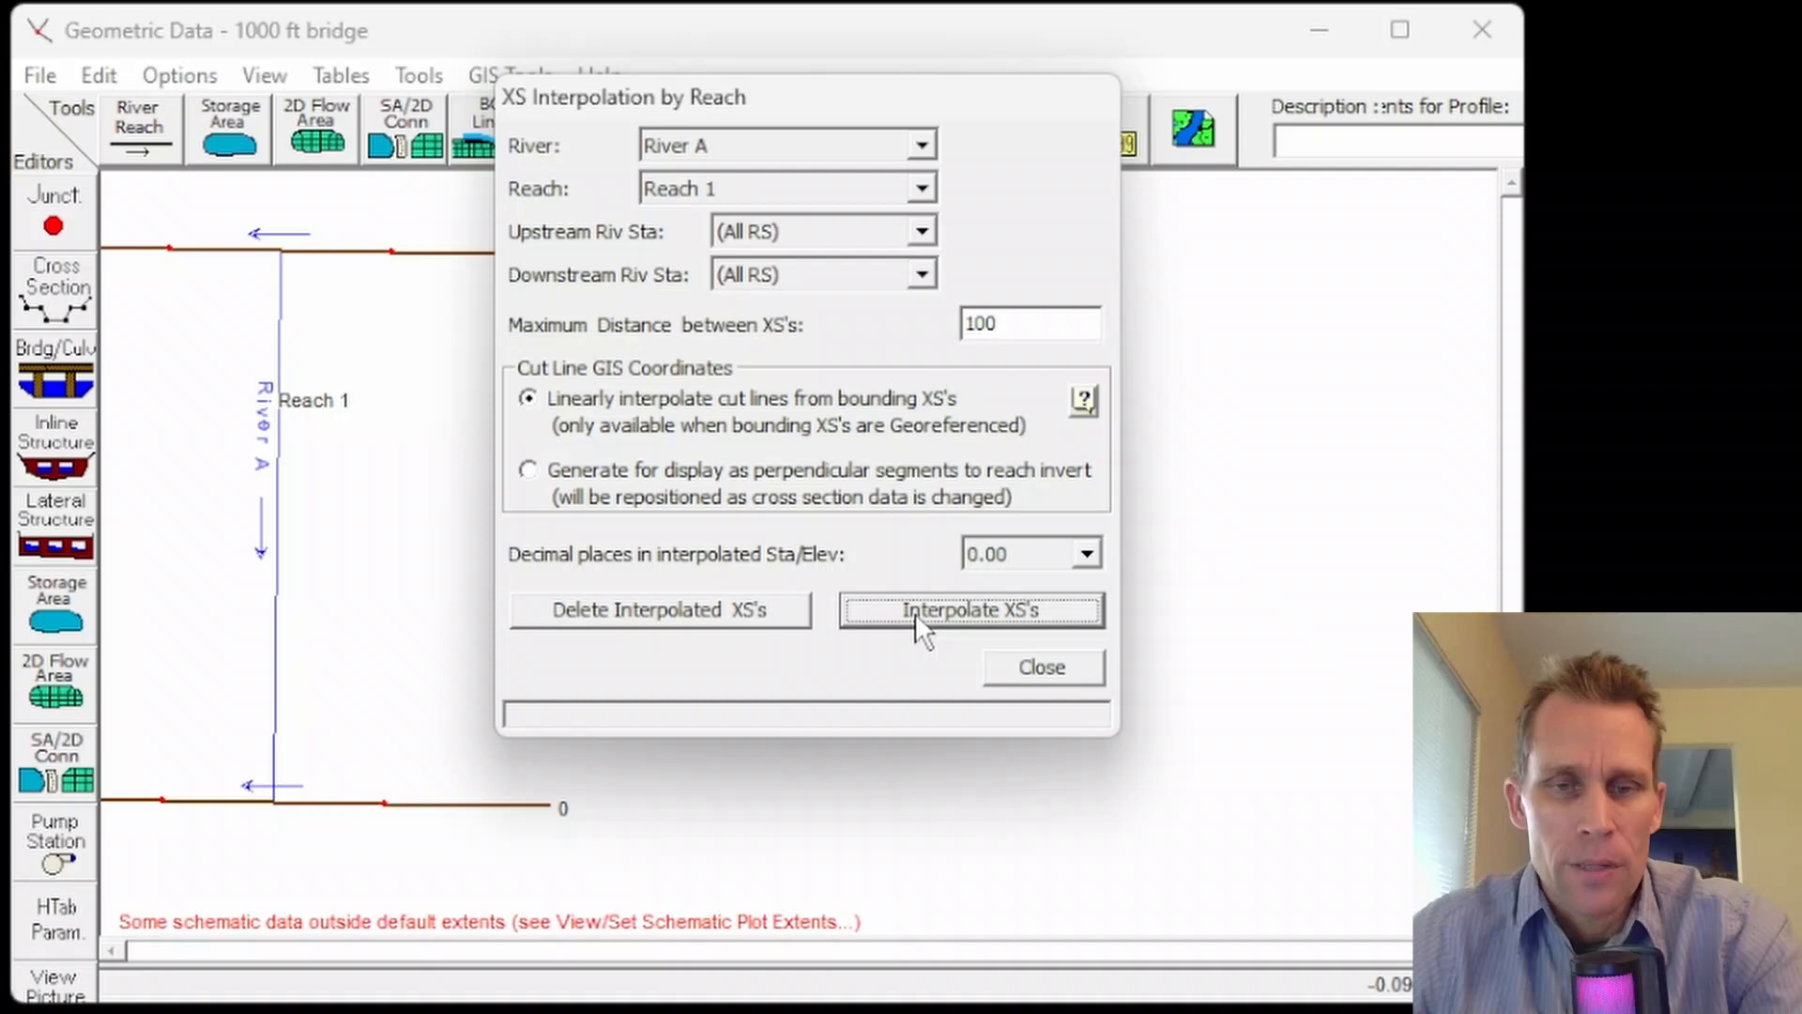
left_click(1037, 668)
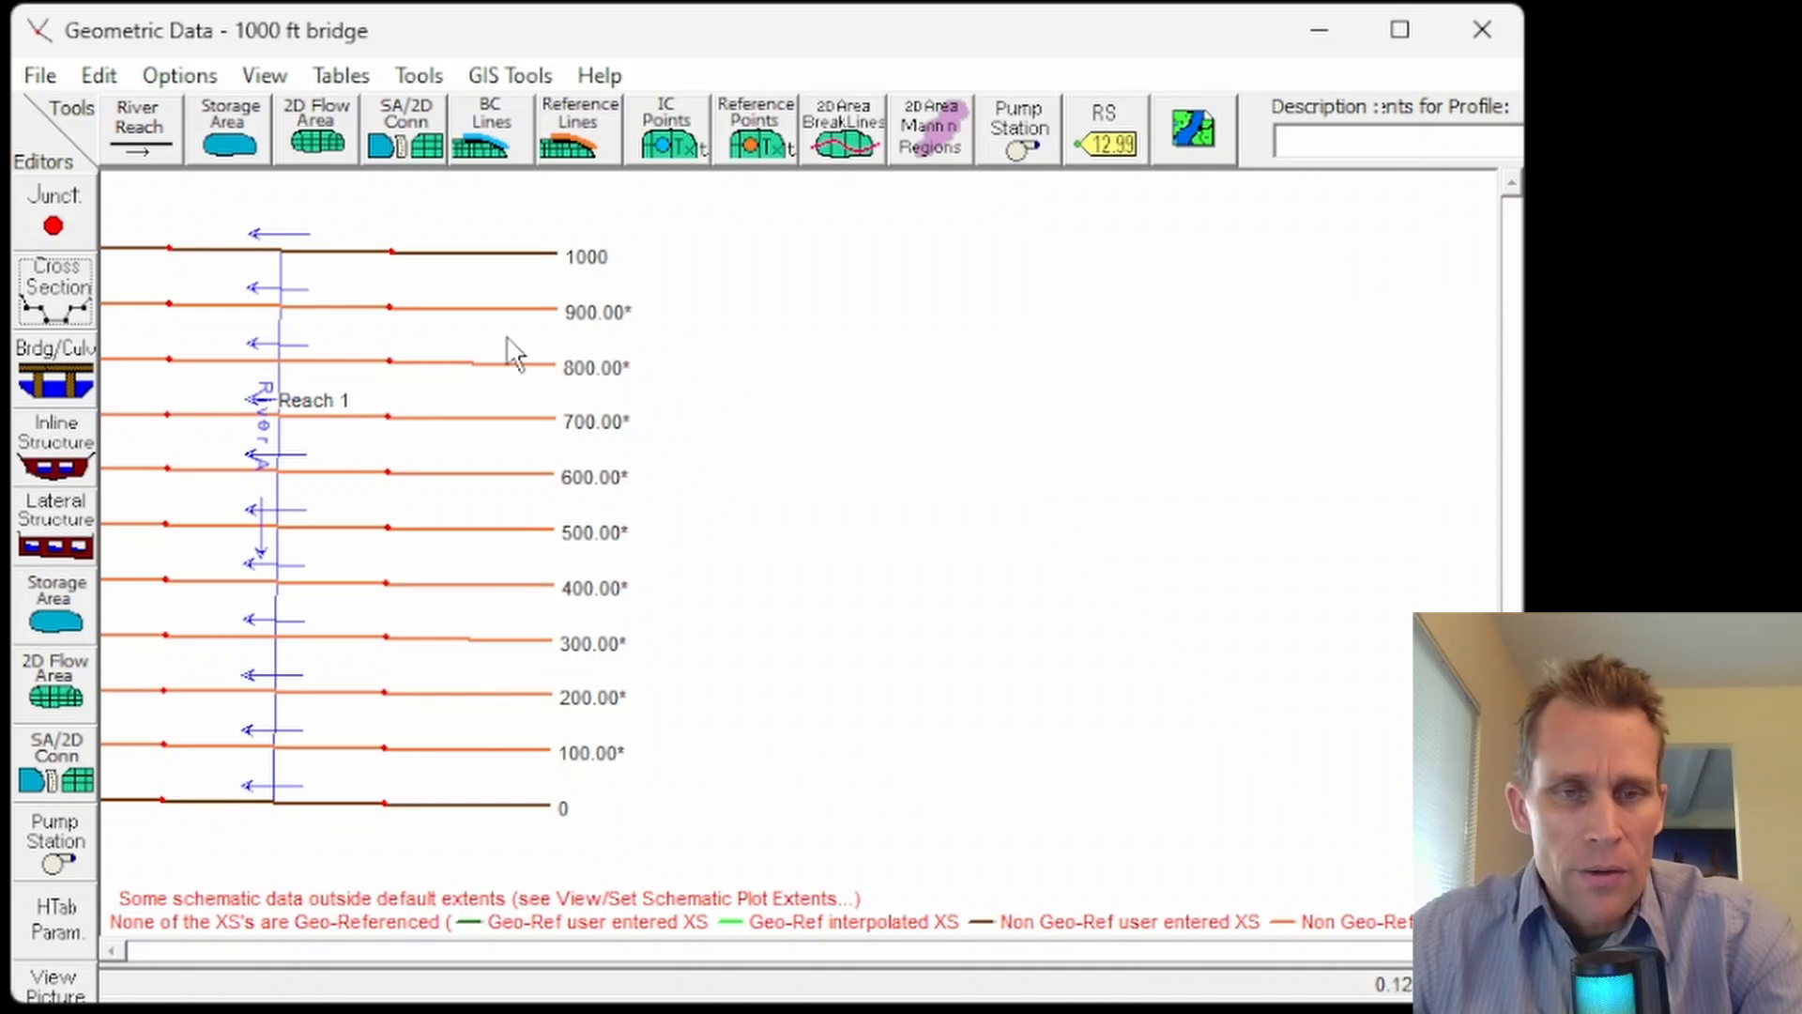
Step: Delete the interpolated cross section at river station 100 and have the reach lengths adjusted automatically
left_click(420, 77)
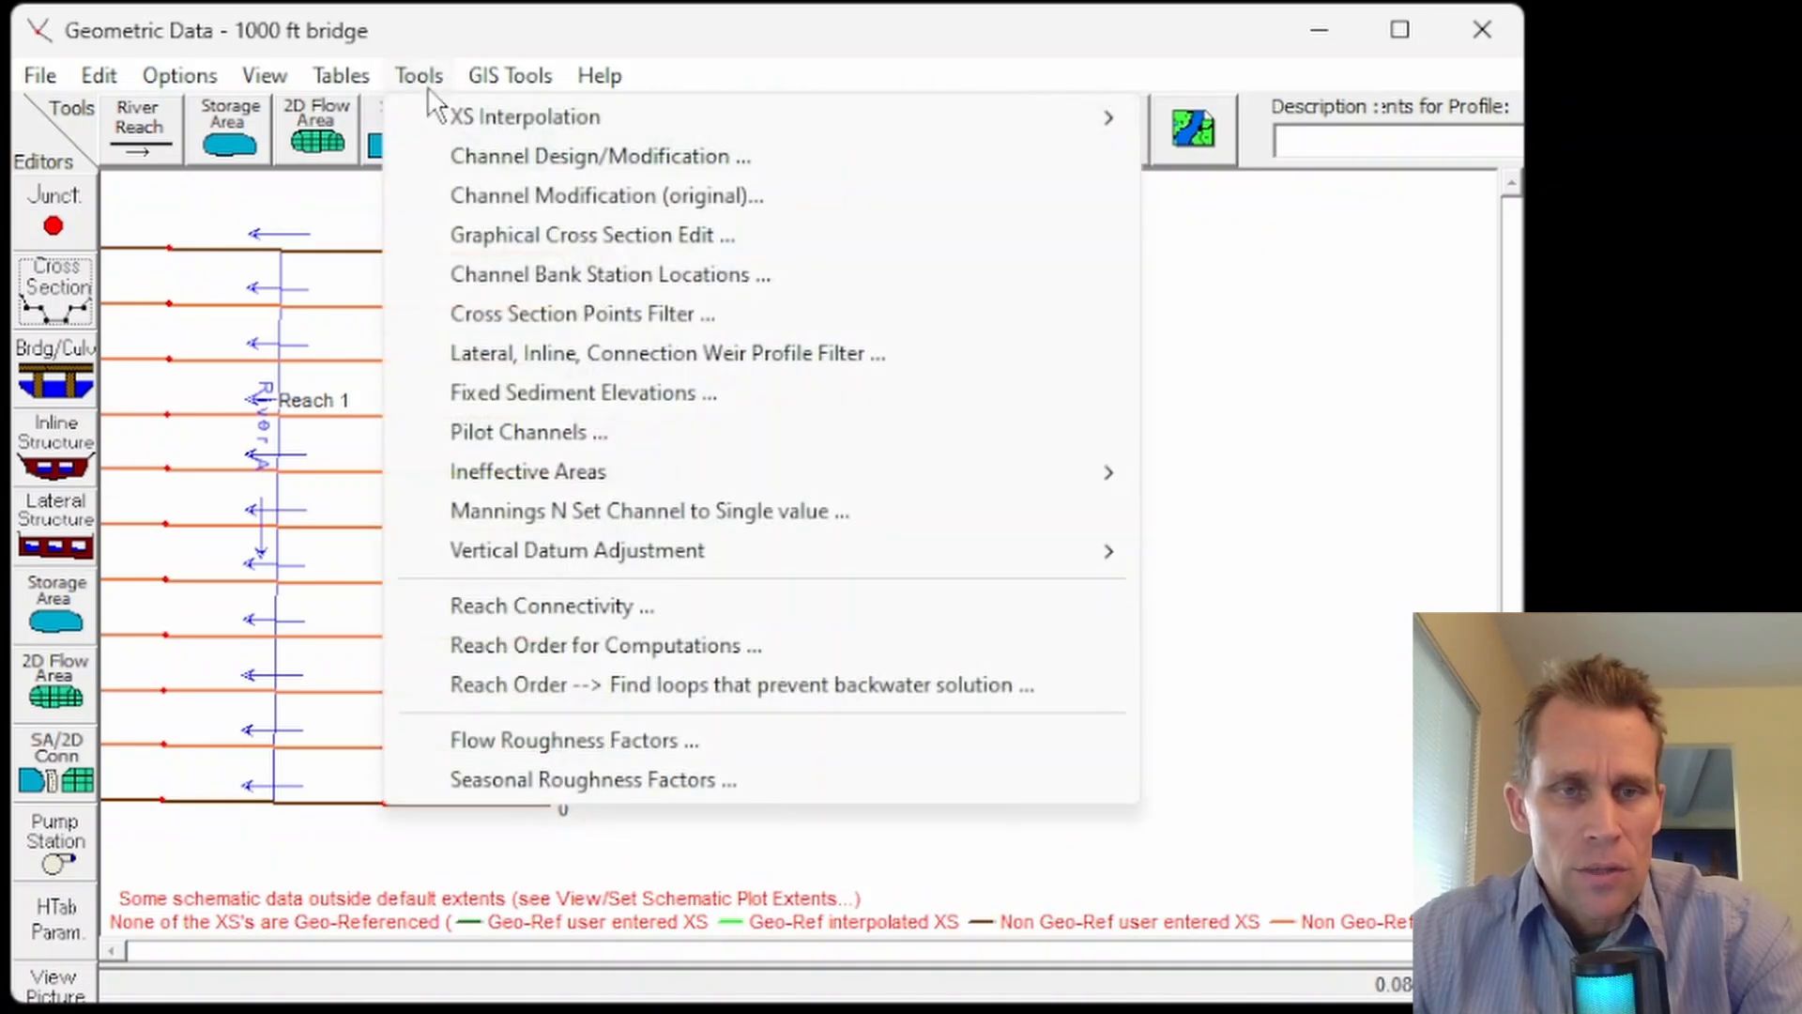
mouse_move(474, 122)
left_click(89, 293)
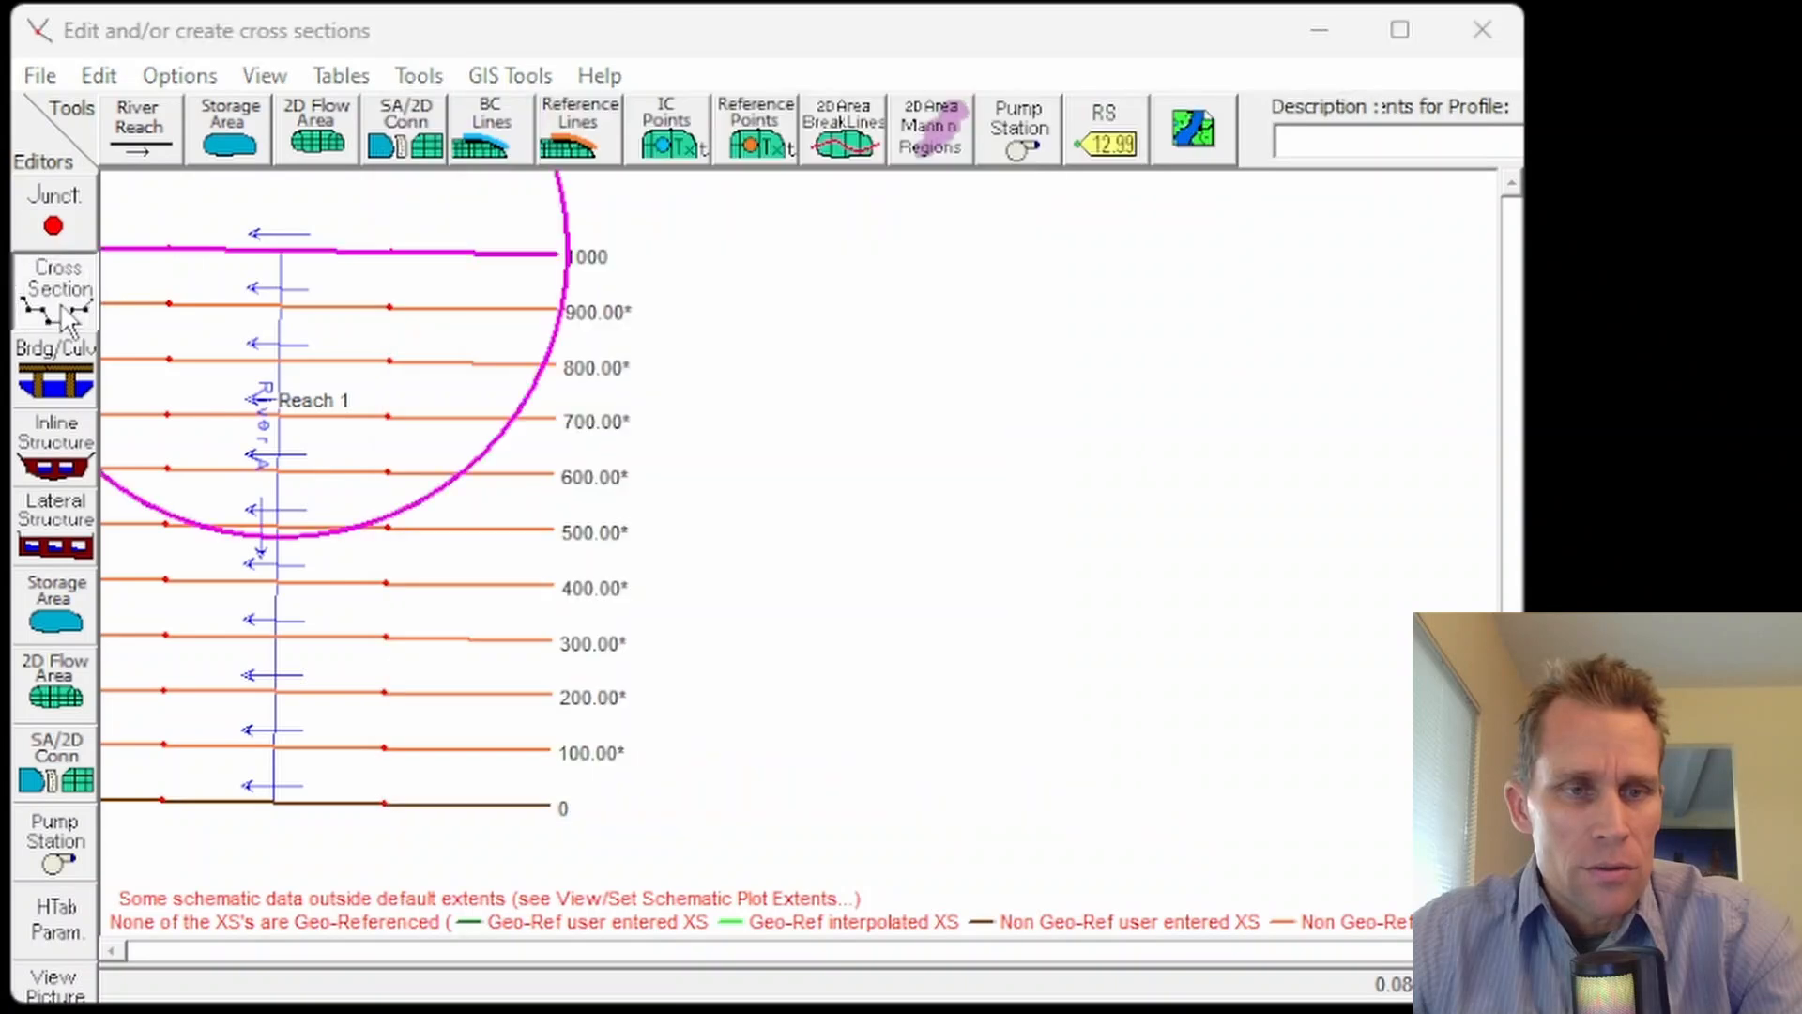
left_click(1153, 205)
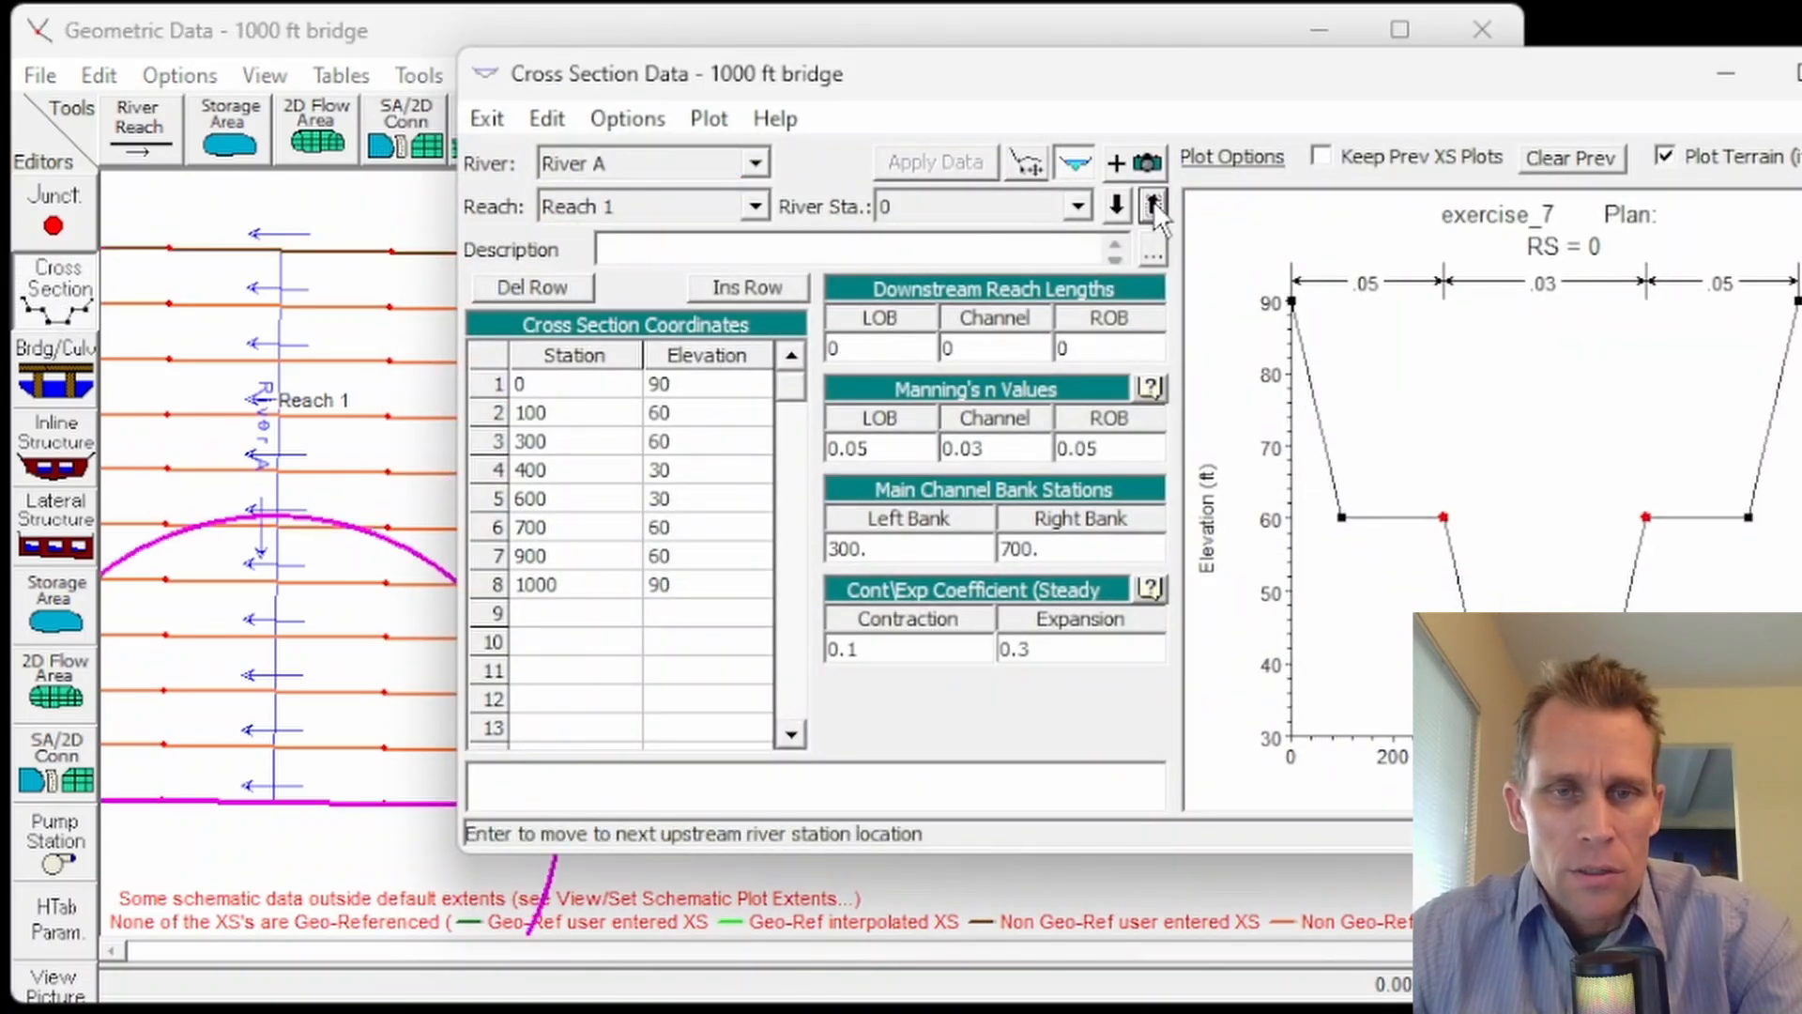
left_click(599, 119)
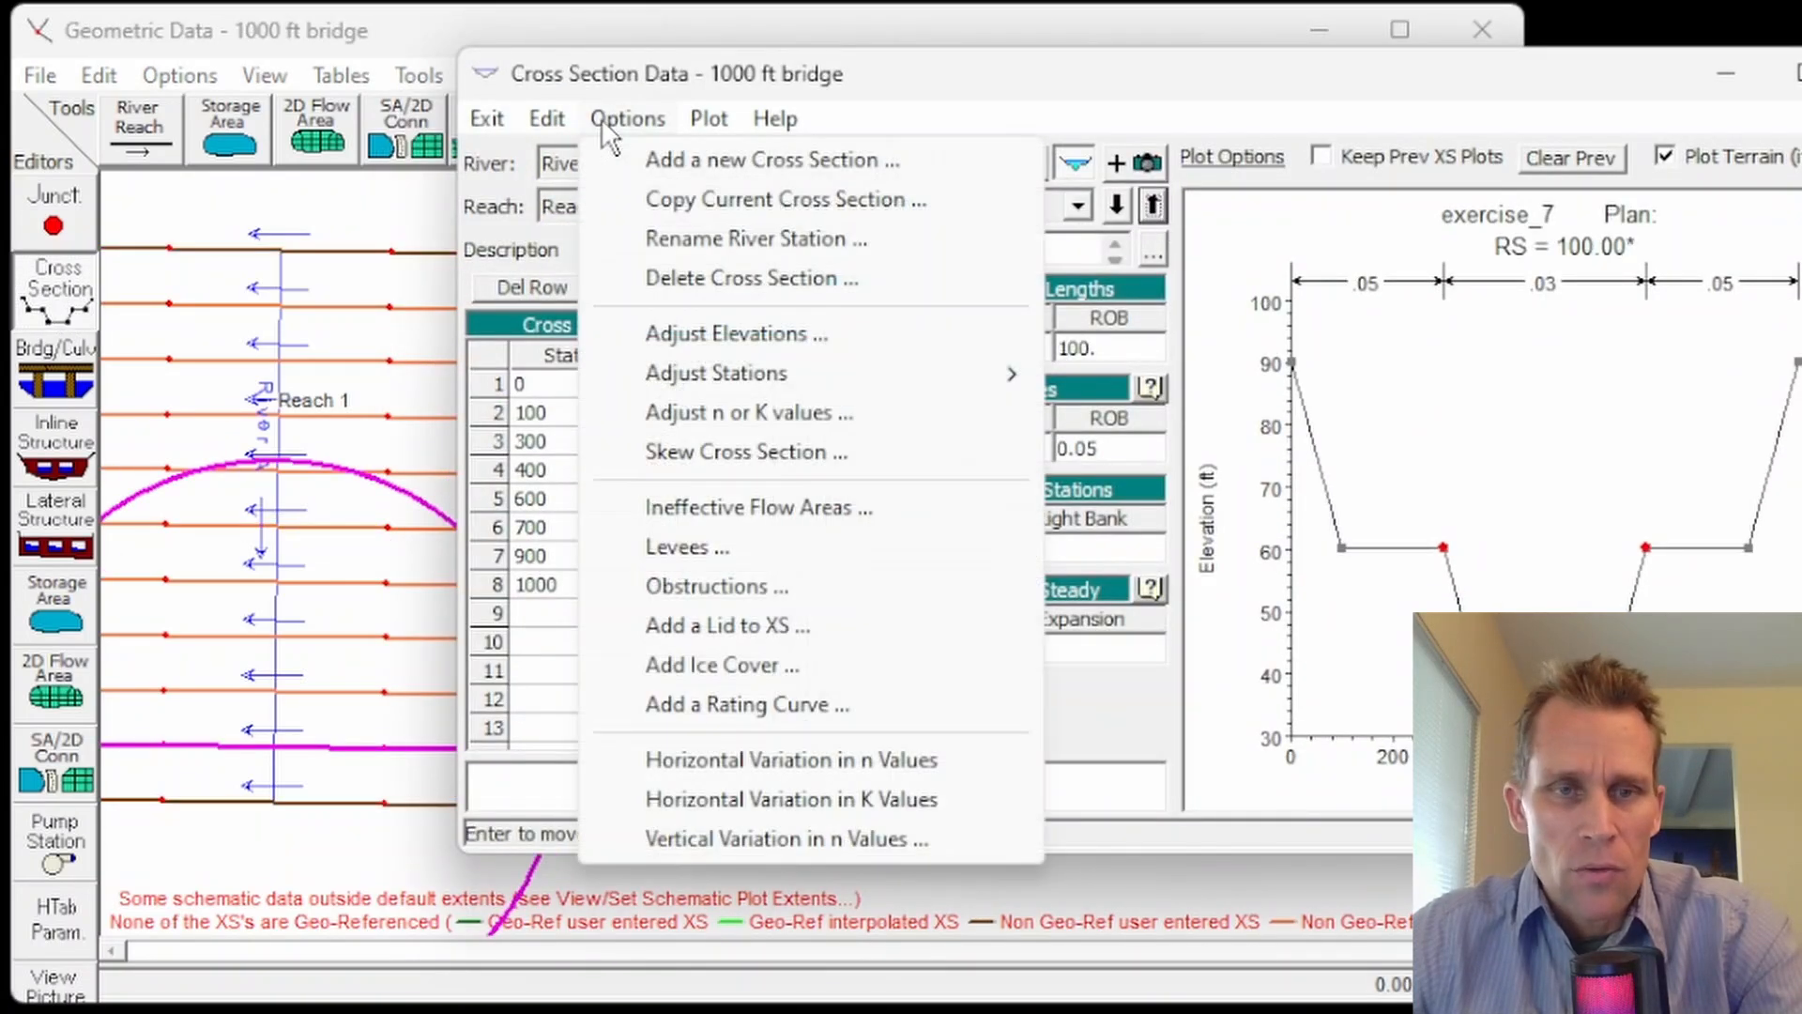
left_click(704, 278)
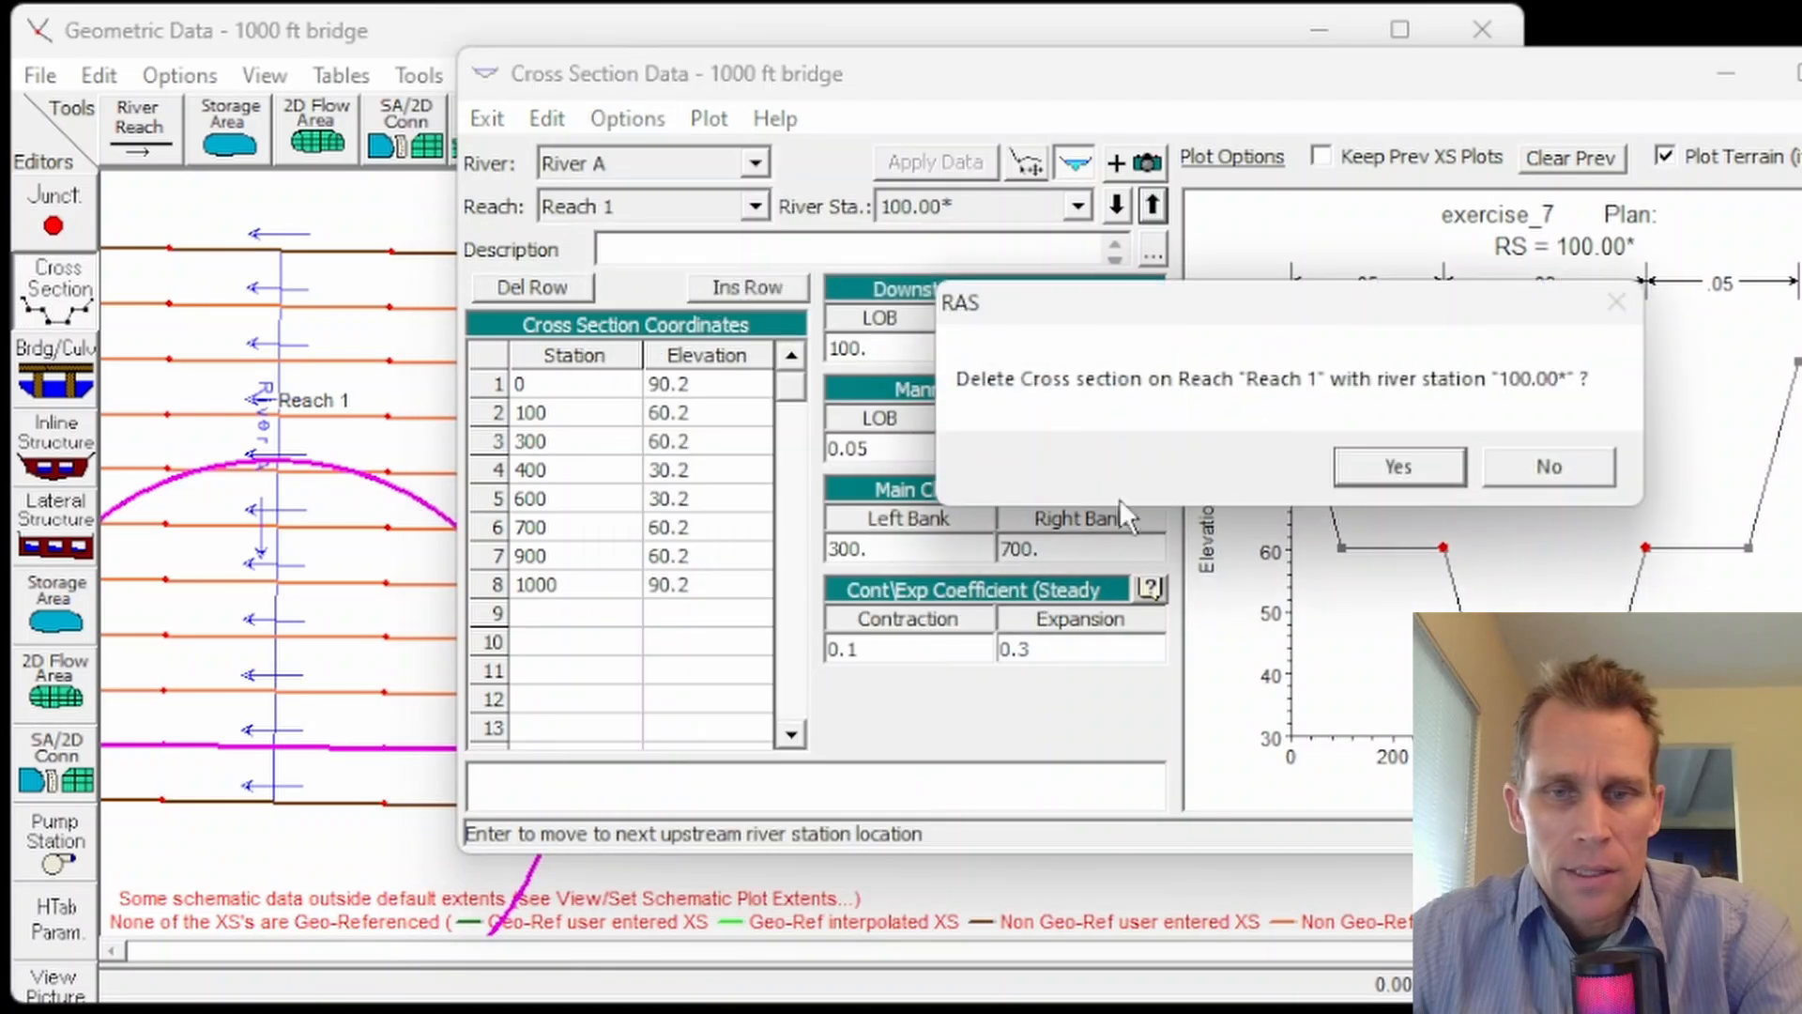
left_click(1397, 467)
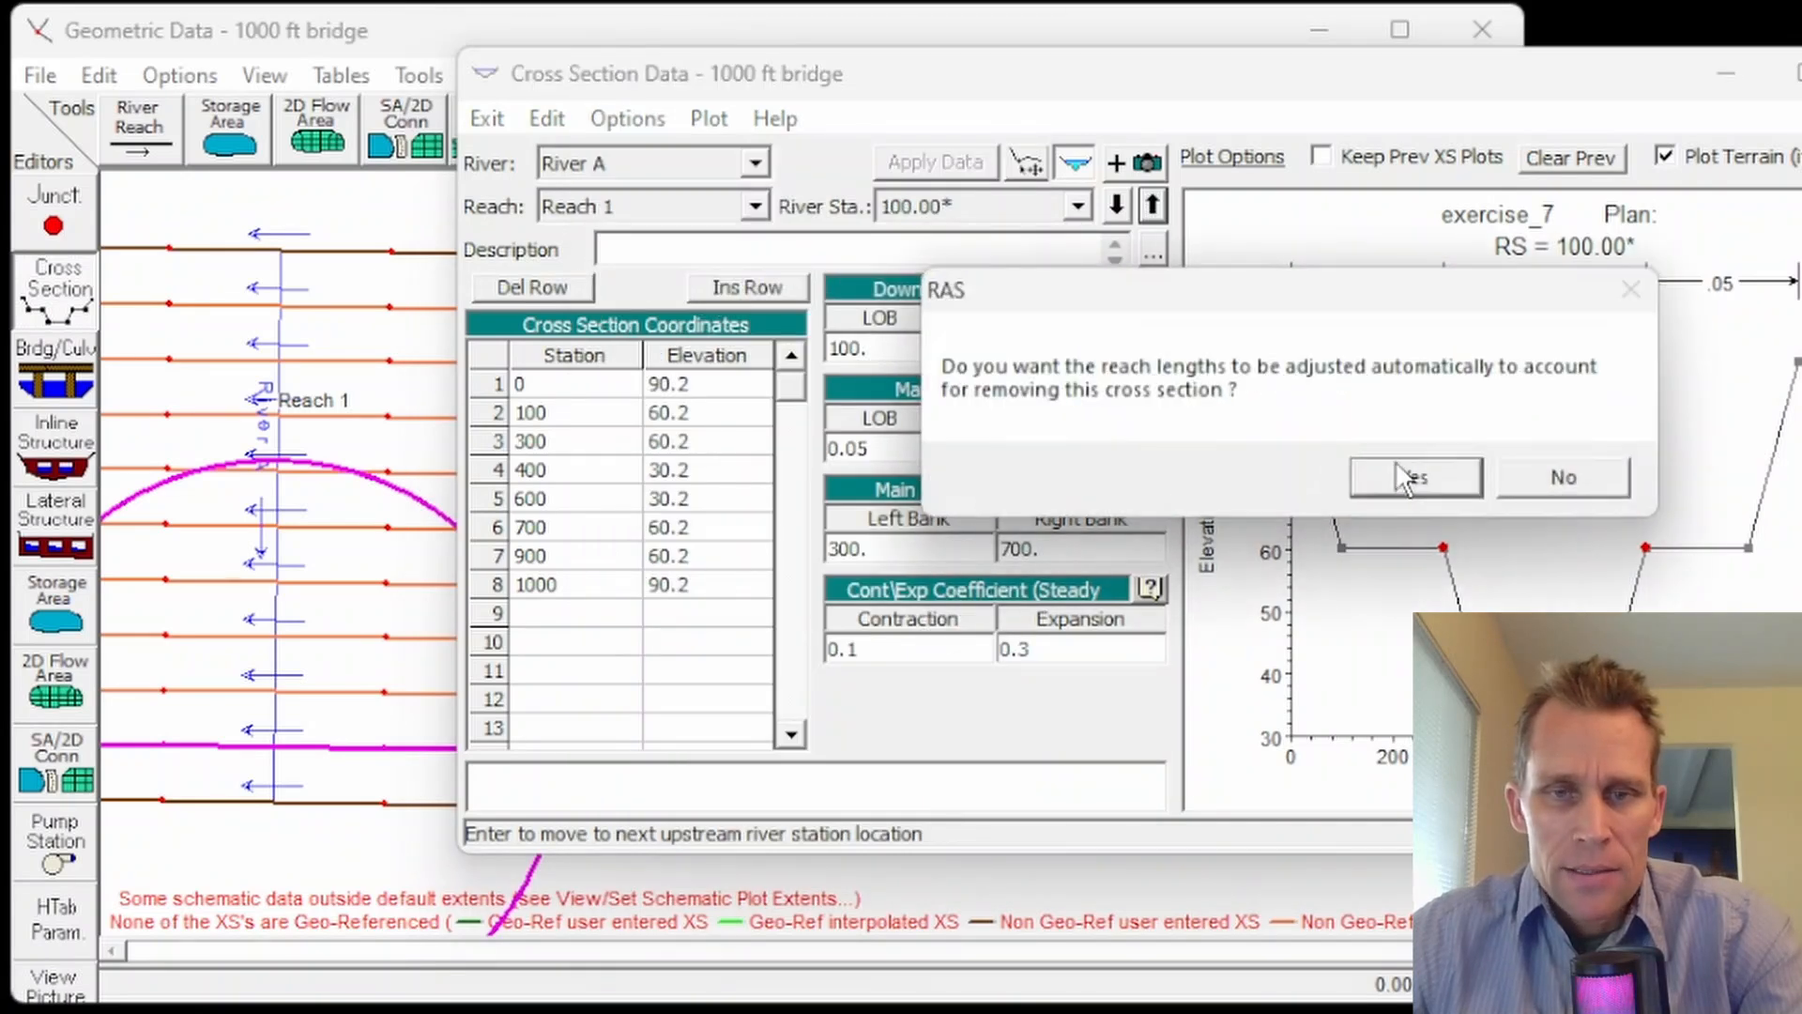
left_click(1417, 477)
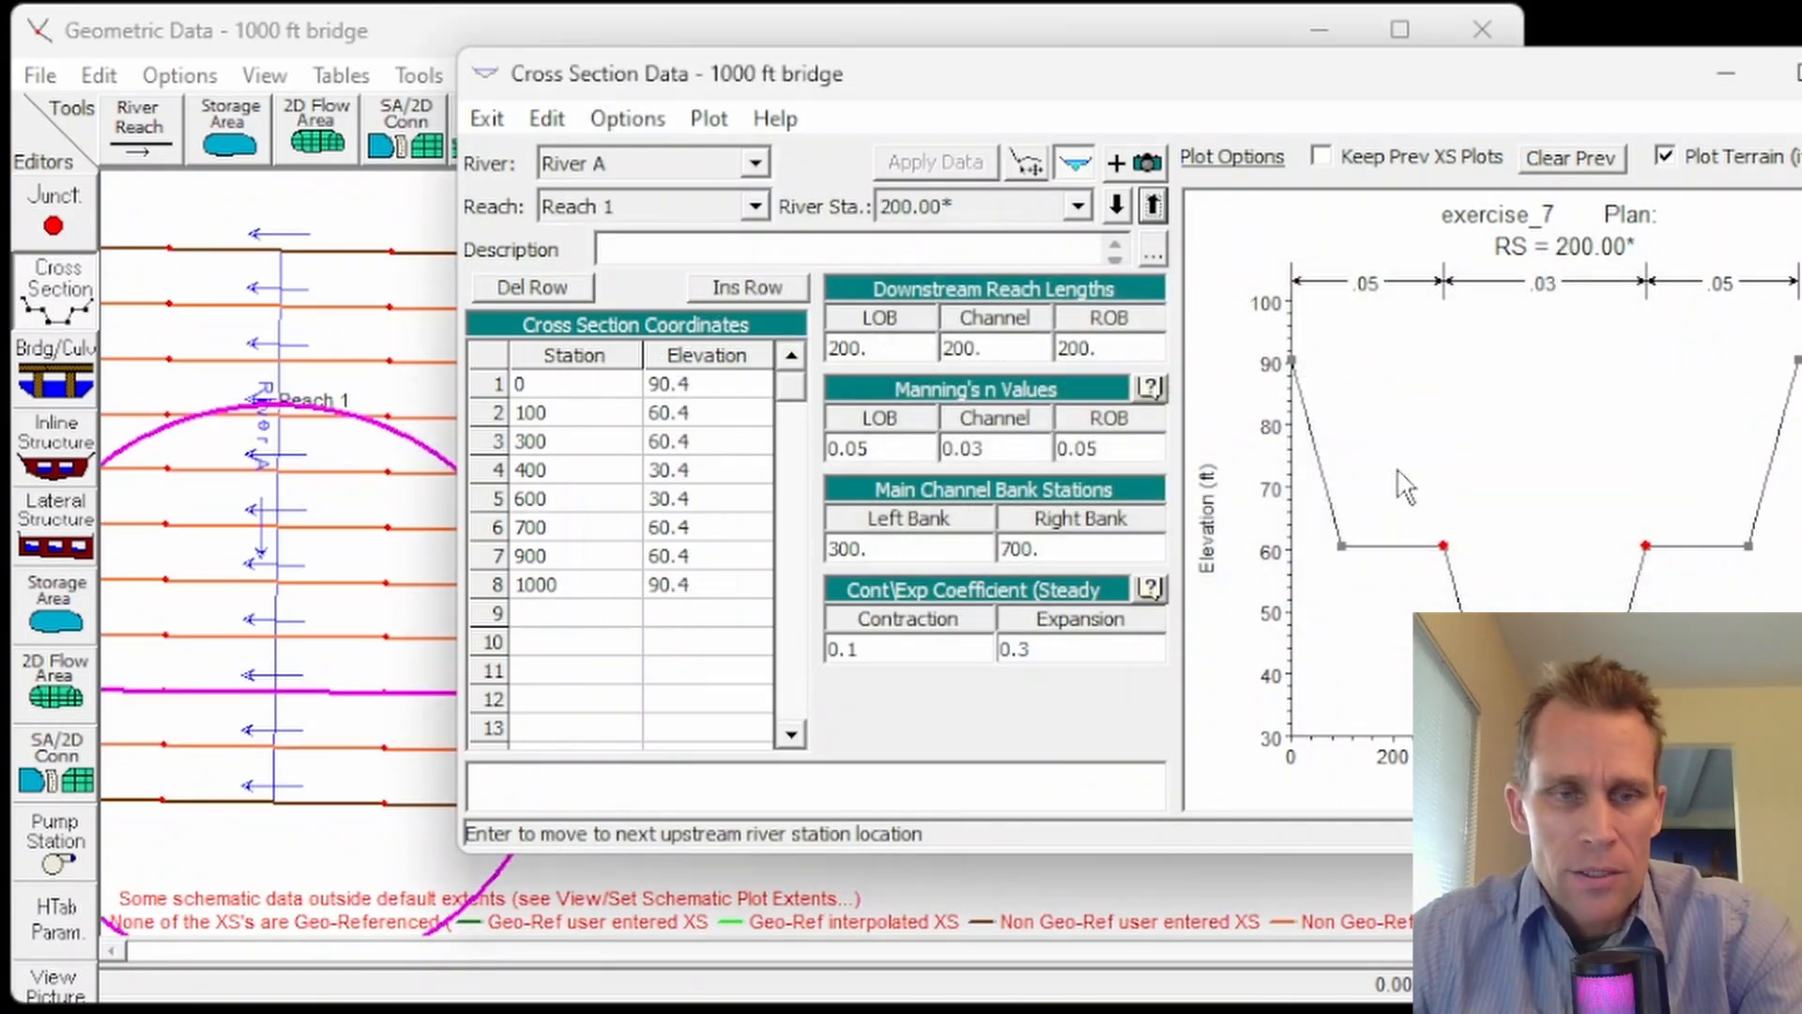
Step: Delete the interpolated cross section at river station 400 and have the reach lengths adjusted automatically
left_click(1155, 205)
left_click(1154, 204)
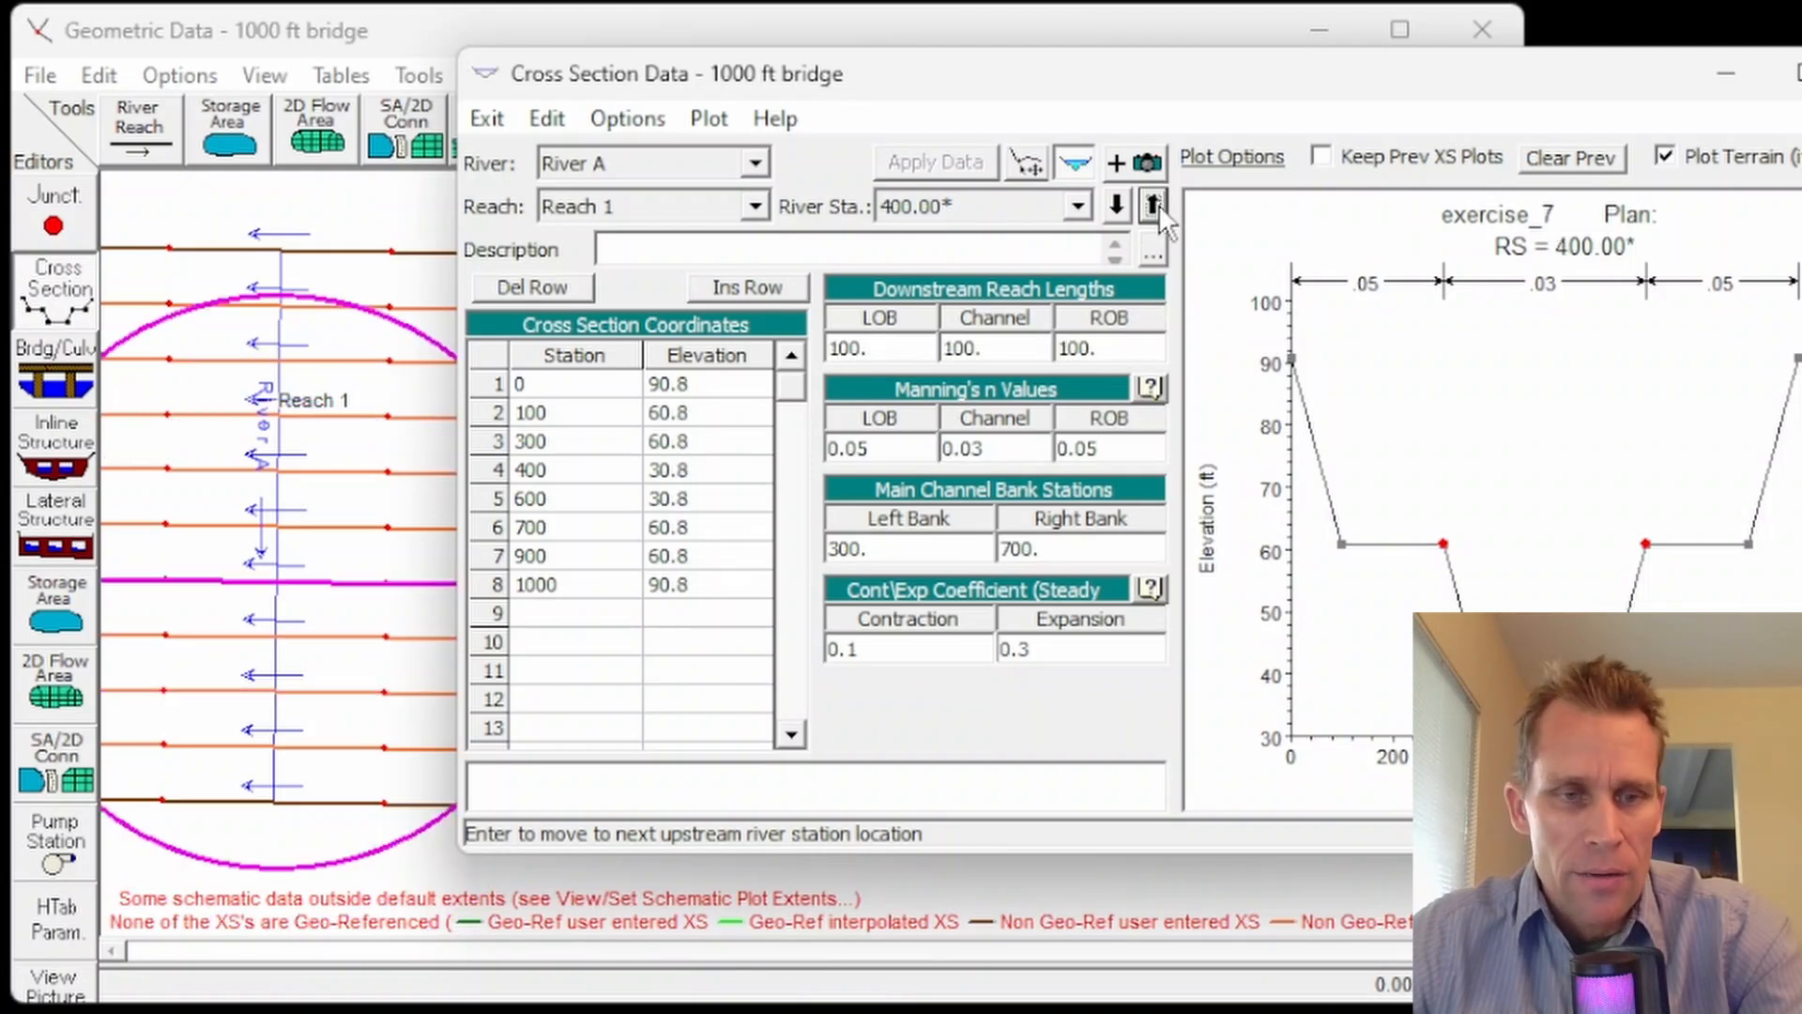
left_click_drag(672, 75, 773, 73)
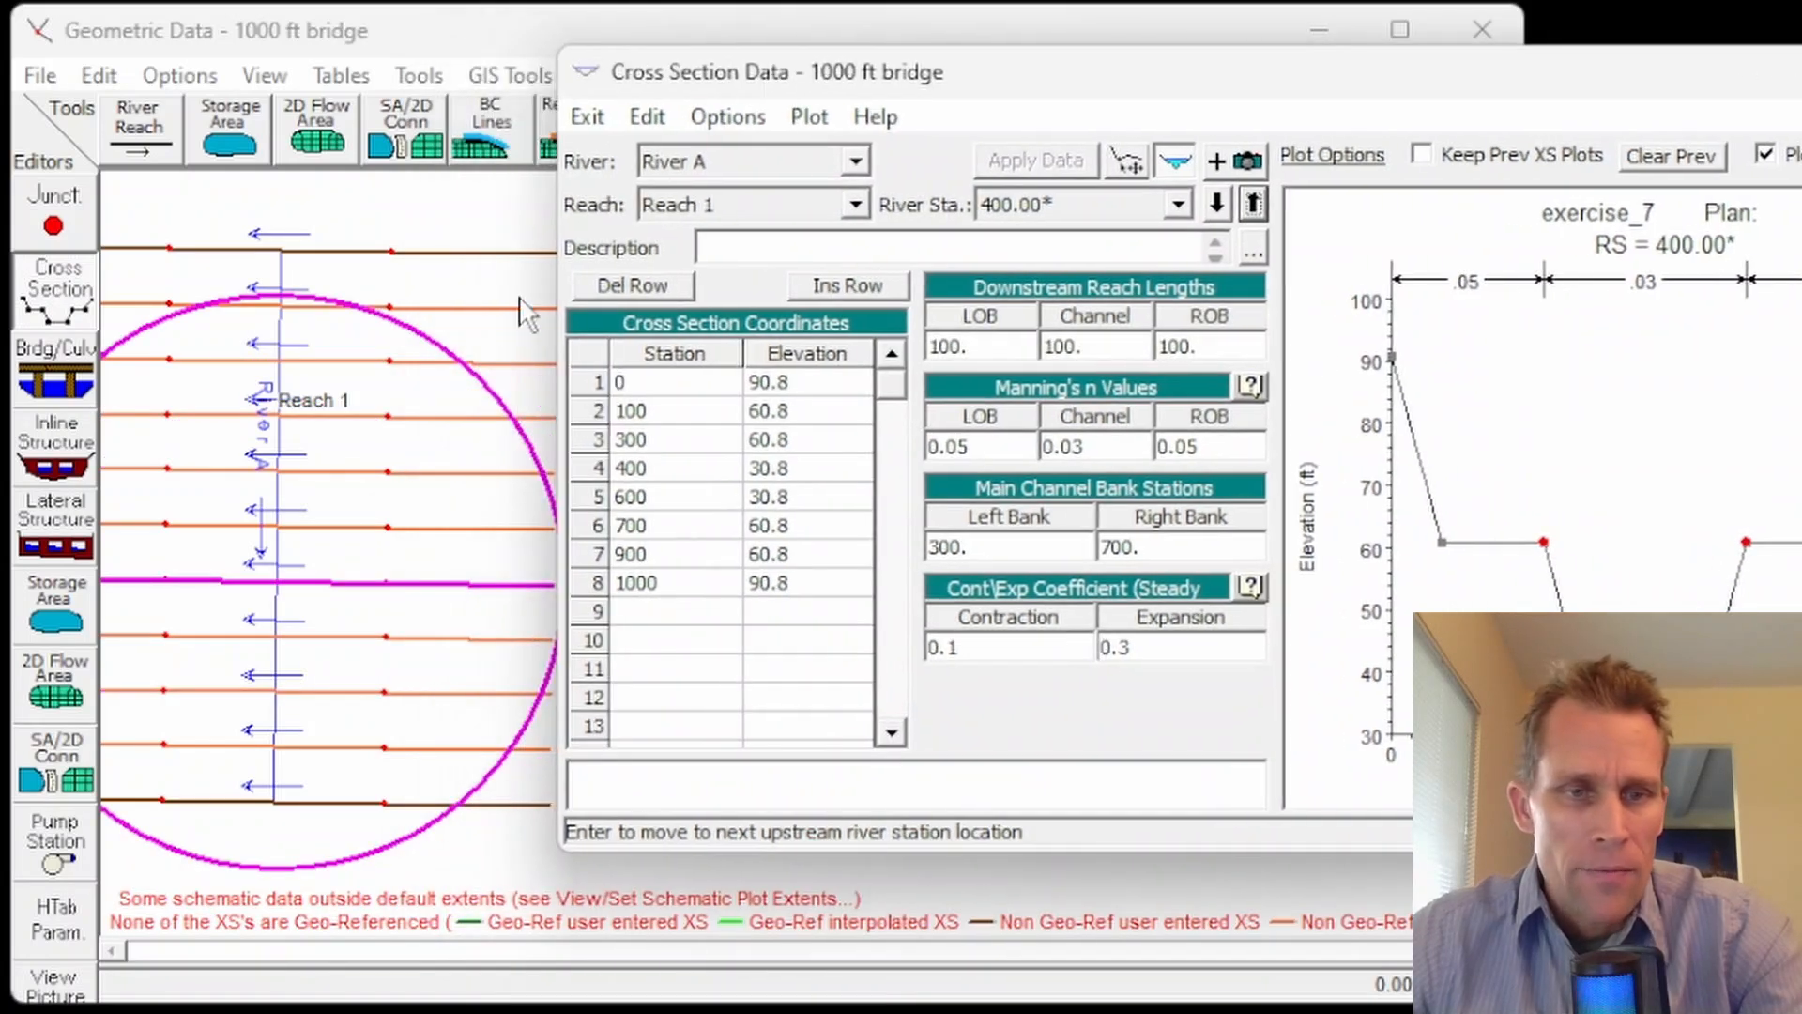
left_click(713, 116)
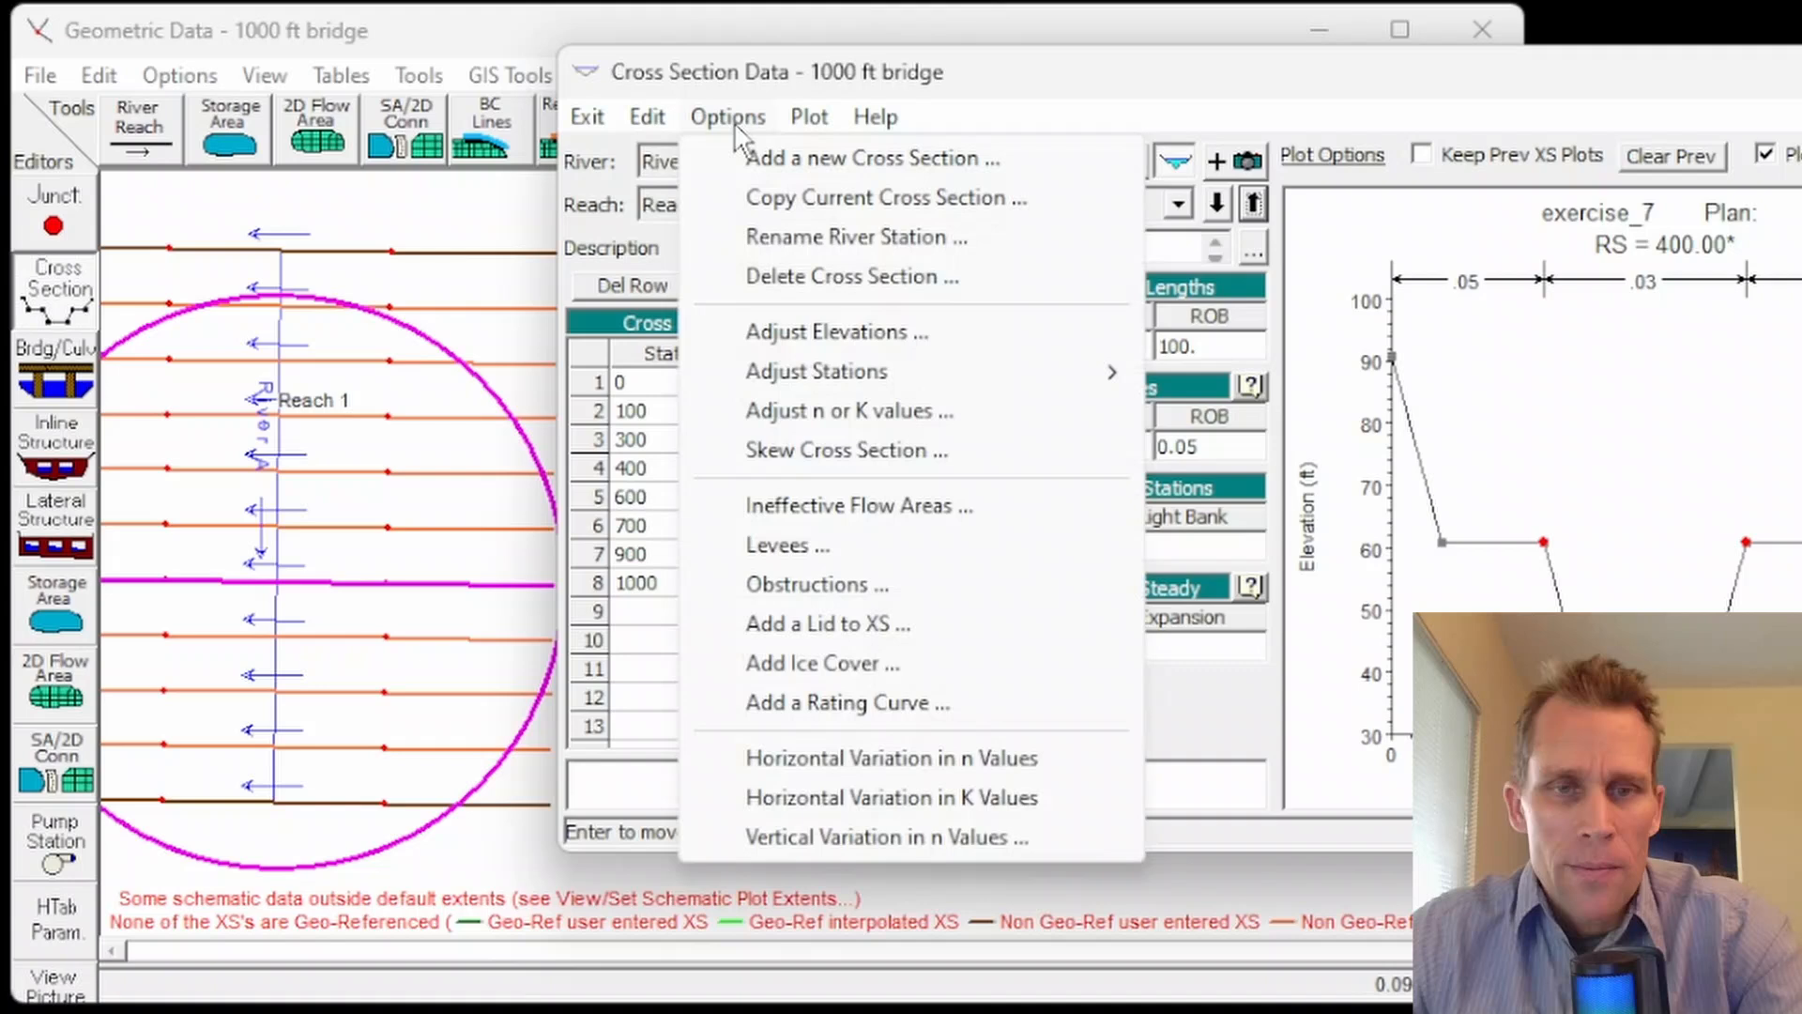
left_click(773, 275)
key("Return")
key("Return")
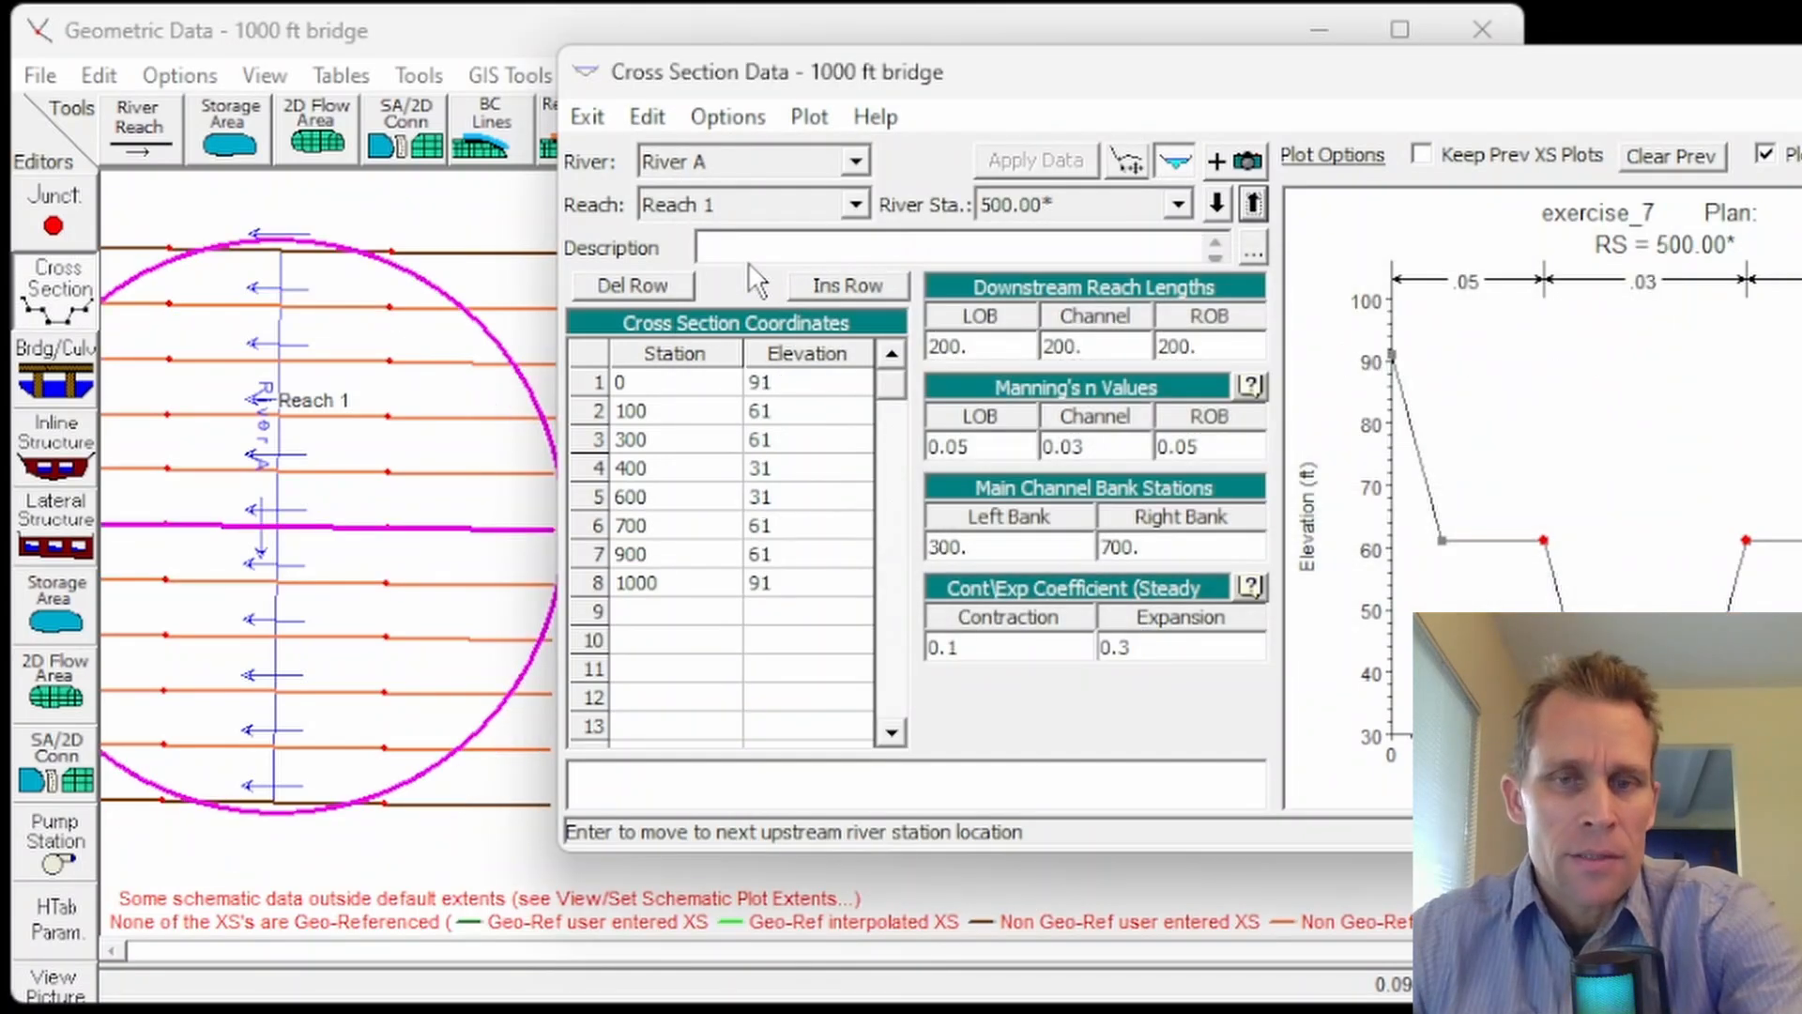
Step: Delete the interpolated cross sections from river station 500 through 900 with reach lengths adjusted, and close the cross section editor
left_click(726, 116)
left_click(787, 278)
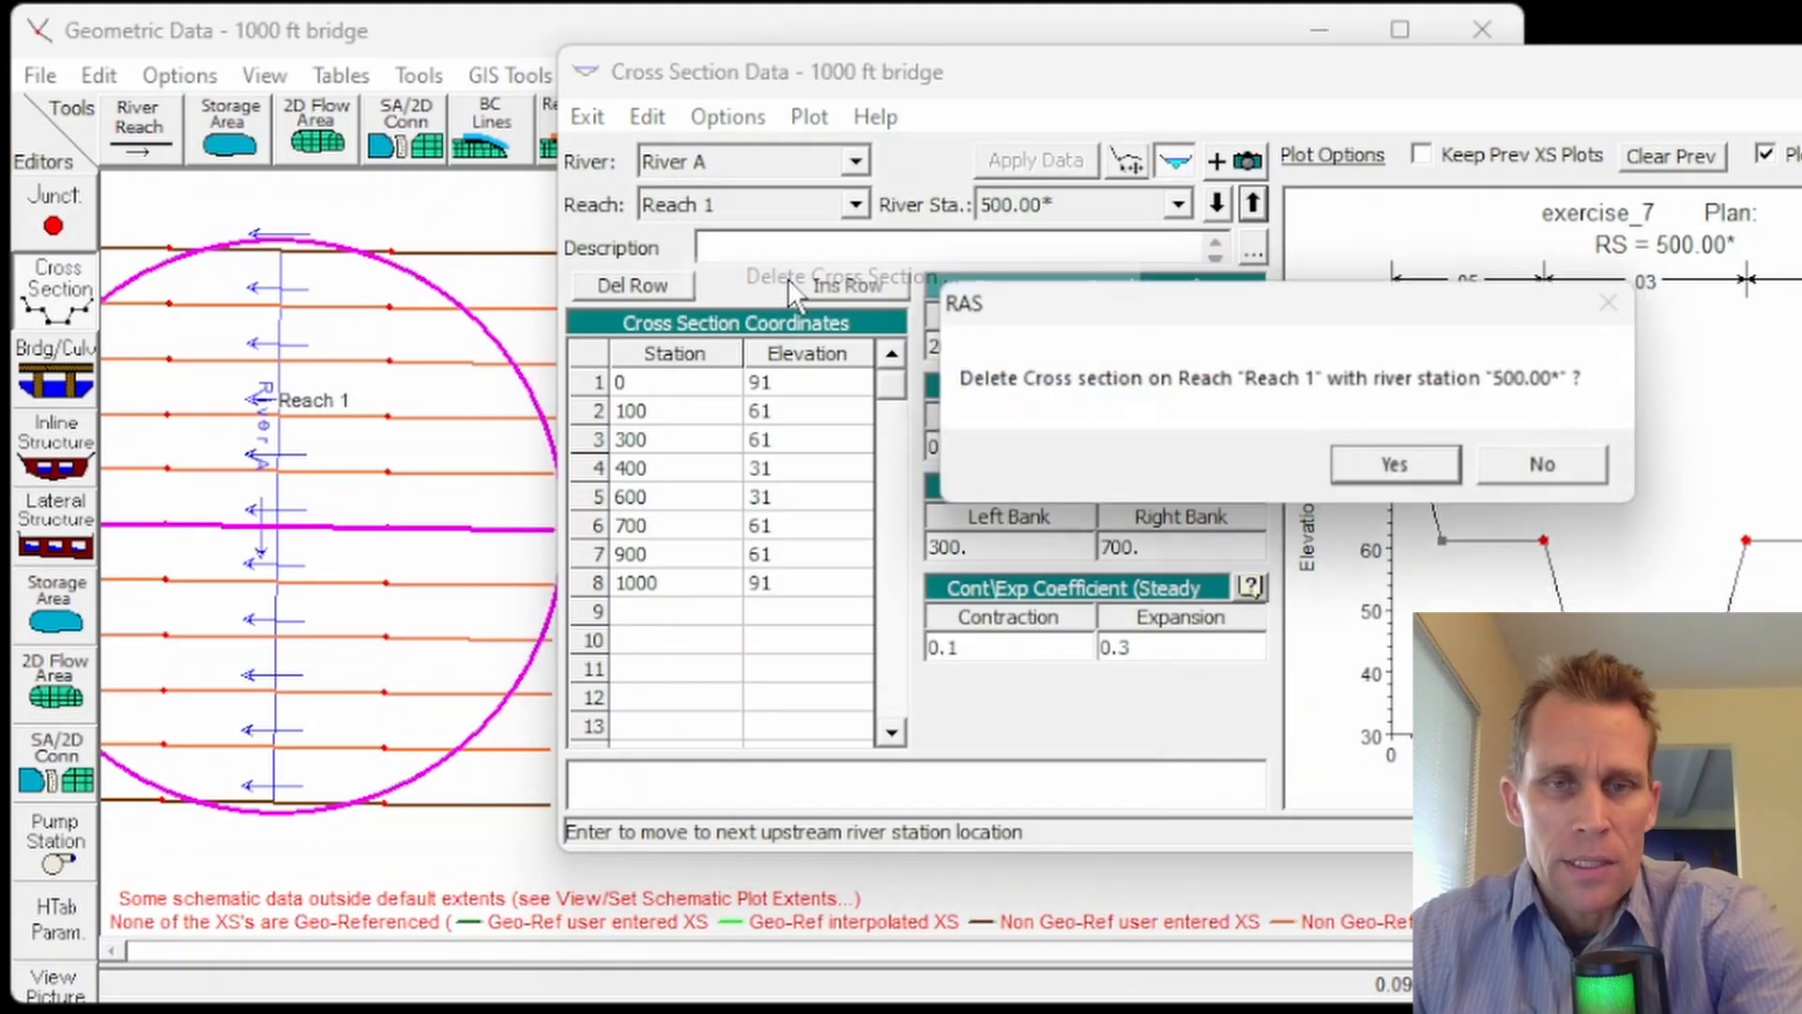
key("Return")
key("Return")
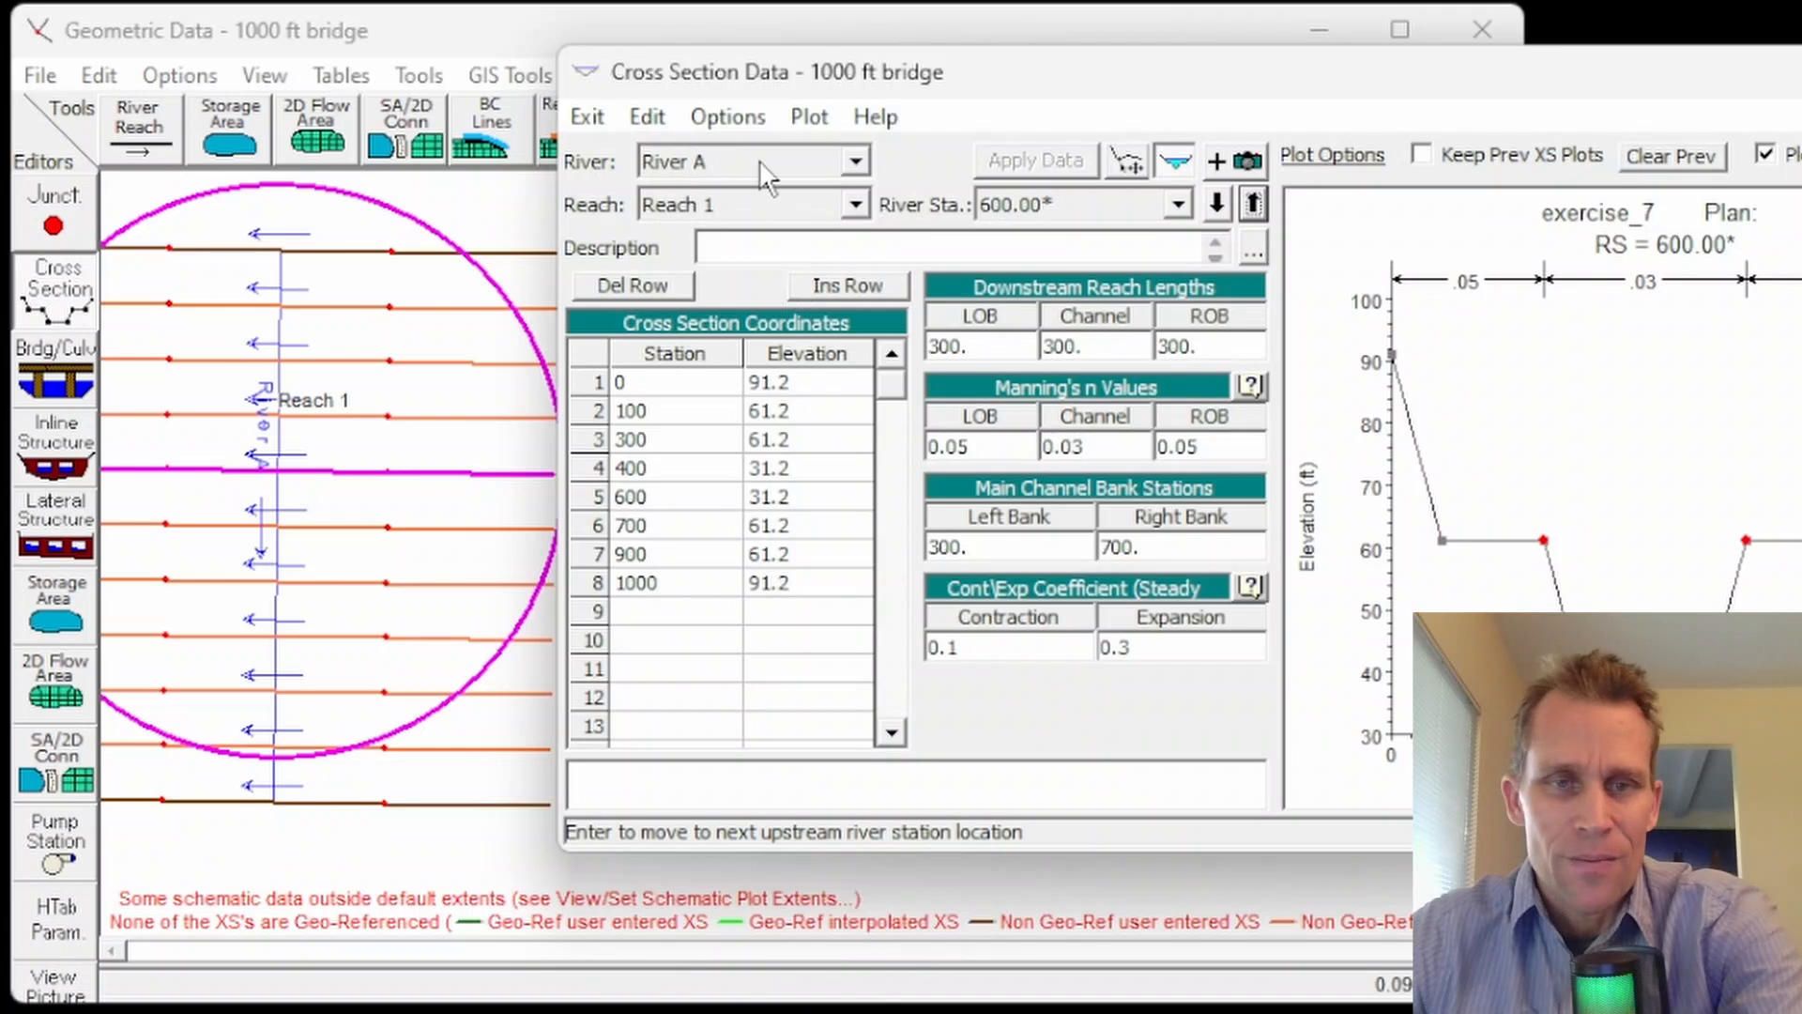
left_click(726, 117)
left_click(786, 277)
key("Return")
key("Return")
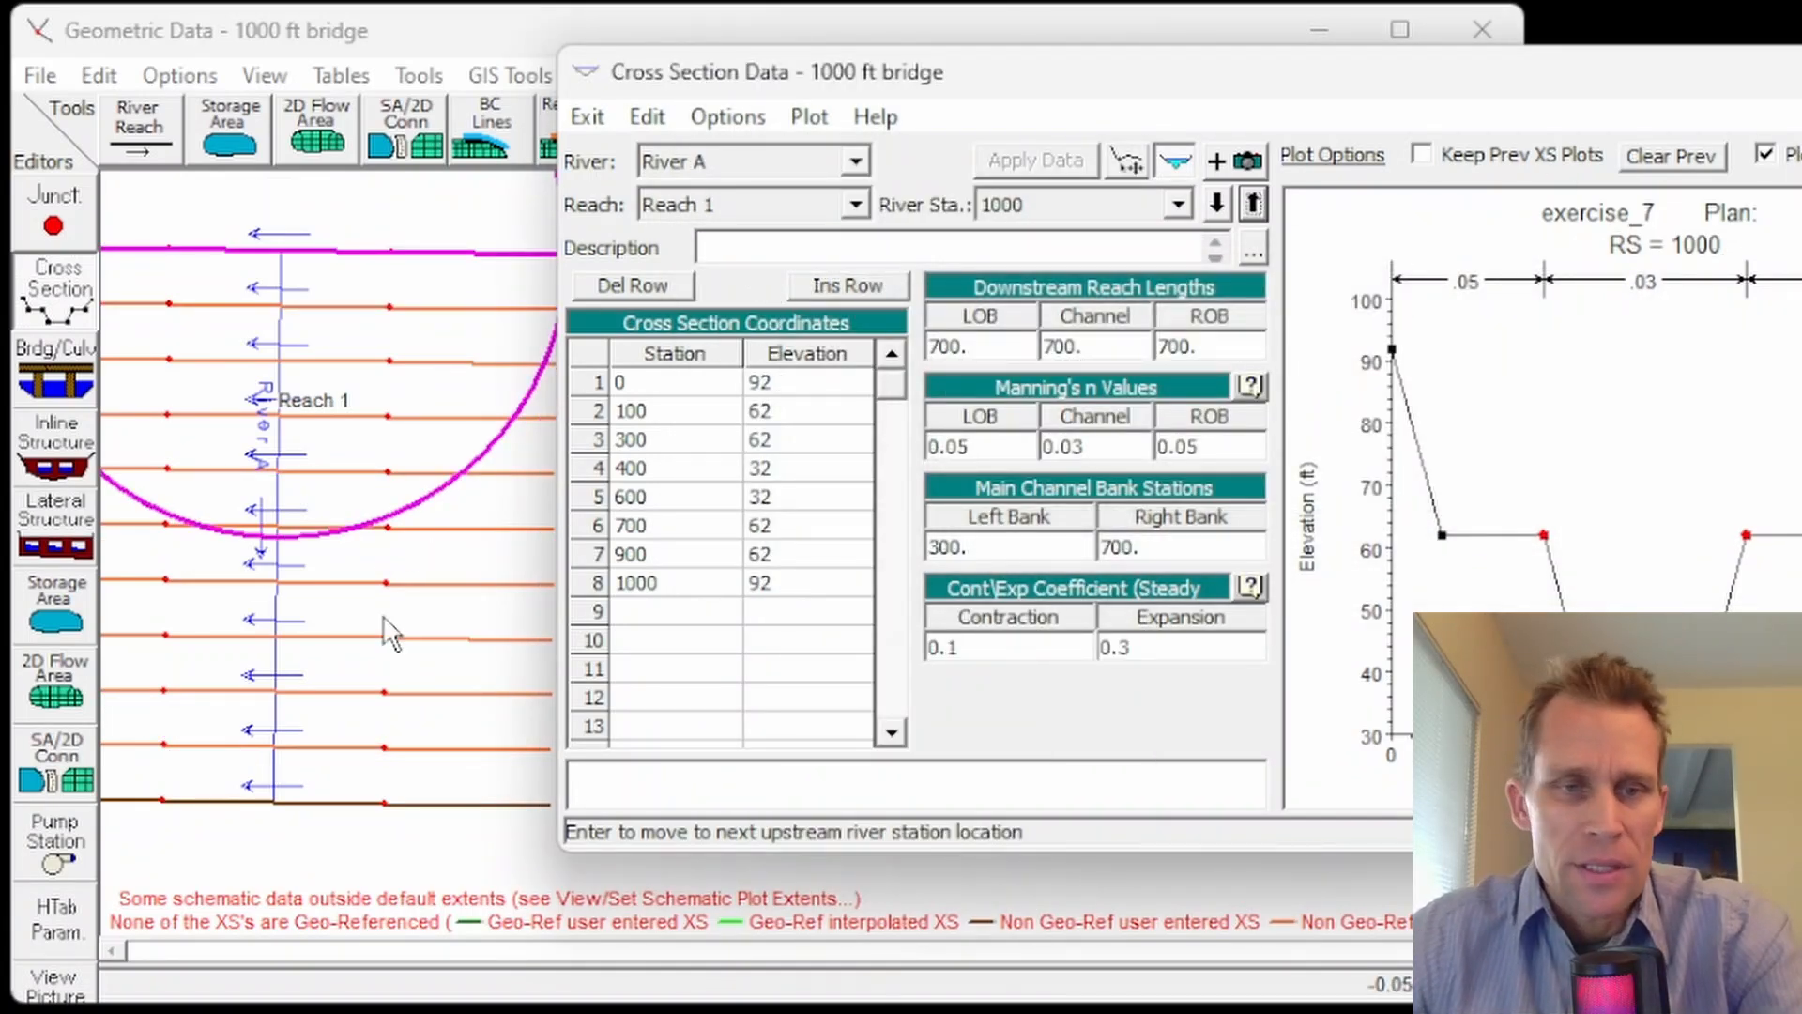
key("alt+F4")
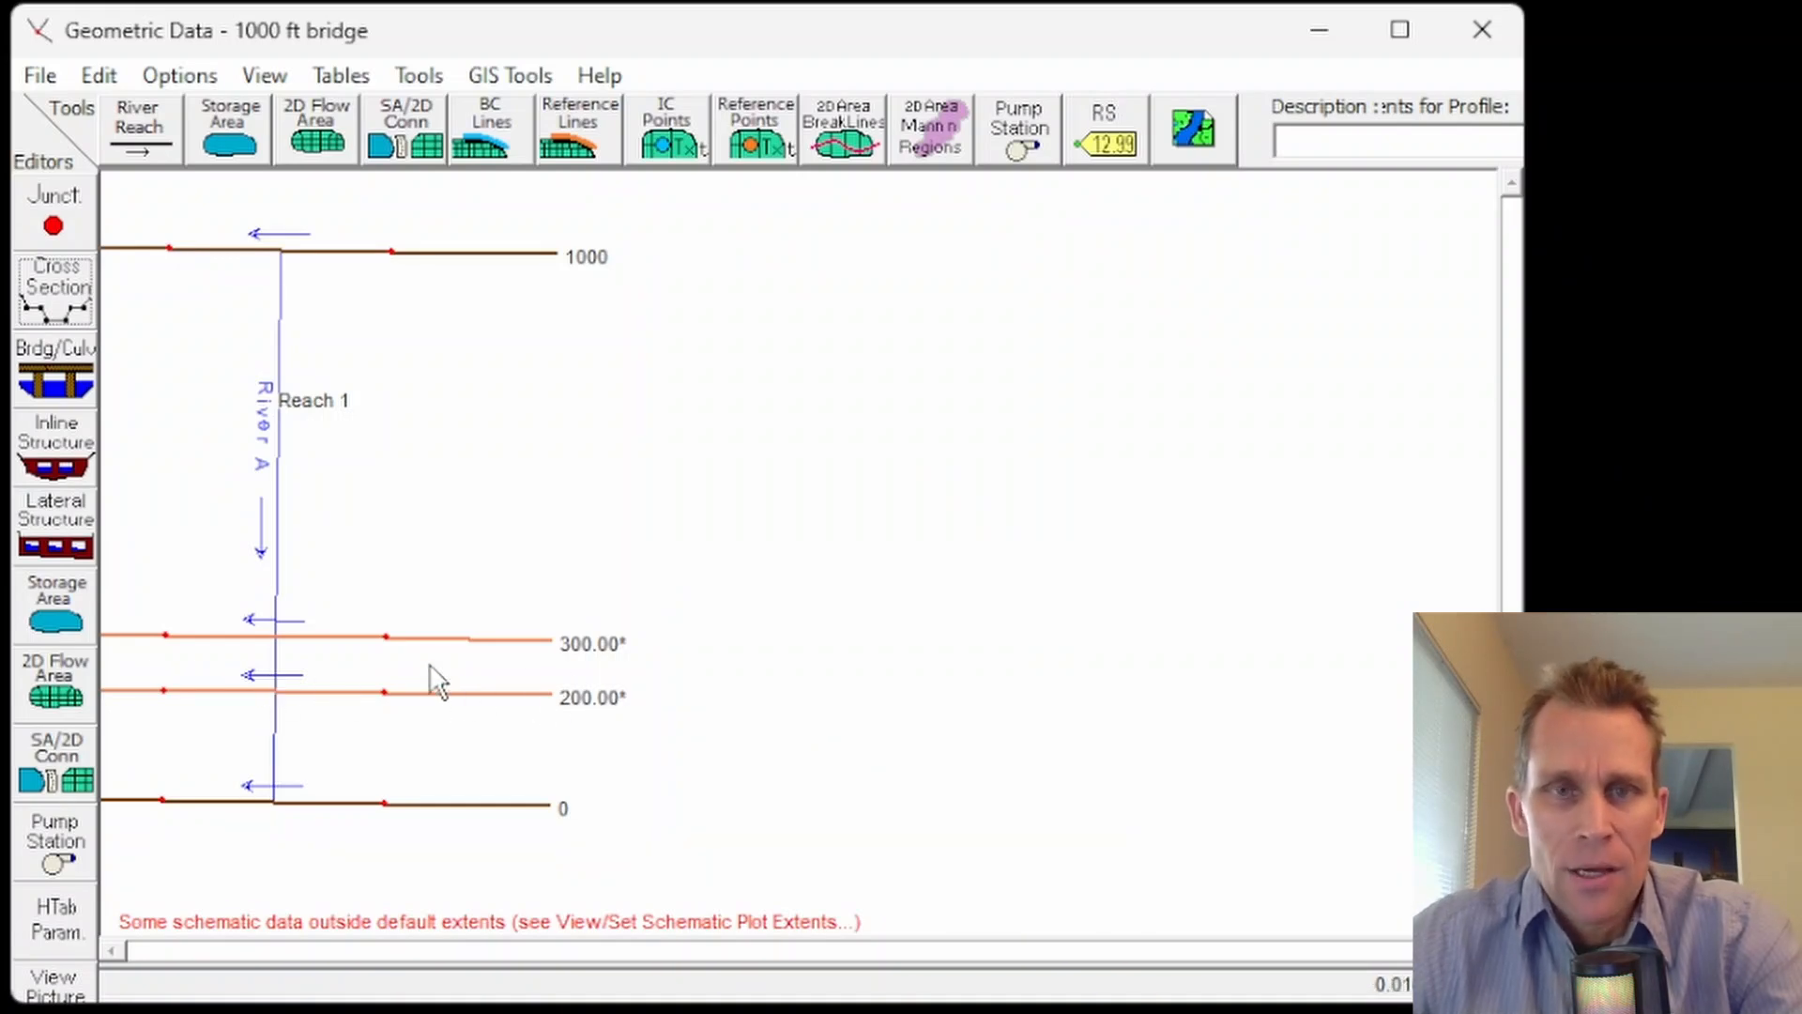
Step: Add a new bridge at river station 290 on River A, Reach 1
left_click(51, 374)
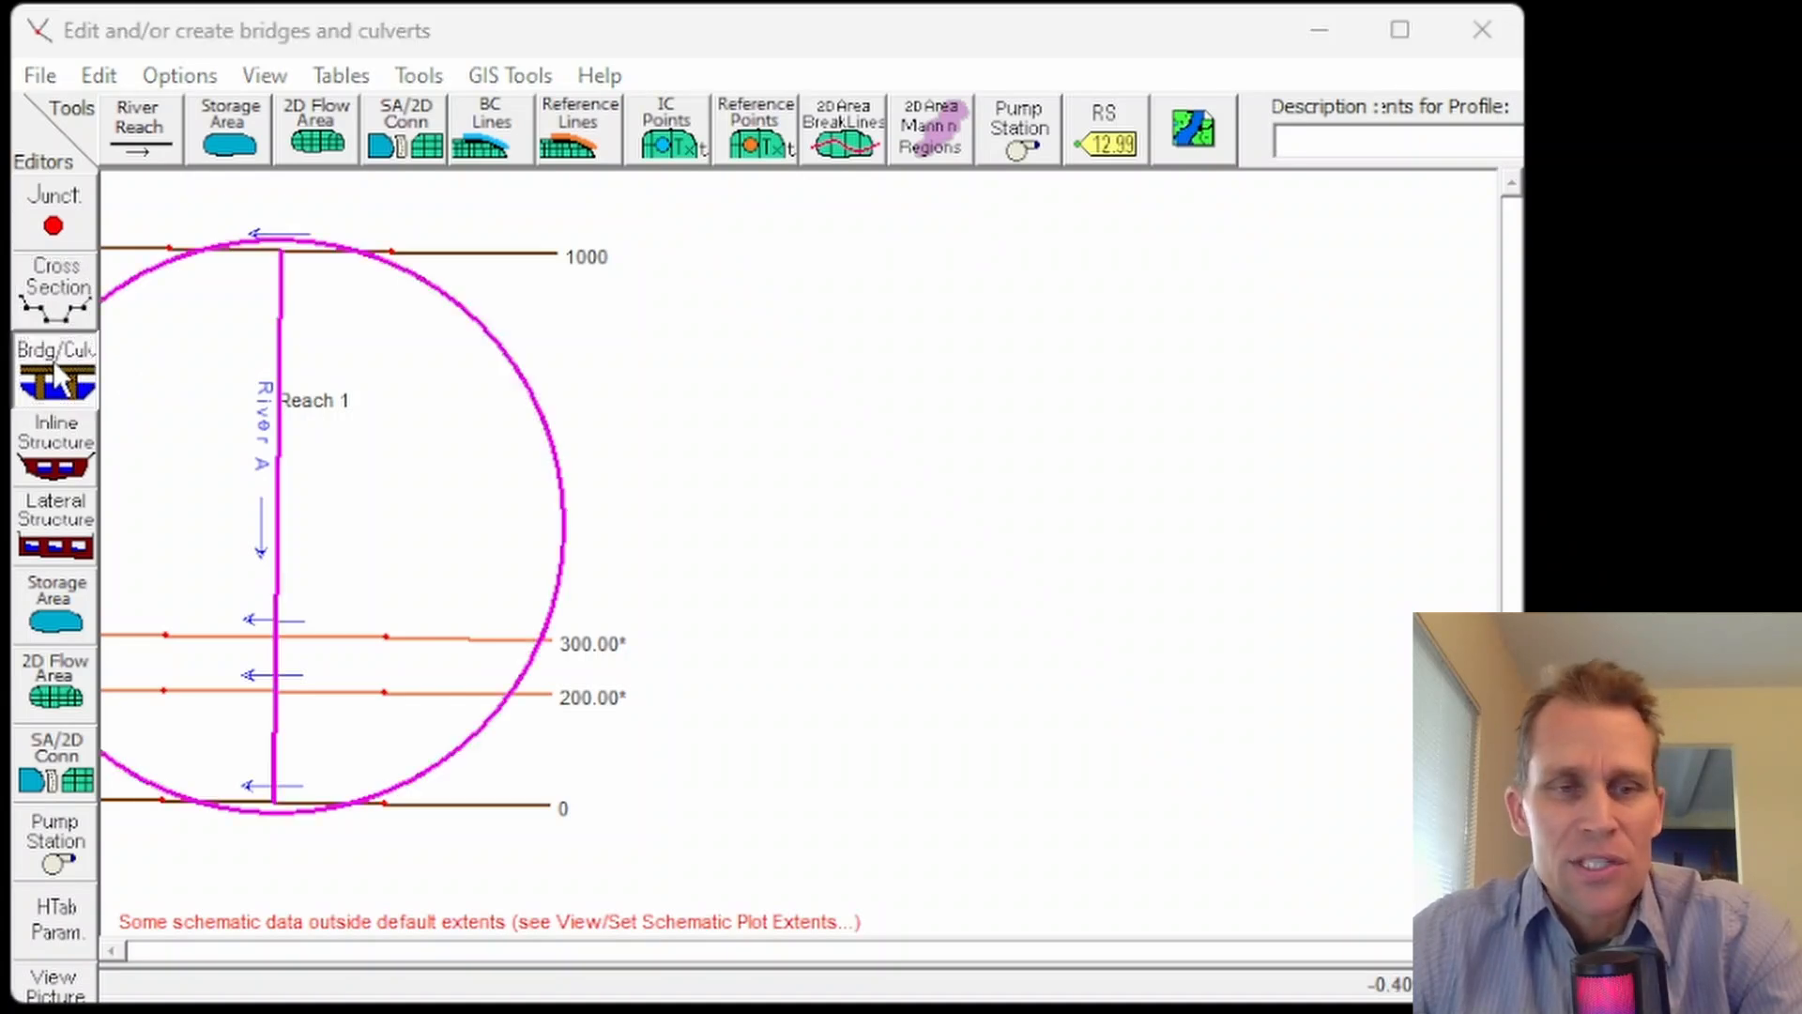
left_click_drag(799, 56, 861, 60)
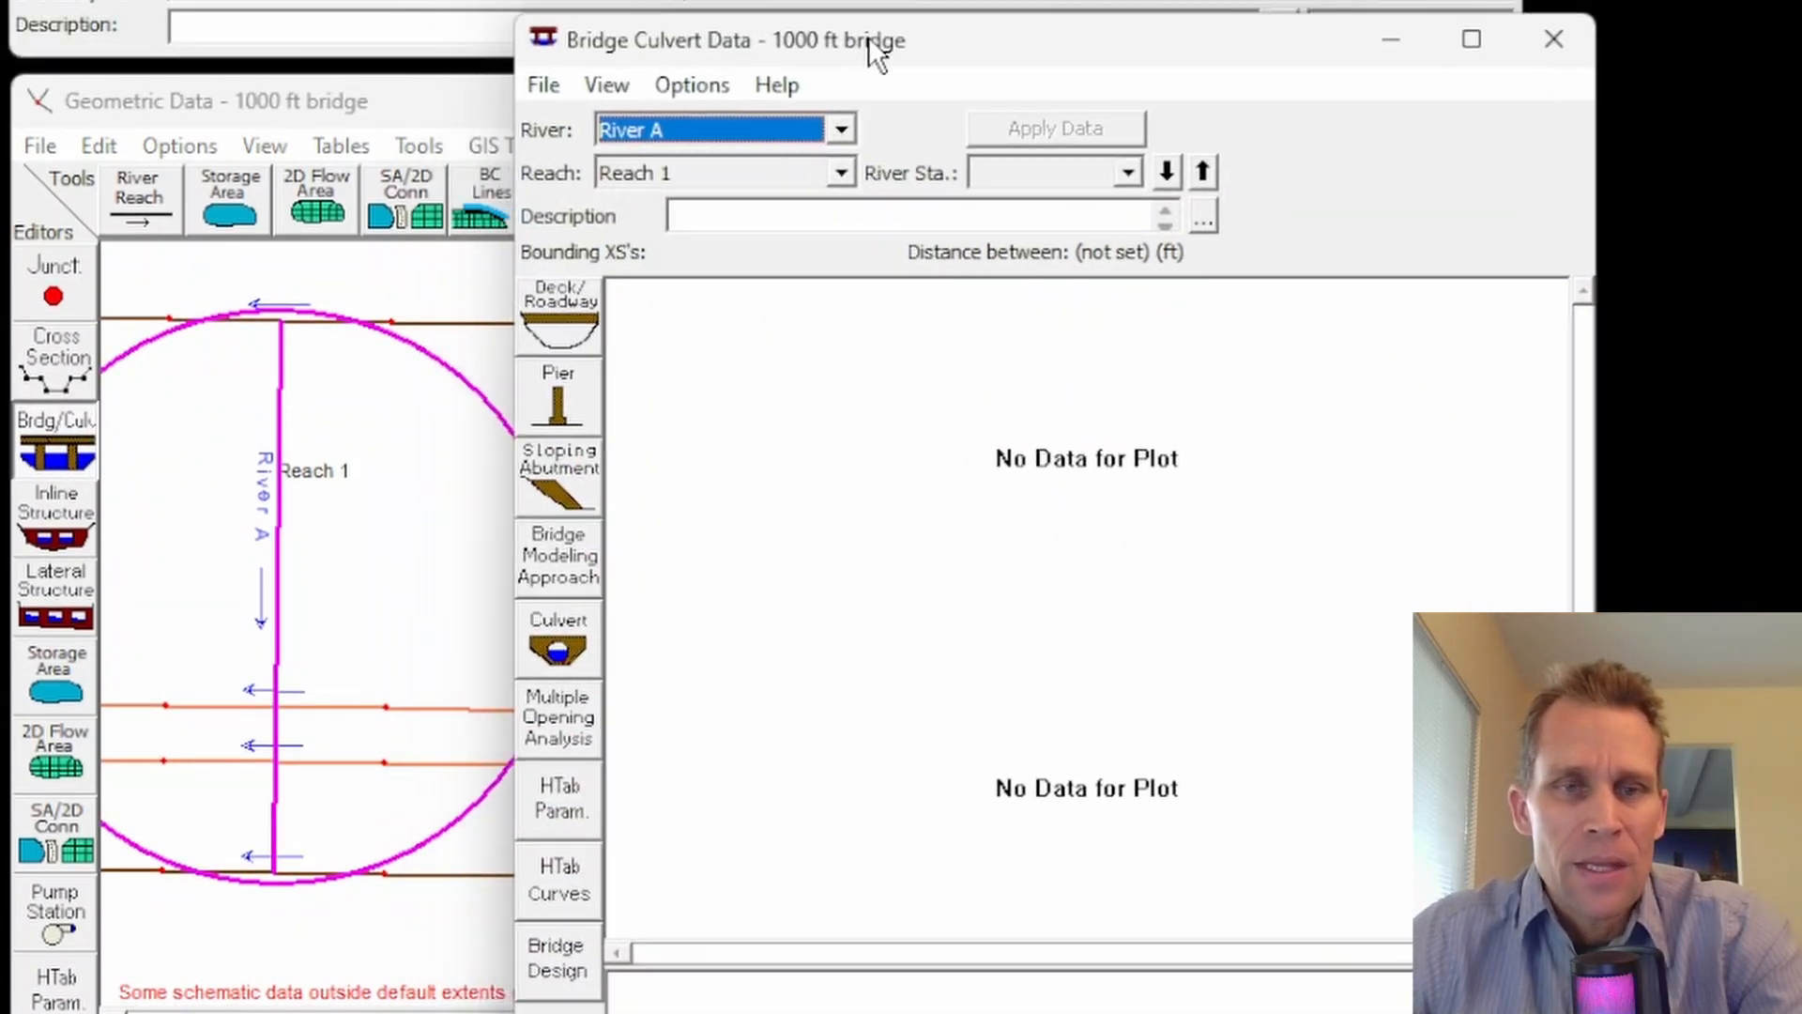
left_click(698, 89)
left_click(725, 126)
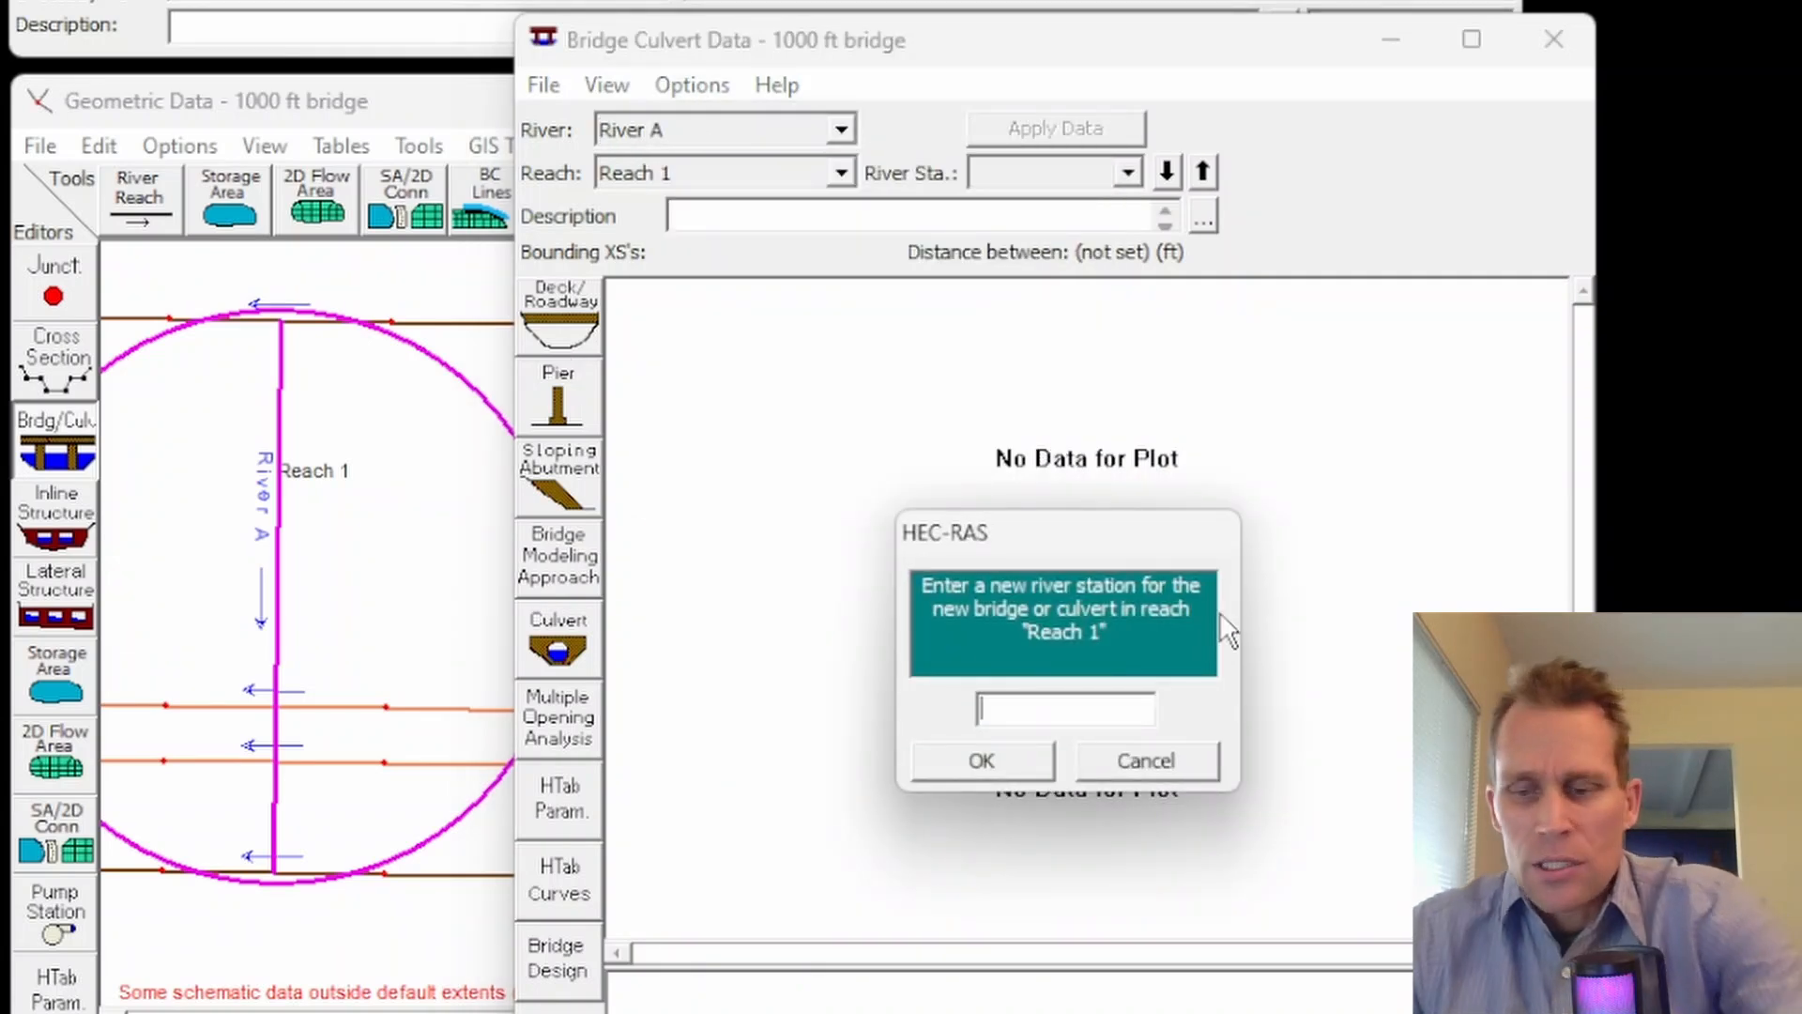
type("290")
left_click(1012, 759)
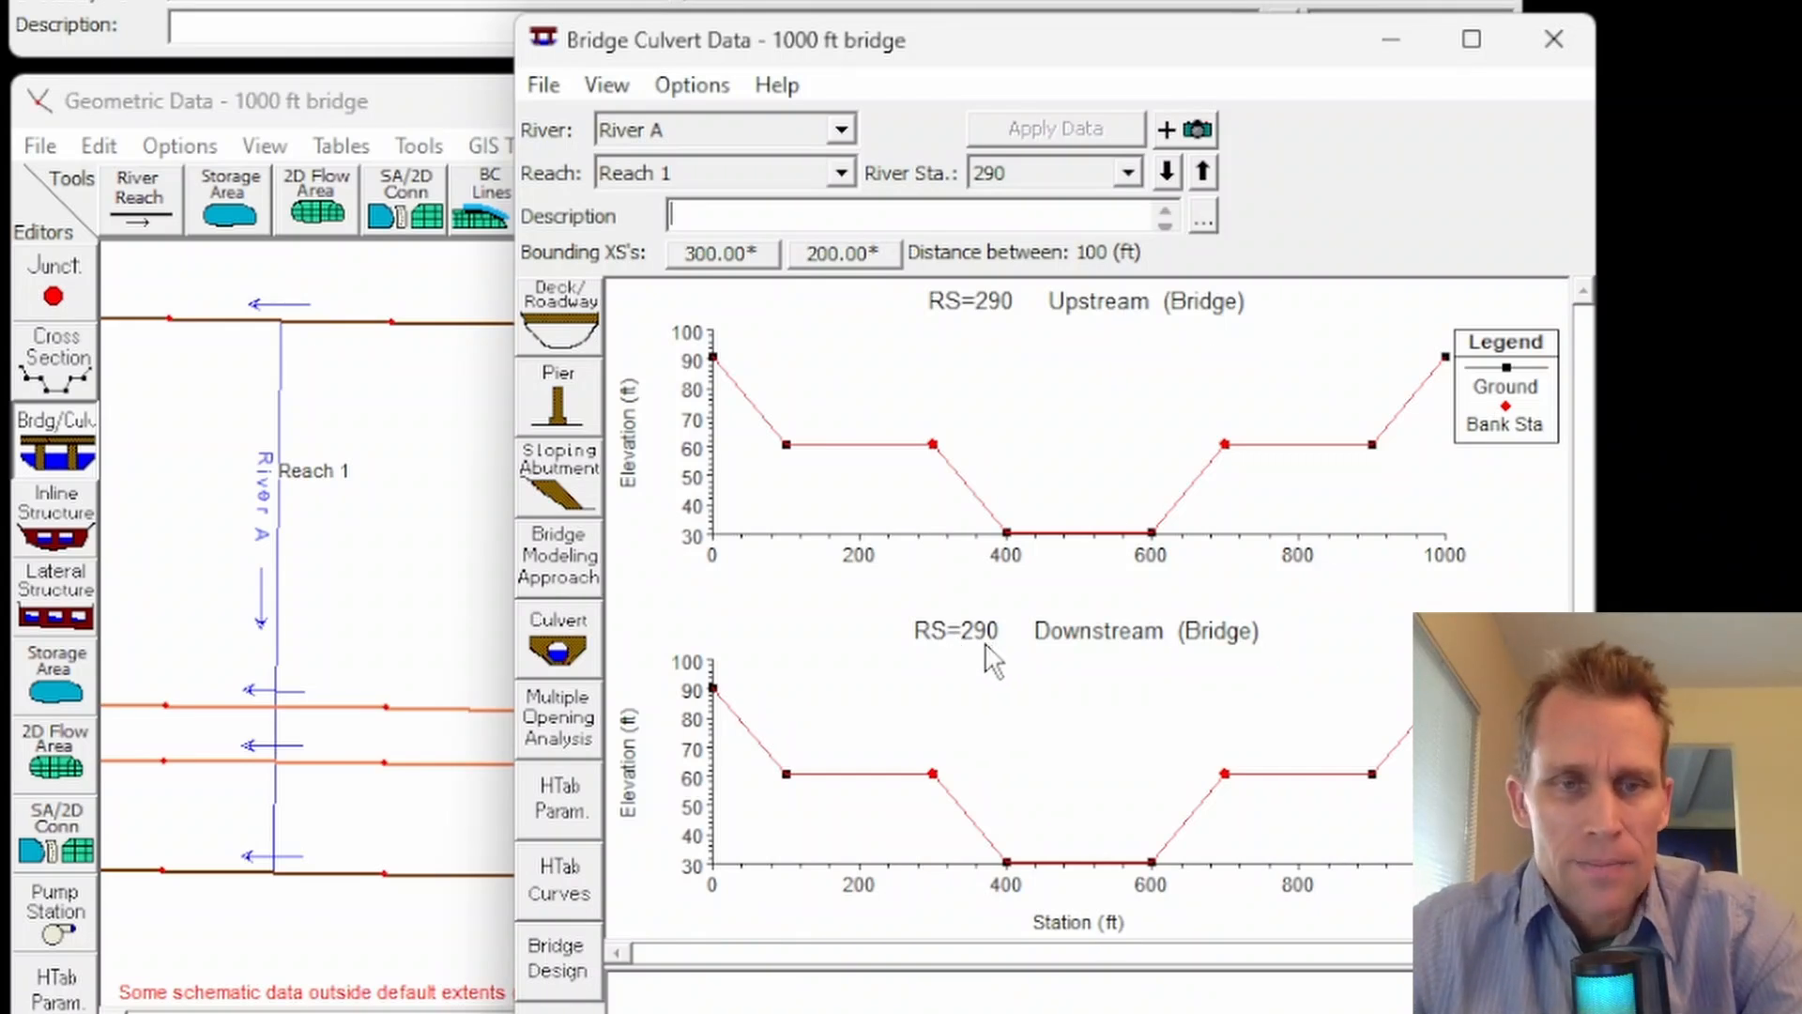
Step: Set the bridge deck's distance from the upstream cross section to 10 ft and its width to 80 ft
left_click(561, 330)
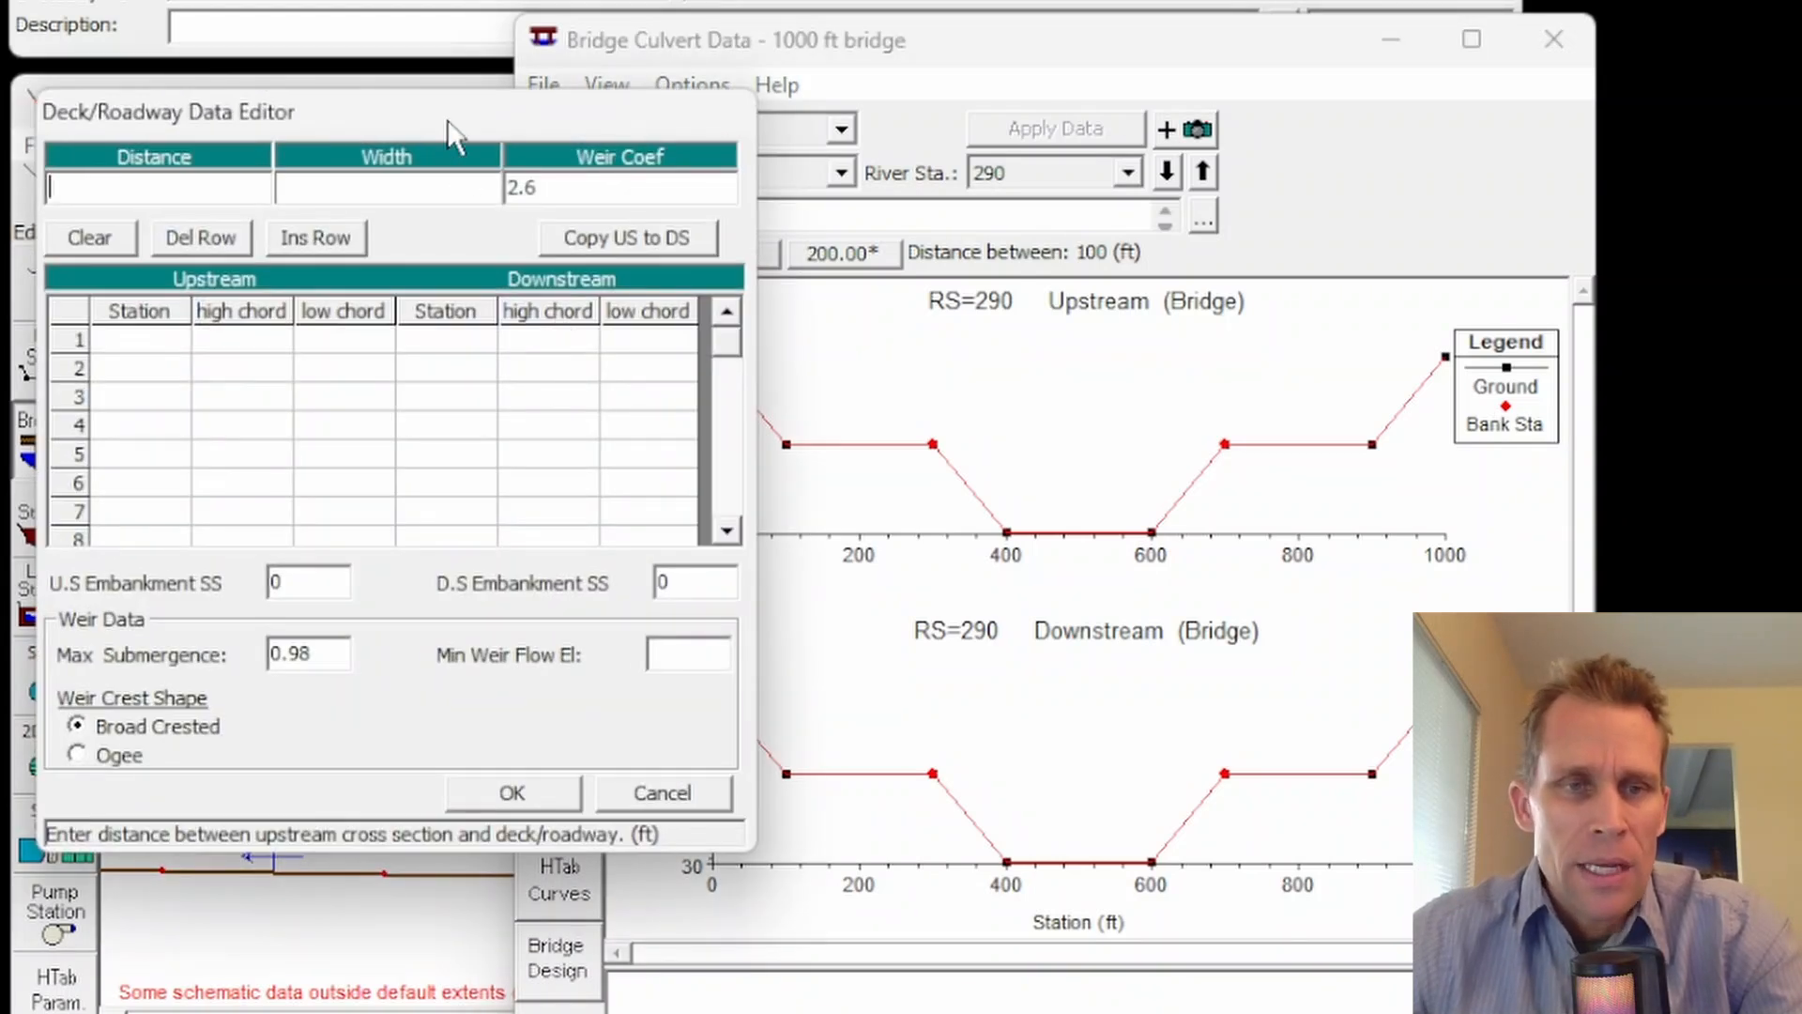
left_click_drag(448, 136, 1460, 44)
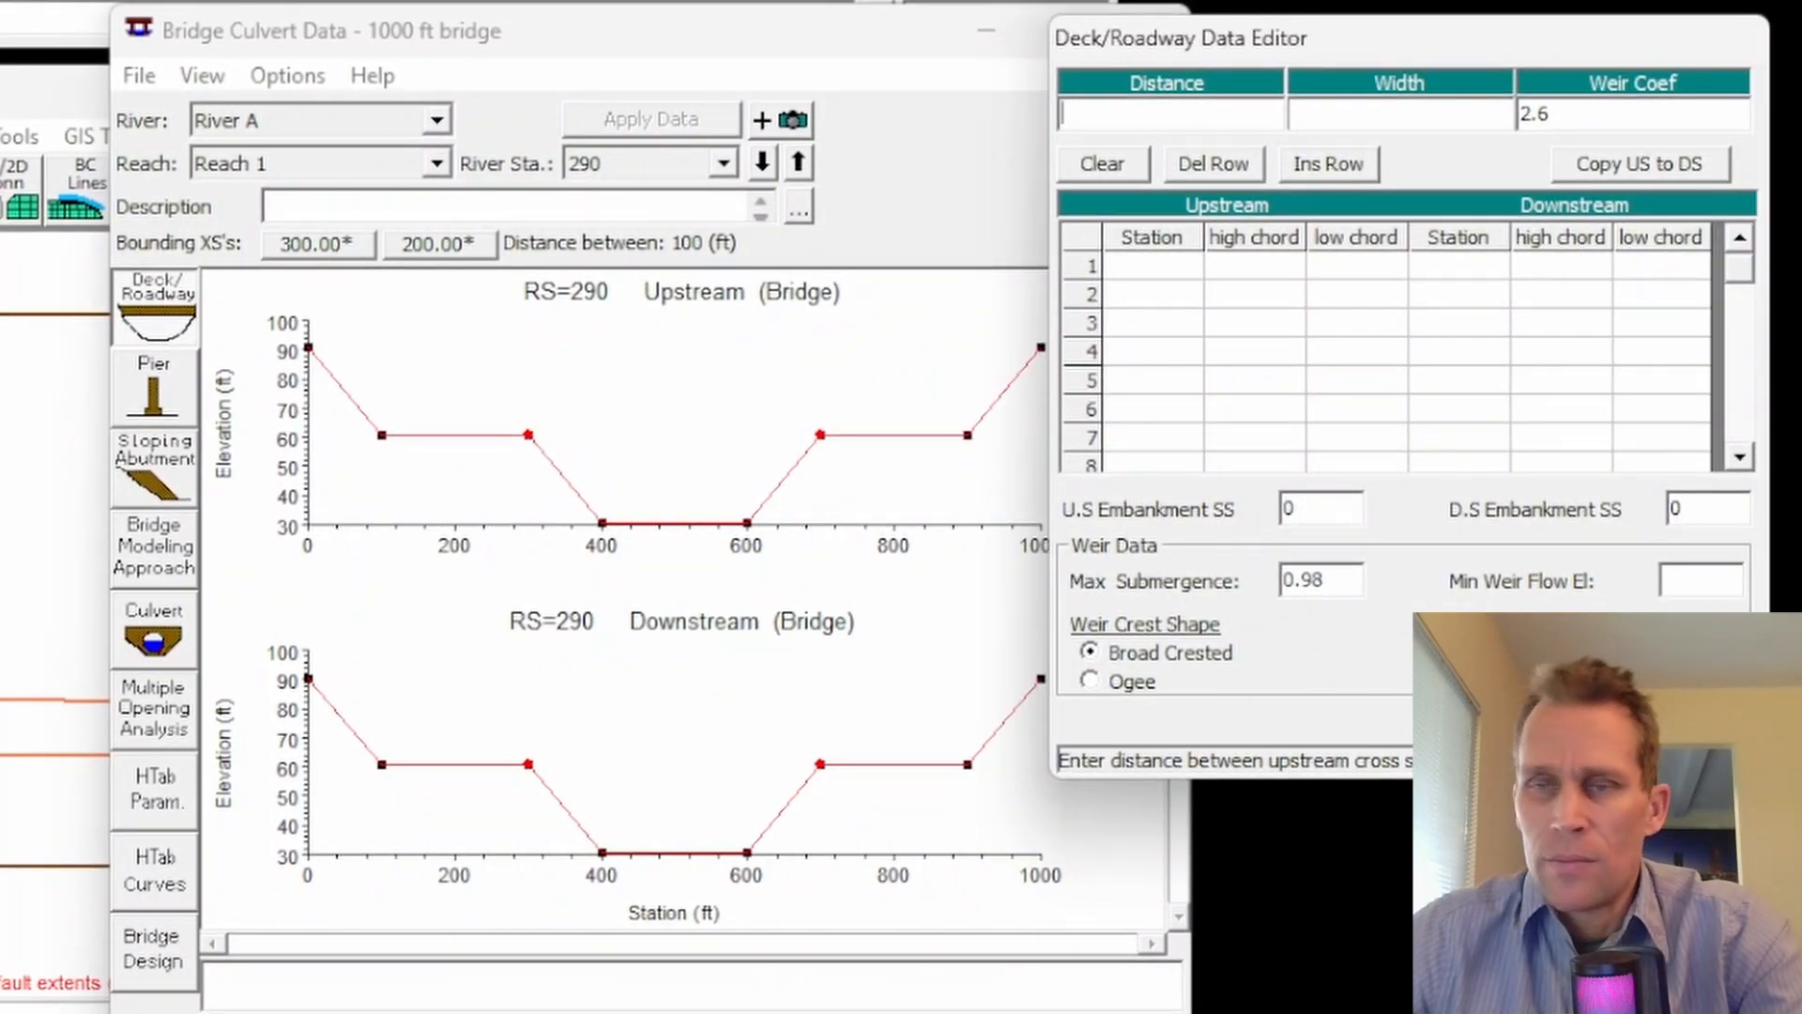
type("10")
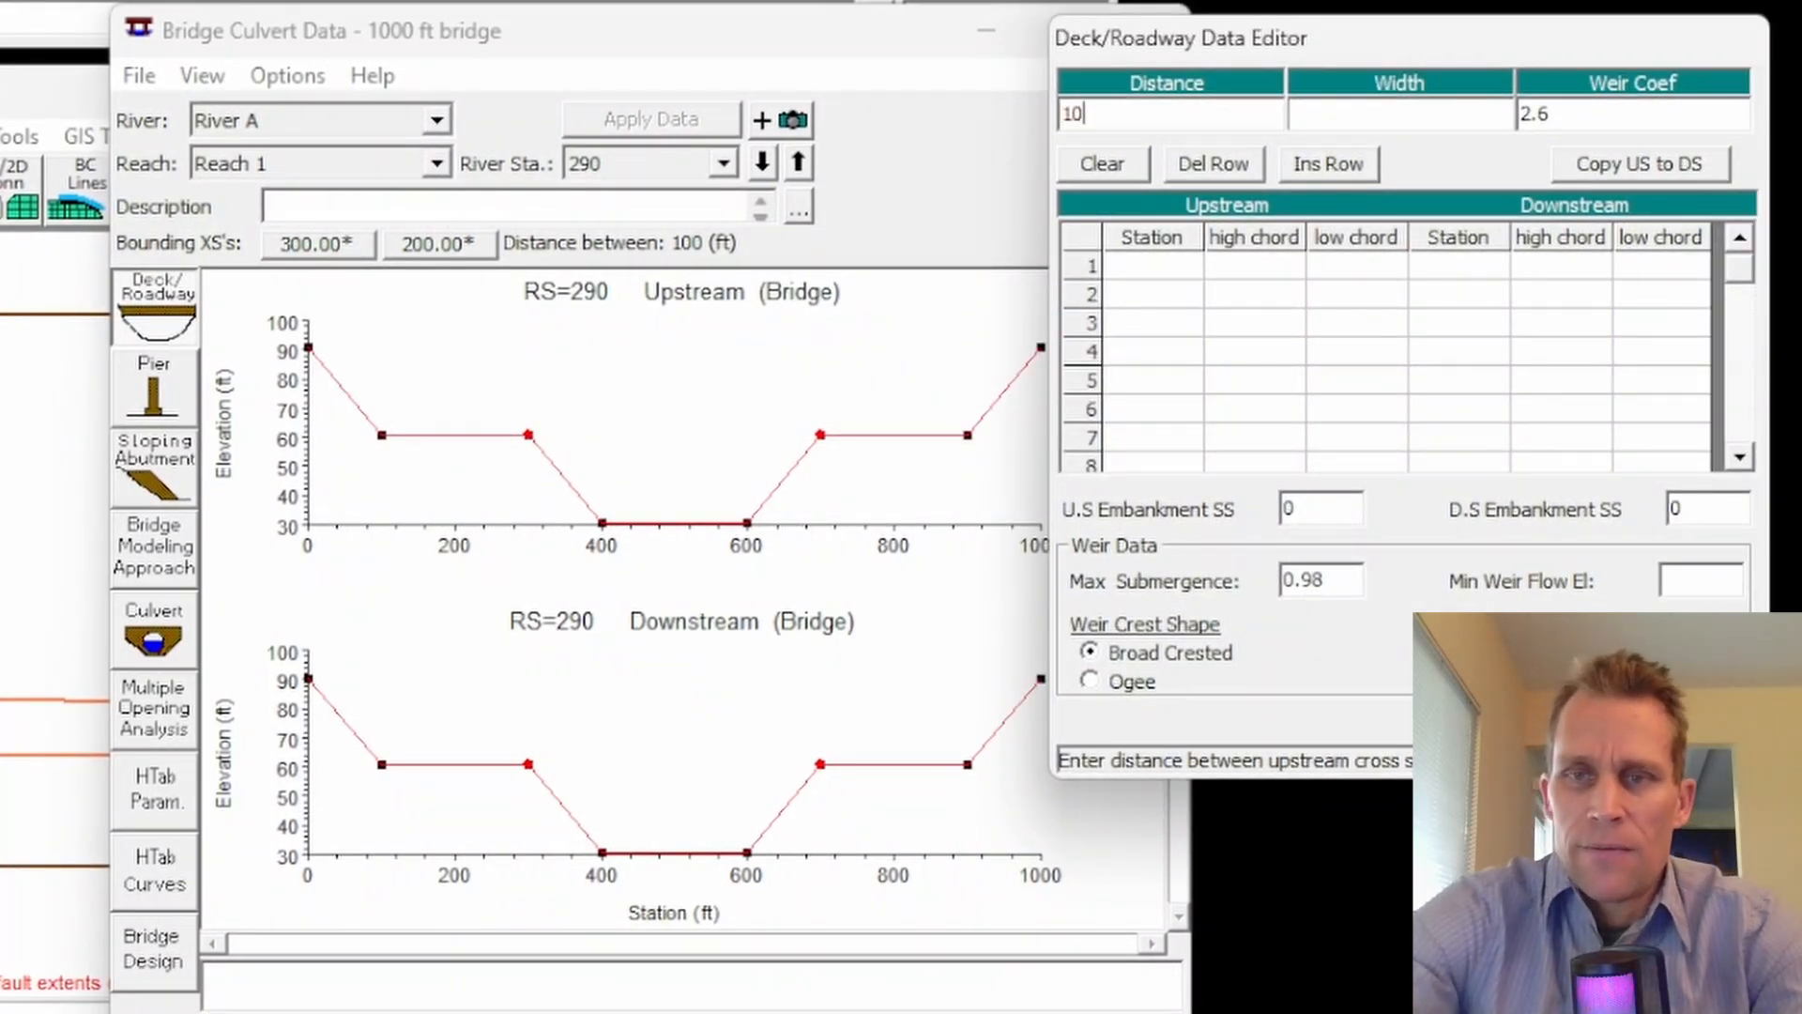
key("Tab")
type("80")
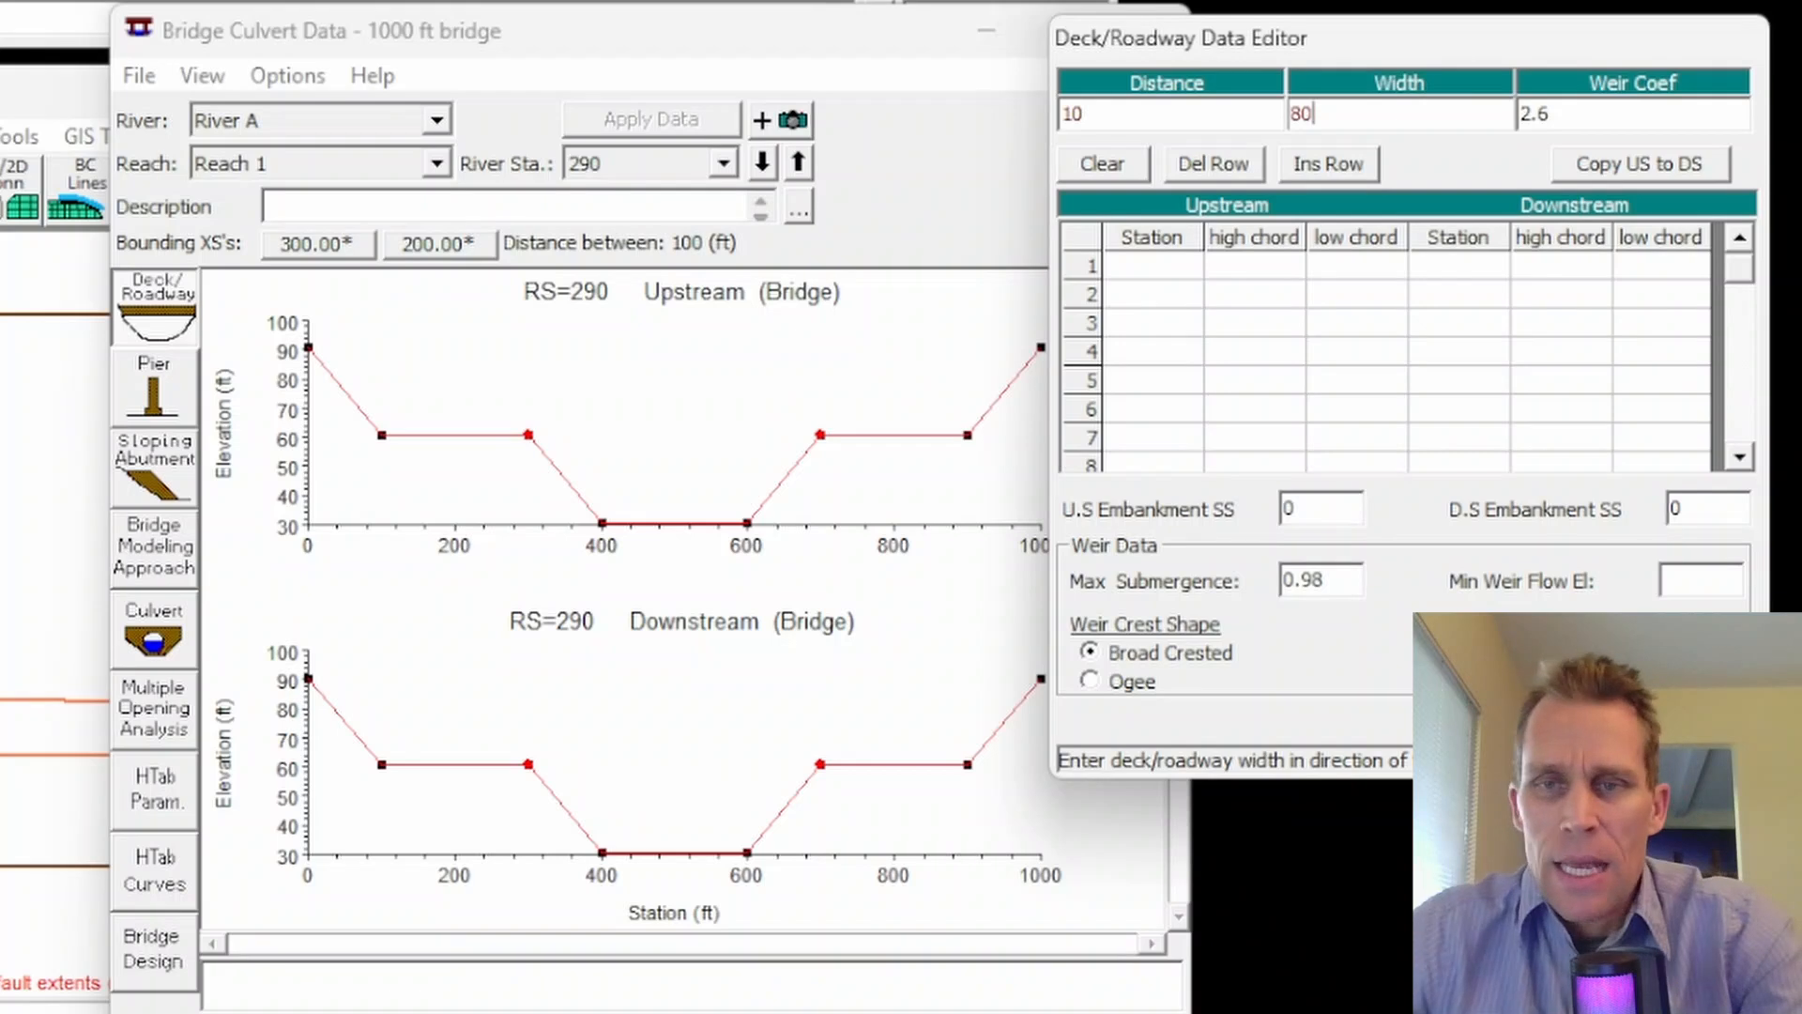
left_click_drag(1207, 128, 975, 113)
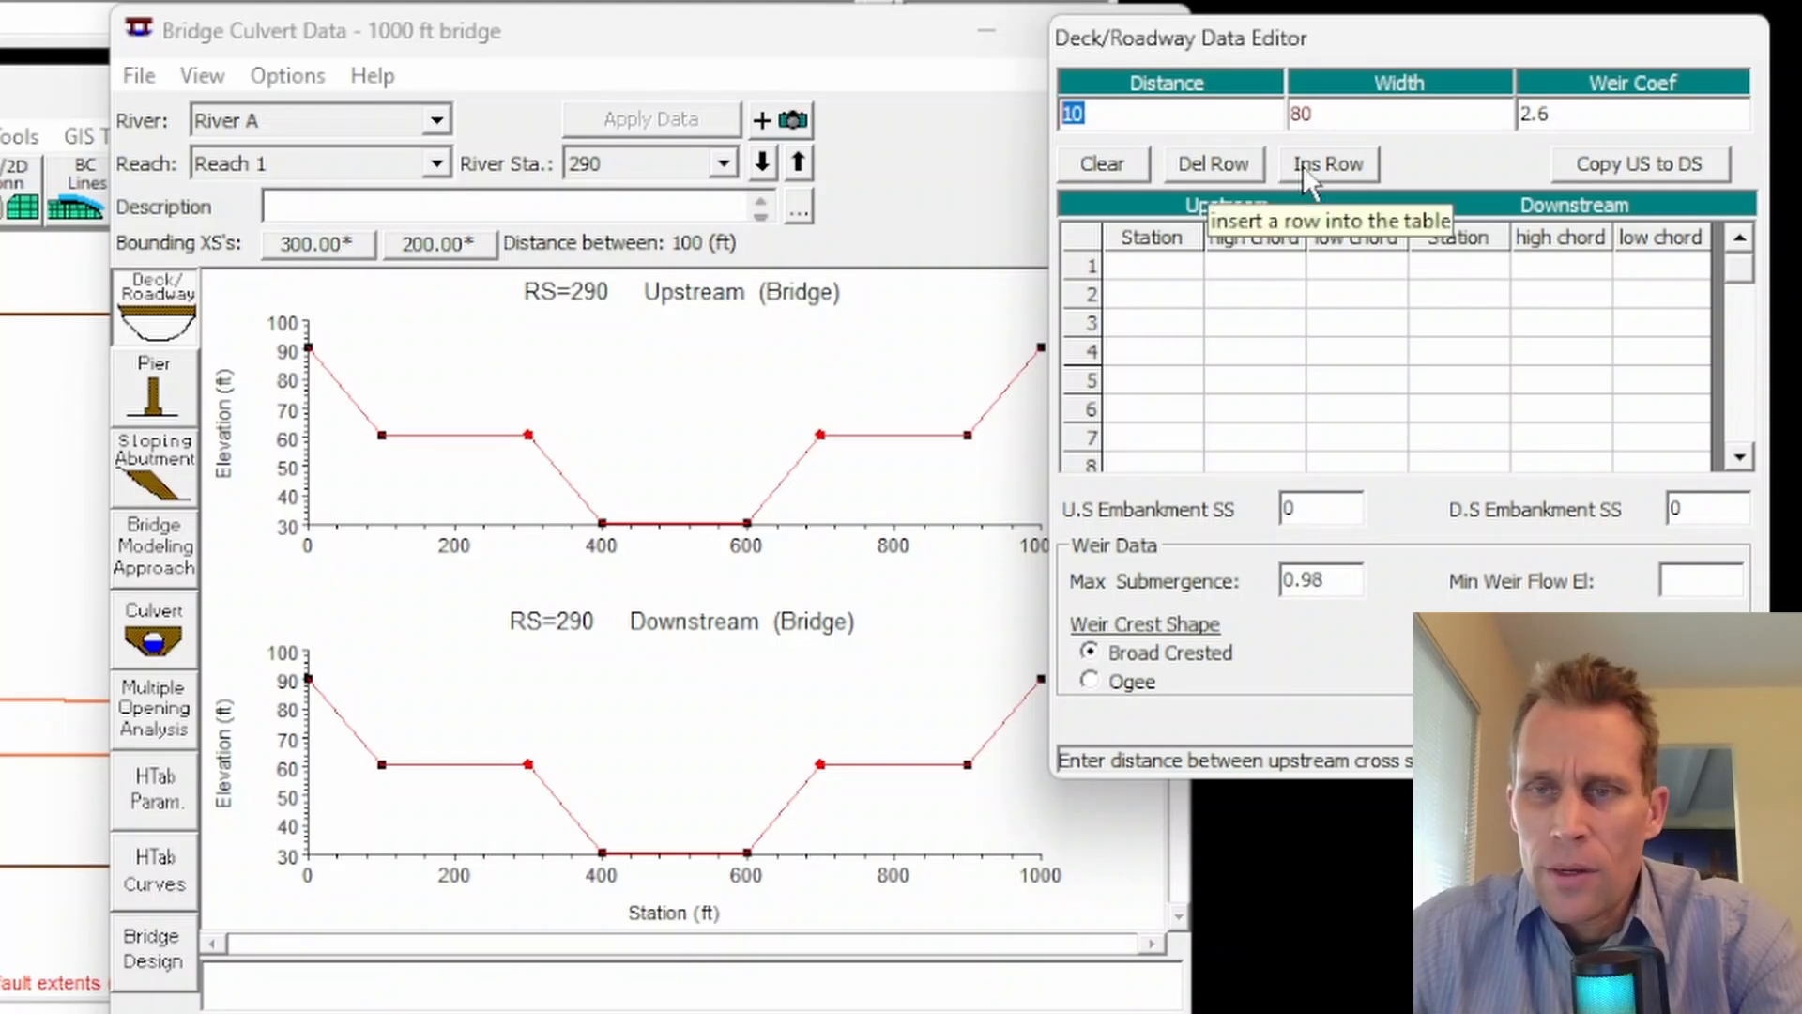
Step: Enter the first upstream deck point at station 0 with high chord 94 and low chord 0
left_click(1191, 269)
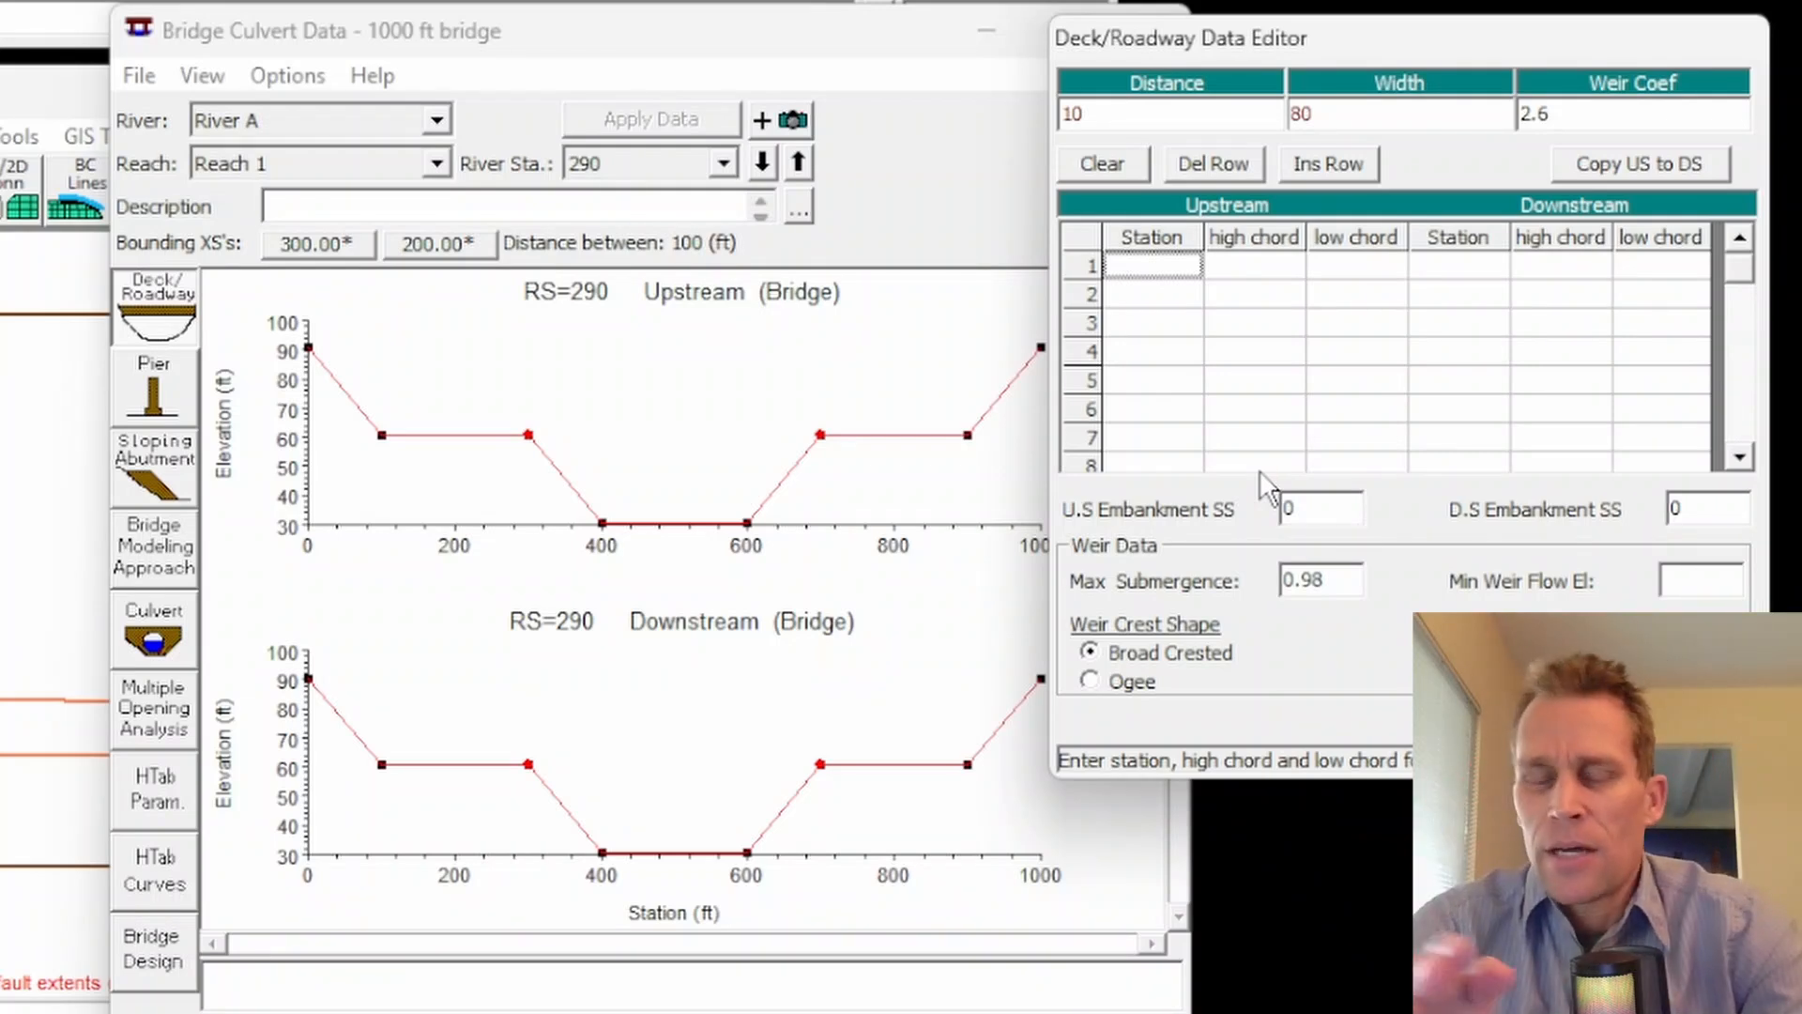
type("0")
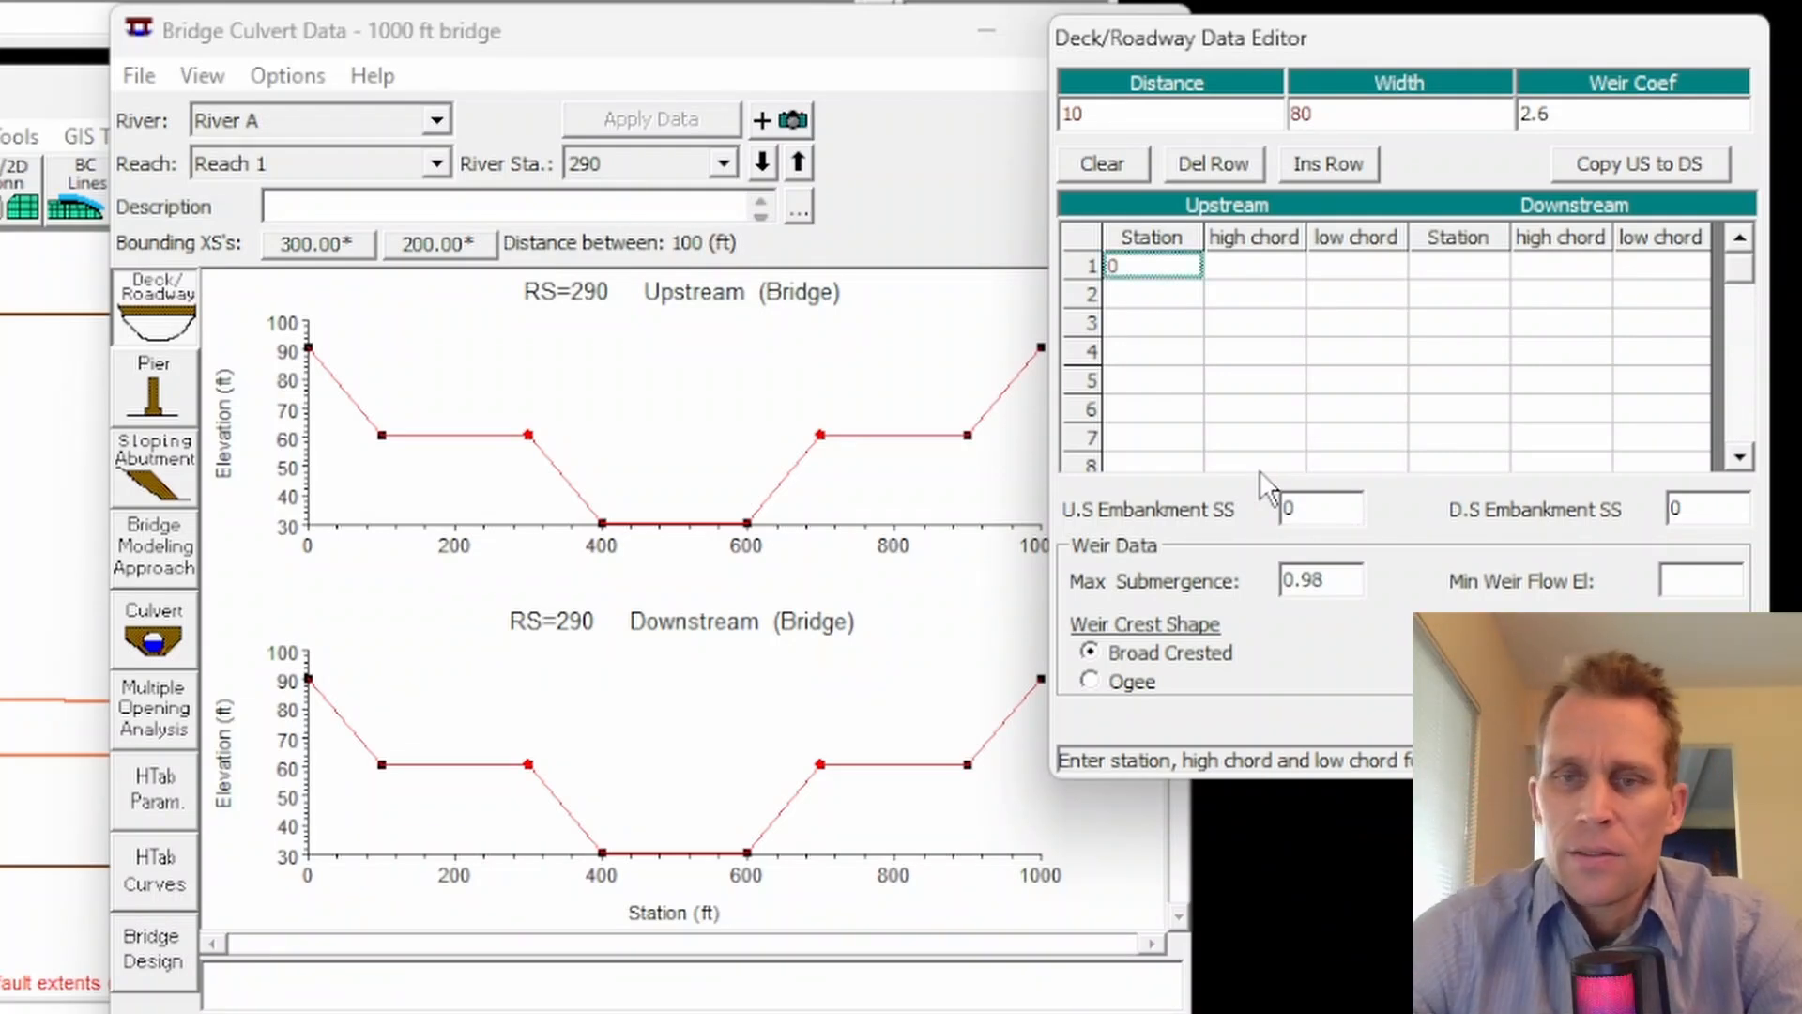
left_click(1288, 502)
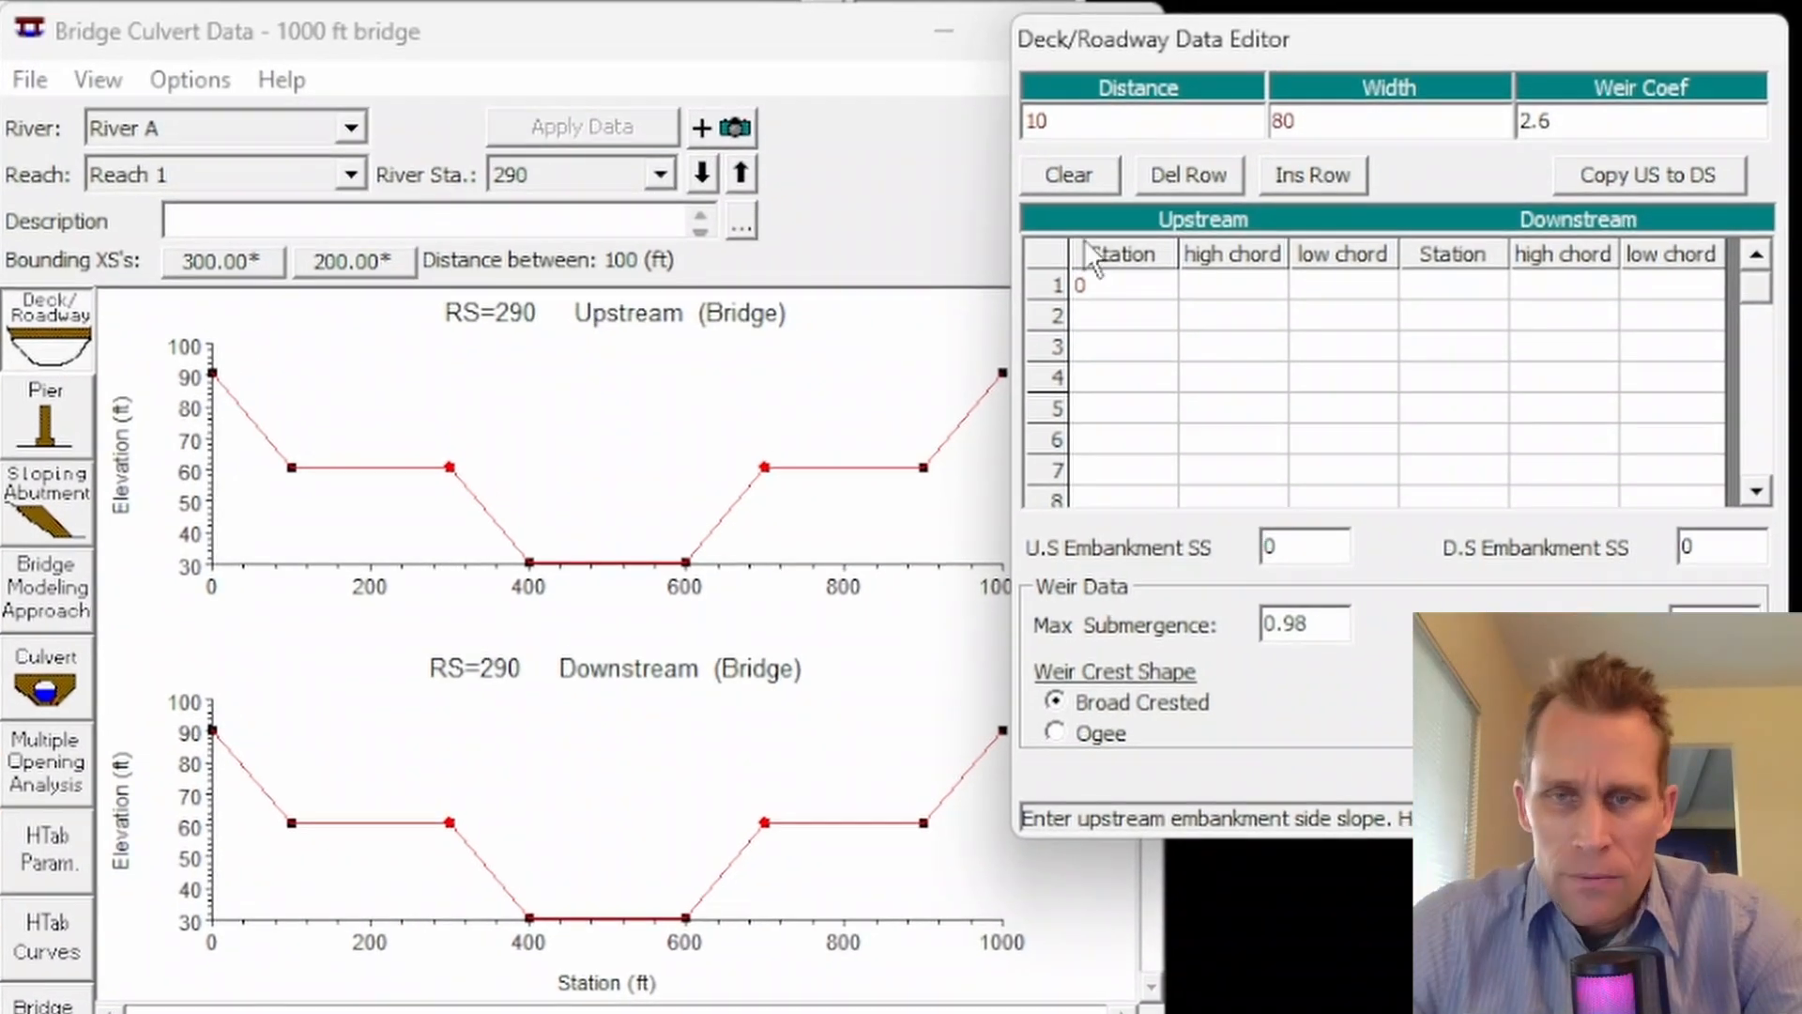
left_click(1201, 277)
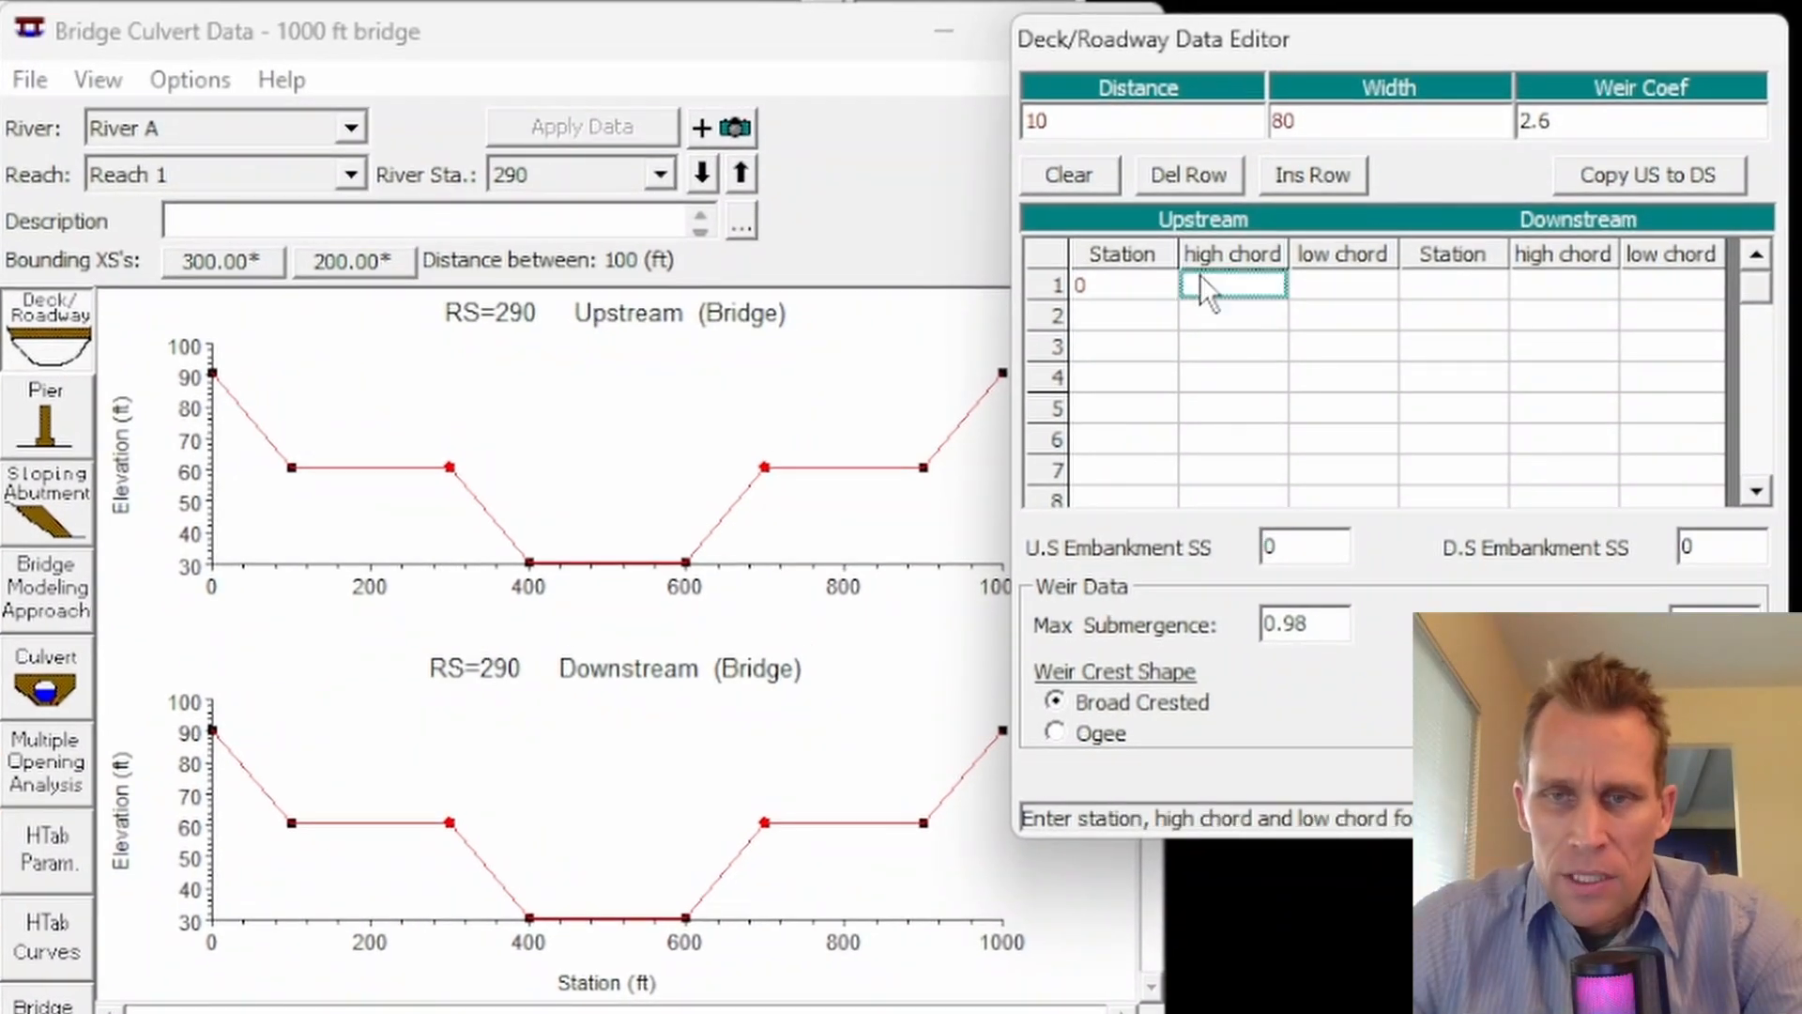
type("95")
key("Tab")
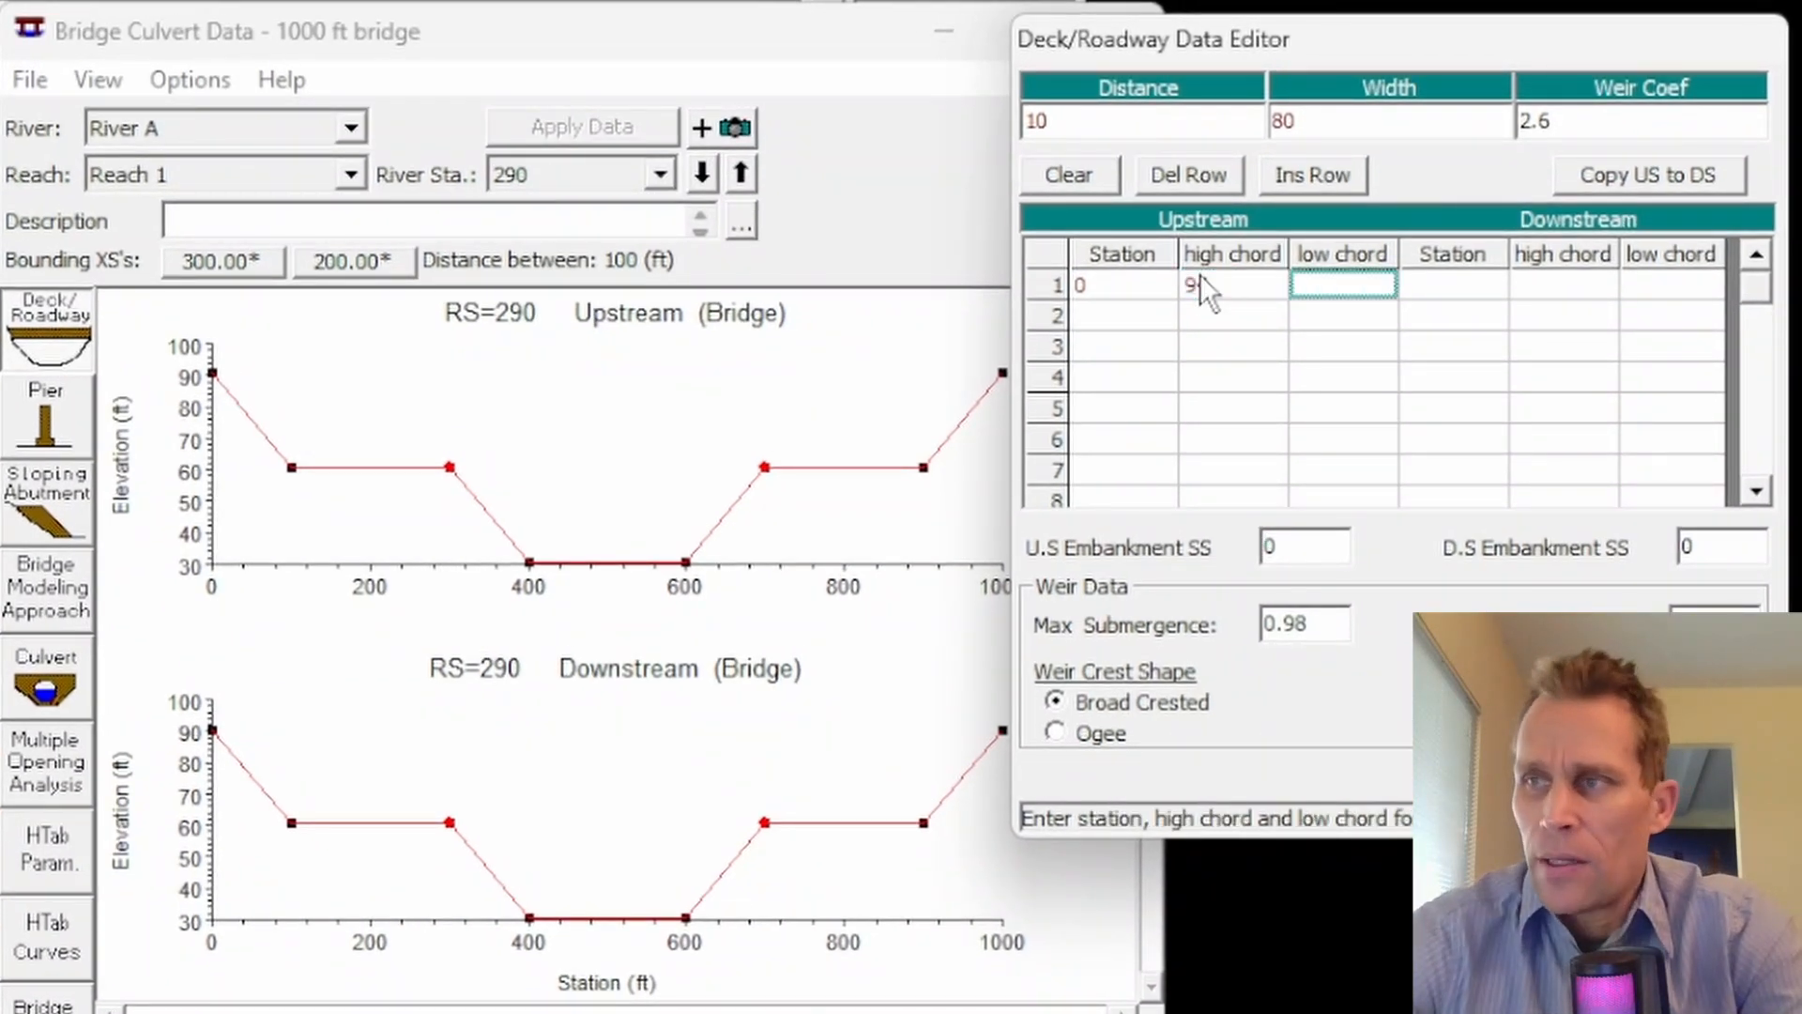
type("0")
key("Tab")
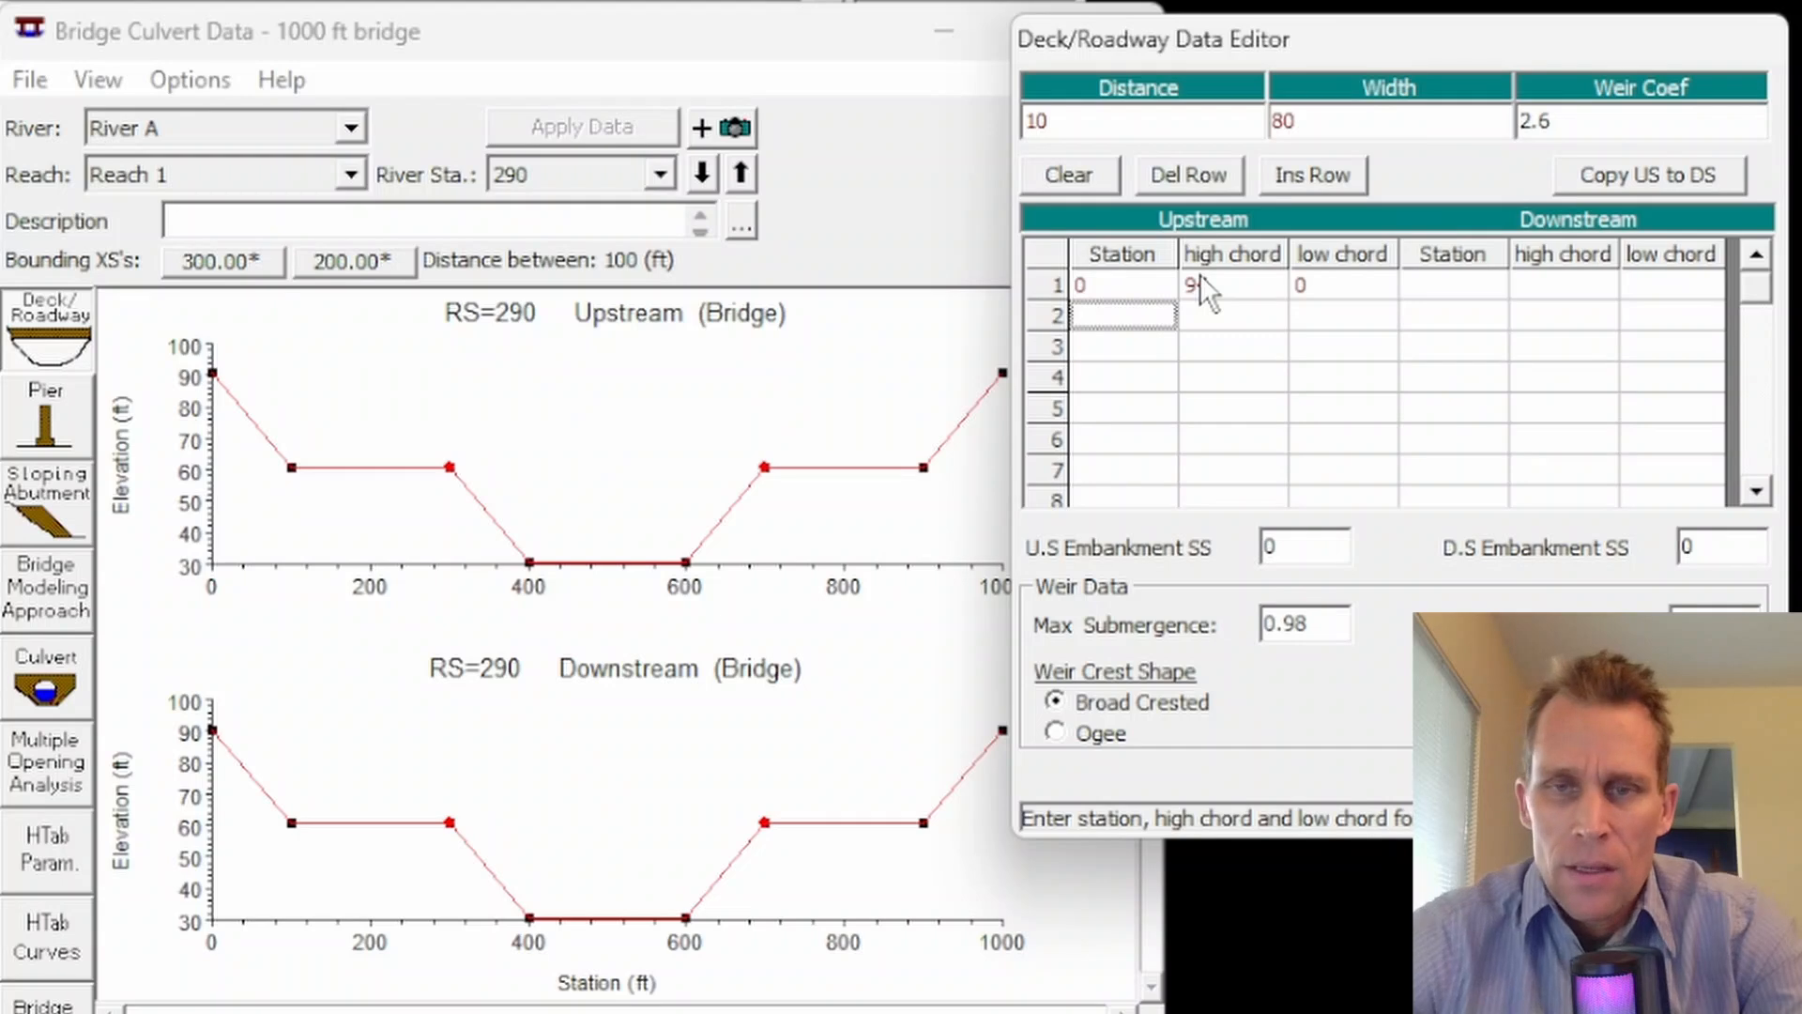
Step: Enter the second upstream deck point at station 100 with high chord 94 and low chord 86
type("100")
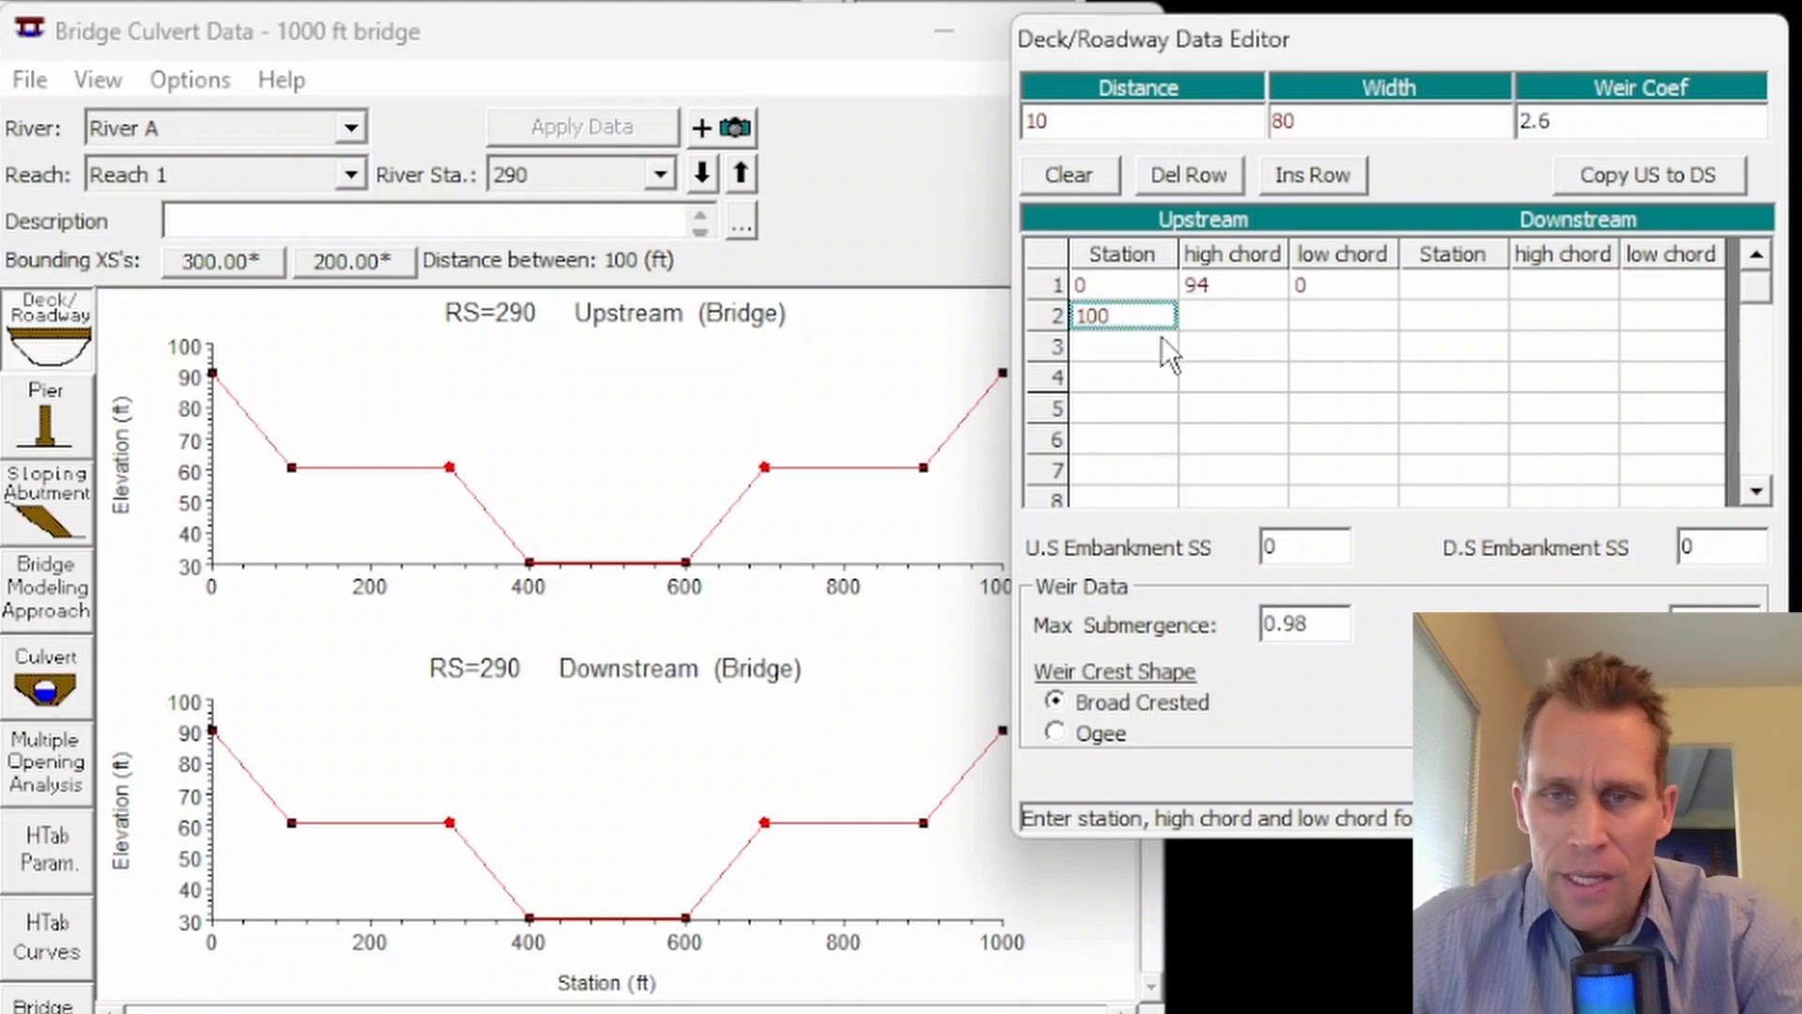
key("Tab")
type("94")
key("Tab")
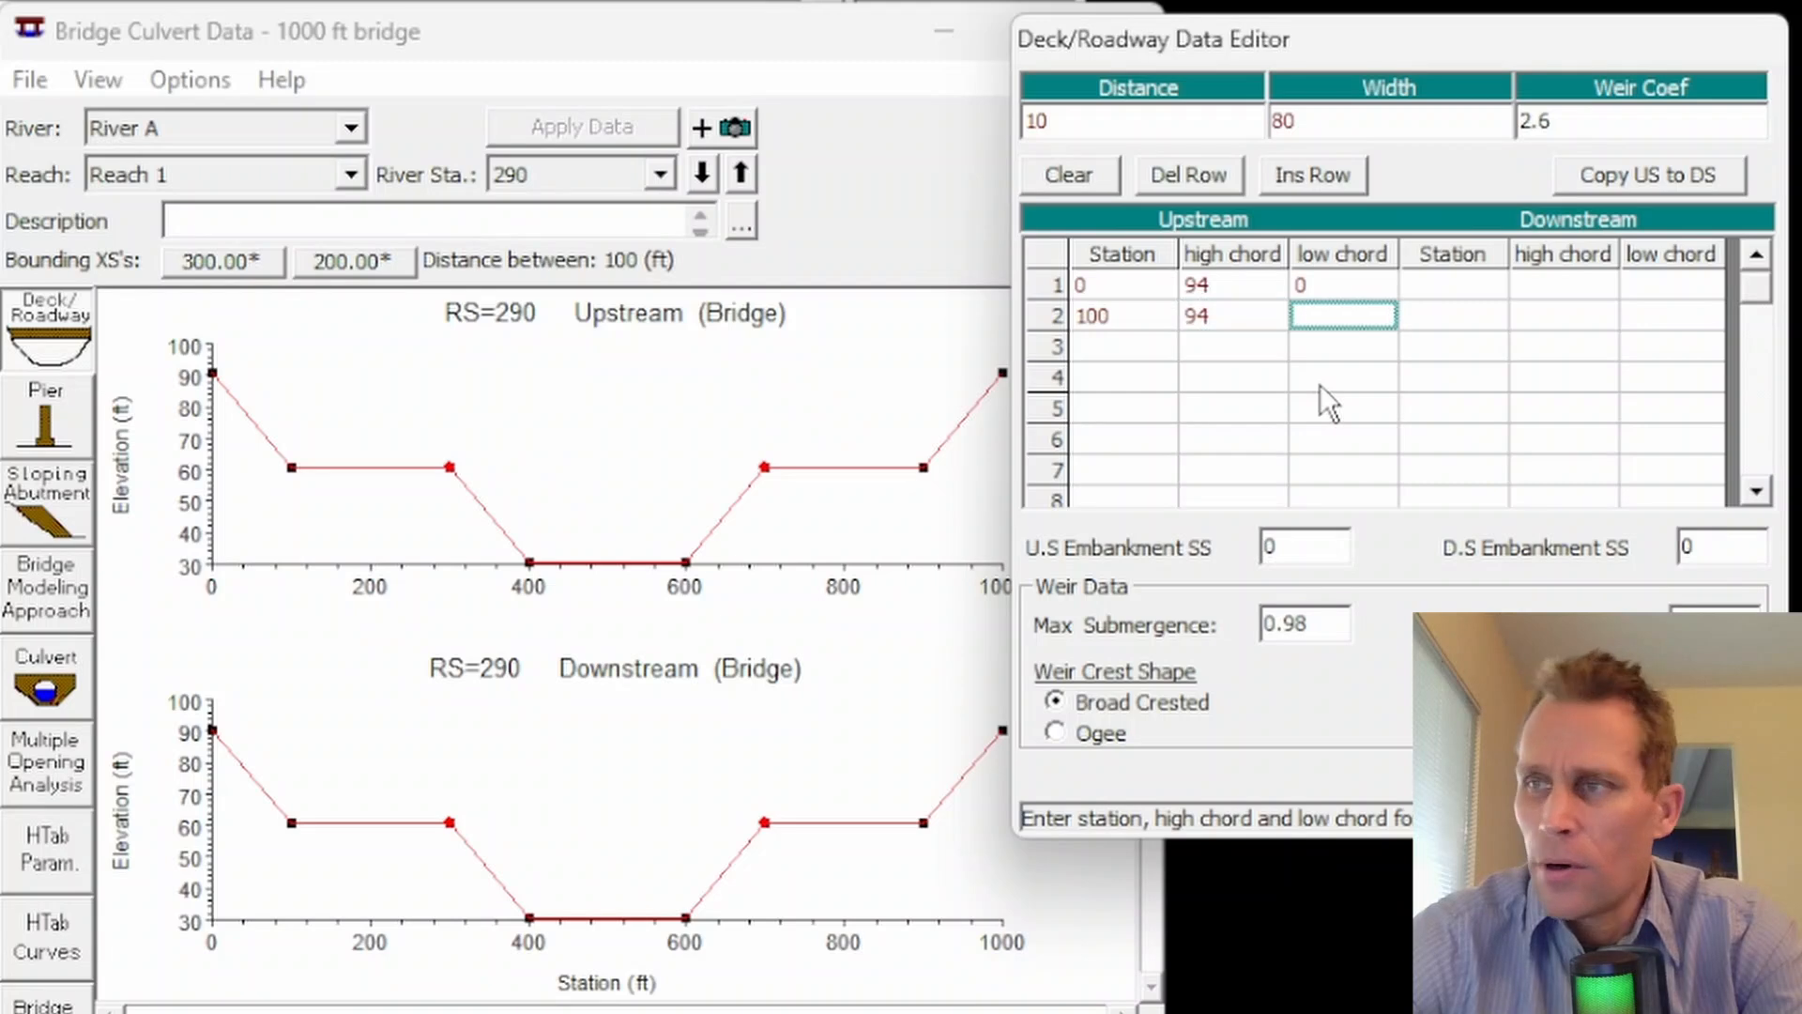
type("86")
key("Return")
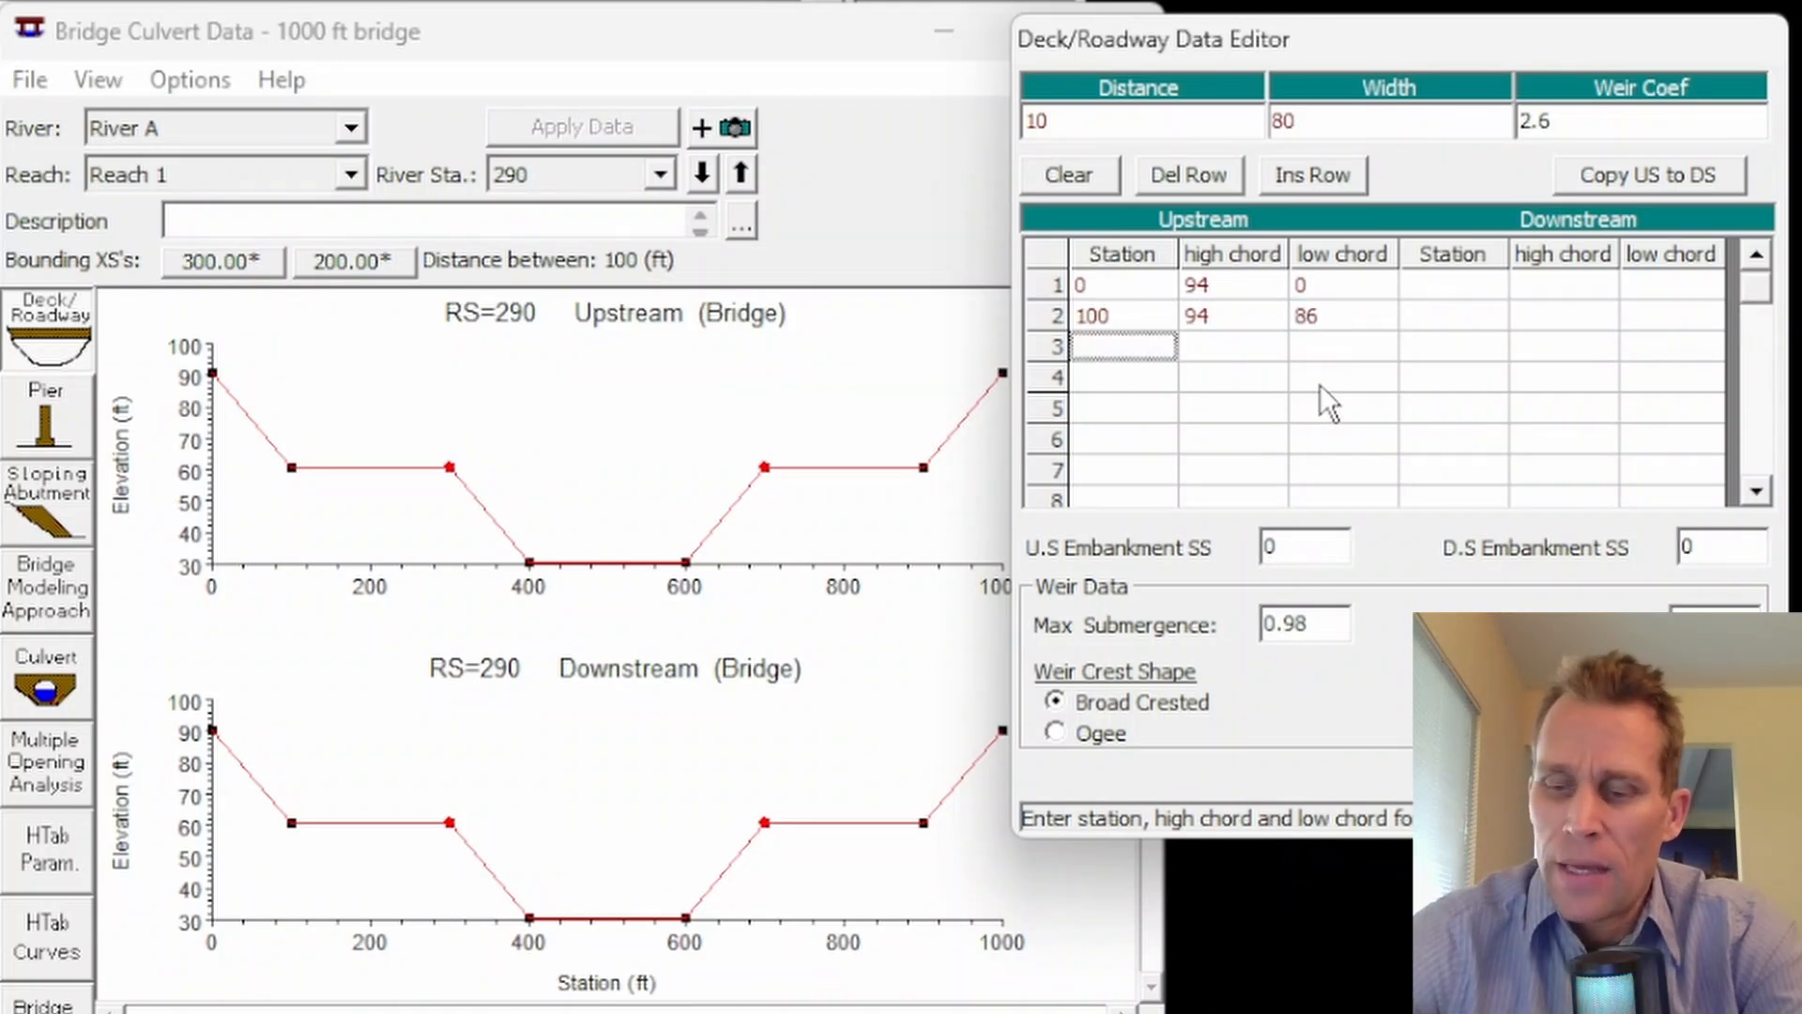
Step: Enter the third upstream deck point at station 900 with high chord 94 and low chord 86
type("900")
key("Return")
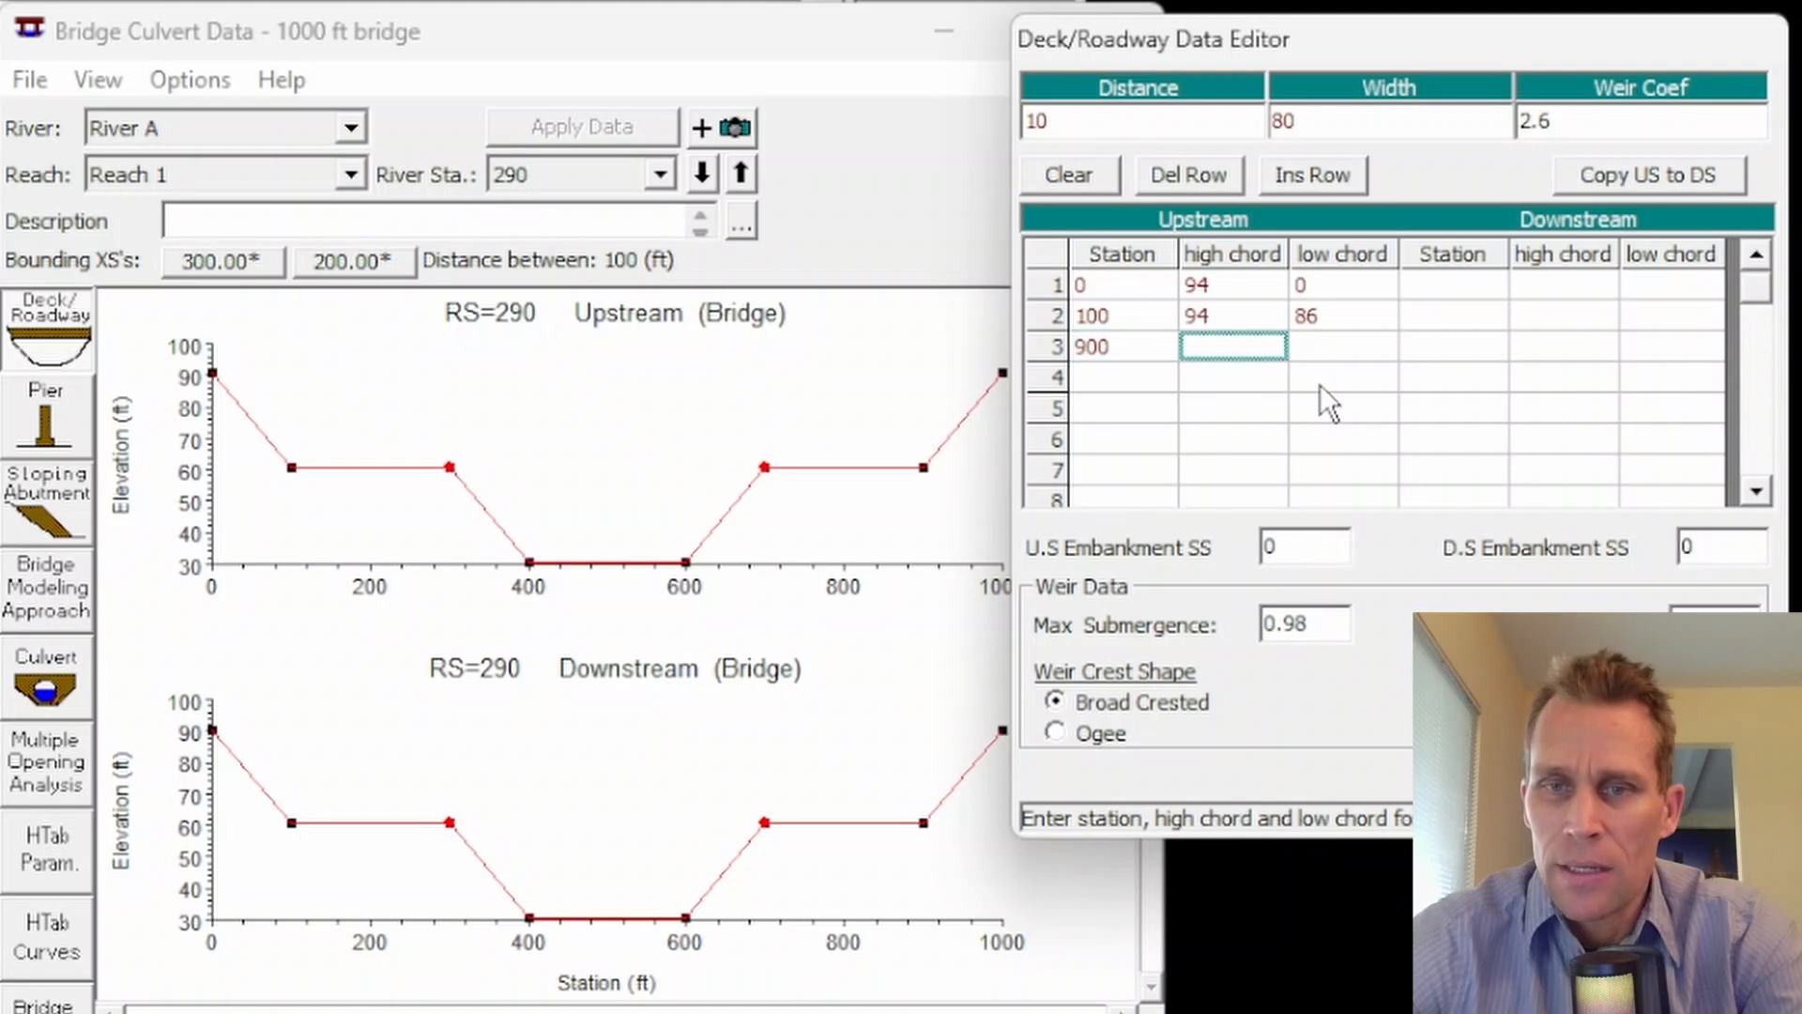
type("94")
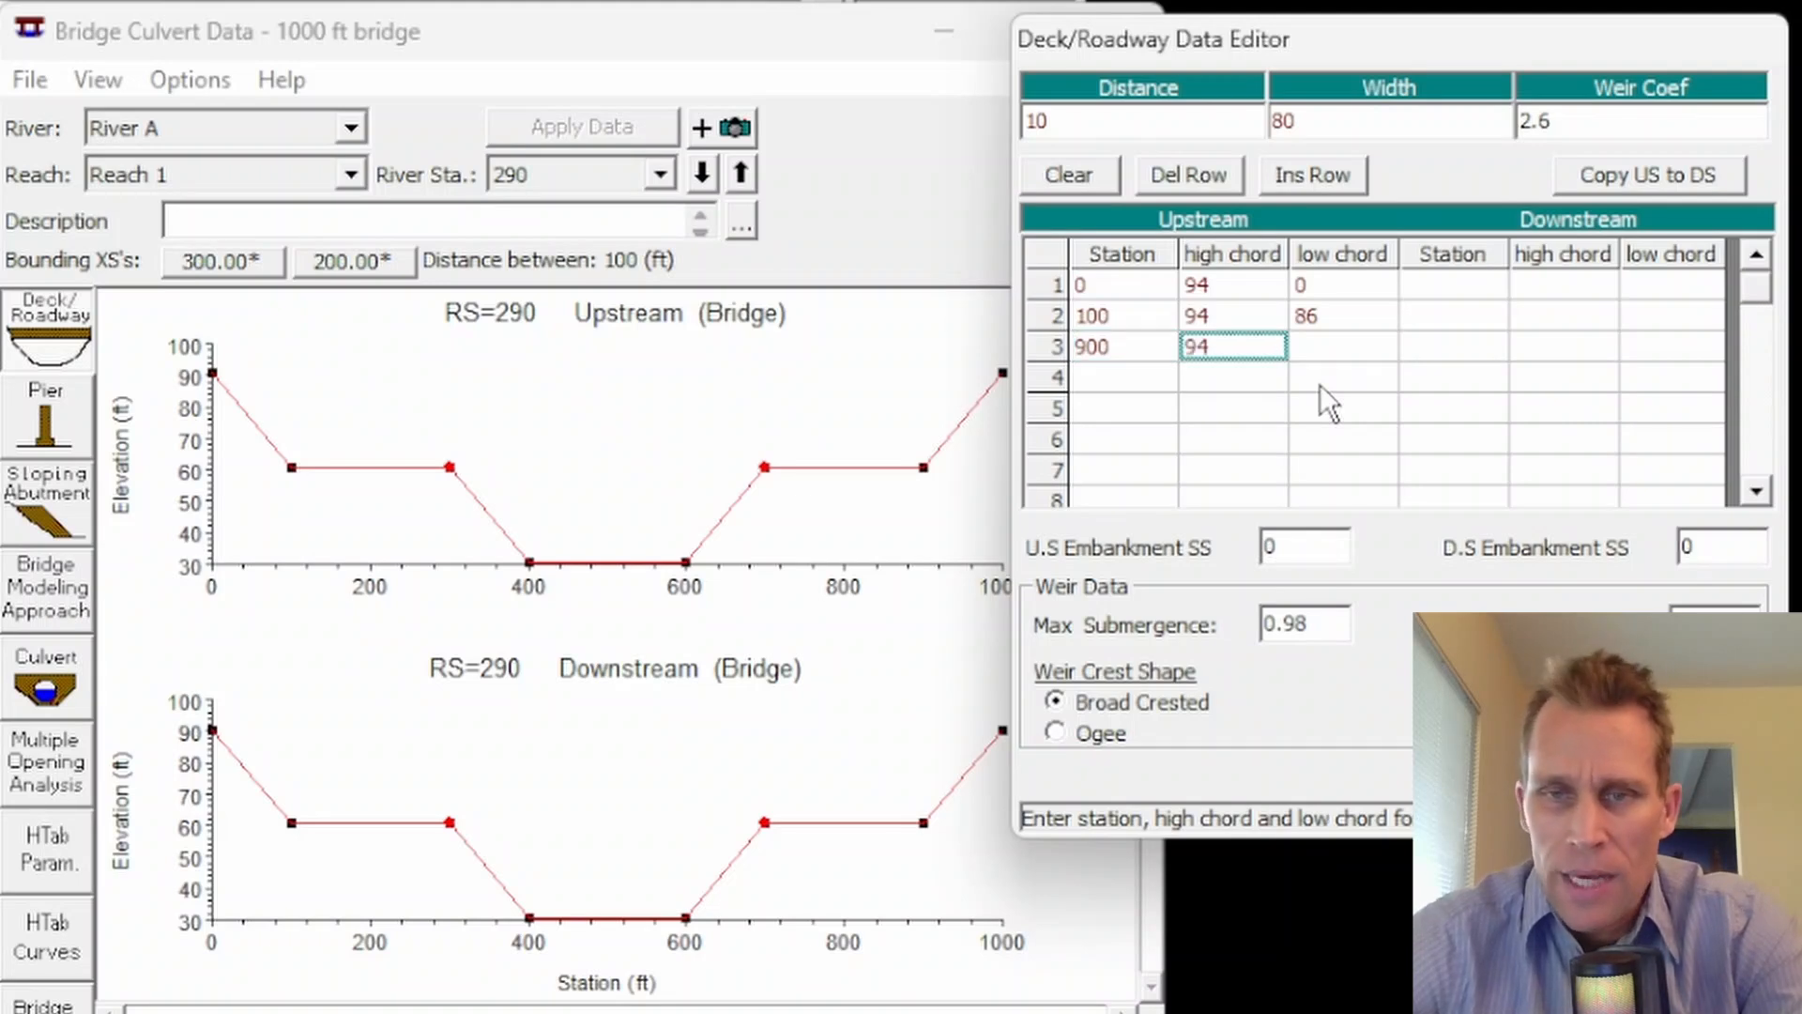
key("Return")
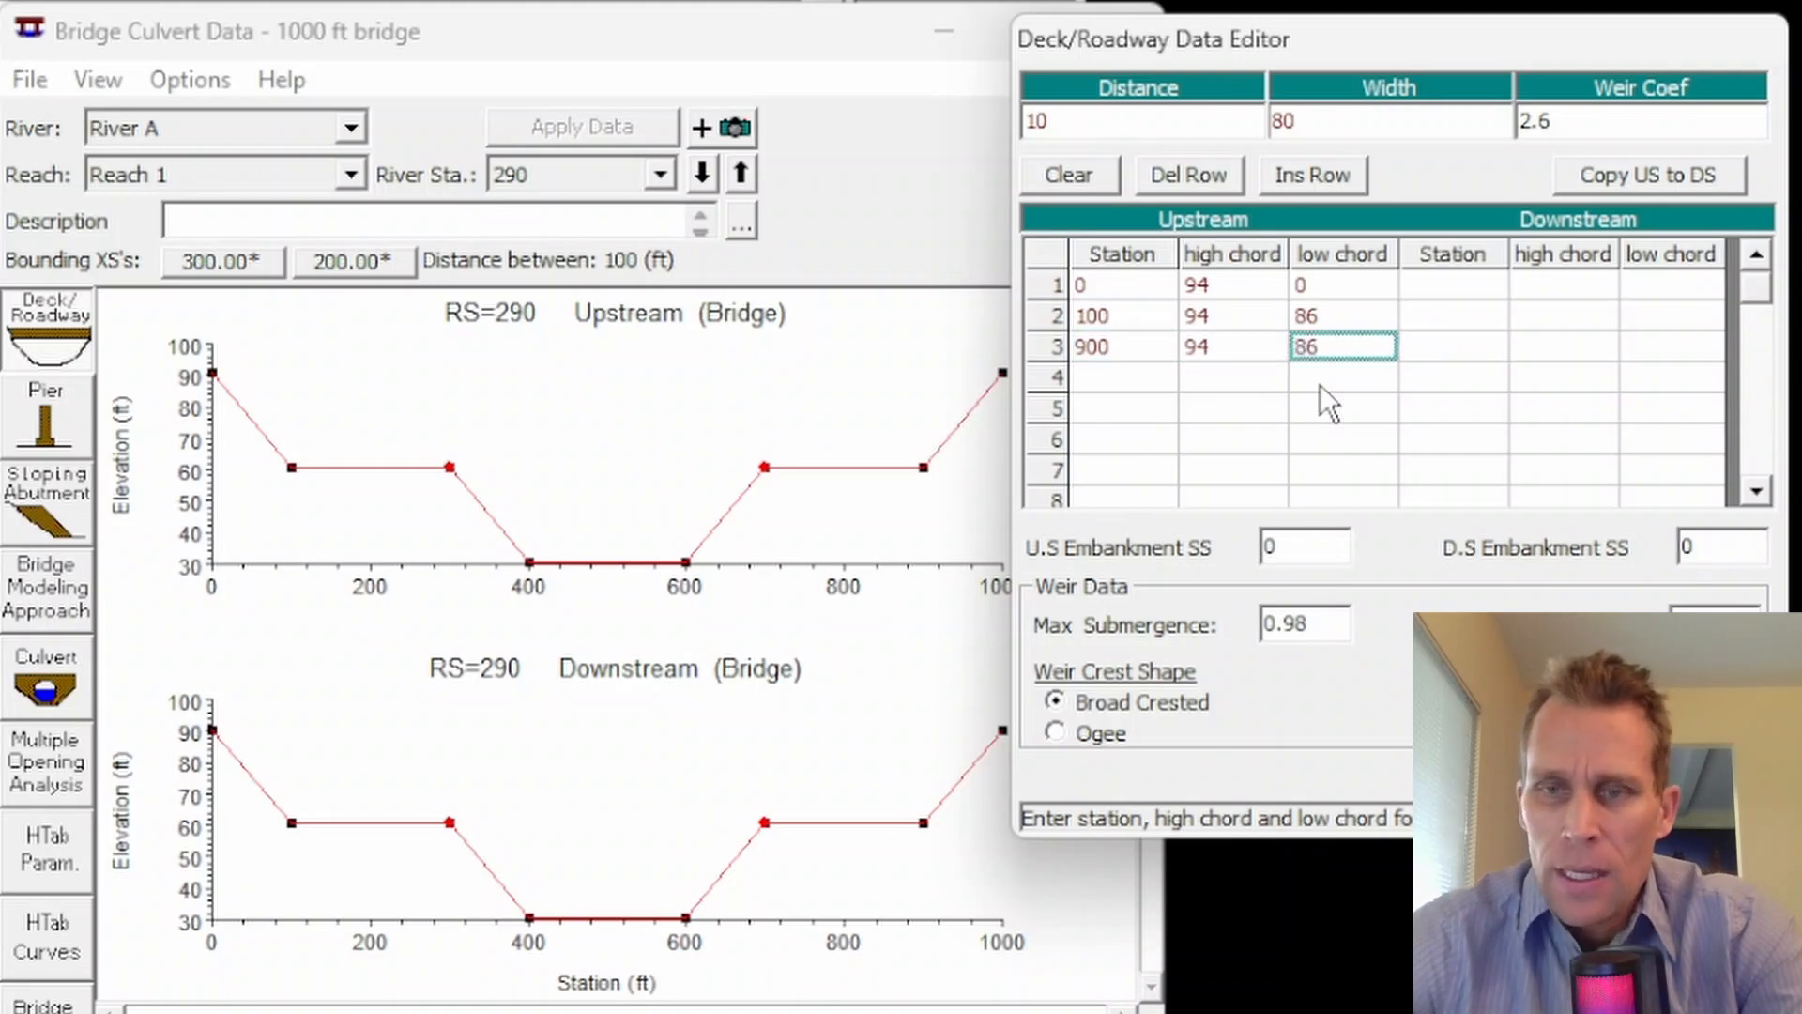
key("Return")
Step: Enter the fourth upstream deck point at station 1000 with high chord 94 and low chord 0
type("1000")
key("Return")
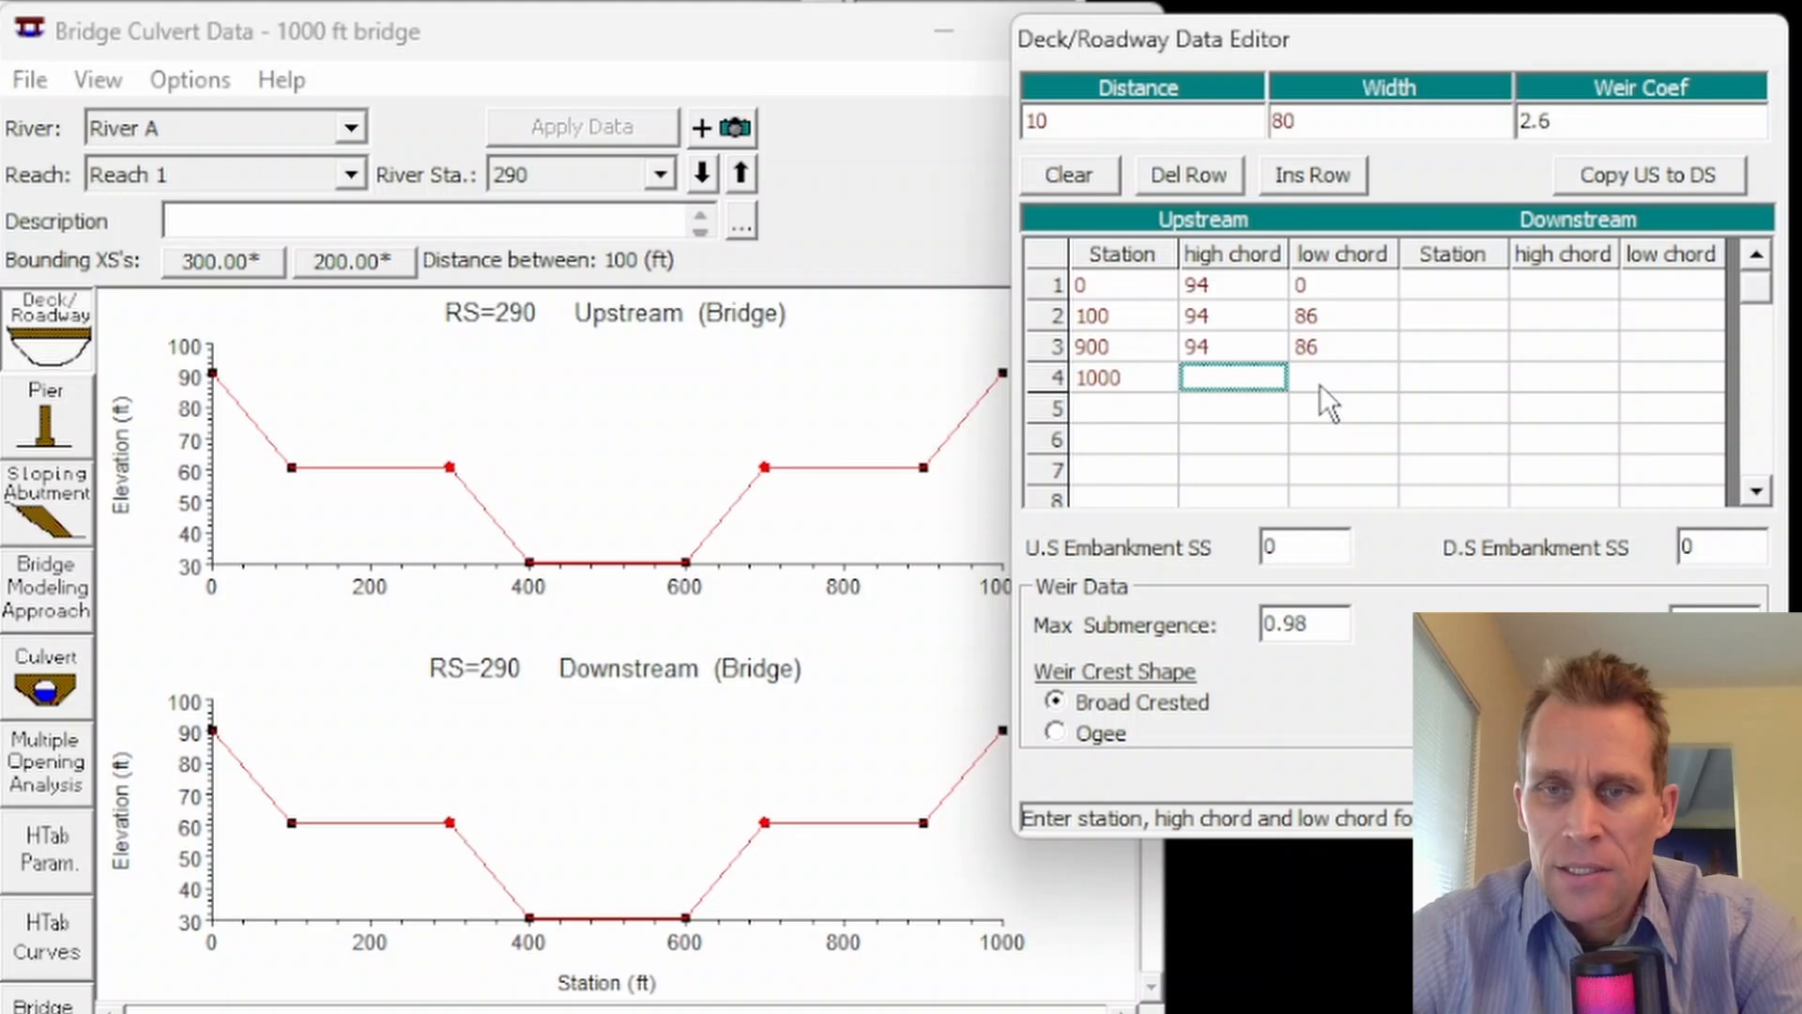
type("94")
key("Return")
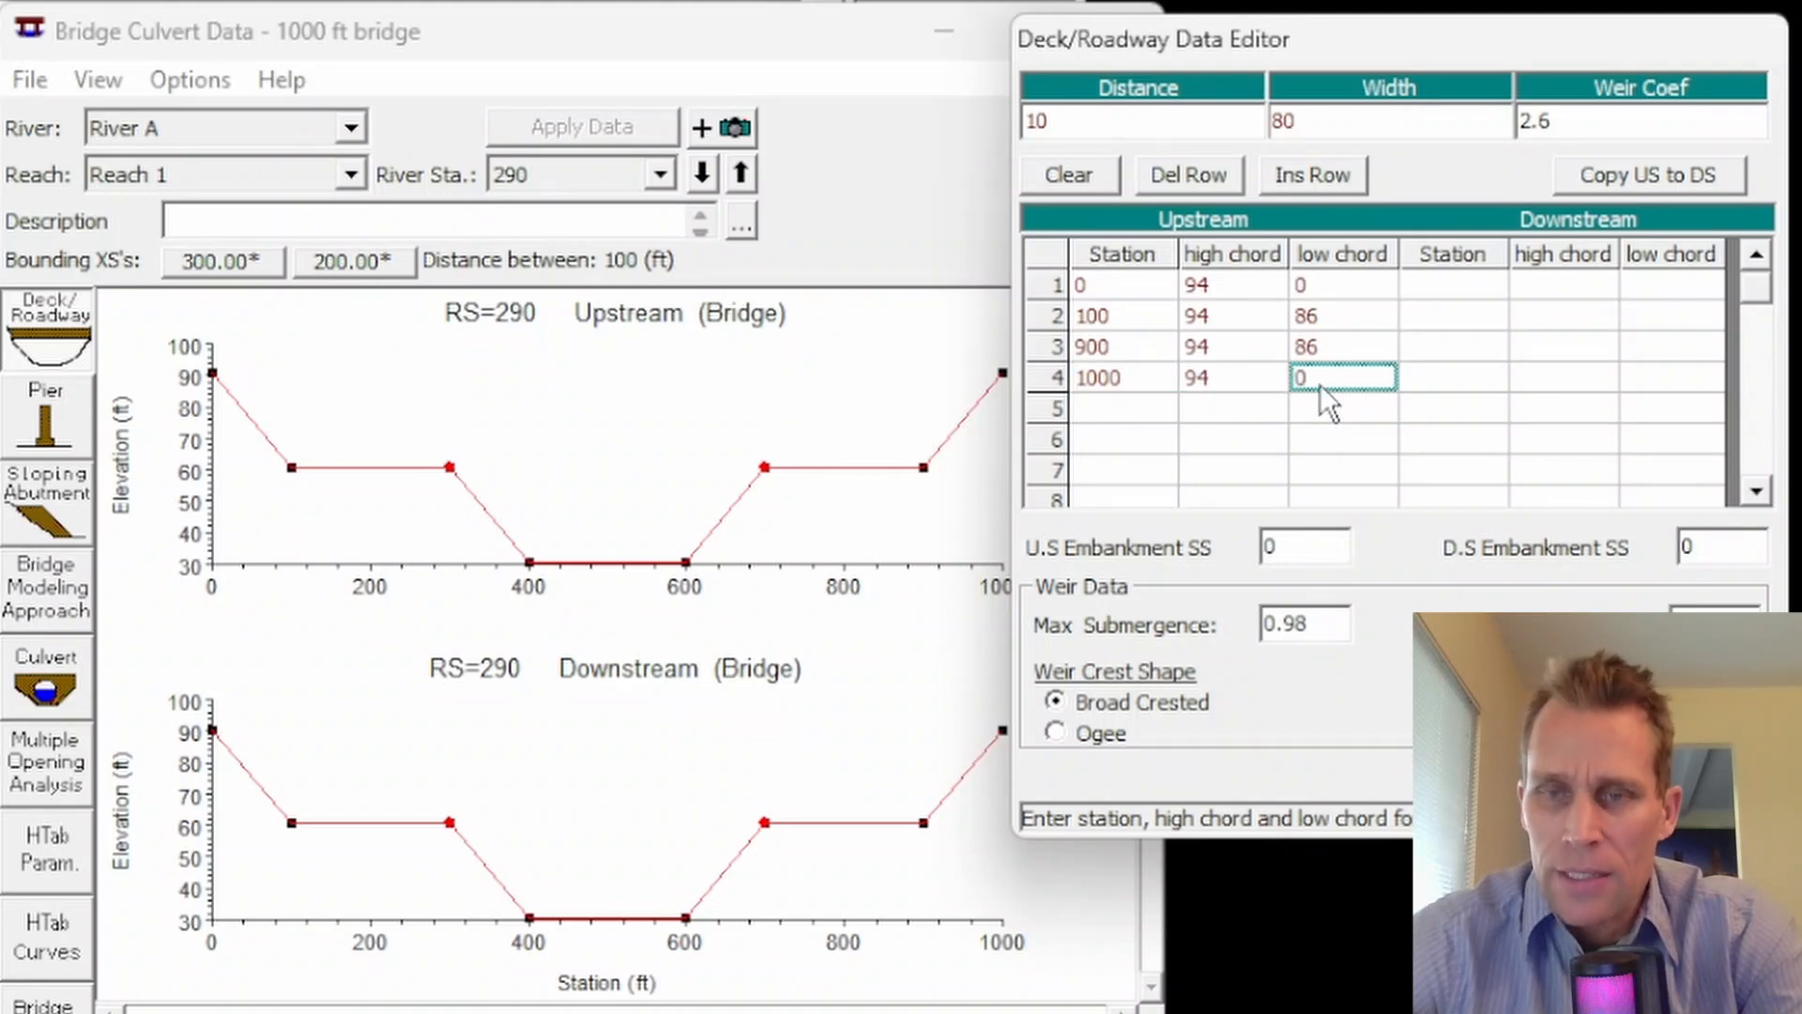
Step: Copy the upstream deck data to the downstream side, set both embankment side slopes to 2 and accept the deck data
left_click(1638, 169)
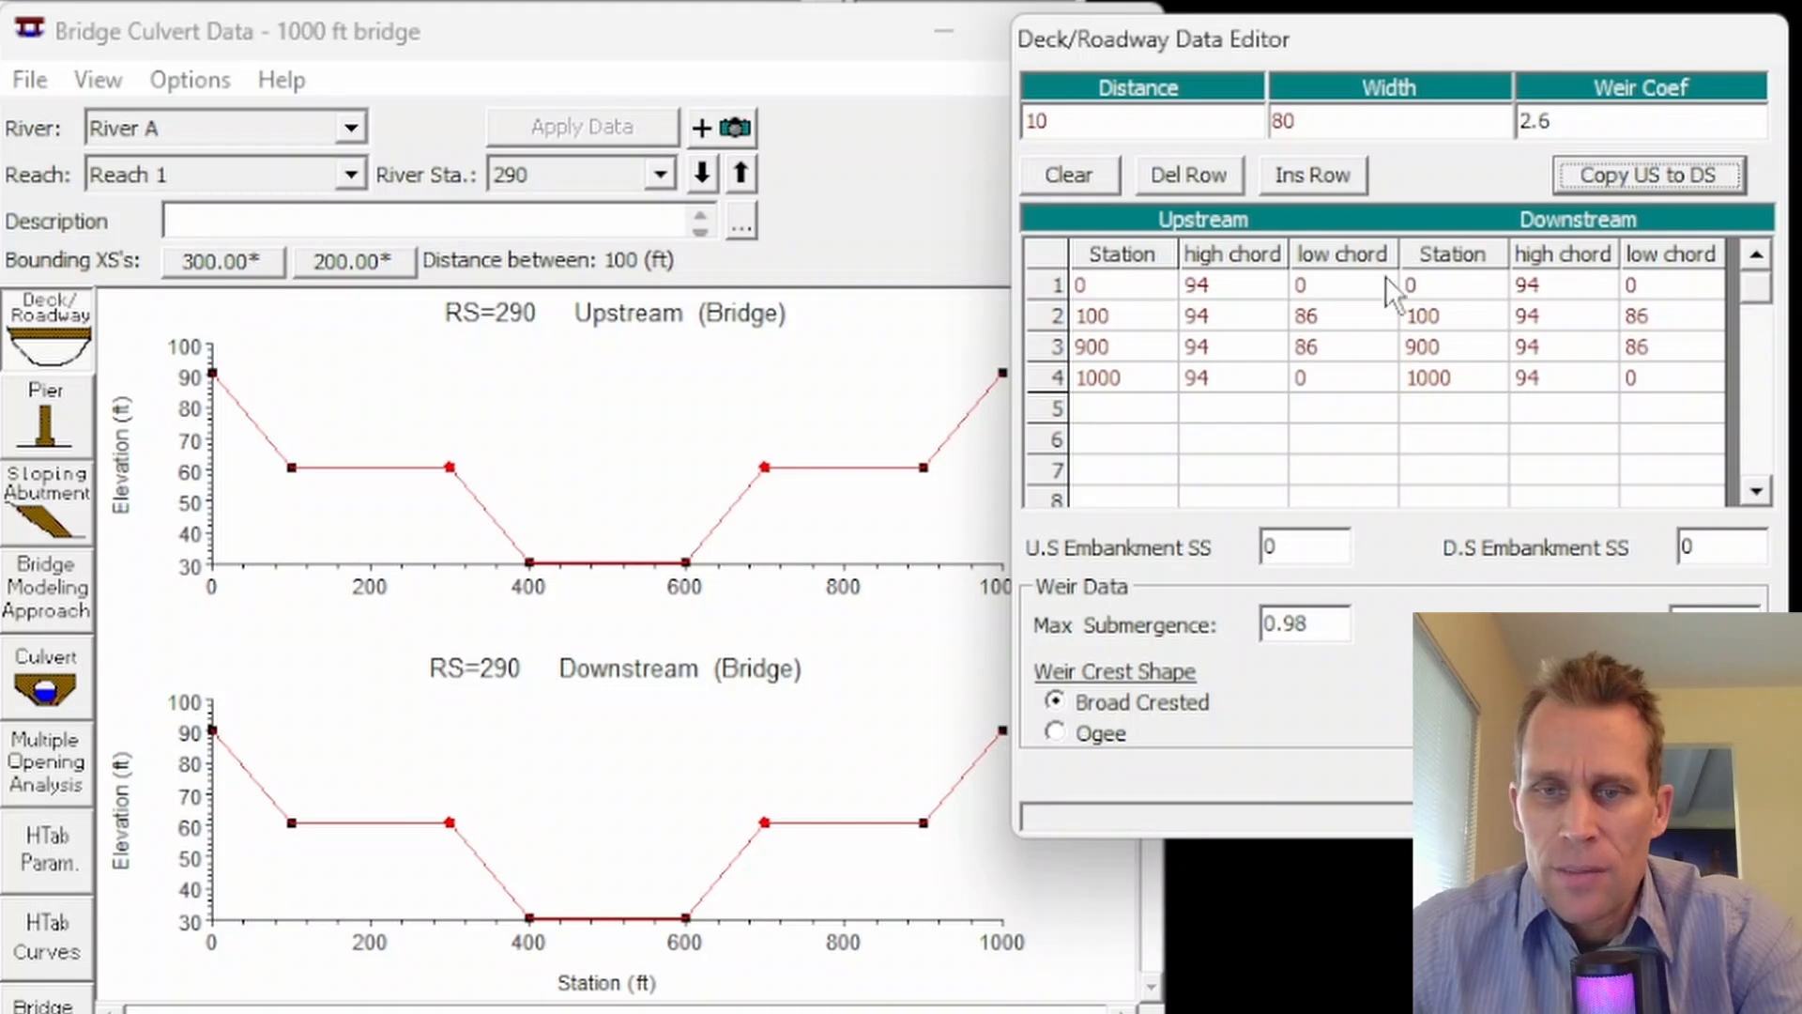
left_click(1310, 552)
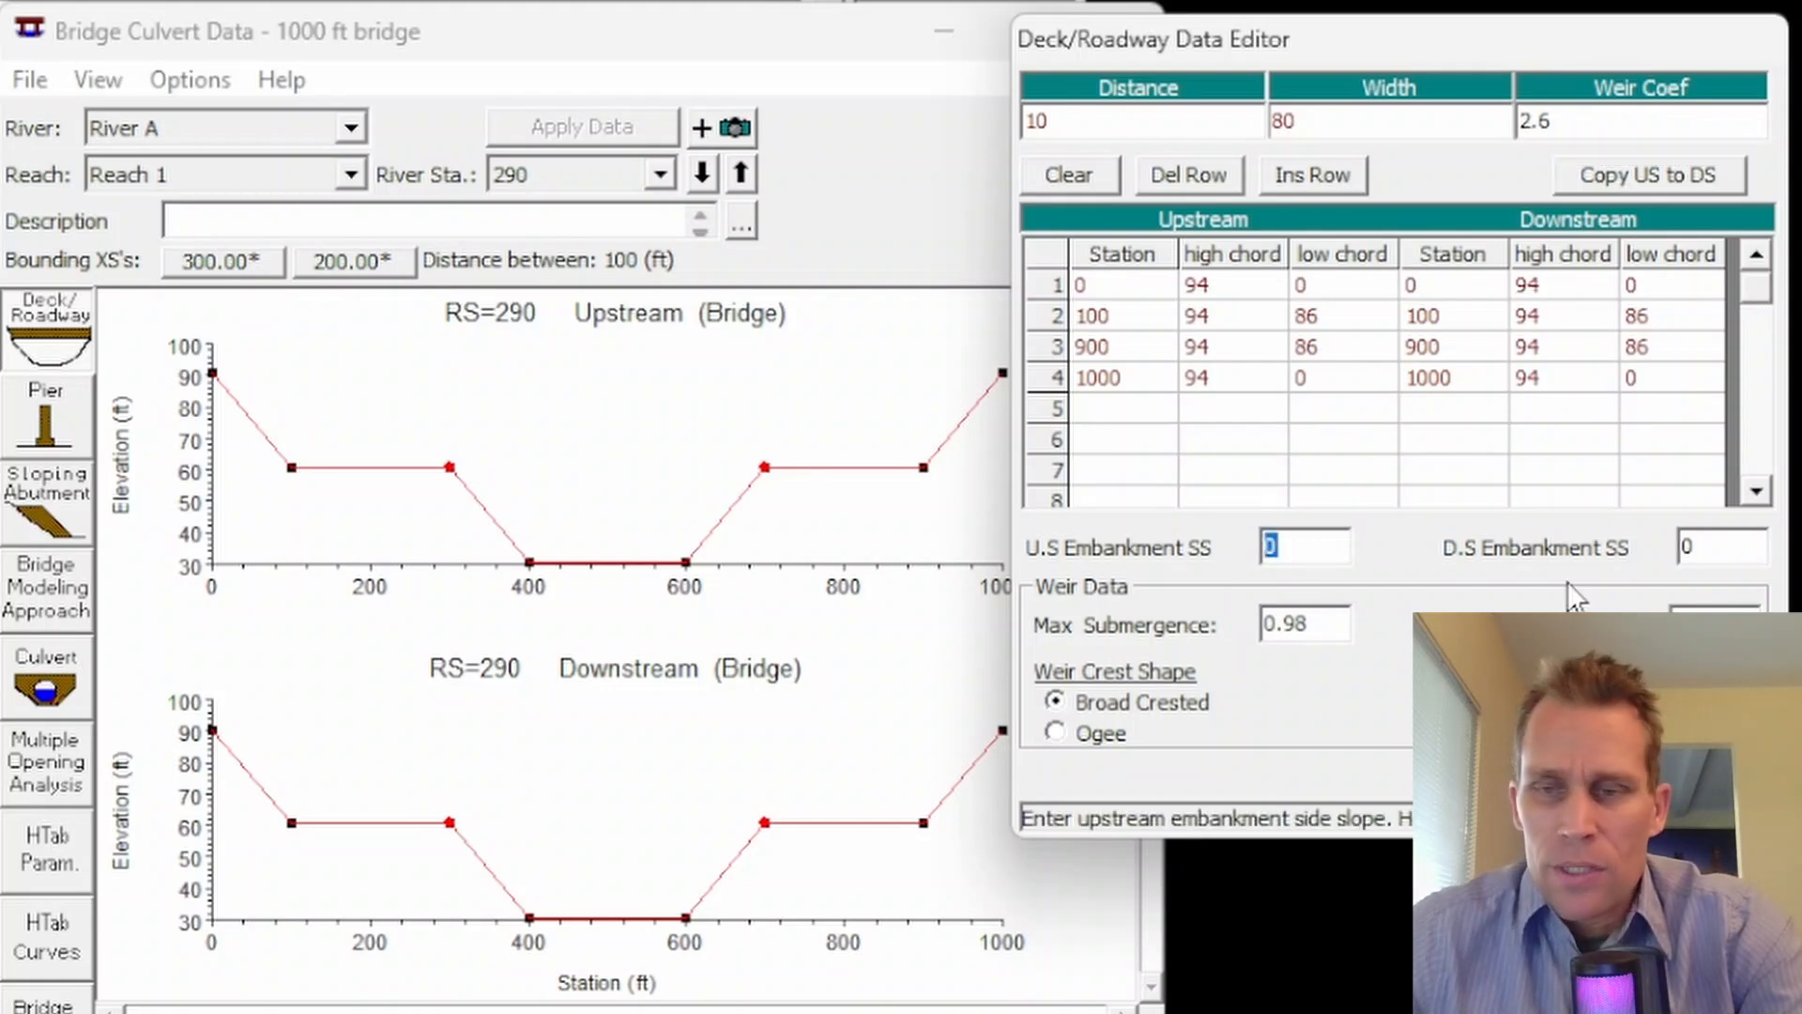
left_click(1711, 549)
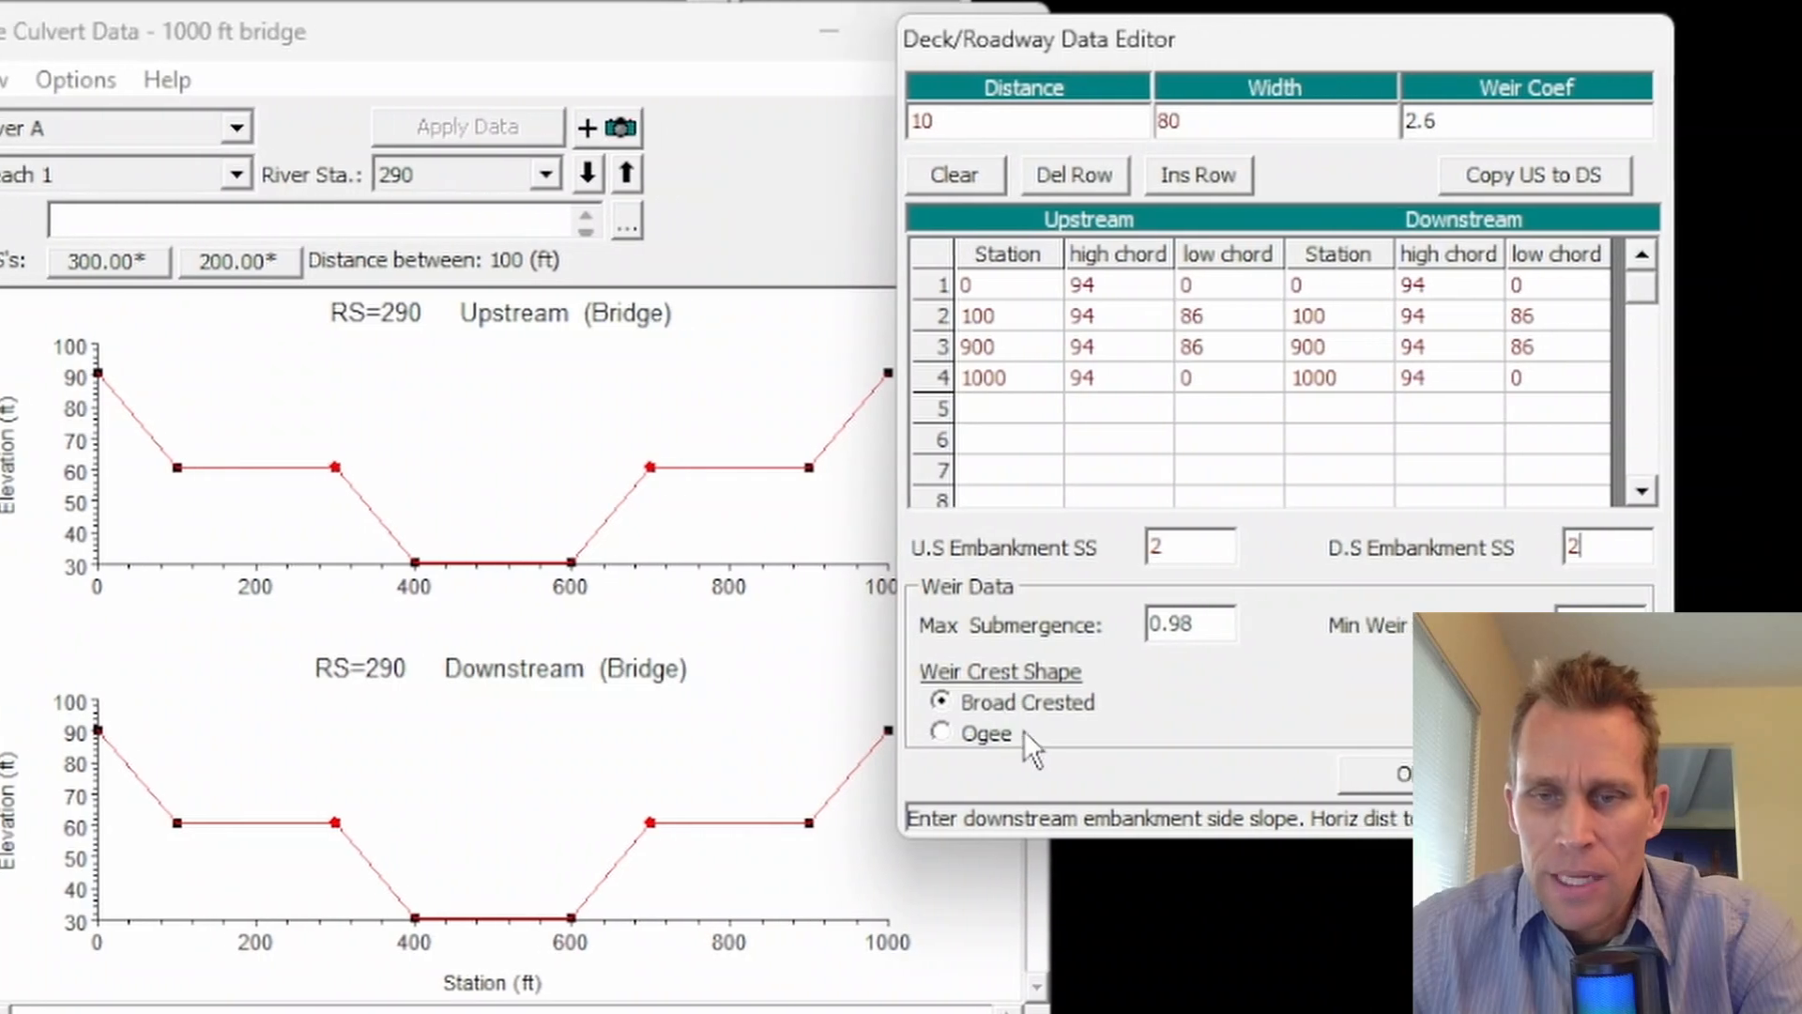
left_click(1380, 774)
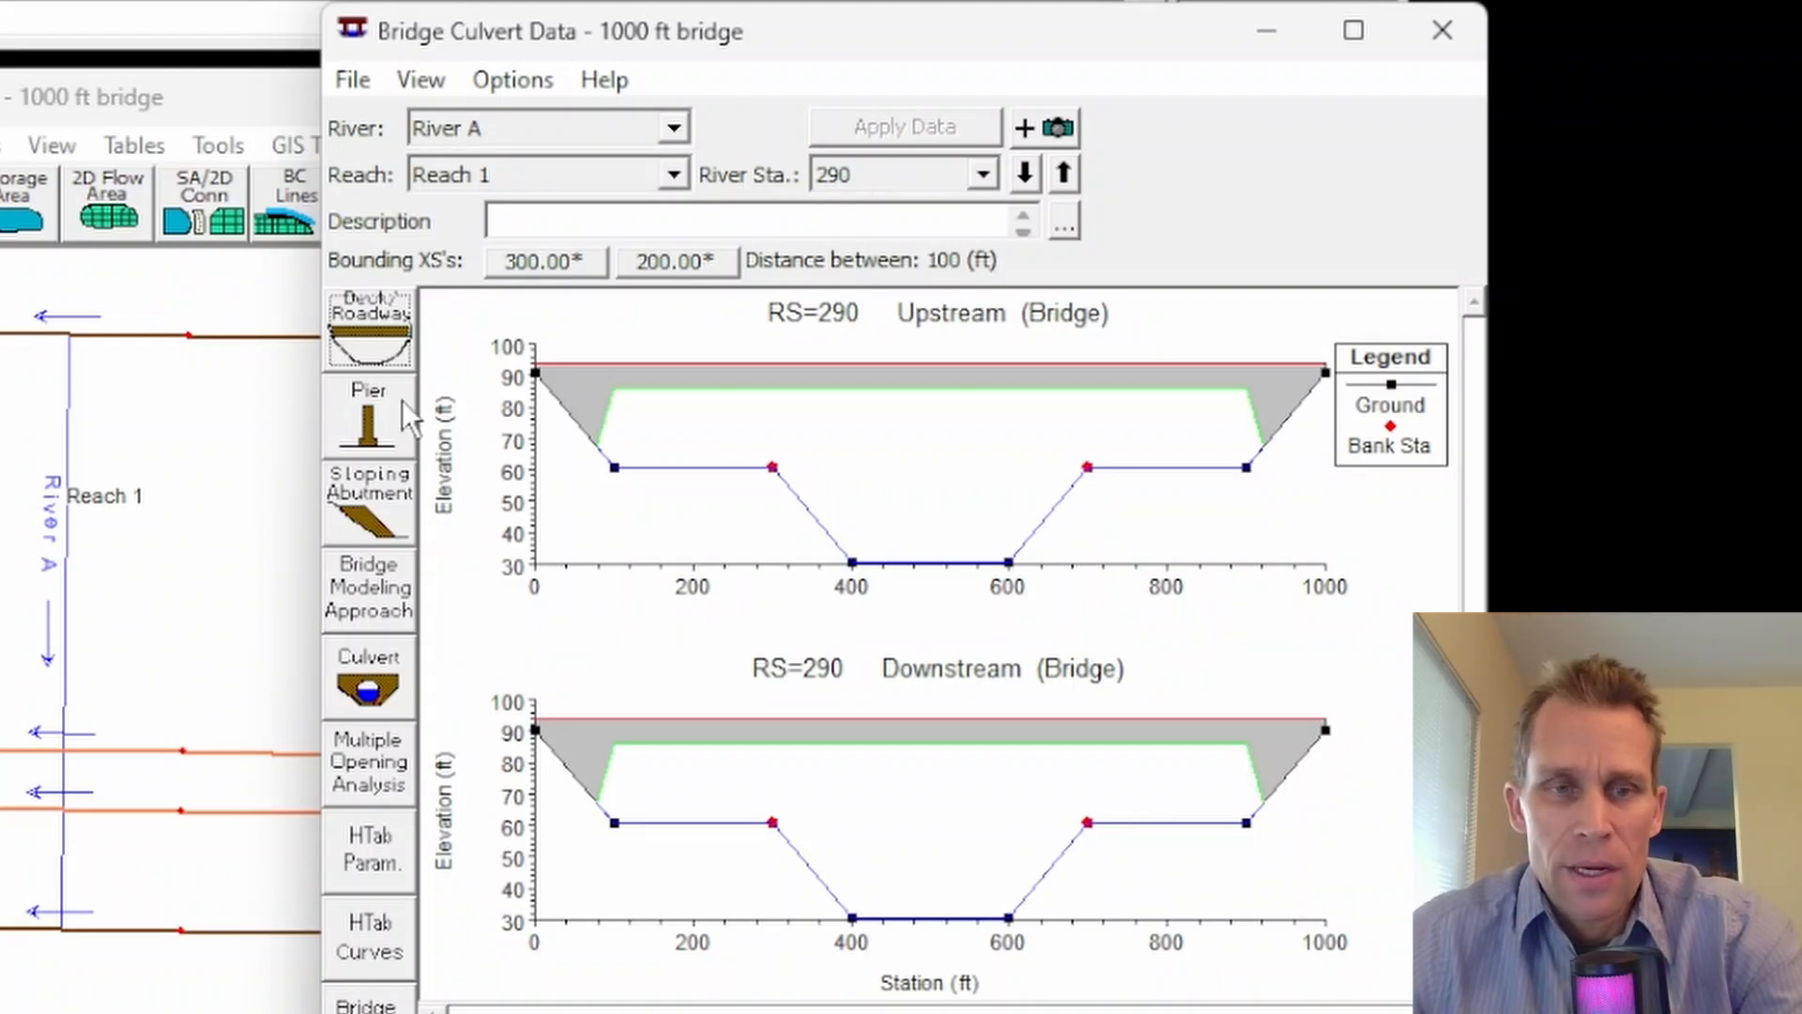
Step: Start defining pier 1 of the bridge with both the upstream and downstream centerline stations at 250
left_click(369, 427)
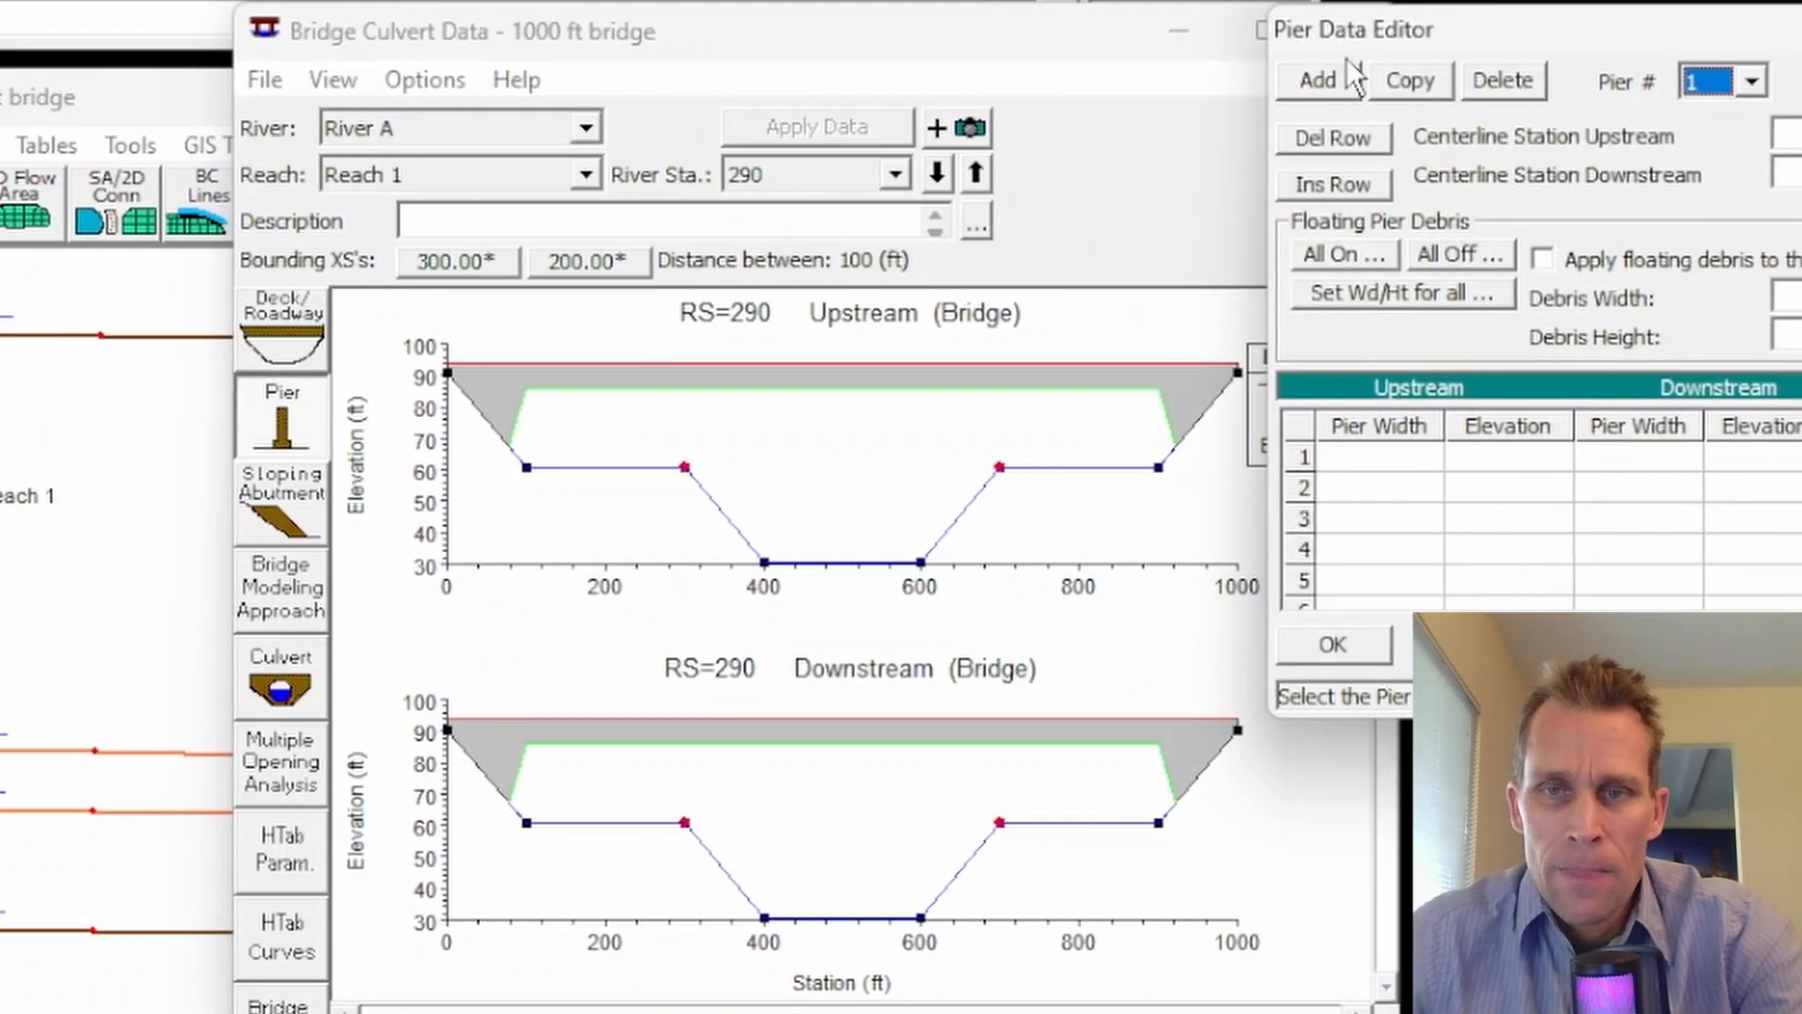
left_click_drag(1495, 33, 1475, 96)
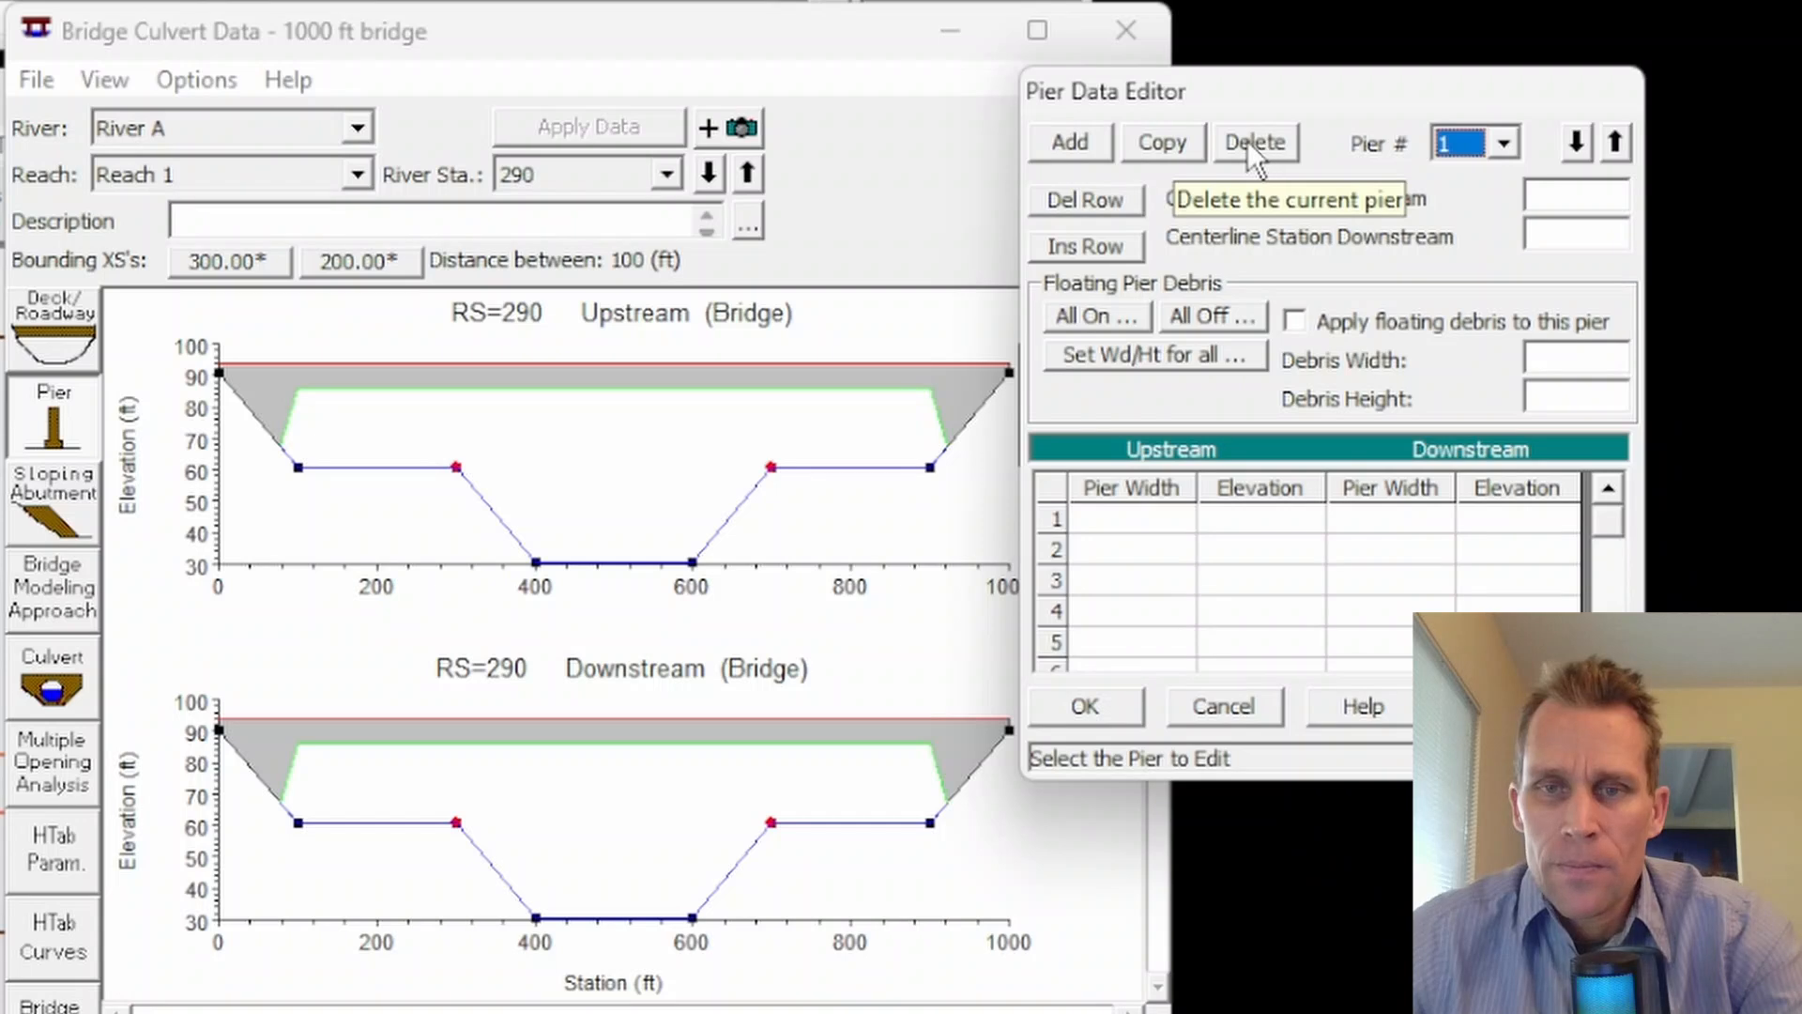
left_click(1561, 194)
type("250")
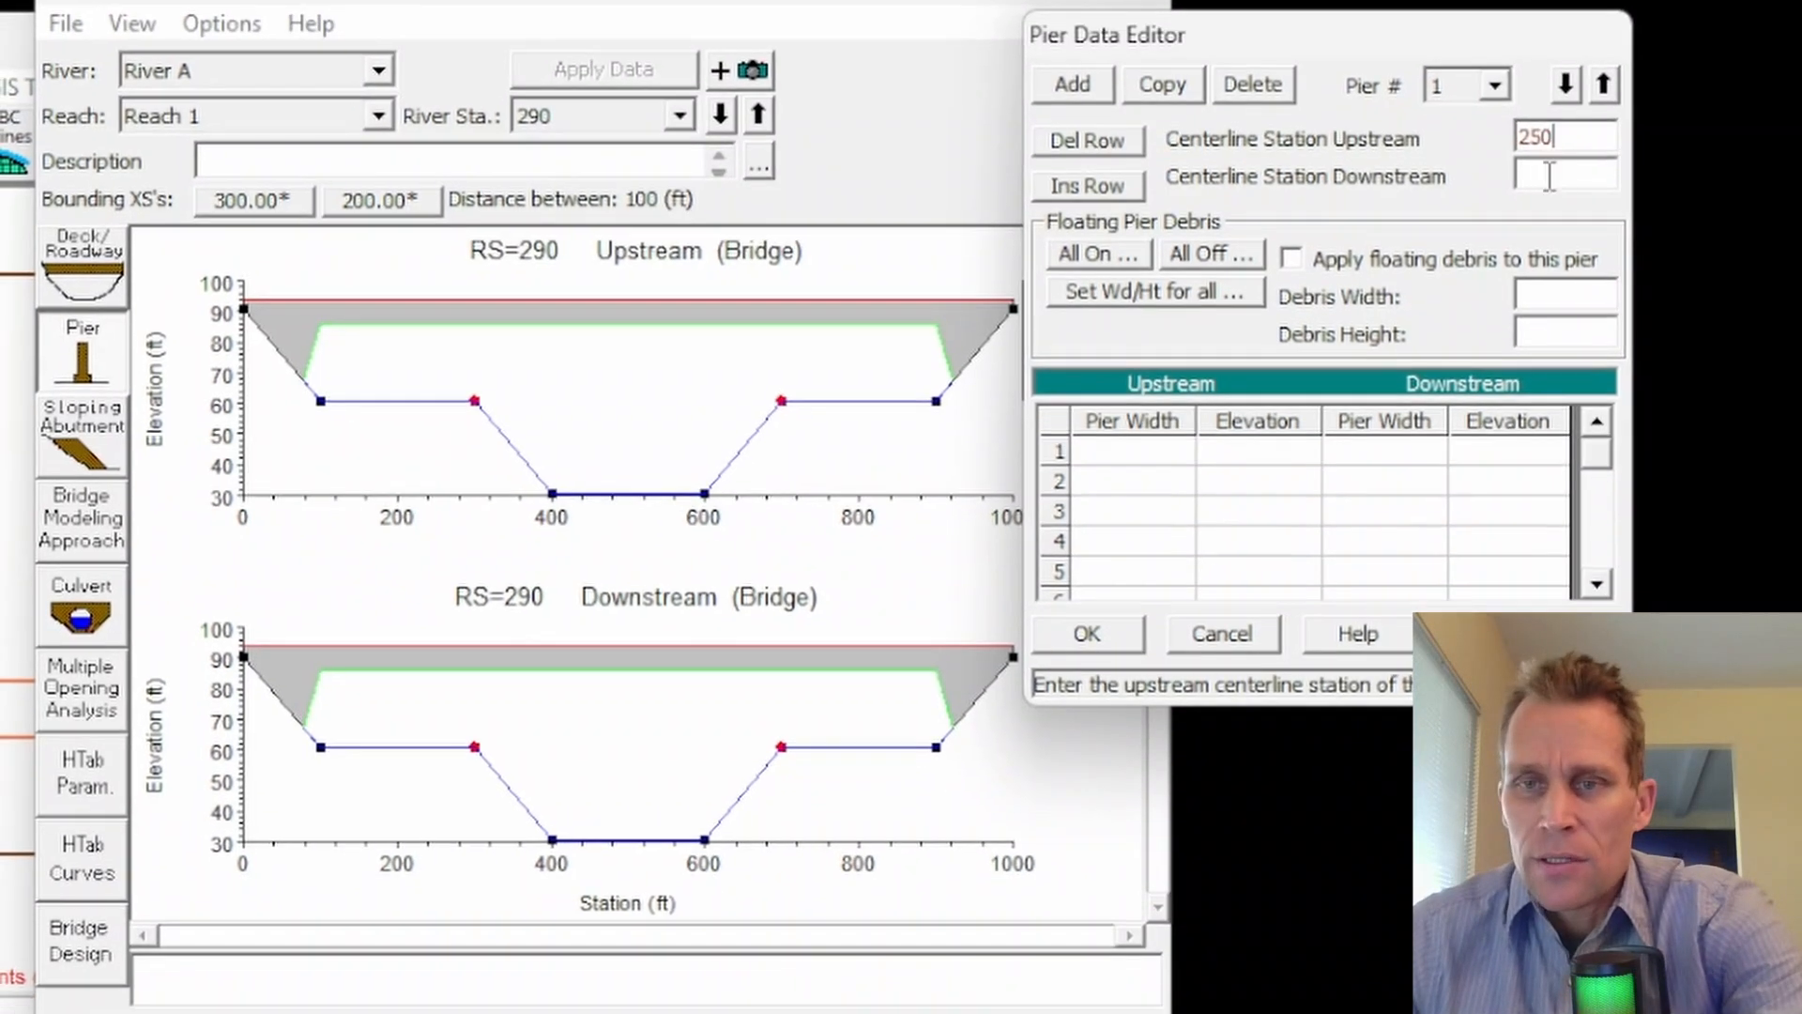
left_click(1559, 236)
type("250")
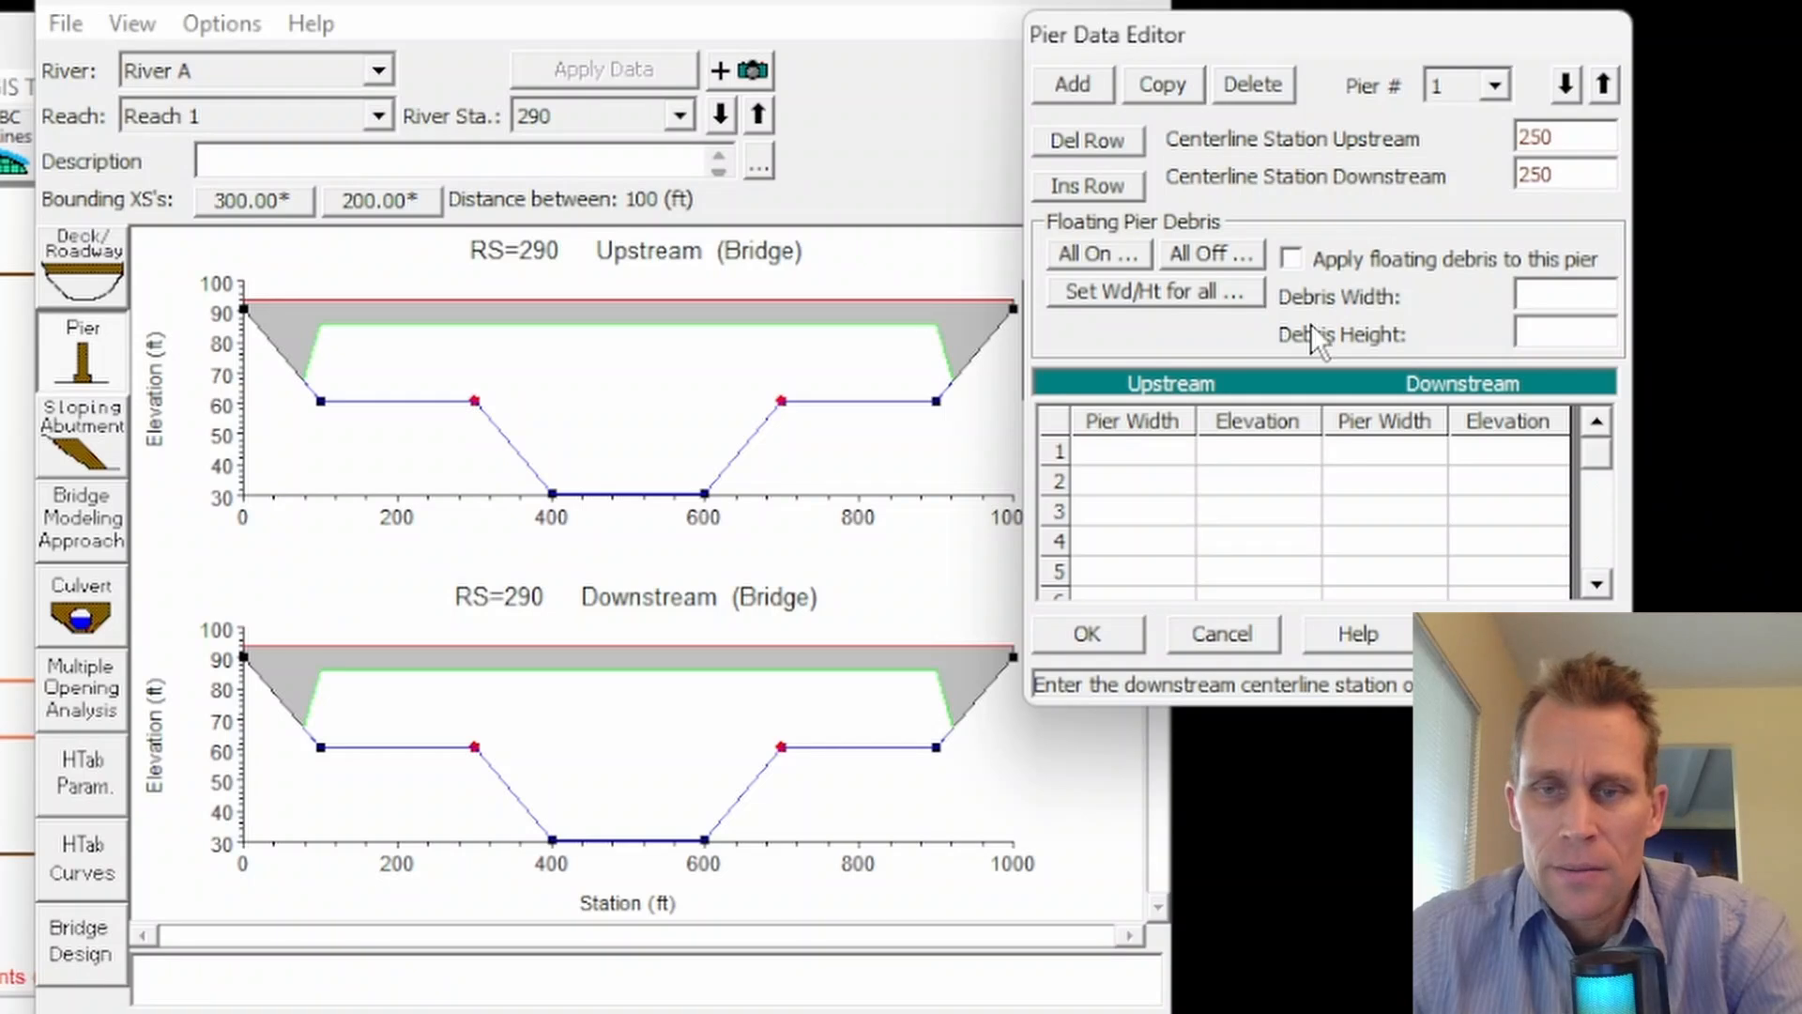
Step: Enter pier 1's first width row as 12 ft at elevation 60 for both the upstream and downstream sides
left_click(1137, 453)
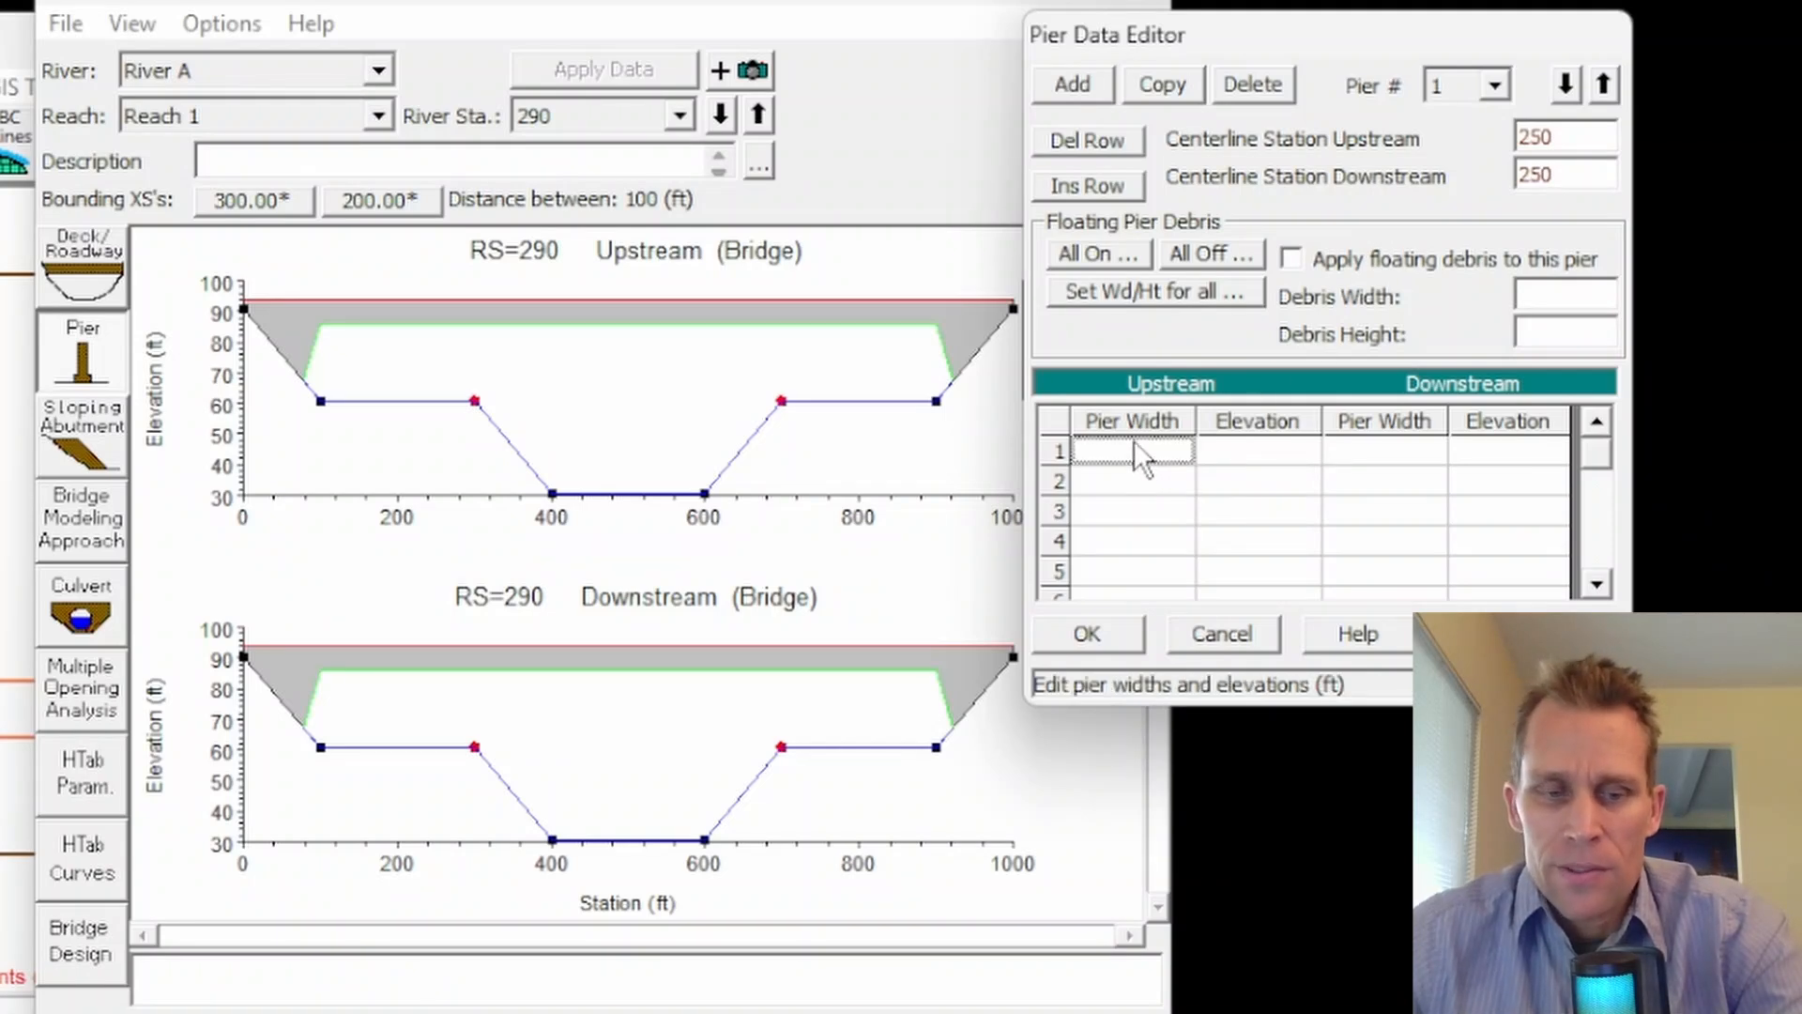
type("12")
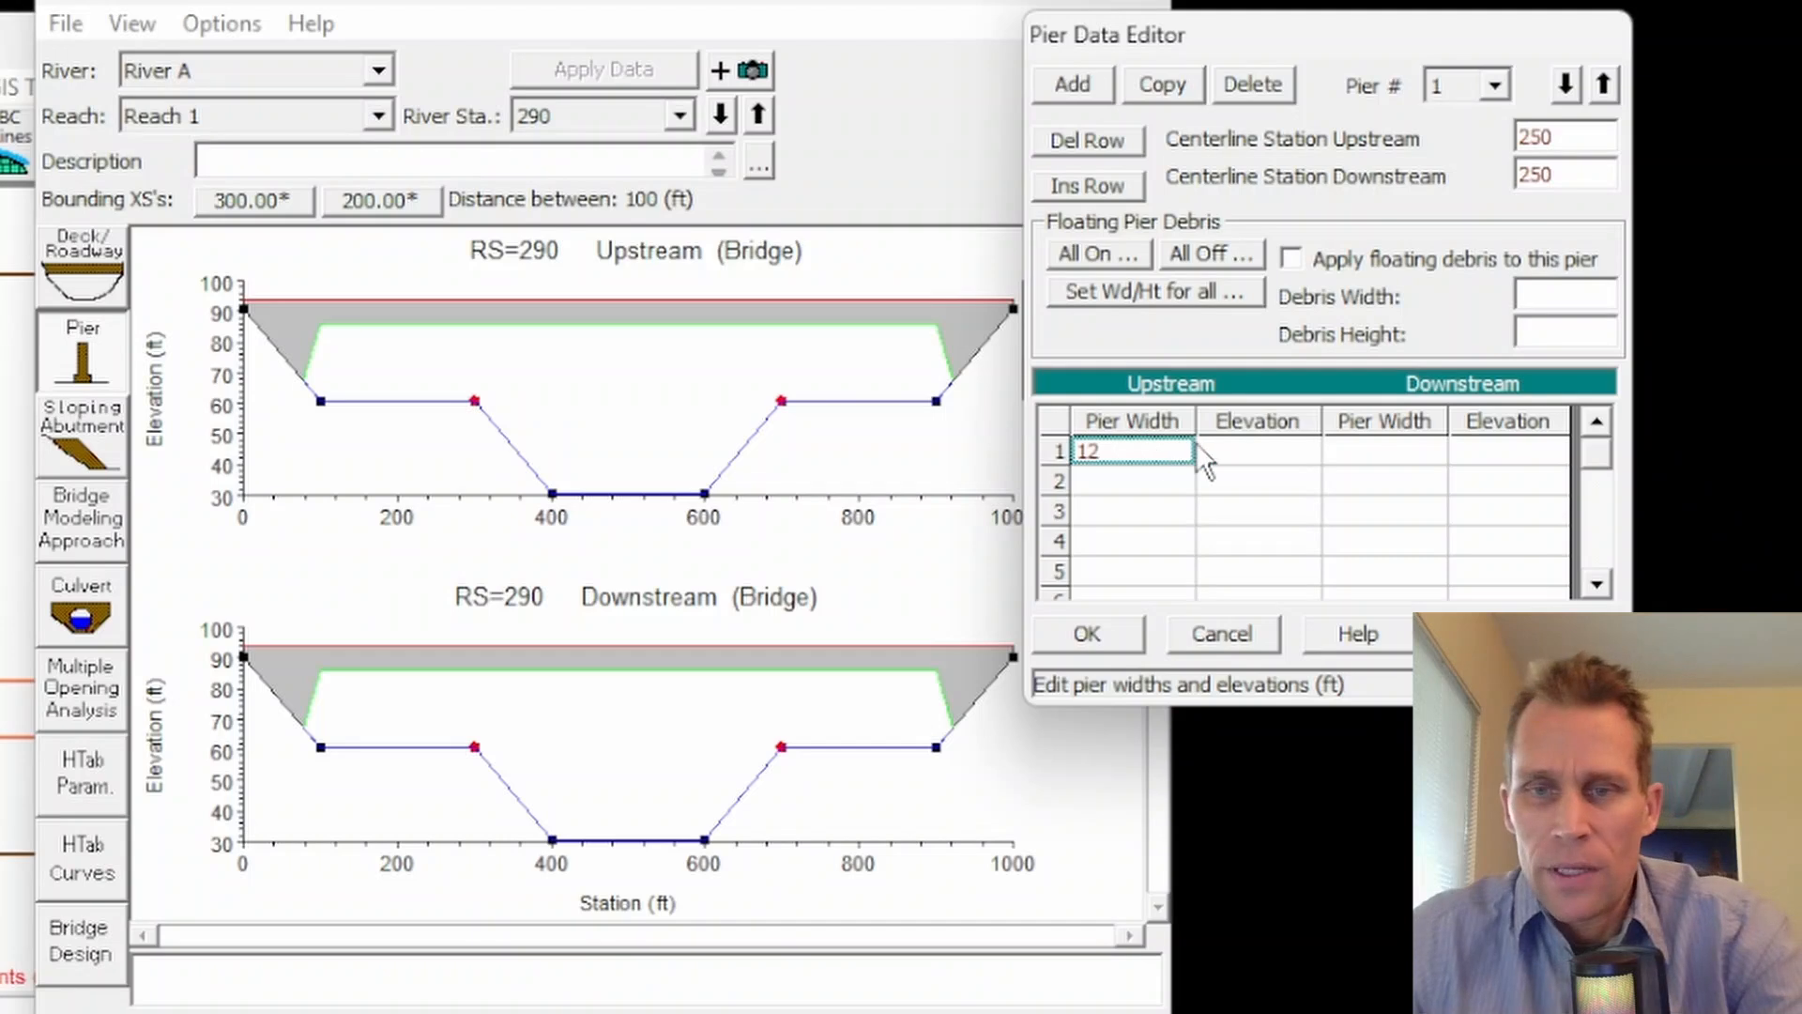
left_click(1237, 449)
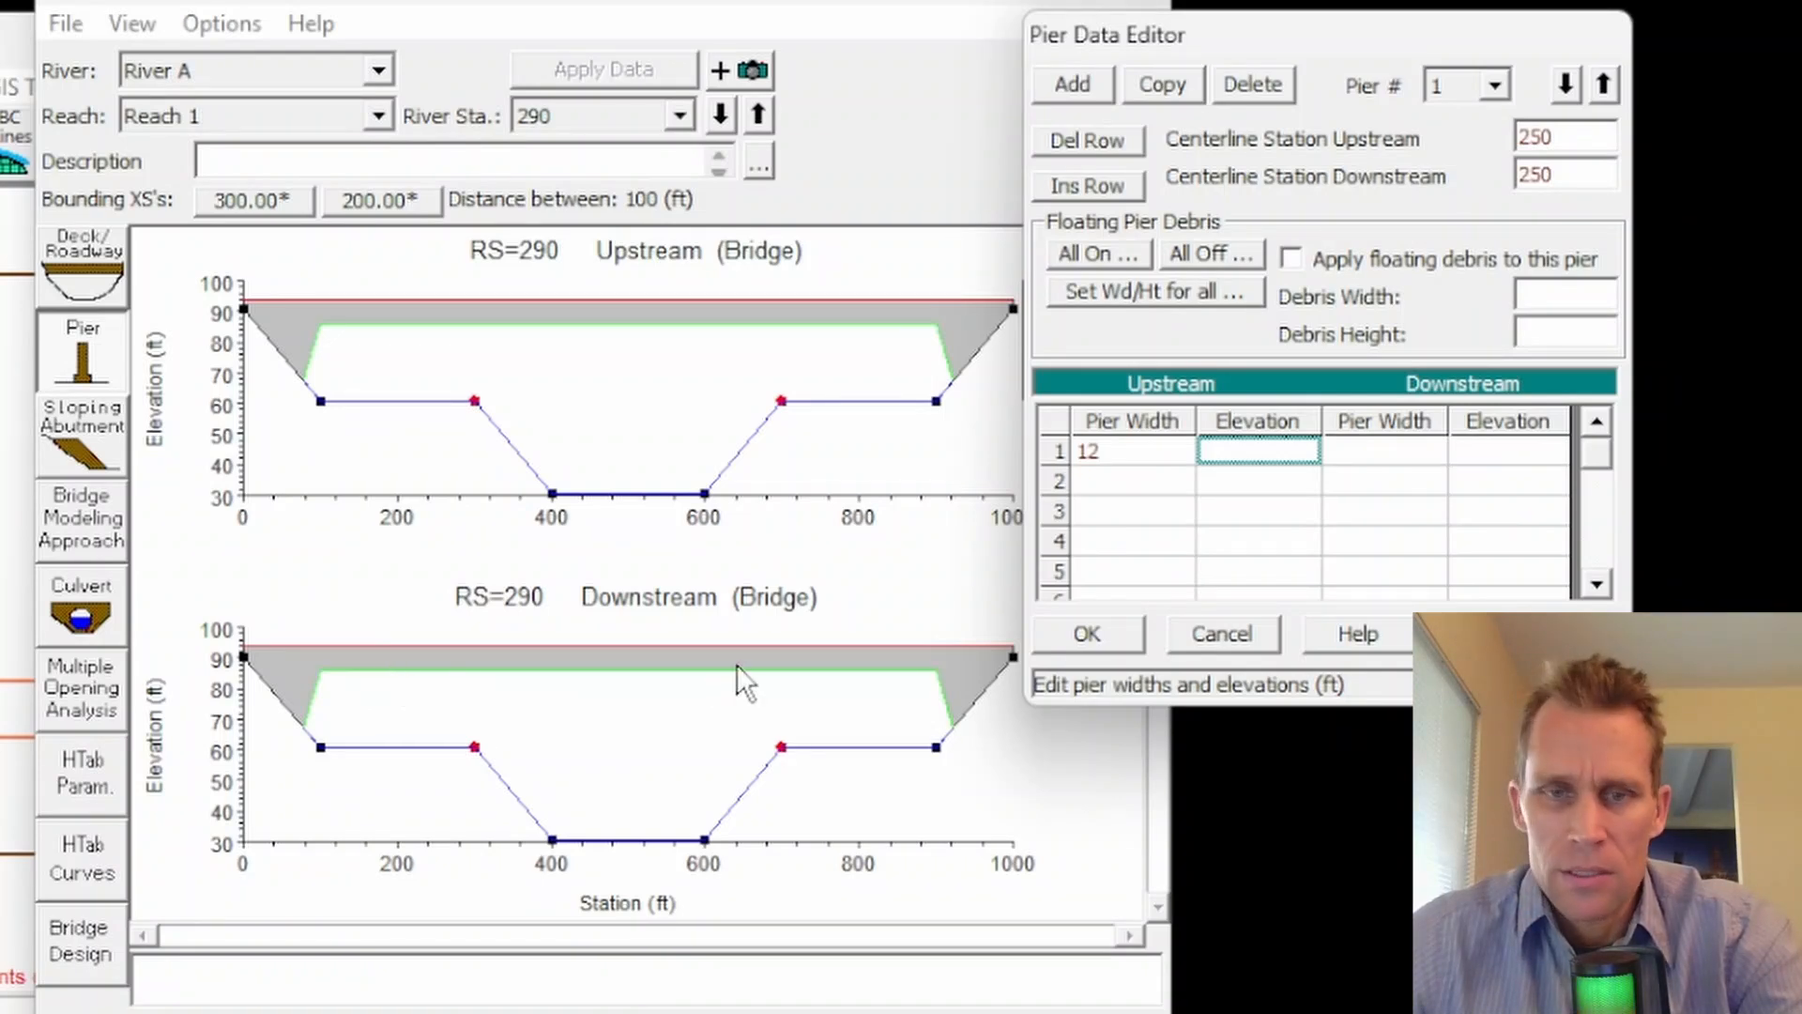
type("60")
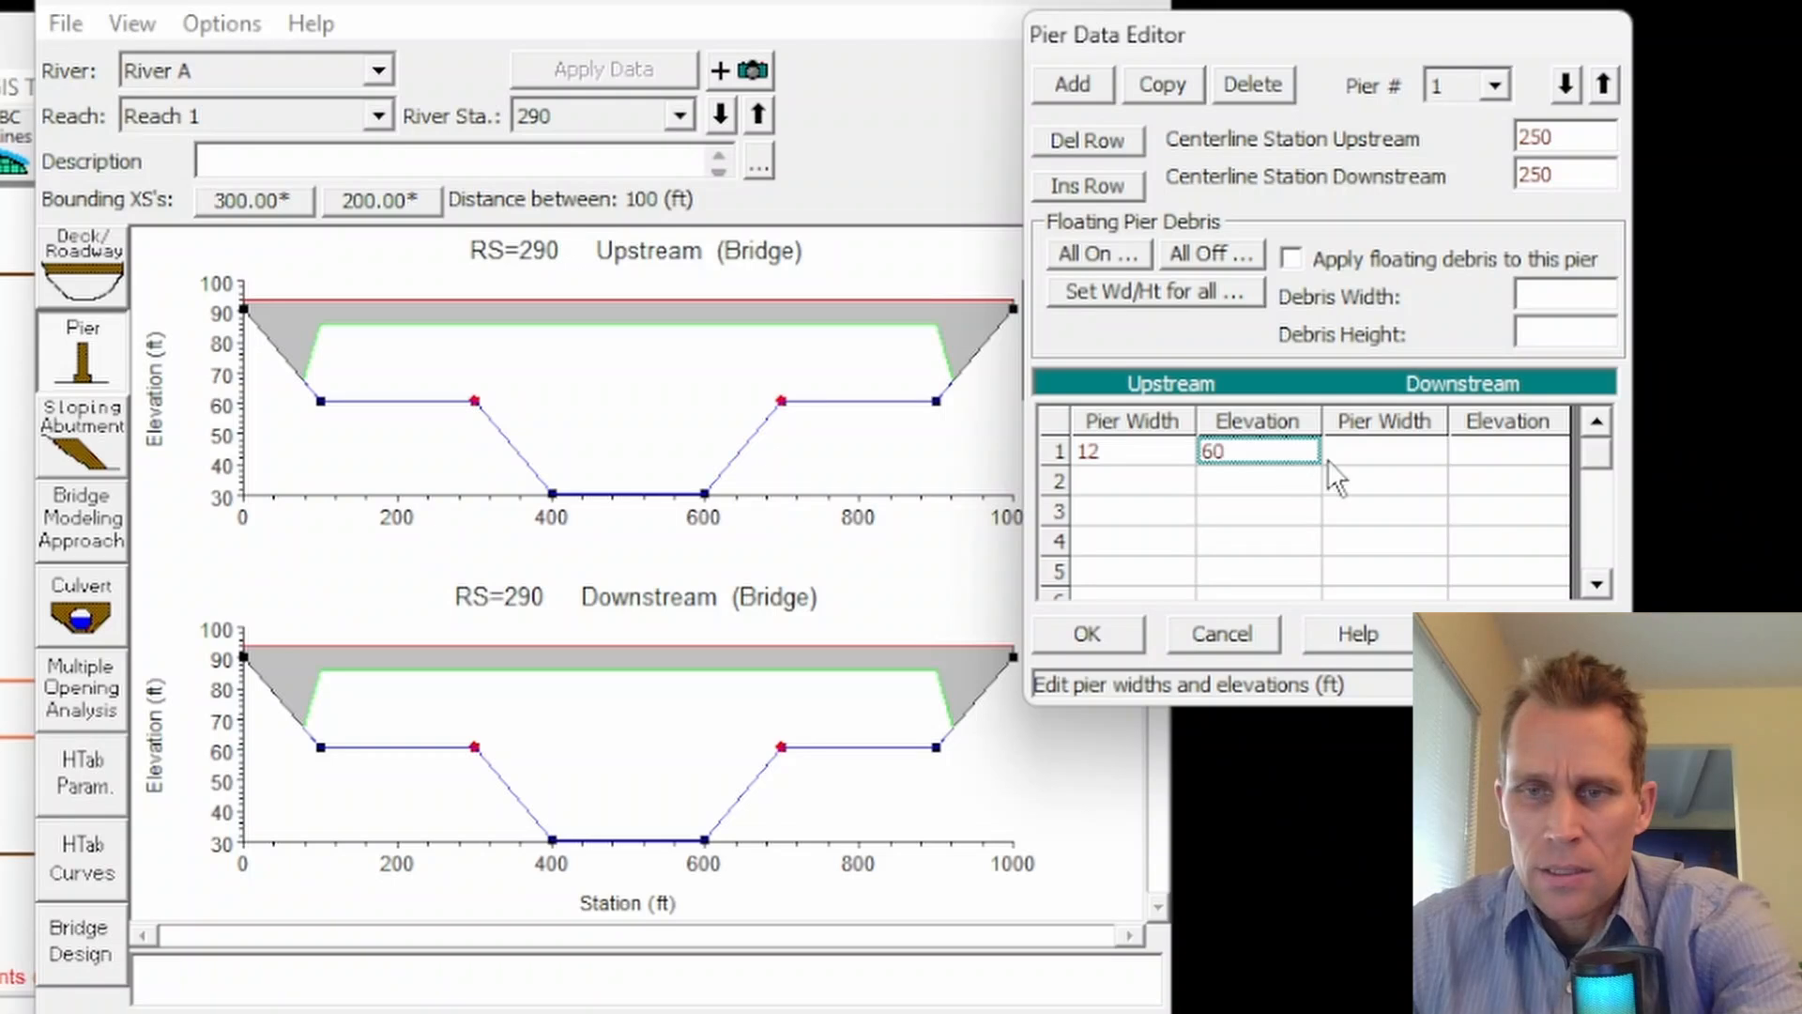
left_click(1386, 455)
type("12")
left_click(1486, 455)
type("60")
key("Tab")
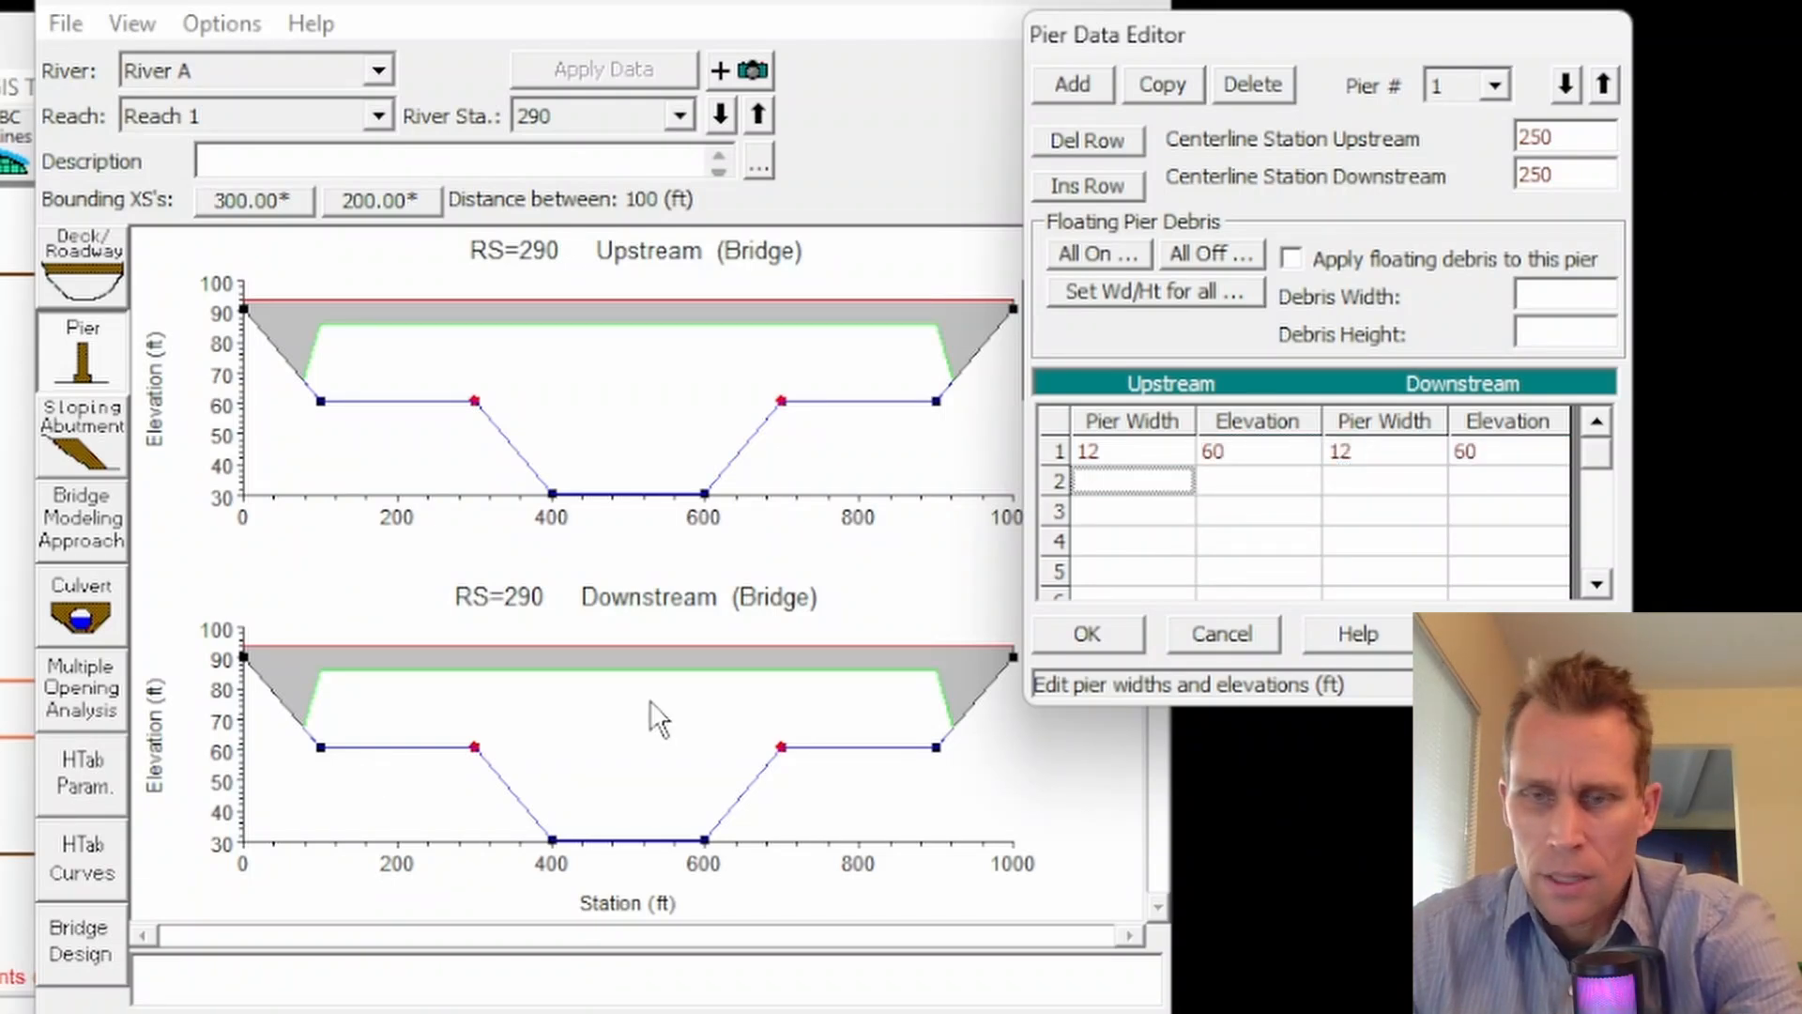
Step: Enter pier 1's second width row as 12 ft at elevation 86 on both sides and accept the pier data
type("12")
key("Tab")
type("86")
left_click(1480, 480)
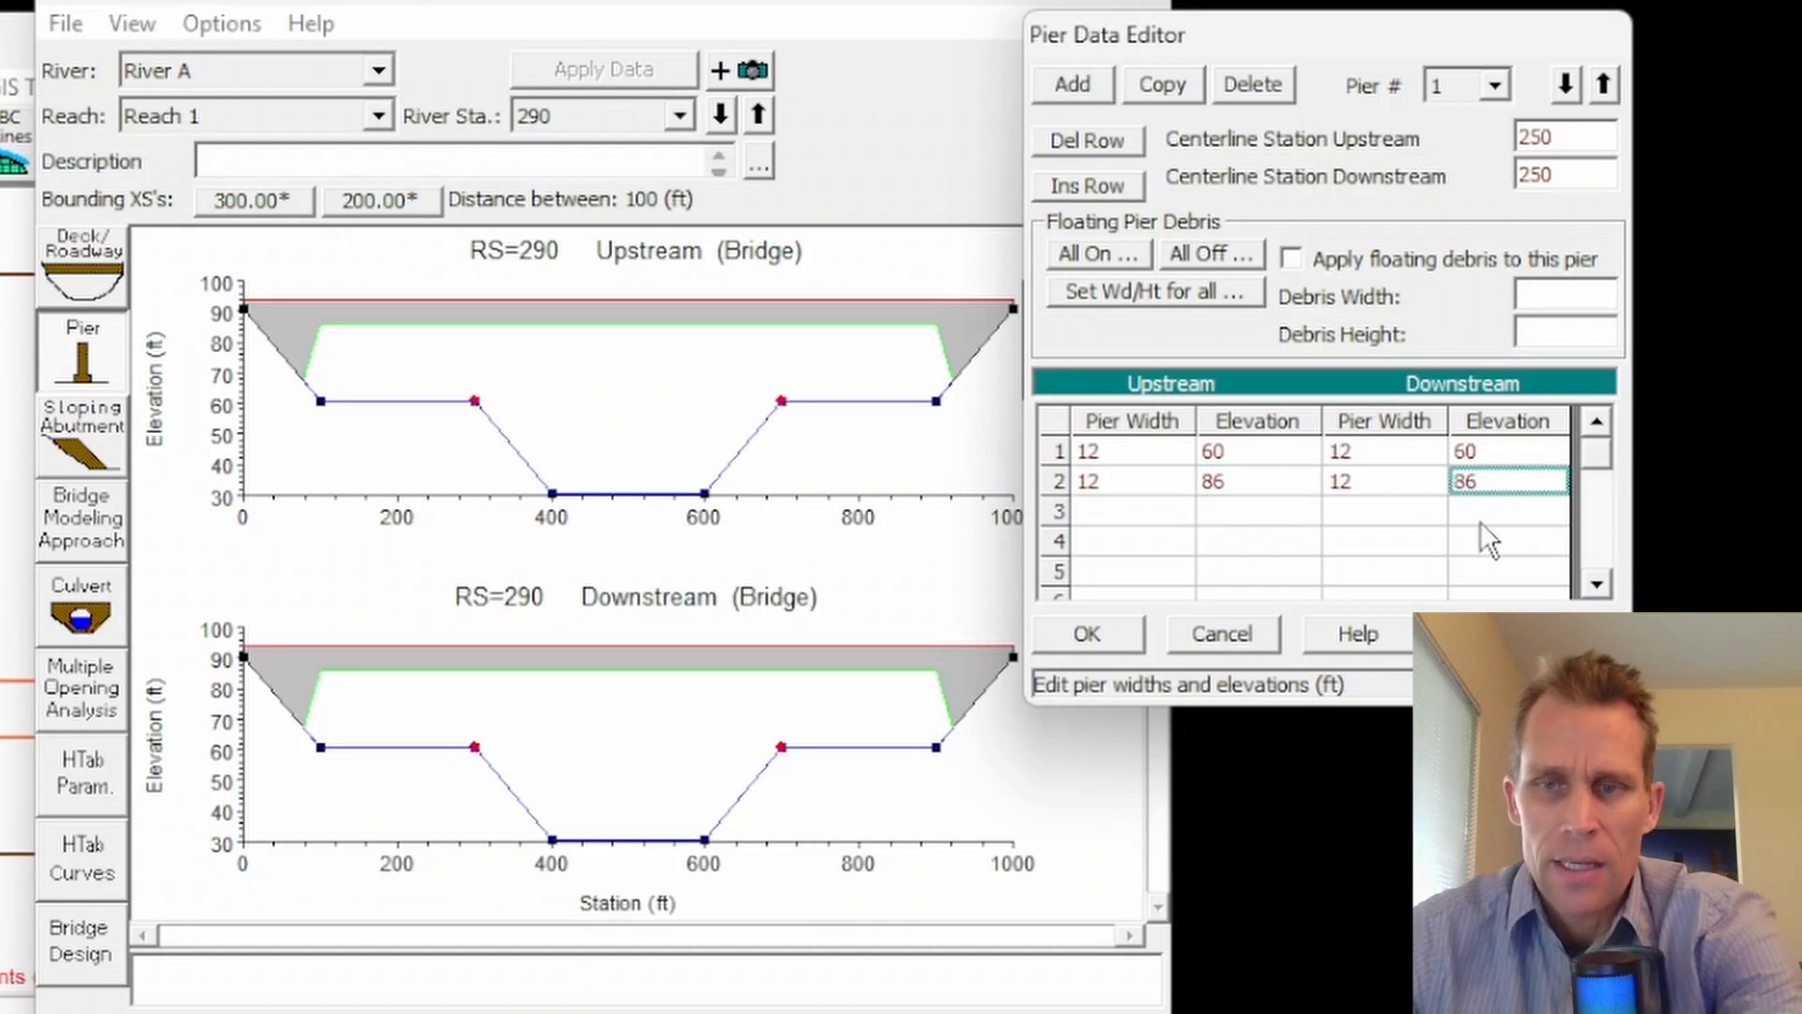
left_click(1089, 636)
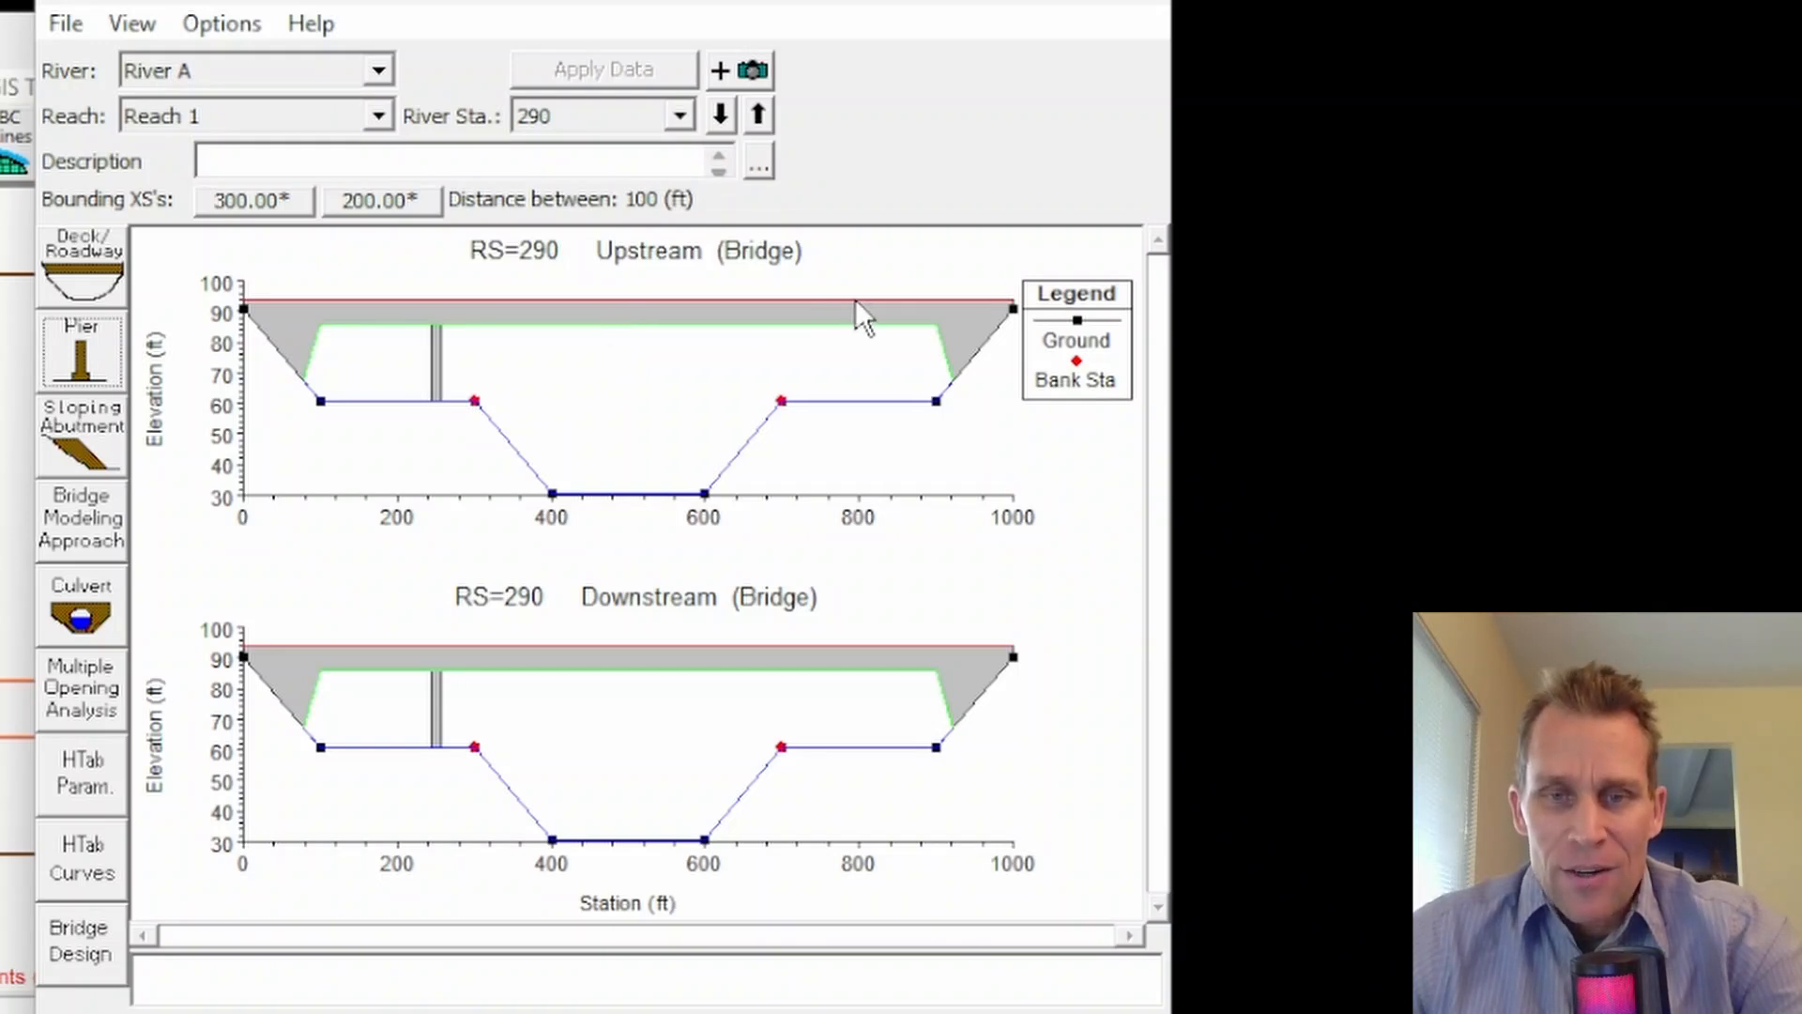
Step: Reopen the pier data, copy pier 1 to create a second pier, and make pier 2 the current one
left_click(92, 358)
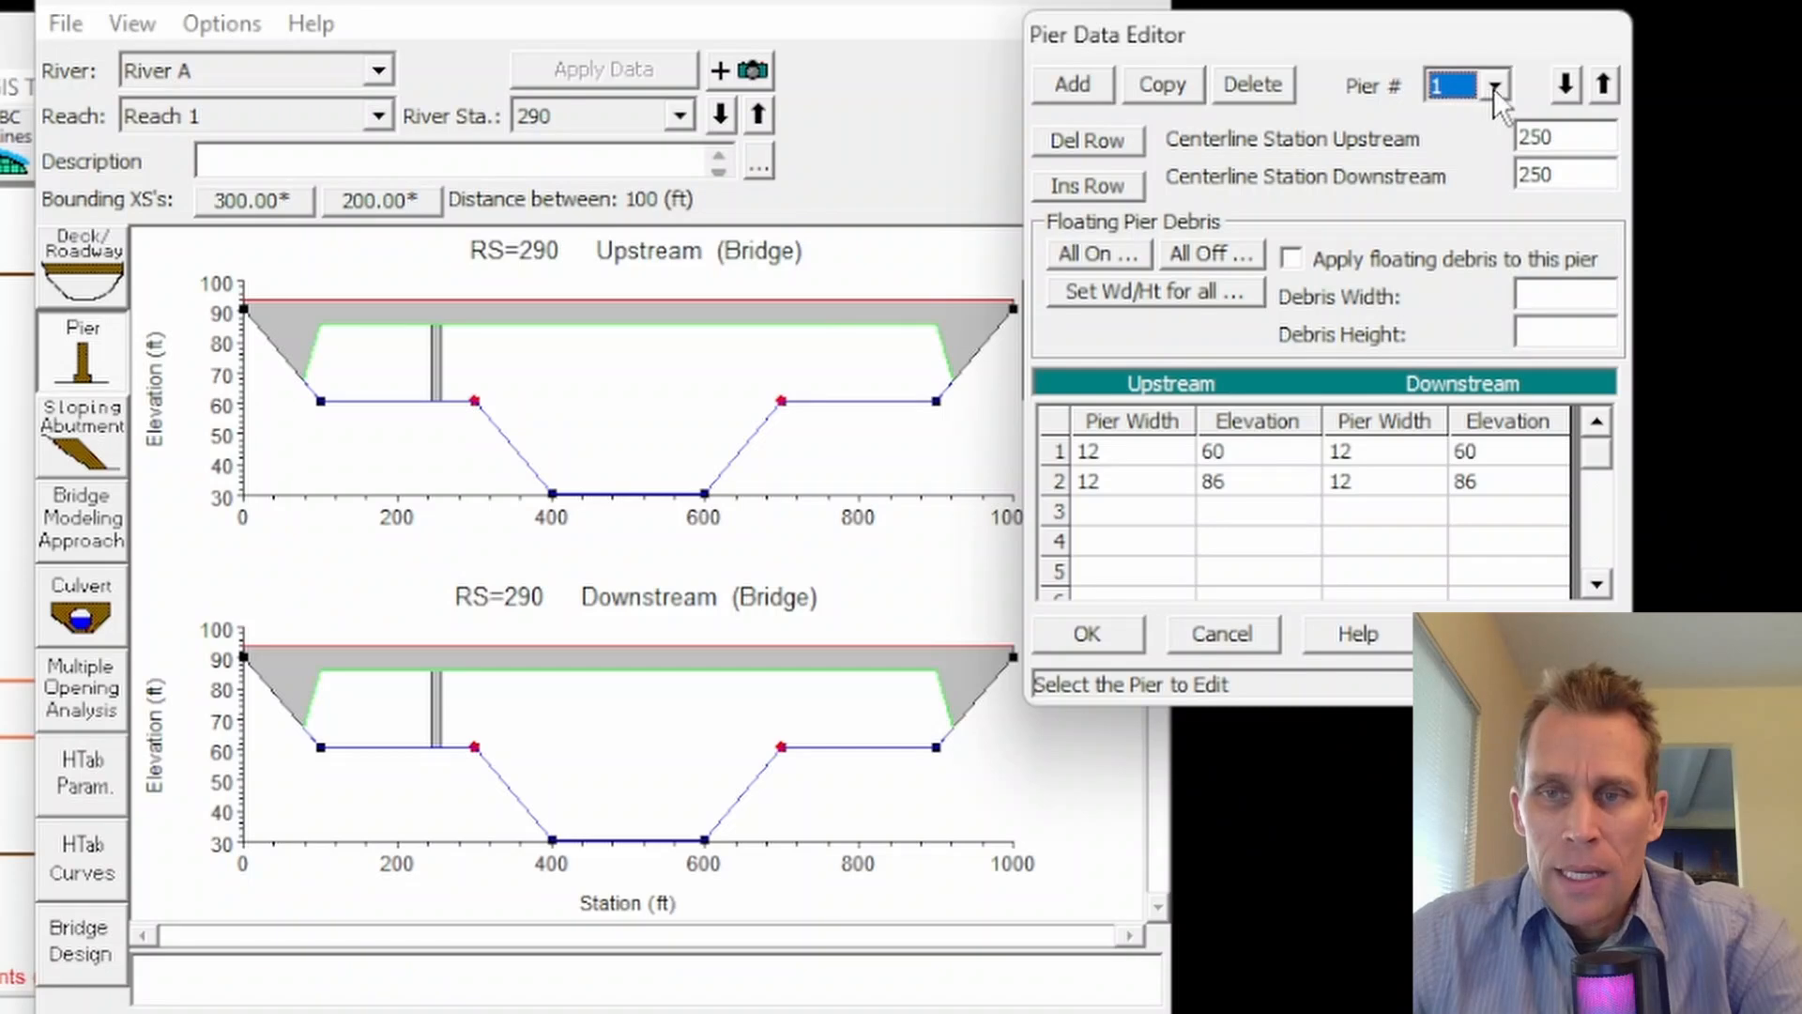
left_click(1494, 86)
left_click(1496, 114)
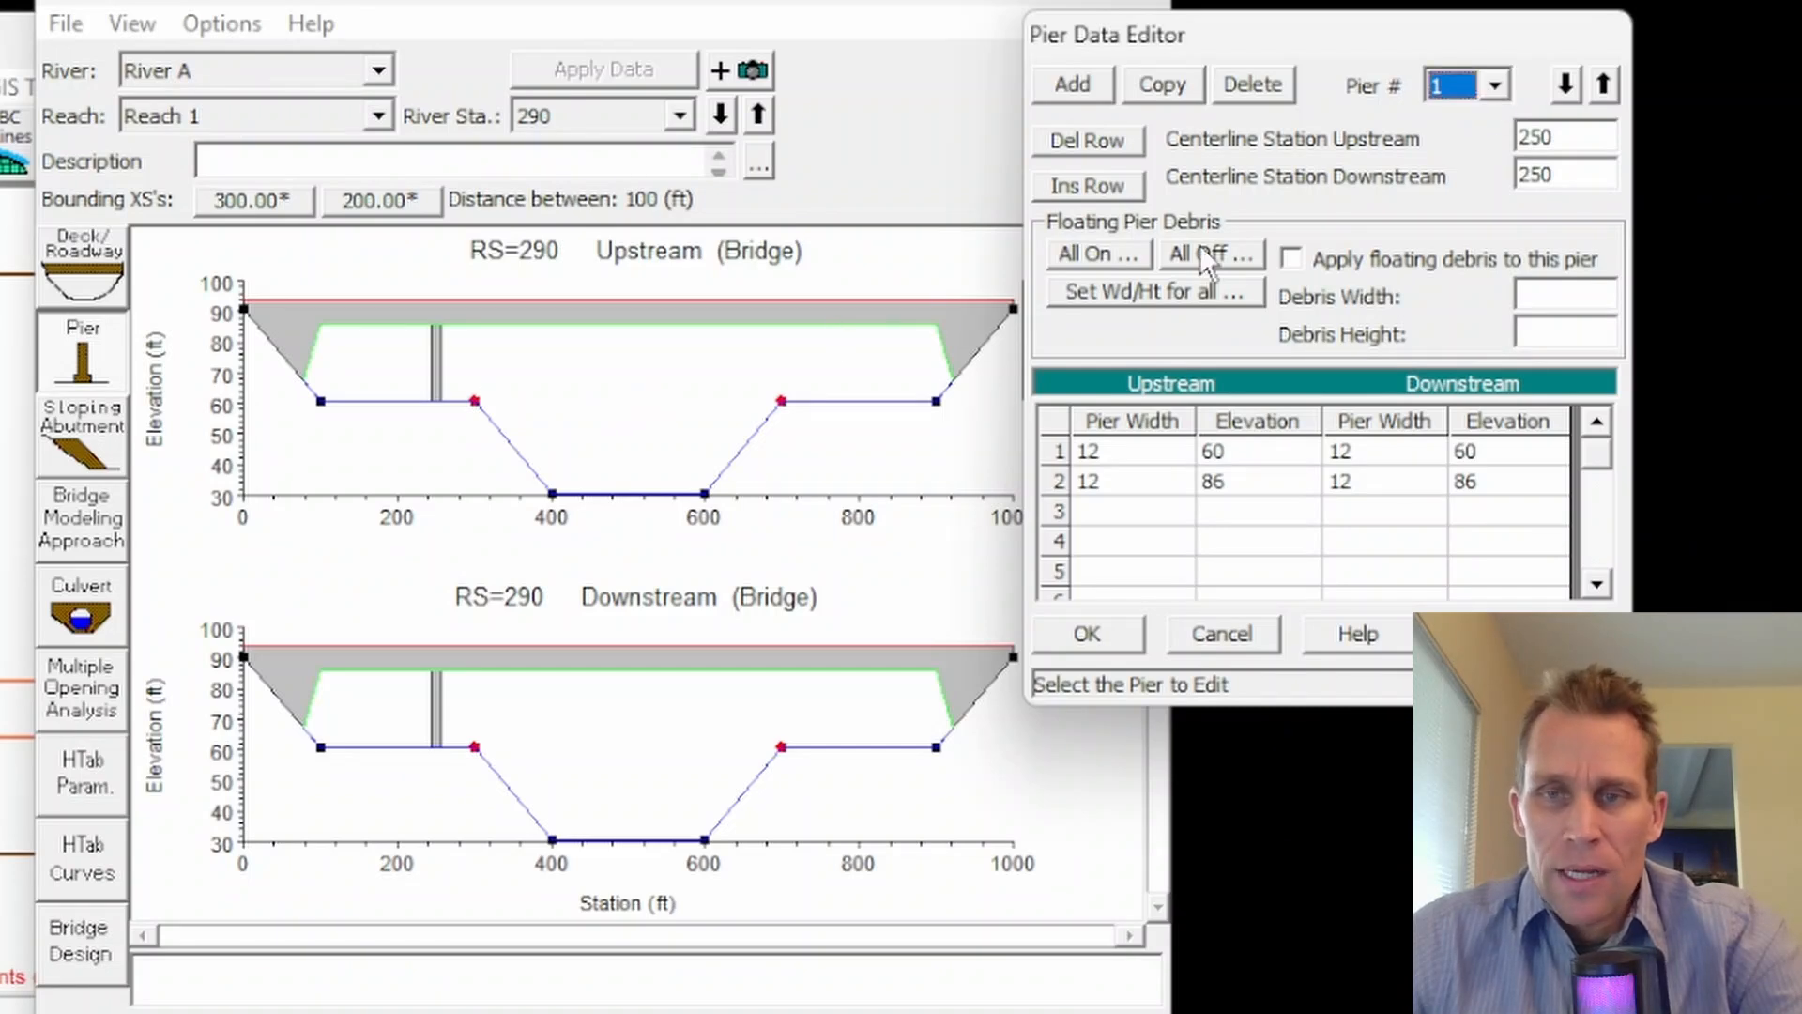
left_click(1475, 90)
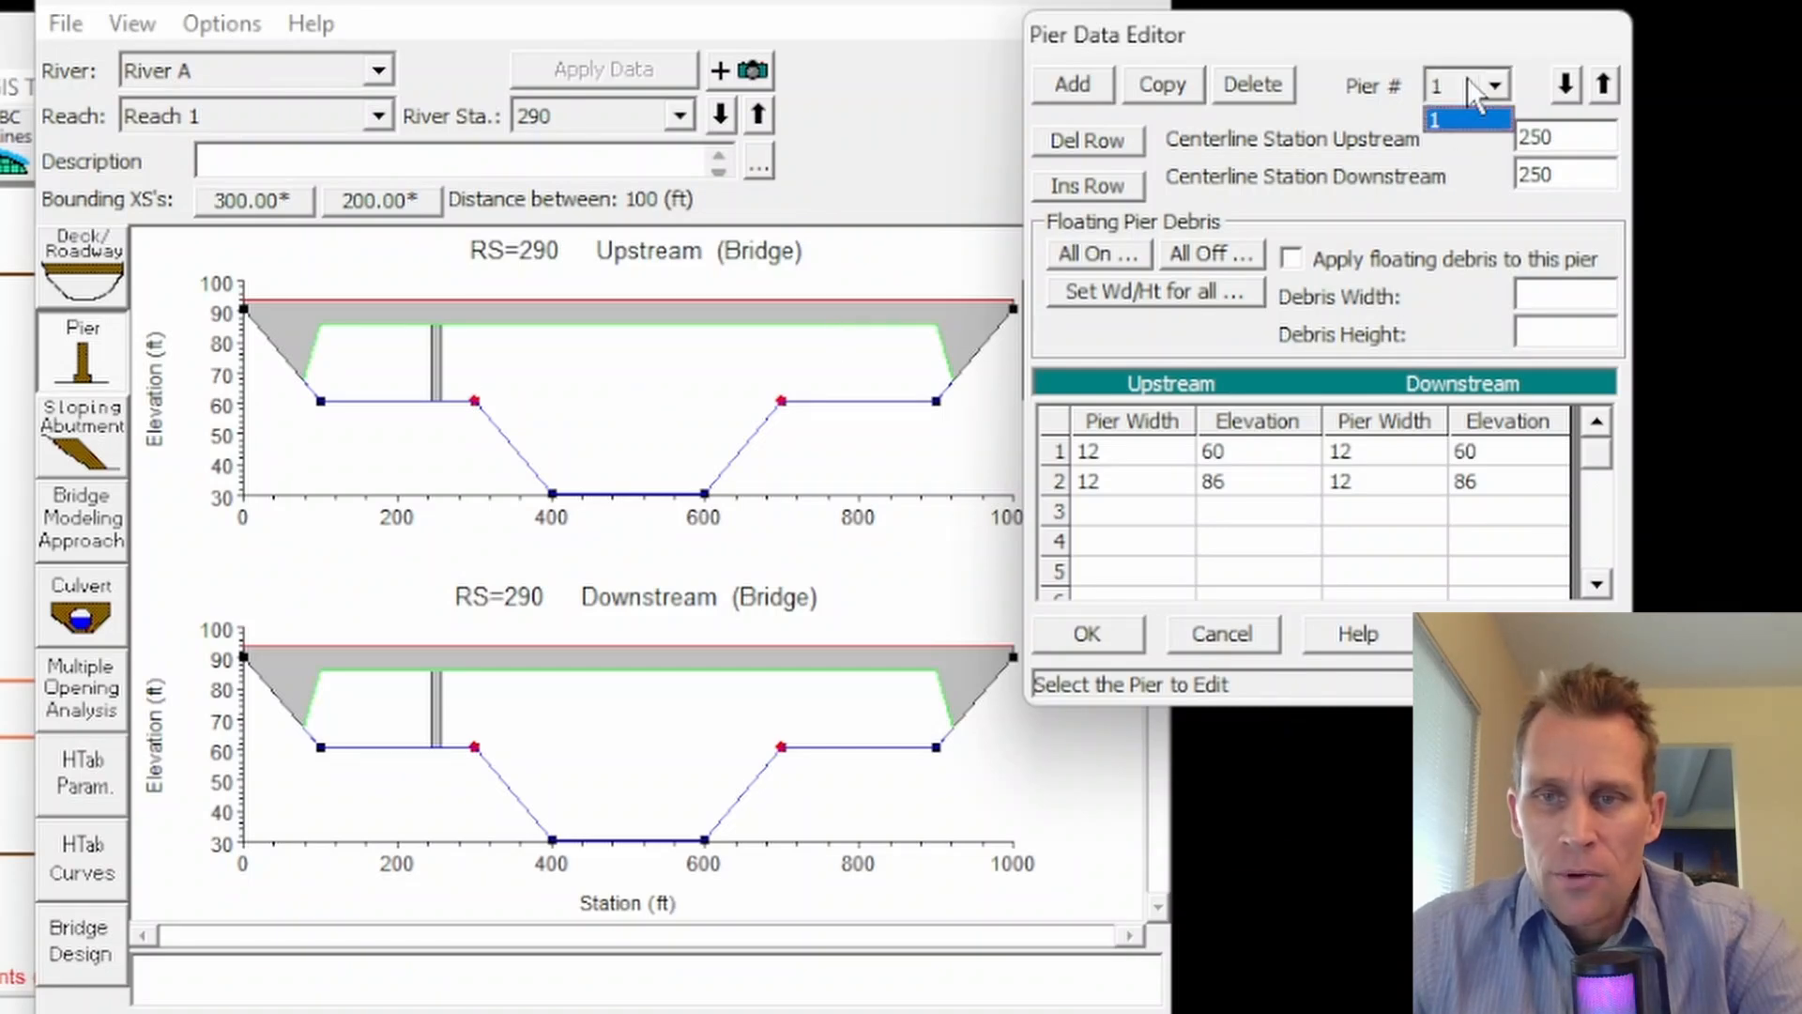
left_click(1467, 119)
left_click(1164, 85)
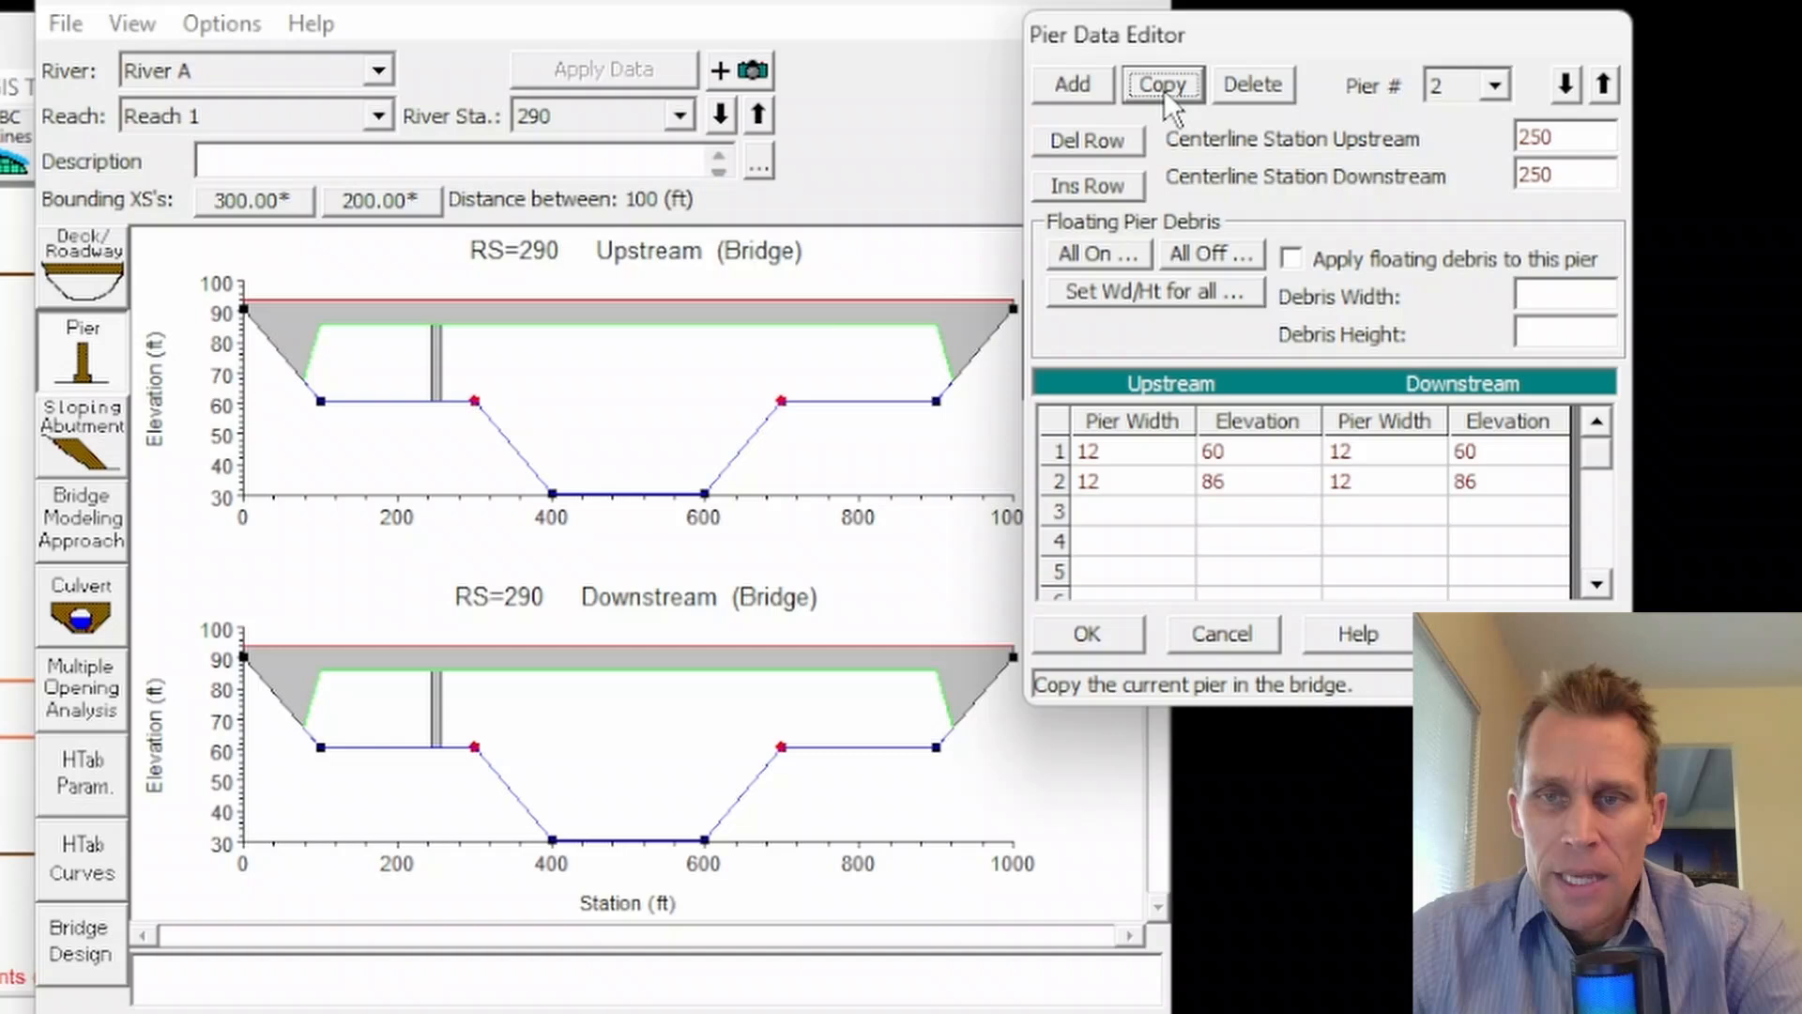
left_click(1481, 90)
left_click(1464, 119)
left_click(1495, 90)
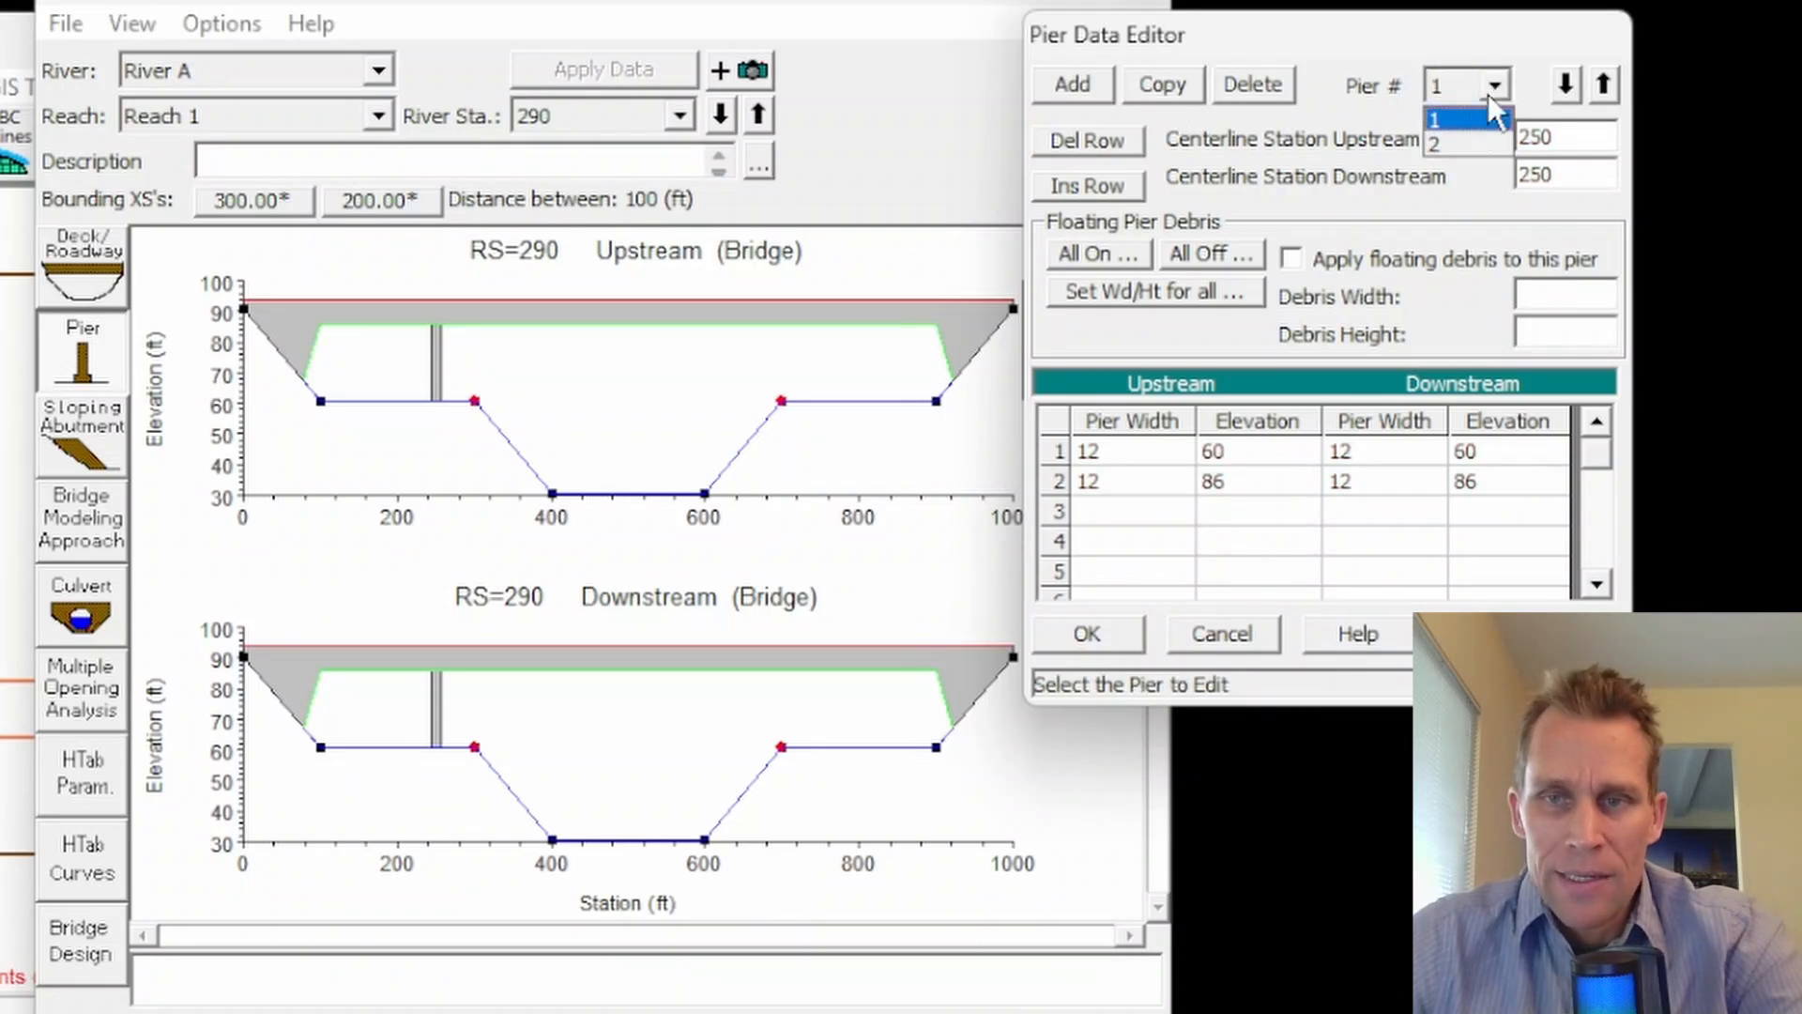
left_click(1468, 143)
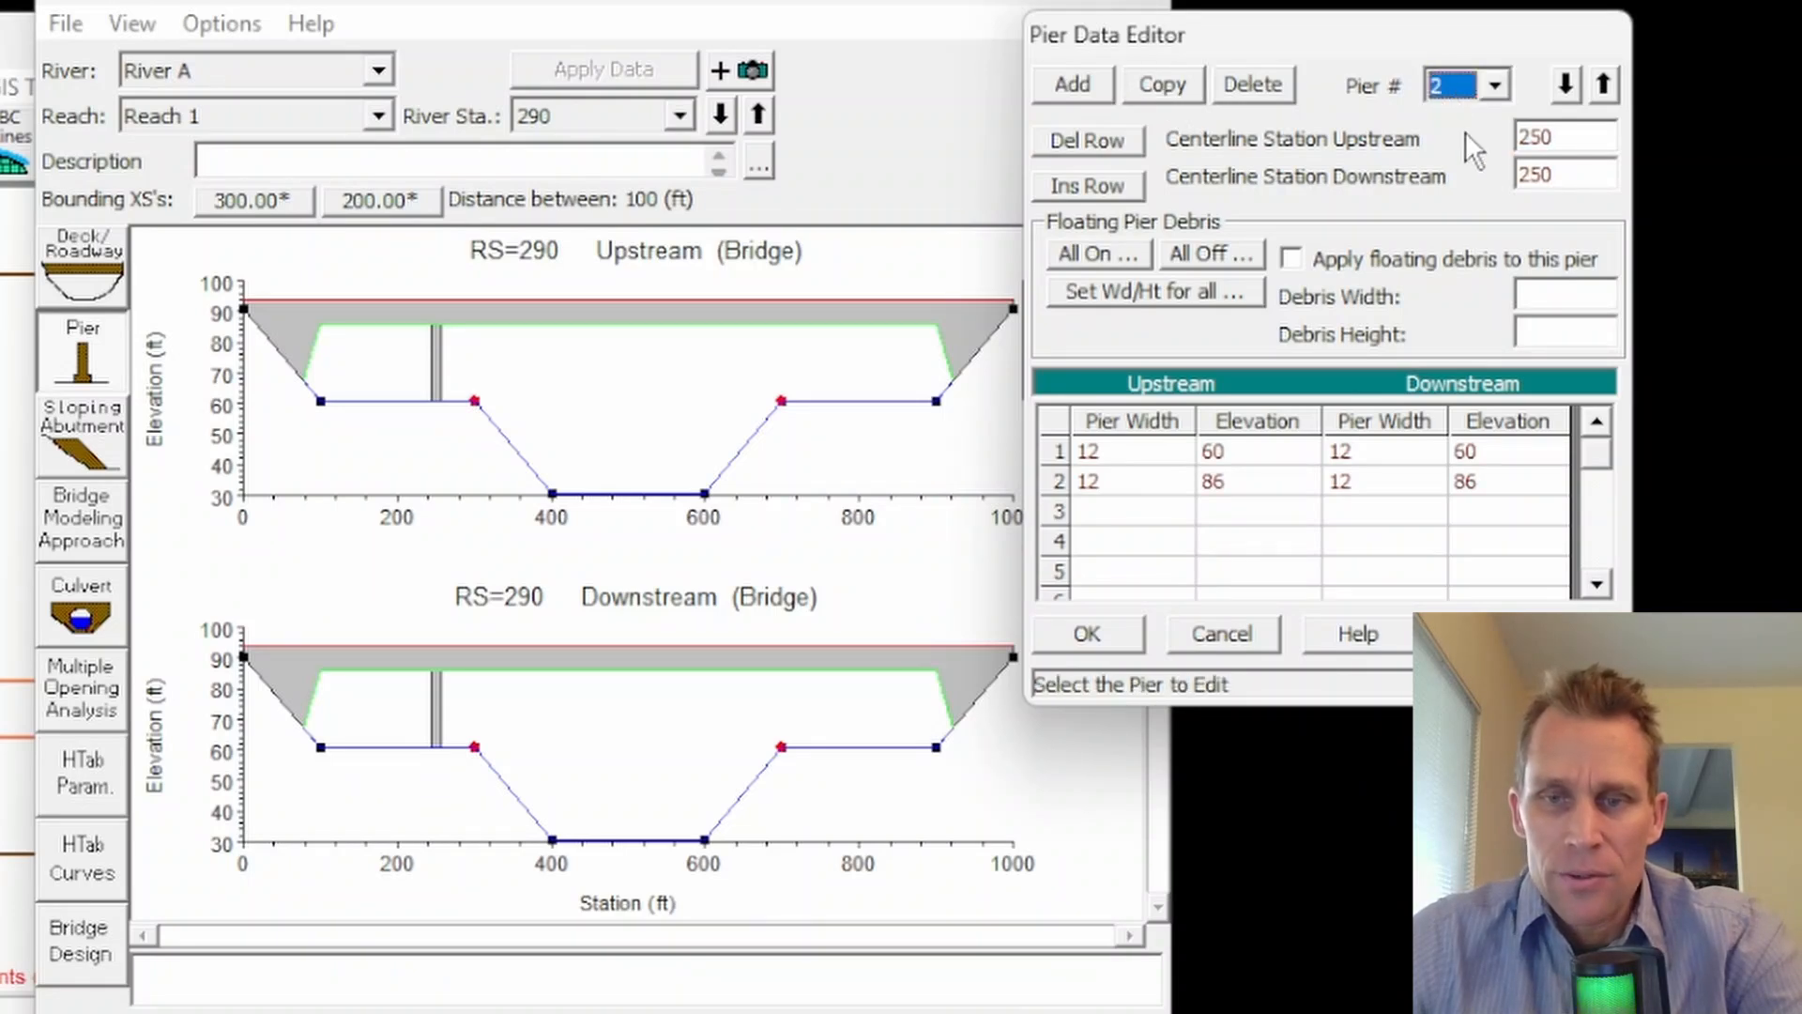
Step: Set pier 2's upstream and downstream centerline stations to 500
left_click(1584, 138)
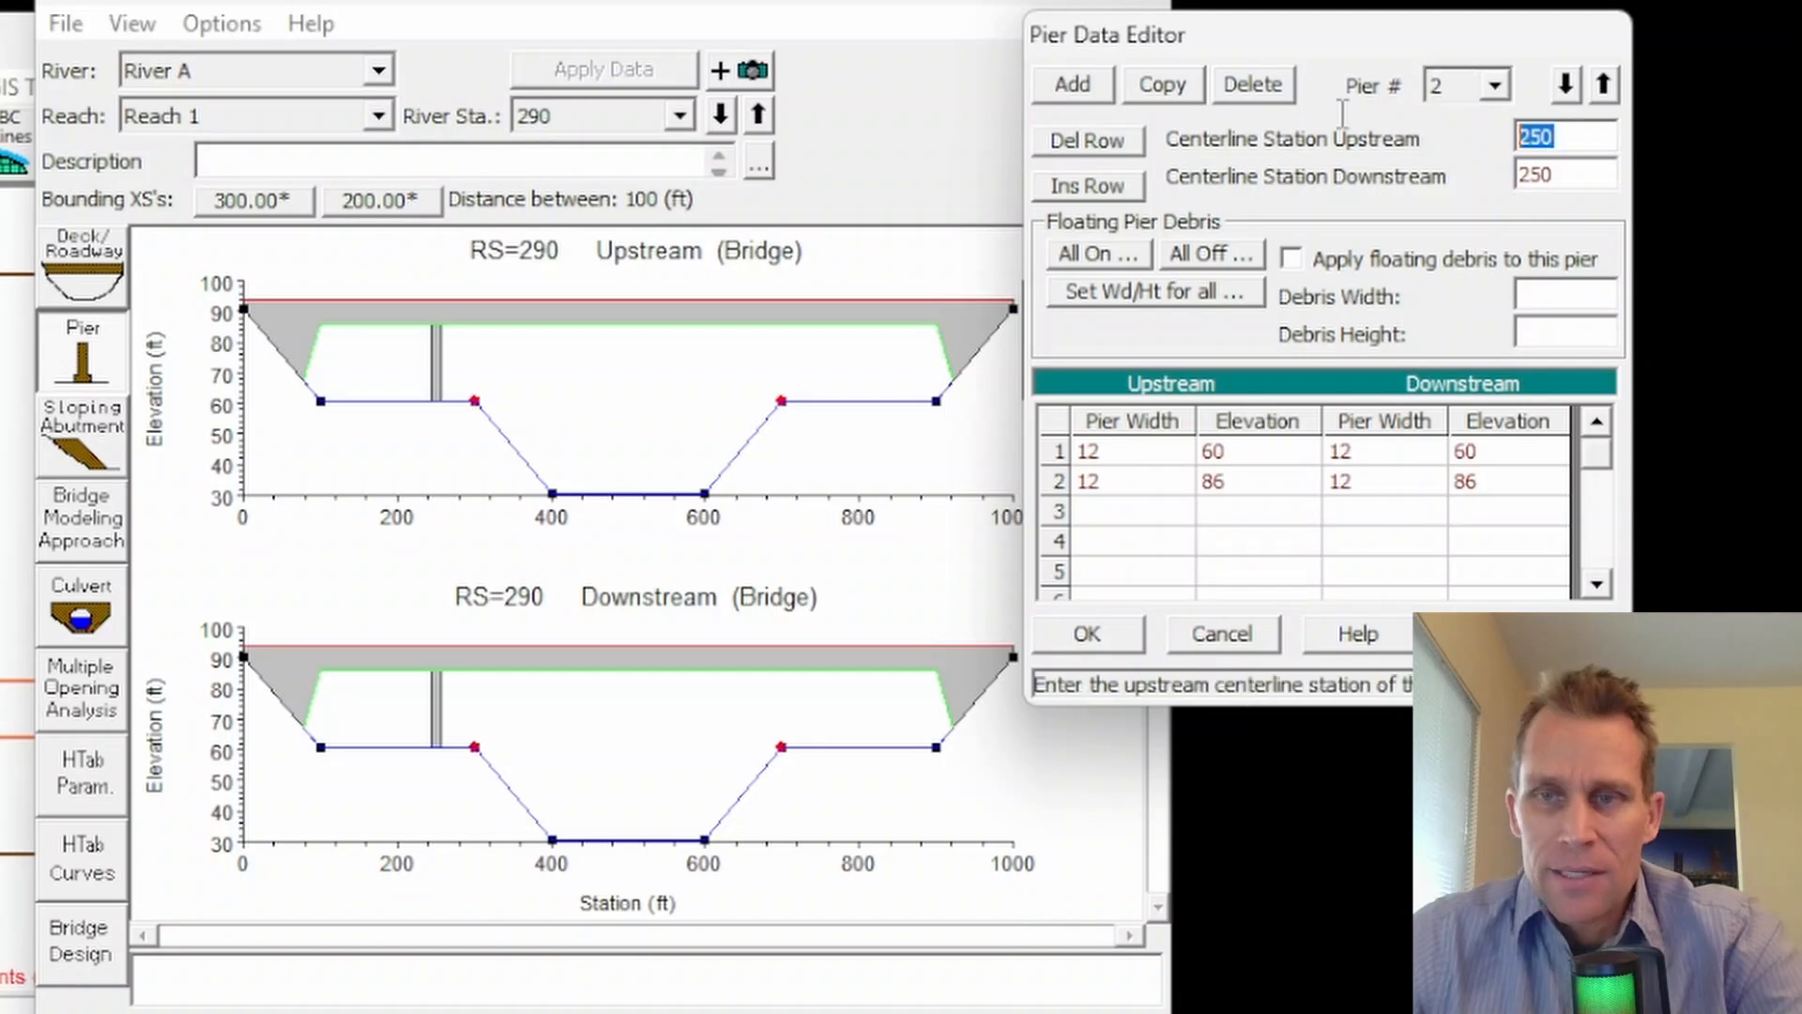
type("500")
left_click(1551, 184)
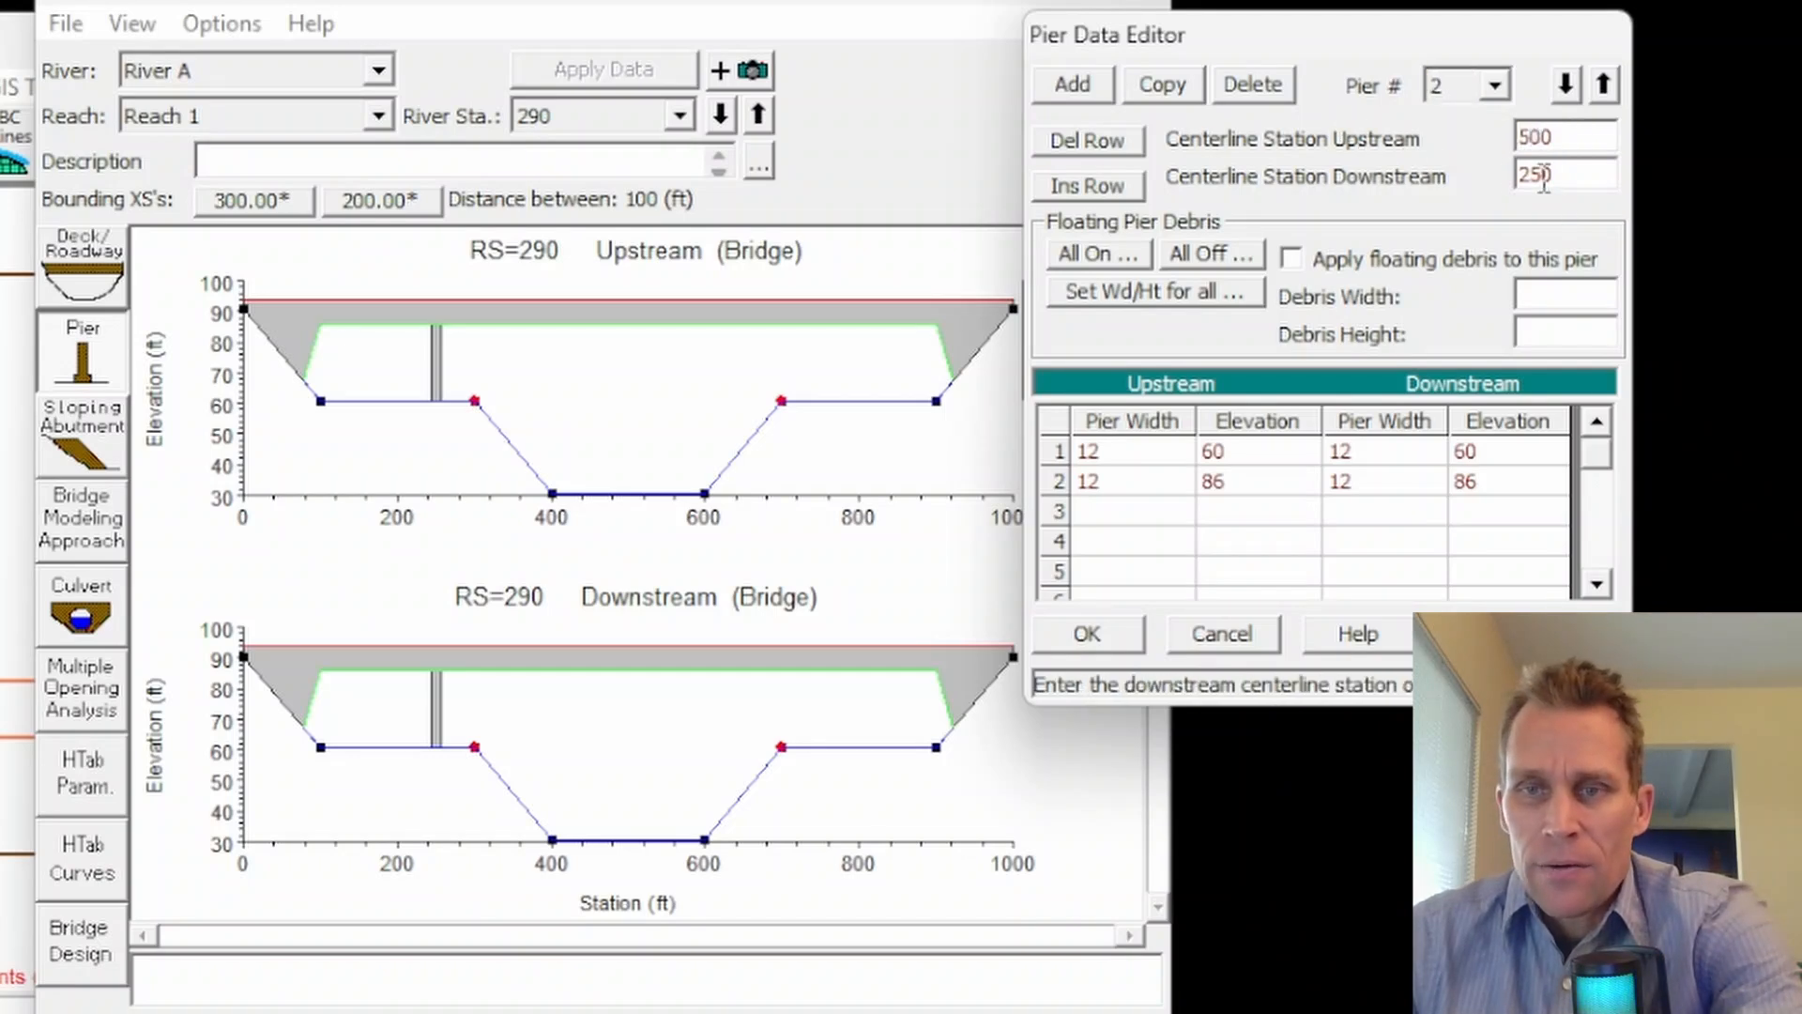
type("500")
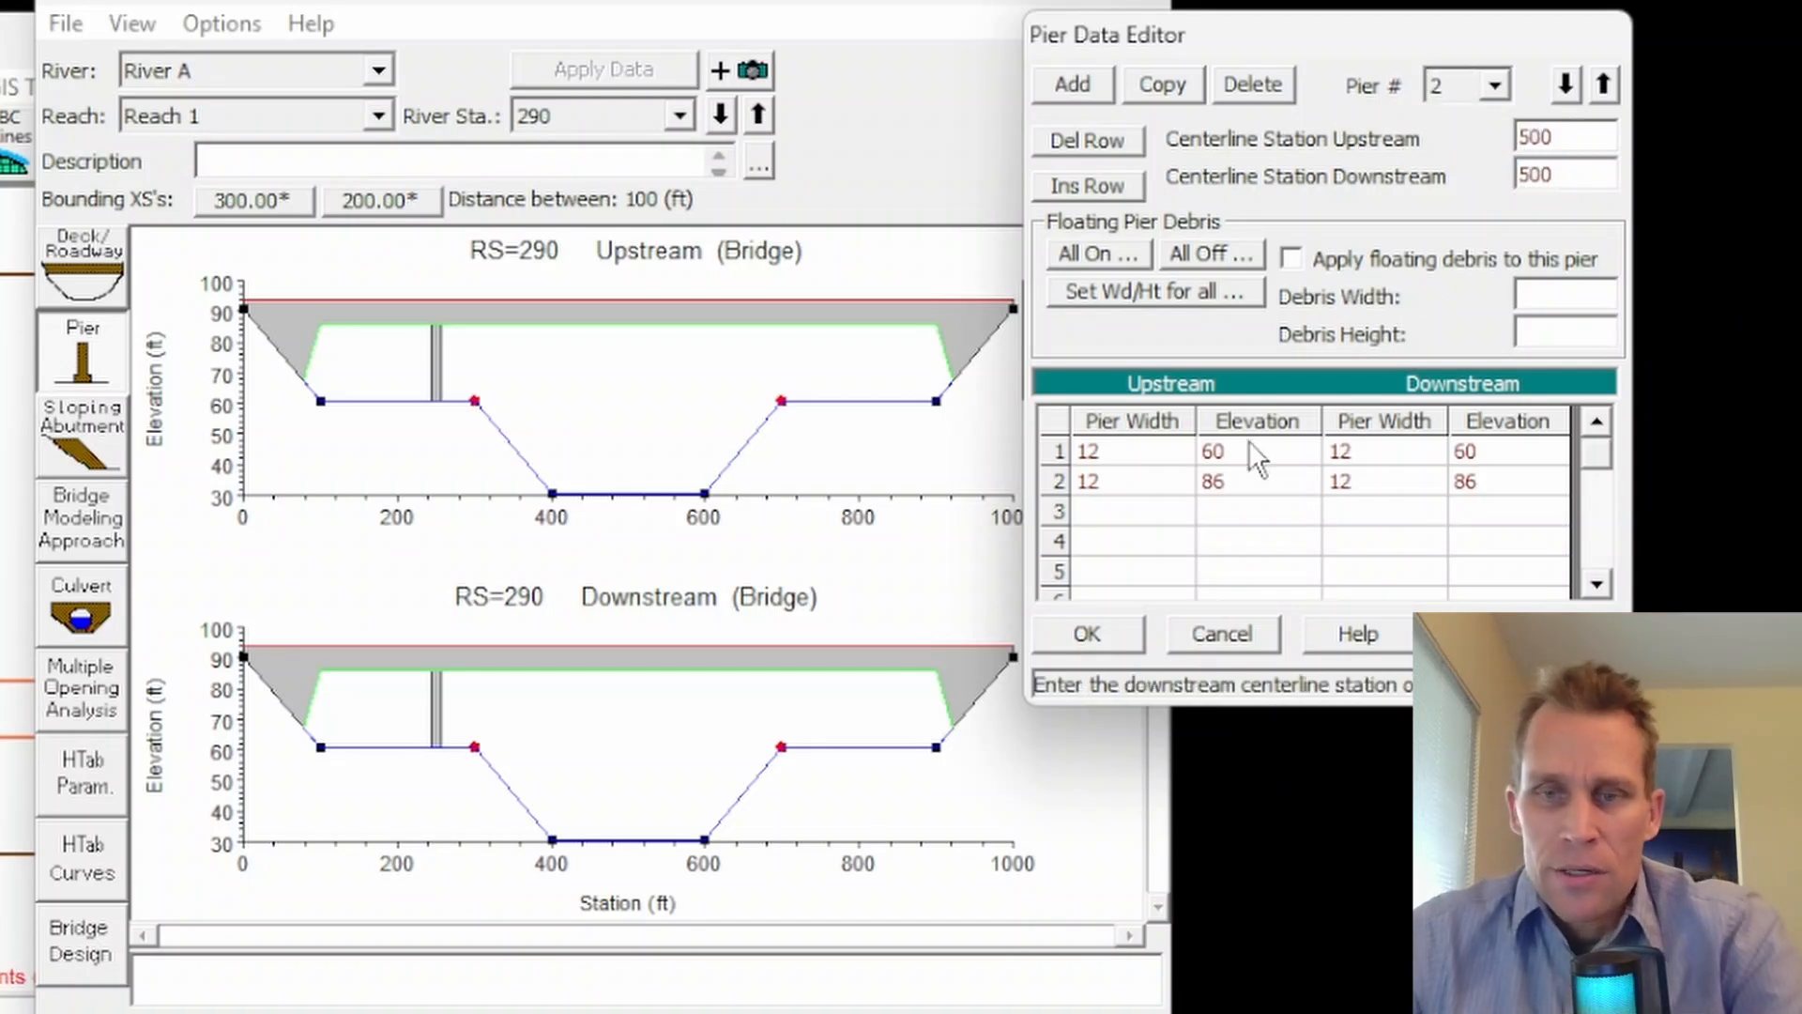
Step: Set pier 2's base elevation to 30 on the upstream and downstream sides and accept the pier data
left_click(1252, 453)
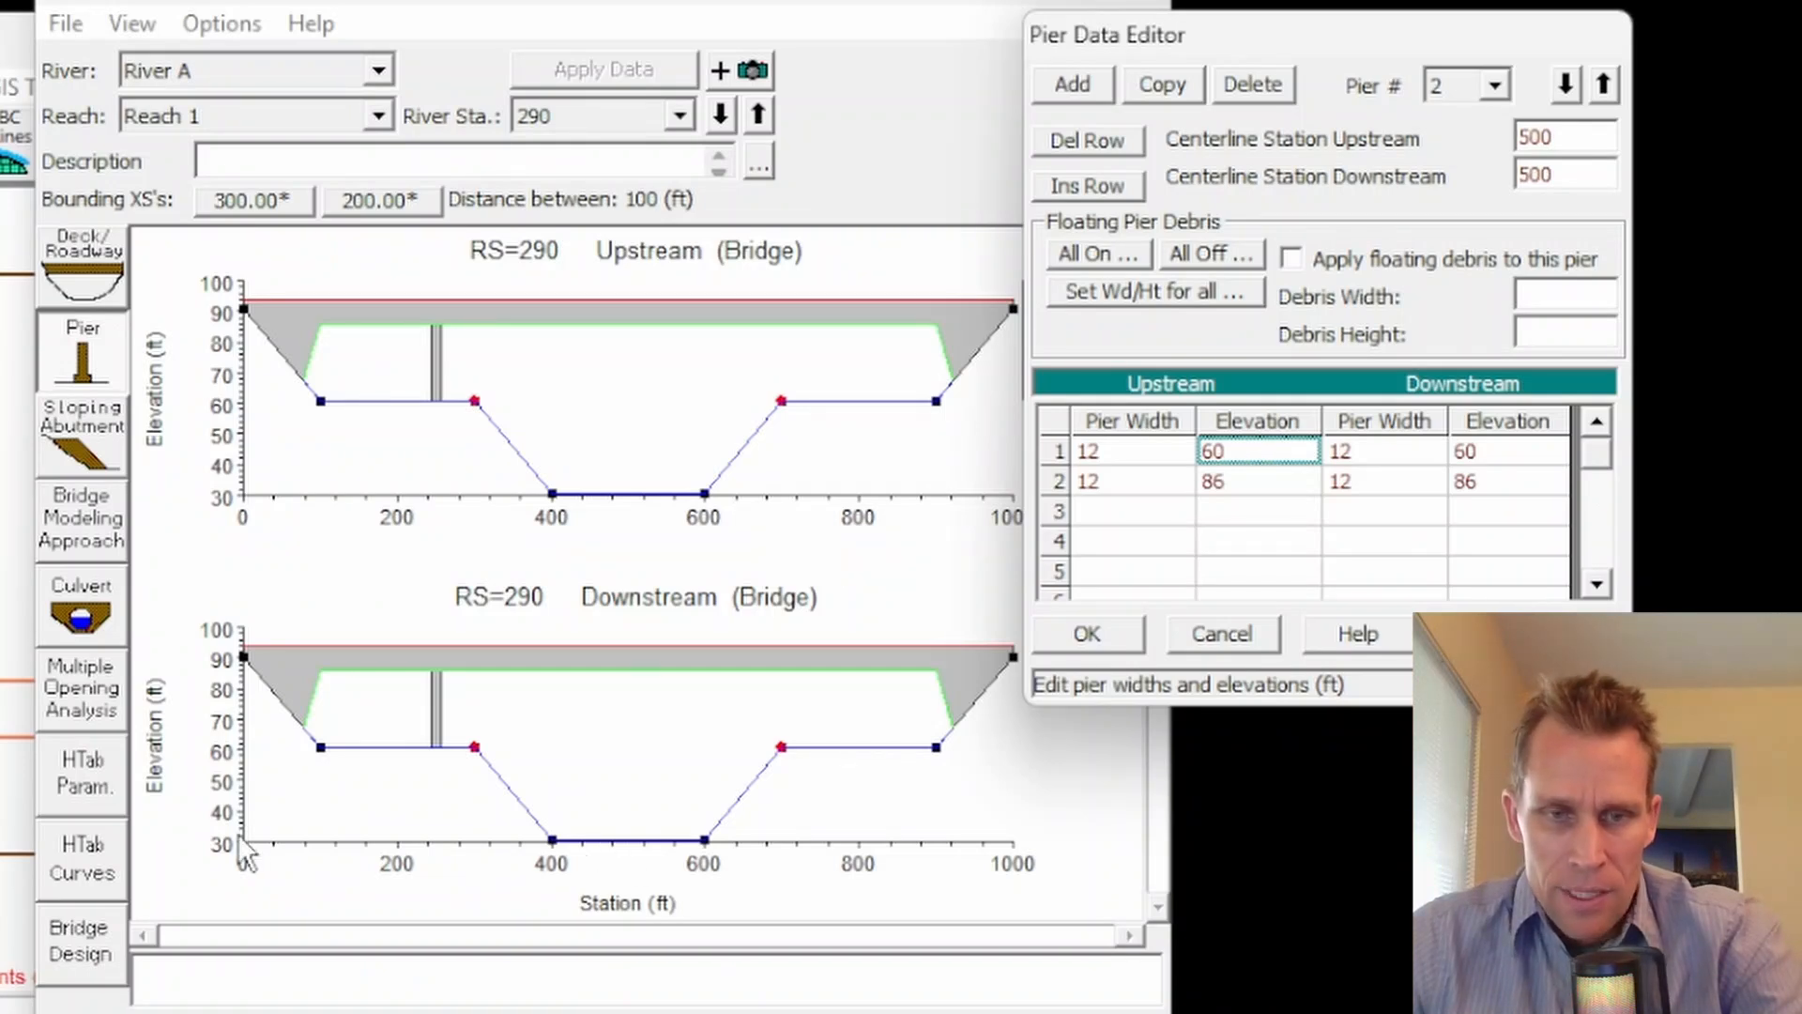
key("Delete")
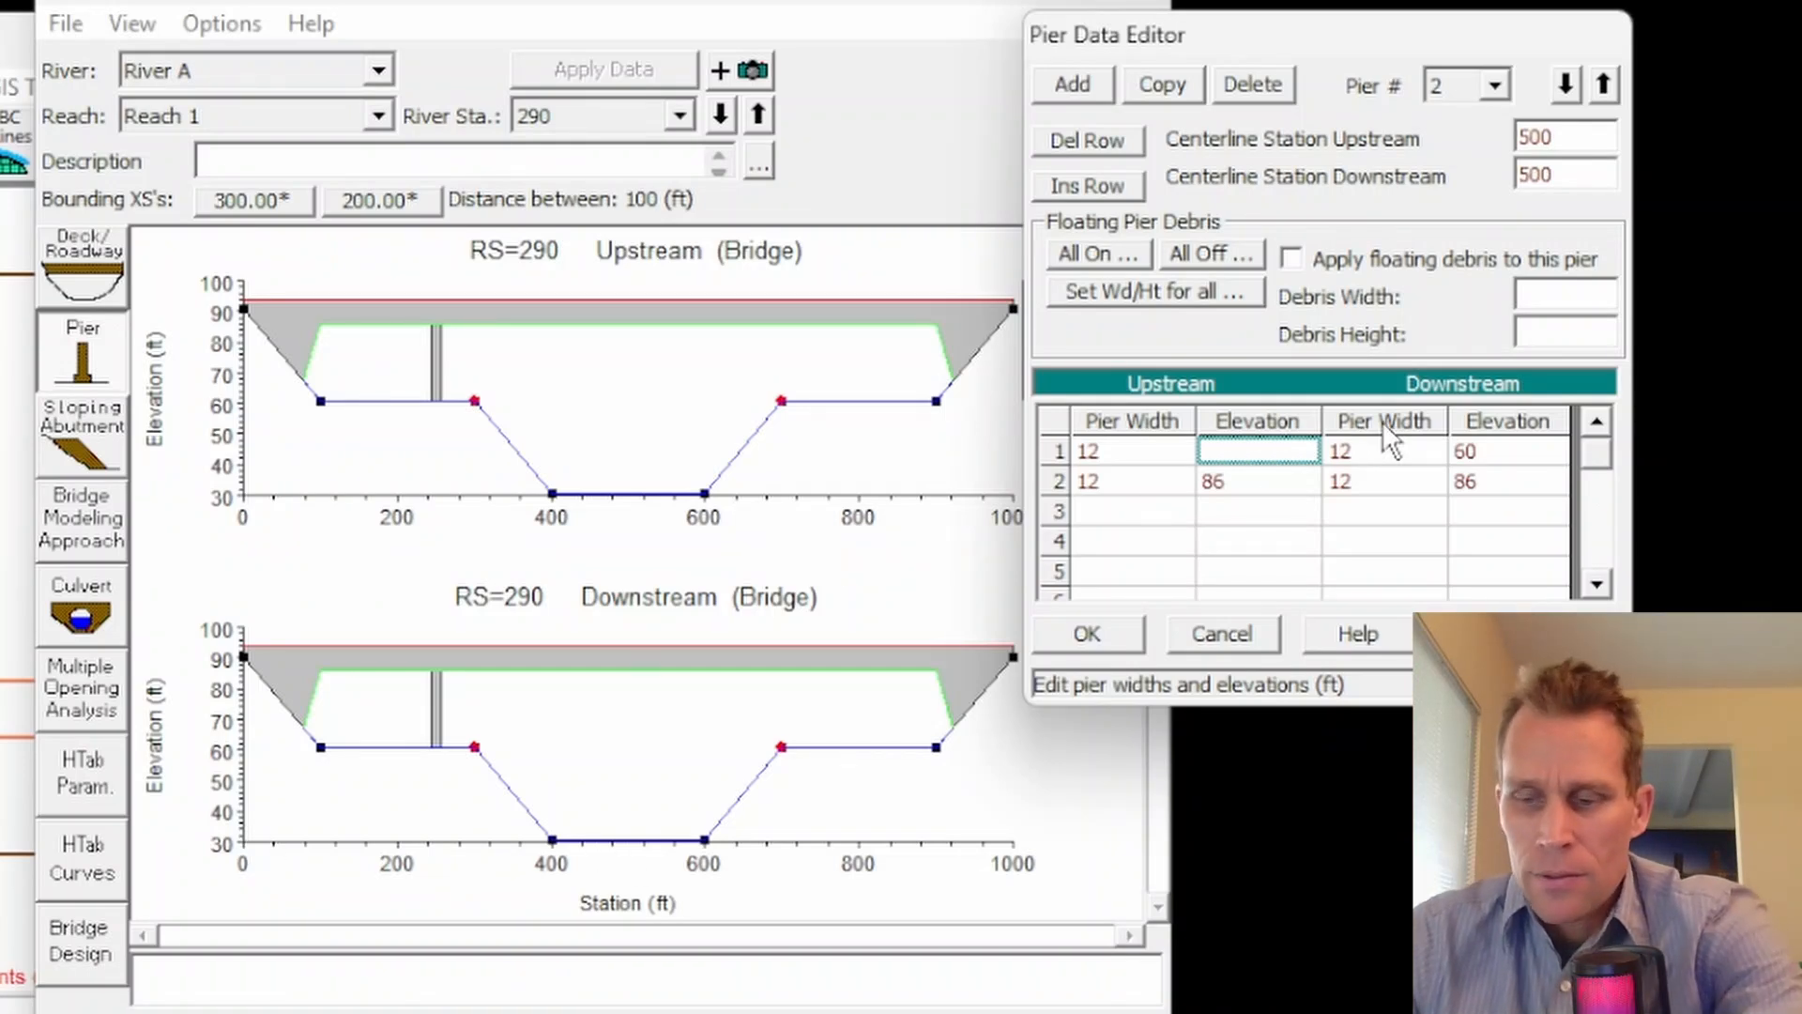
type("30")
left_click(1483, 453)
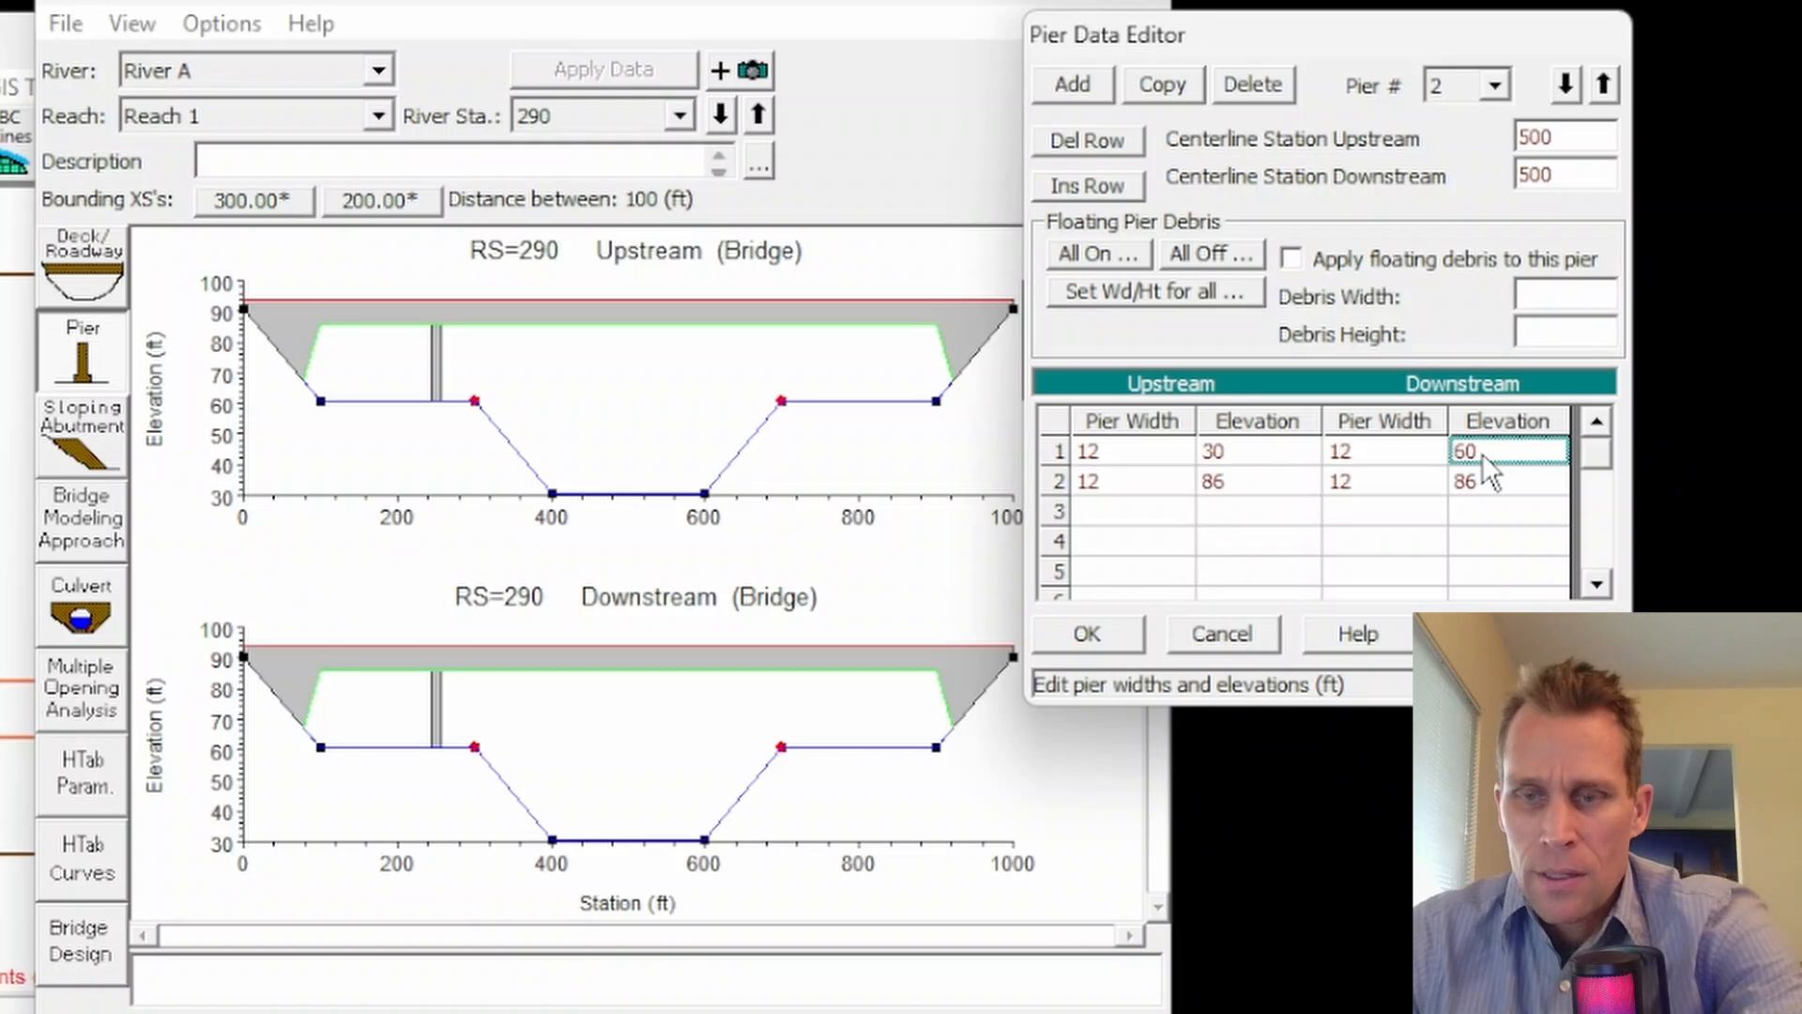
type("30")
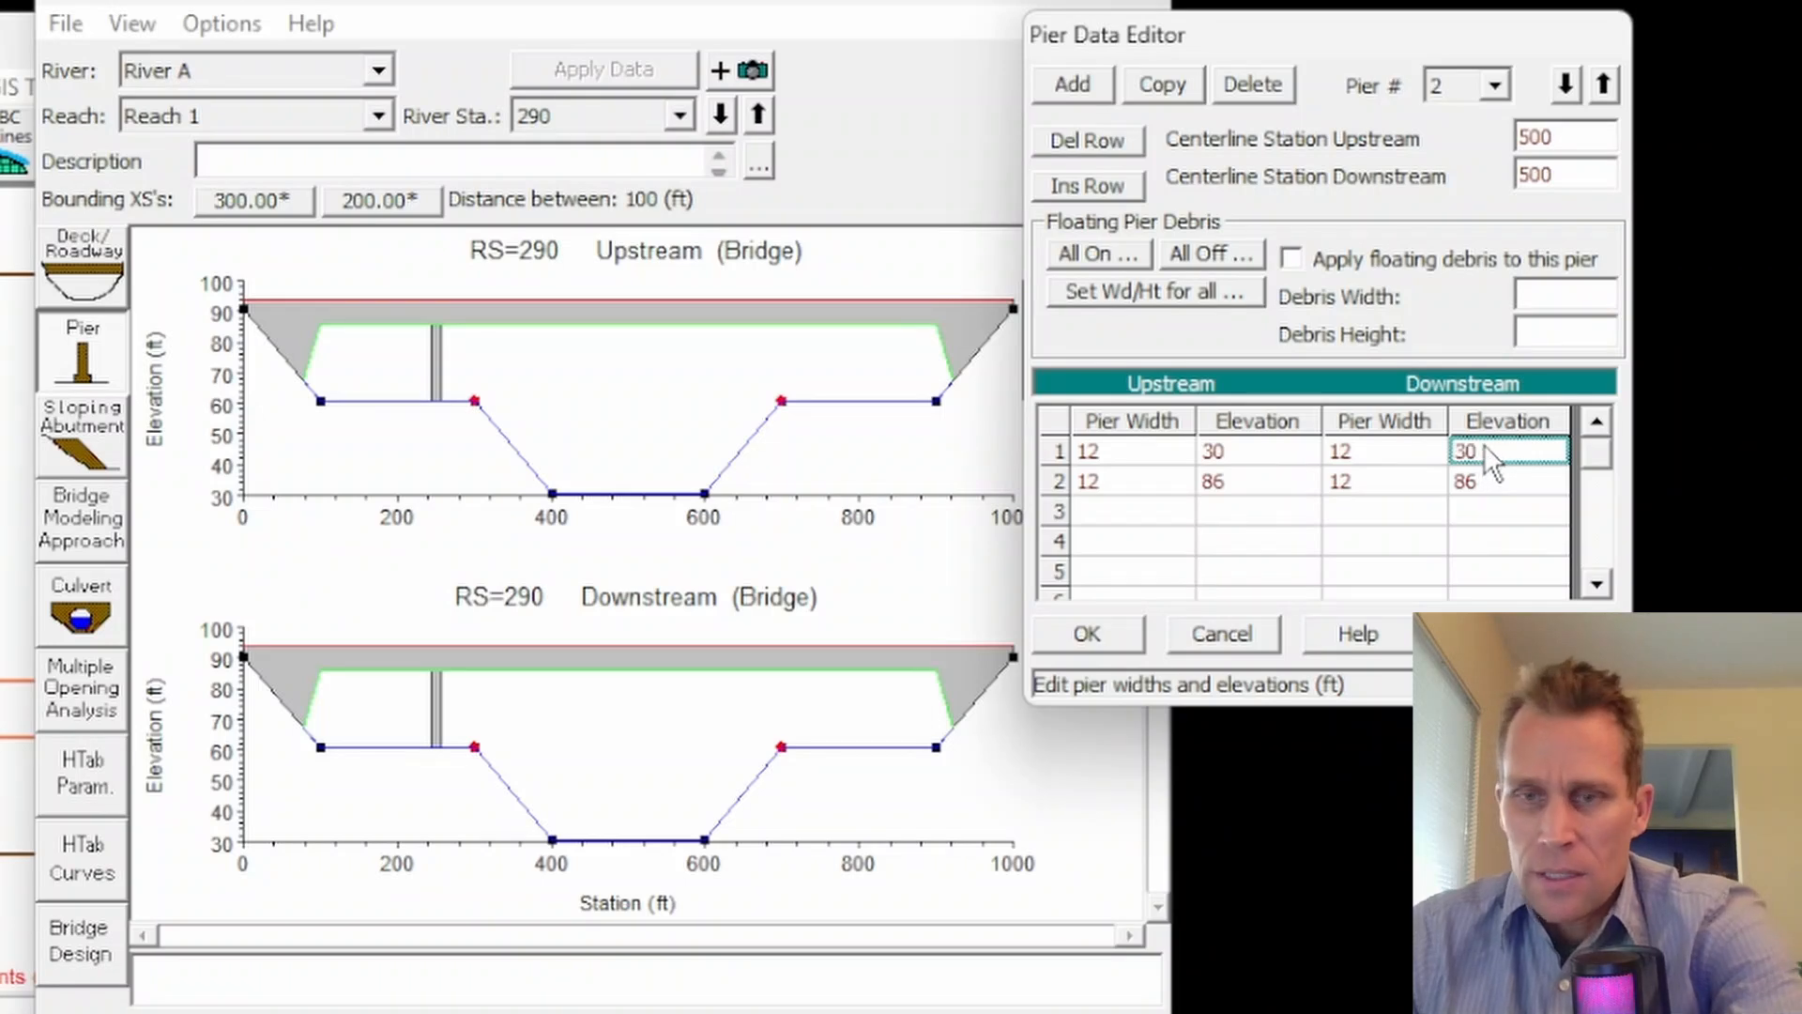
left_click(1117, 633)
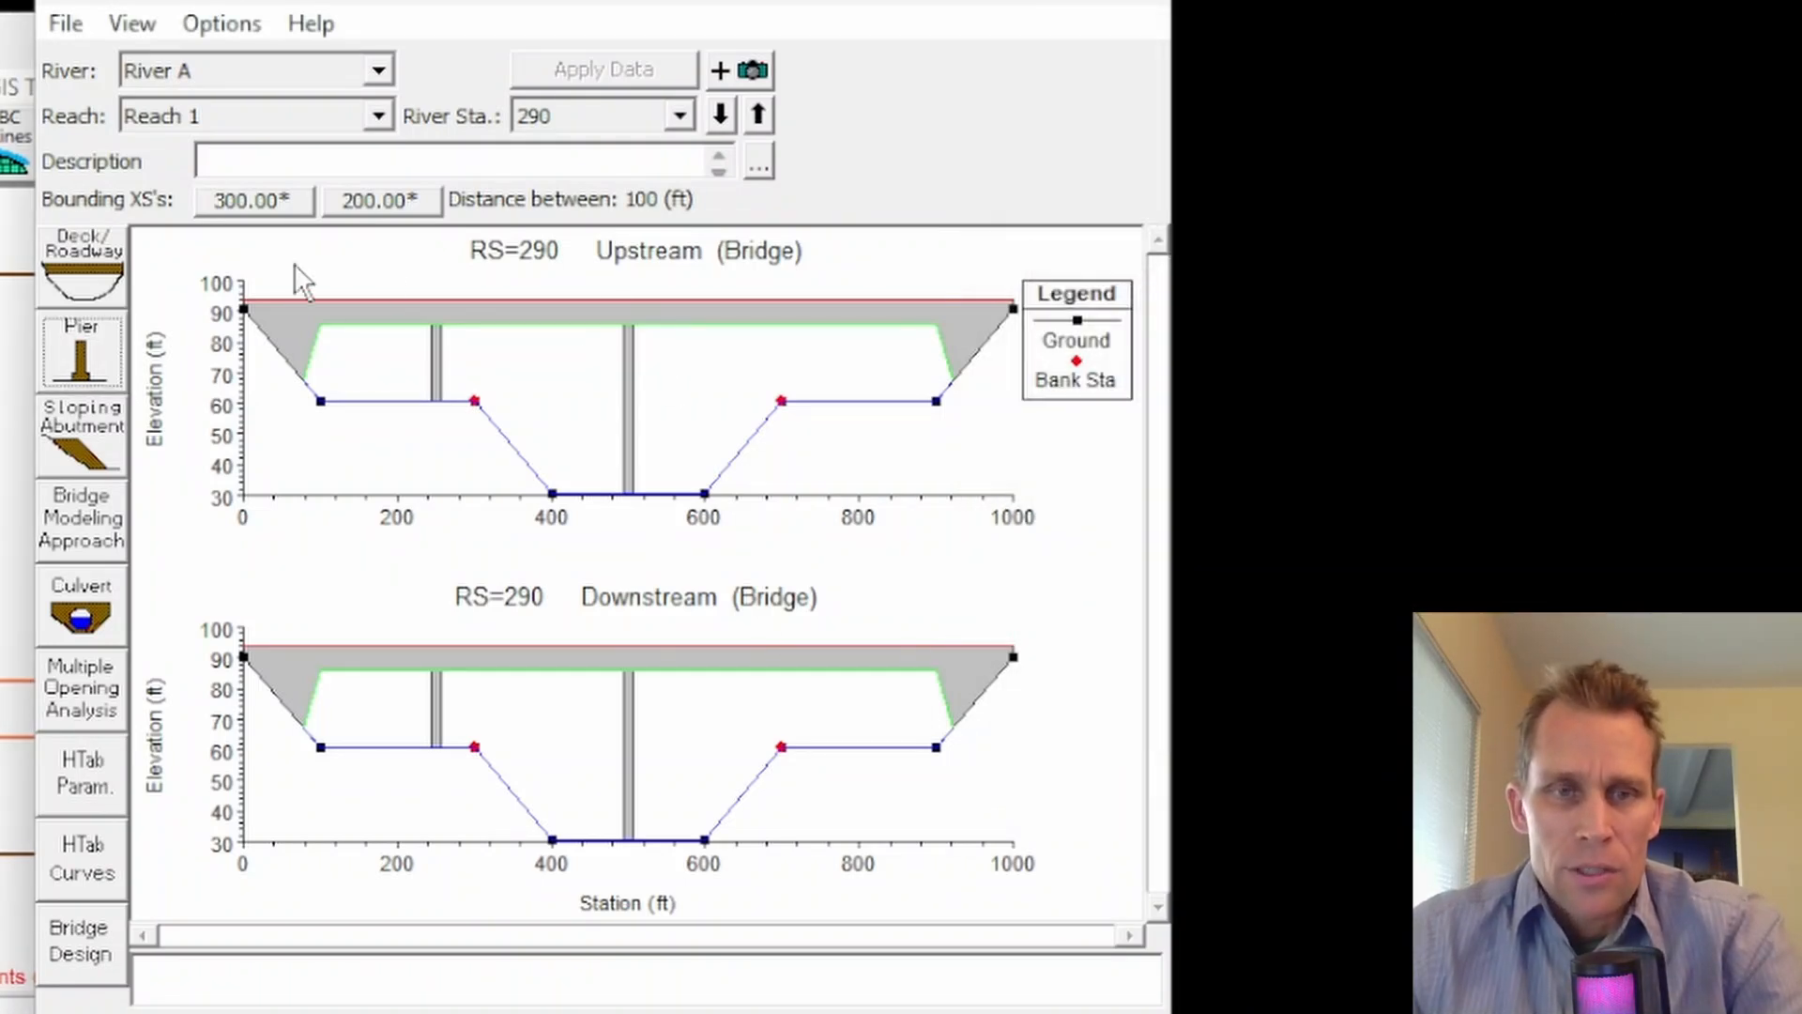
Step: Copy pier 1 as a third pier with upstream and downstream centerline stations at 750, and accept the pier data
left_click(74, 357)
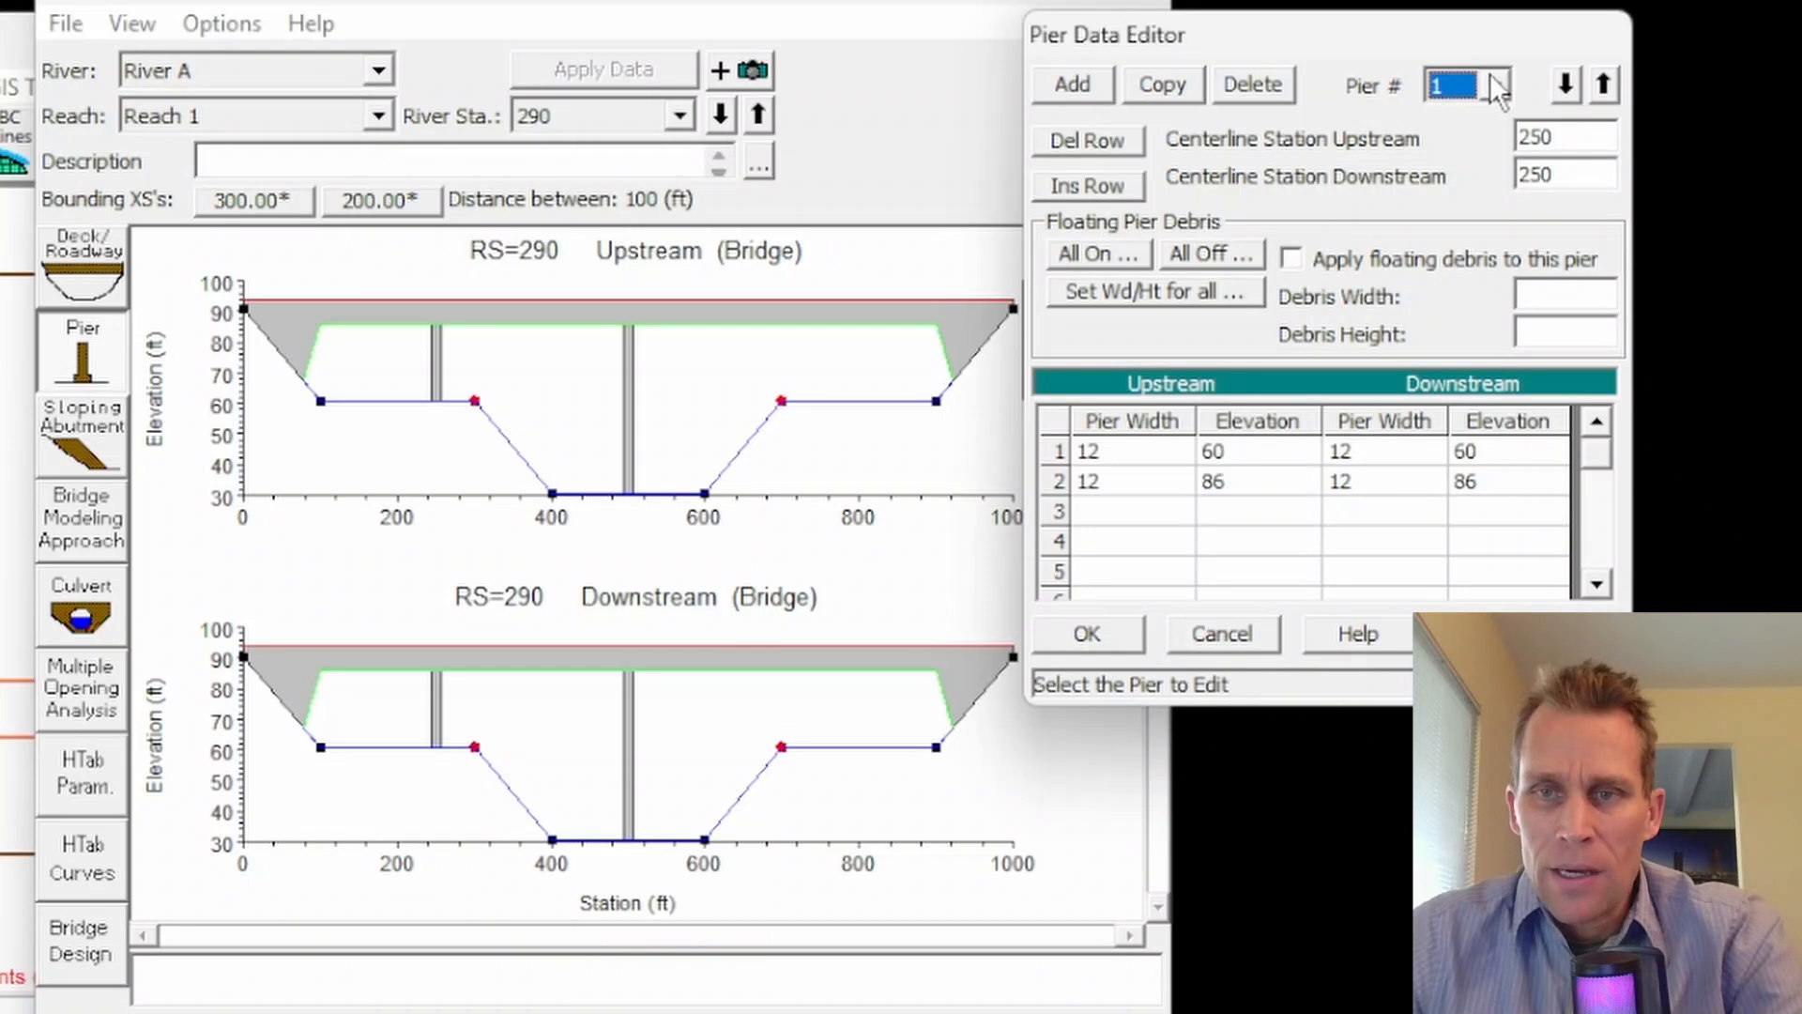
left_click(1496, 87)
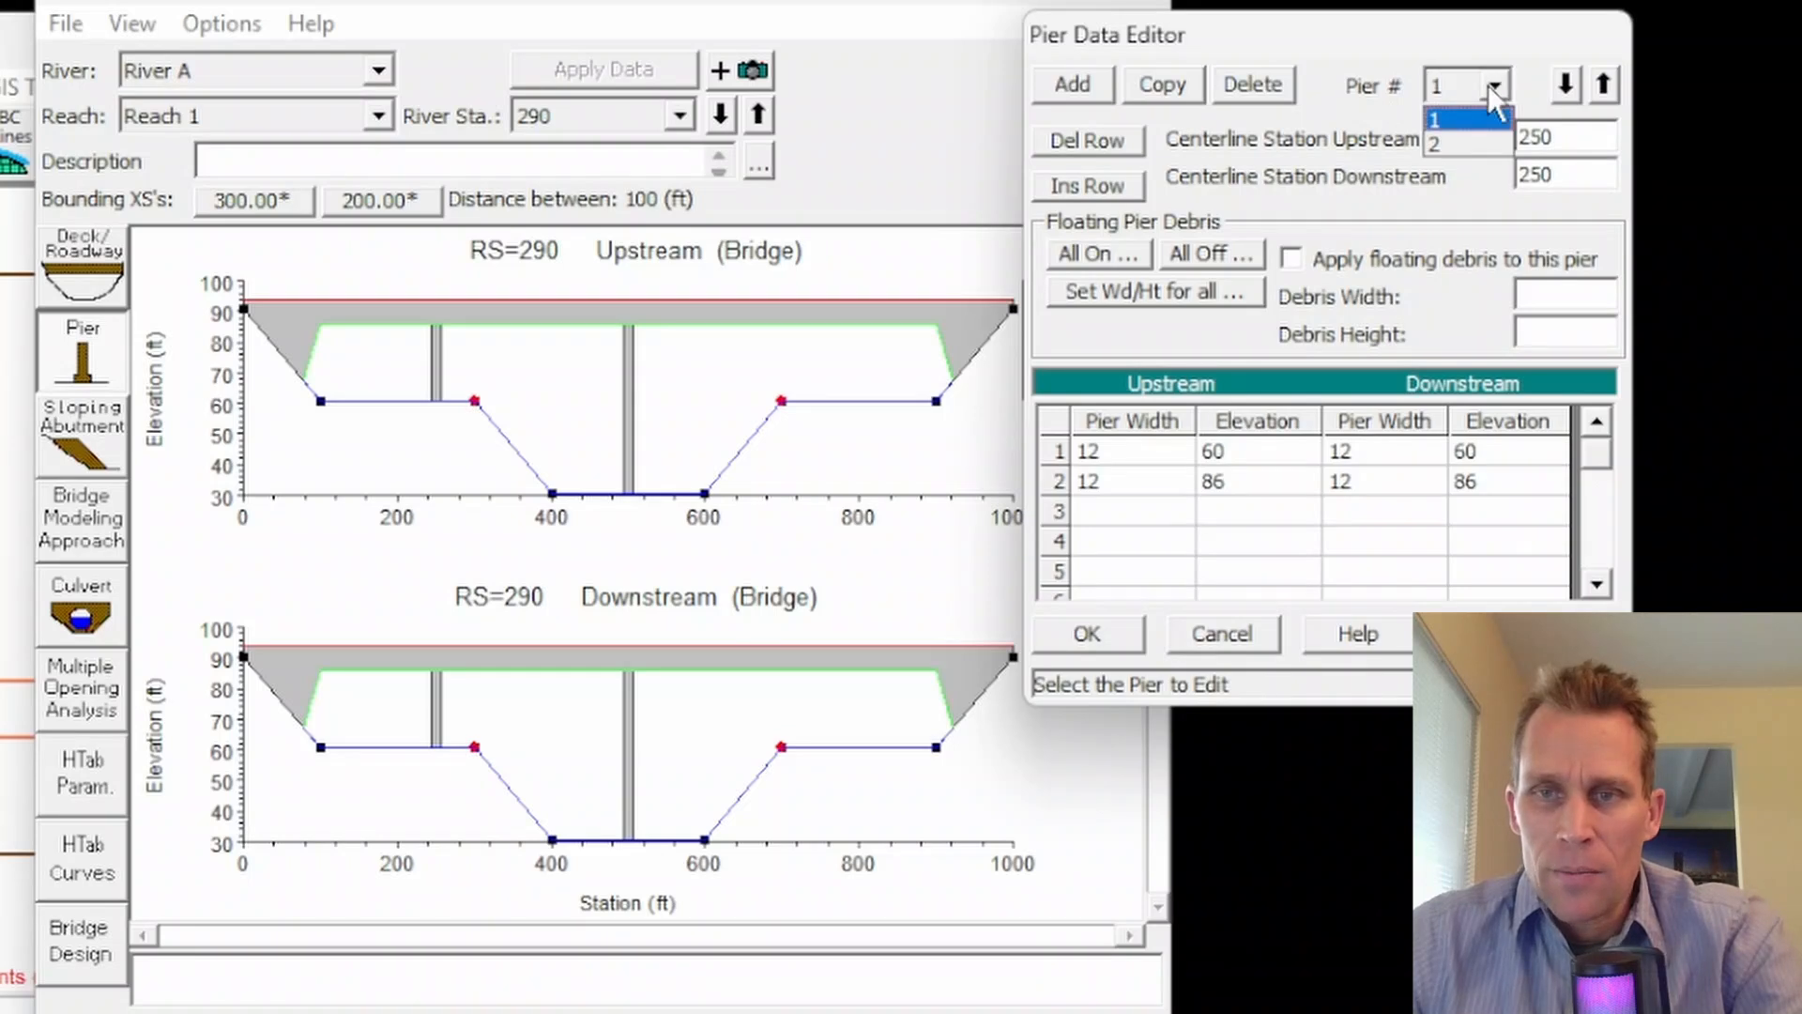
left_click(1176, 94)
double_click(1565, 141)
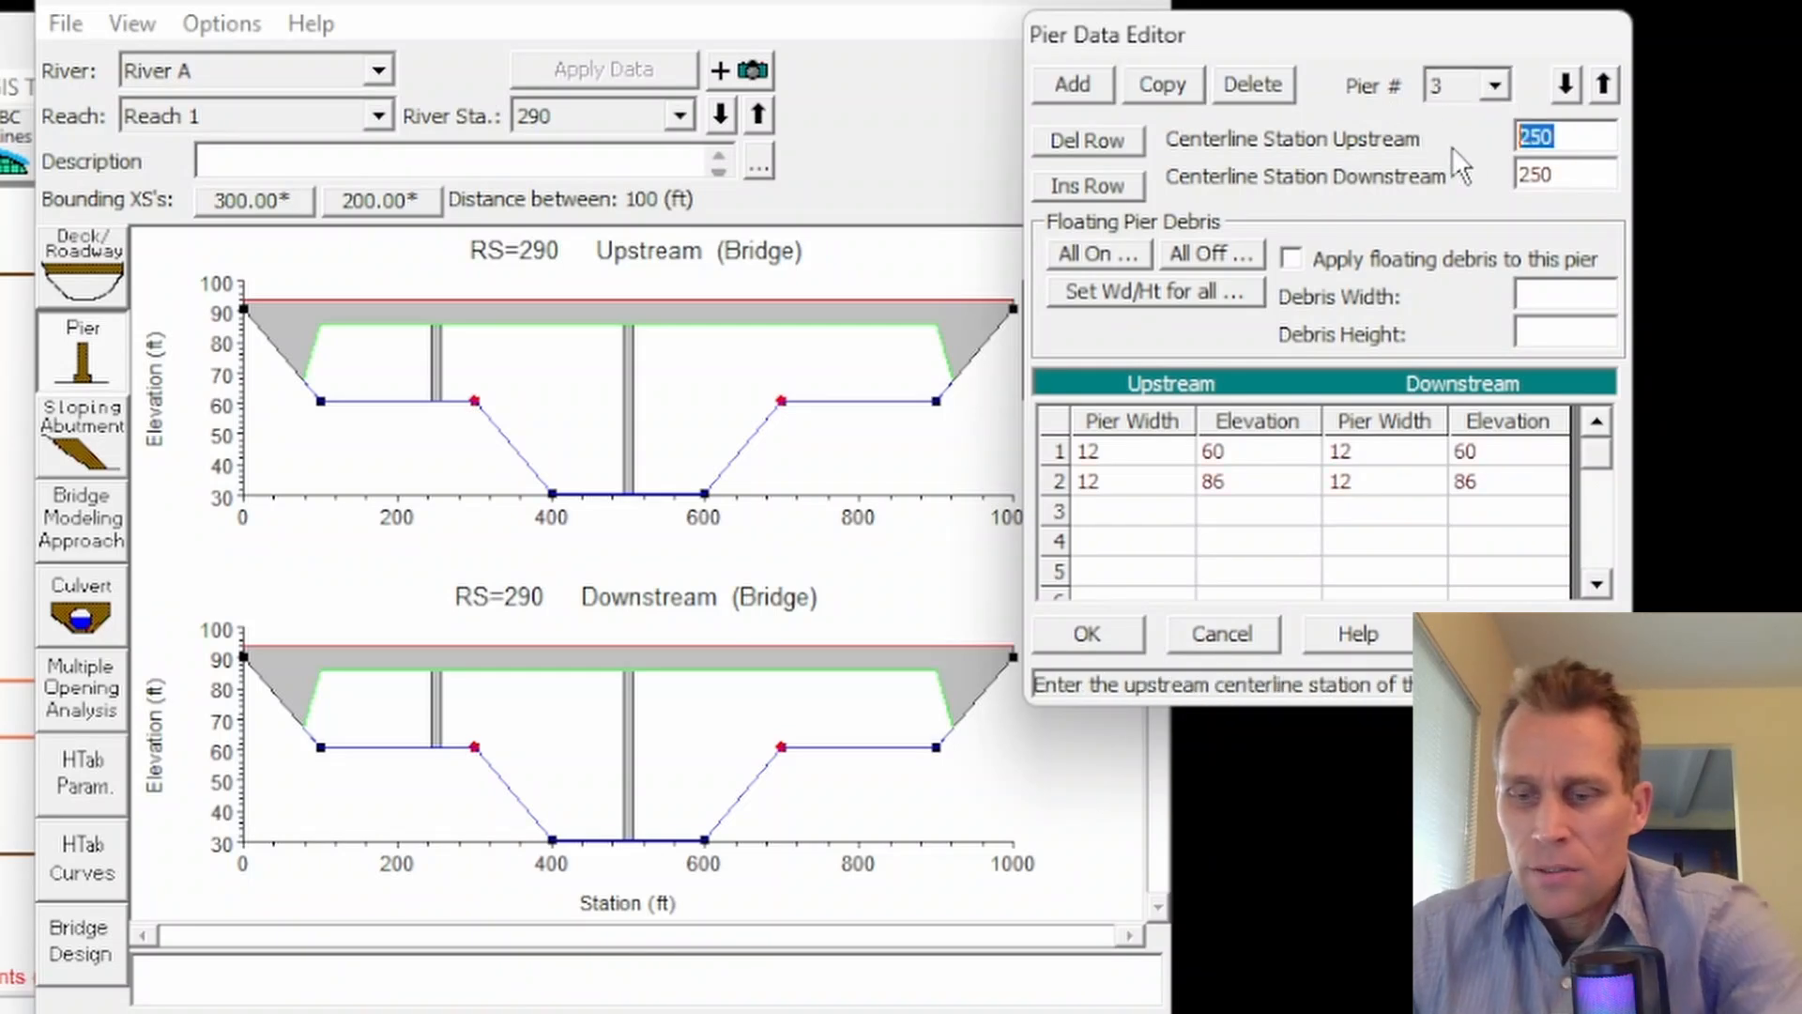
type("750")
double_click(1547, 177)
type("750")
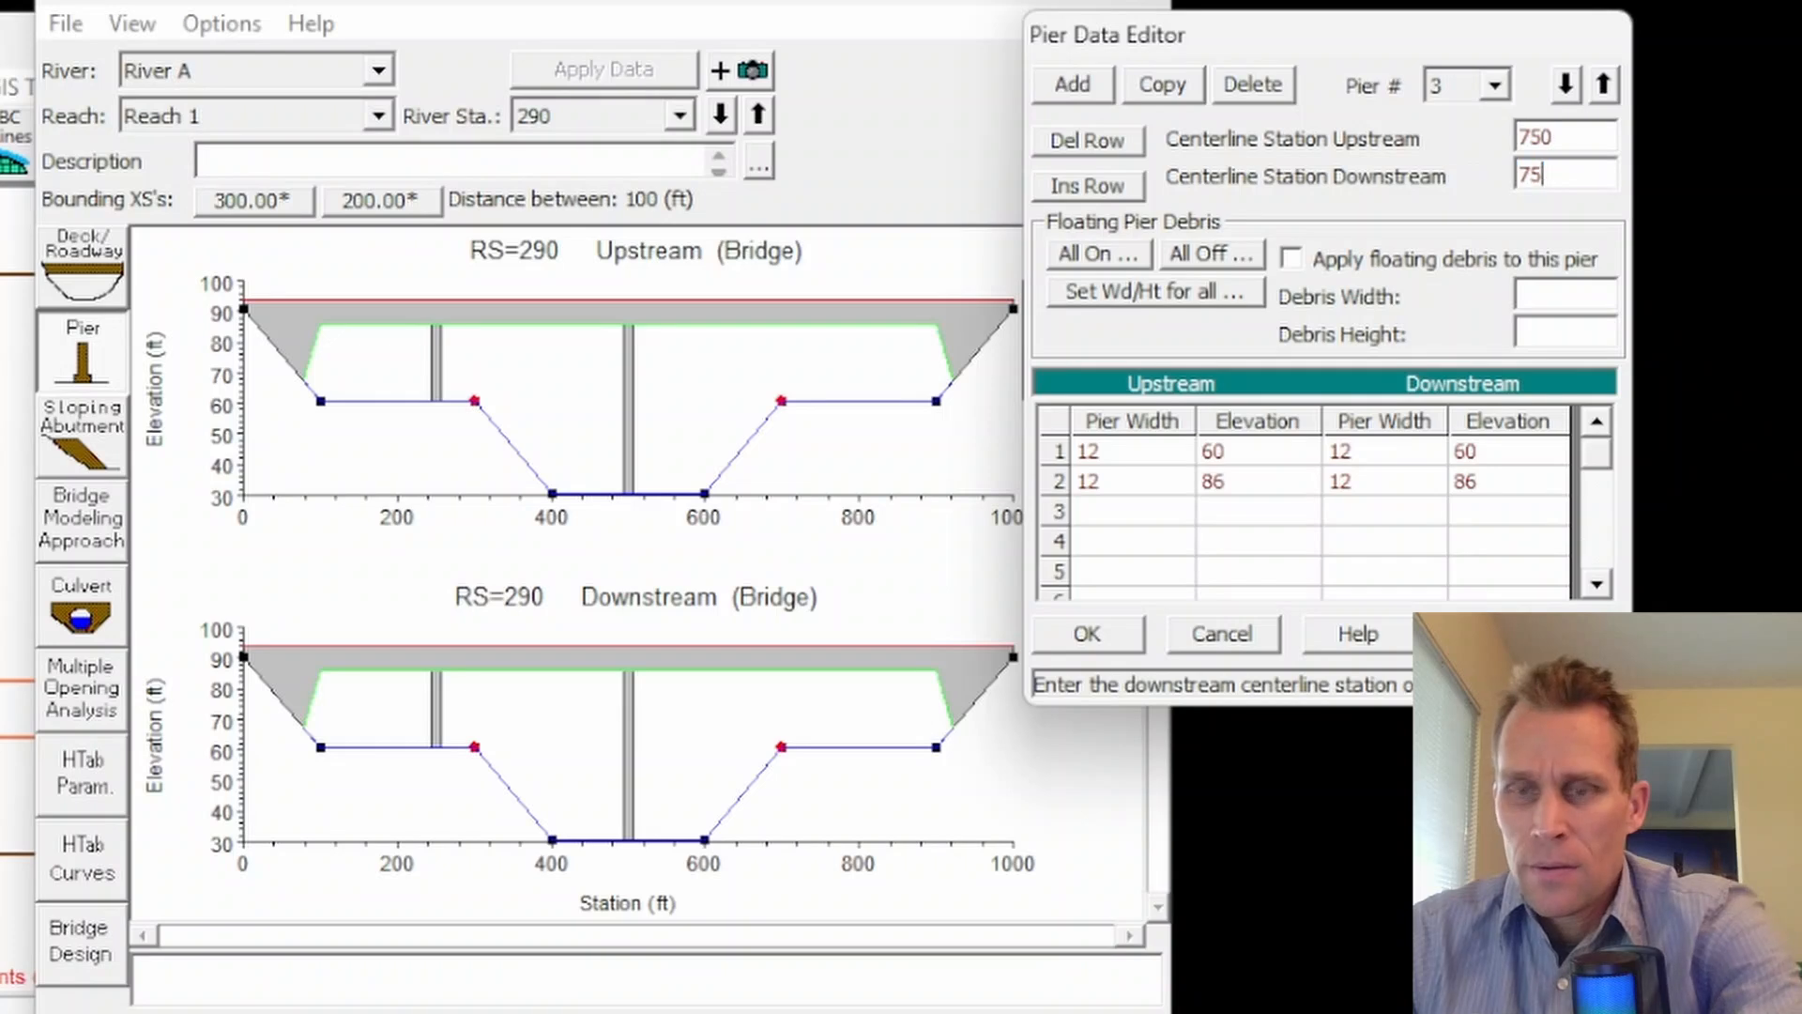
left_click(1099, 639)
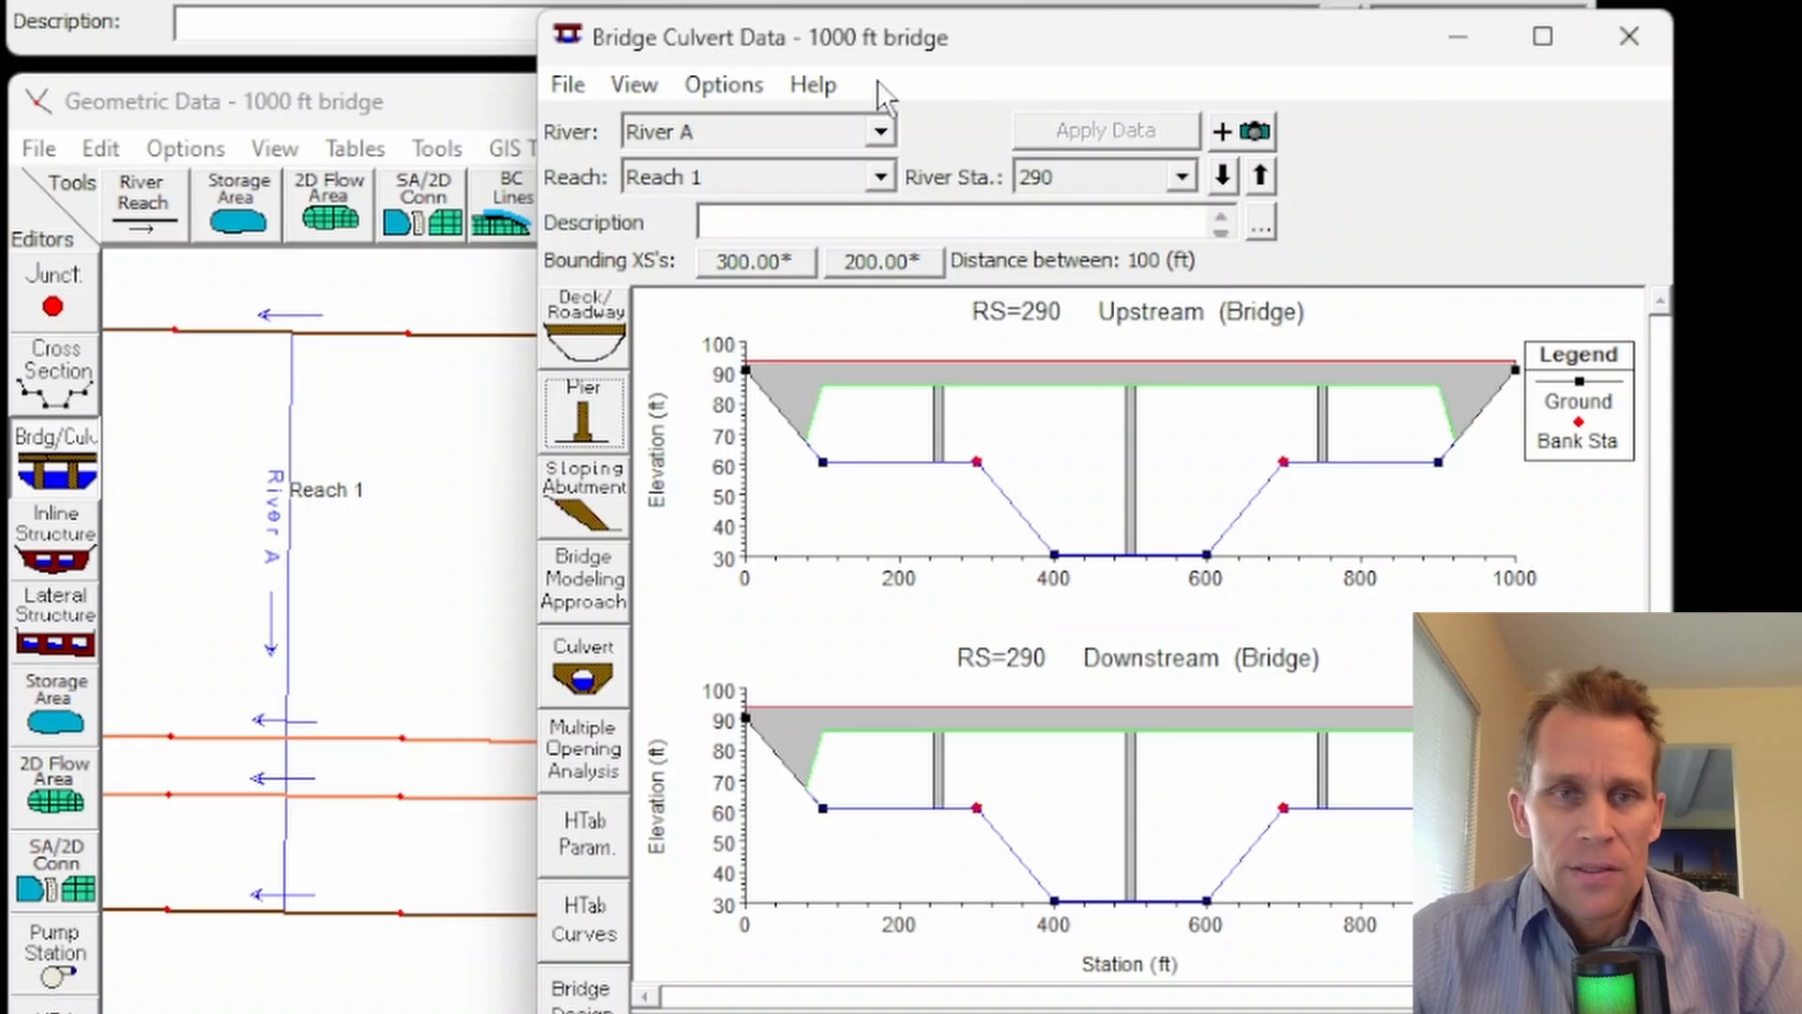
Step: Close the bridge culvert data and save the geometry of the 1000 ft bridge
left_click(1641, 55)
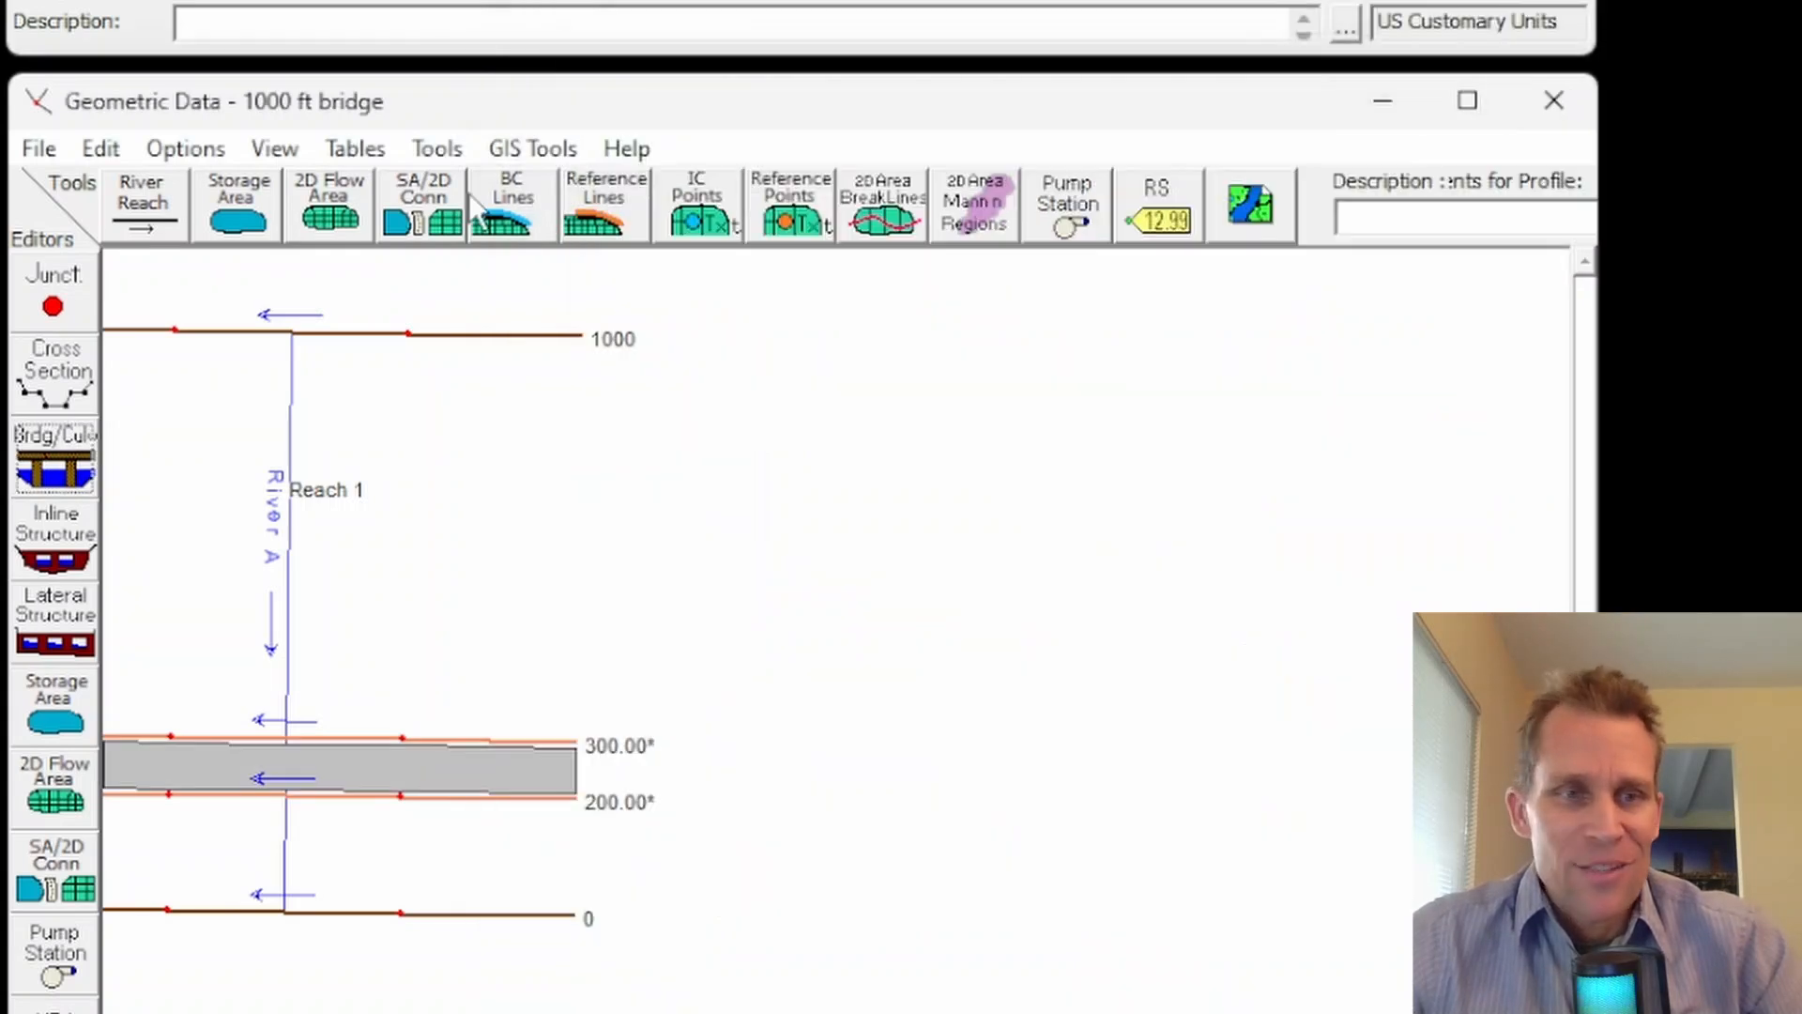
left_click(39, 147)
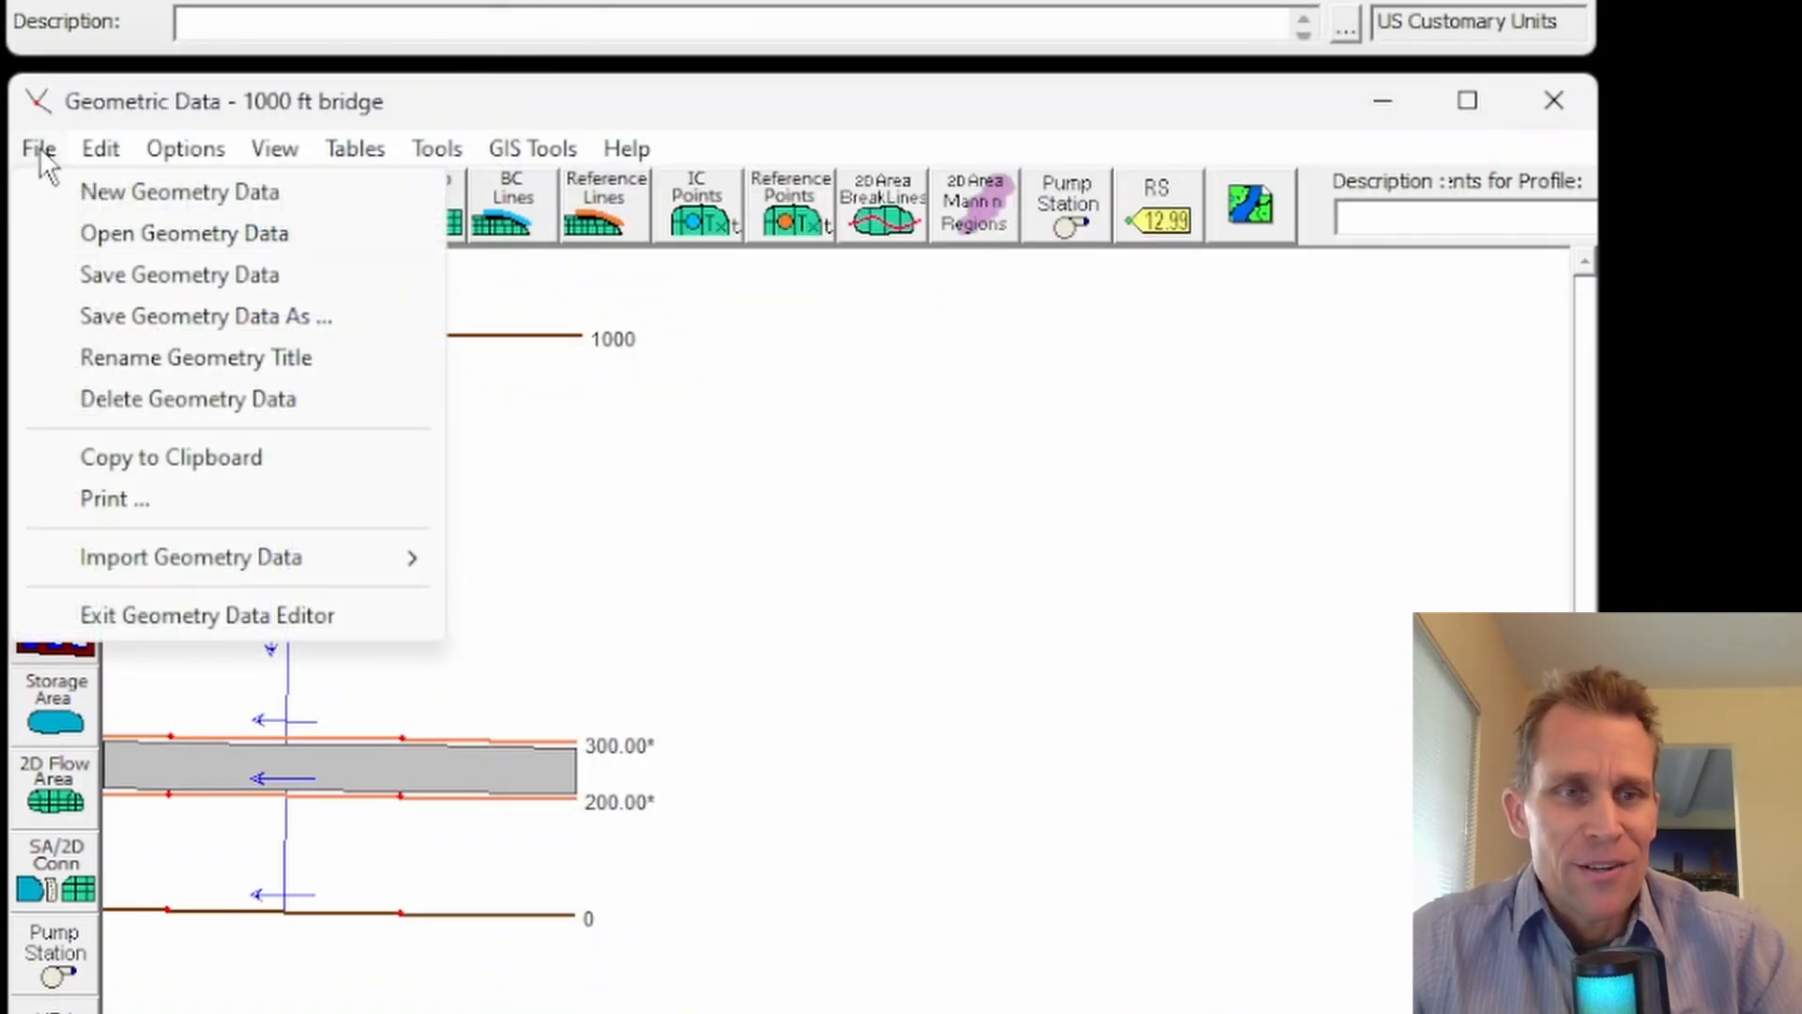
left_click(147, 274)
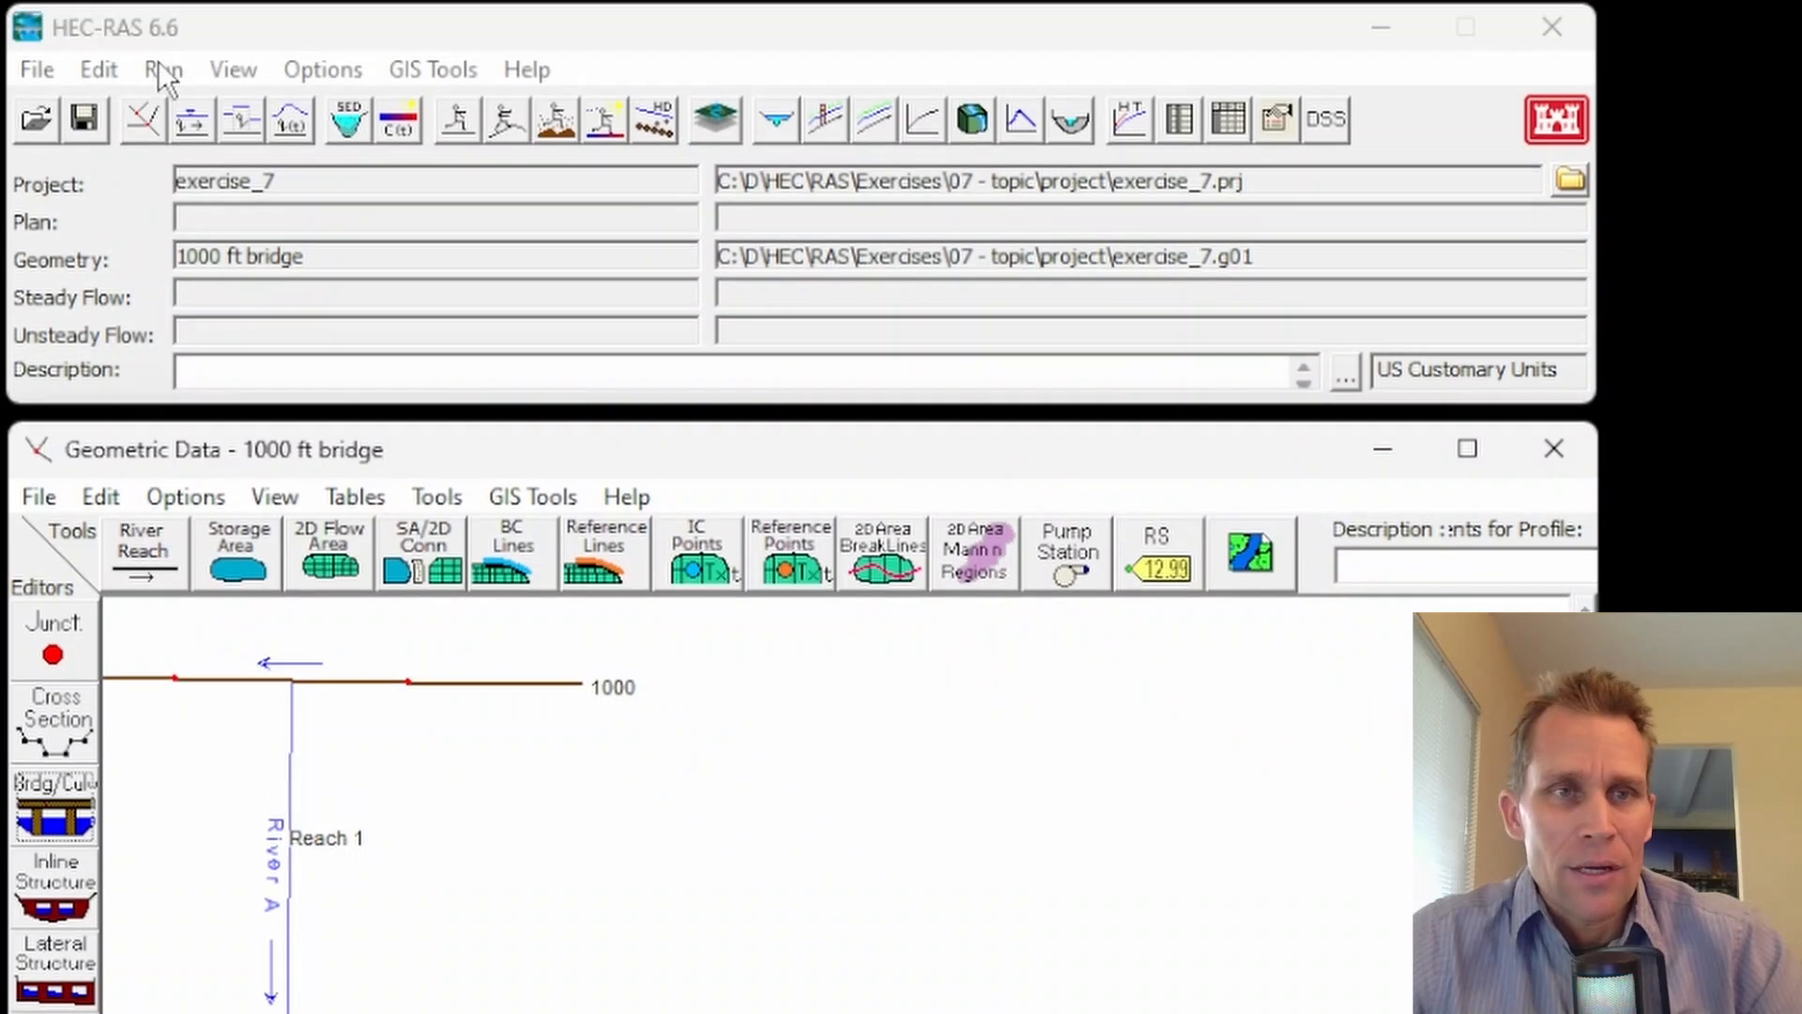
Step: Open the steady flow data and set Reach 1's downstream boundary to normal depth with a slope of 0.002 for all profiles
left_click(99, 22)
left_click(171, 177)
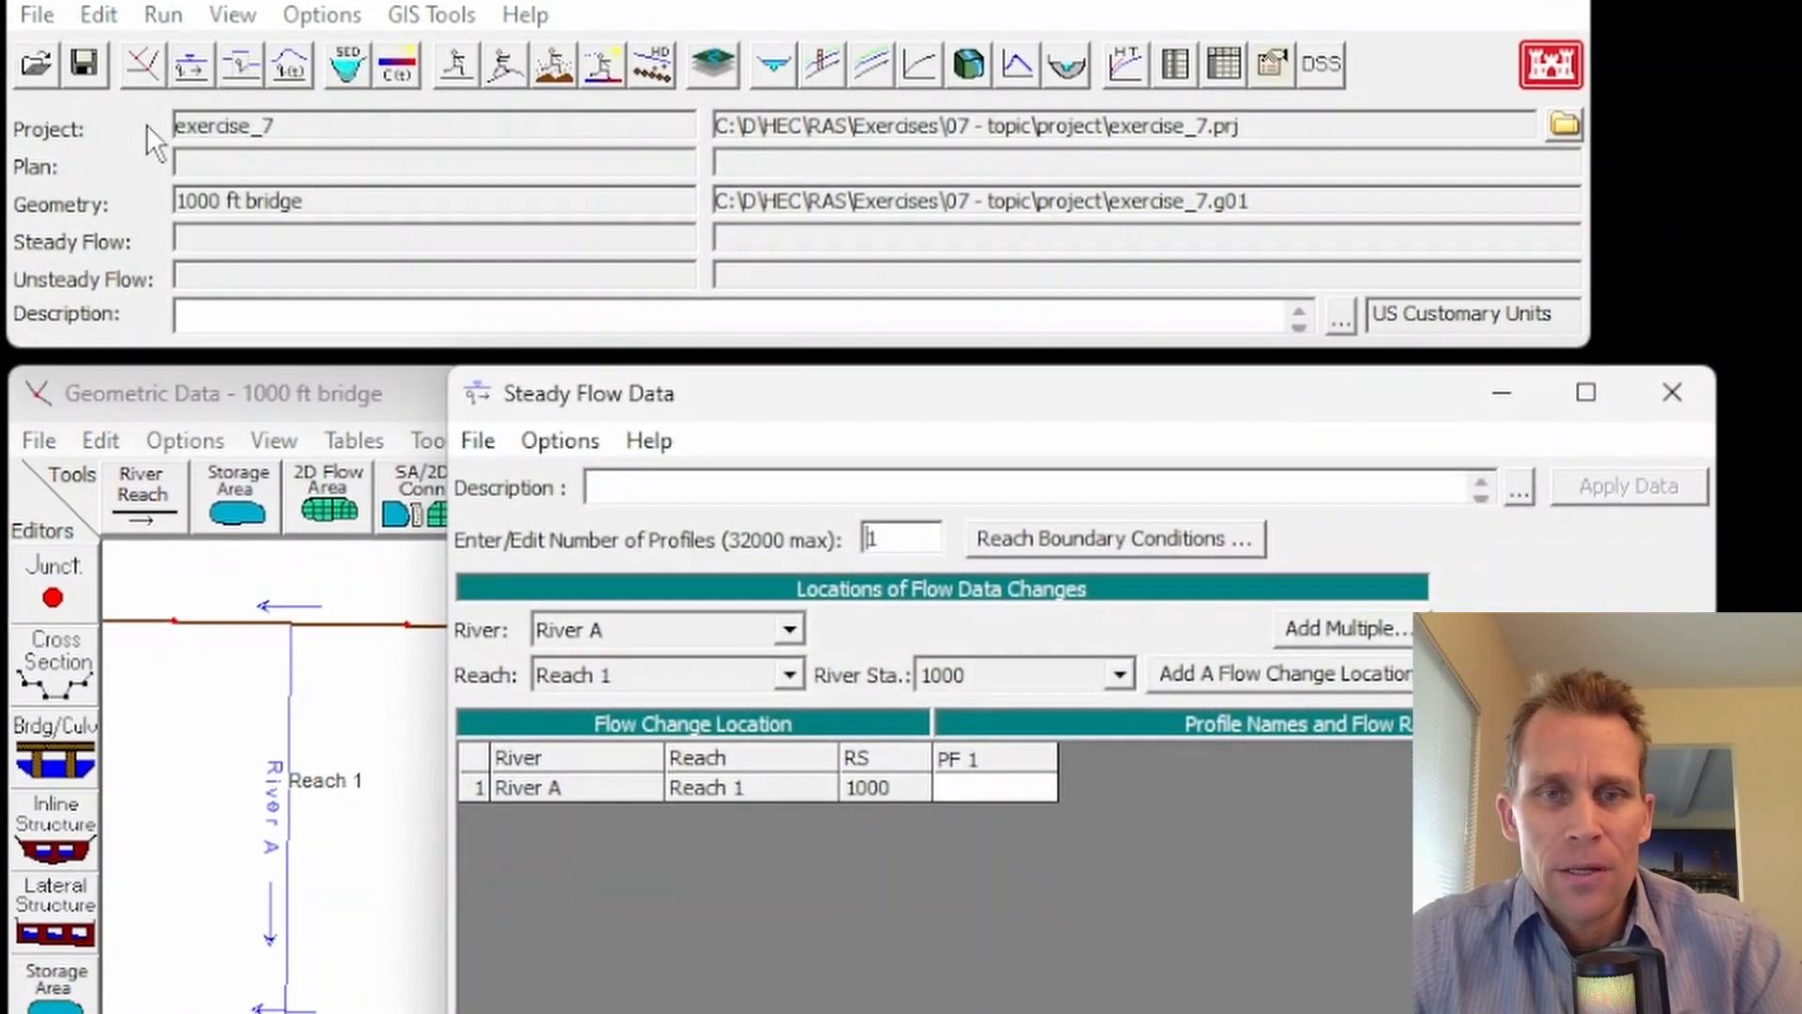
left_click_drag(840, 450, 734, 490)
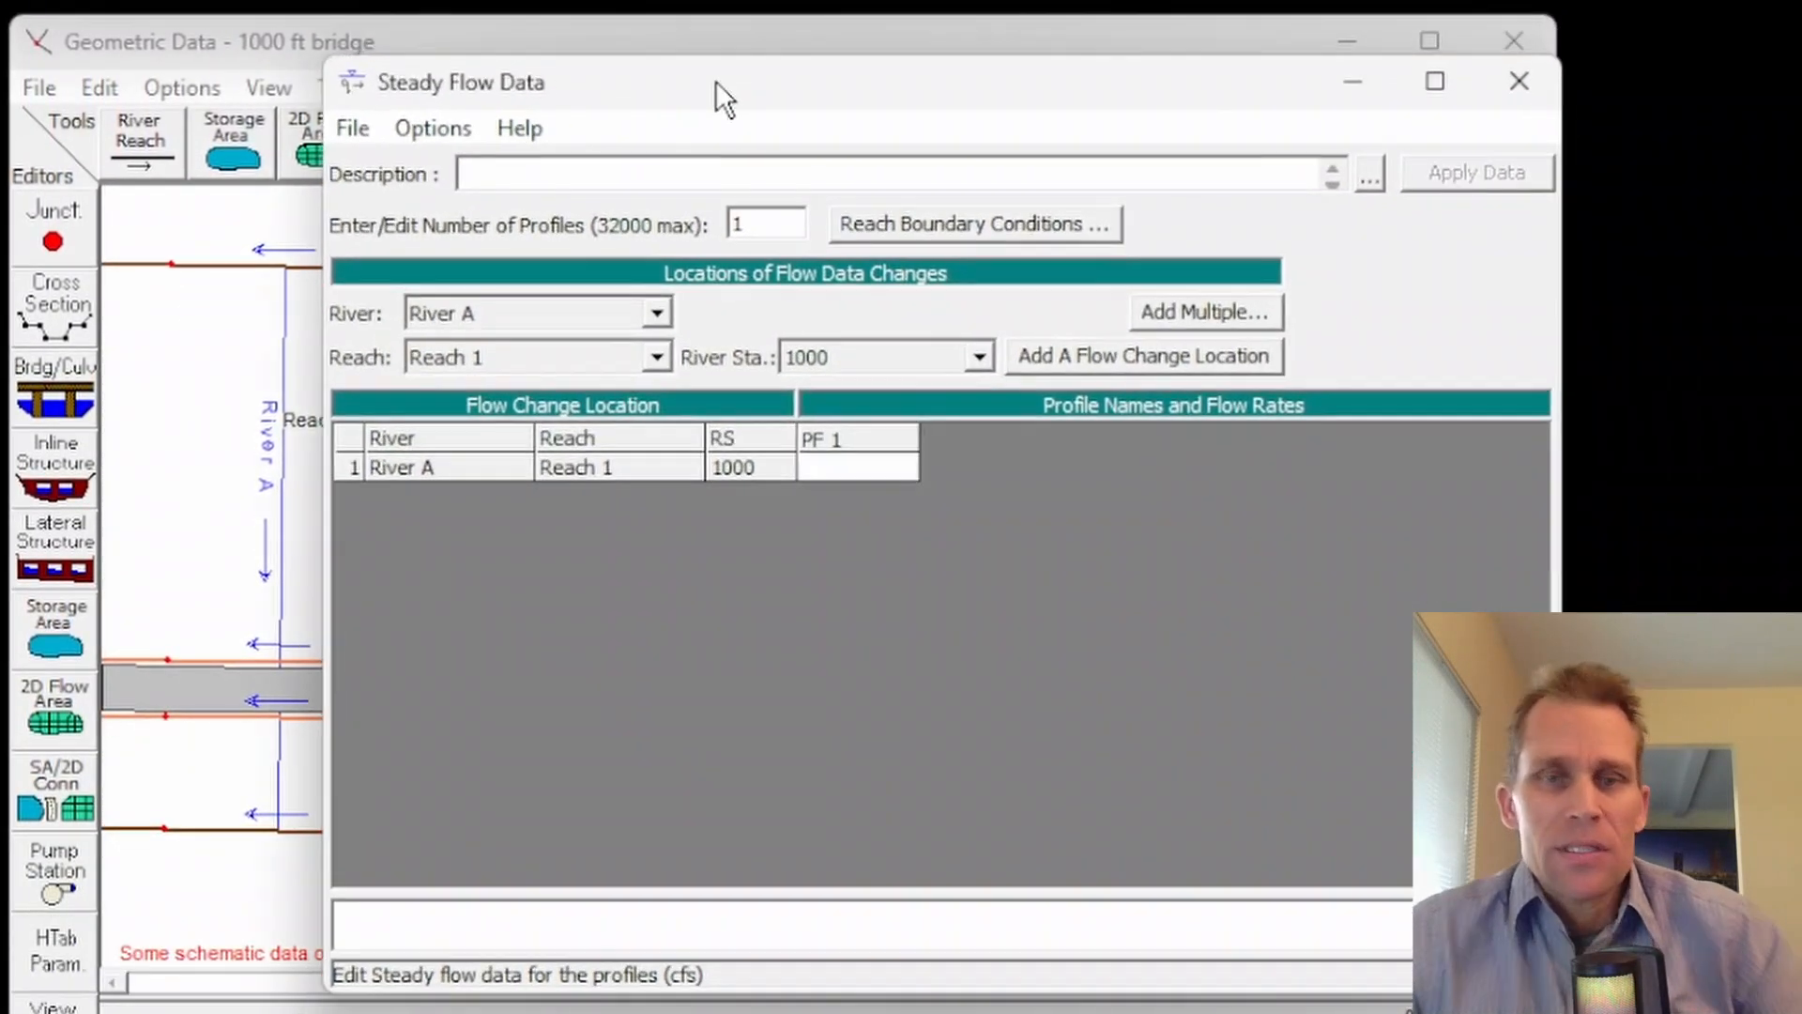
left_click_drag(716, 82, 871, 90)
left_click(1050, 229)
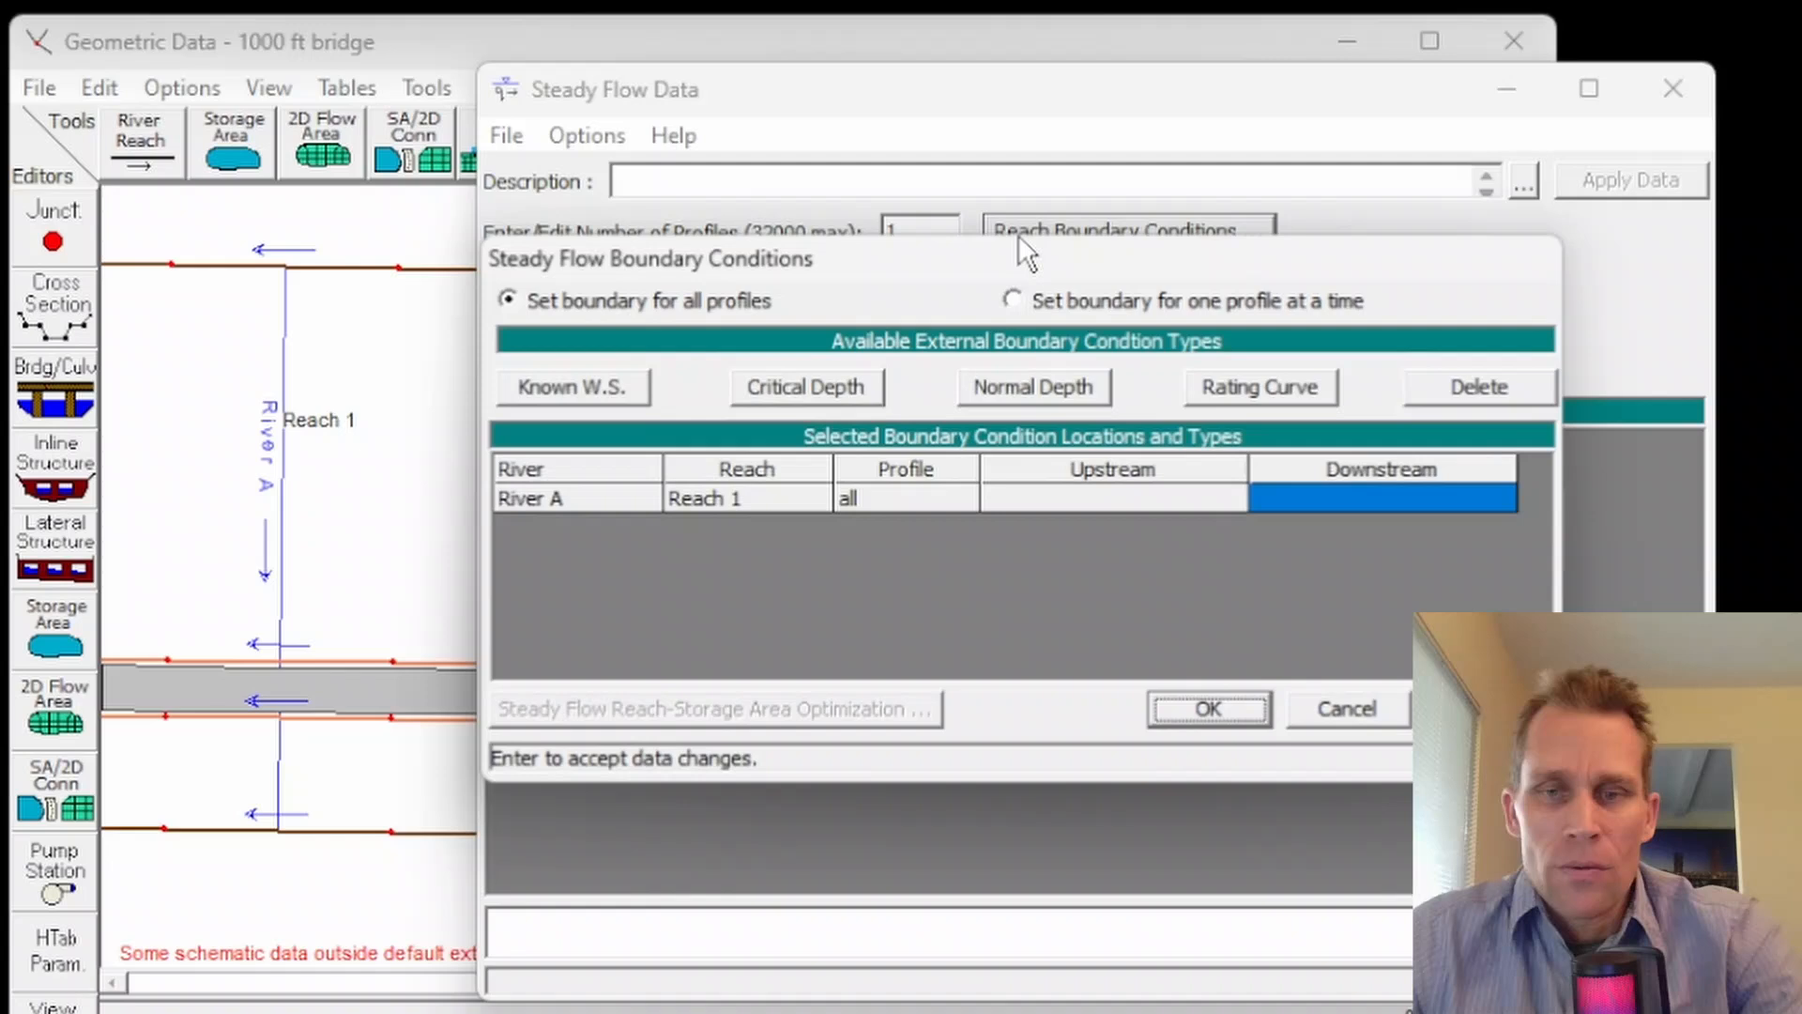
left_click(1077, 388)
type("0.002")
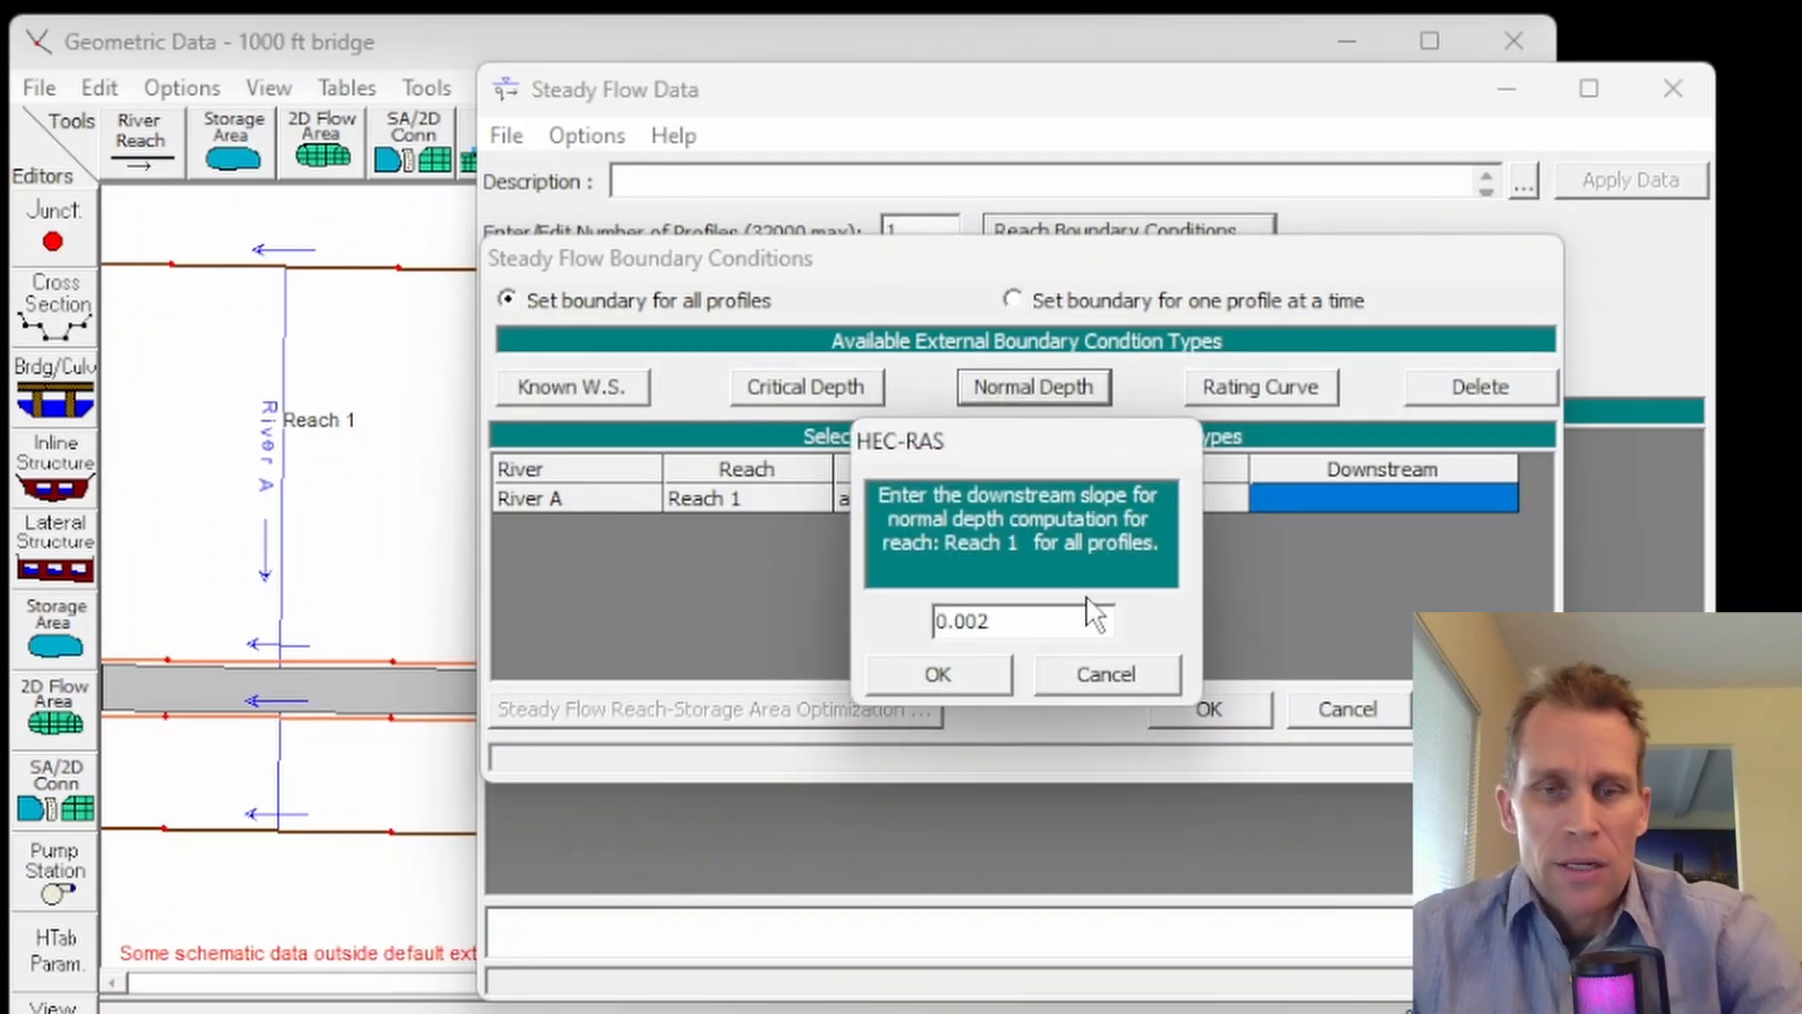
left_click(967, 676)
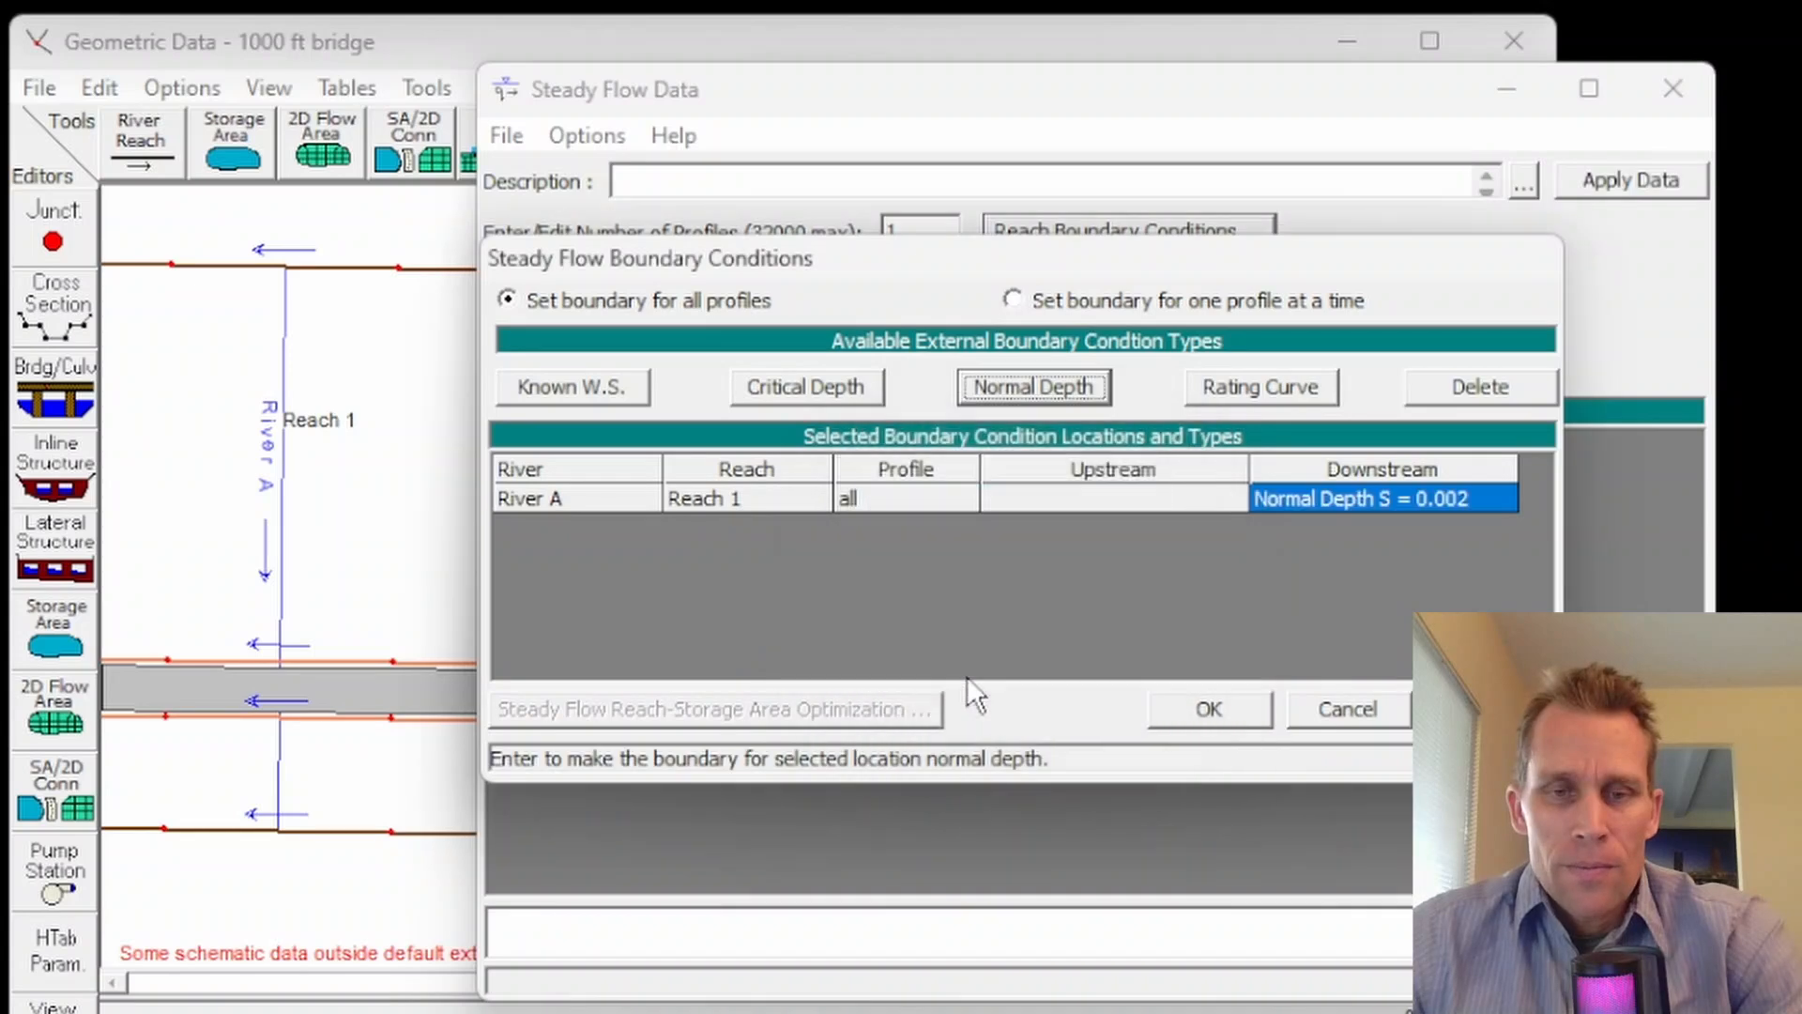
left_click(1192, 706)
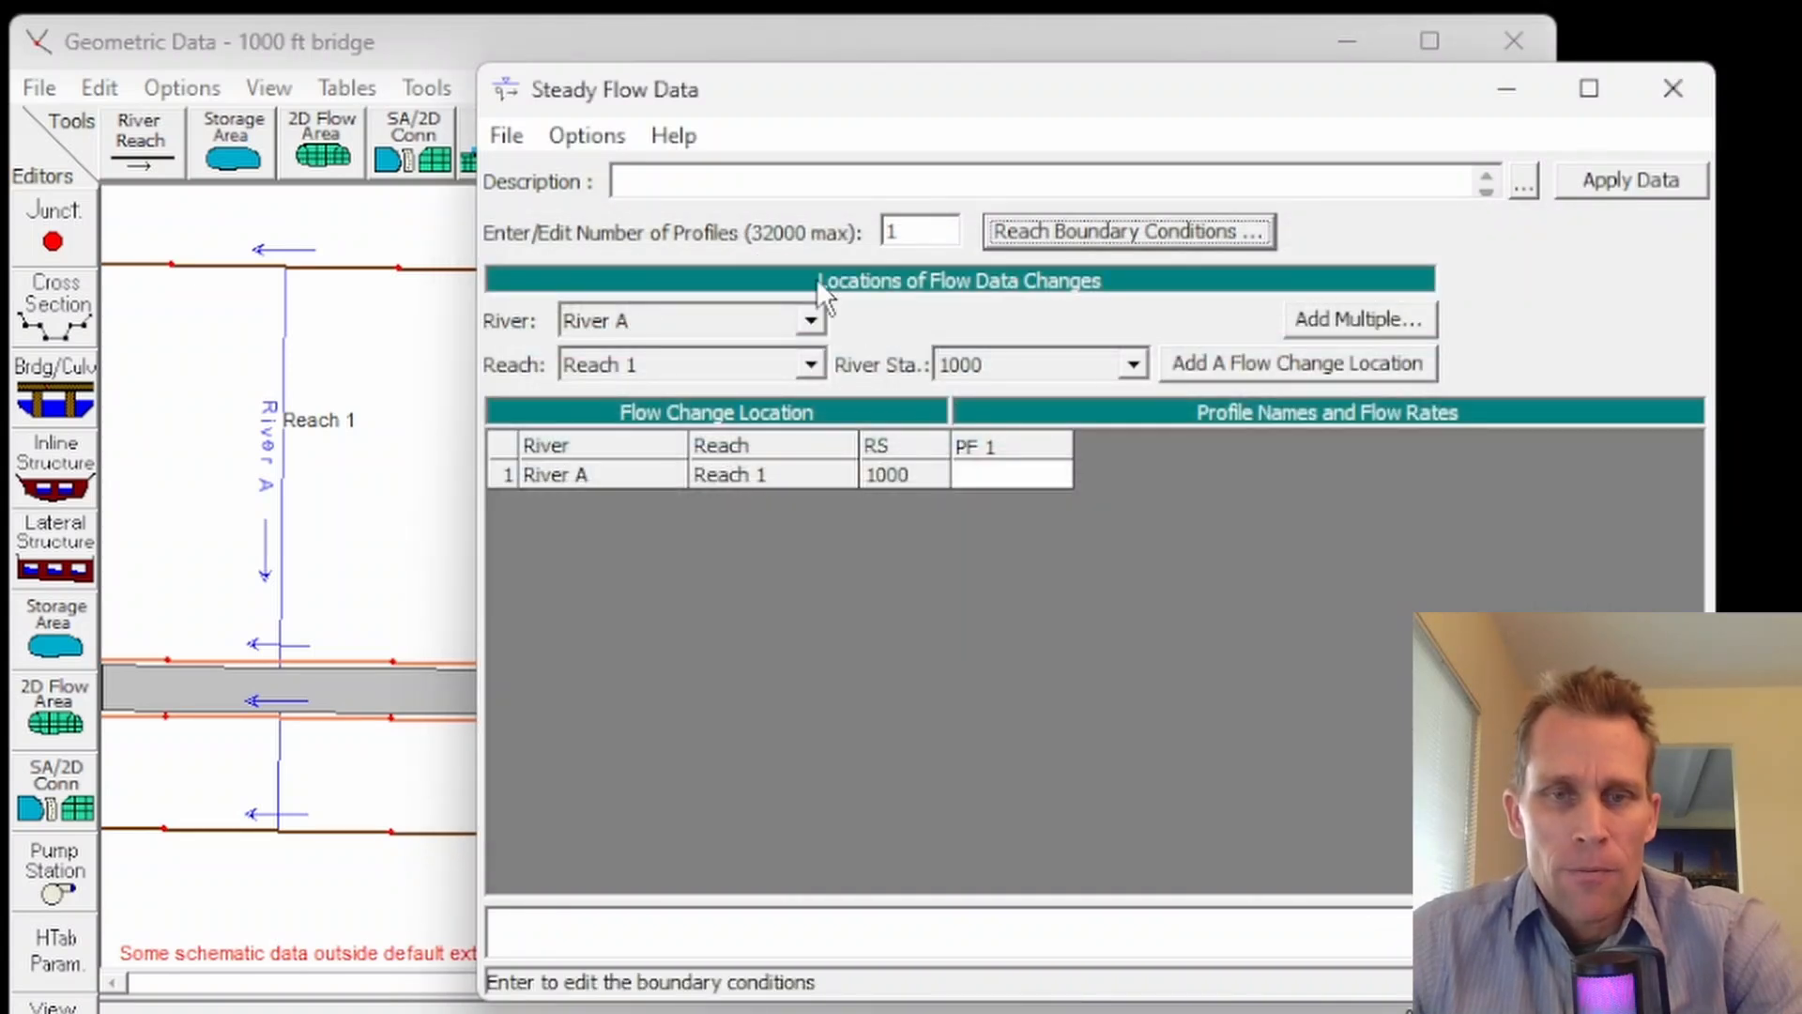
Step: Define five flow profiles at river station 1000 with flows of 100000, 150000, 200000, 250000 and 300000 cfs
double_click(920, 231)
type("5")
key("Tab")
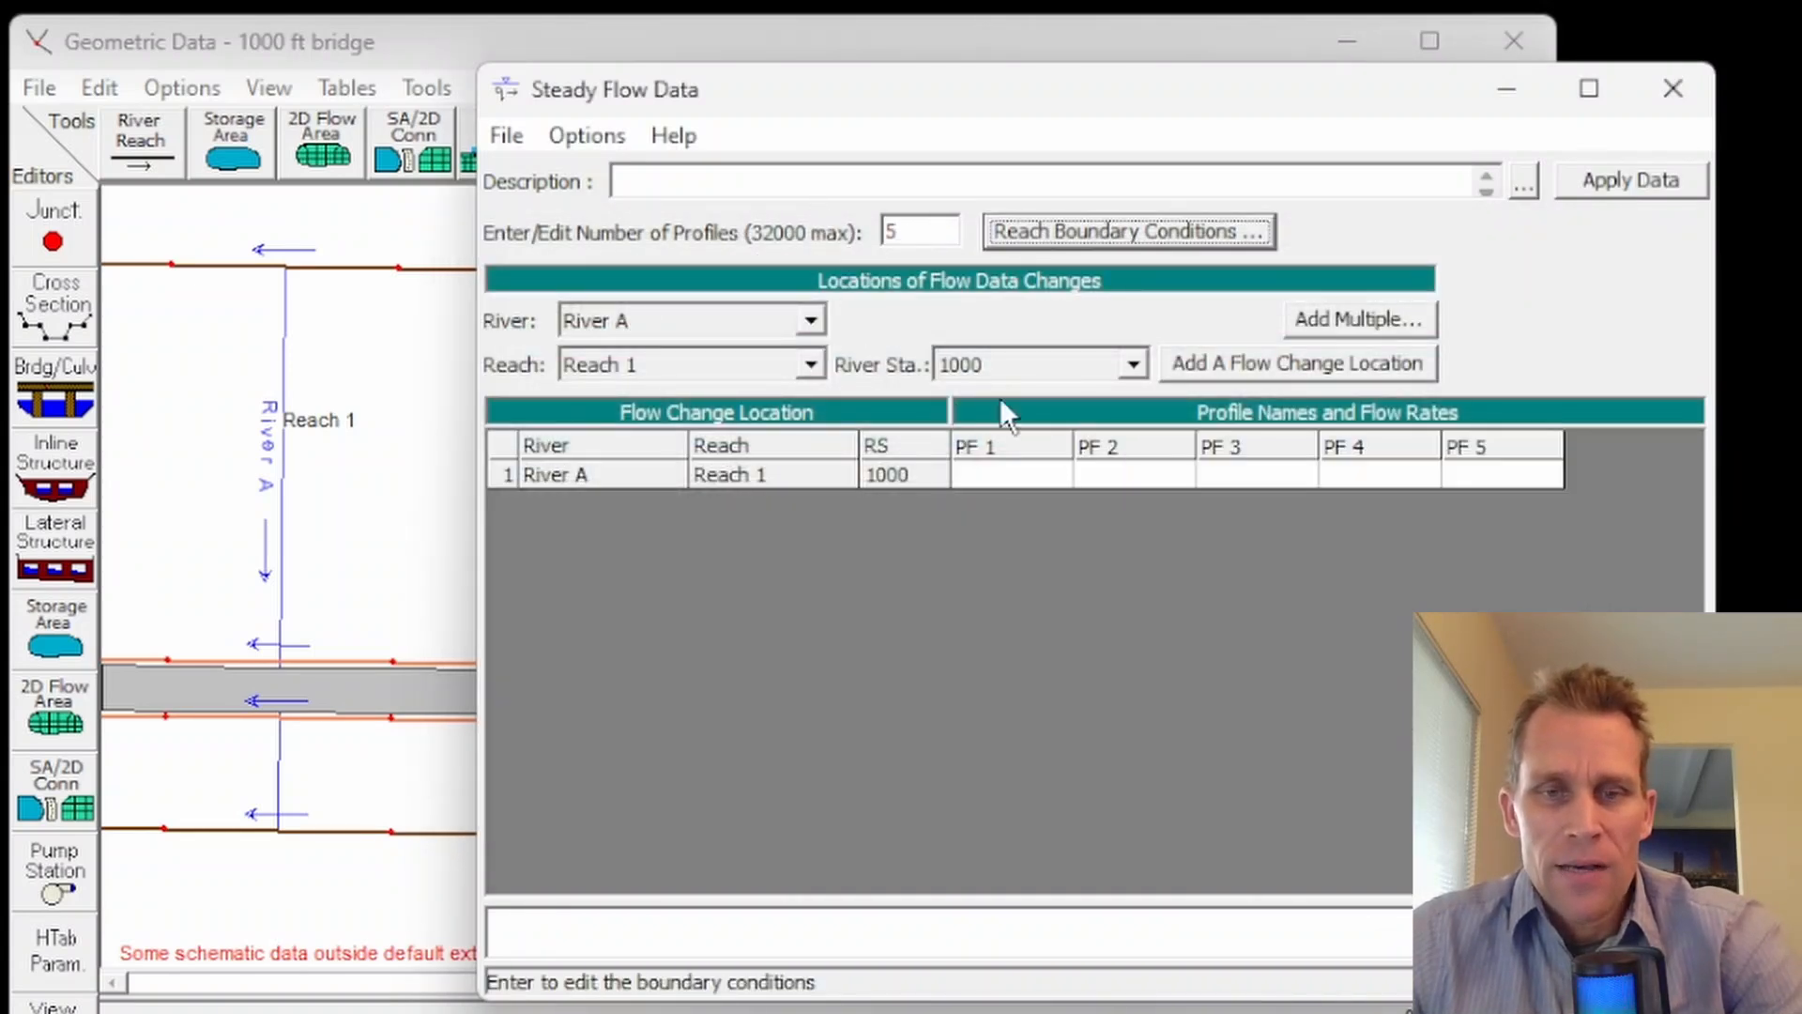
left_click(1013, 476)
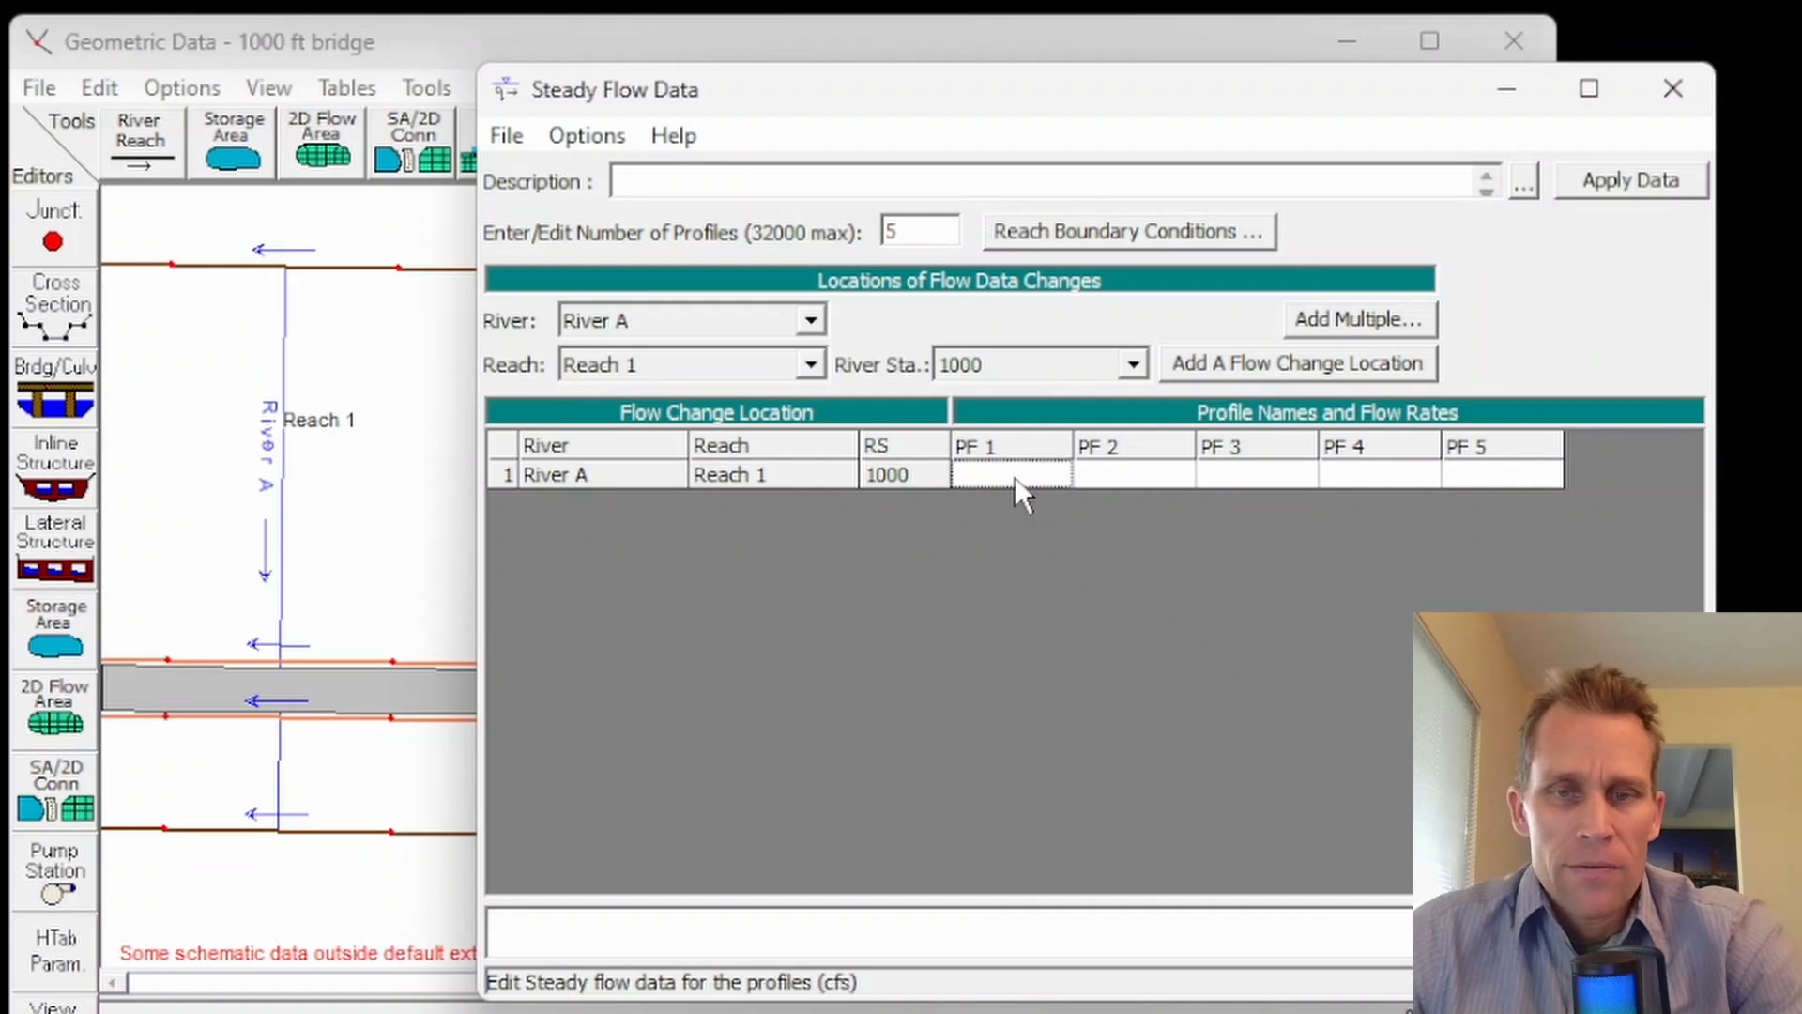
left_click_drag(1715, 526, 1614, 527)
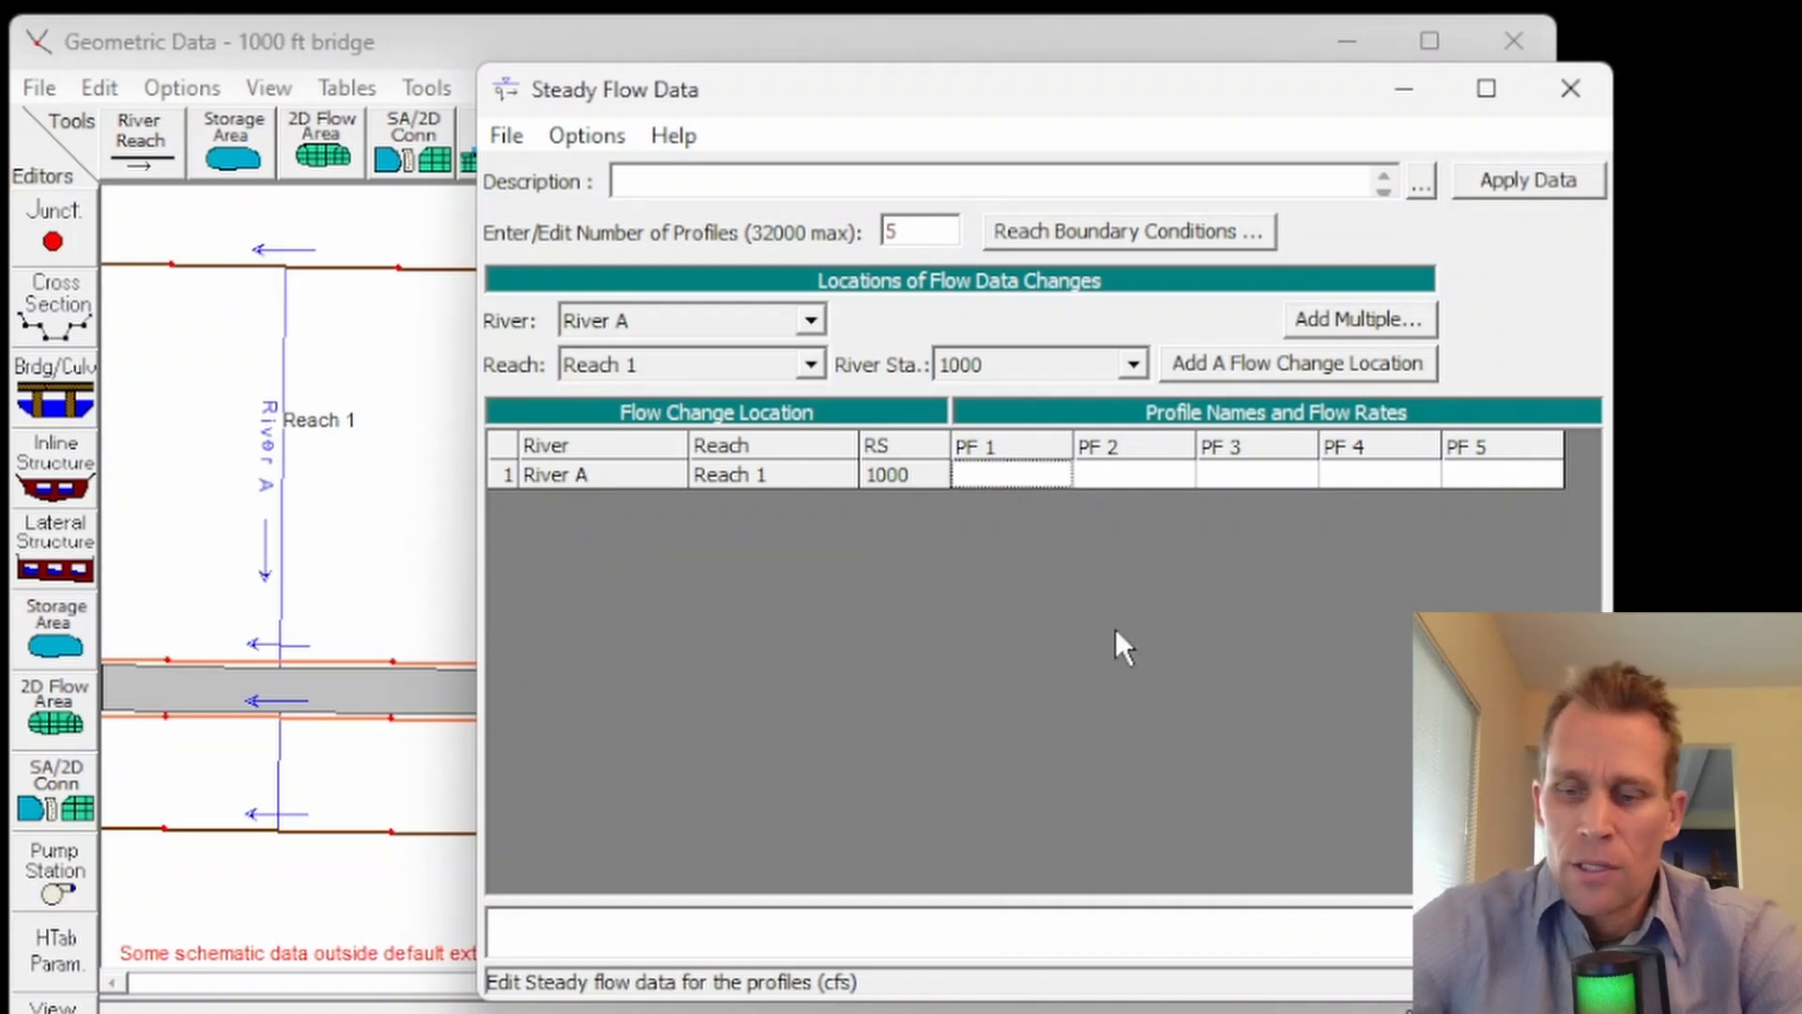
type("100000")
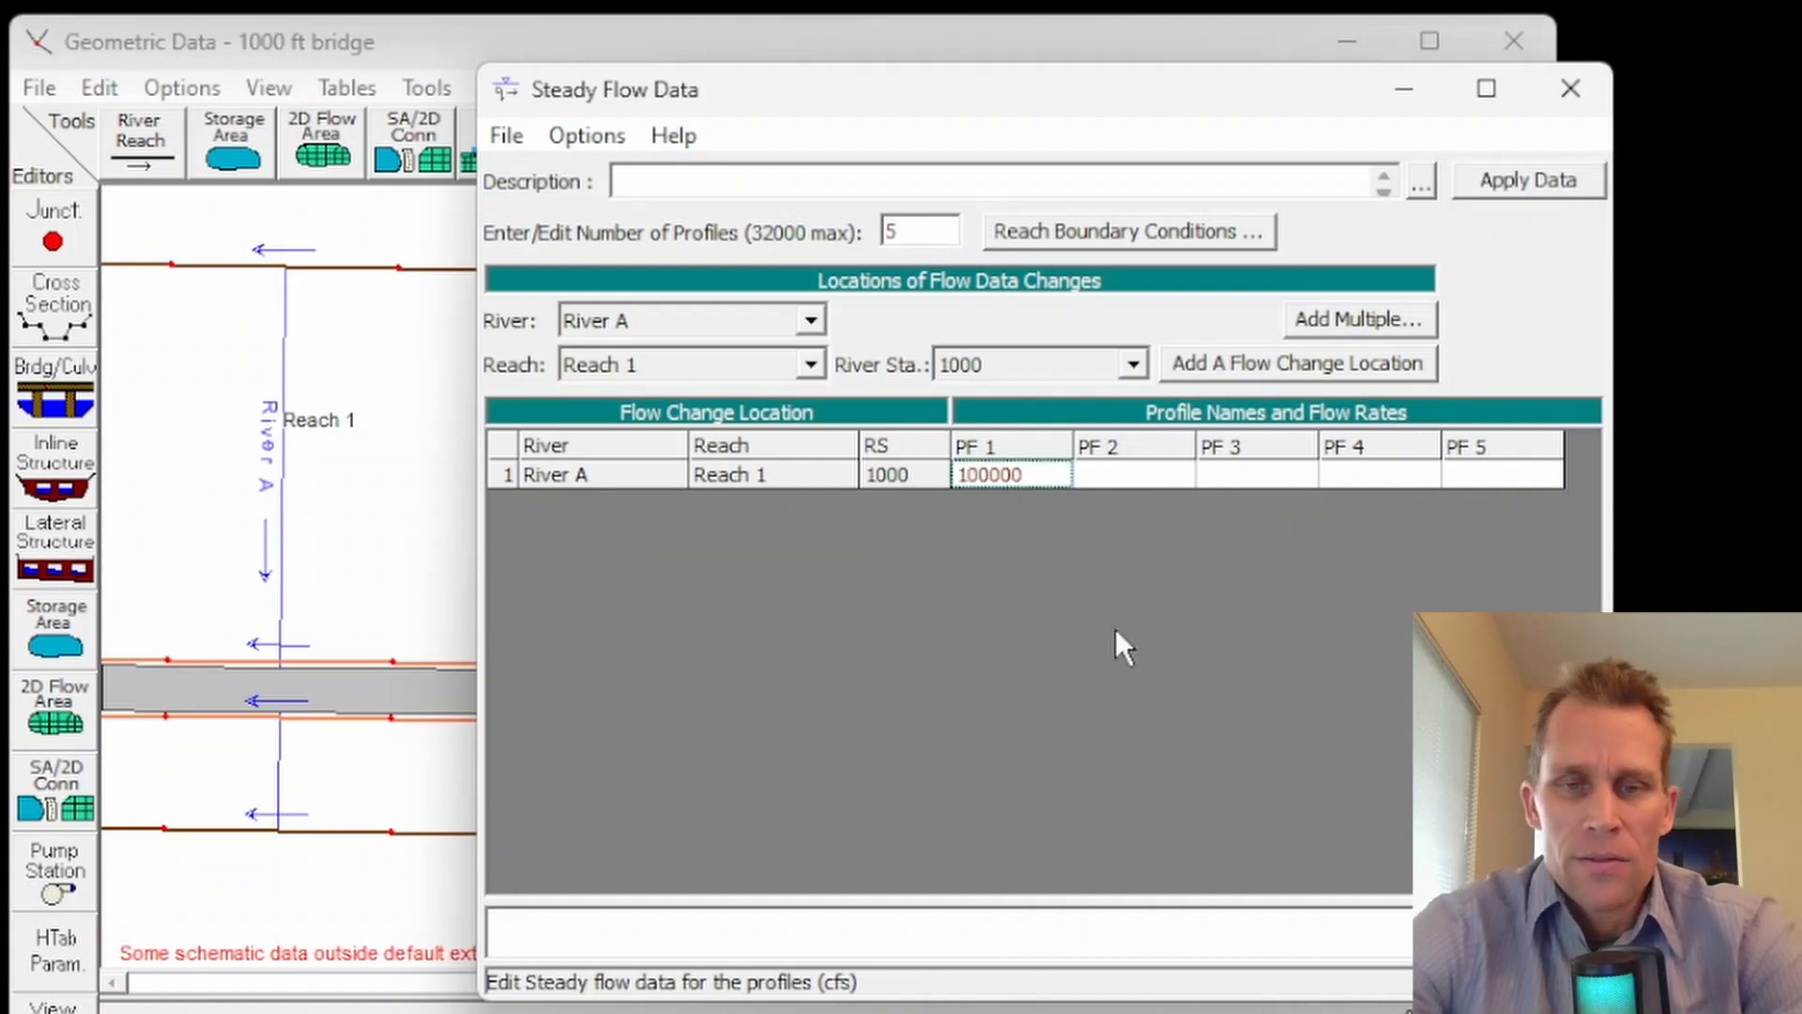
key("Tab")
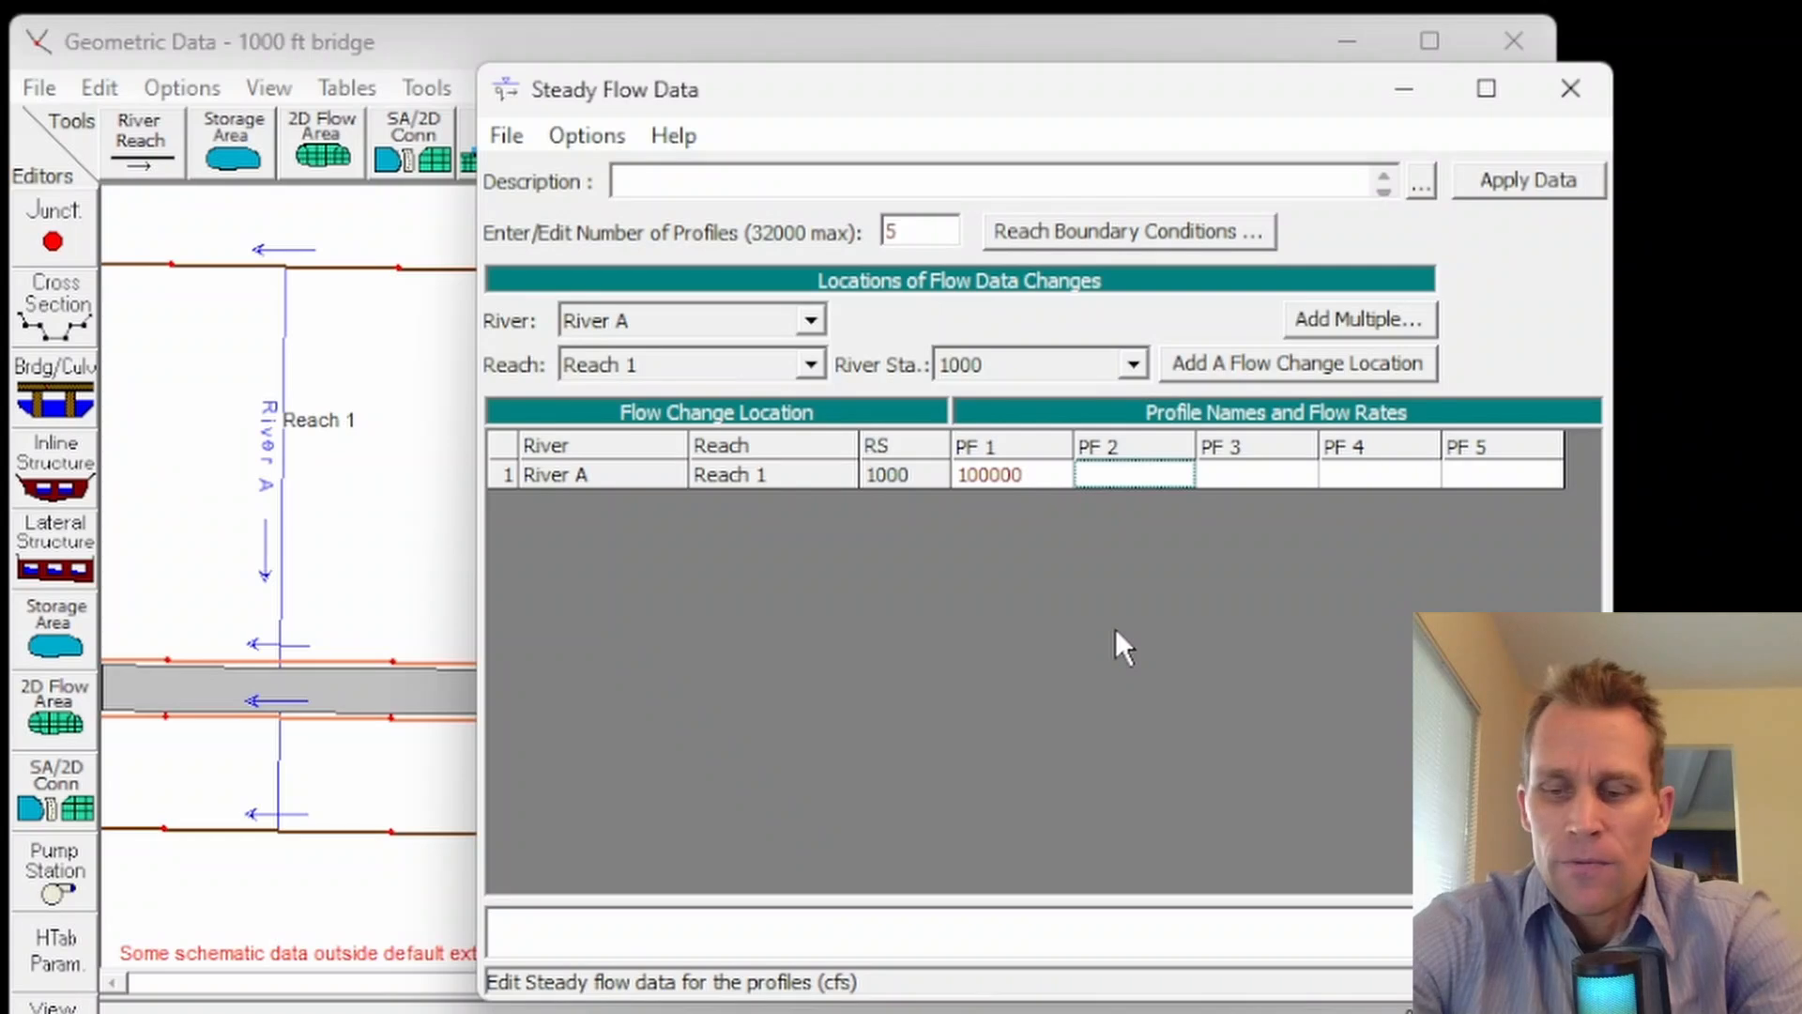
type("150000")
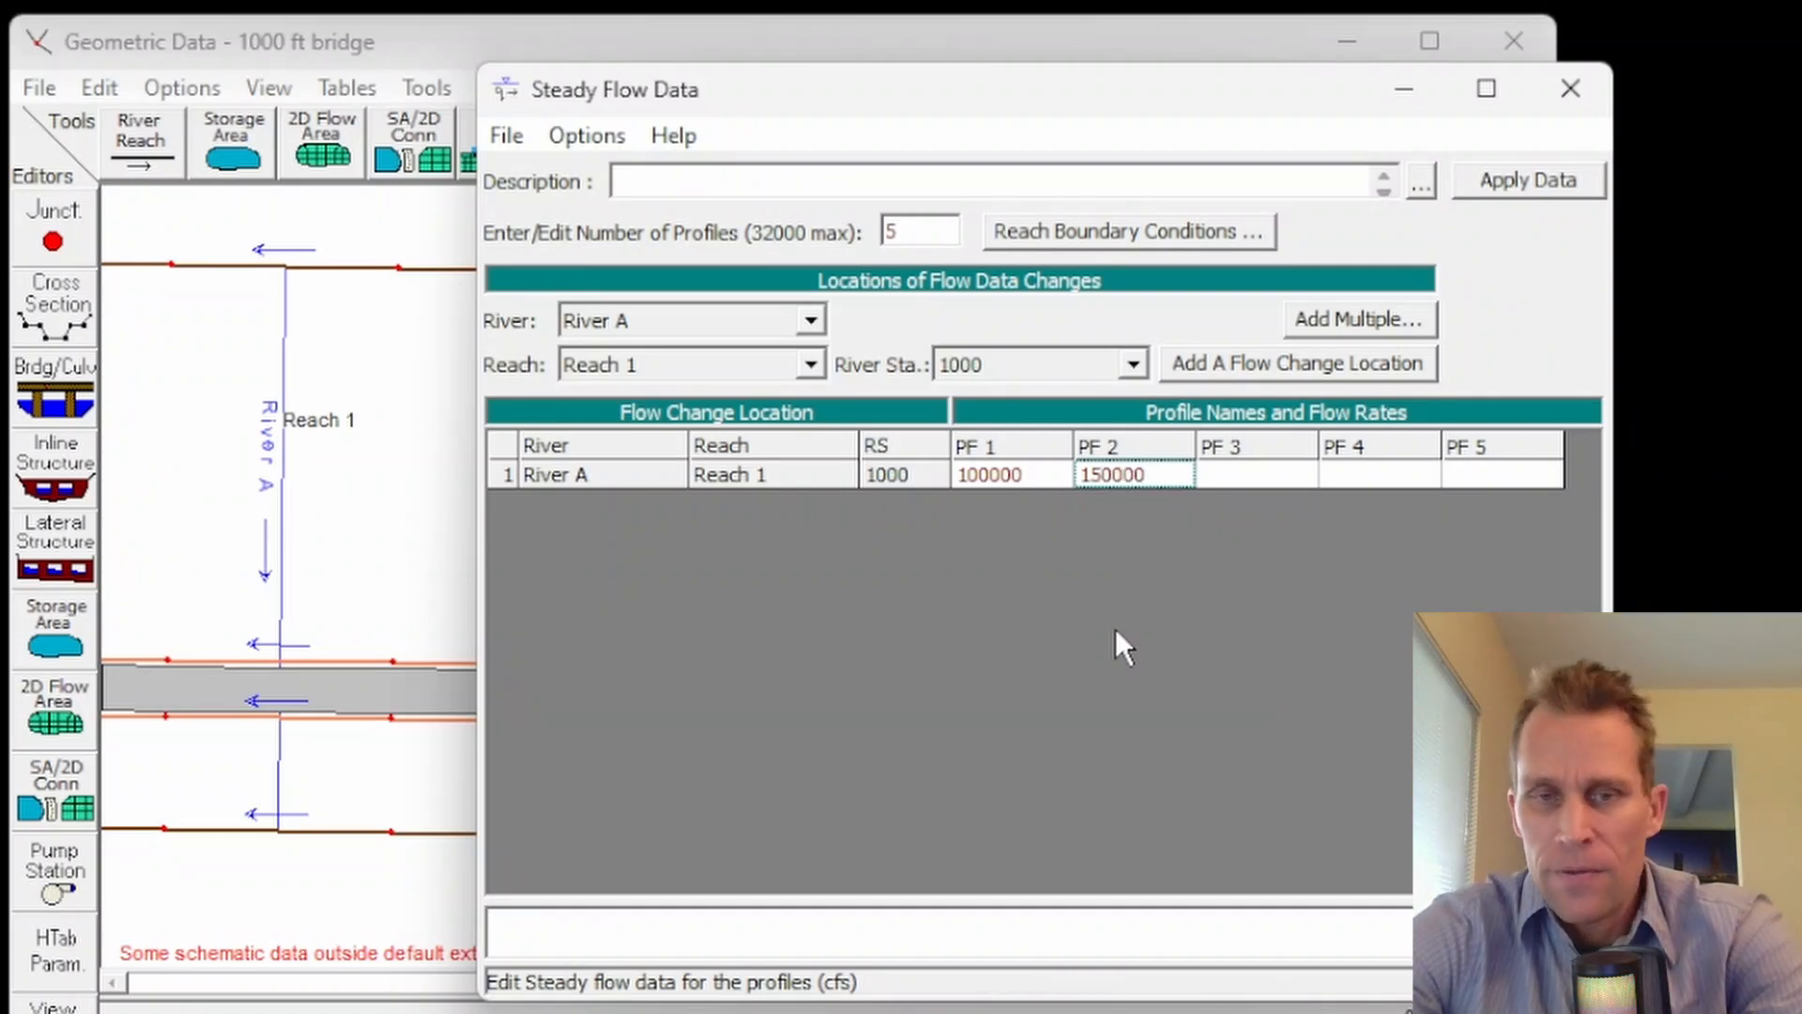
key("Tab")
type("200000")
key("Tab")
type("250000")
key("Tab")
type("300000")
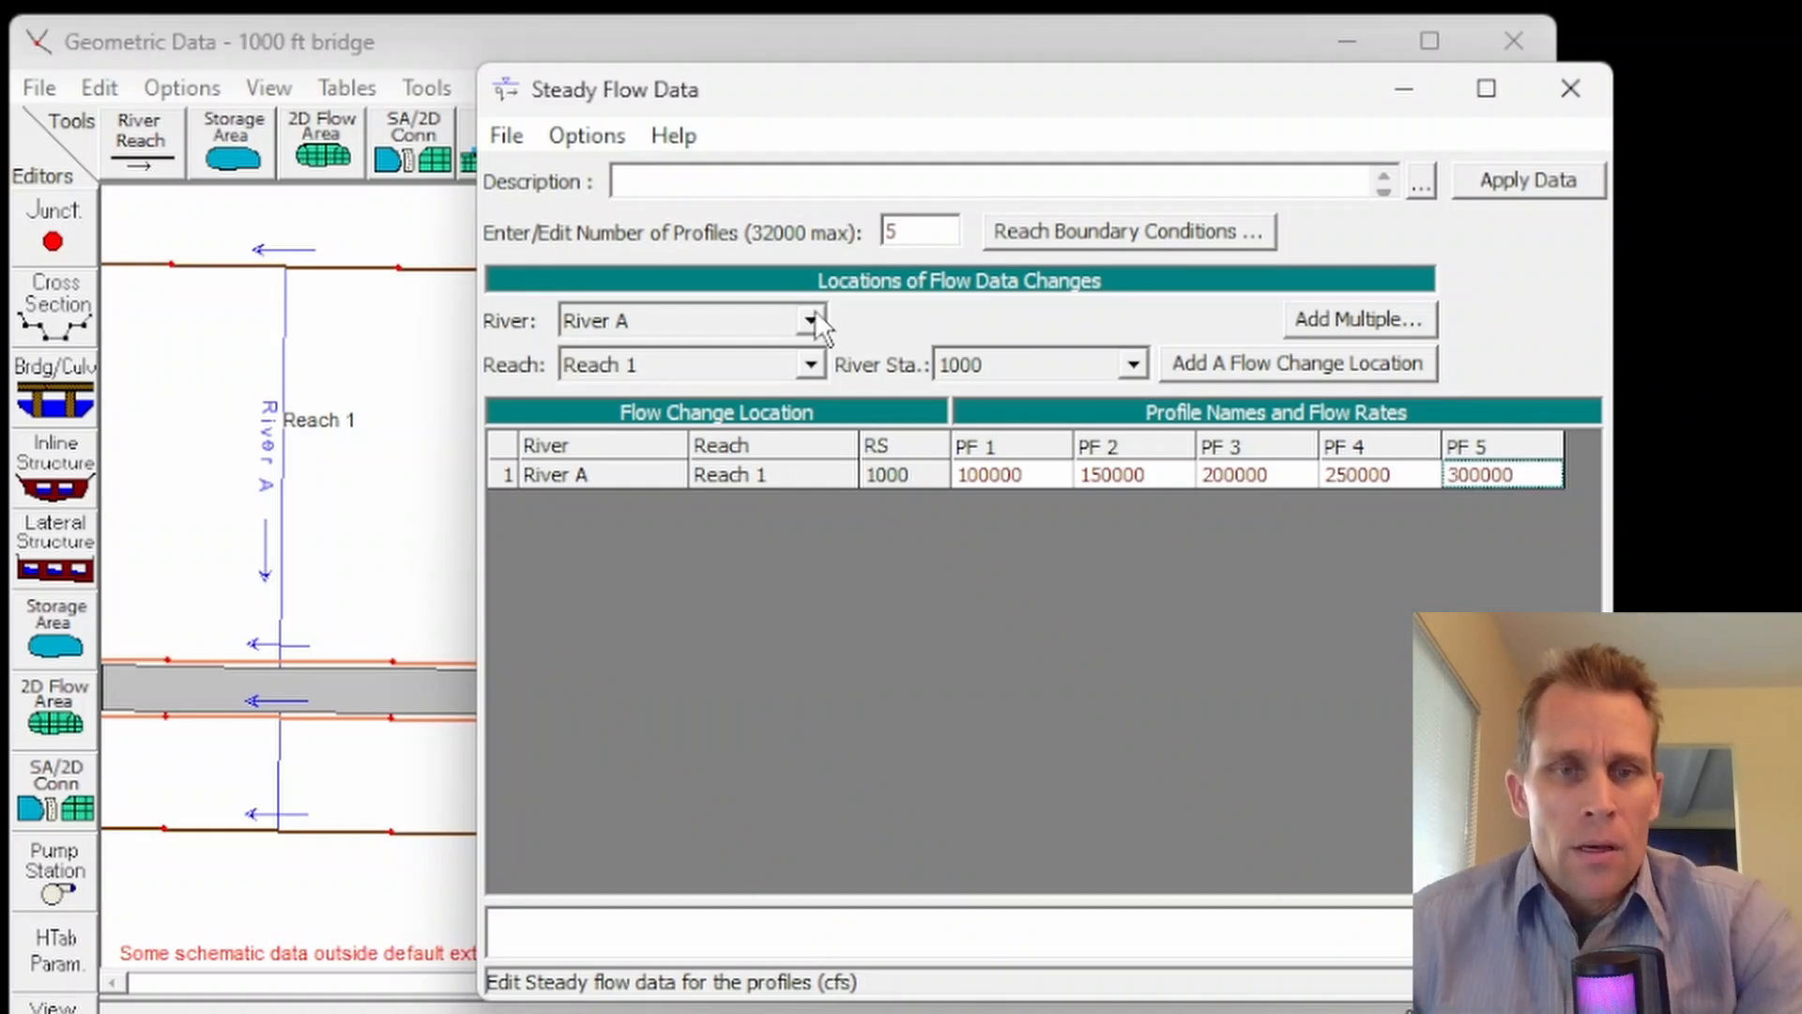
Step: Save the flow data with the title 100k-300k_50k and close the steady flow editor
left_click(506, 139)
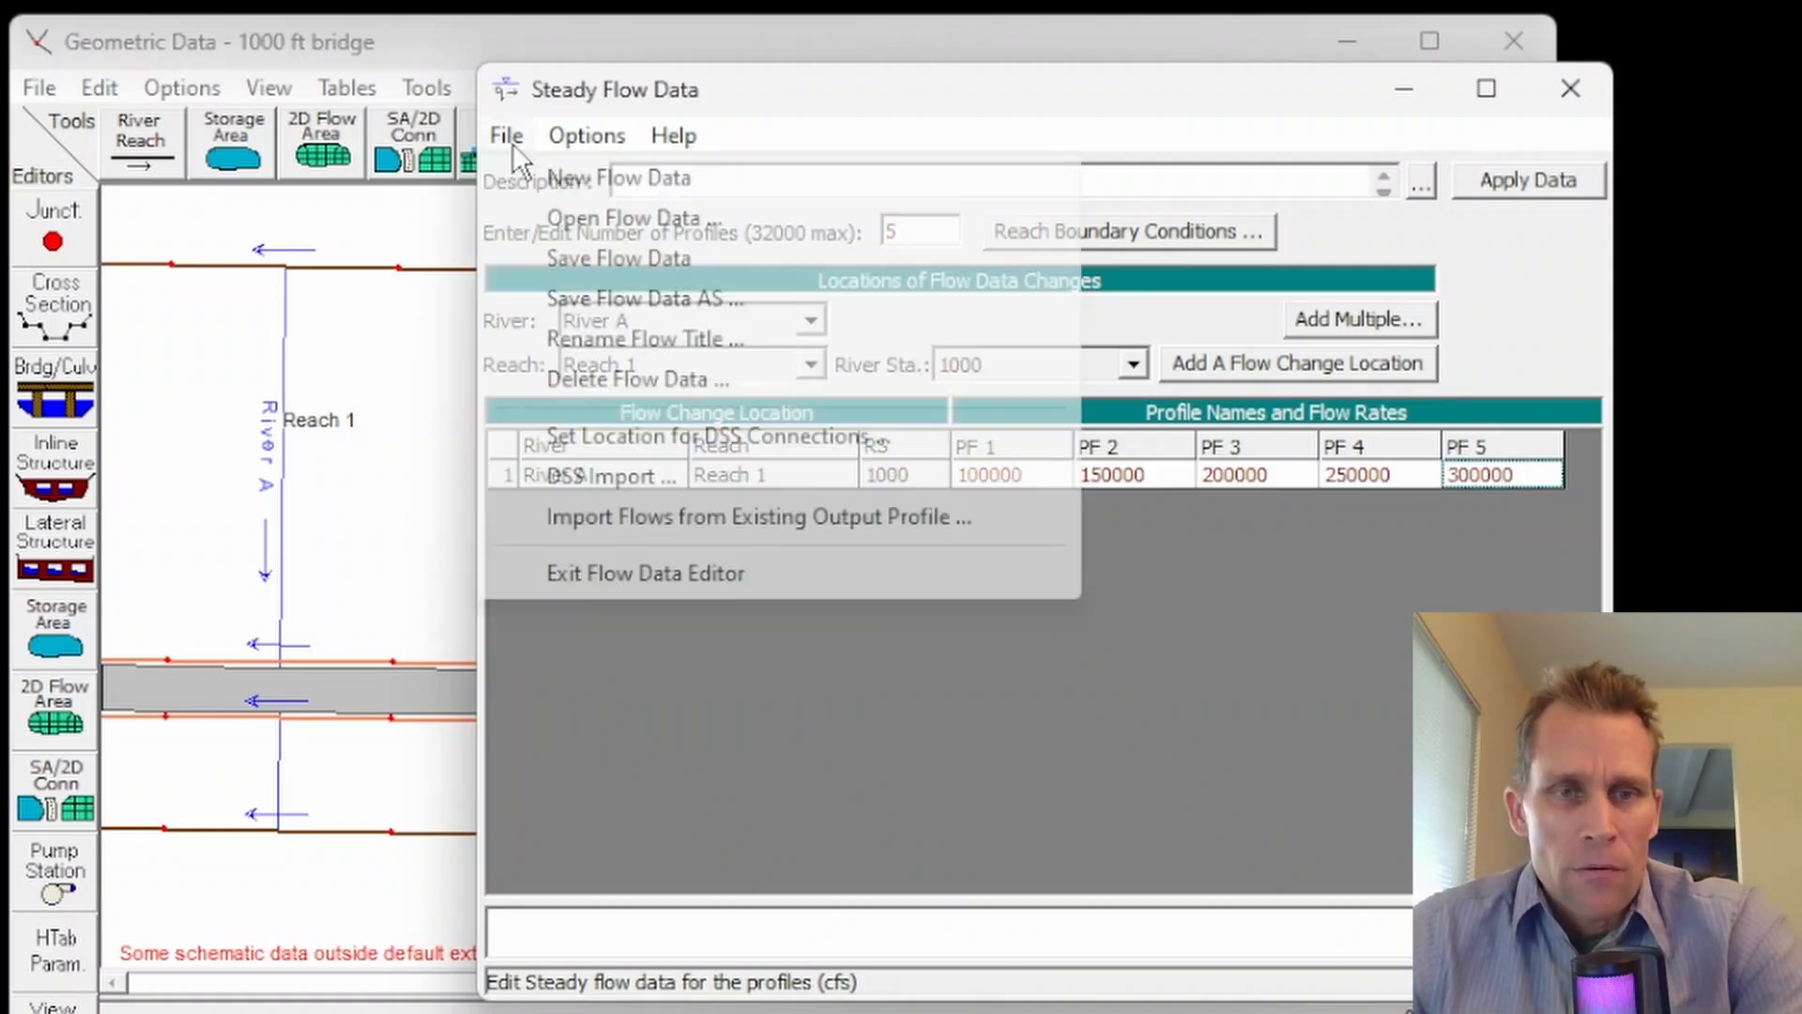
left_click(571, 259)
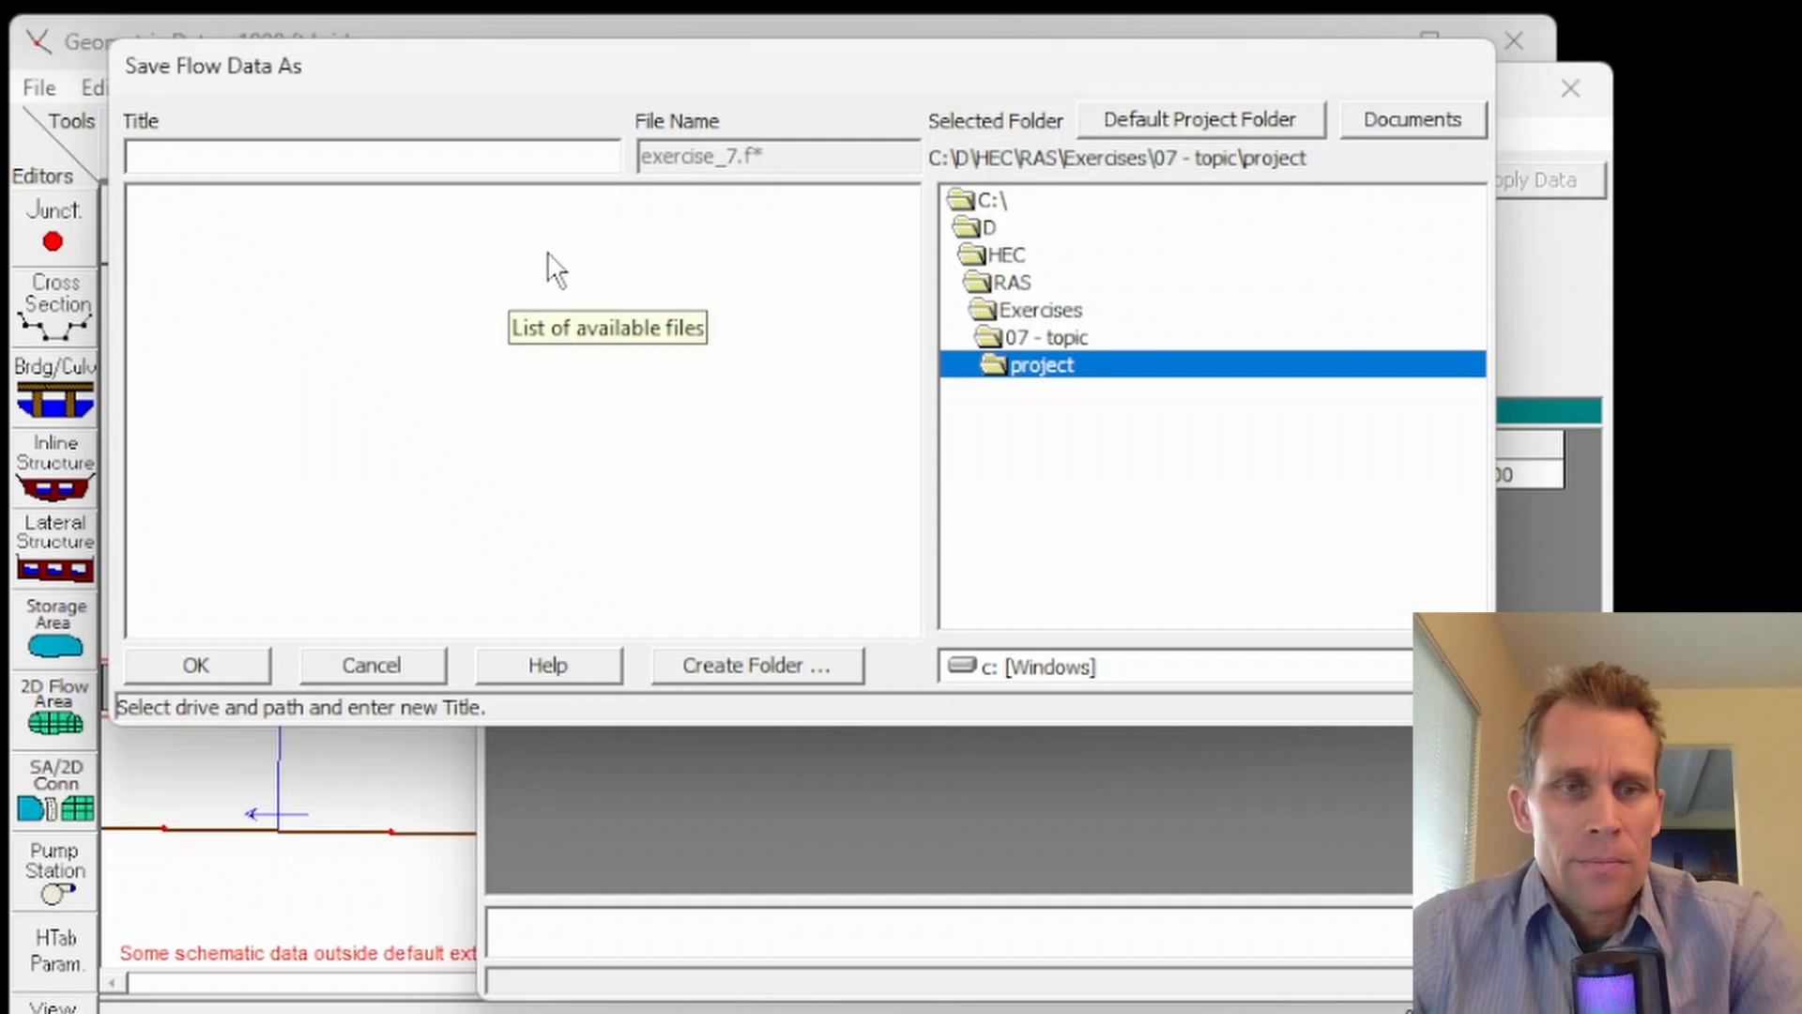
left_click(277, 165)
type("100k-300k_50k")
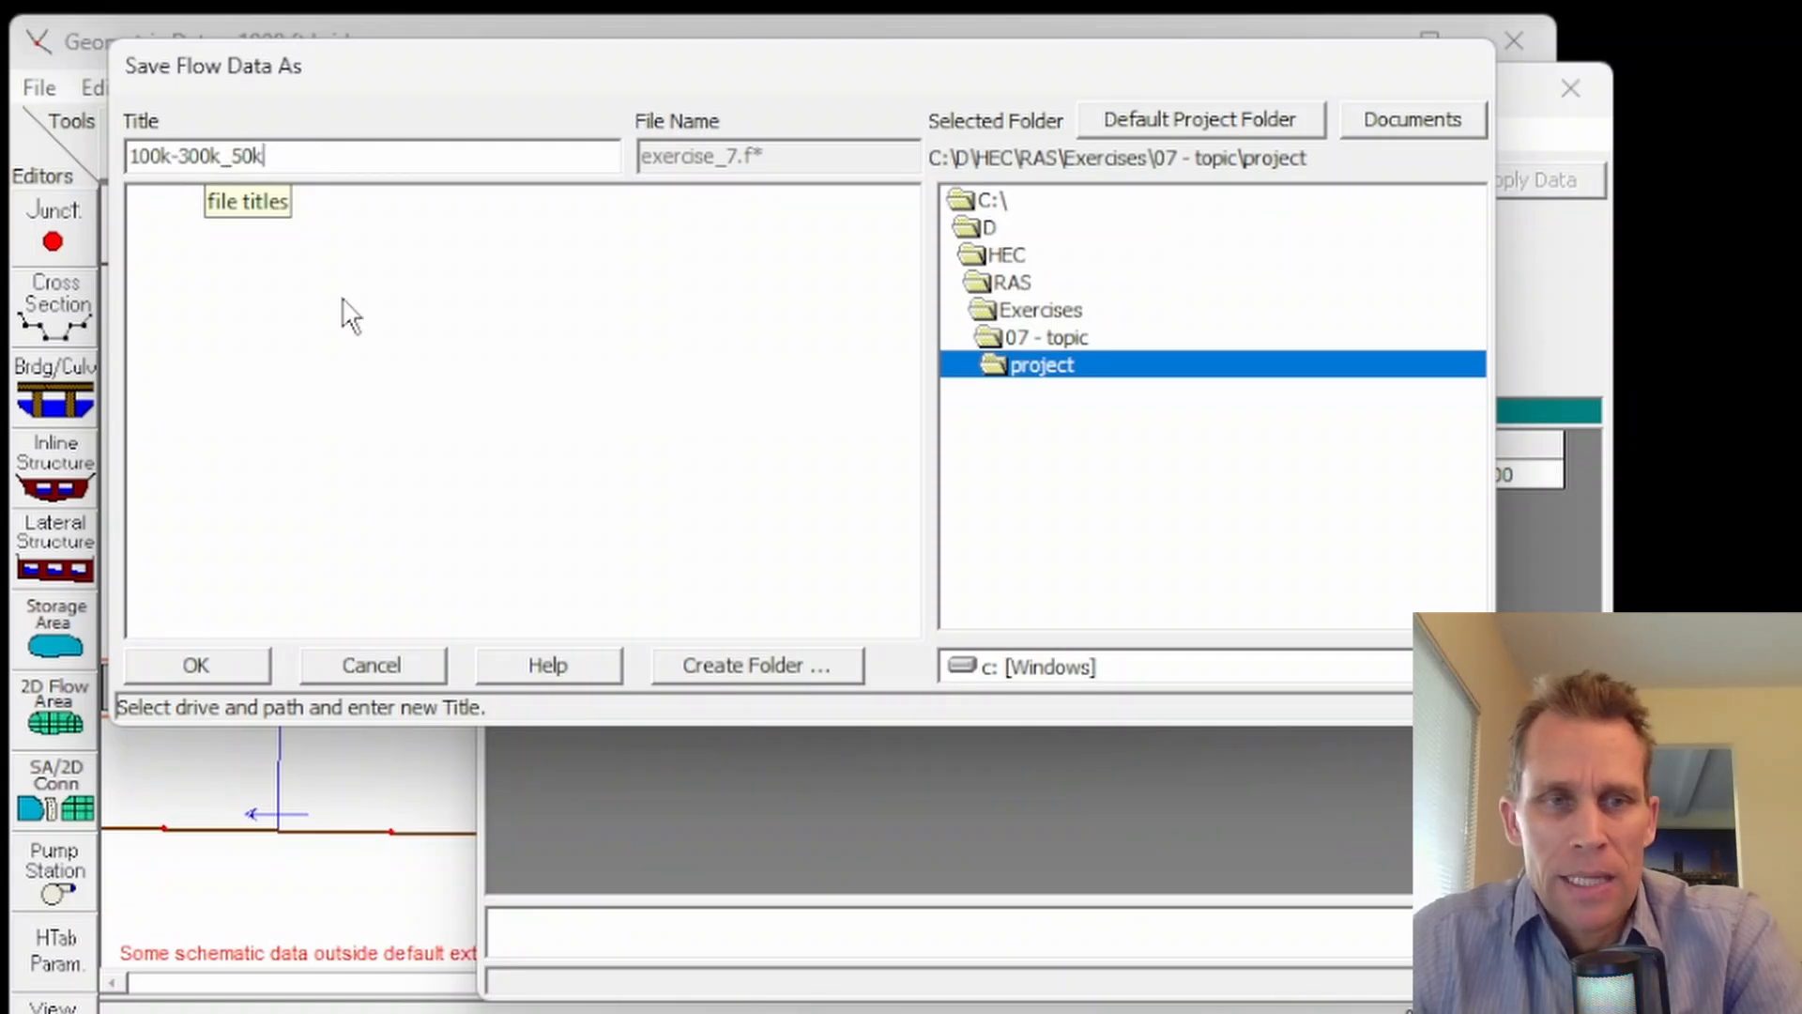
left_click(217, 666)
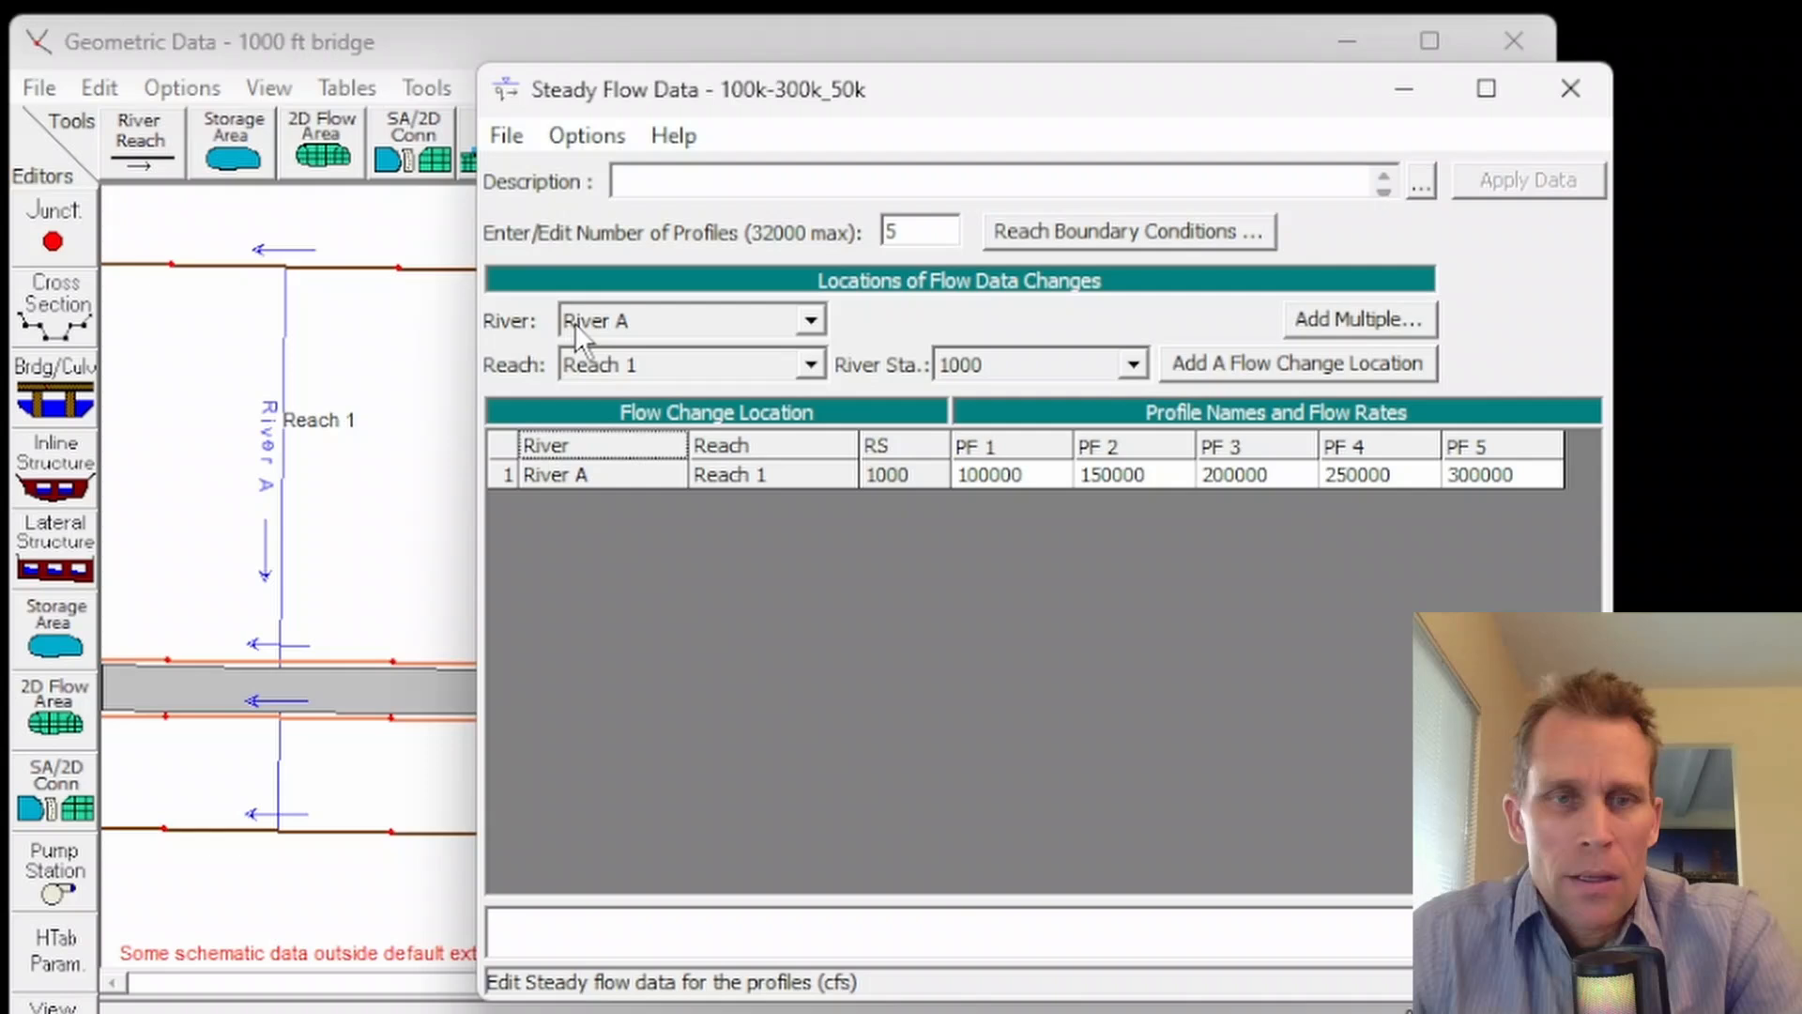
left_click(507, 139)
left_click(567, 261)
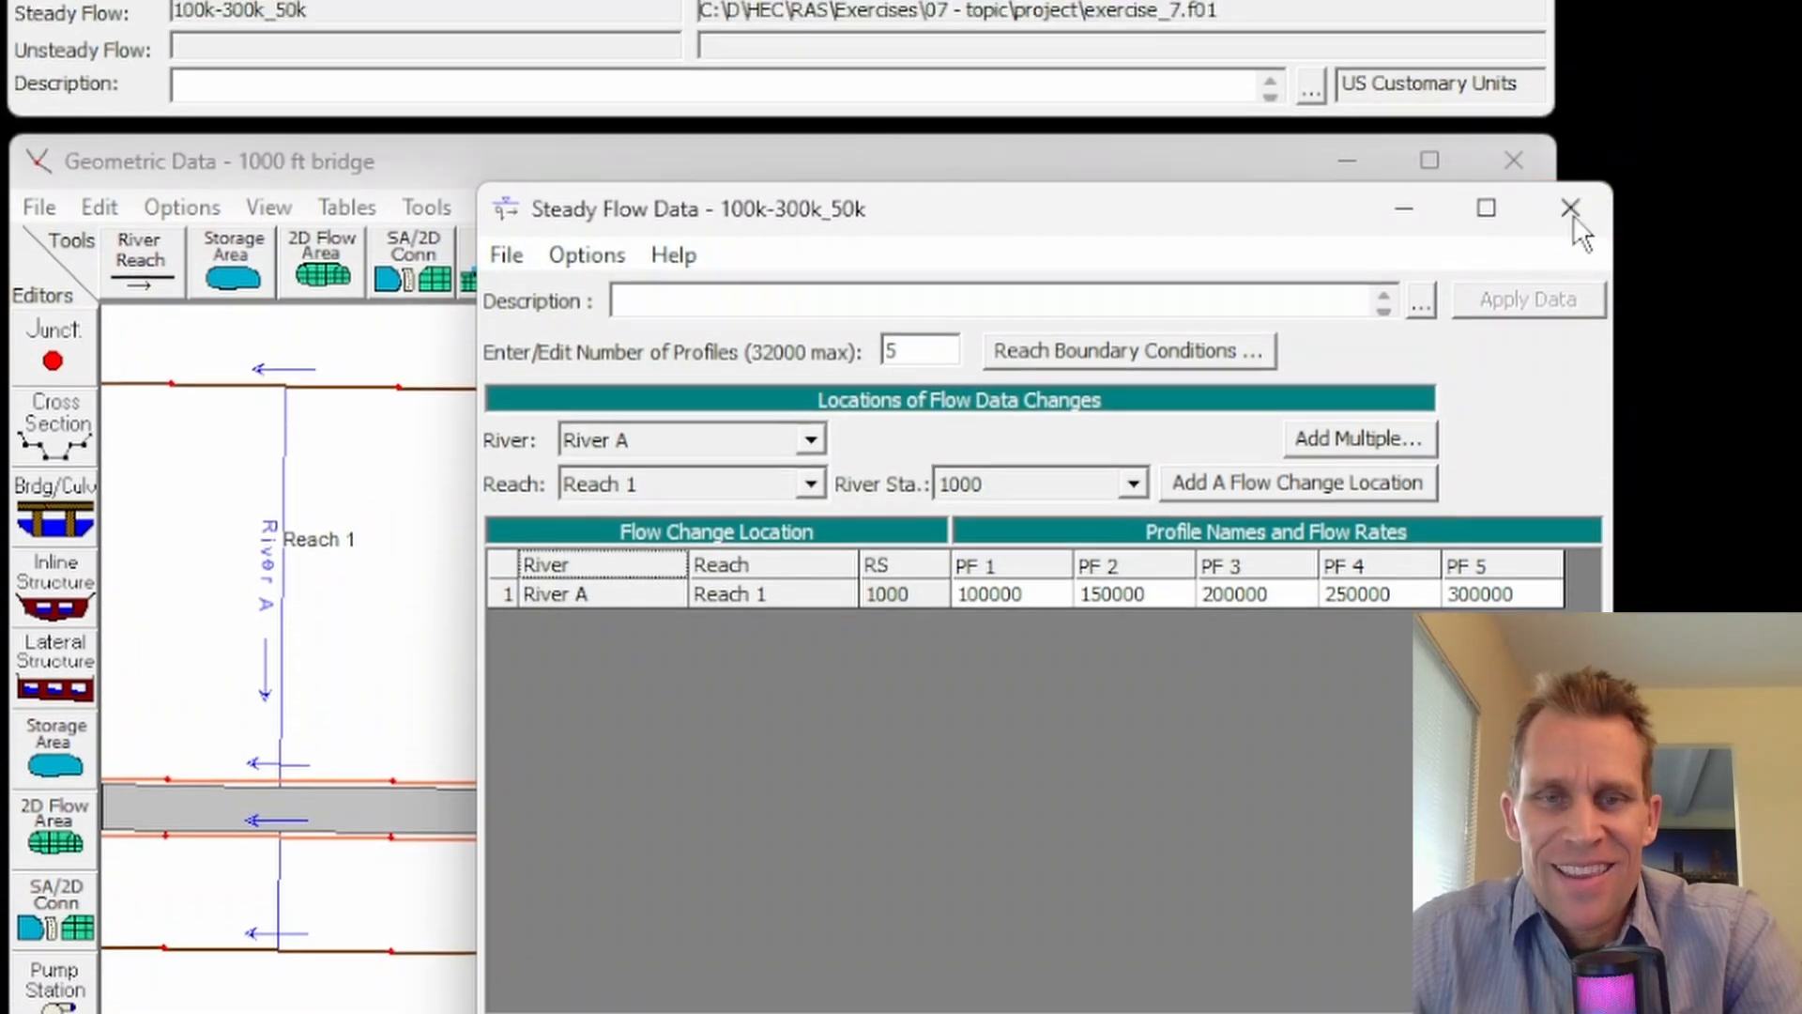
left_click(1571, 88)
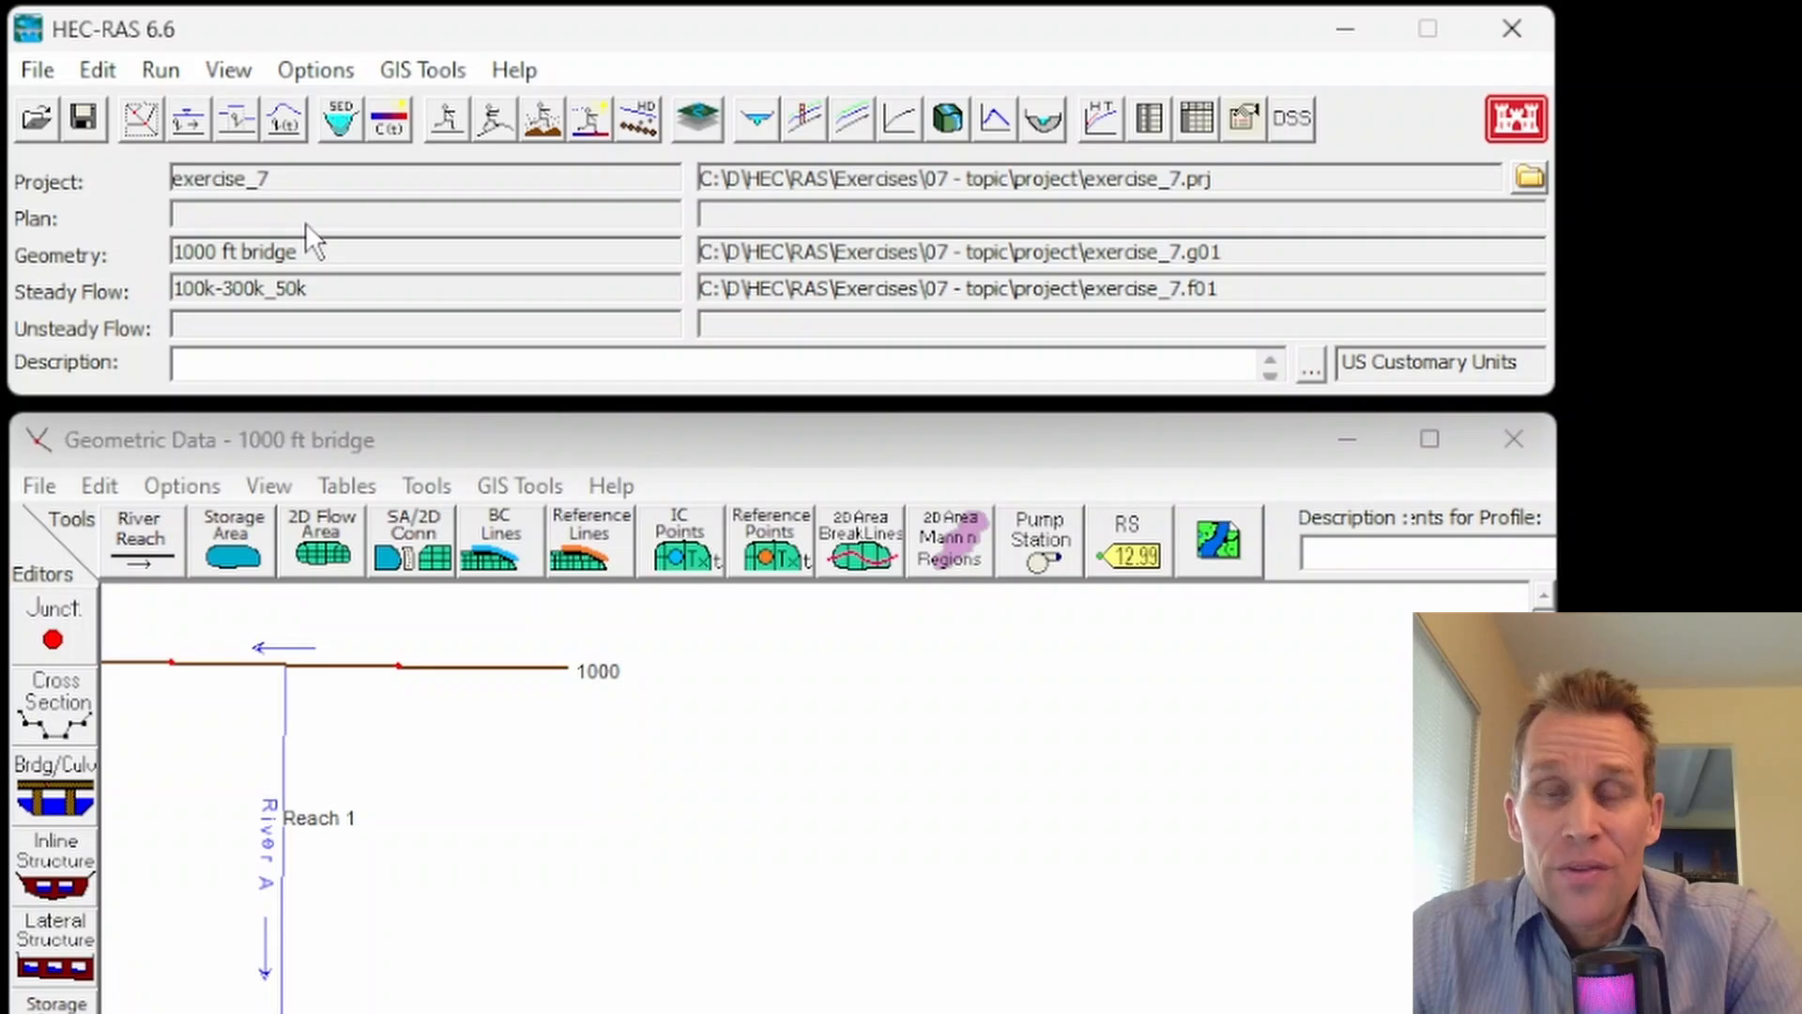
Step: Save the steady flow plan as 1000ft_100k-300k with the same short identifier, and compute it in the subcritical regime
left_click(447, 119)
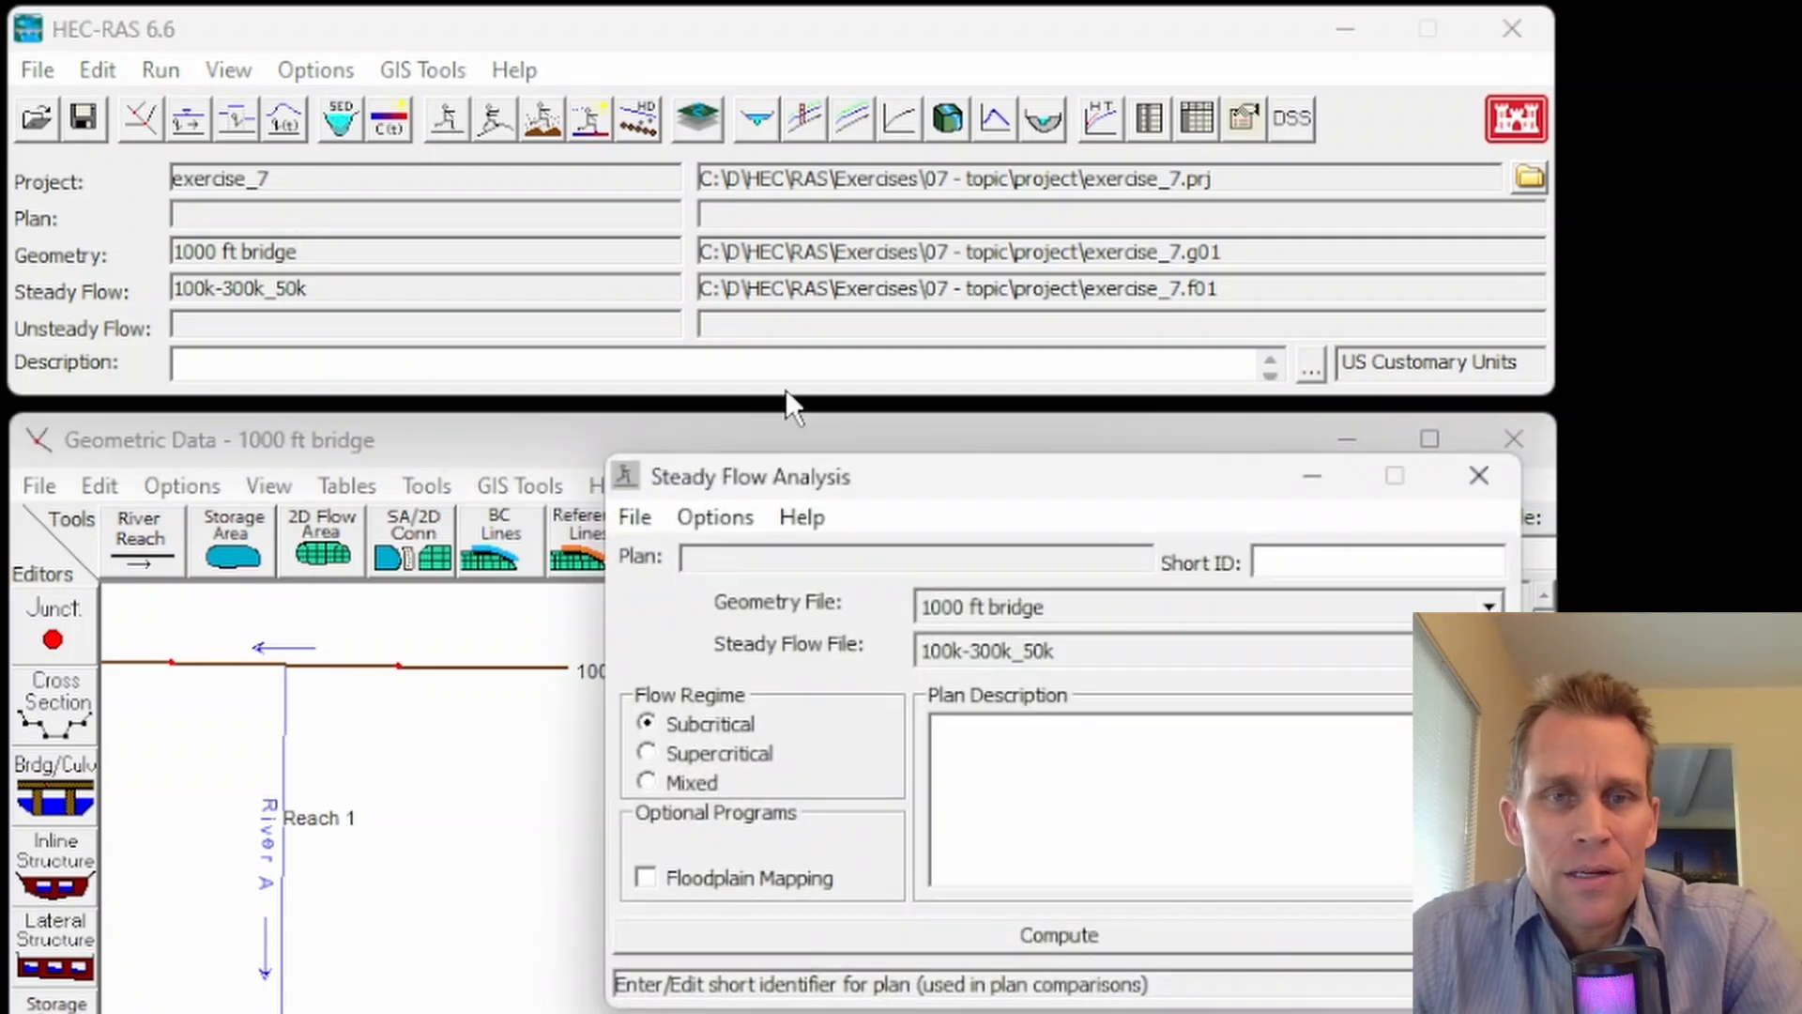
left_click_drag(914, 475, 914, 663)
left_click_drag(764, 484, 803, 479)
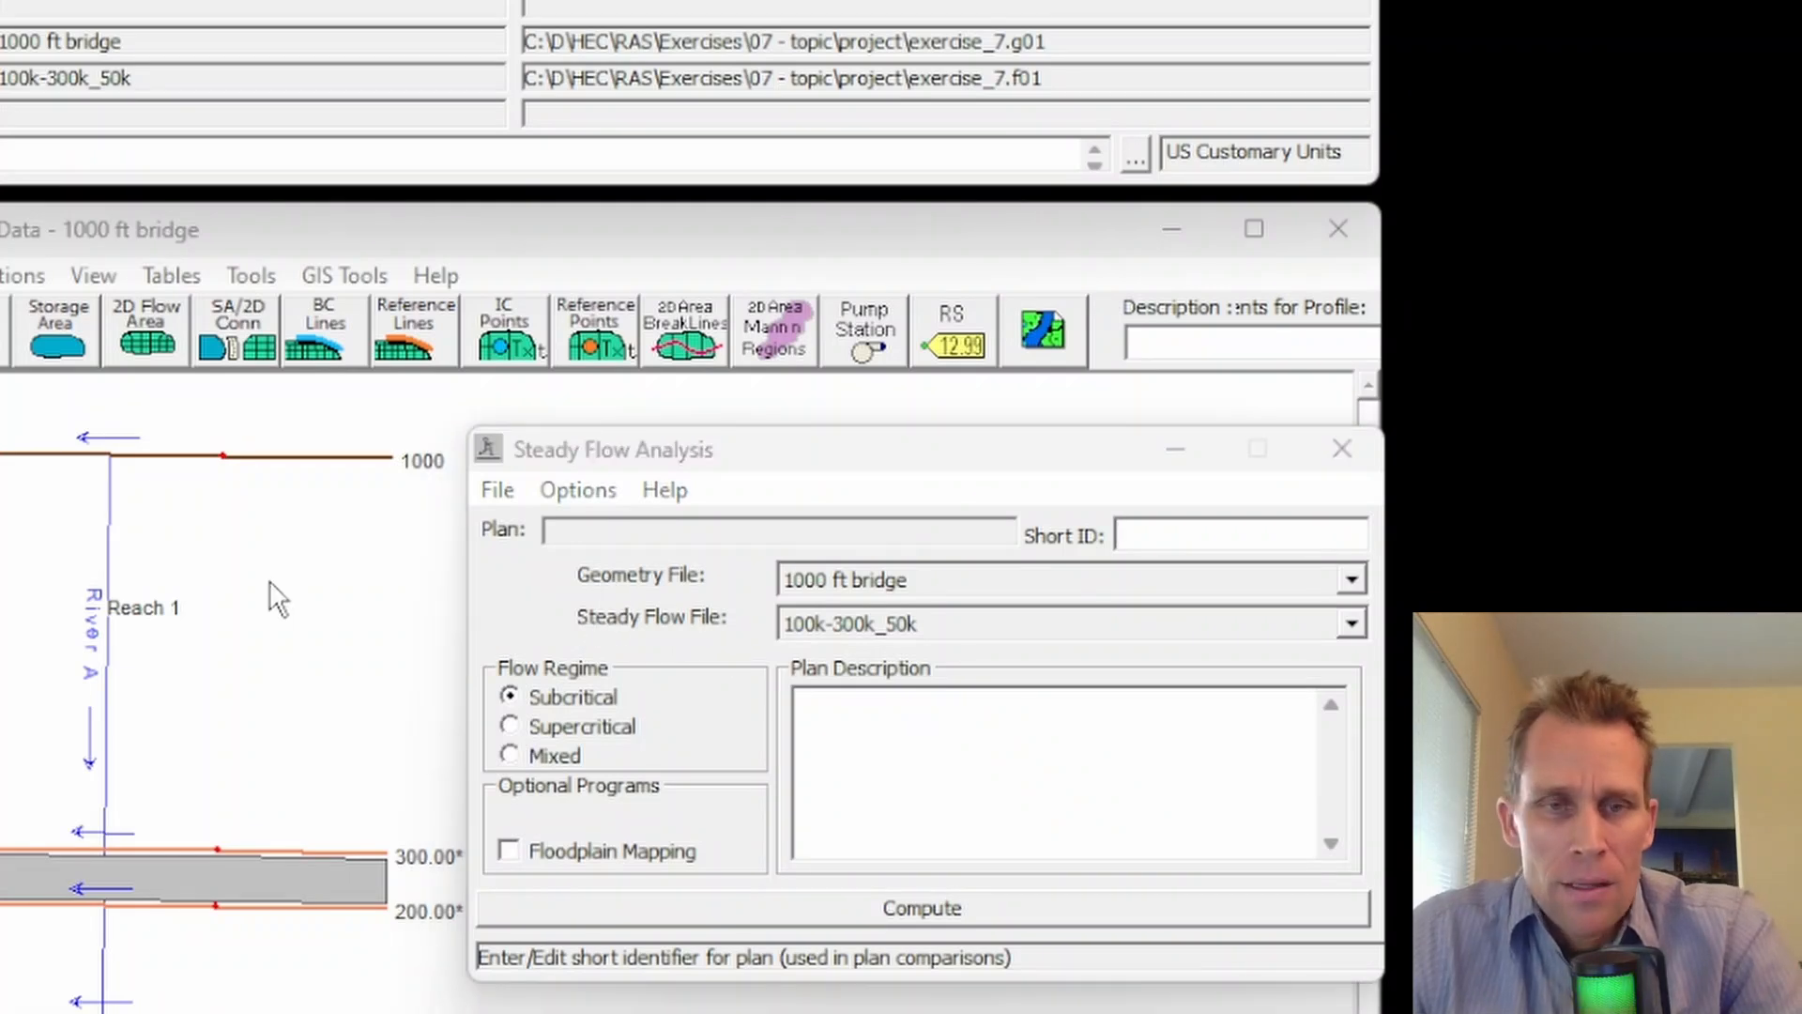
left_click(498, 490)
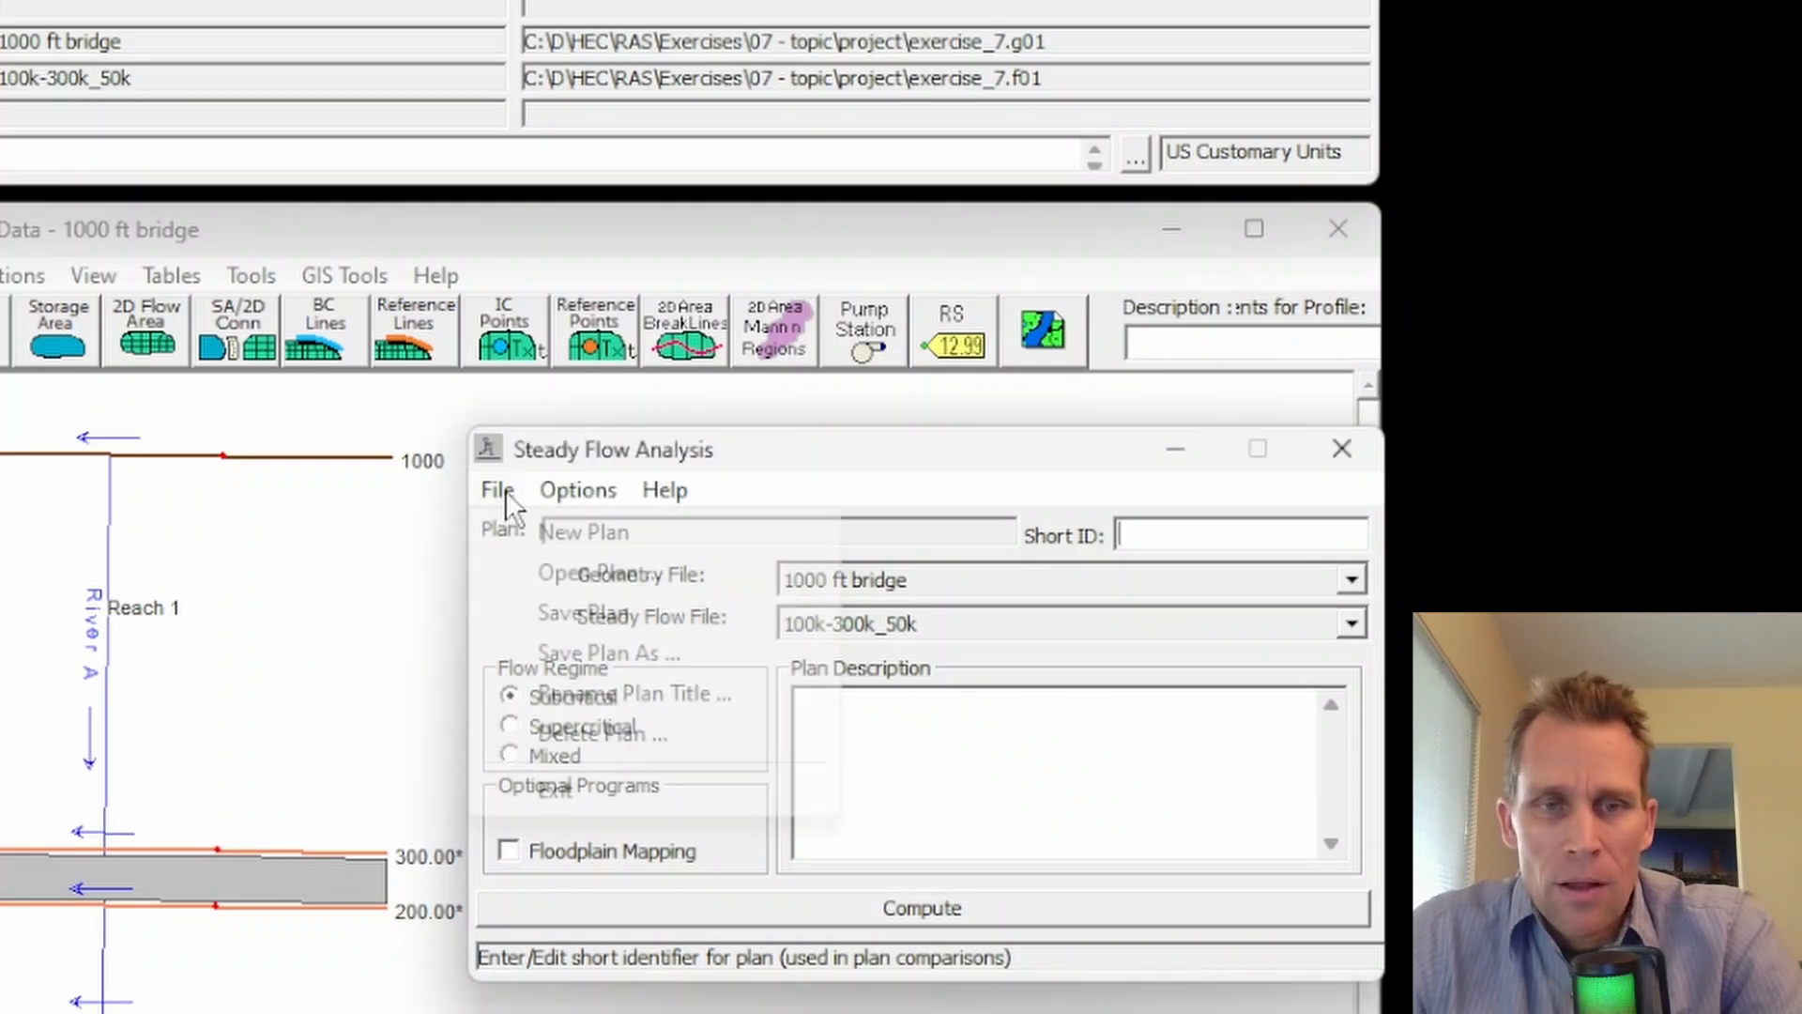
left_click(538, 615)
type("1000ft_100k-300k")
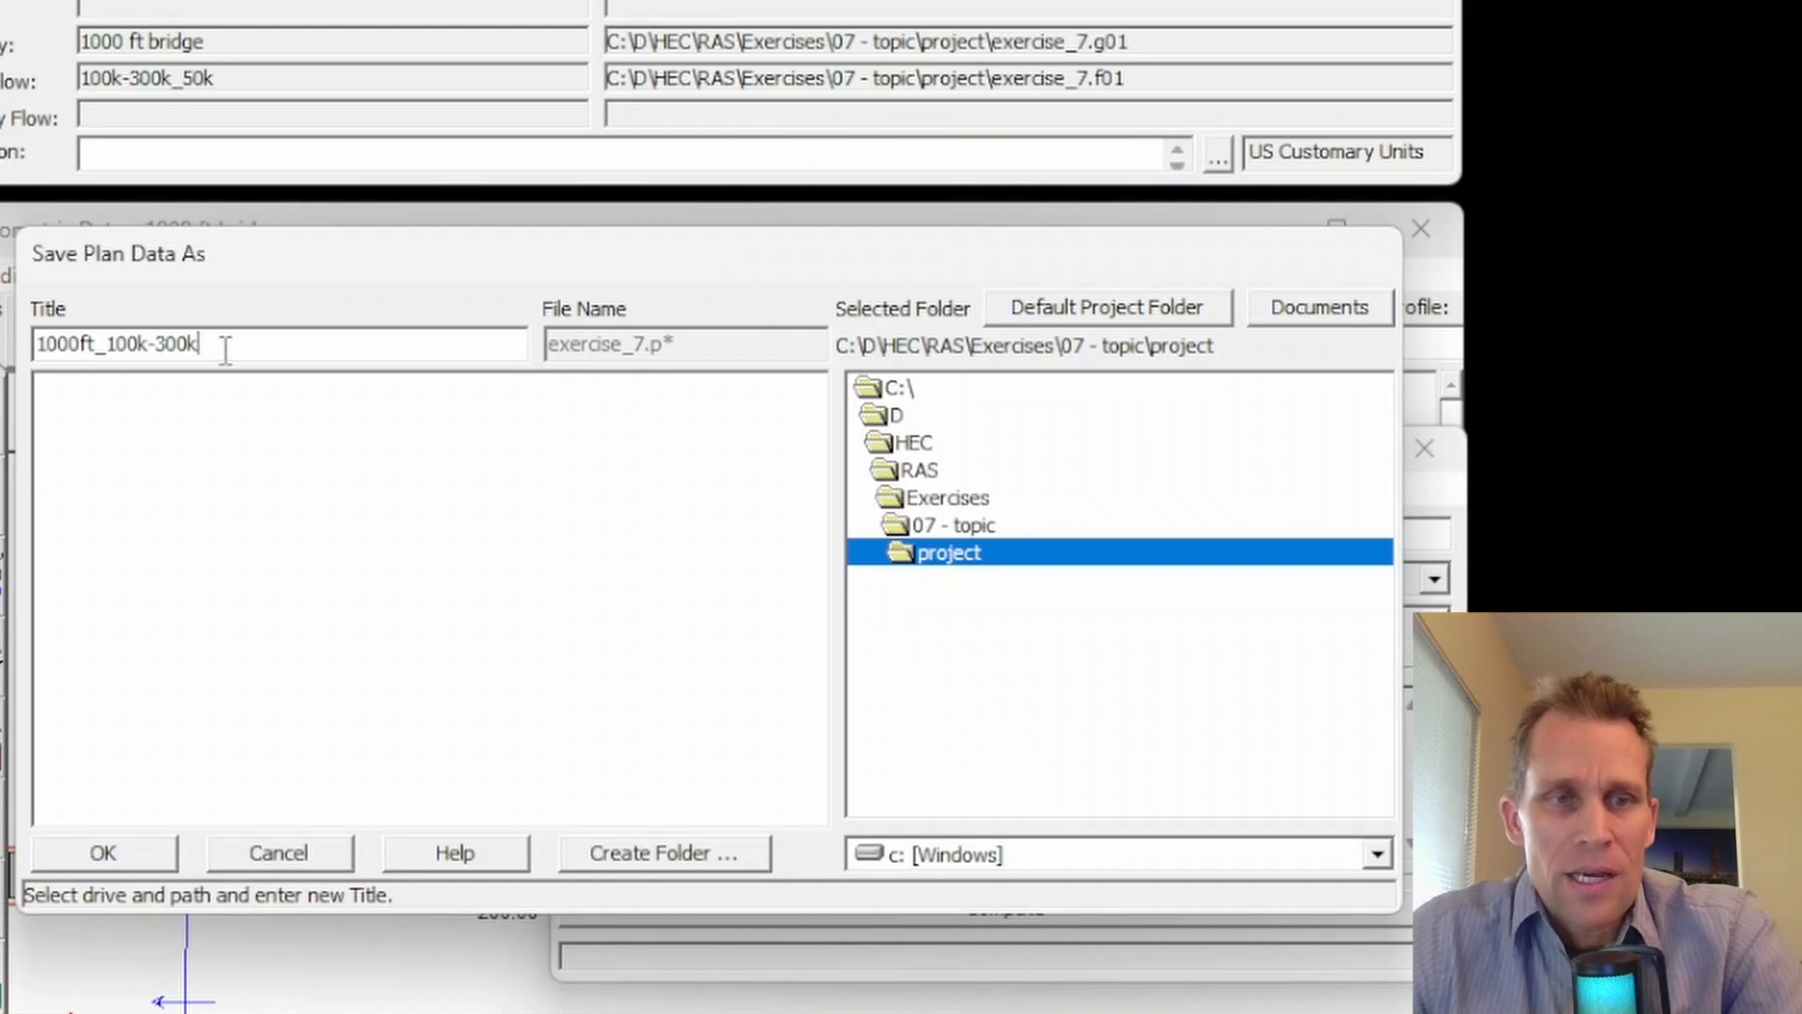
left_click_drag(92, 345, 228, 338)
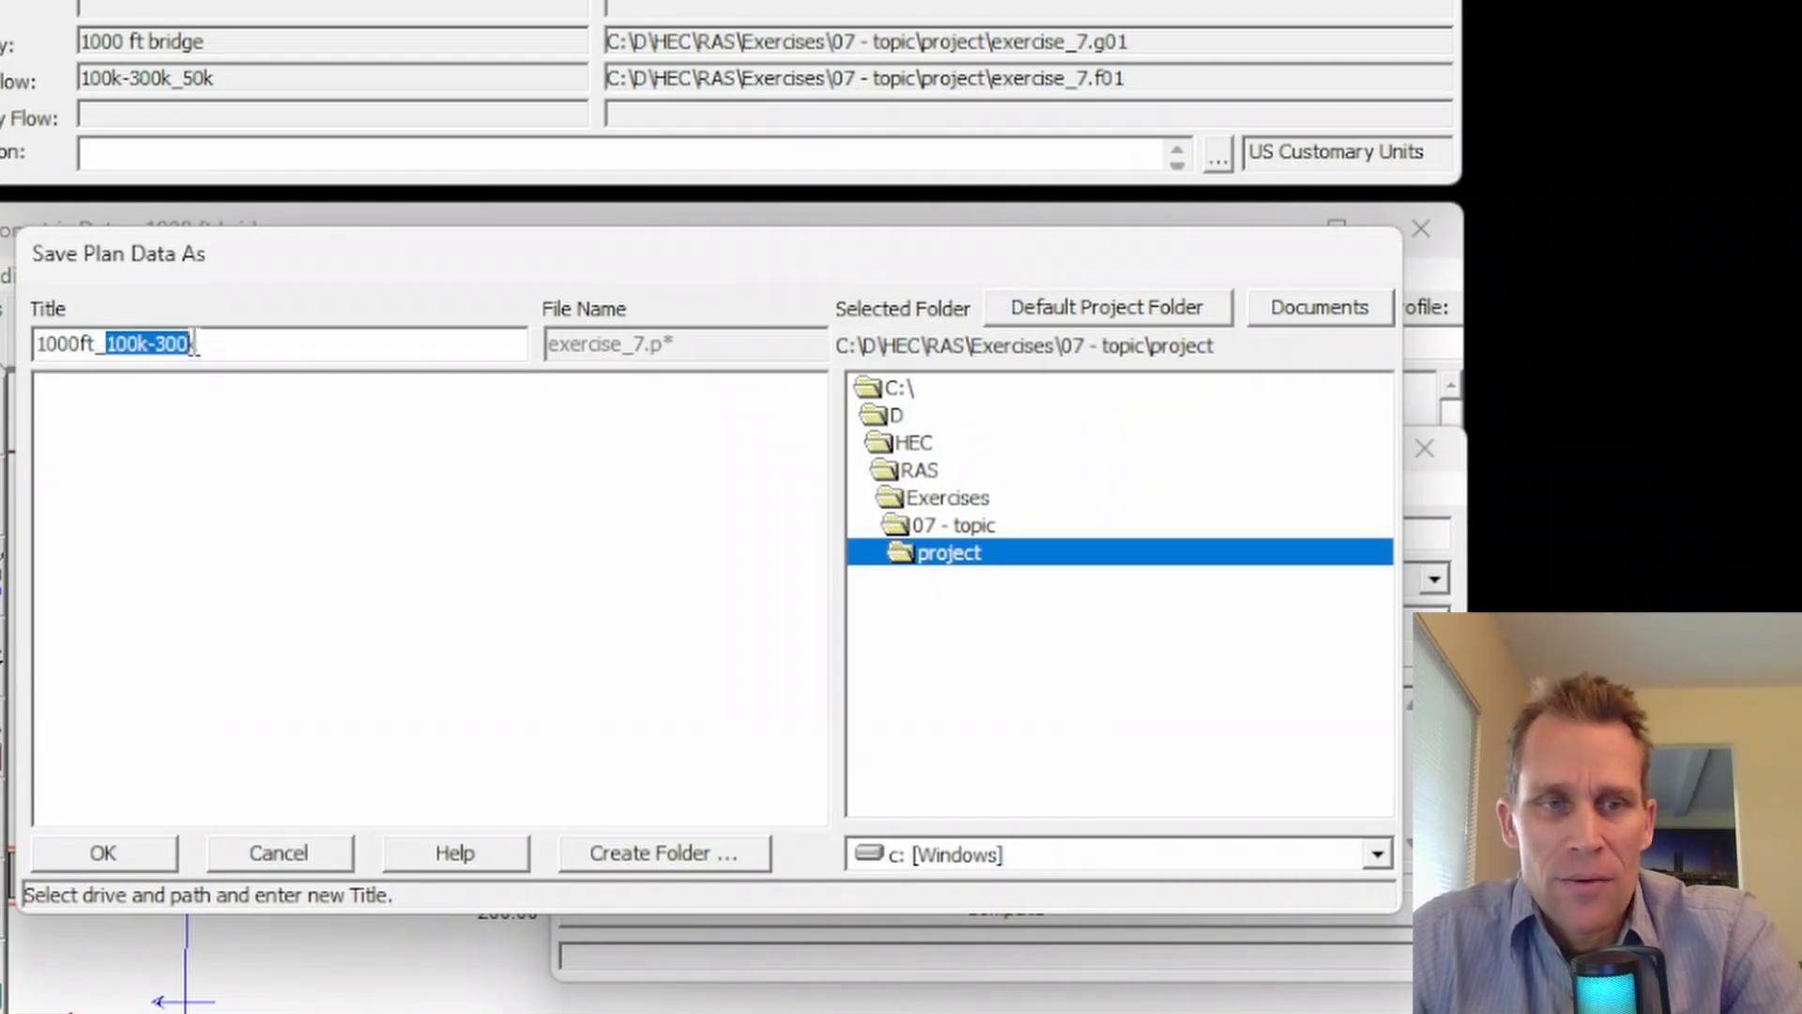
left_click(105, 853)
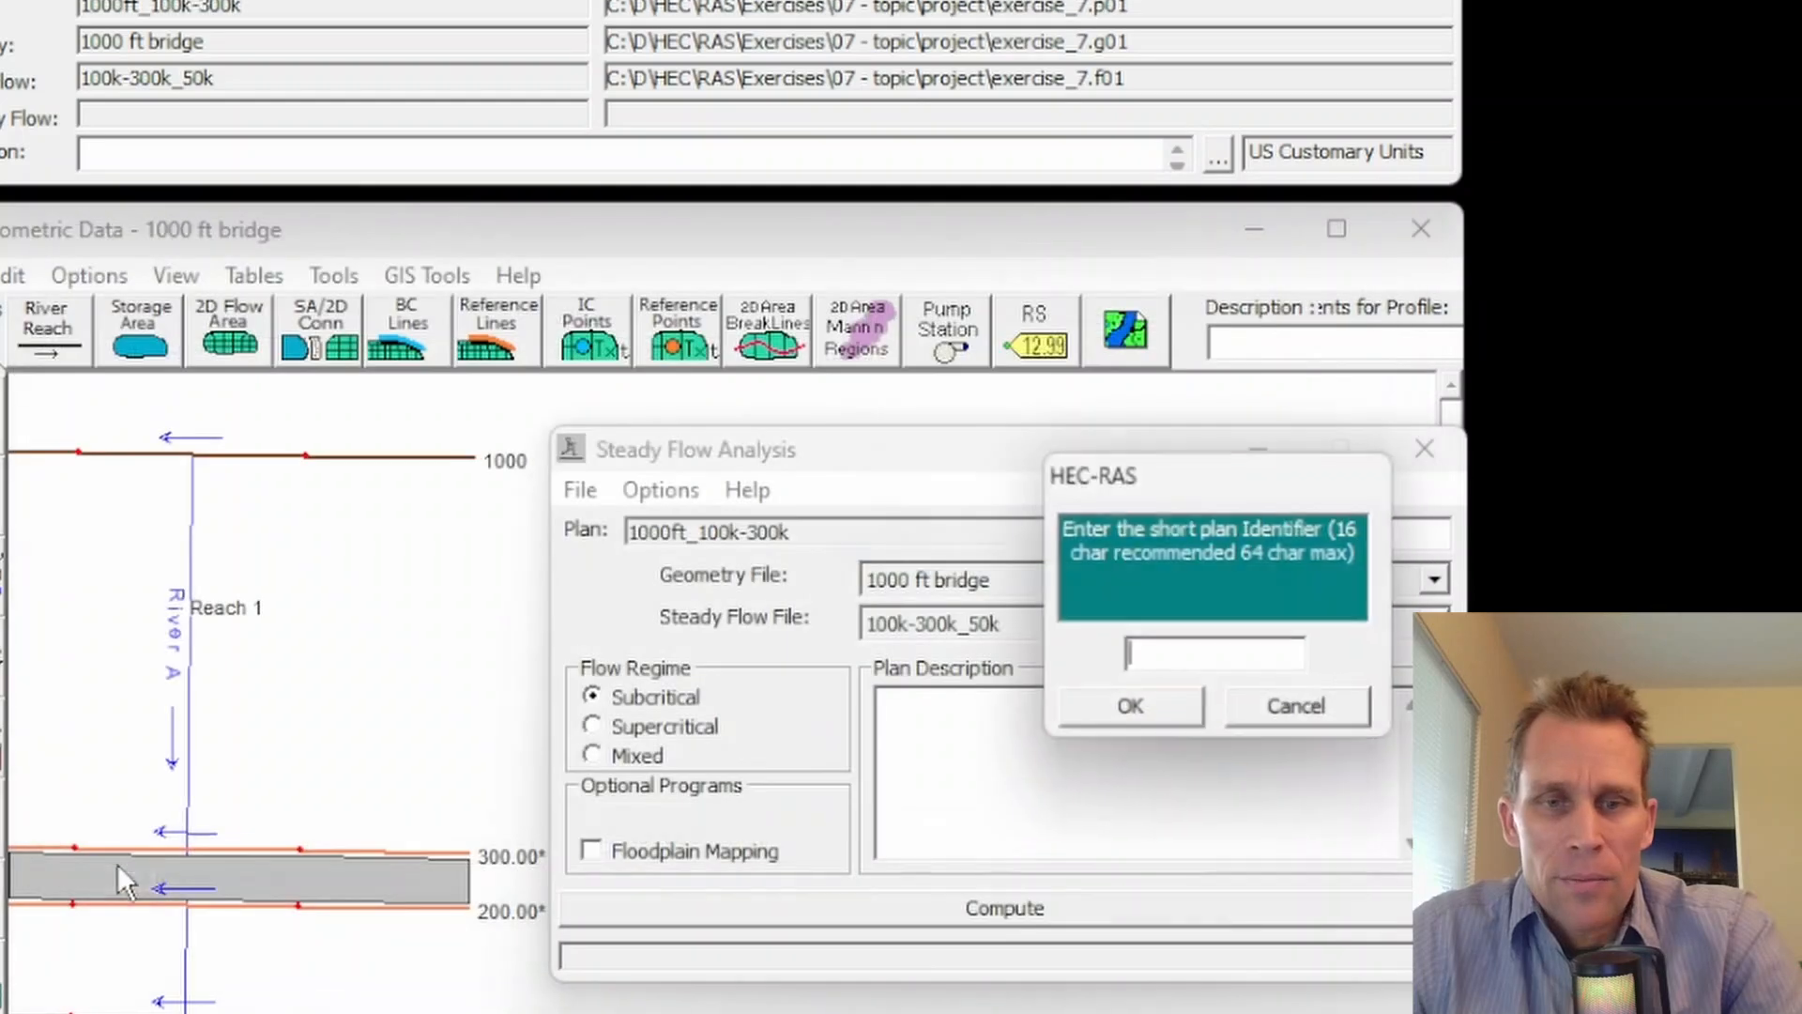
left_click(1168, 706)
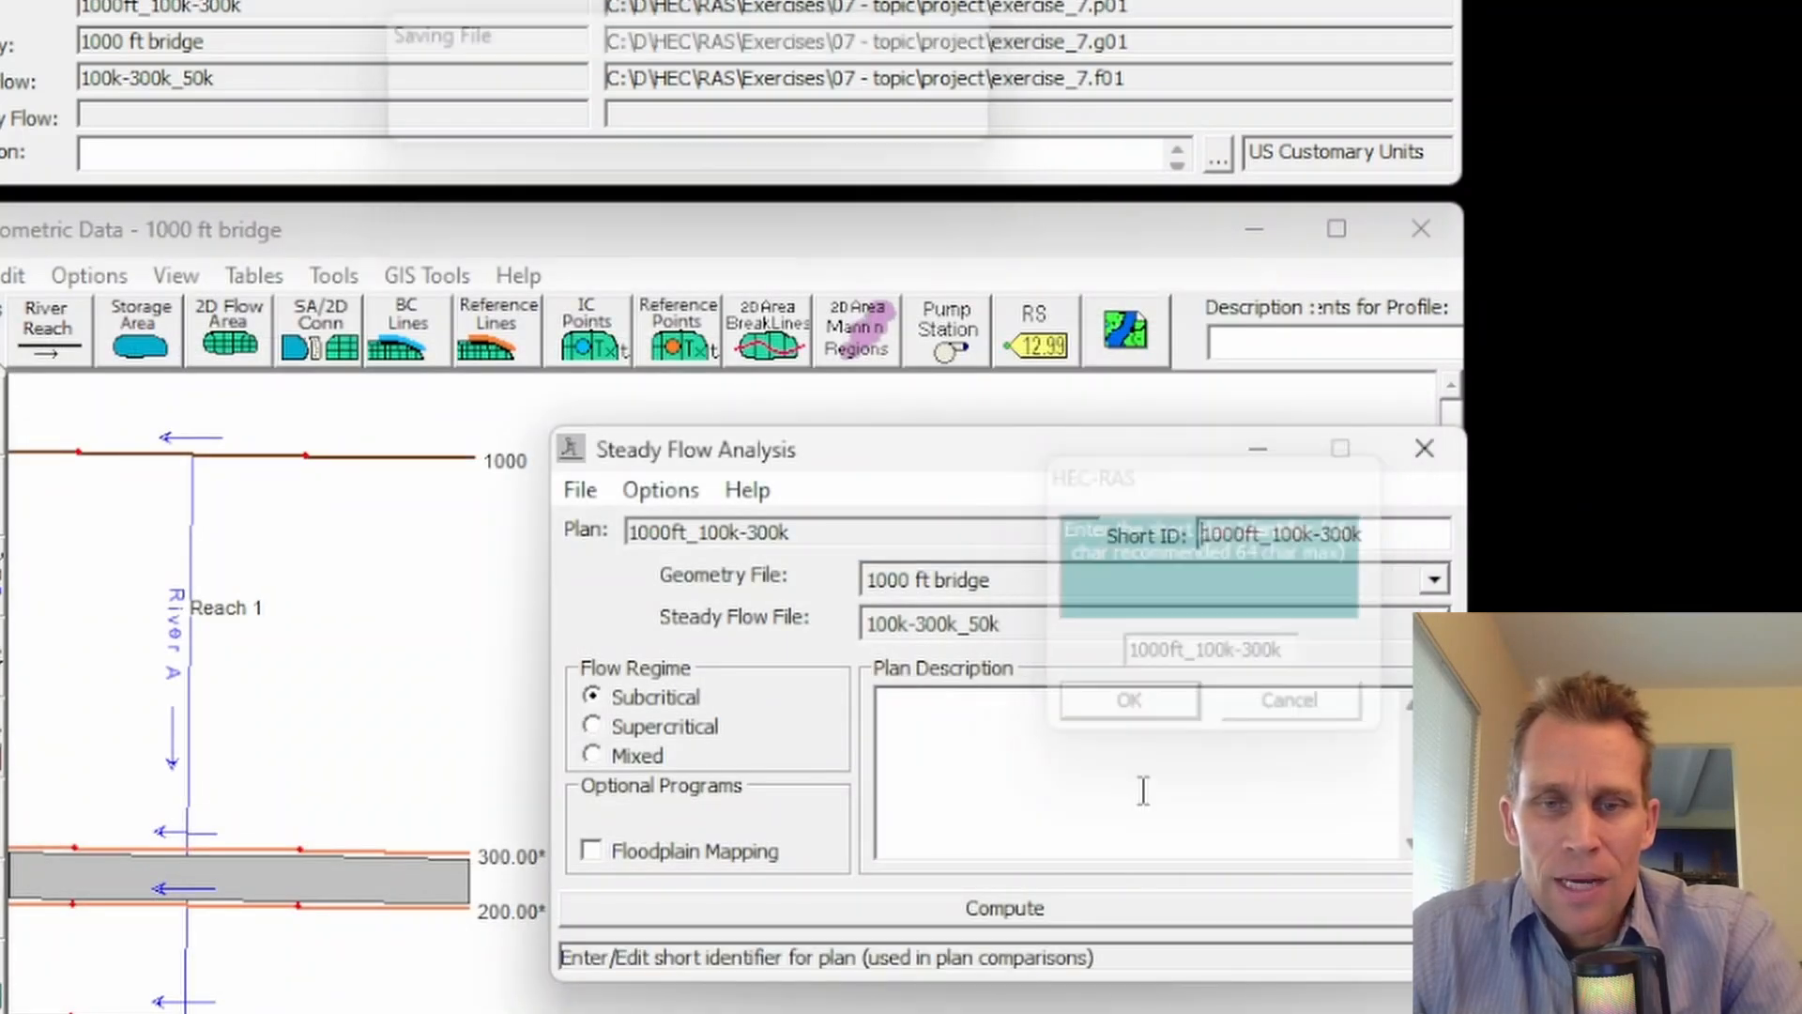
left_click(1006, 904)
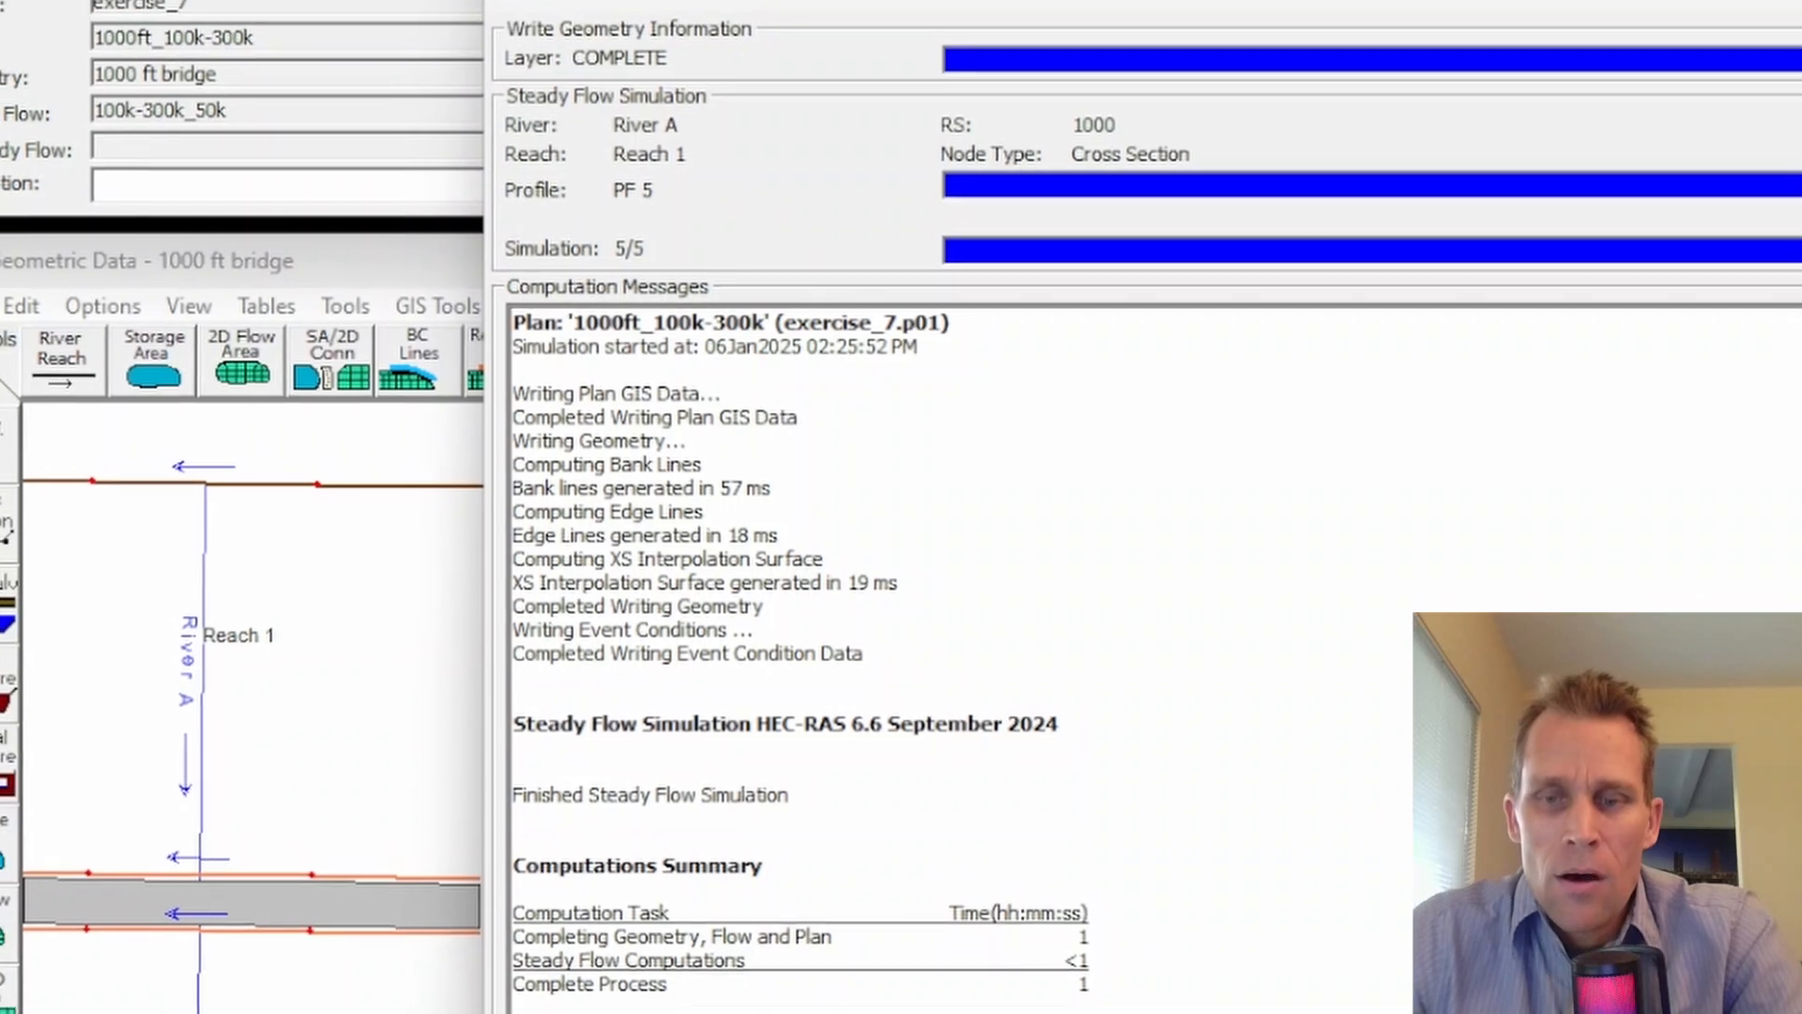
left_click(1409, 982)
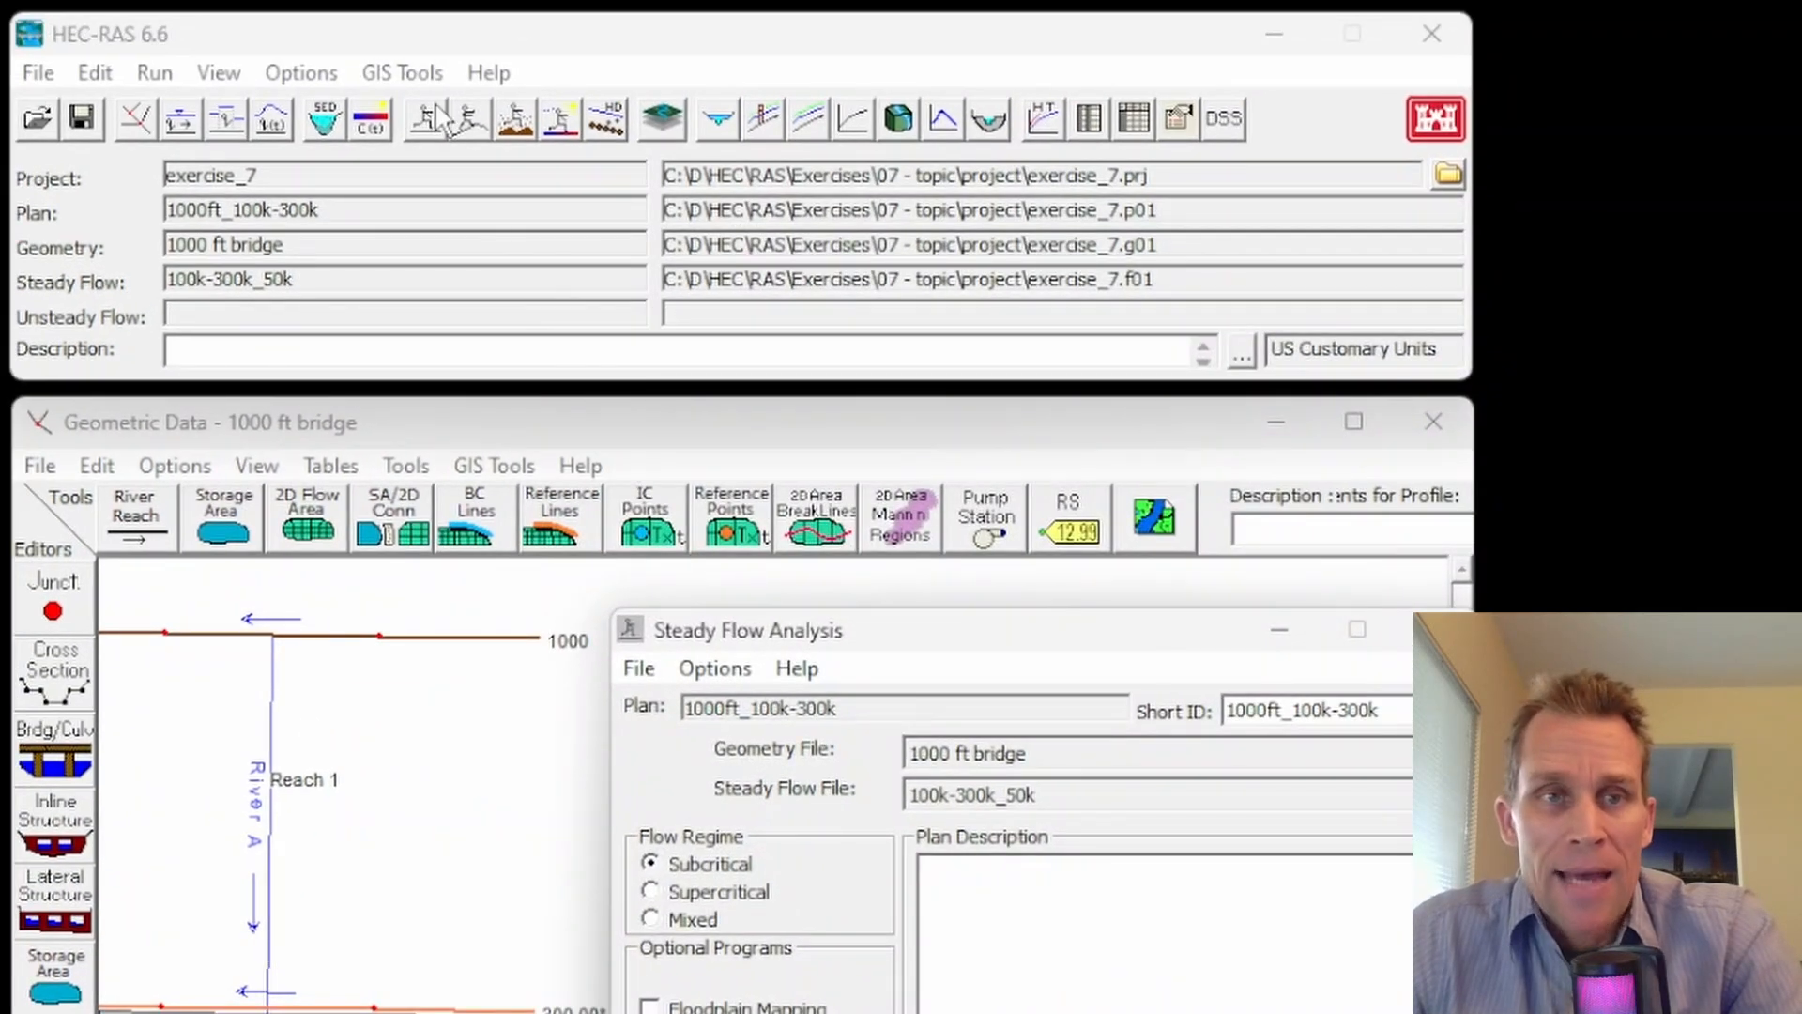
Step: Show all five profiles in the cross section plot at bridge station 290 BR U and examine the water surfaces near the right bank station
left_click(221, 75)
left_click(263, 116)
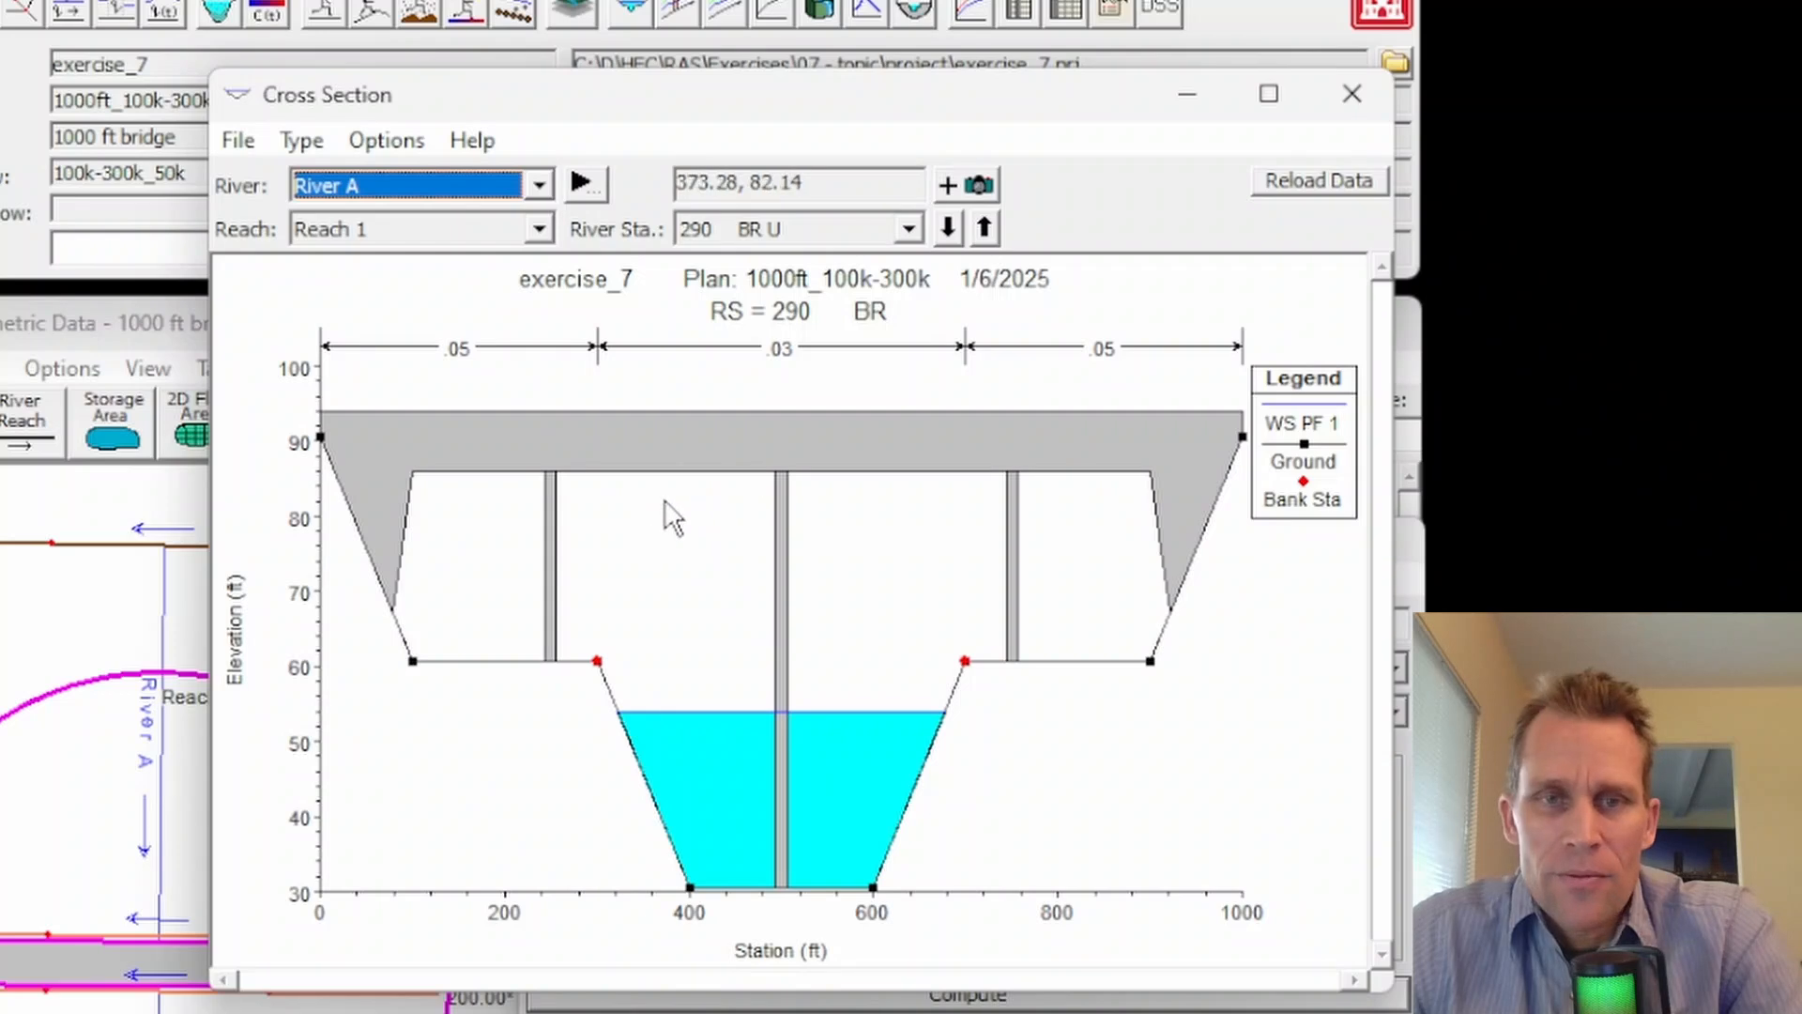
left_click(366, 141)
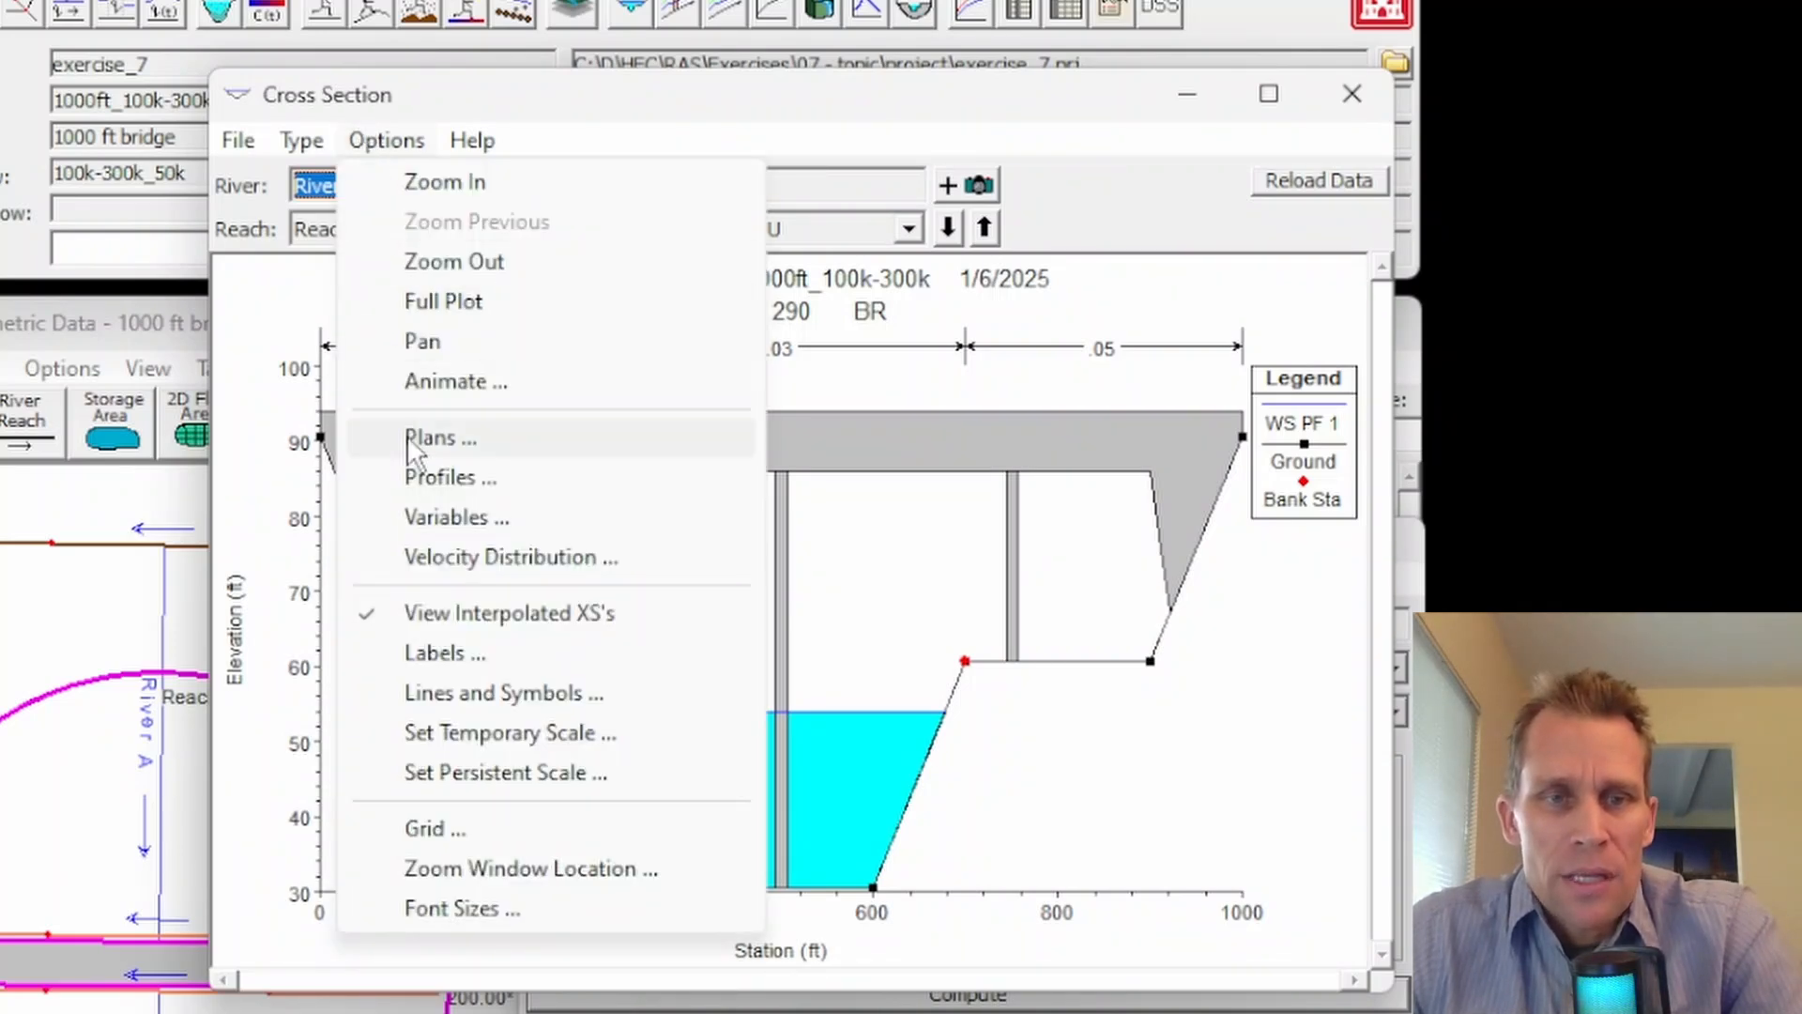
left_click(449, 477)
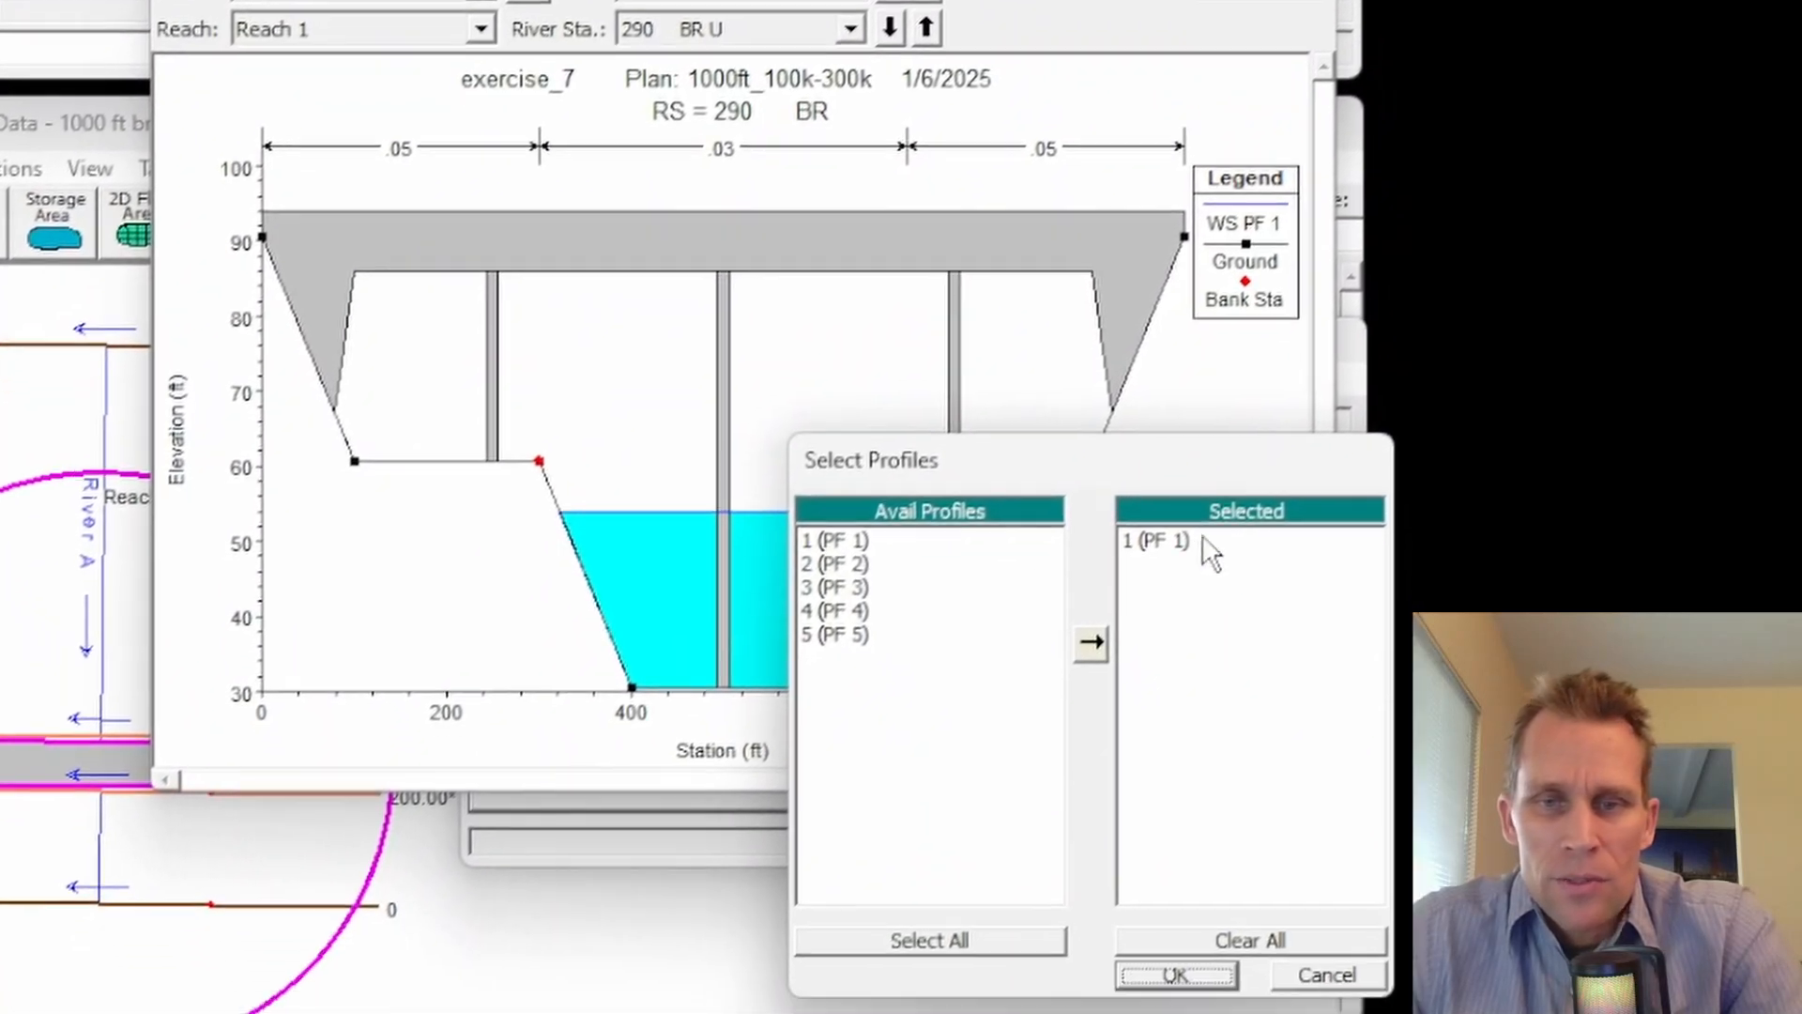
left_click(1227, 758)
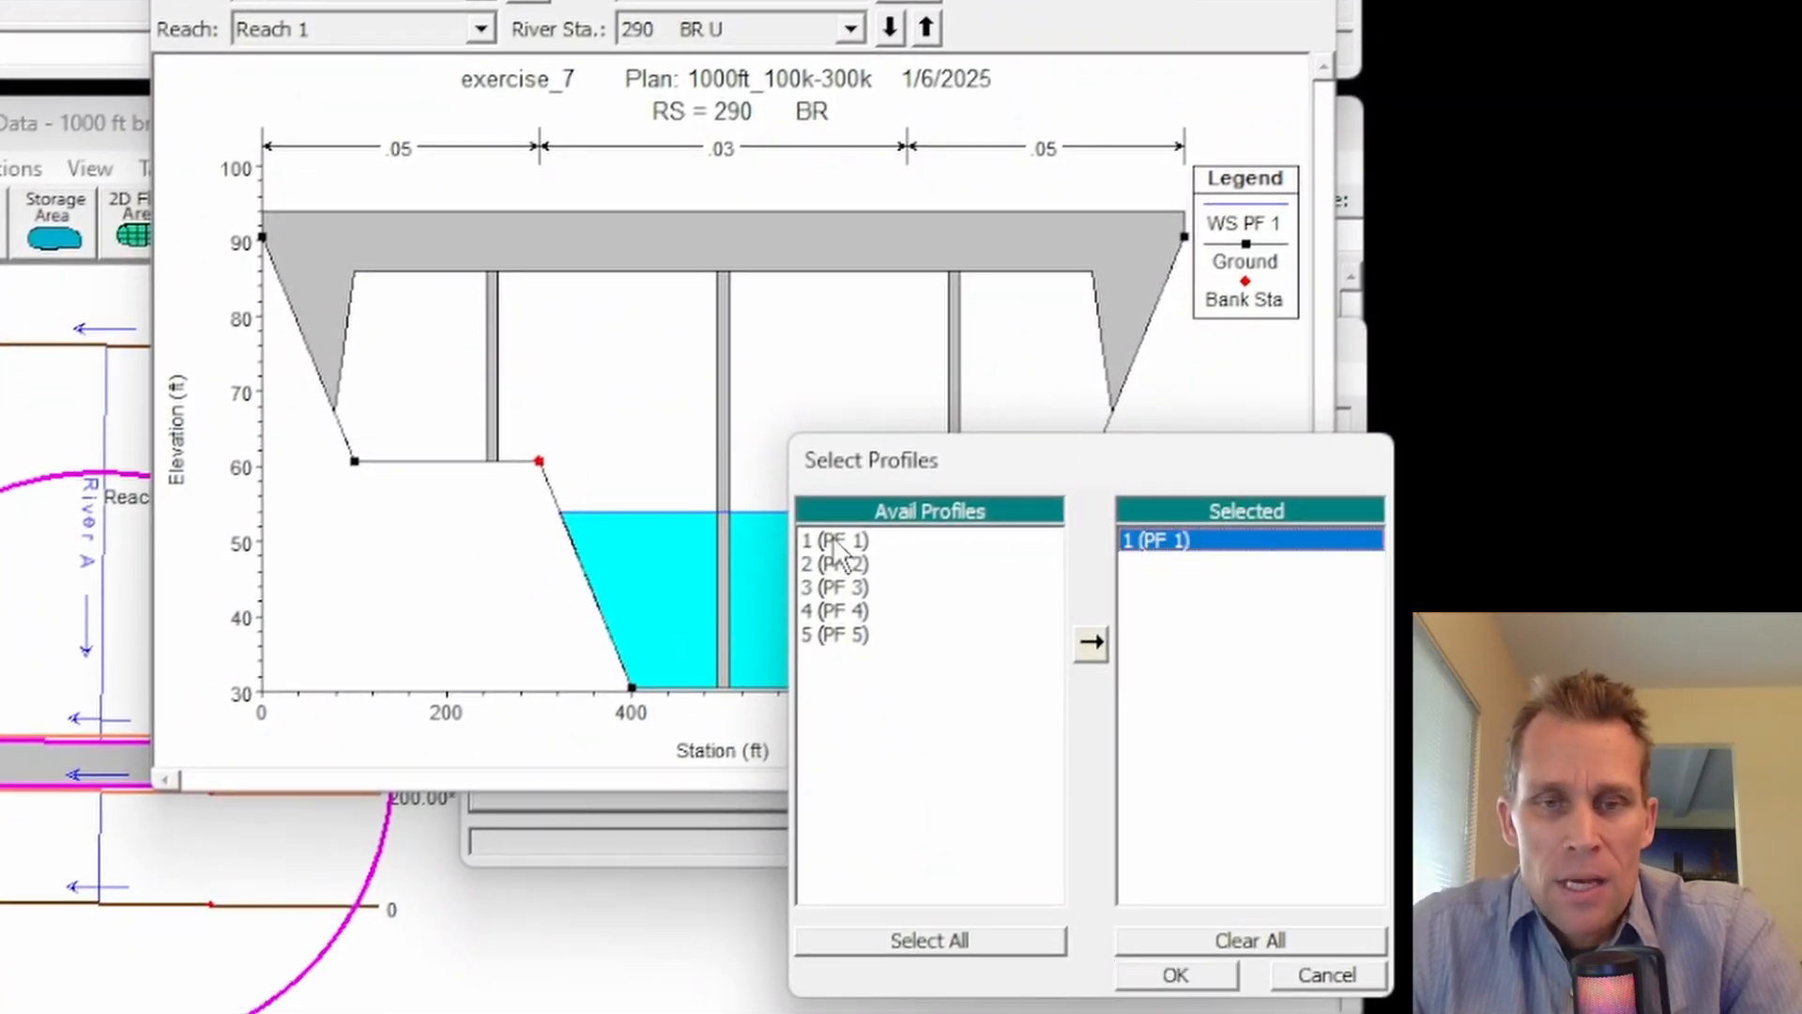
left_click_drag(831, 539, 852, 644)
left_click(942, 948)
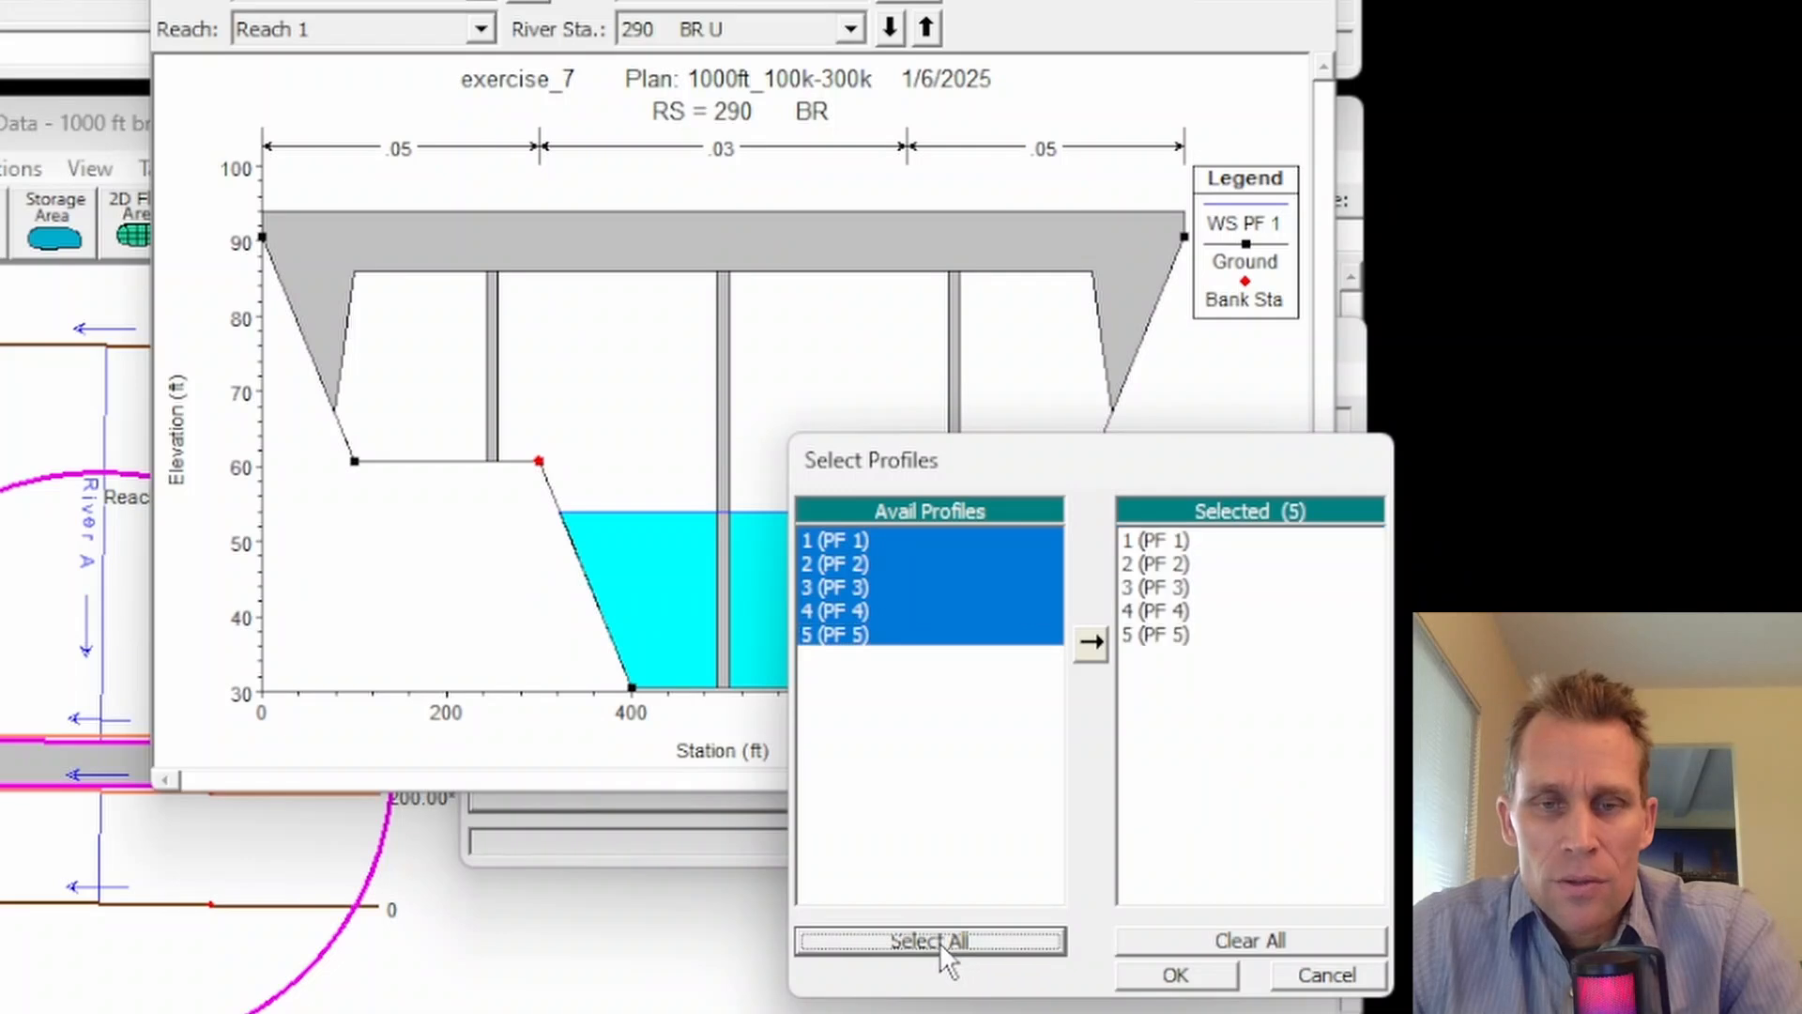
left_click(1175, 974)
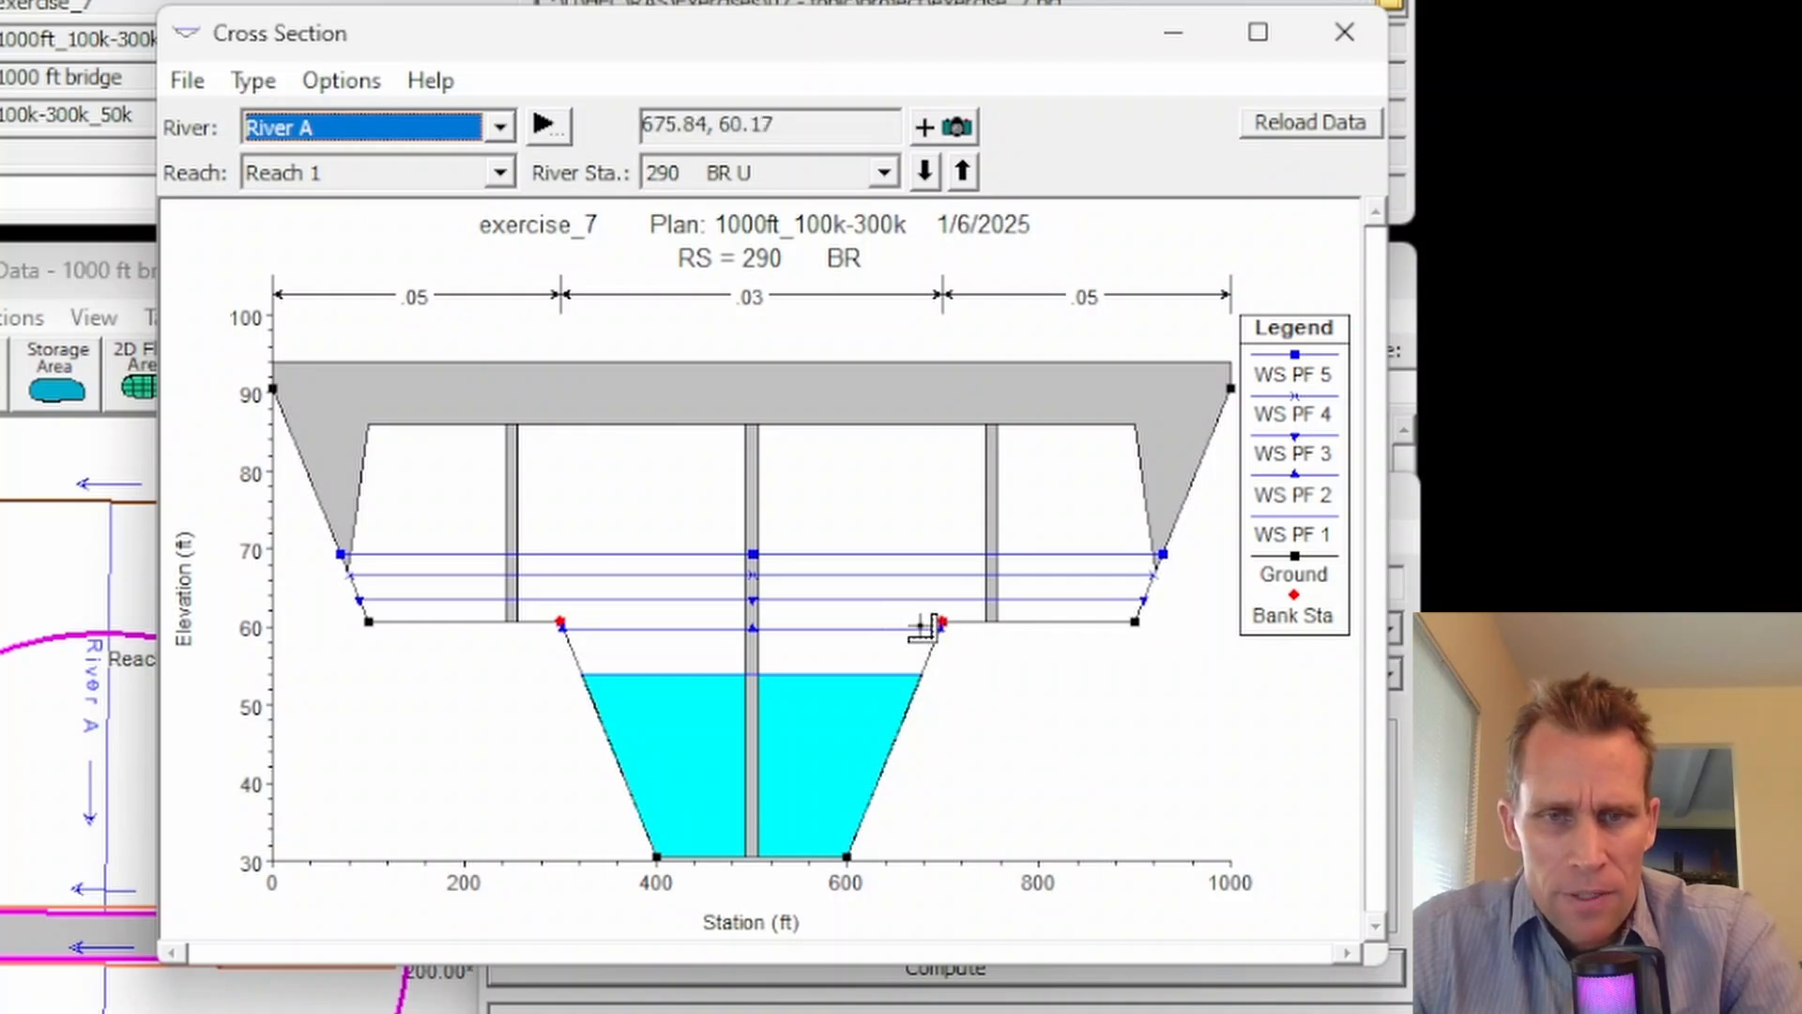
left_click(933, 661)
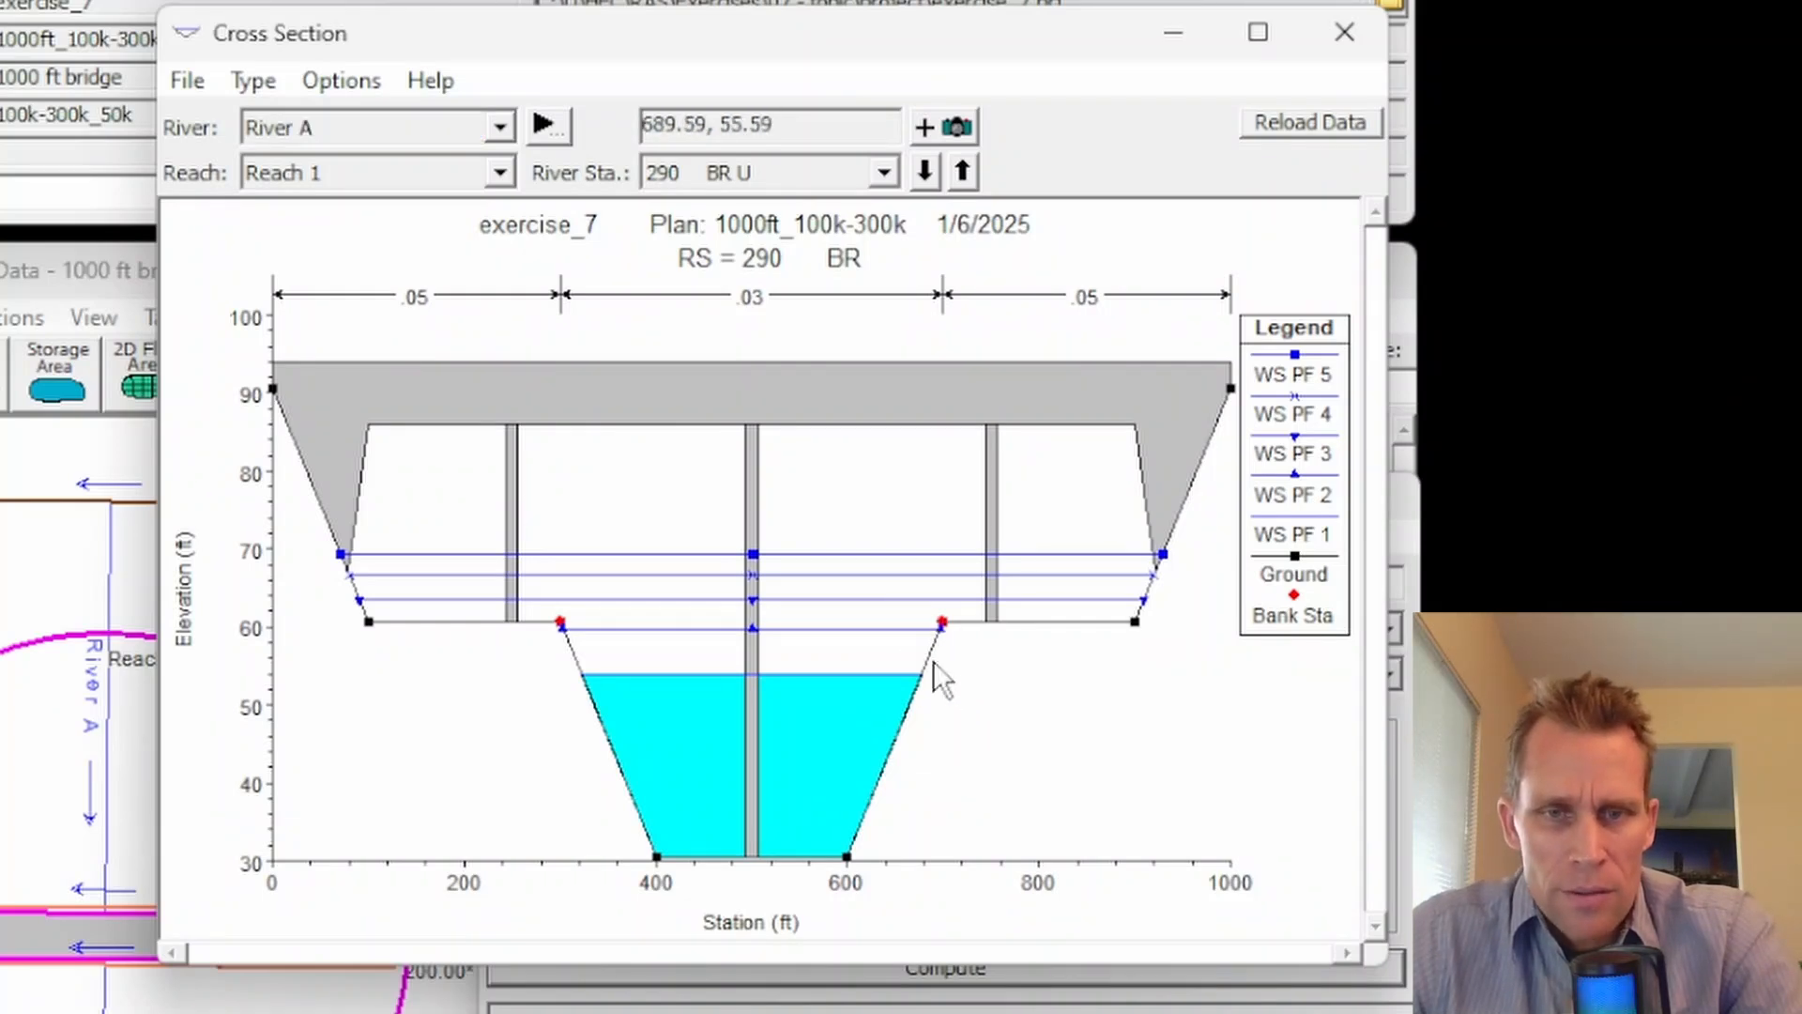
scroll(933, 661, "up", 3)
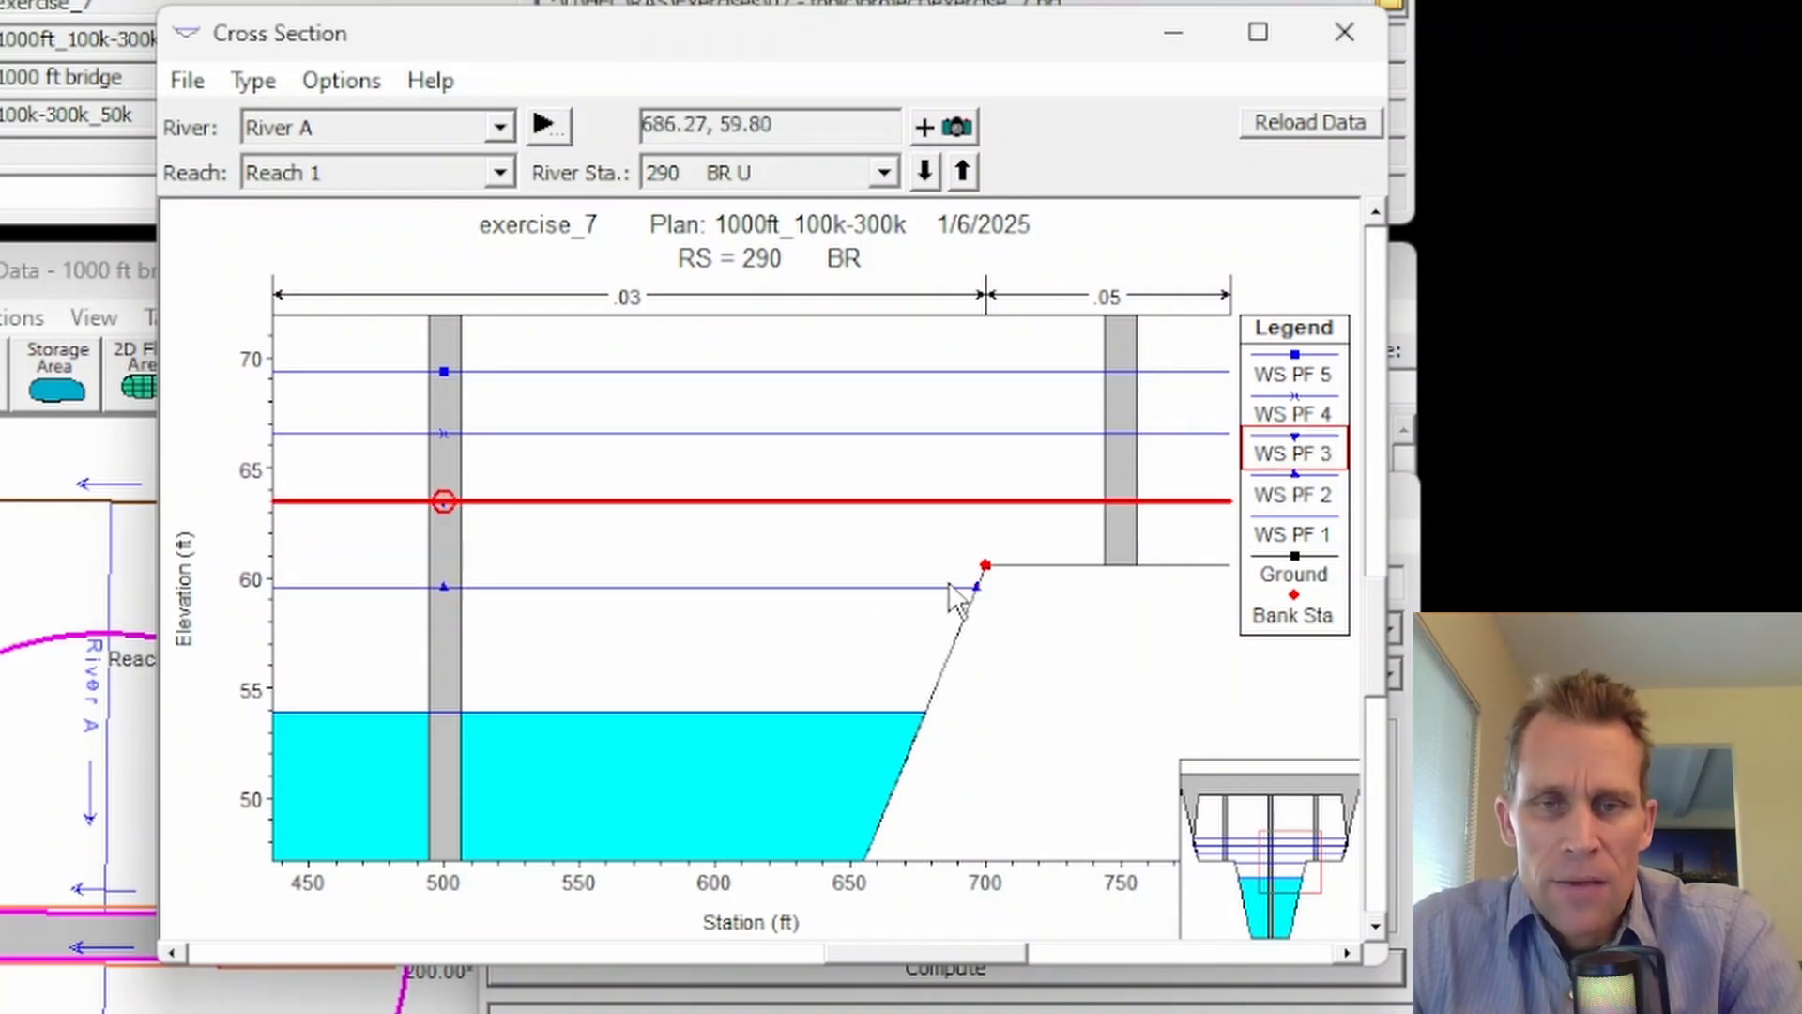
Step: Close the cross section plot and save a copy of the steady flow data with the title 150k-180k_10k
scroll(993, 599, "up", 2)
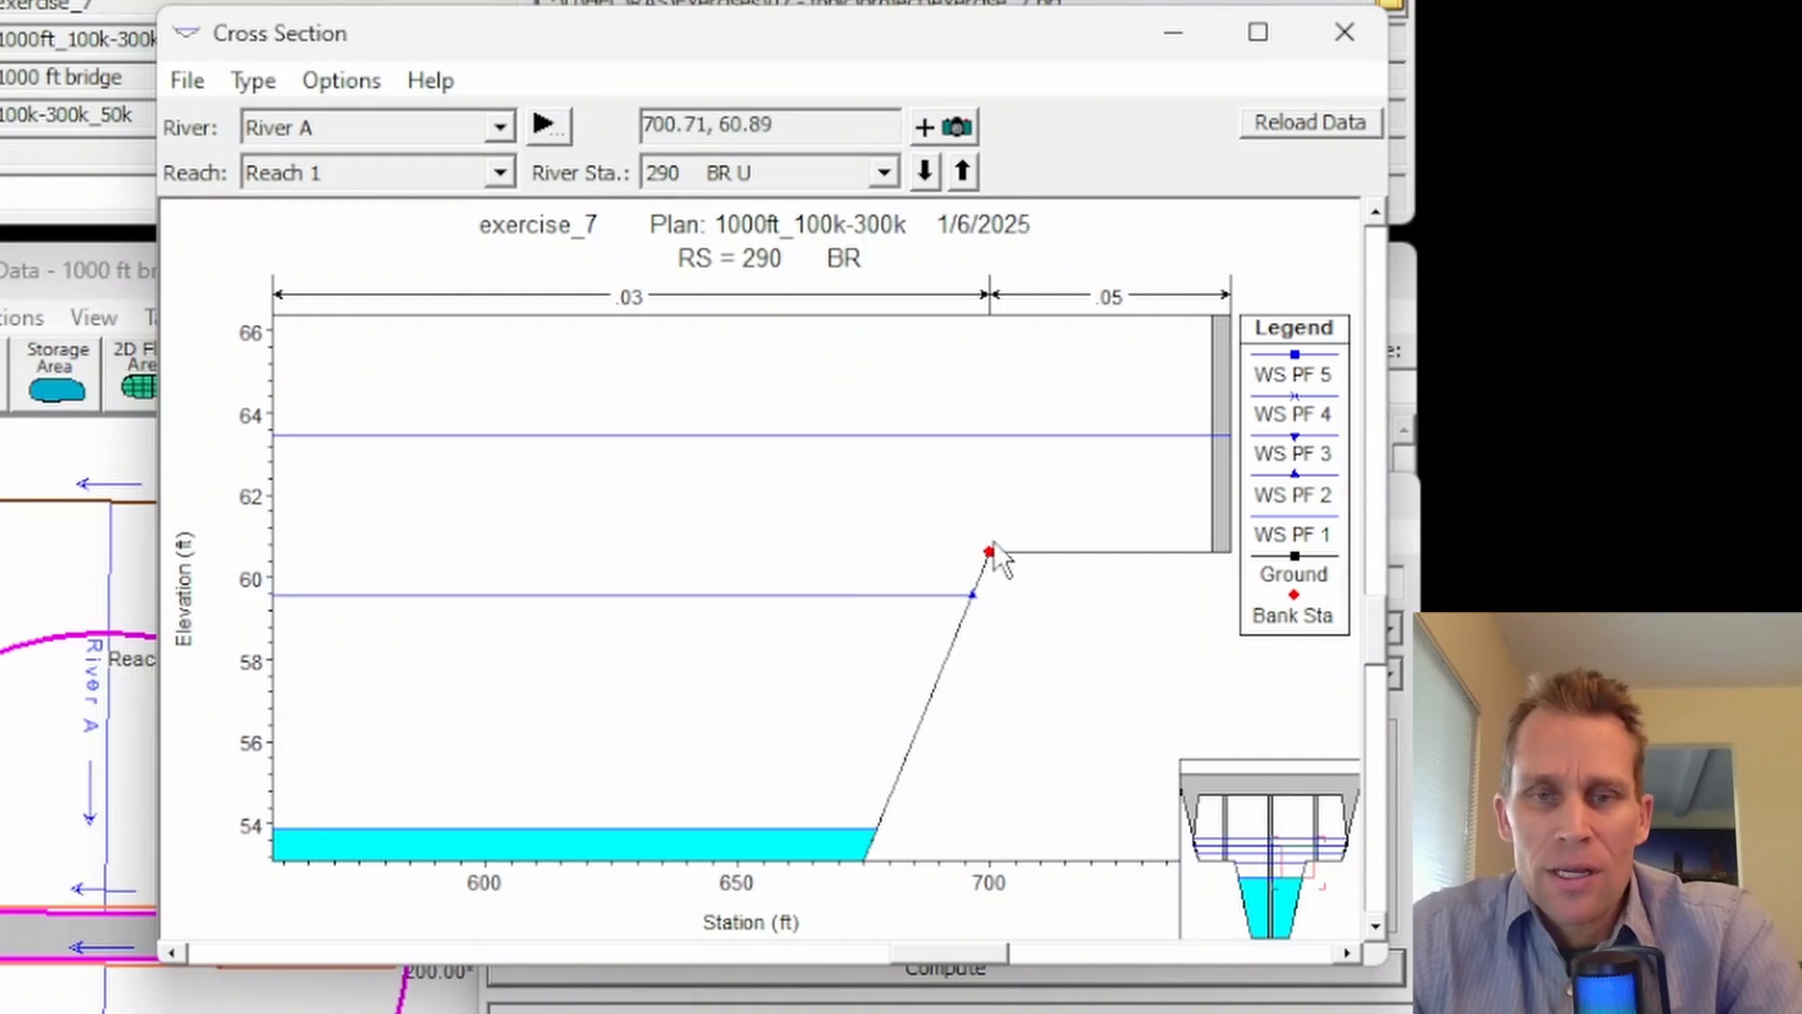
left_click(1344, 32)
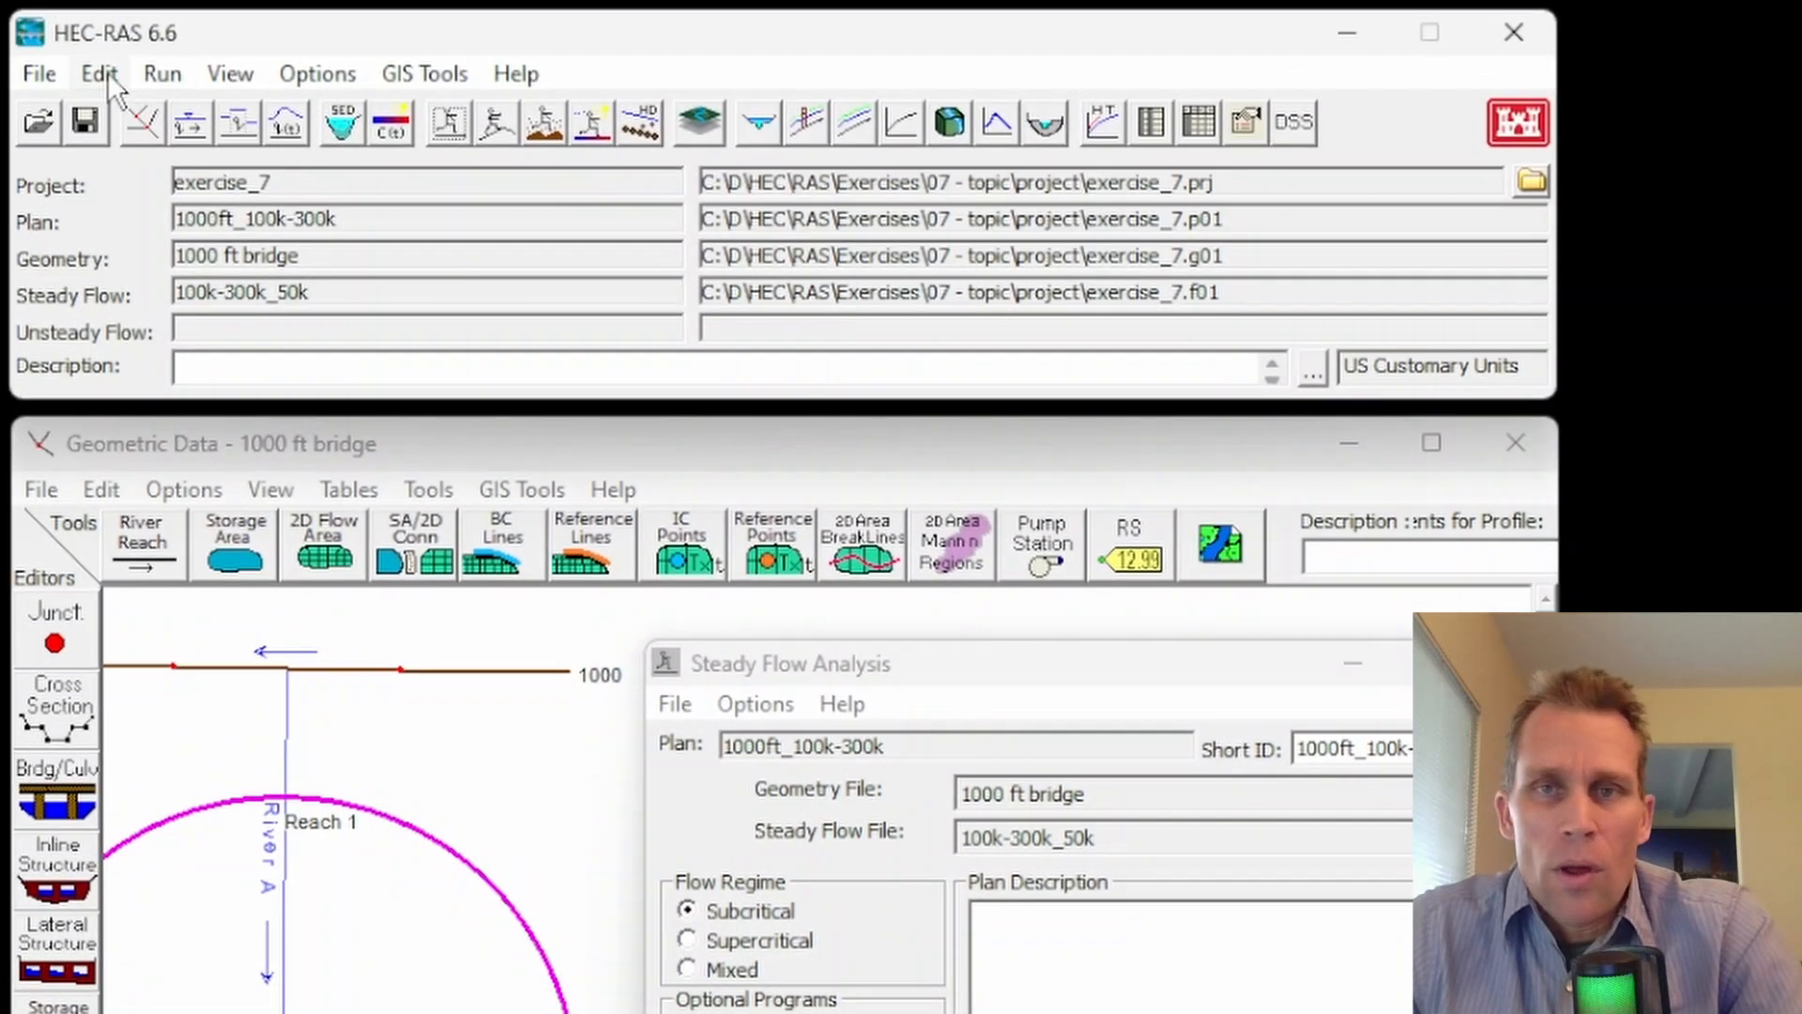
left_click(113, 73)
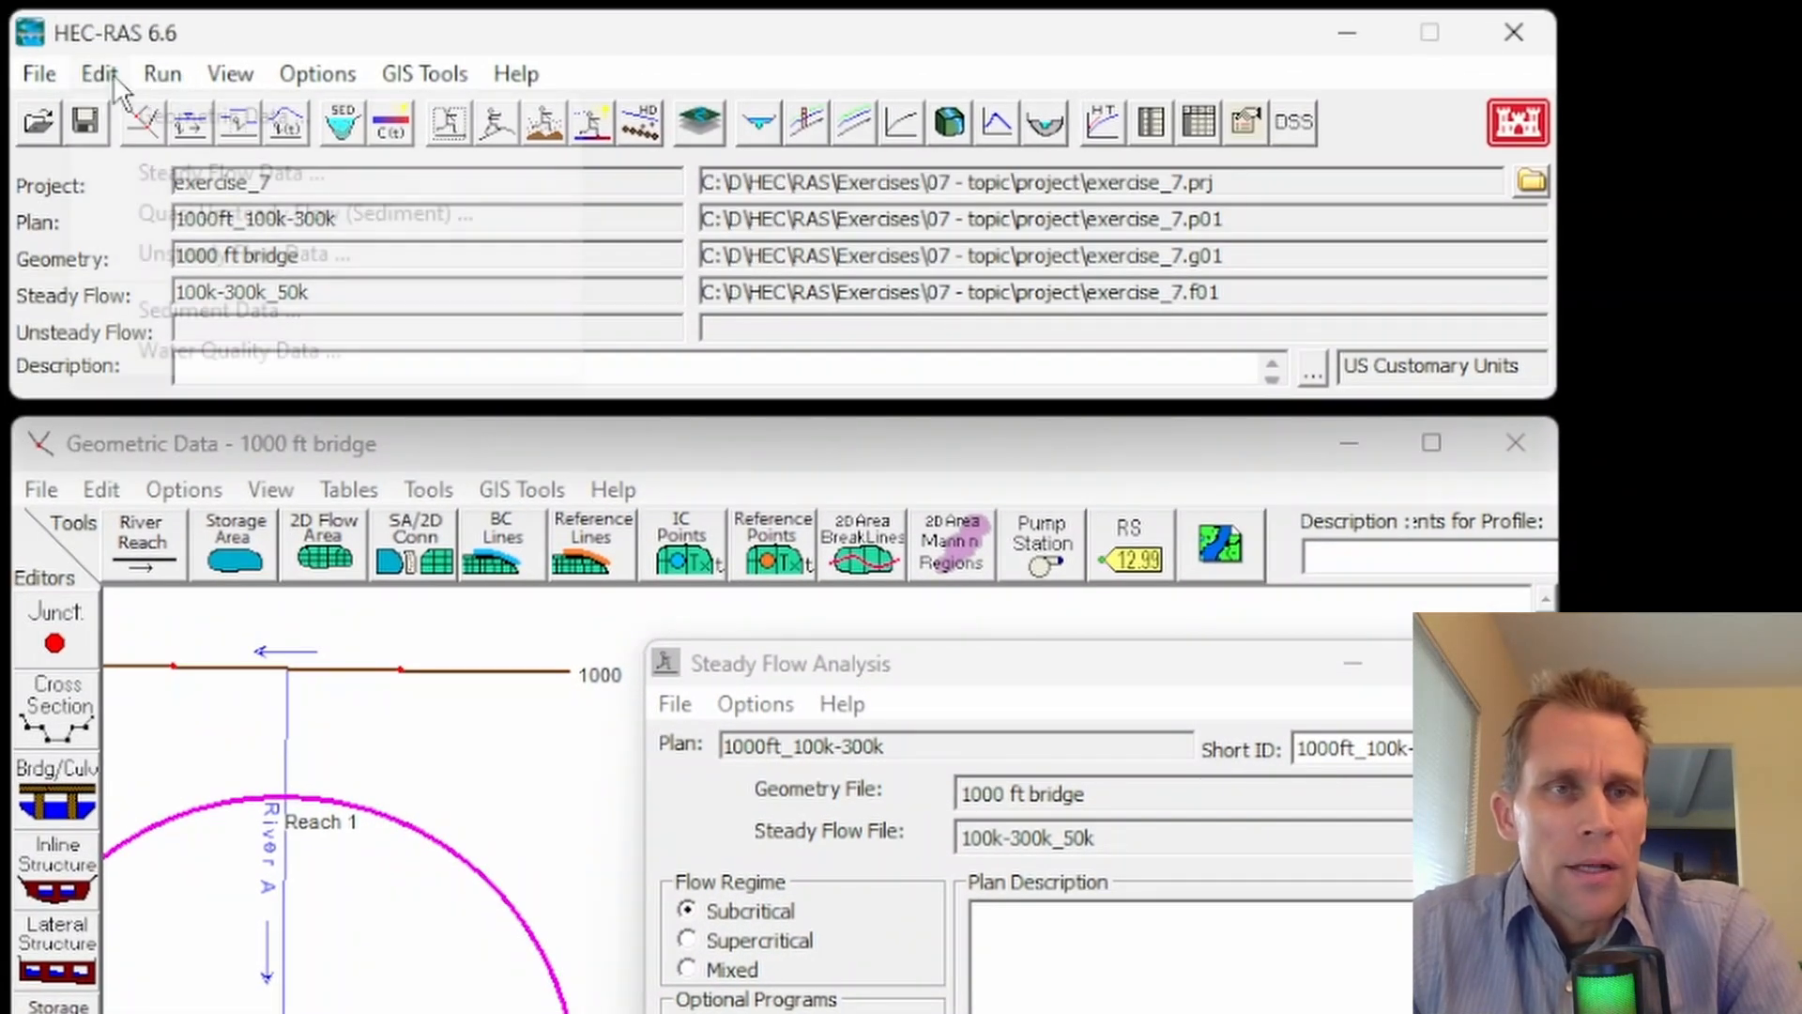
left_click(147, 171)
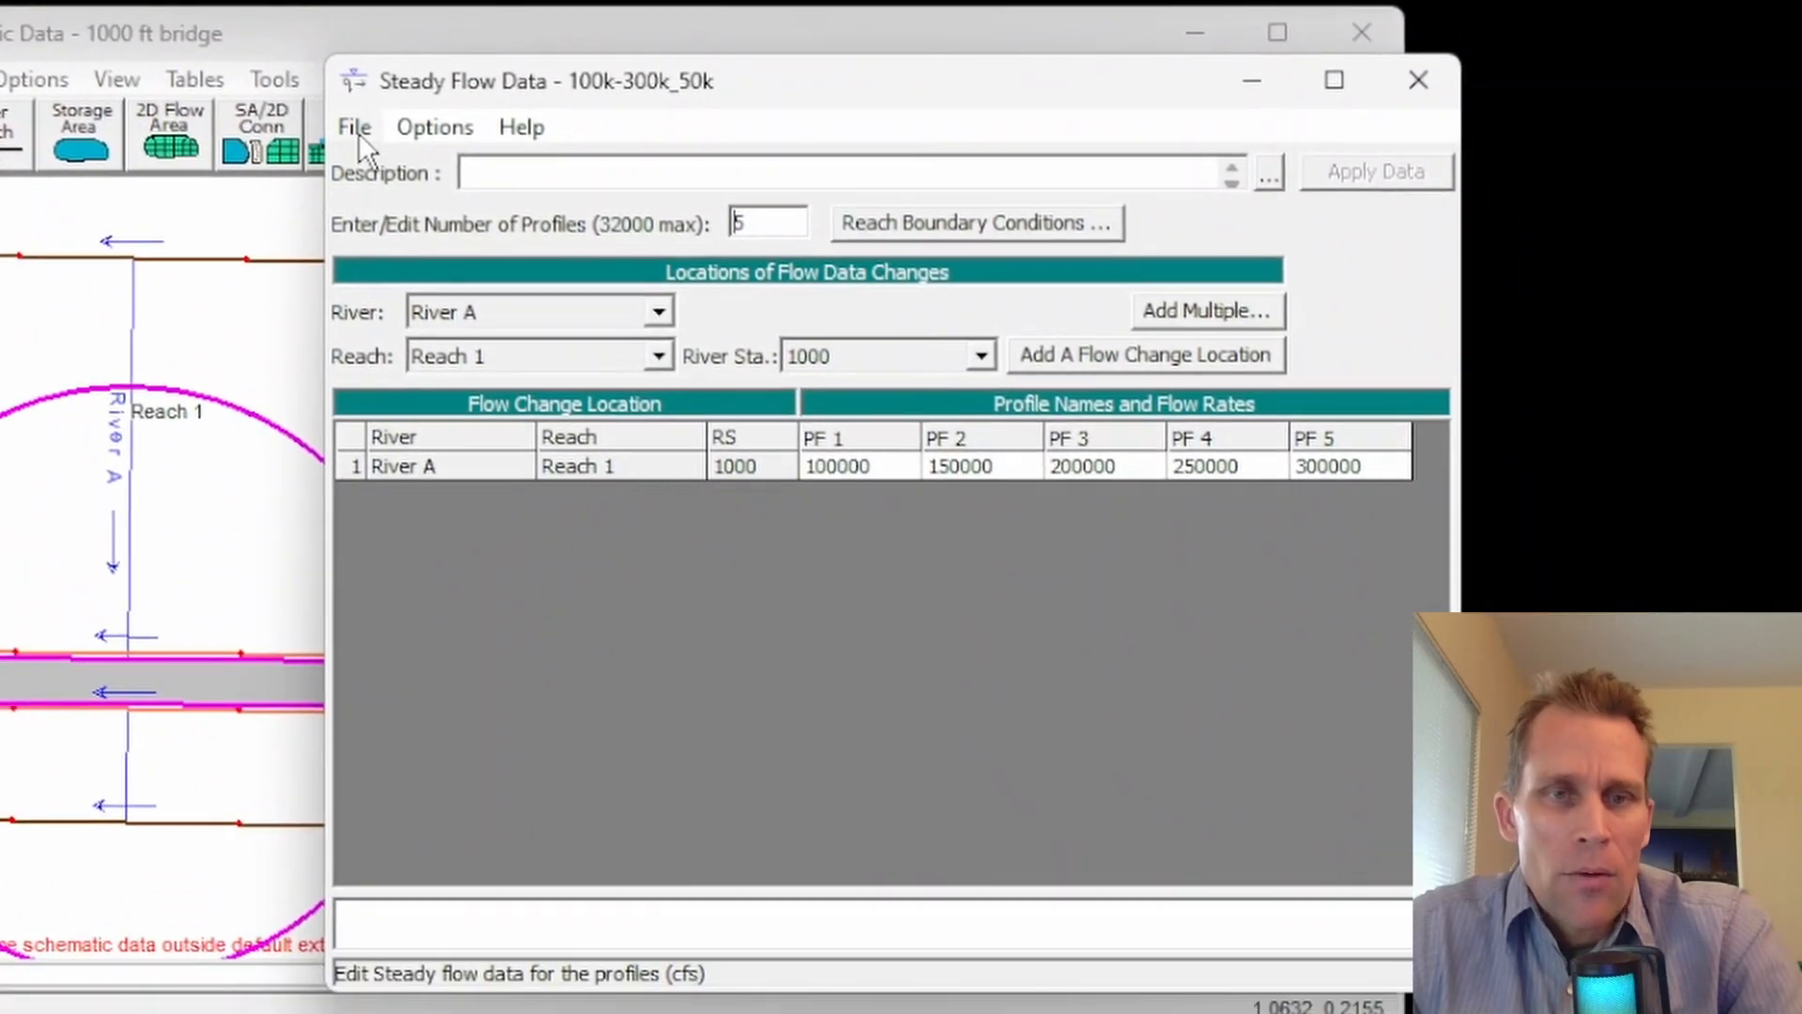
left_click(512, 538)
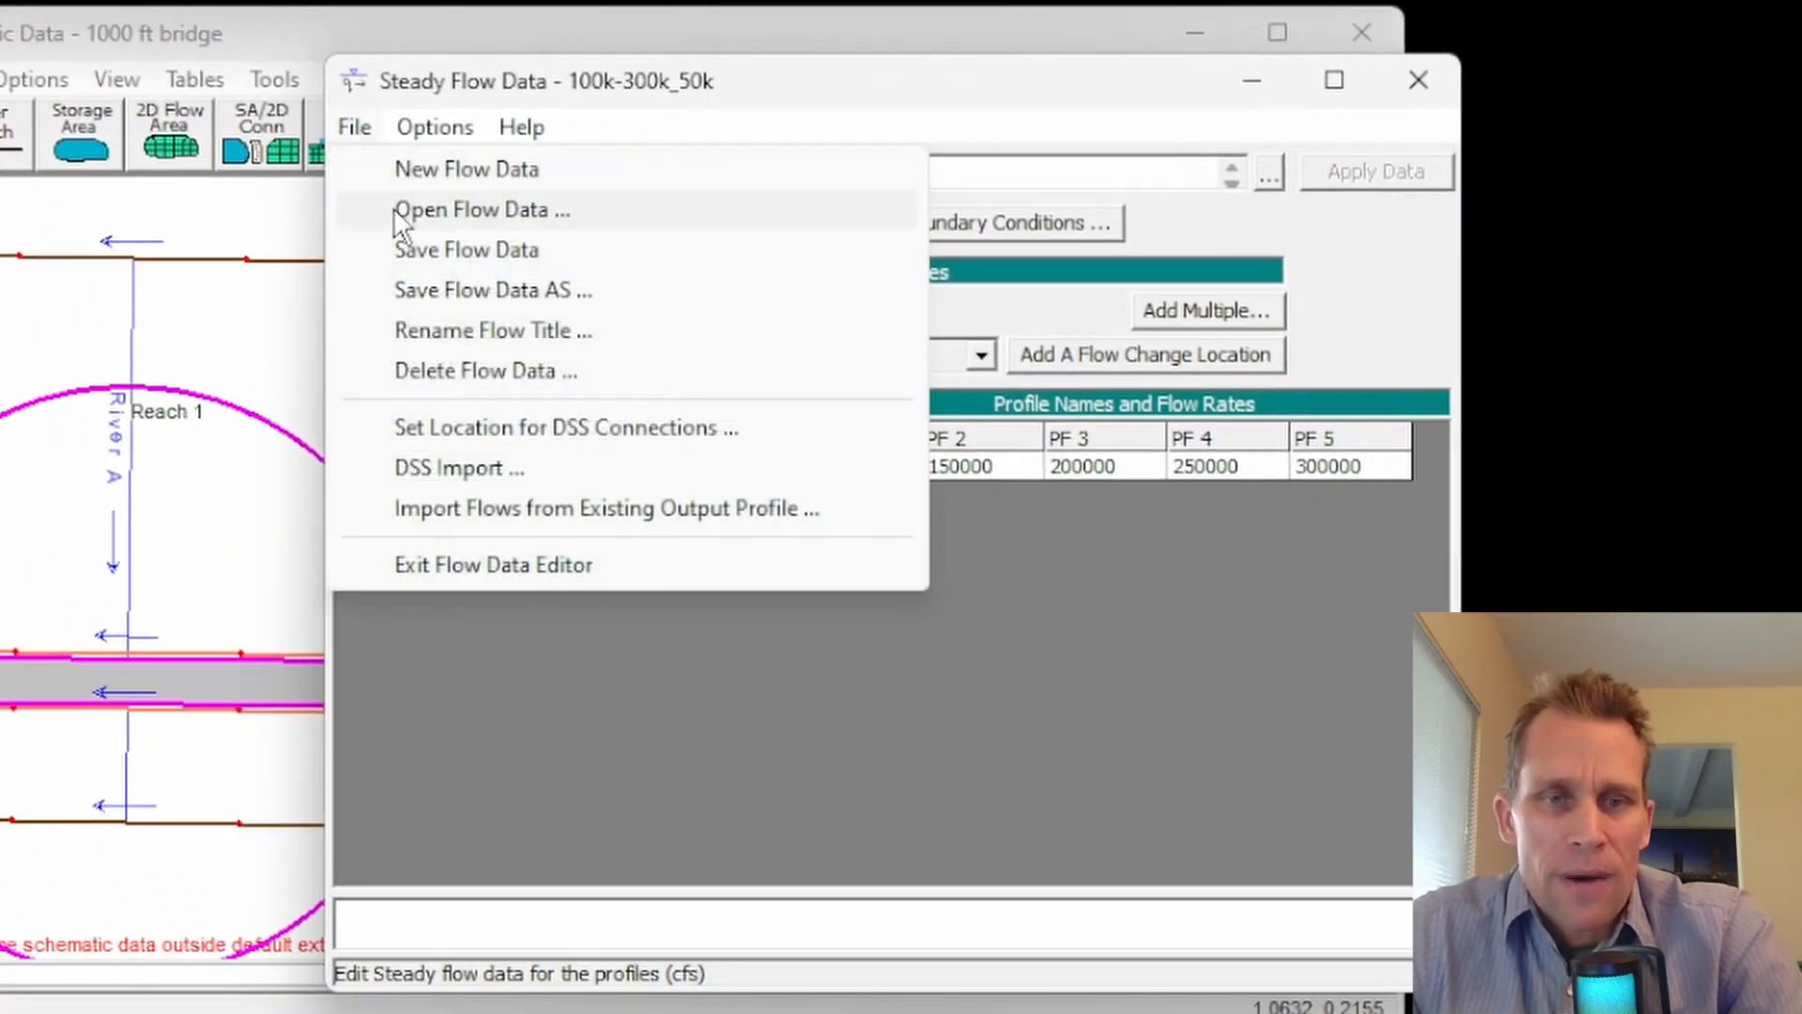
left_click(451, 290)
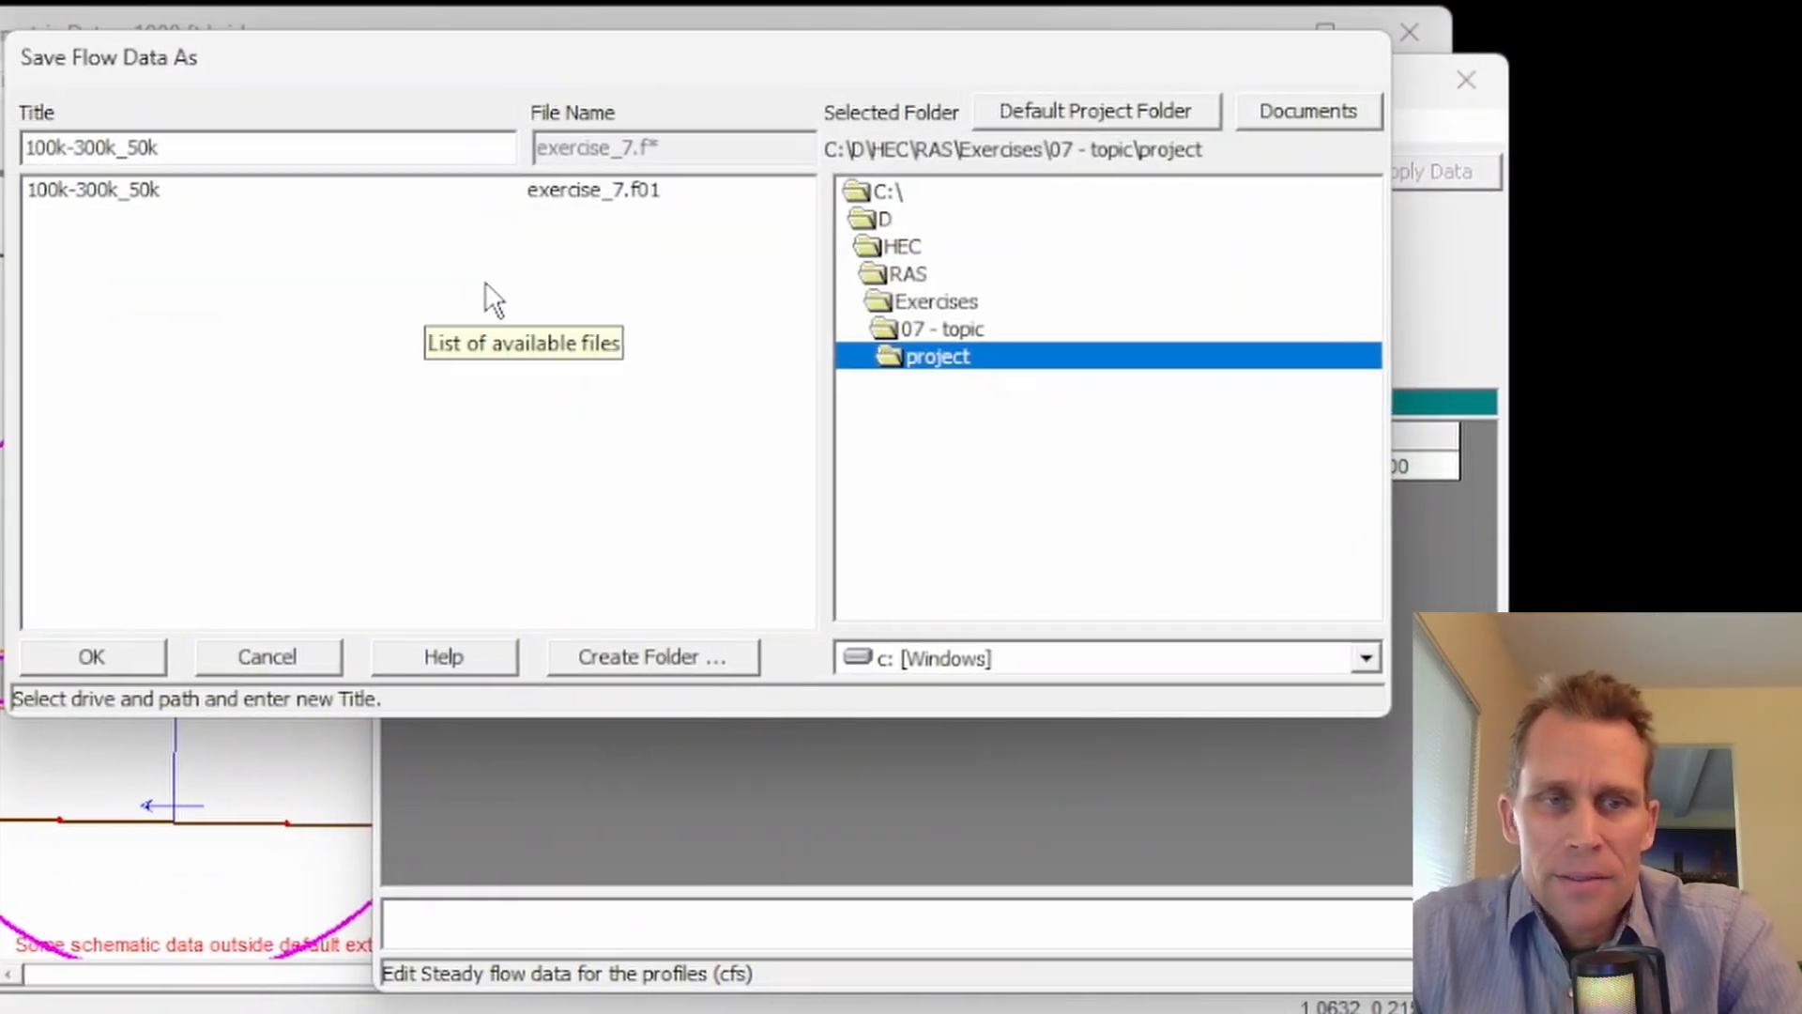
double_click(215, 150)
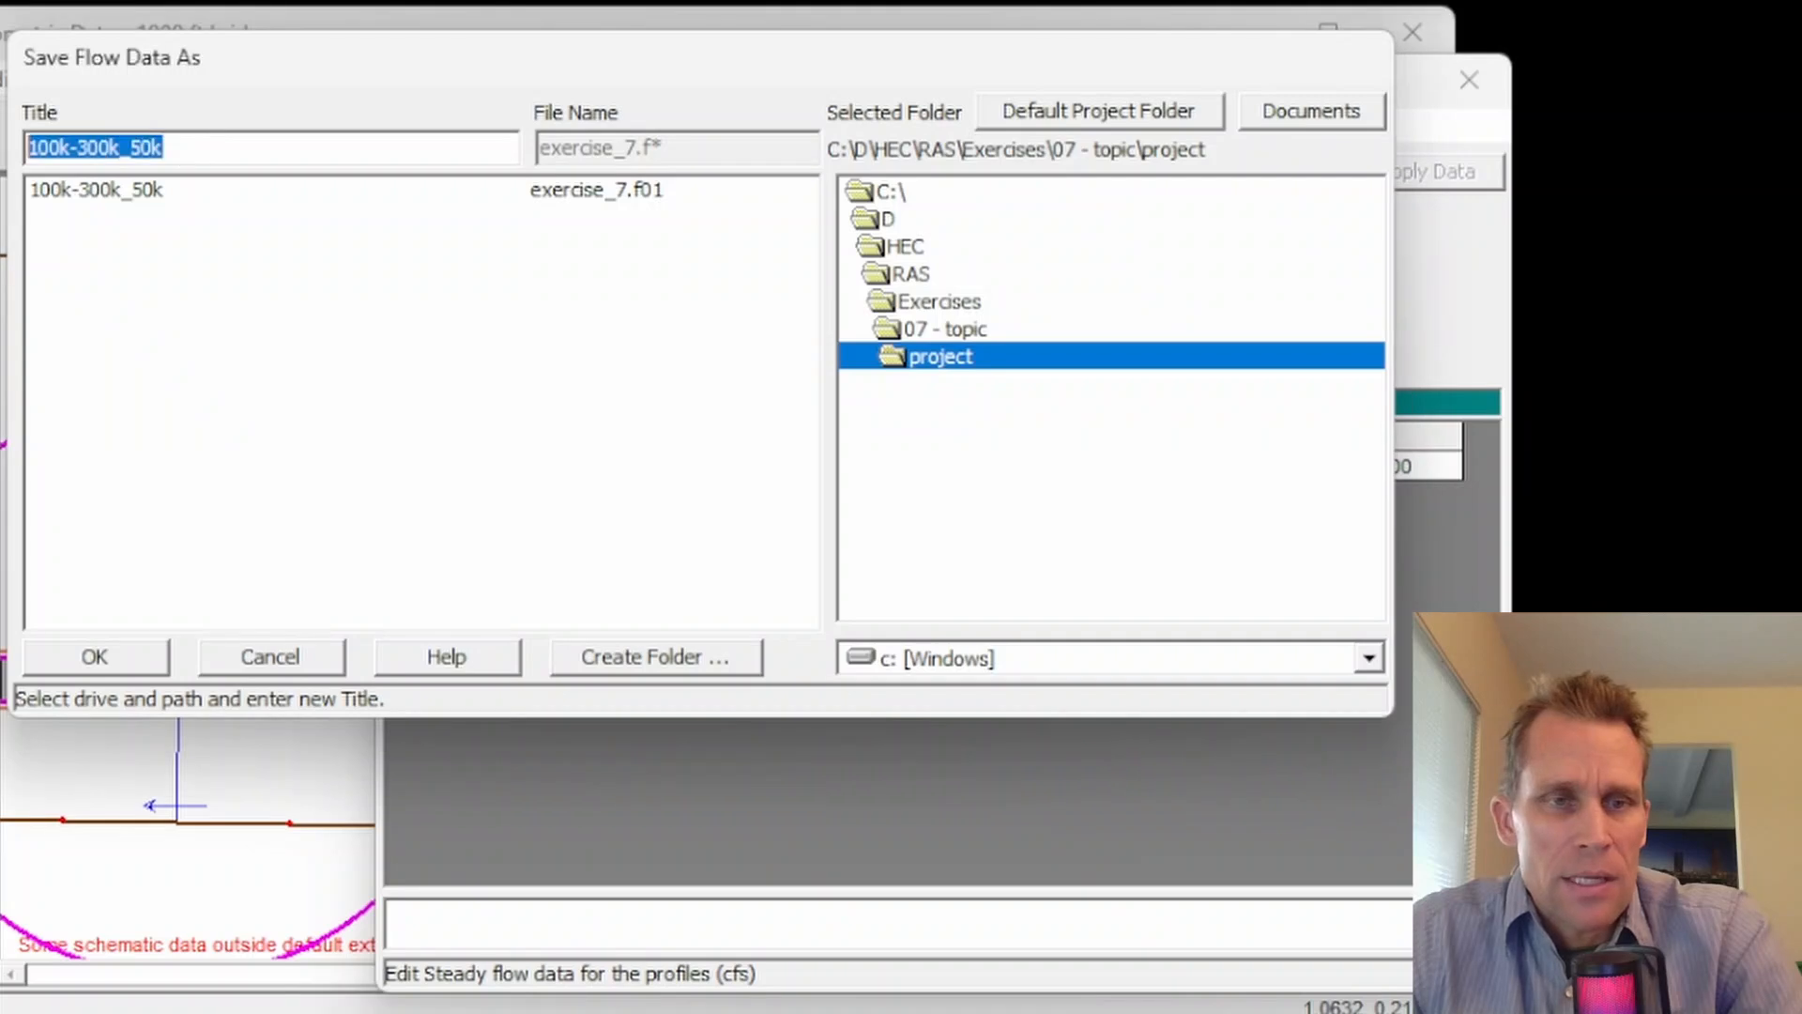
type("150k-180k_10k")
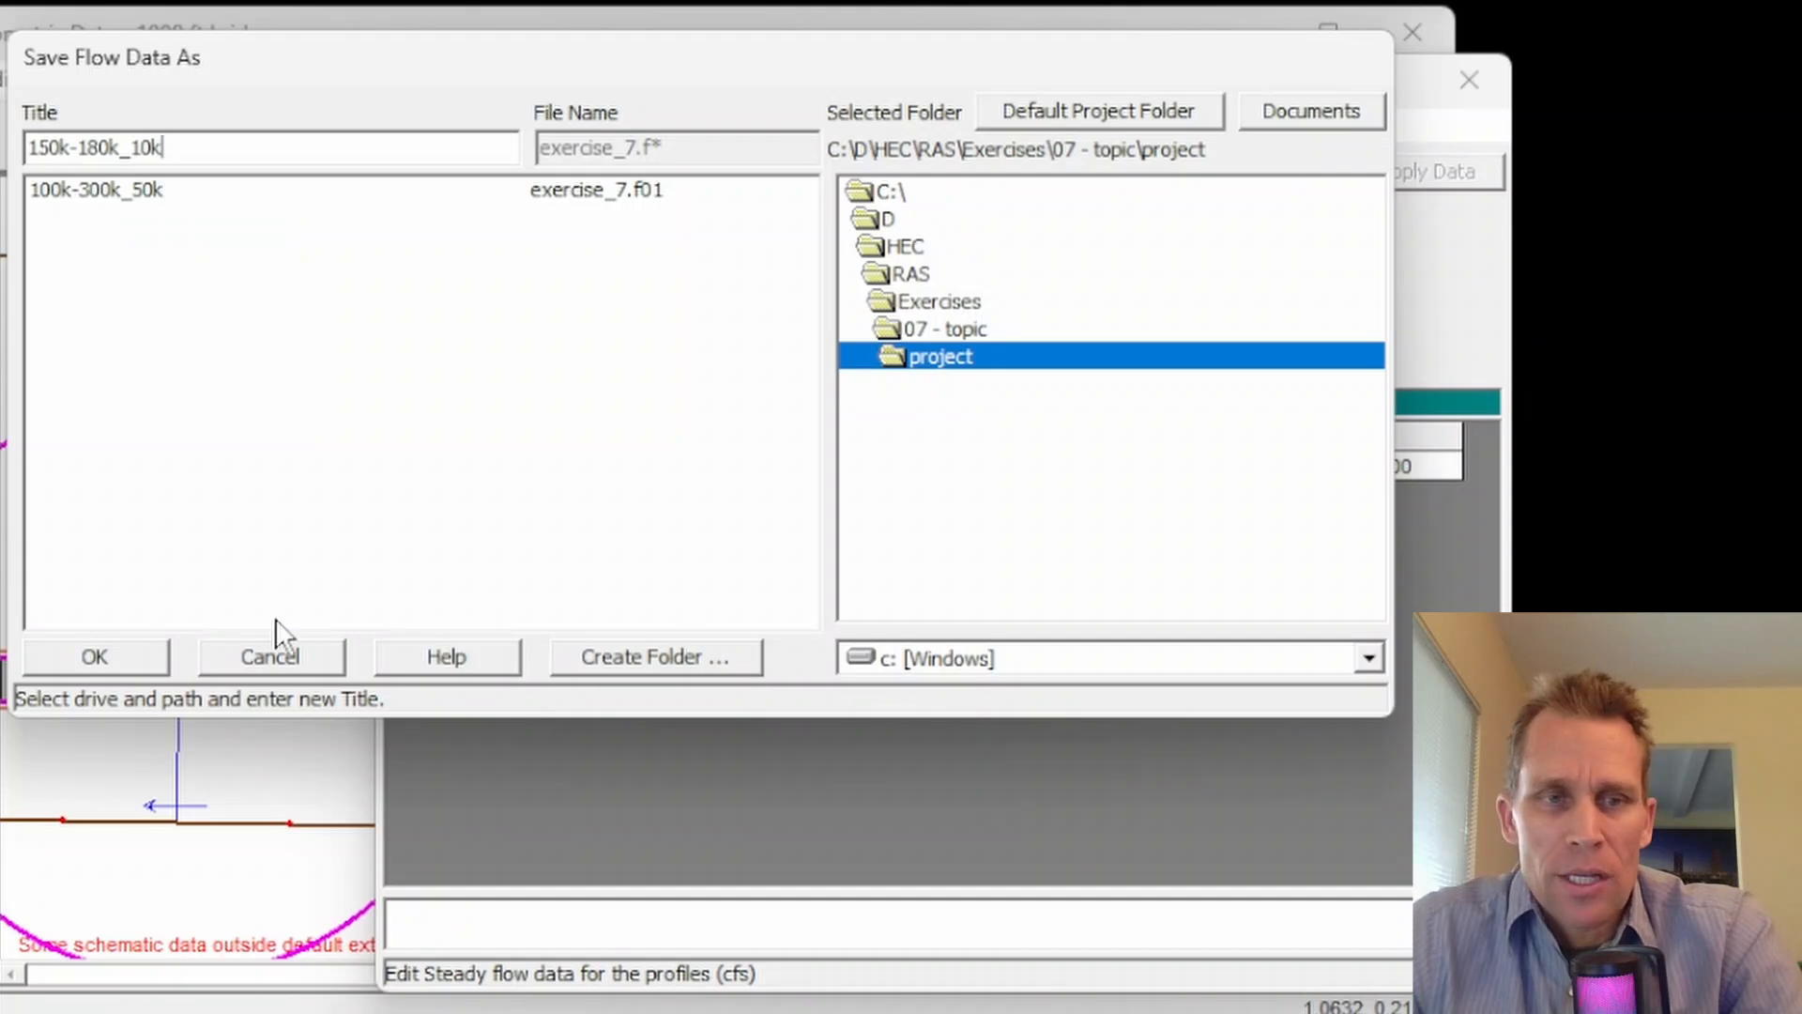
left_click(120, 662)
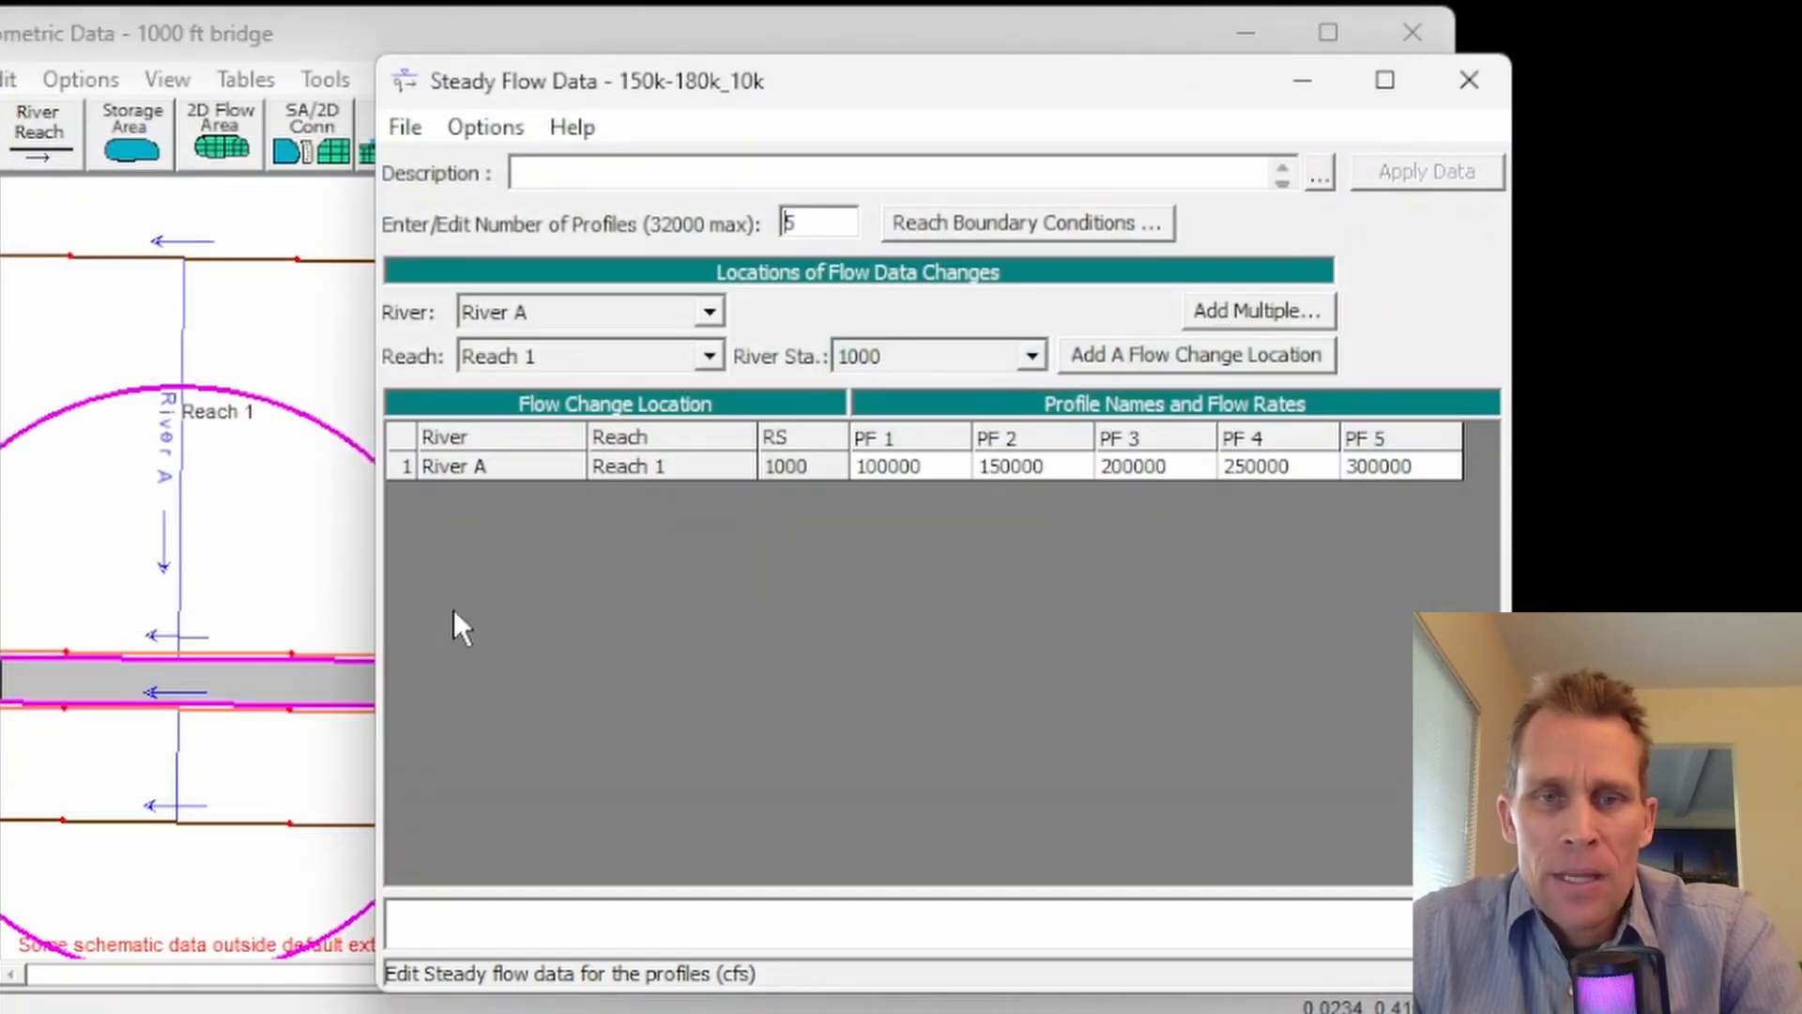
Step: Check the reach boundary conditions without changing them, and set the number of flow profiles to 4
left_click(1000, 222)
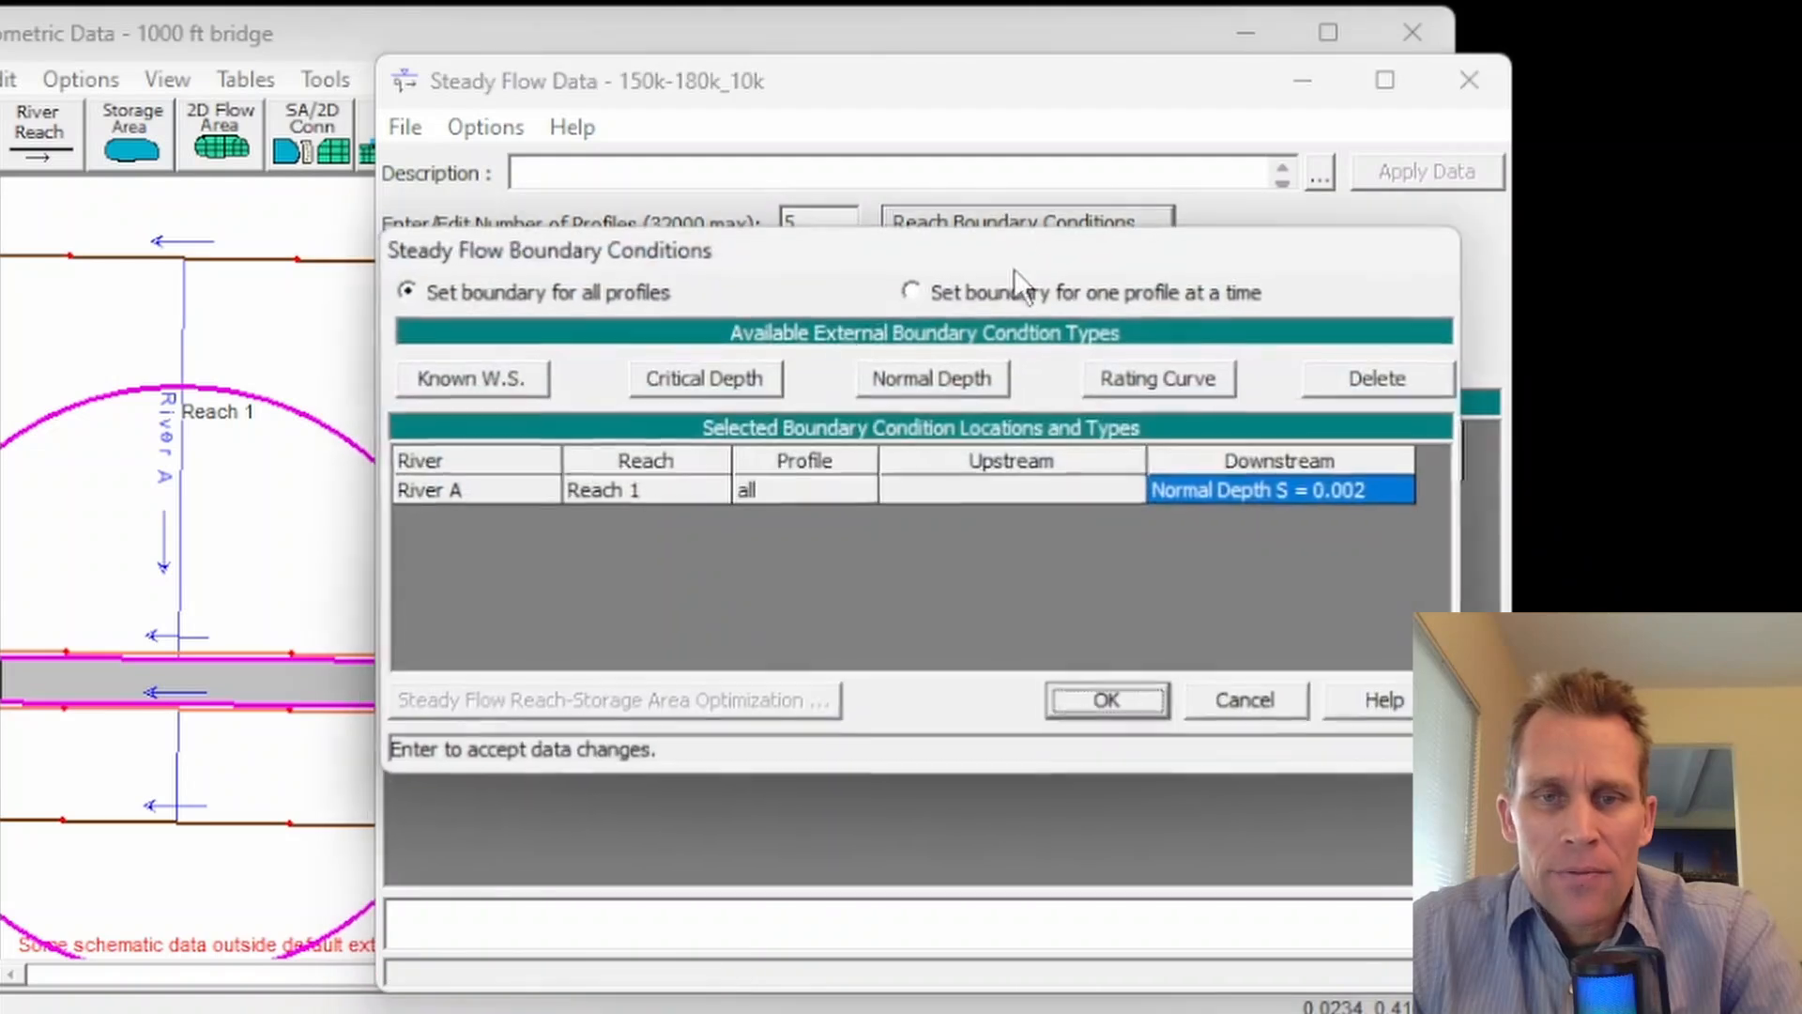
left_click(1248, 704)
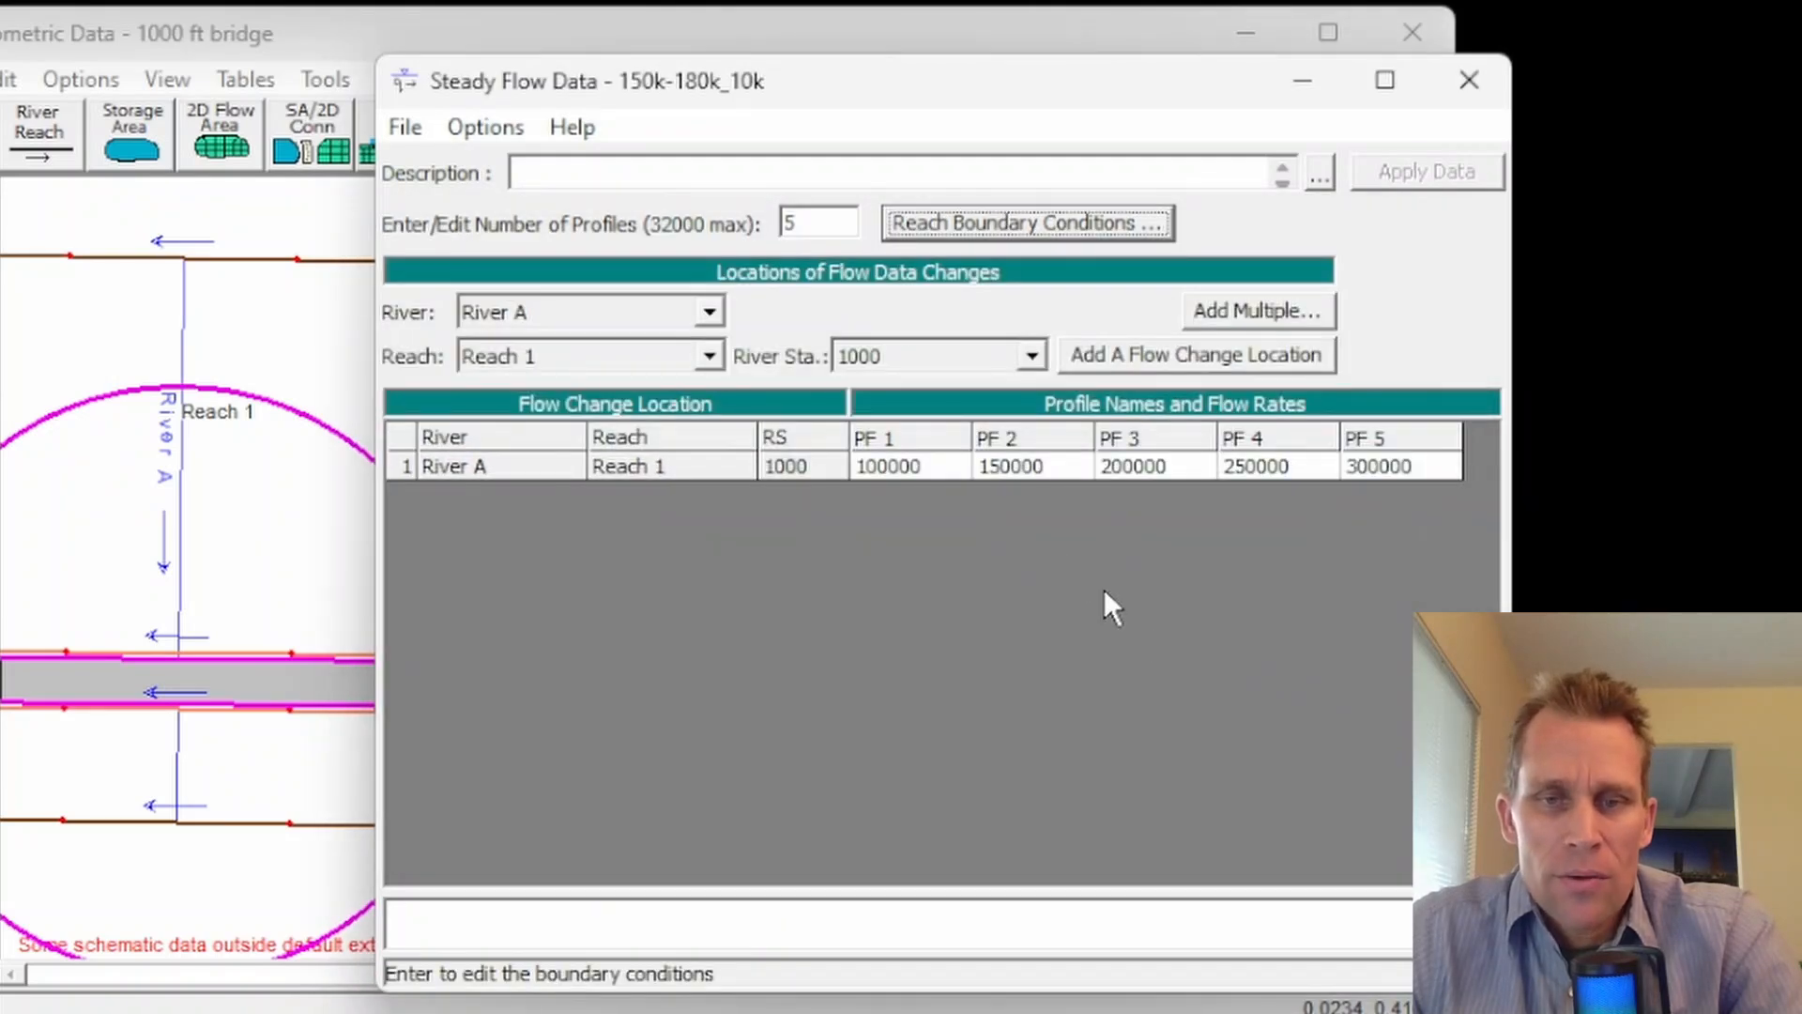
double_click(812, 225)
type("4")
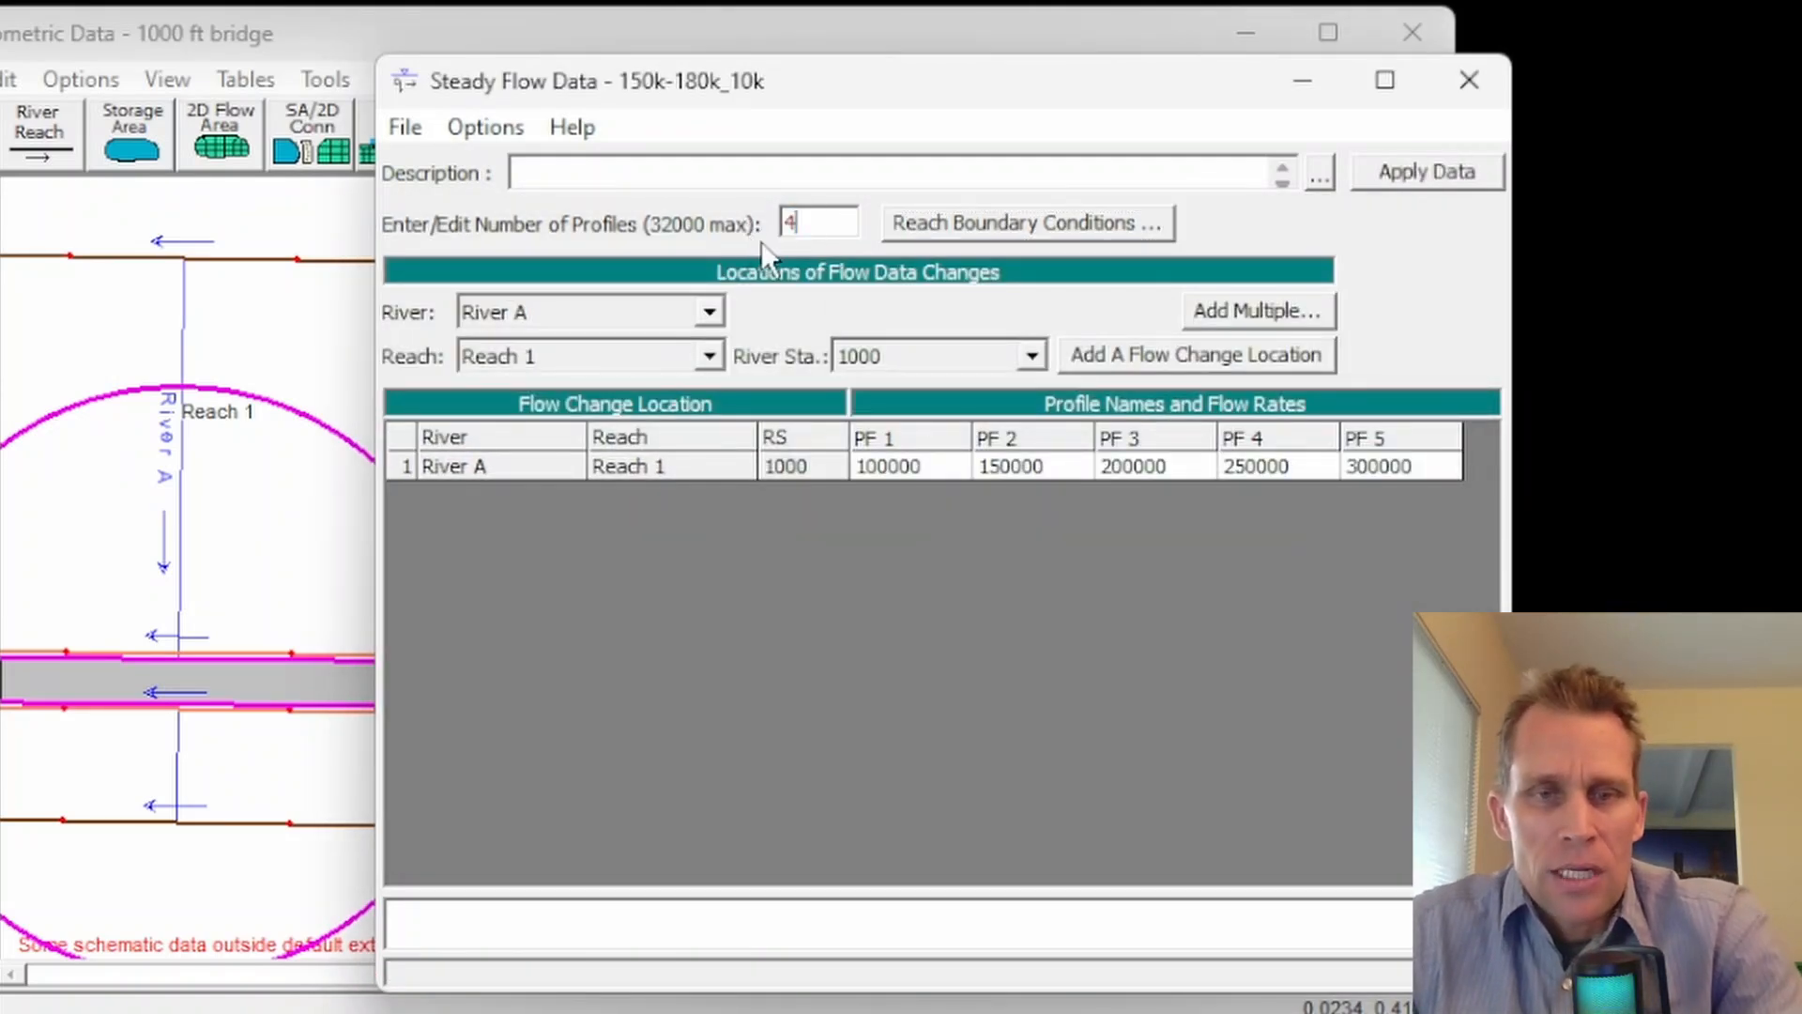
key("Tab")
left_click(1352, 504)
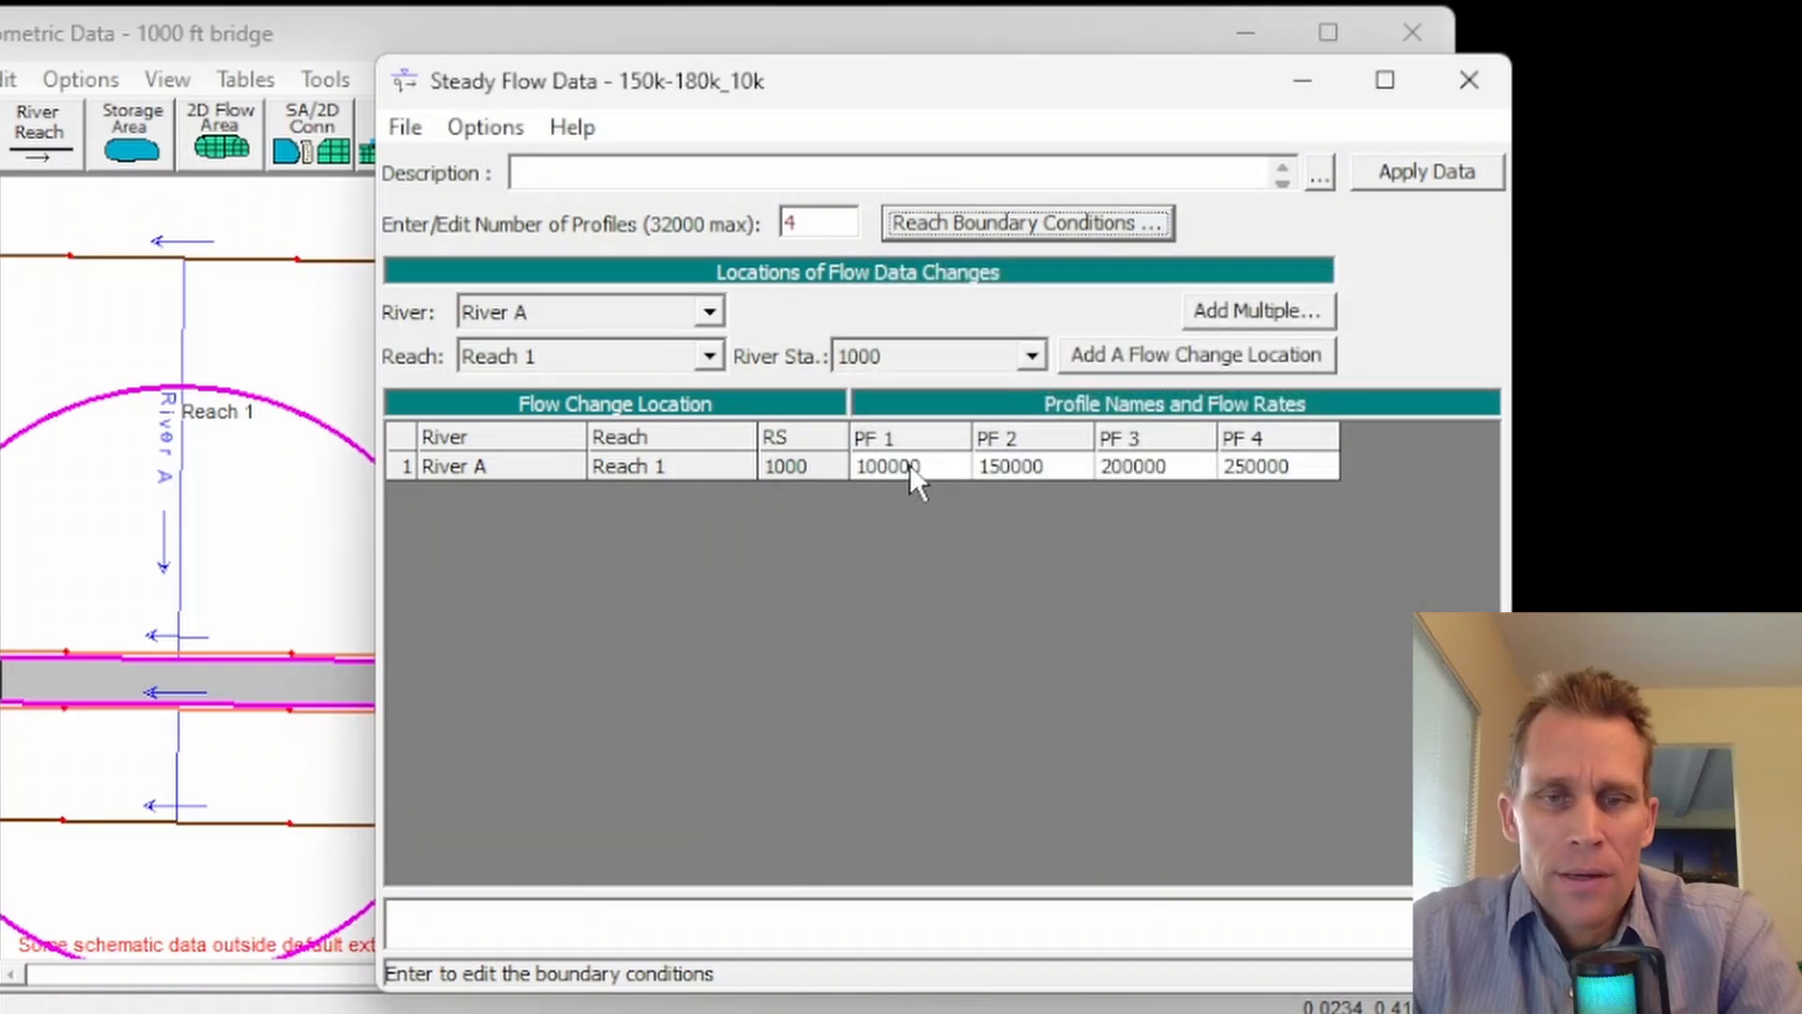
Step: Replace the profile flows at river station 1000 with 150000, 160000, 170000 and 180000 cfs
left_click(944, 471)
key("Delete")
key("Right")
key("Delete")
key("Right")
key("Delete")
key("Right")
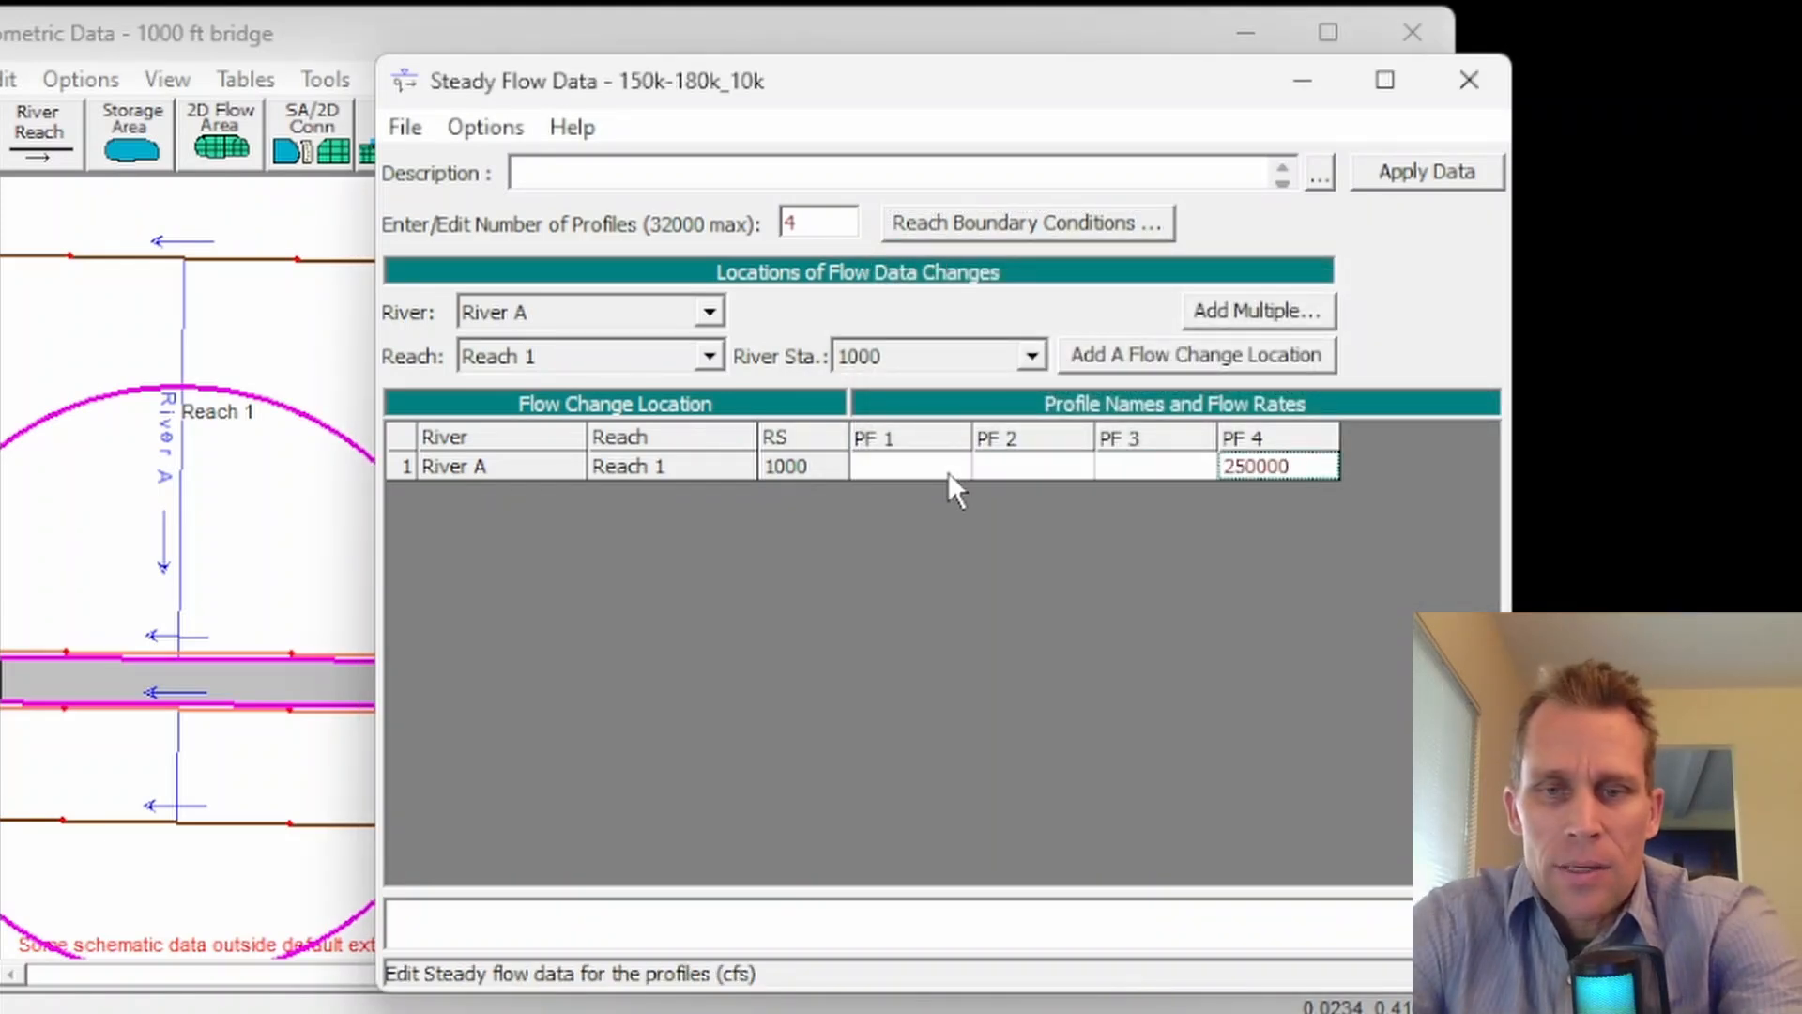
key("Delete")
key("Left")
key("Left")
key("Left")
type("15000")
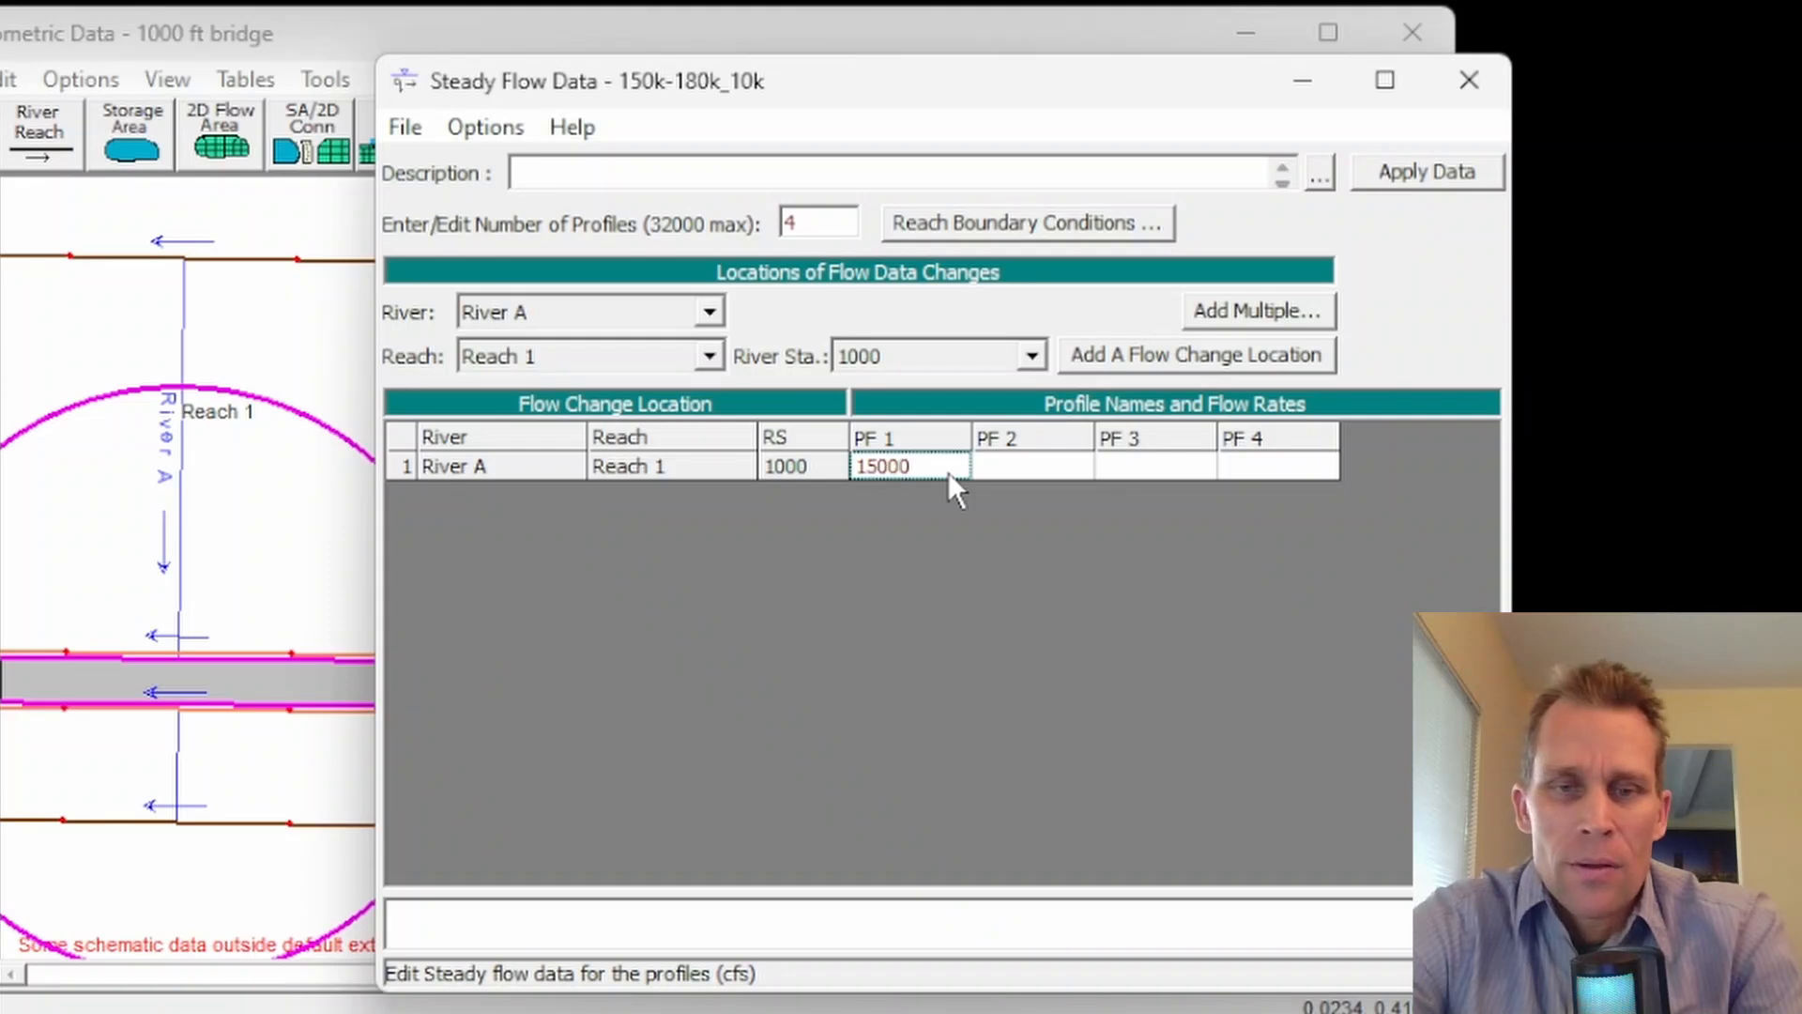
type("0")
key("Right")
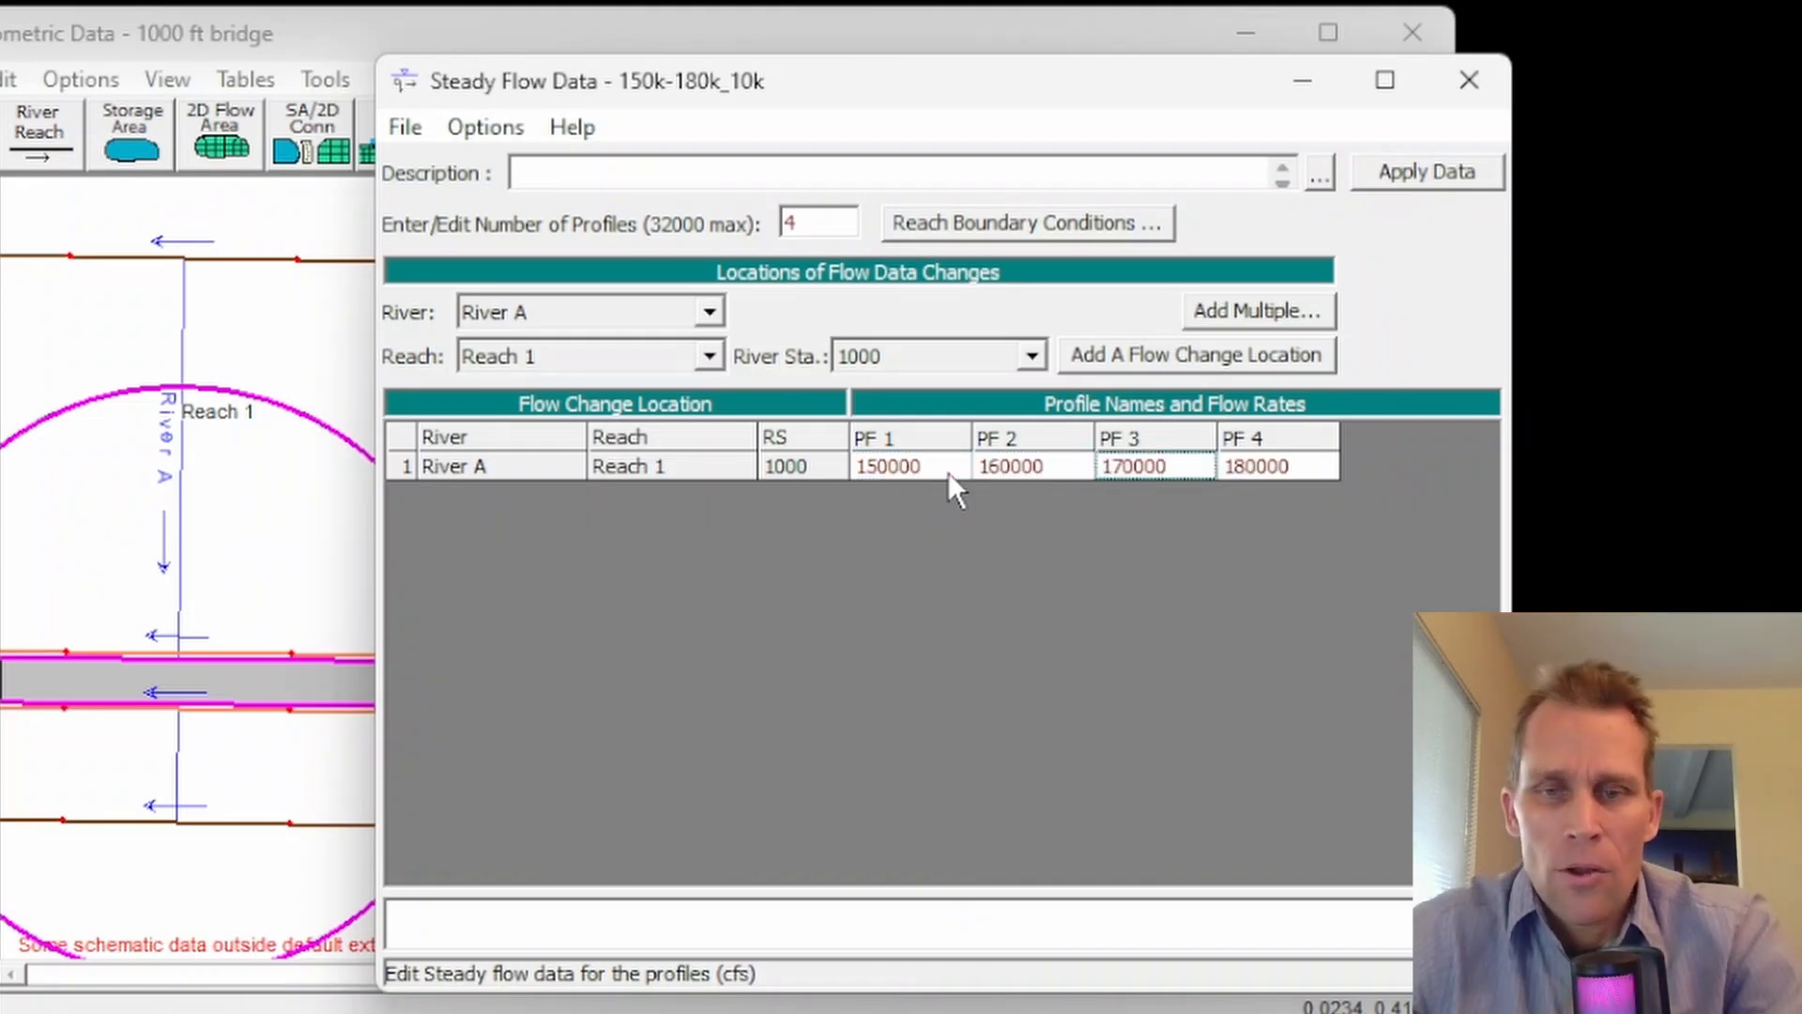
left_click(1285, 469)
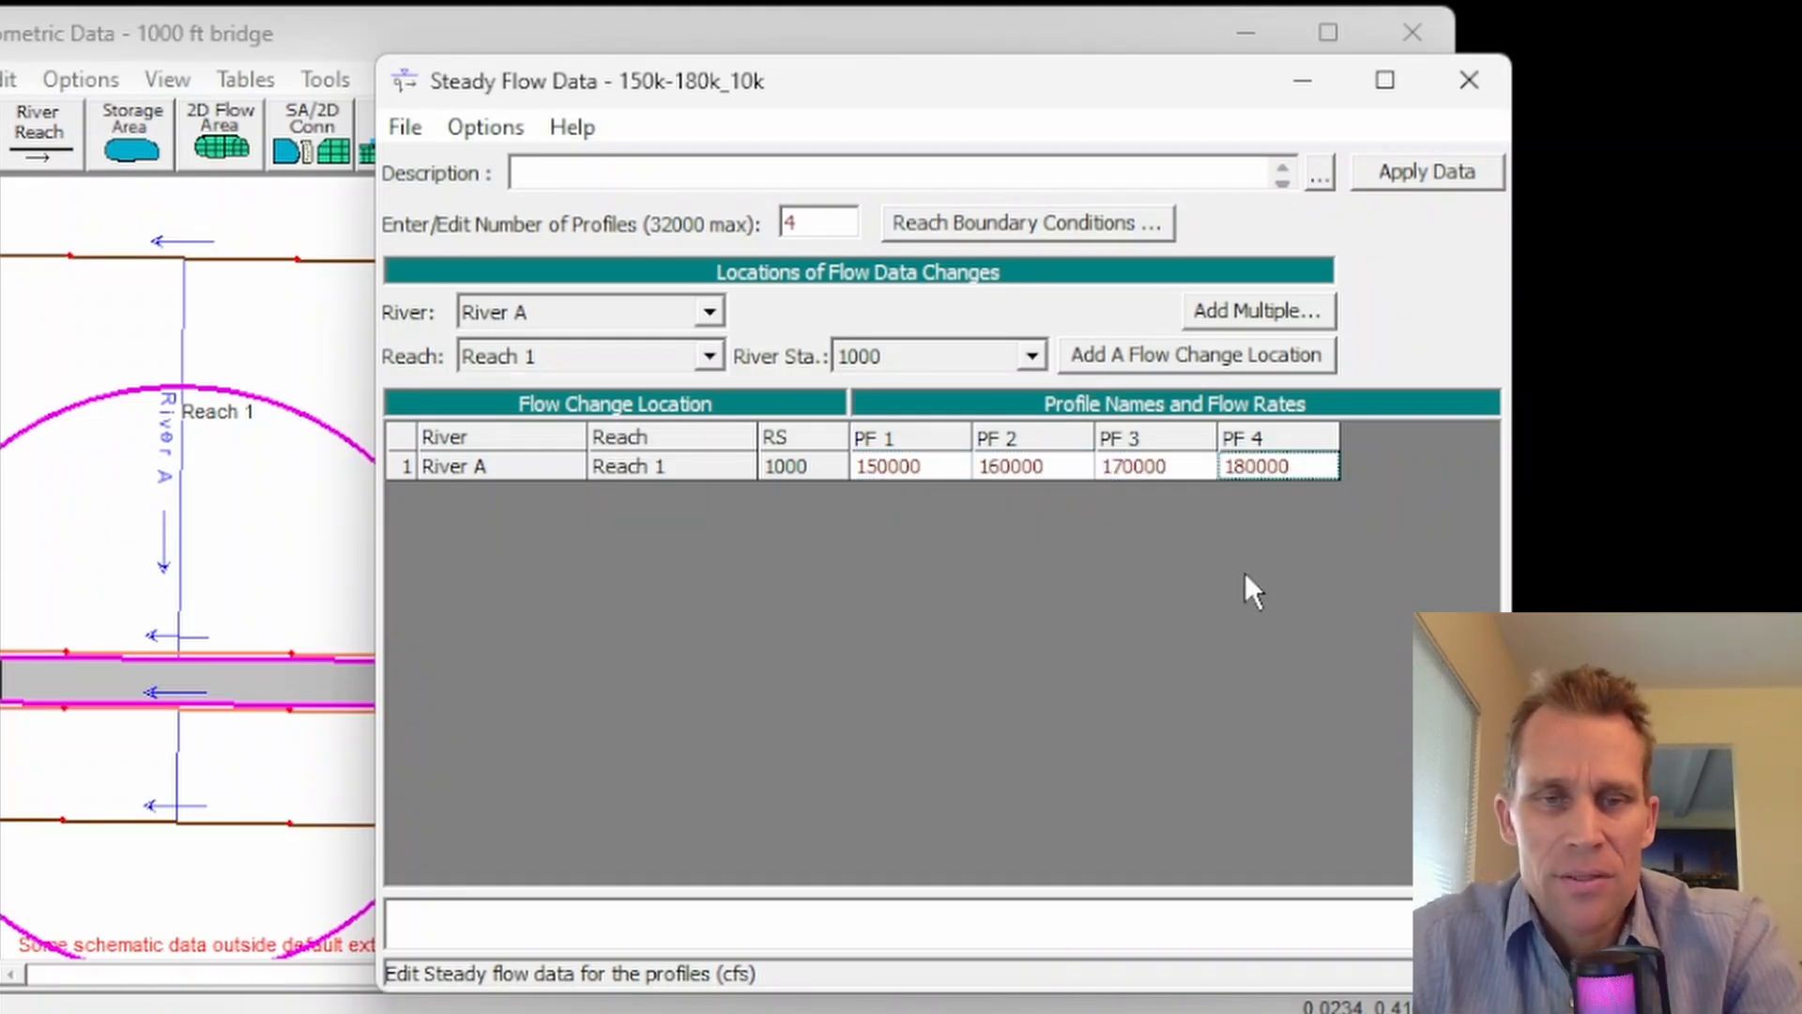
Step: Save the revised steady flow data and close its editor
left_click(406, 127)
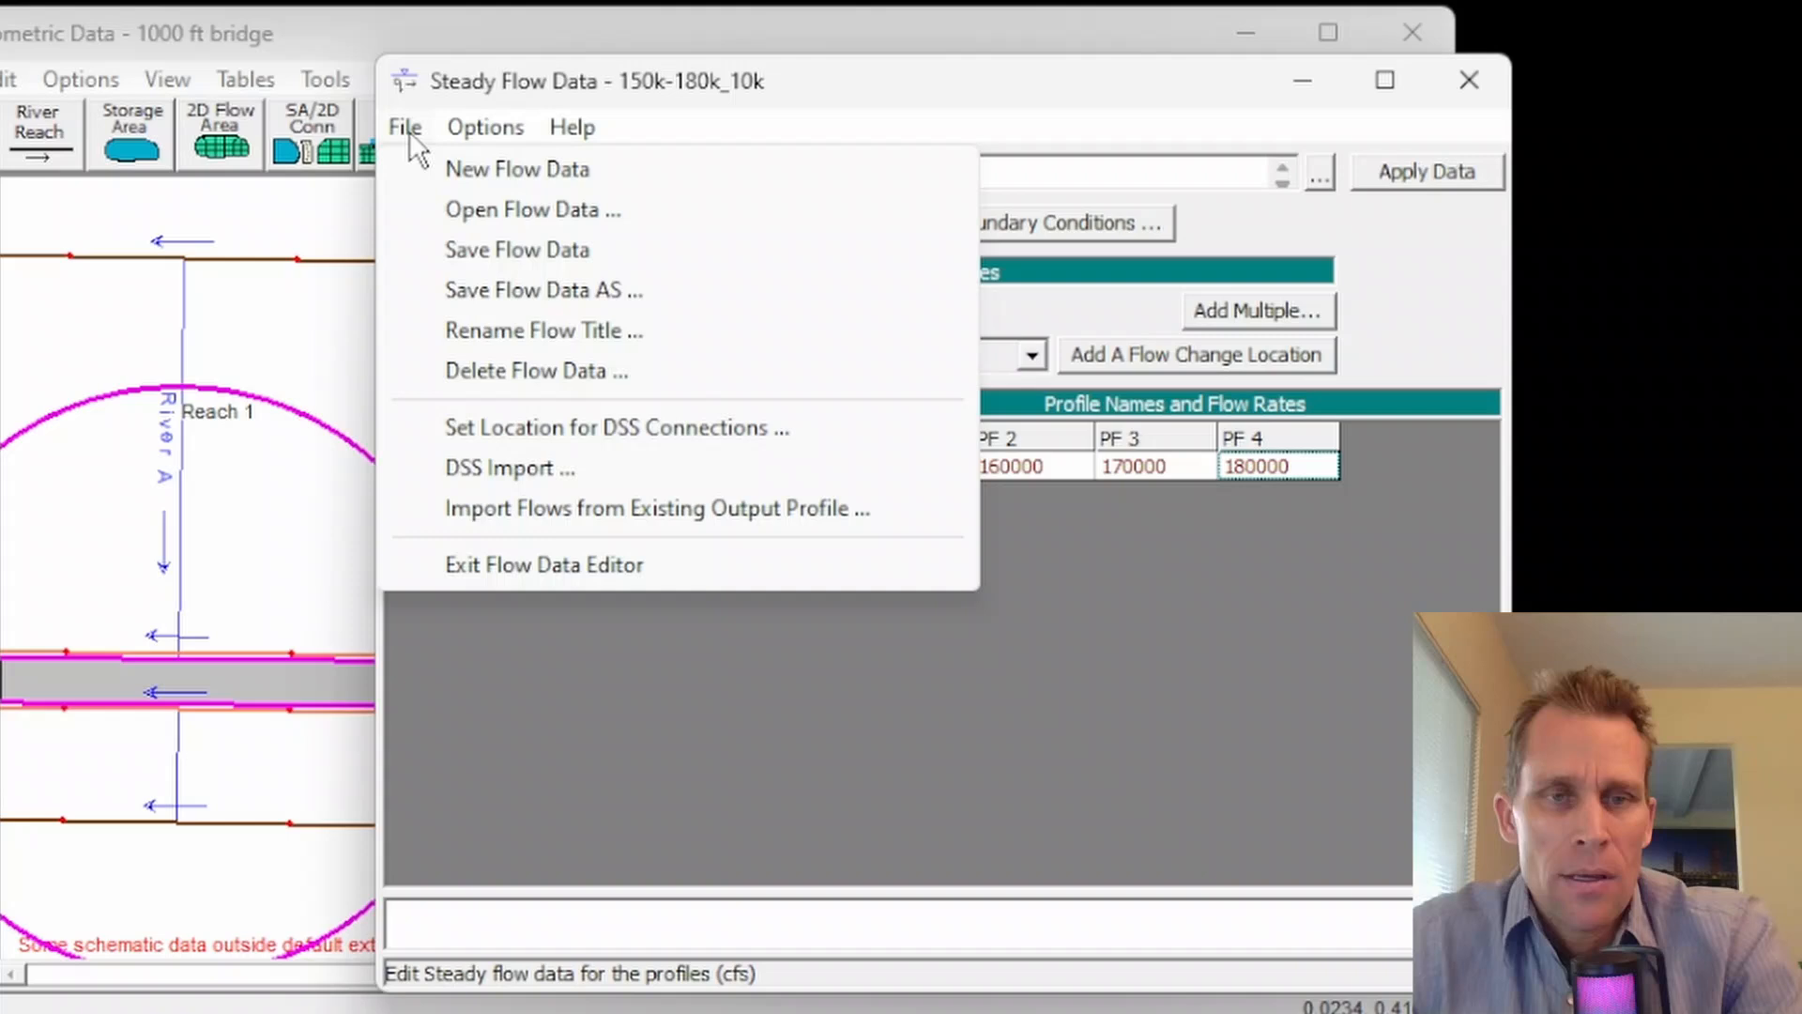
left_click(463, 248)
left_click(1472, 82)
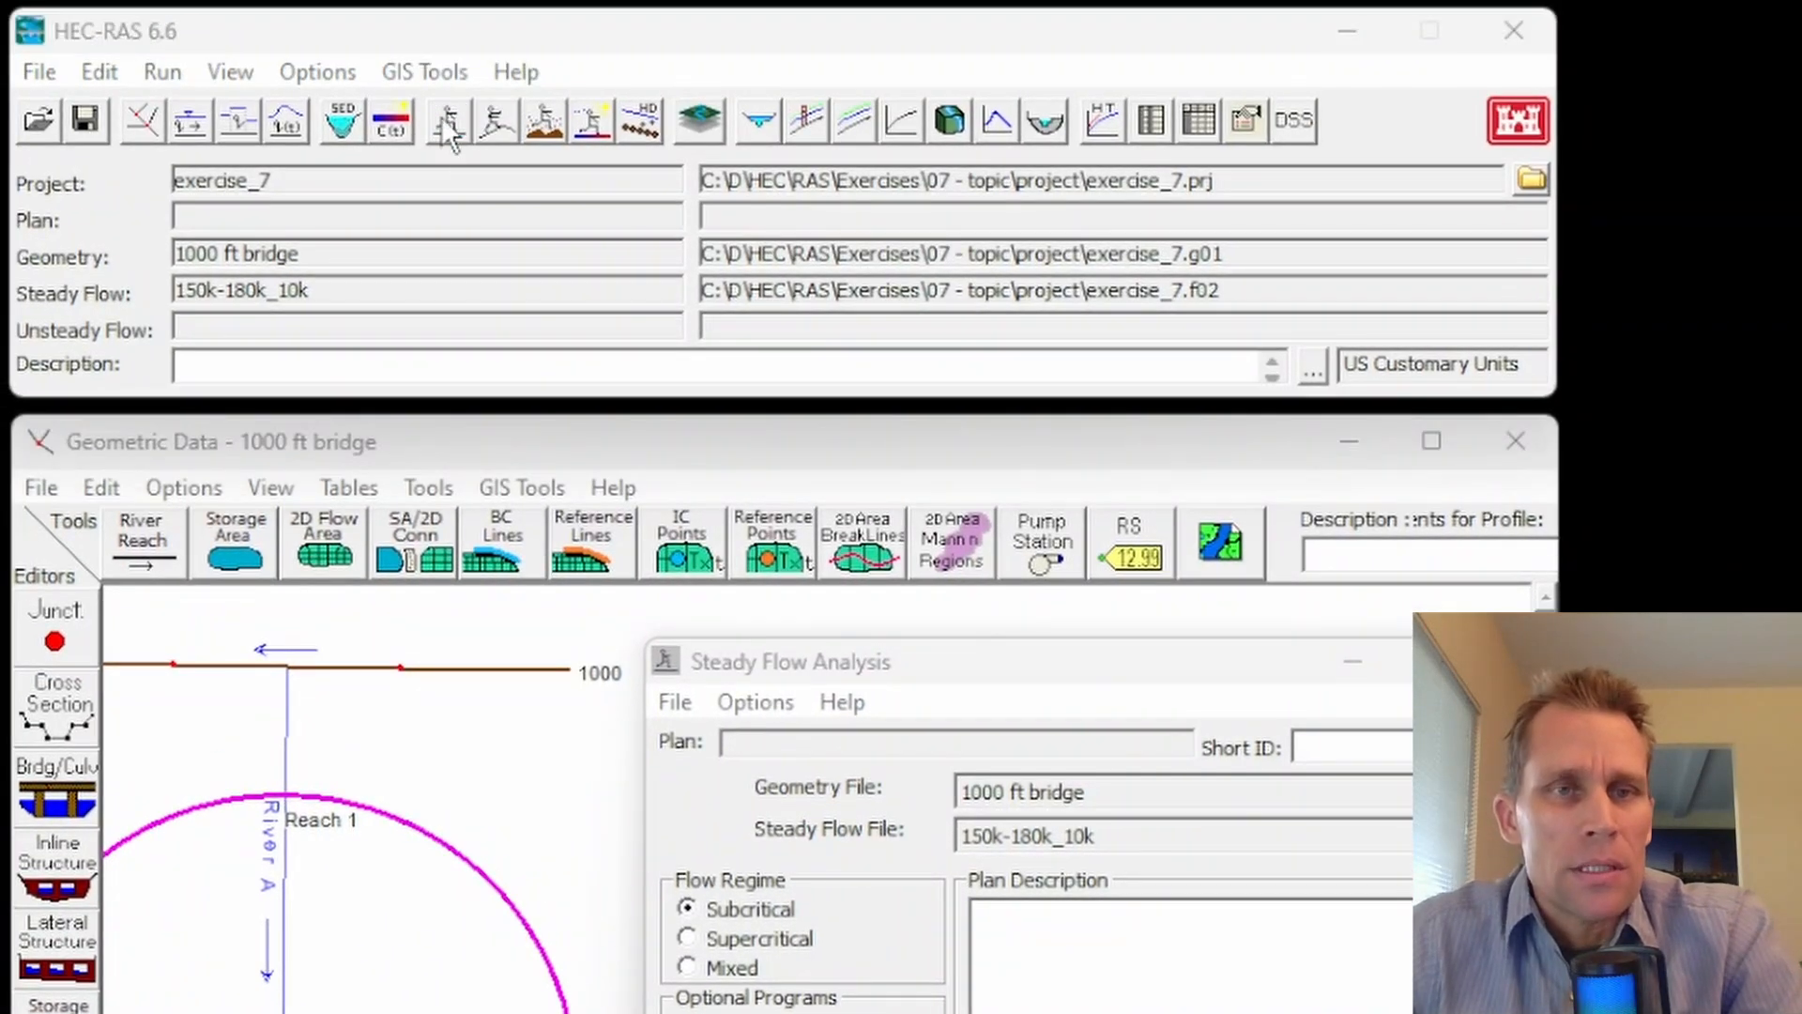
Step: Save a new steady flow plan as 1000ft_150k-180k with the same short identifier, and compute it in the subcritical regime
left_click(447, 126)
left_click_drag(873, 669, 866, 683)
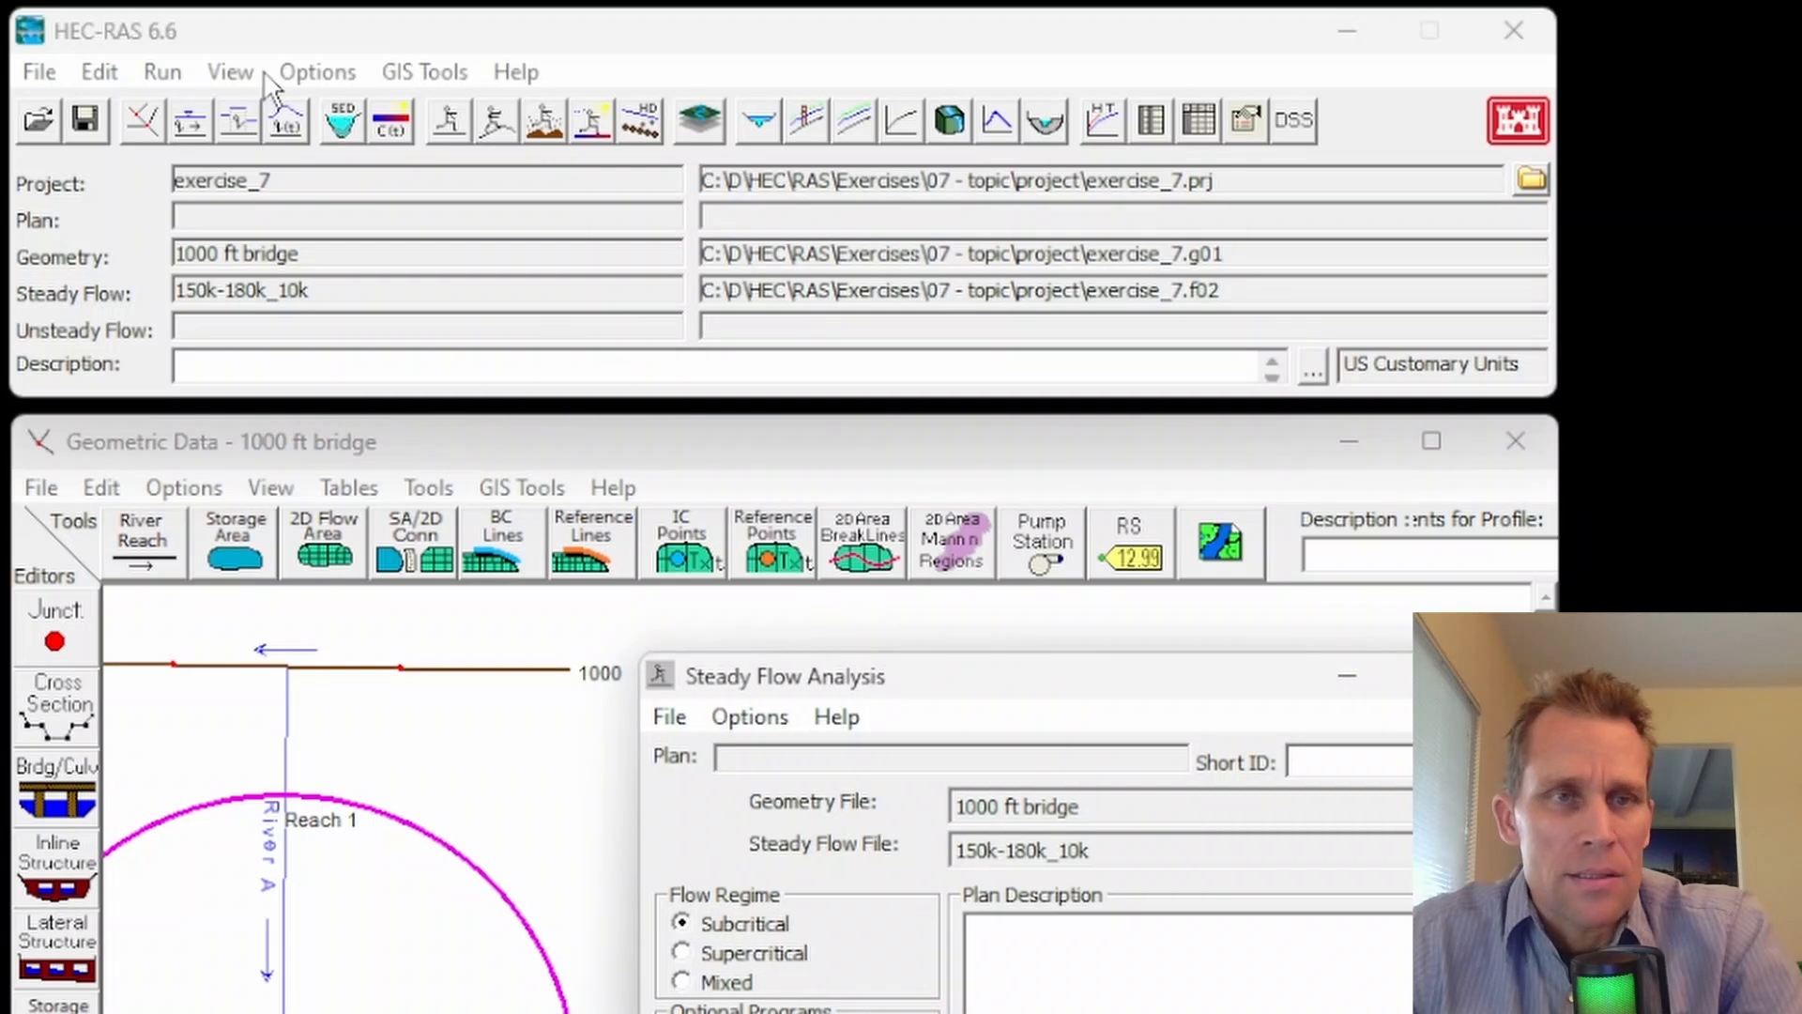
left_click(161, 81)
left_click(216, 114)
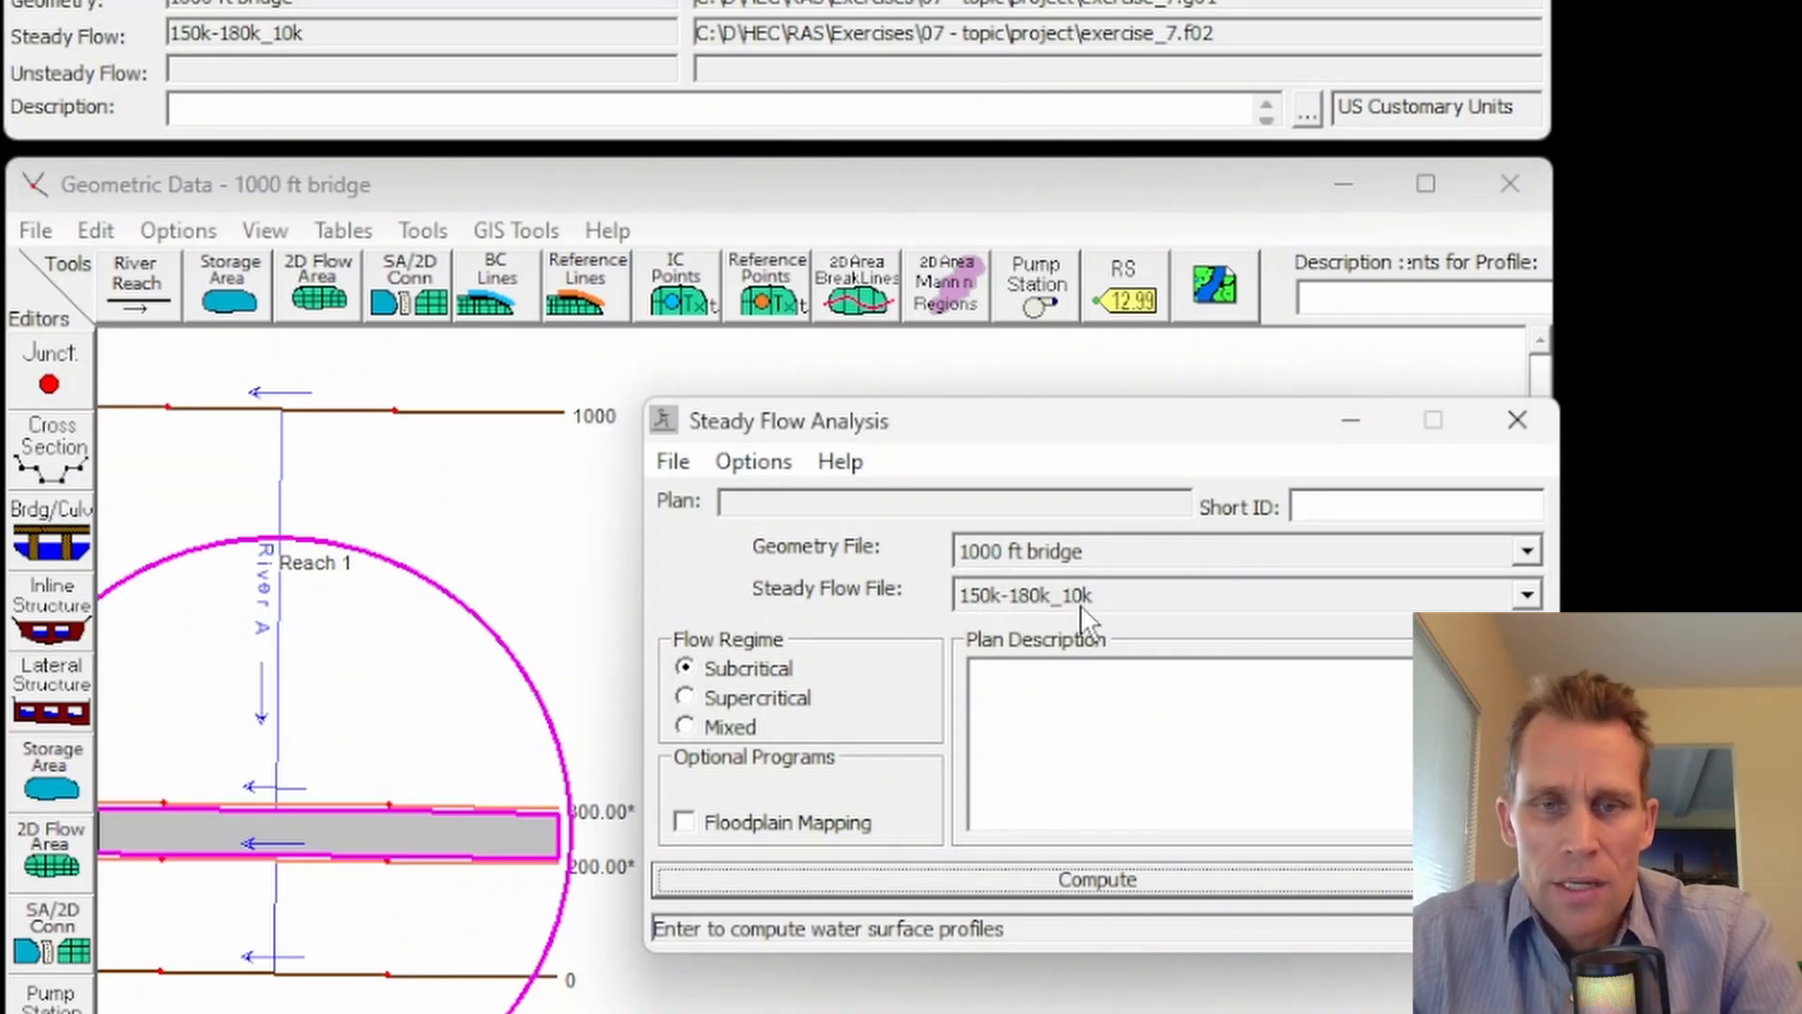
left_click(670, 461)
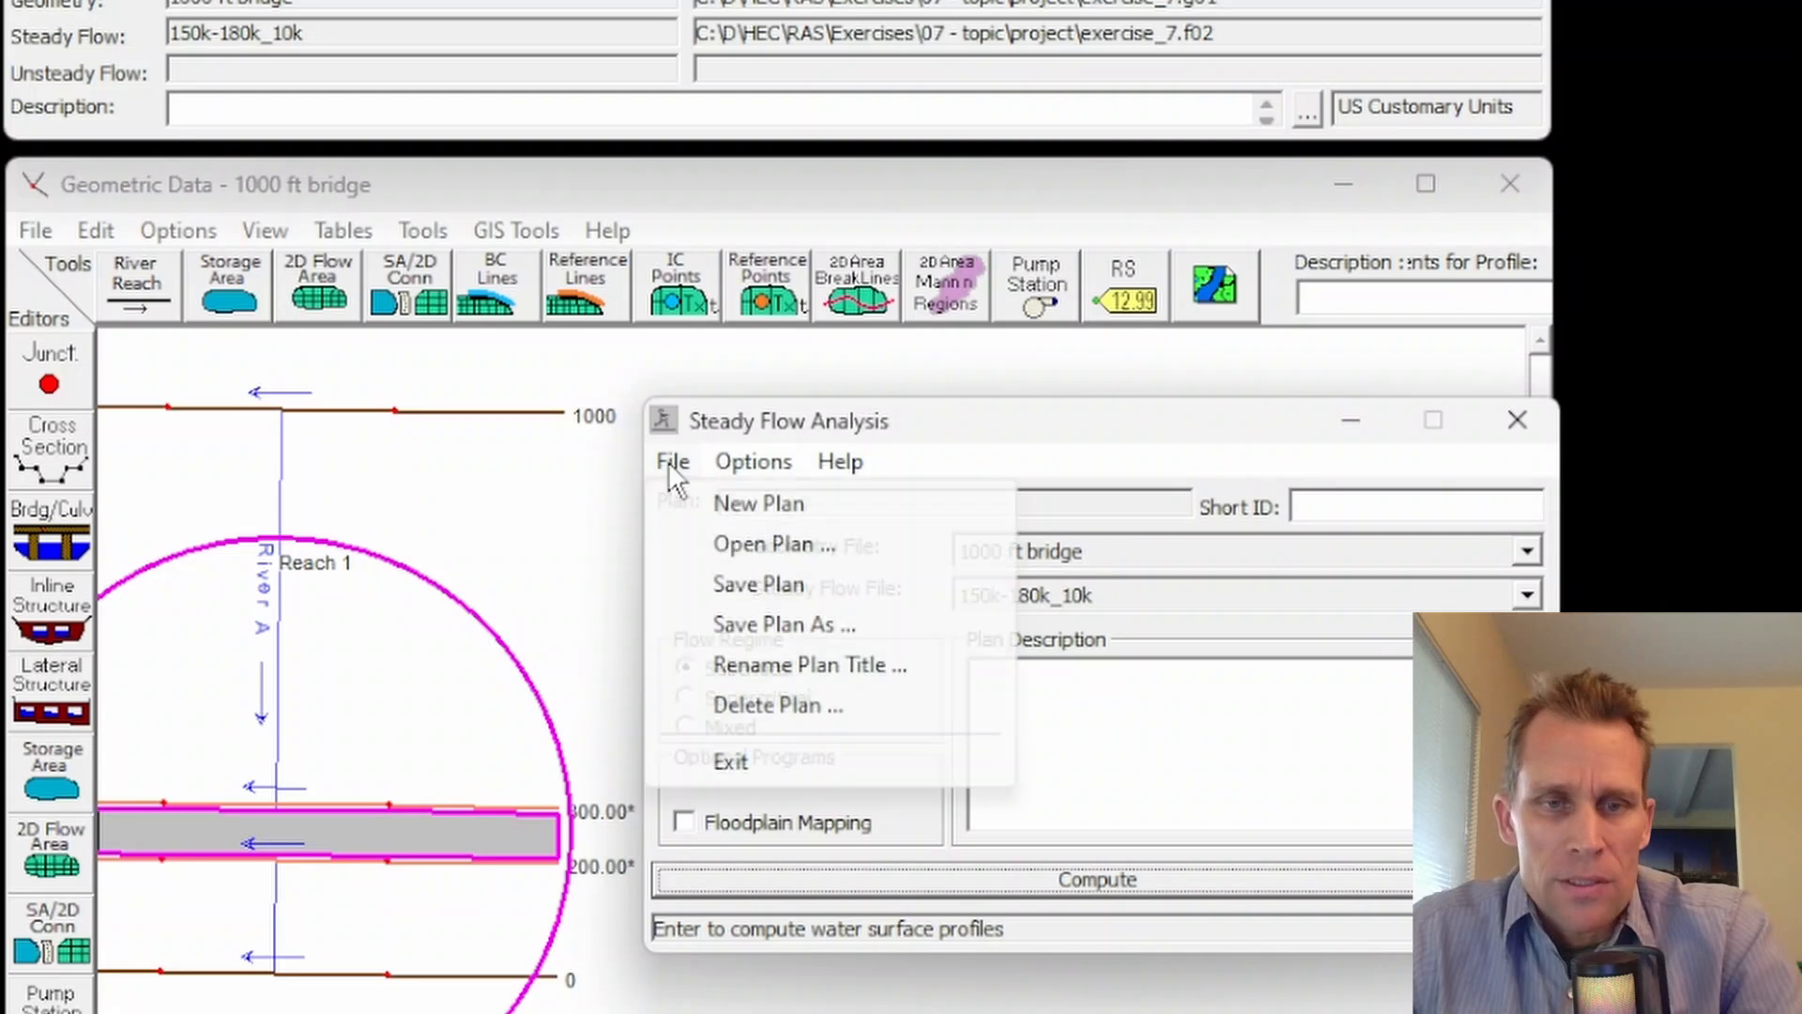
left_click(730, 584)
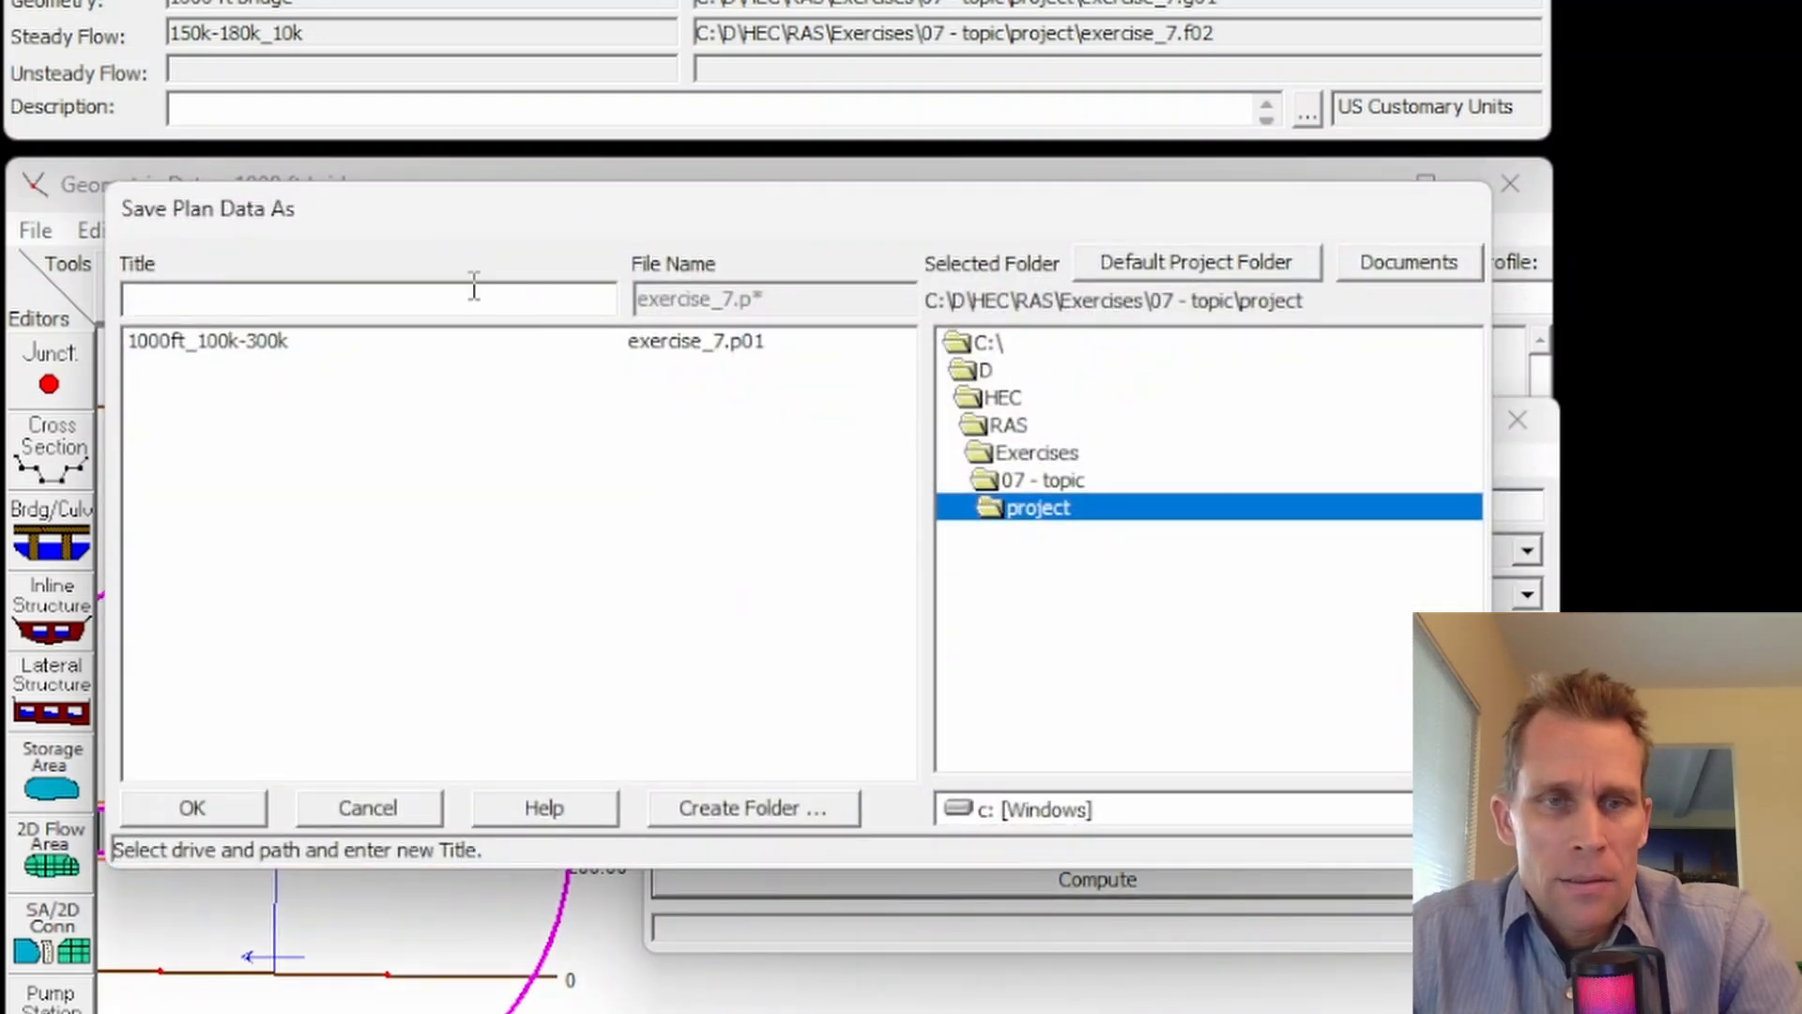
left_click(473, 297)
type("1000ft_150k-180k")
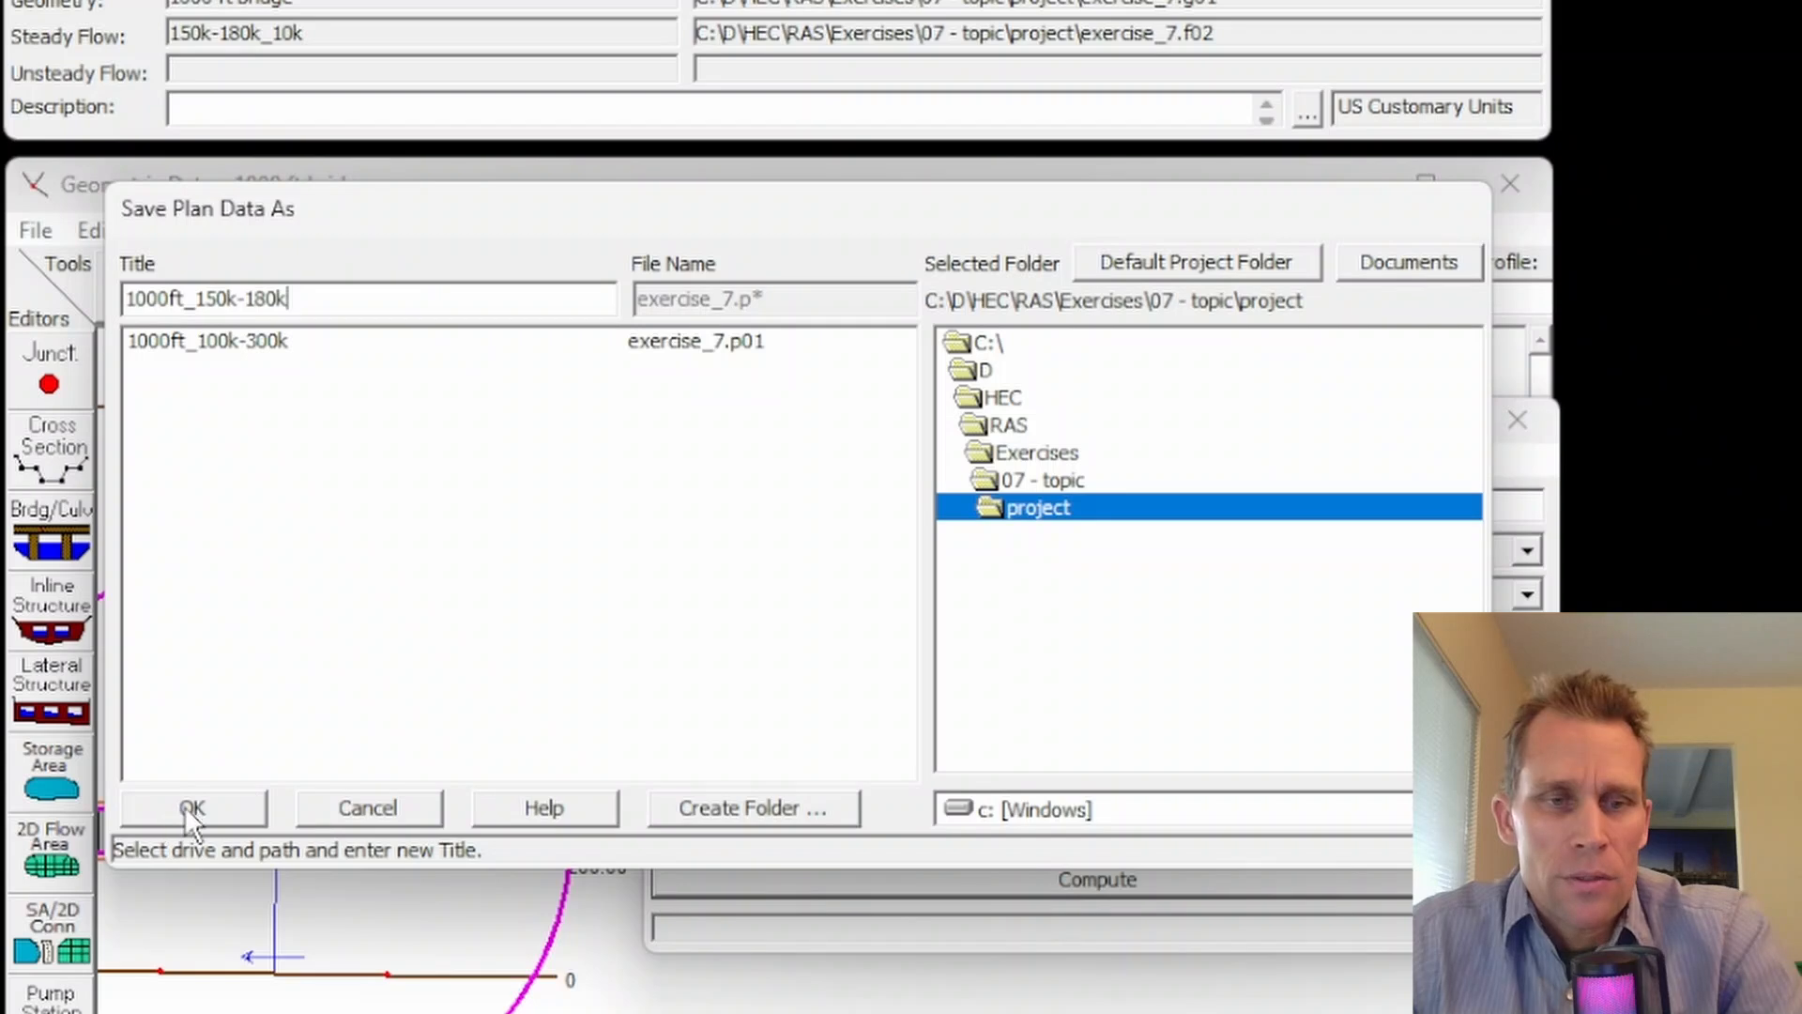
left_click(216, 806)
type("1000ft_150k-180k")
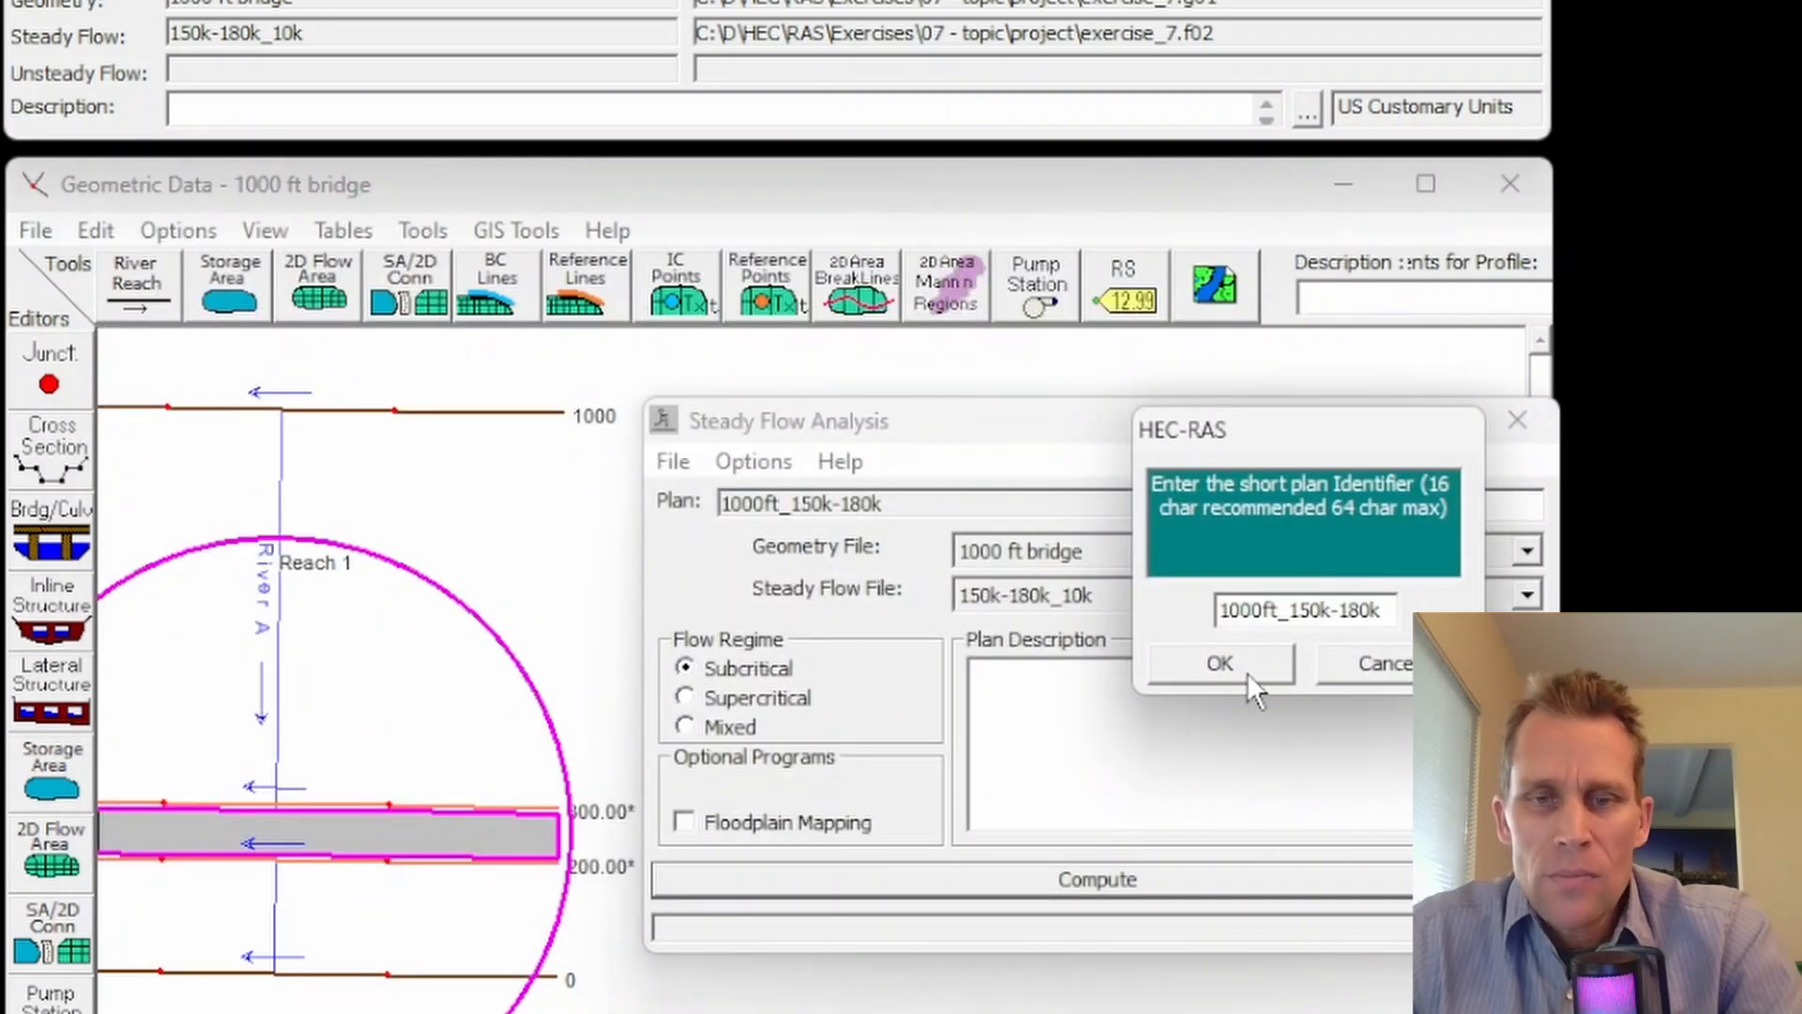
left_click(1248, 665)
left_click(1159, 892)
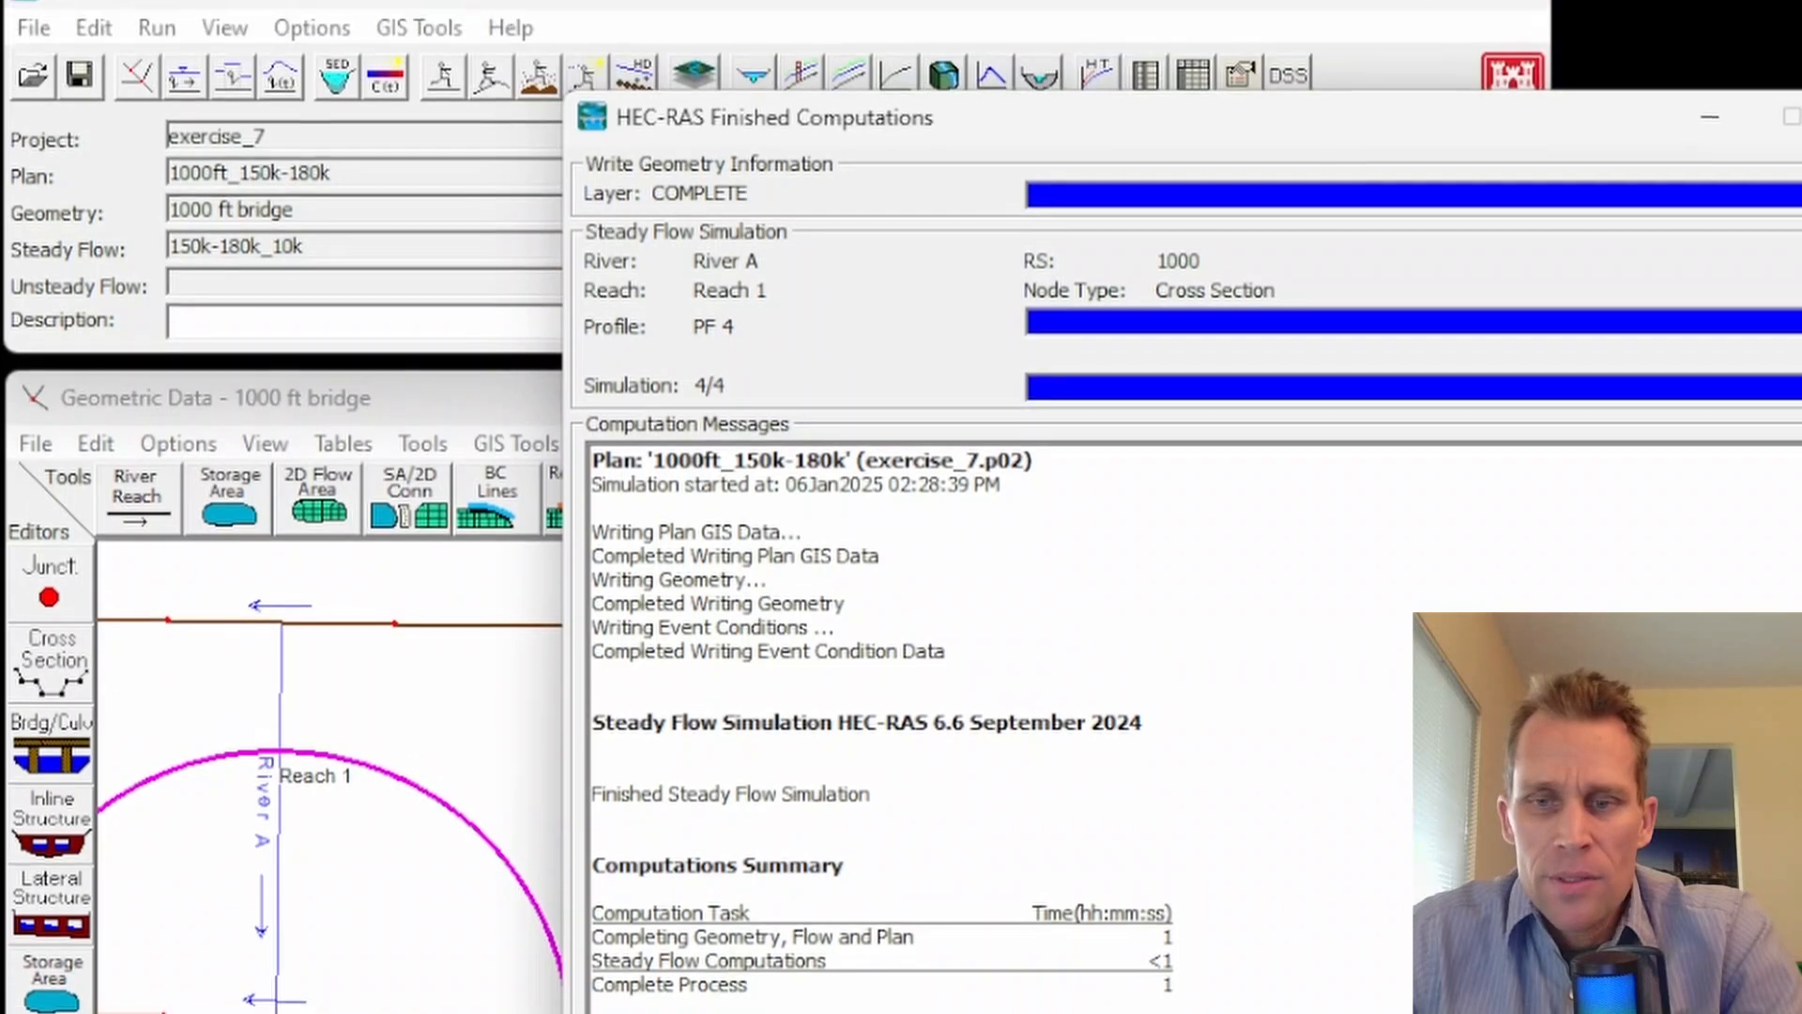
left_click(1775, 1010)
Step: Open the cross section plot at bridge station 290 BR U and show all four profiles
left_click(231, 75)
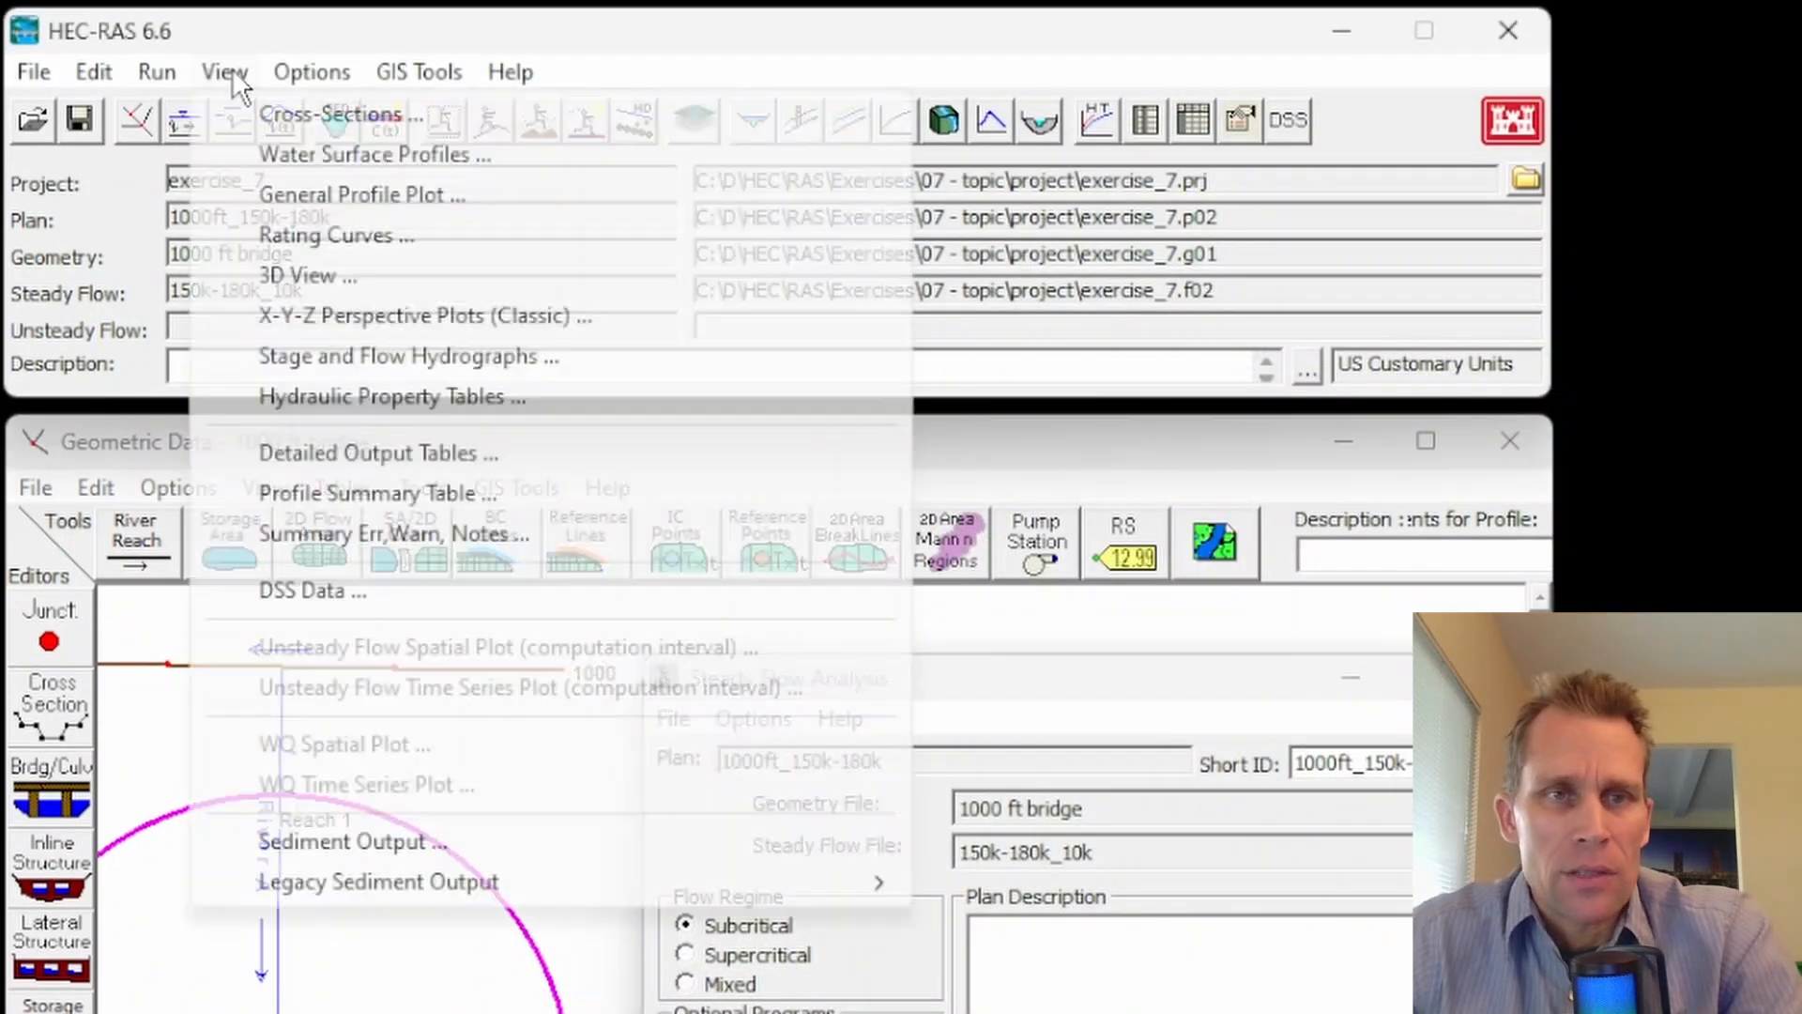
left_click(280, 116)
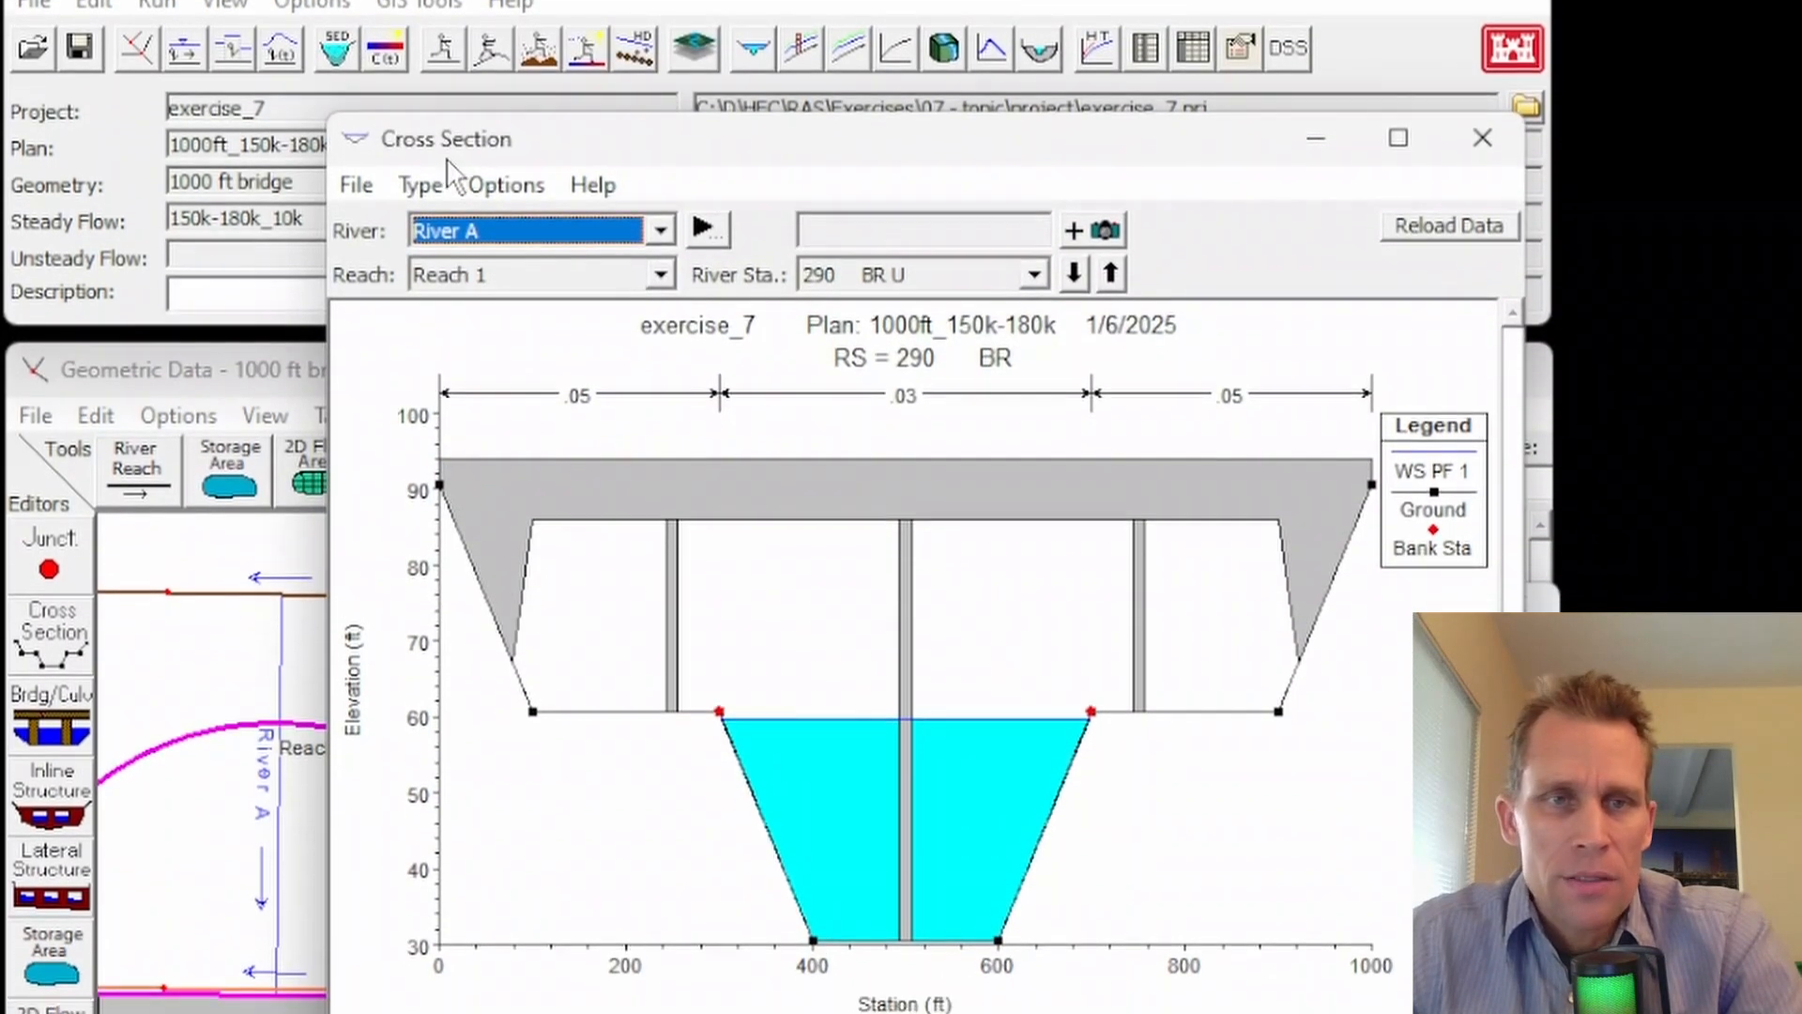
left_click(506, 256)
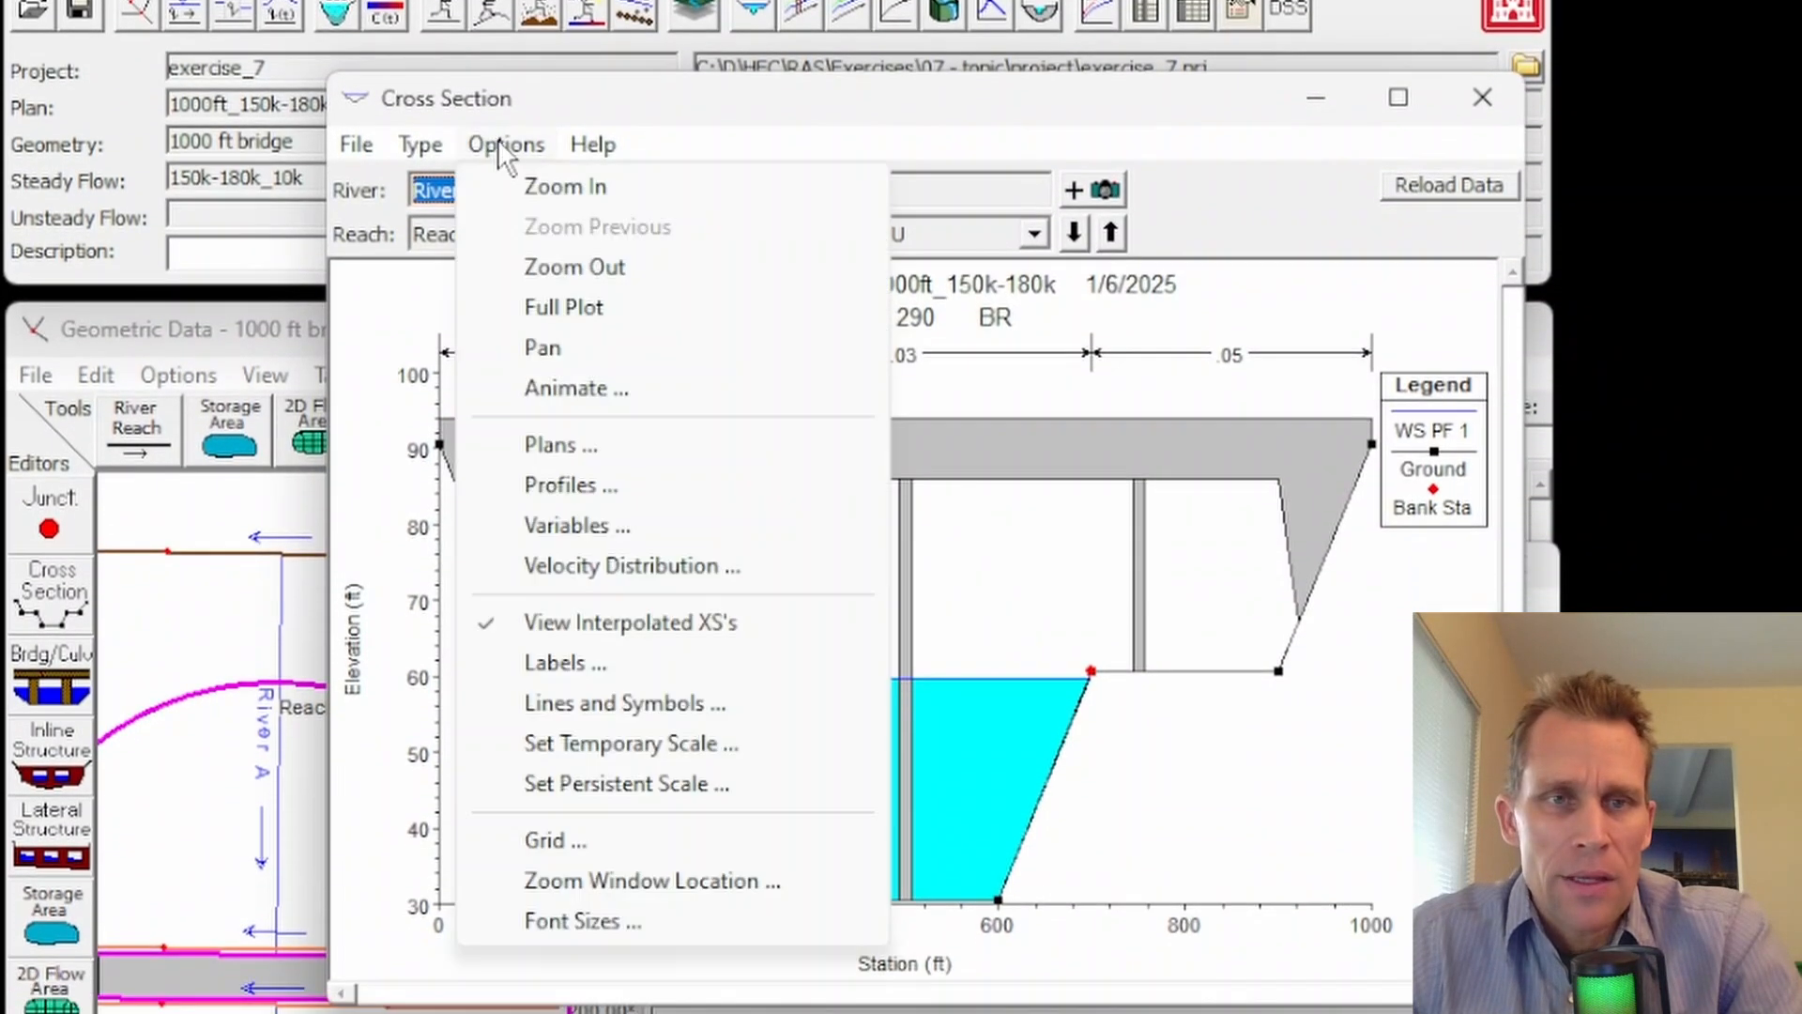
left_click(554, 484)
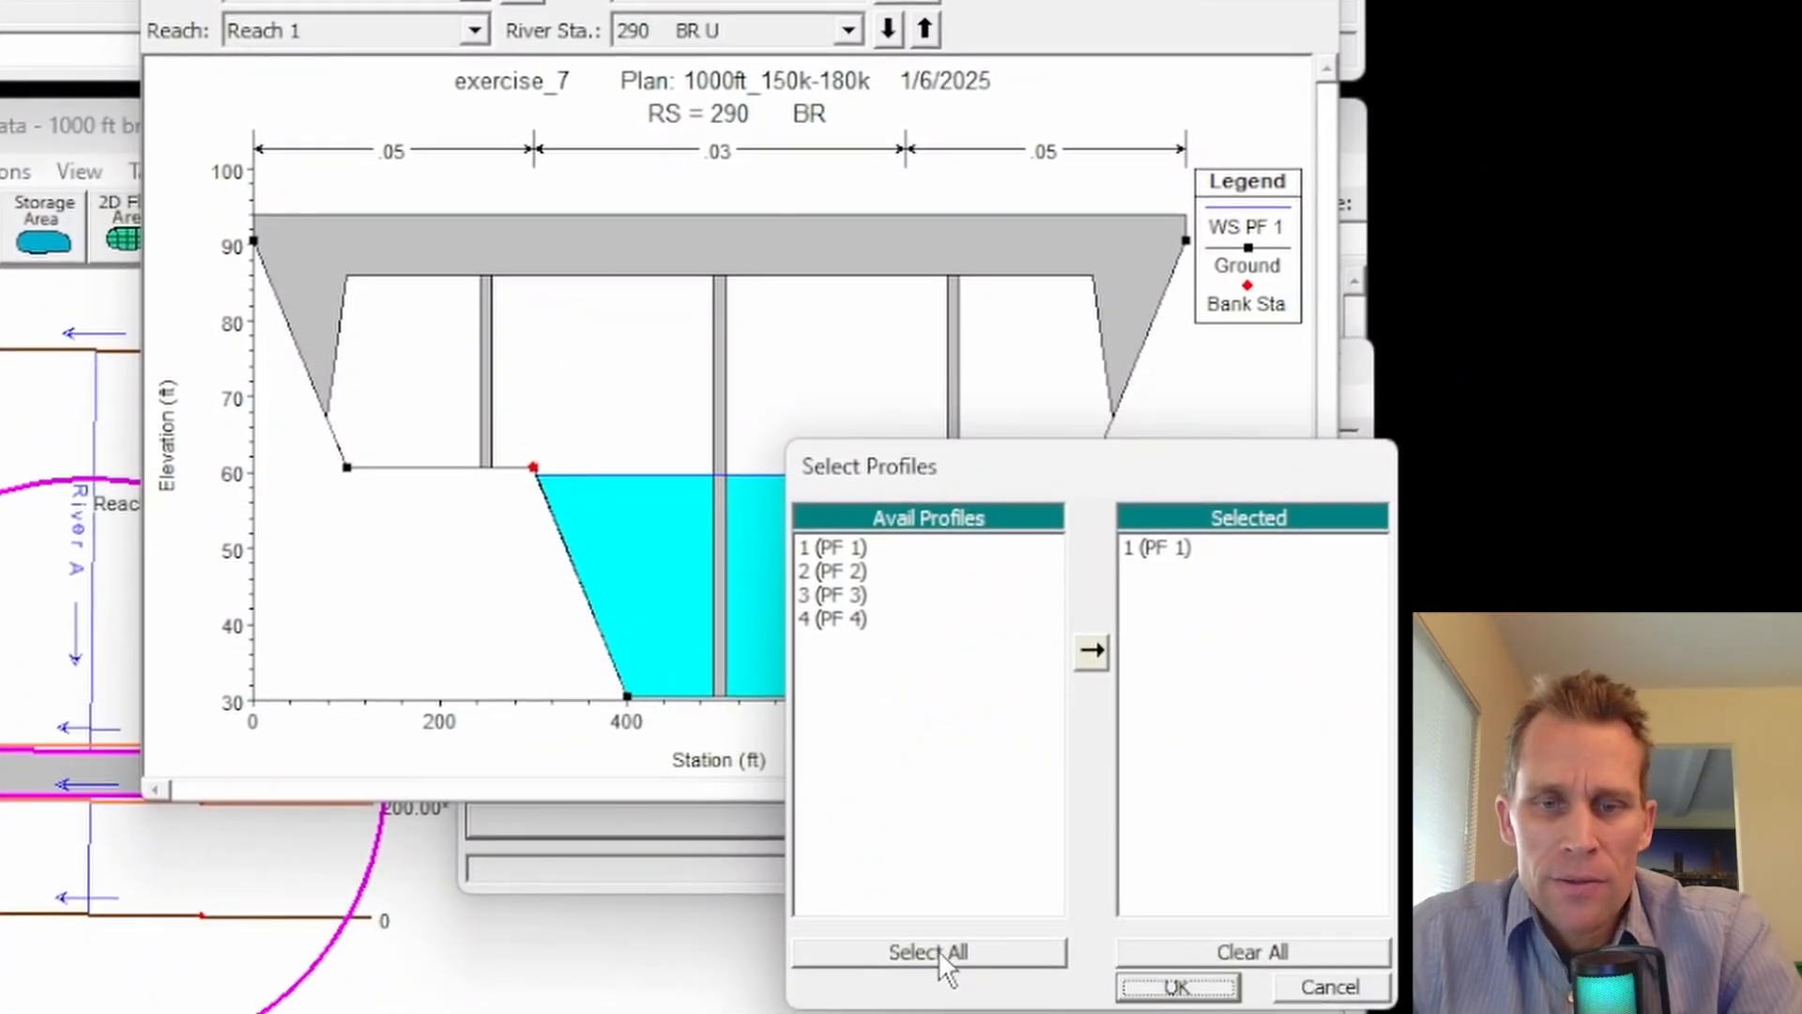
left_click(939, 953)
left_click(1174, 987)
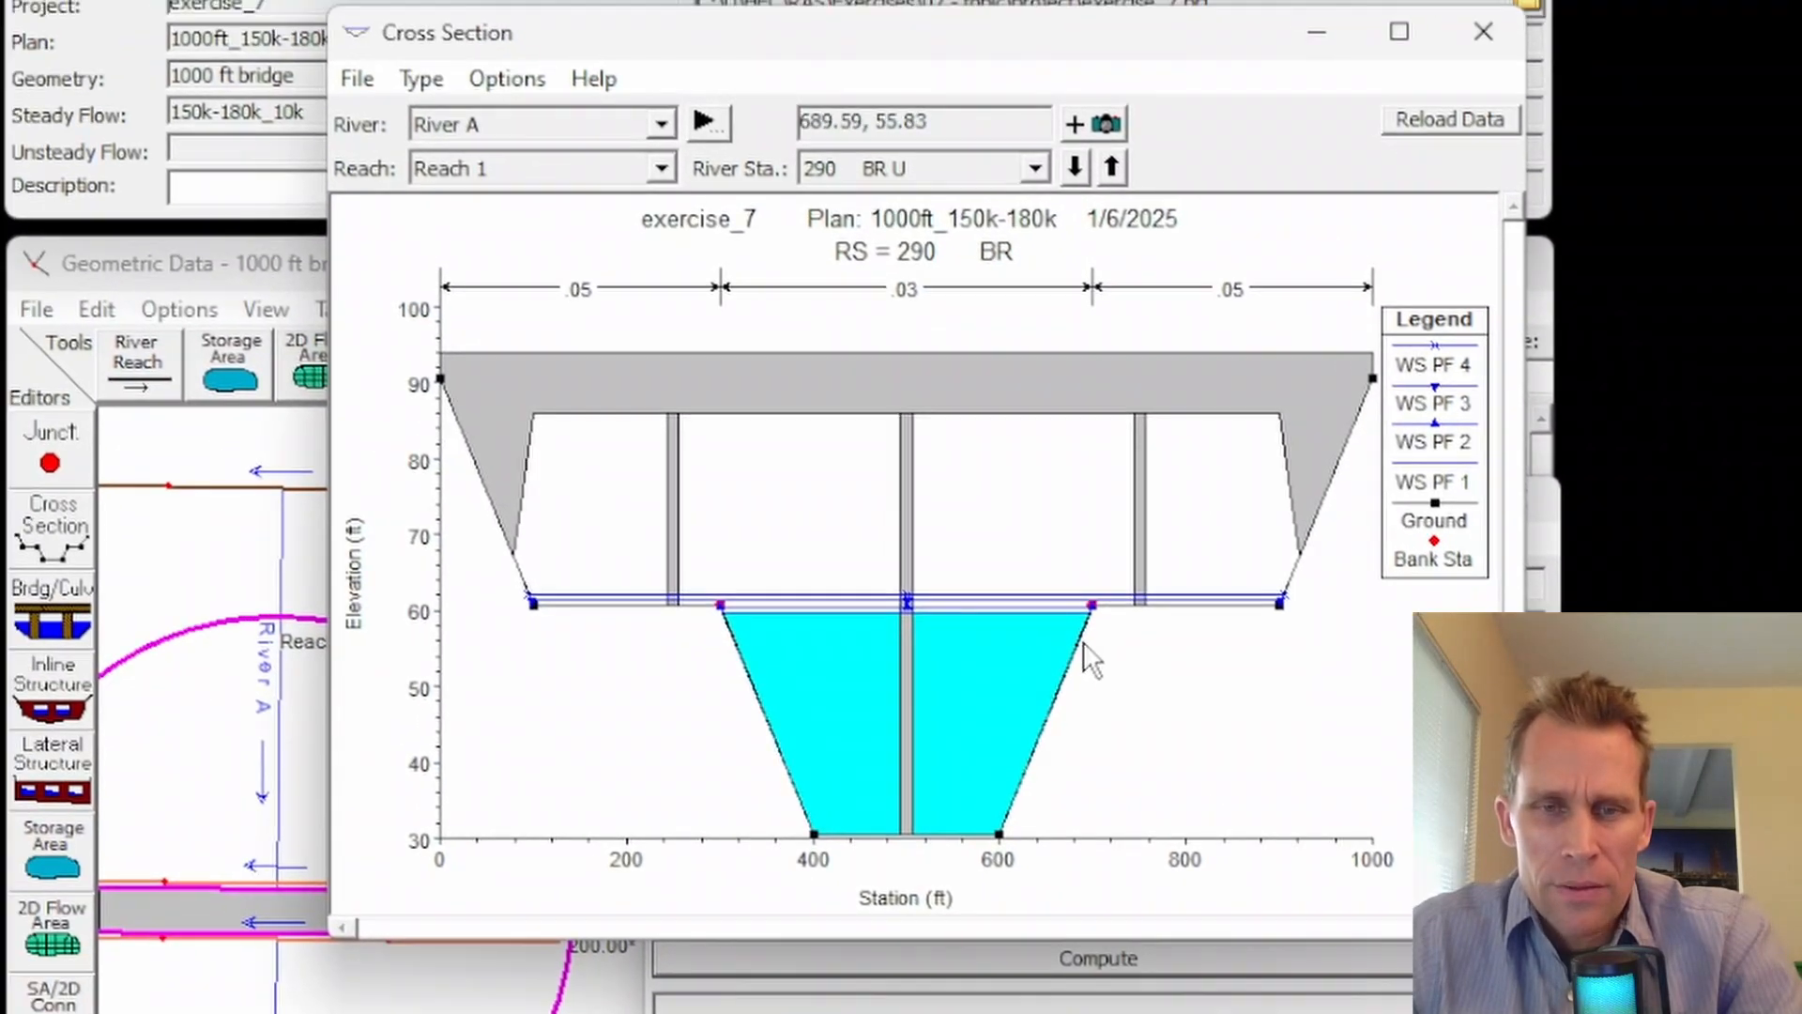
Step: Highlight the PF 2 water surface and examine its level against the right bank station at station 700
scroll(885, 483, "up", 5)
scroll(1108, 592, "up", 2)
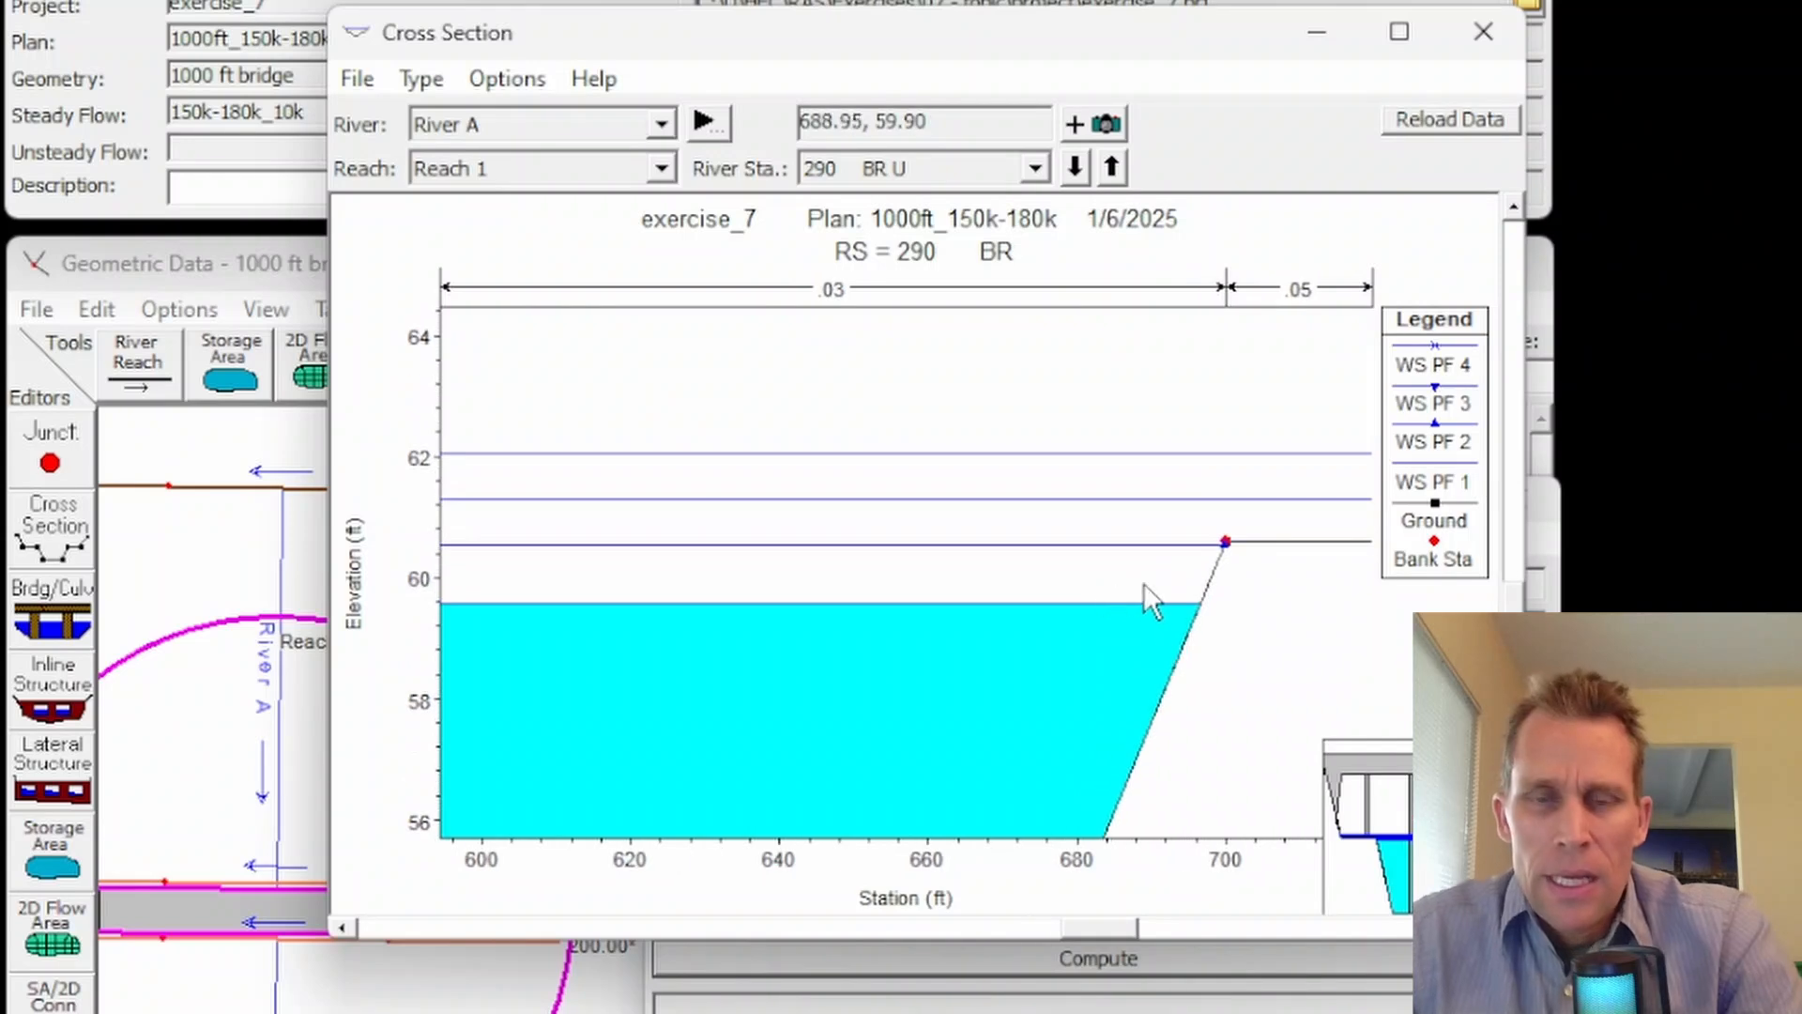
left_click(1466, 455)
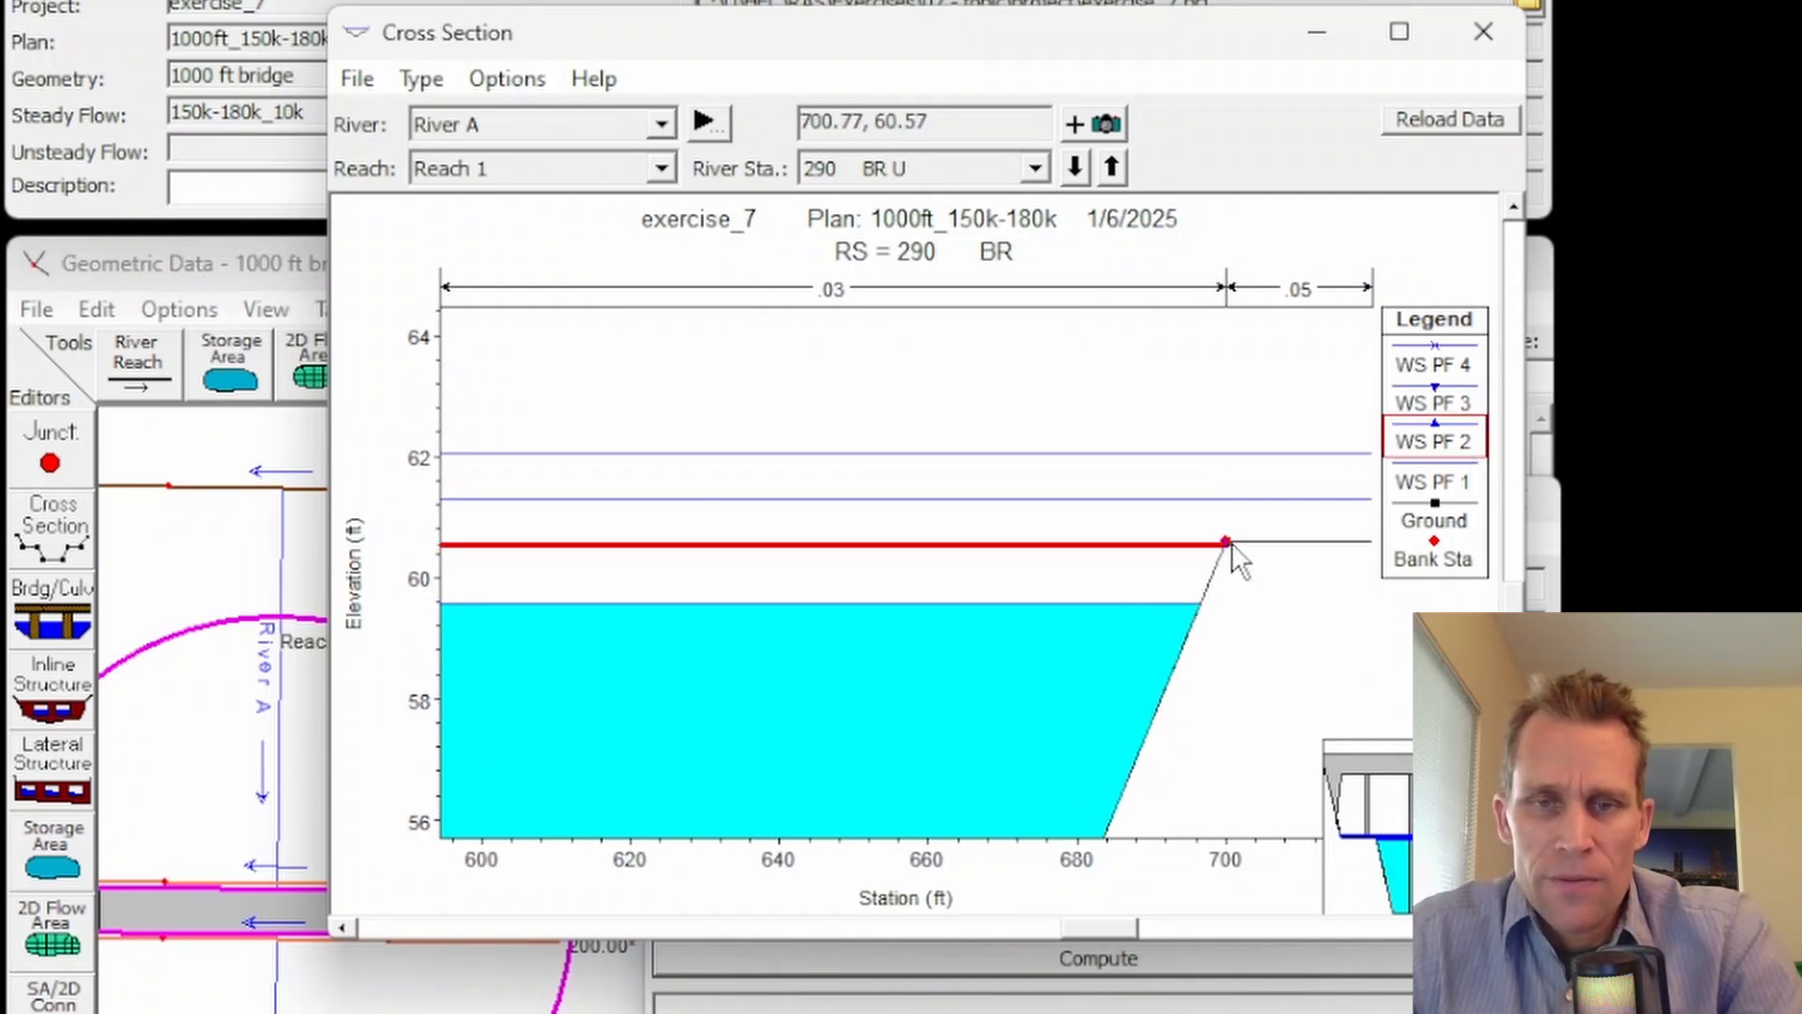
scroll(1245, 574, "up", 1)
scroll(1246, 575, "up", 2)
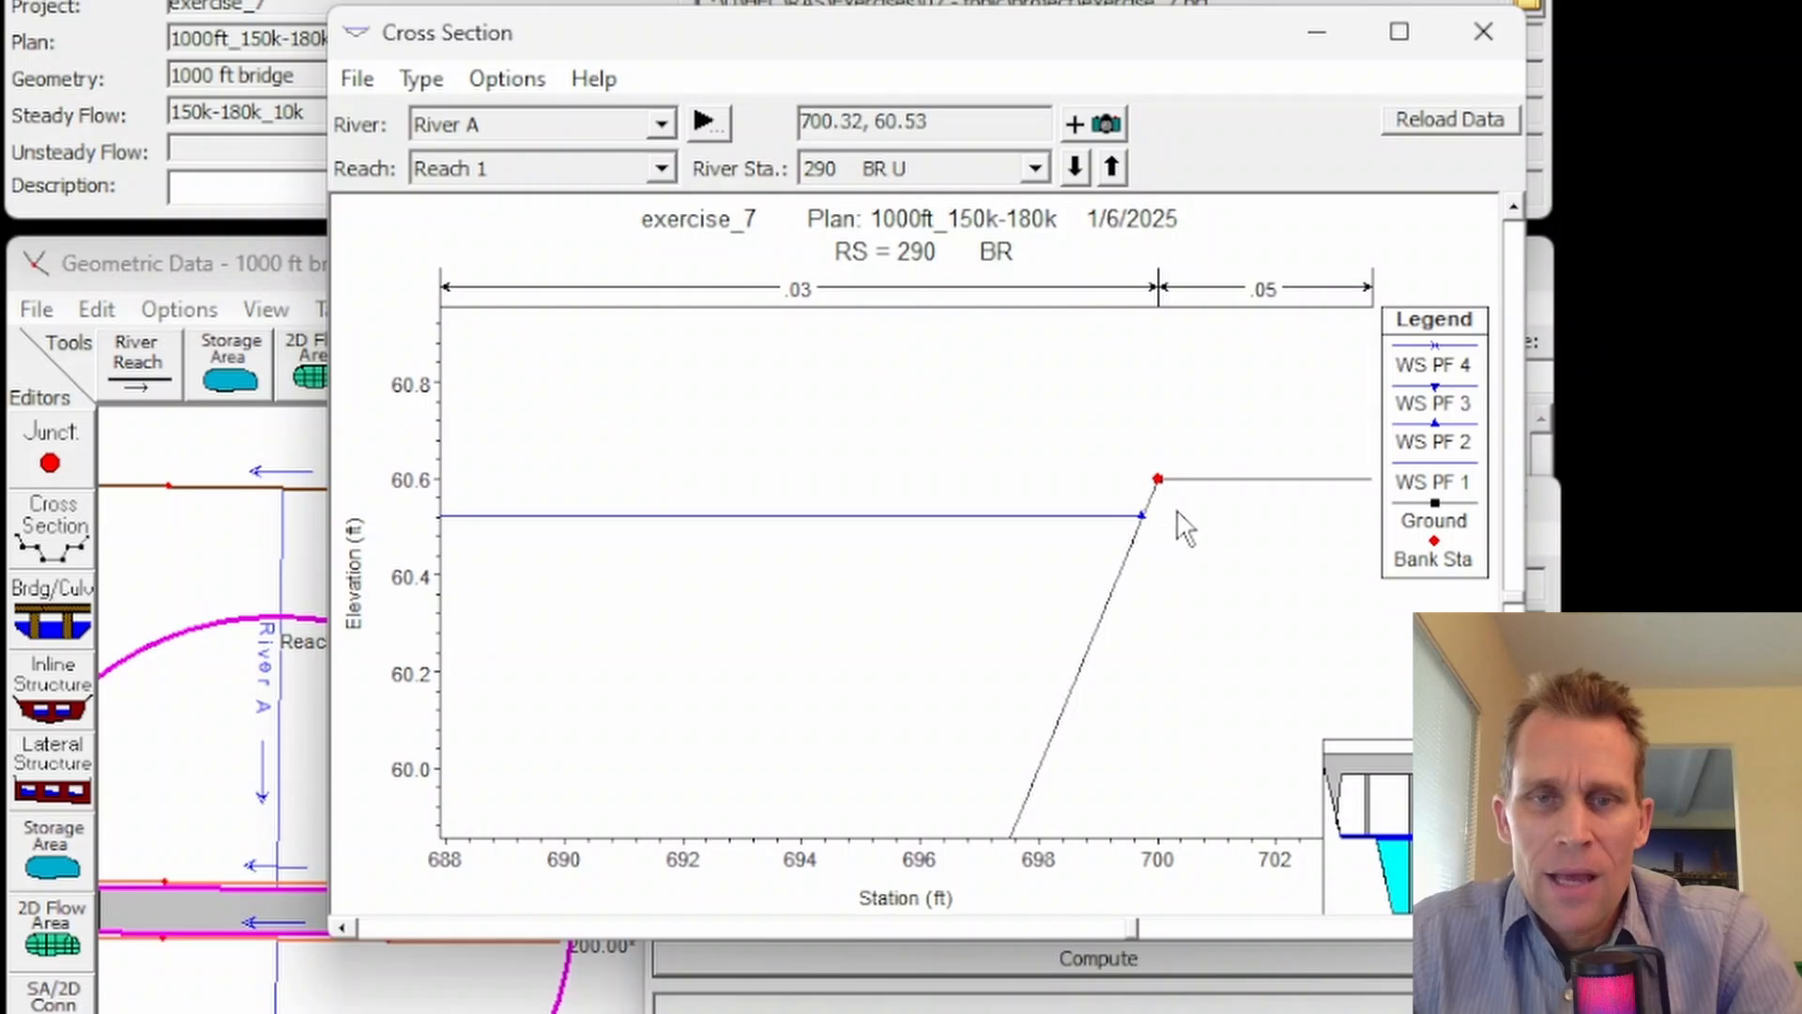
scroll(1131, 498, "down", 2)
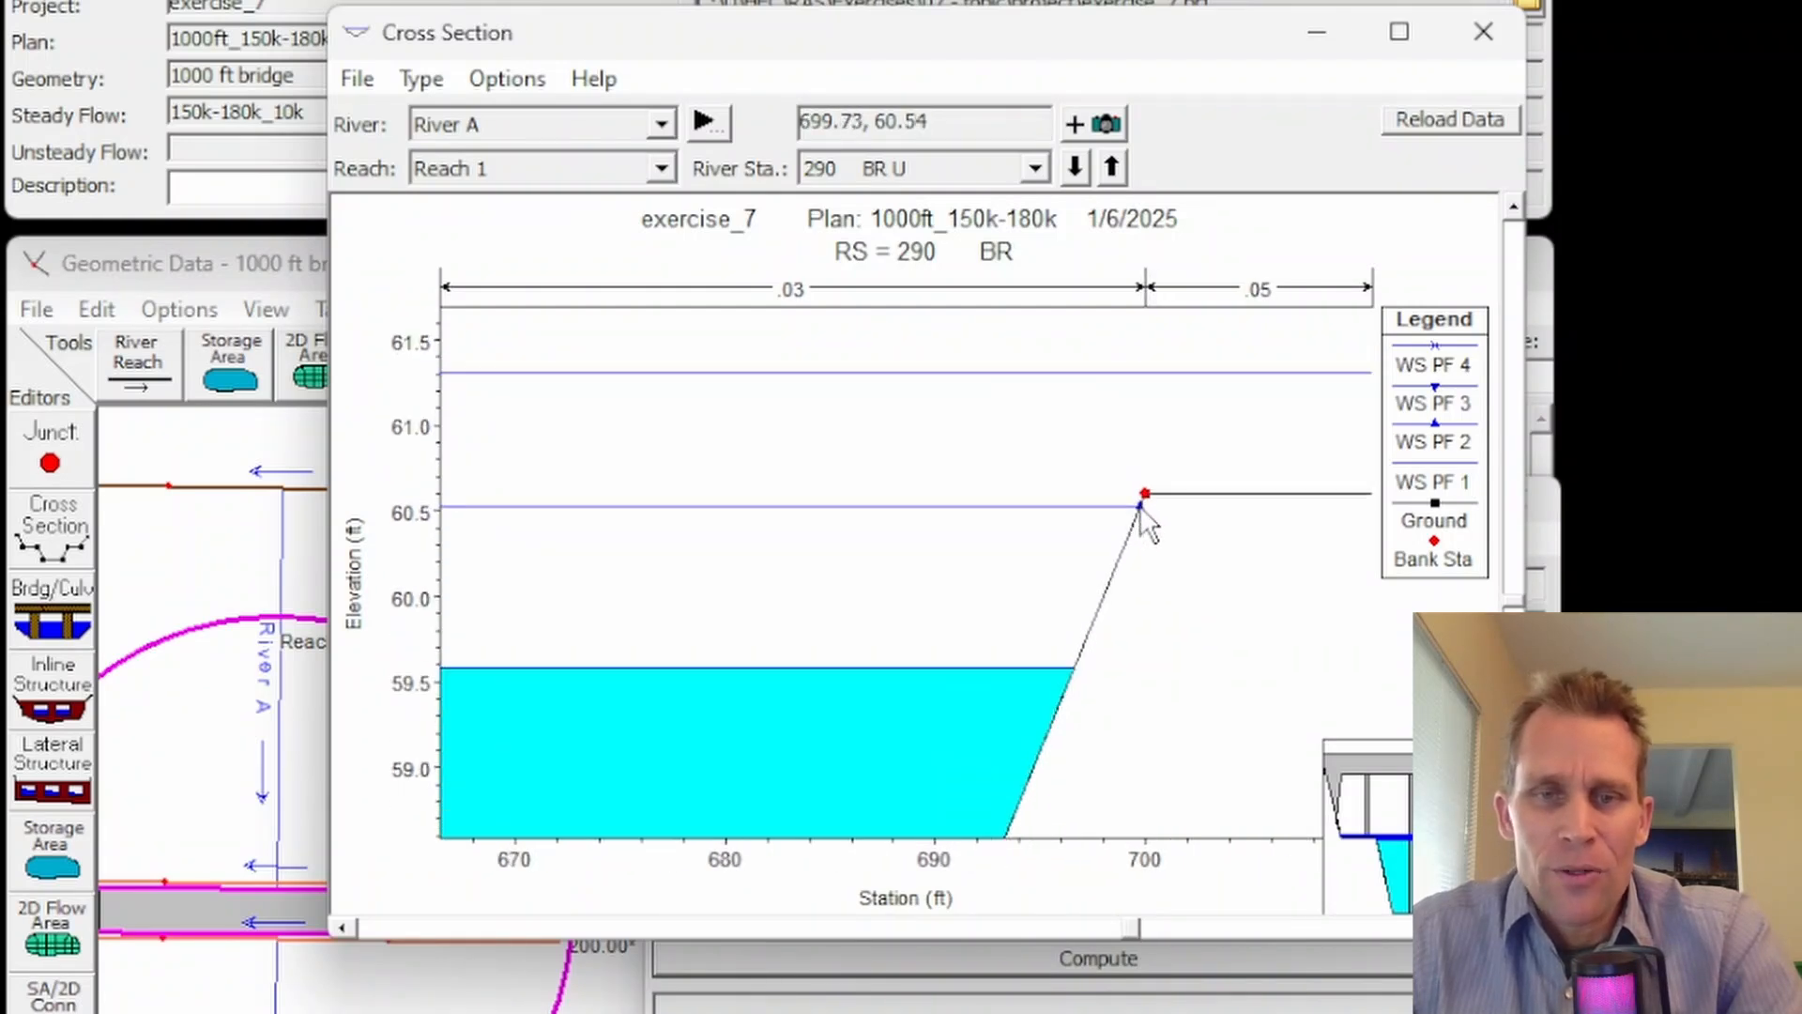
Step: Examine the whole bridge cross section with all four water surface profiles at 290 BR U and close the plot
scroll(1145, 523, "down", 1)
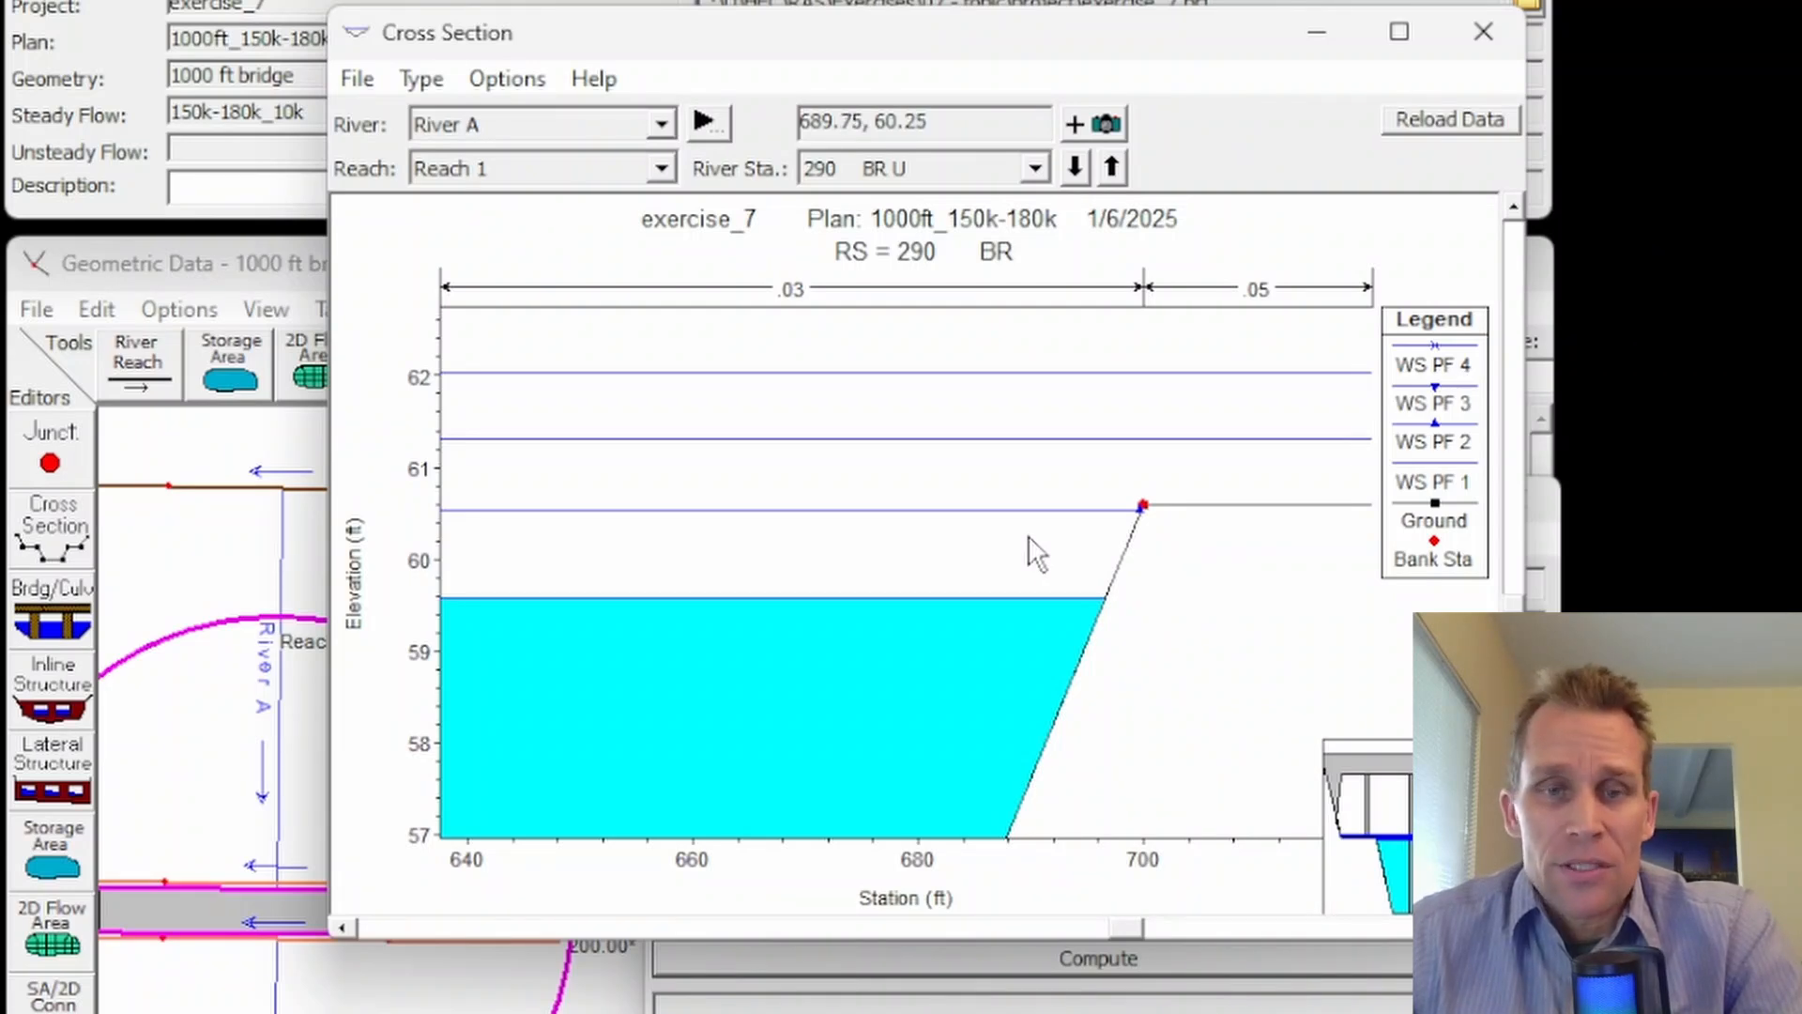
scroll(1028, 535, "down", 5)
scroll(1032, 554, "down", 2)
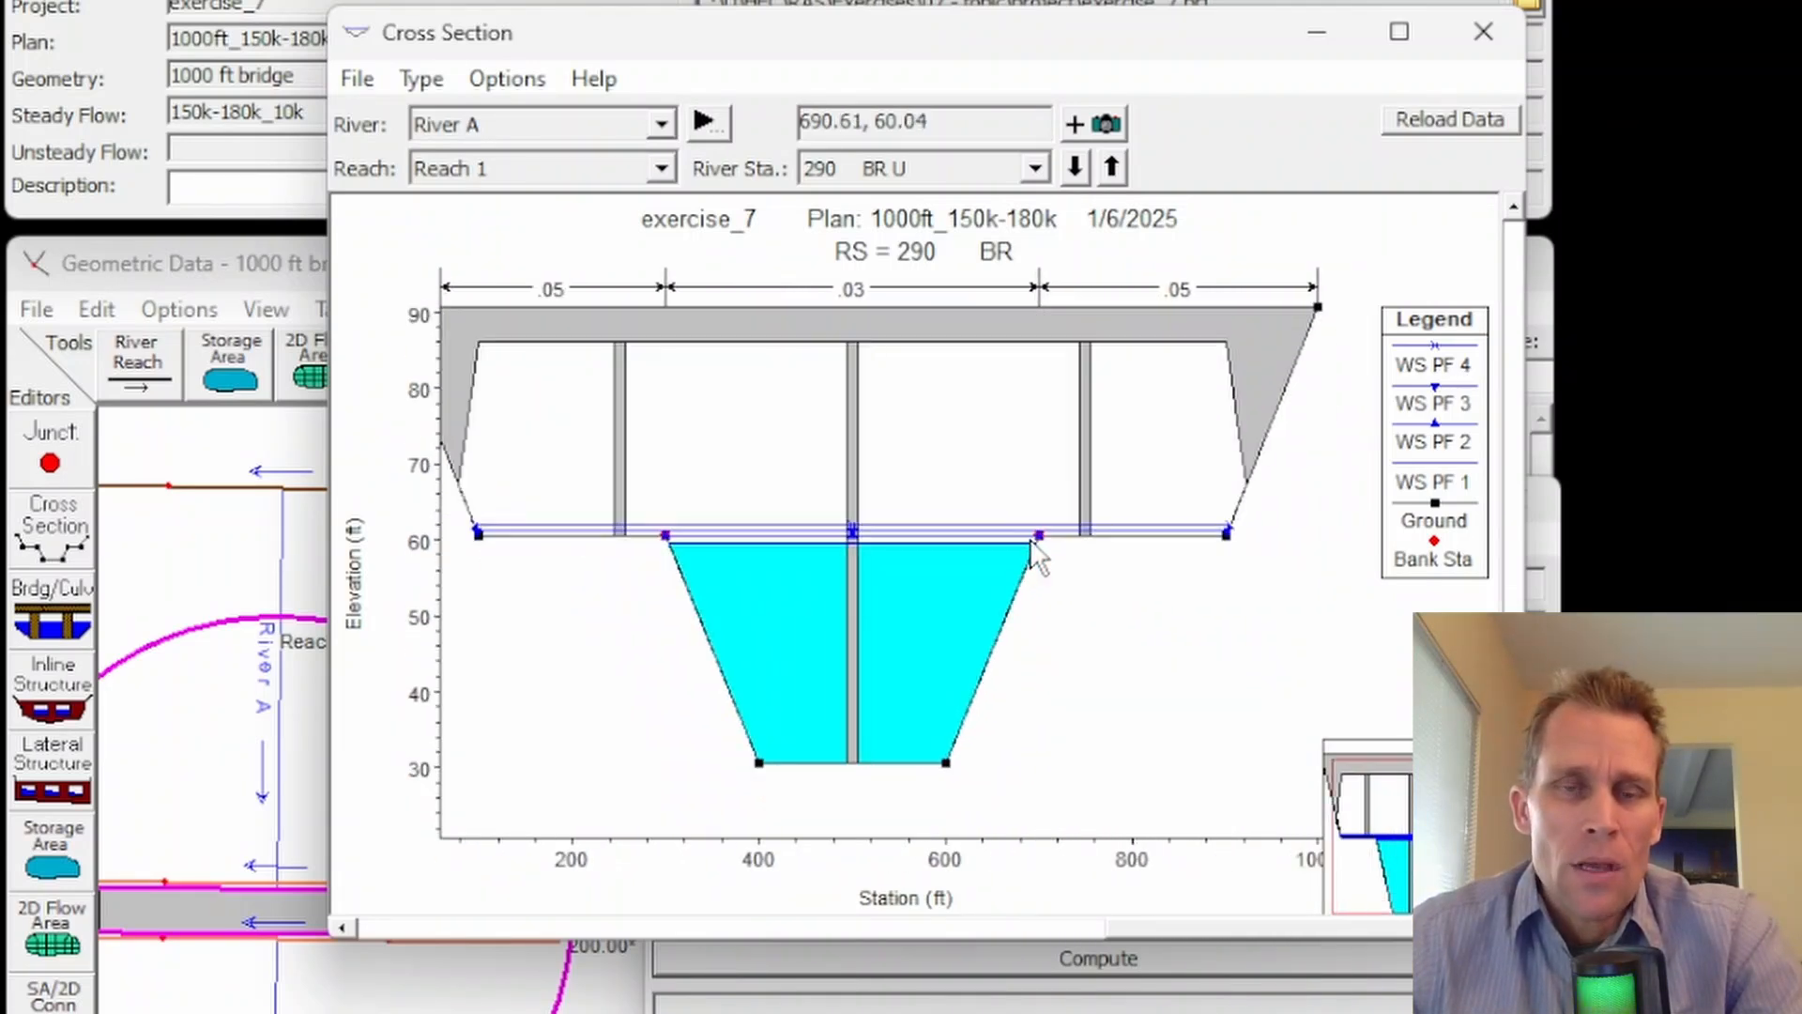
left_click_drag(1126, 644, 1171, 644)
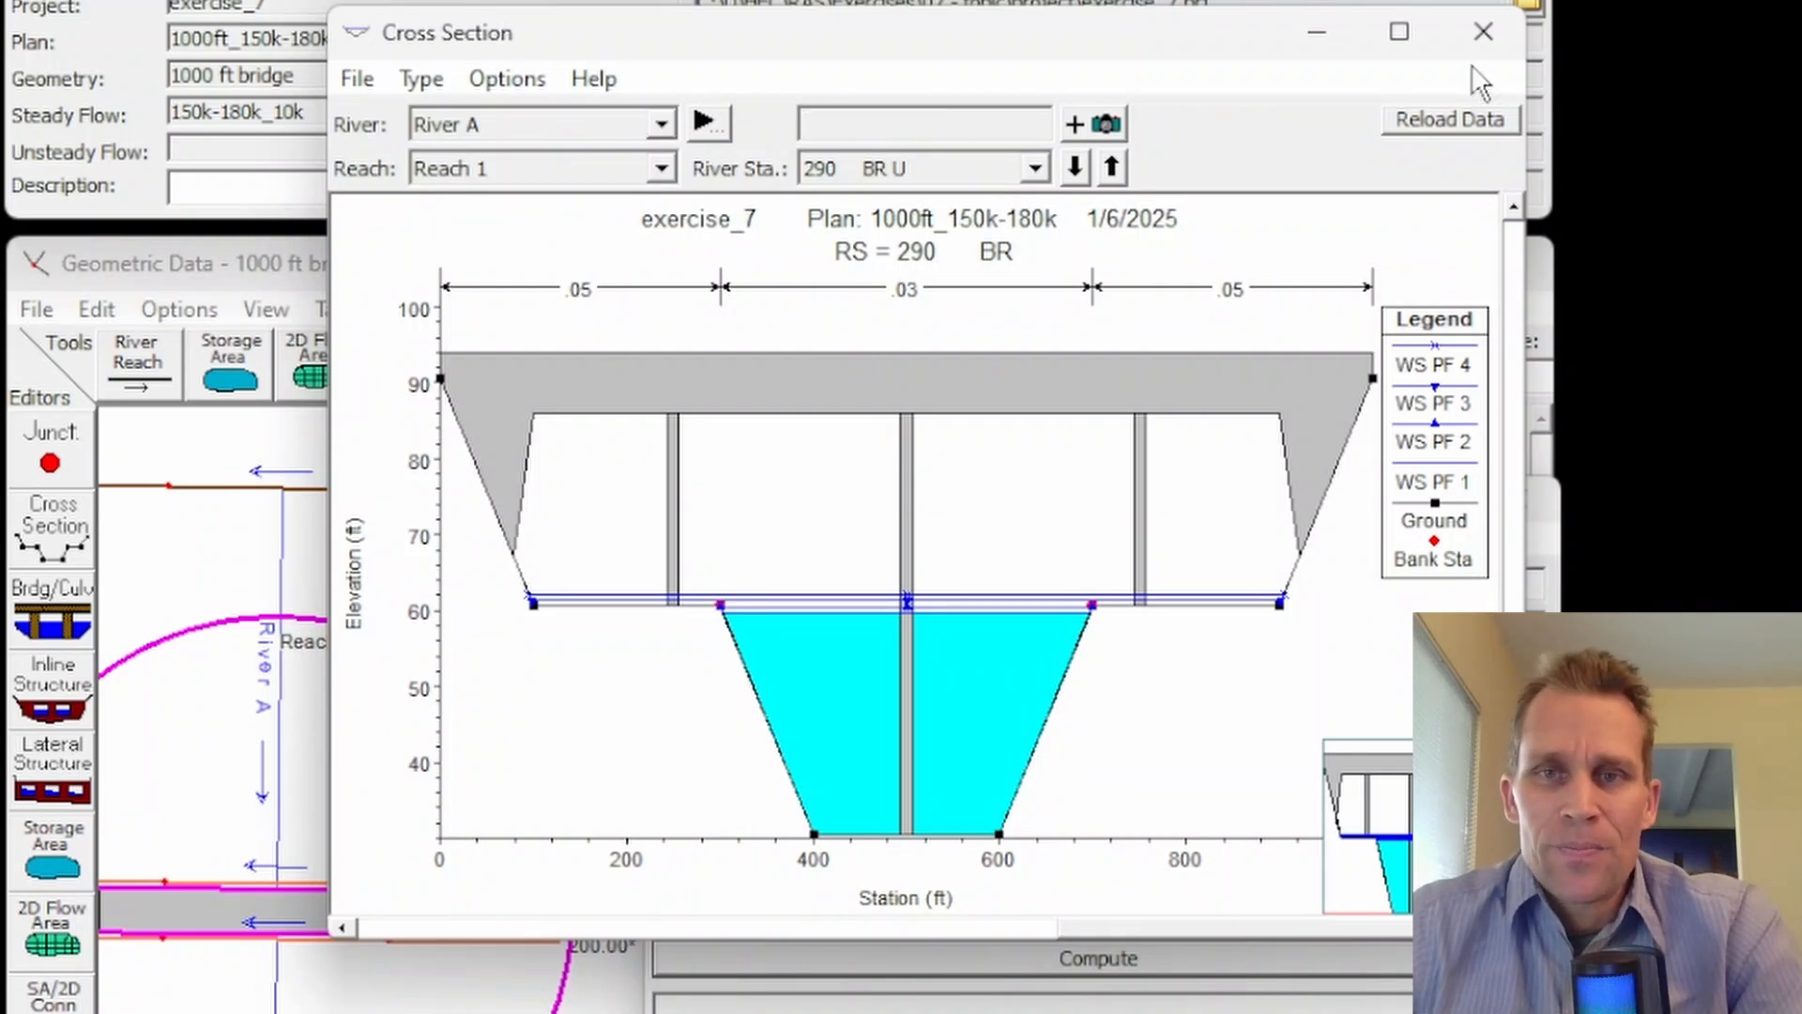
left_click(1485, 37)
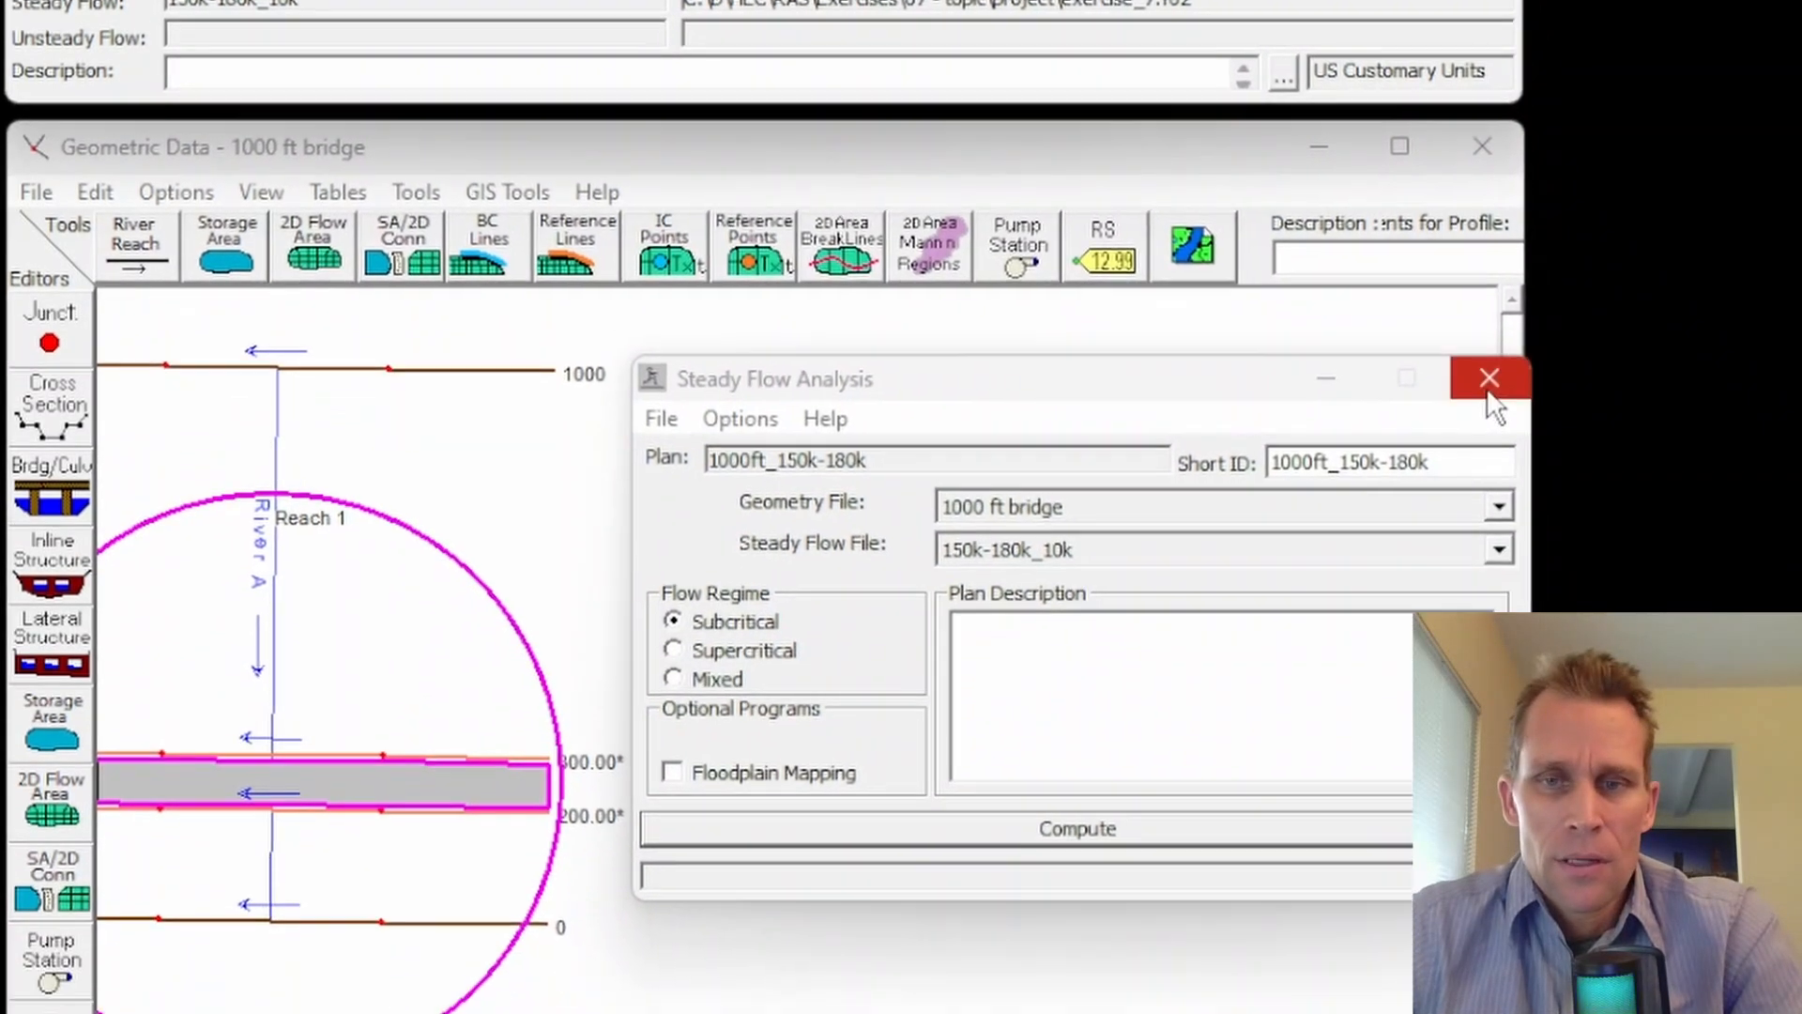
Step: Save the 1000 ft bridge geometry under the new title 1500 ft bridge
left_click(1488, 392)
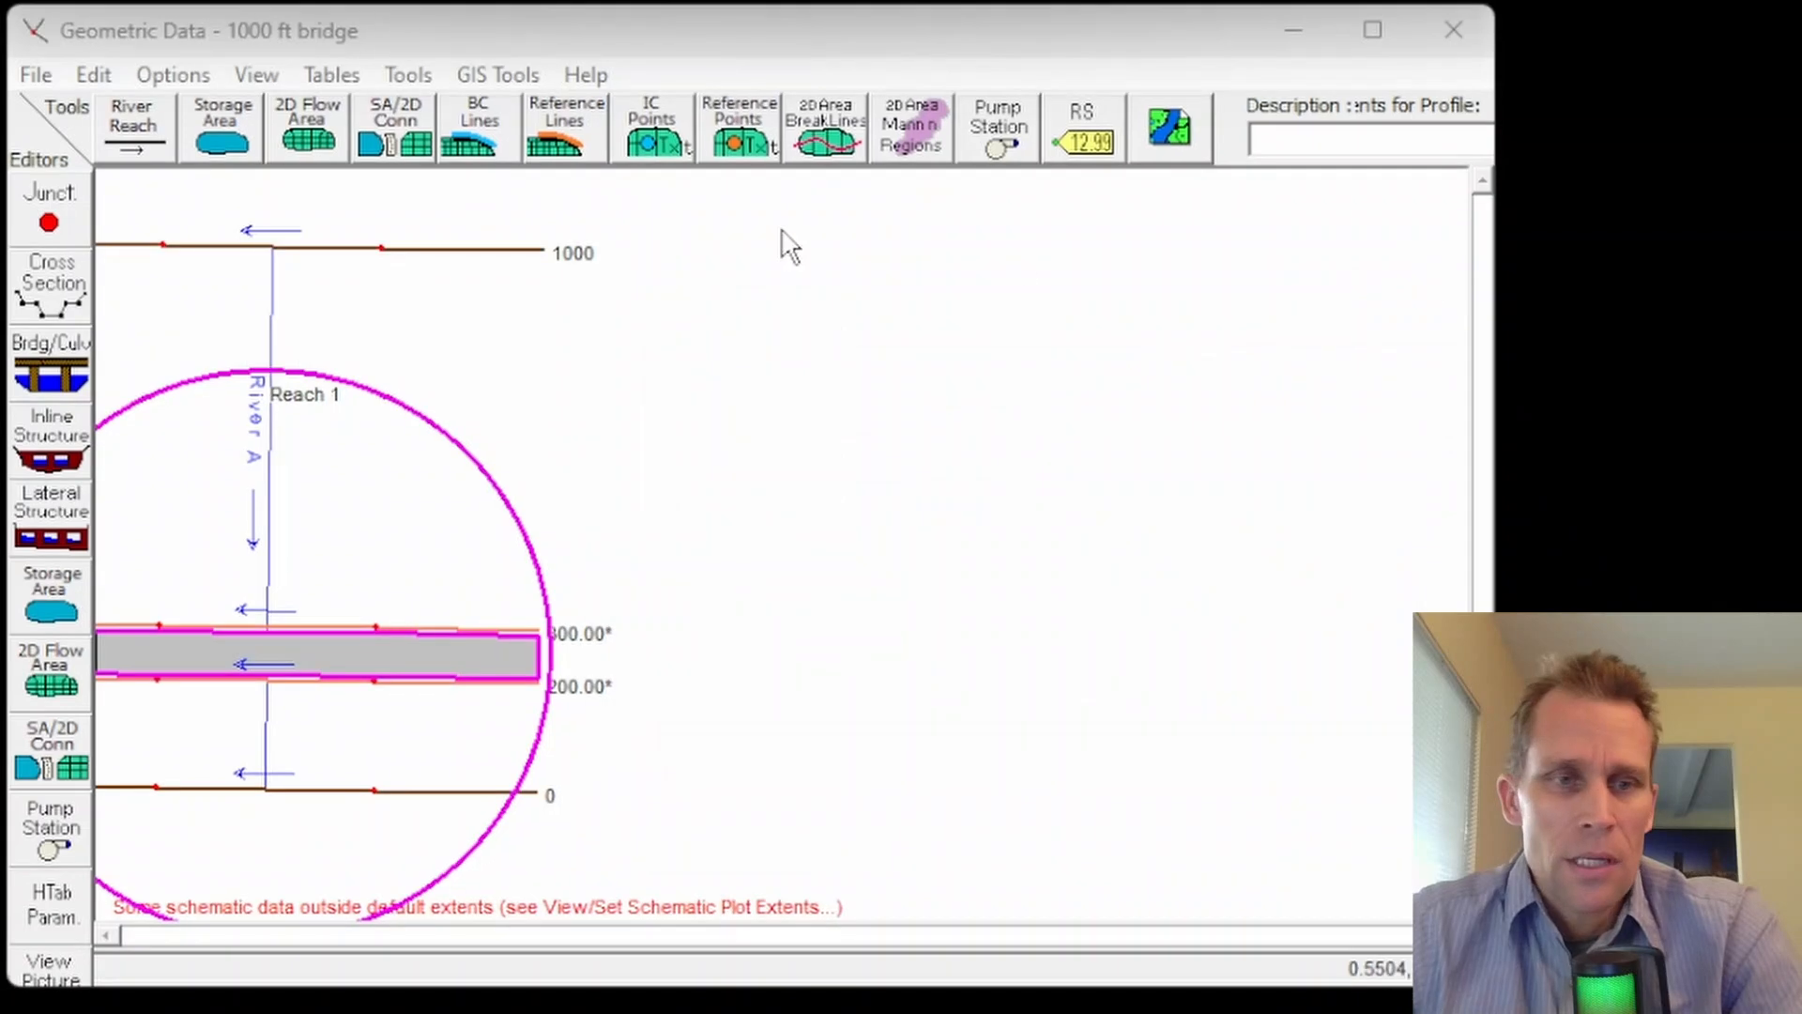
left_click(177, 32)
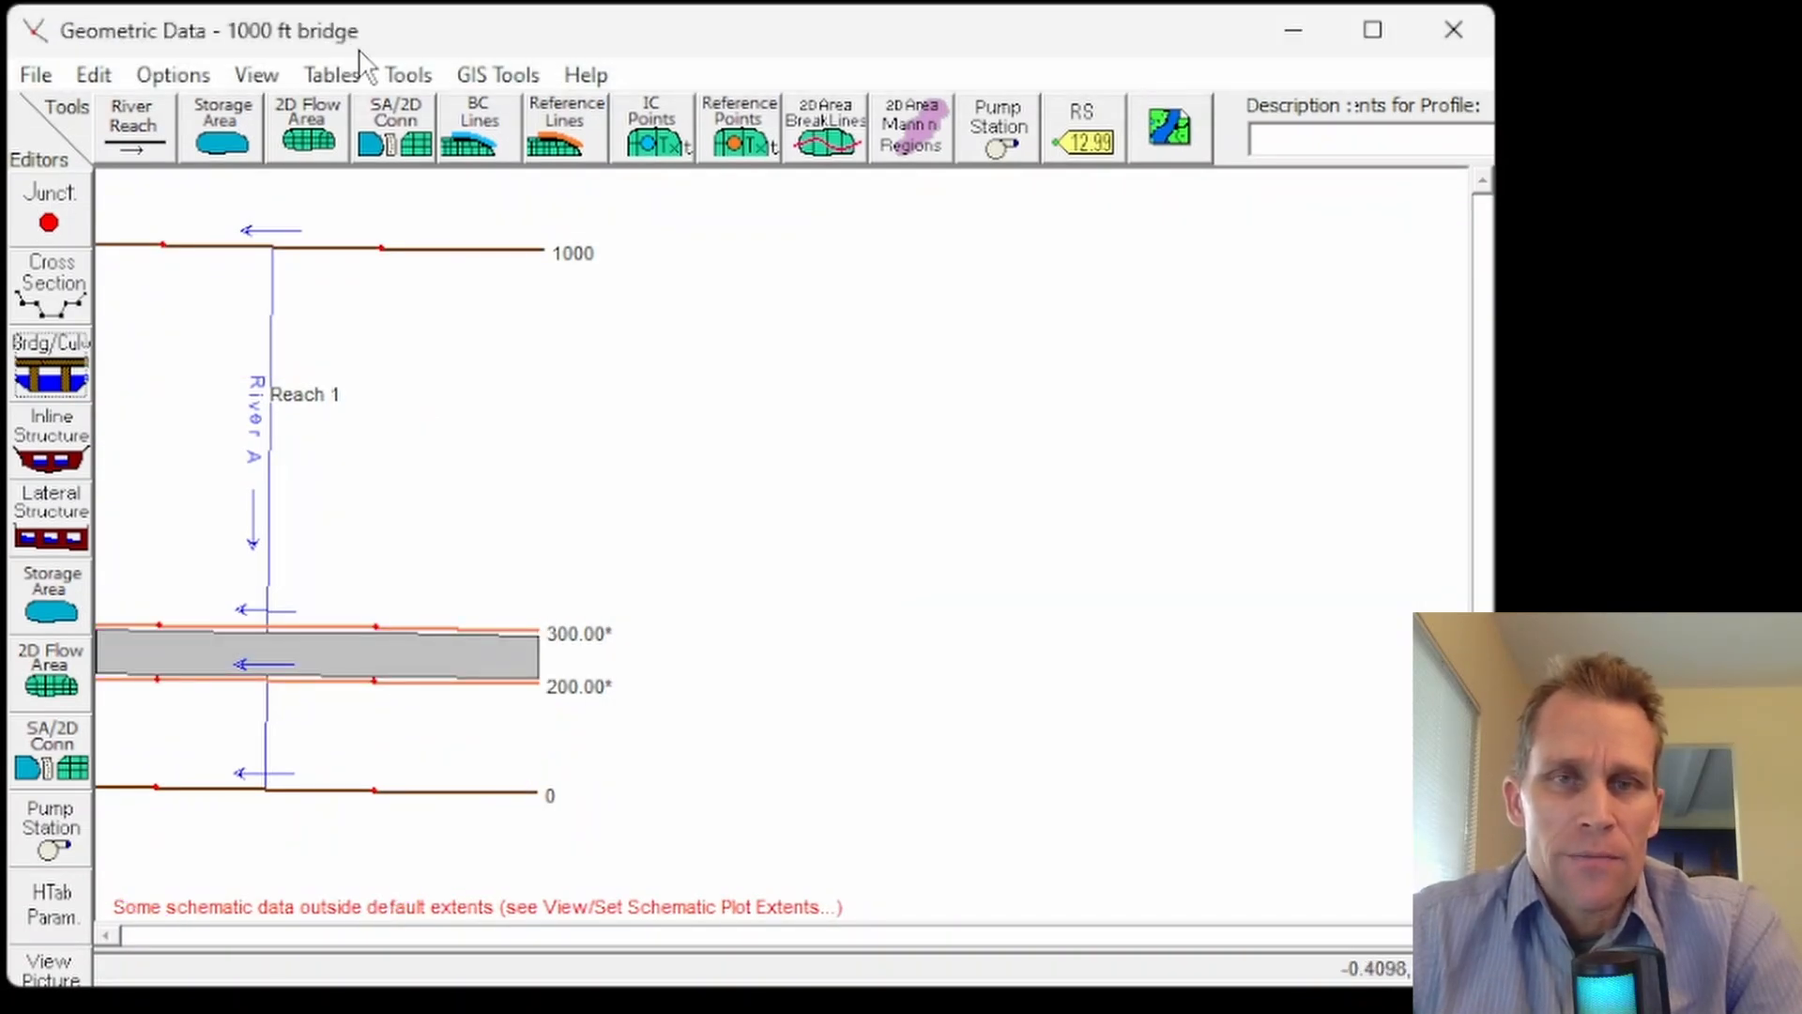
left_click(35, 74)
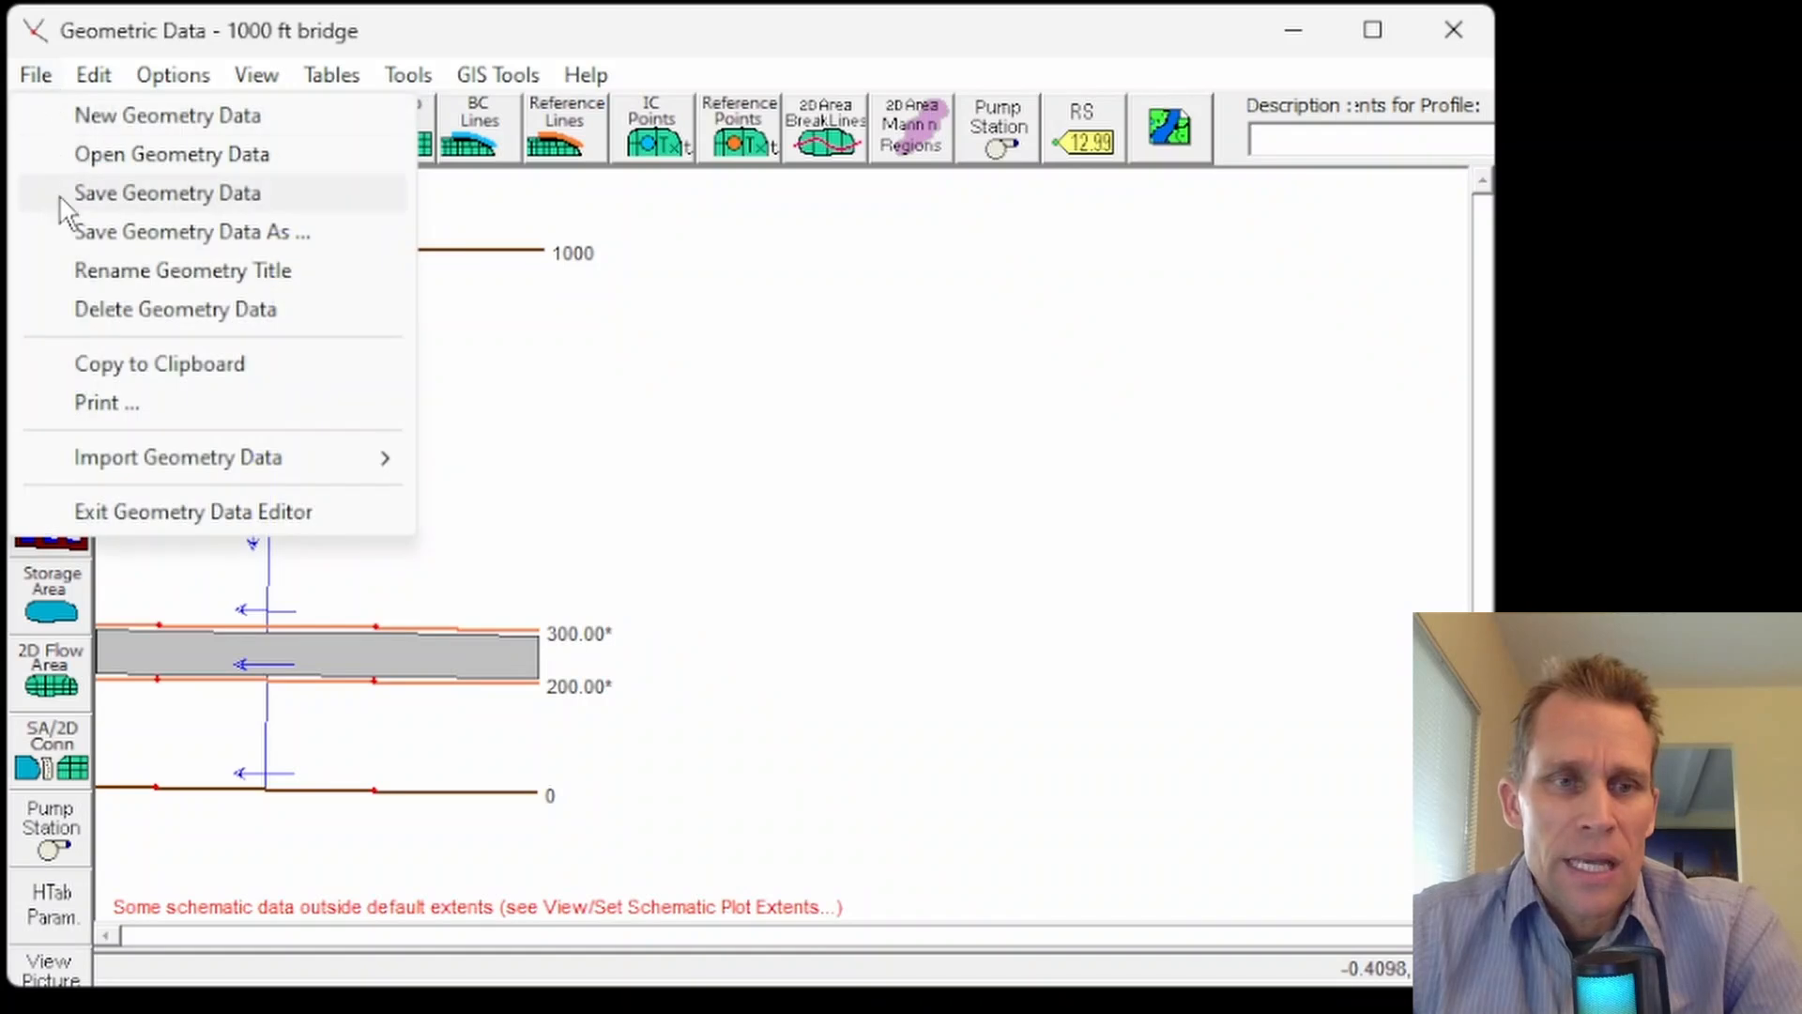
left_click(155, 235)
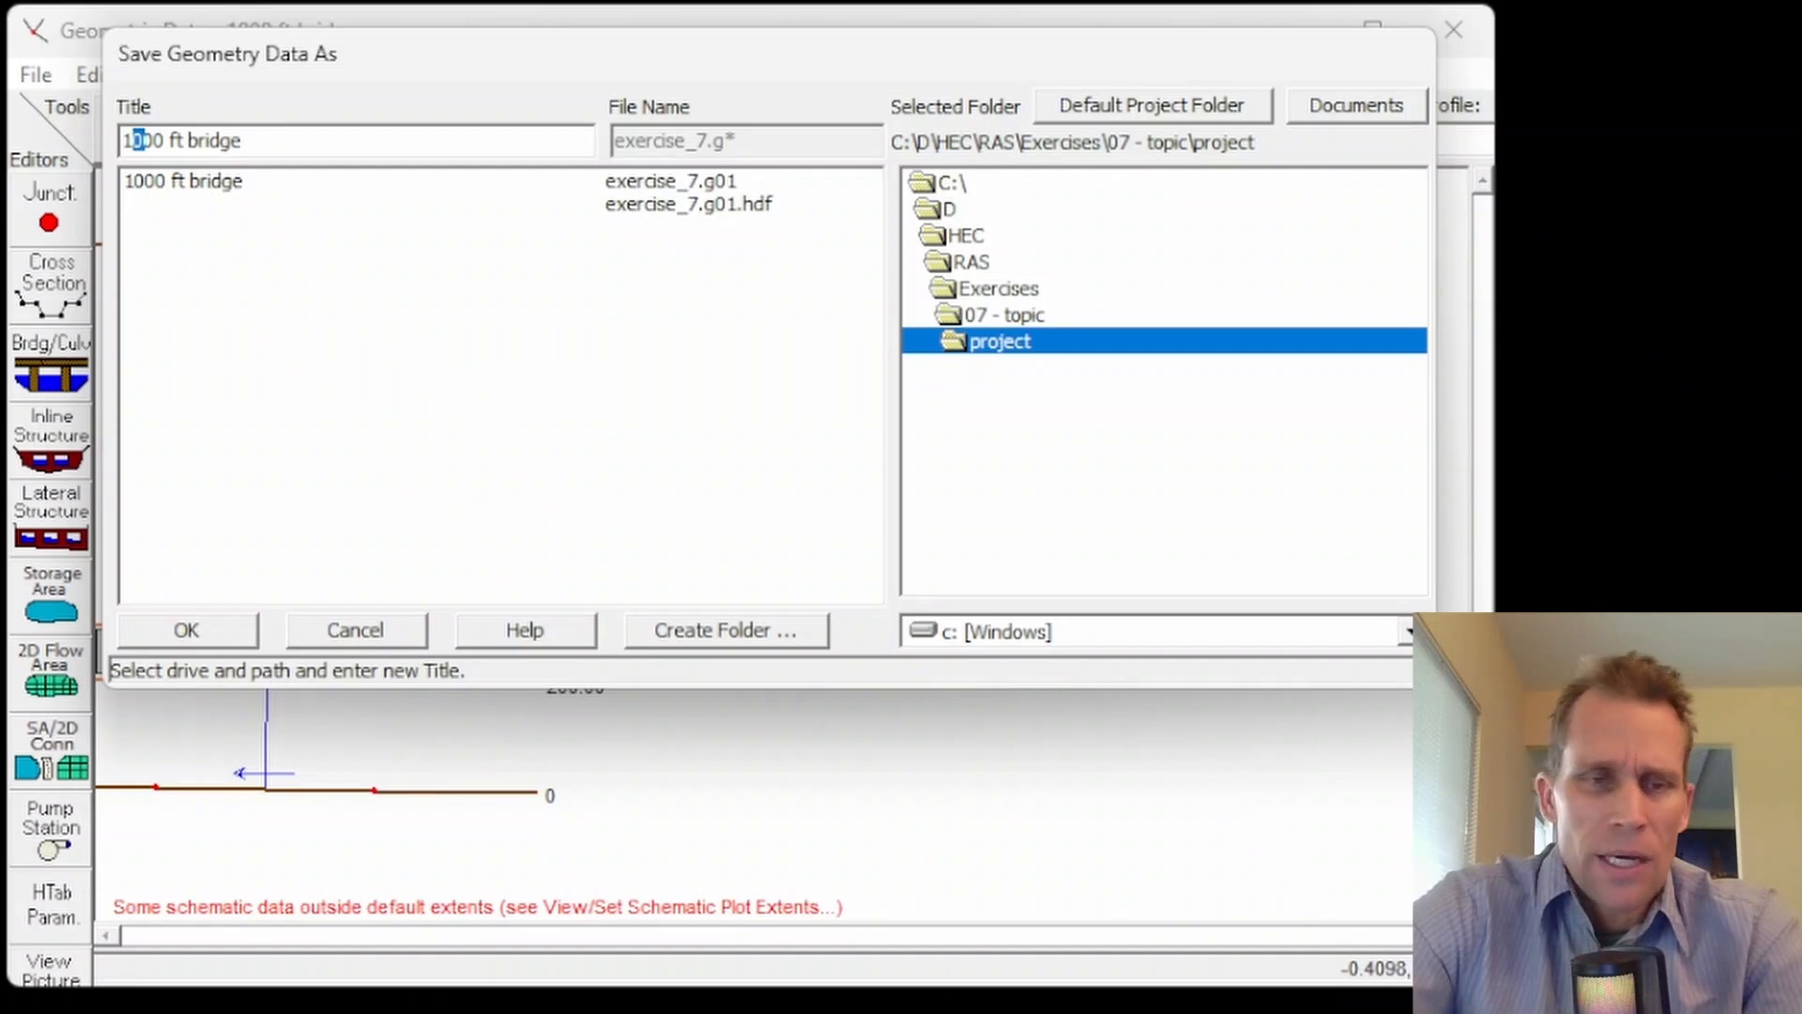
type("5")
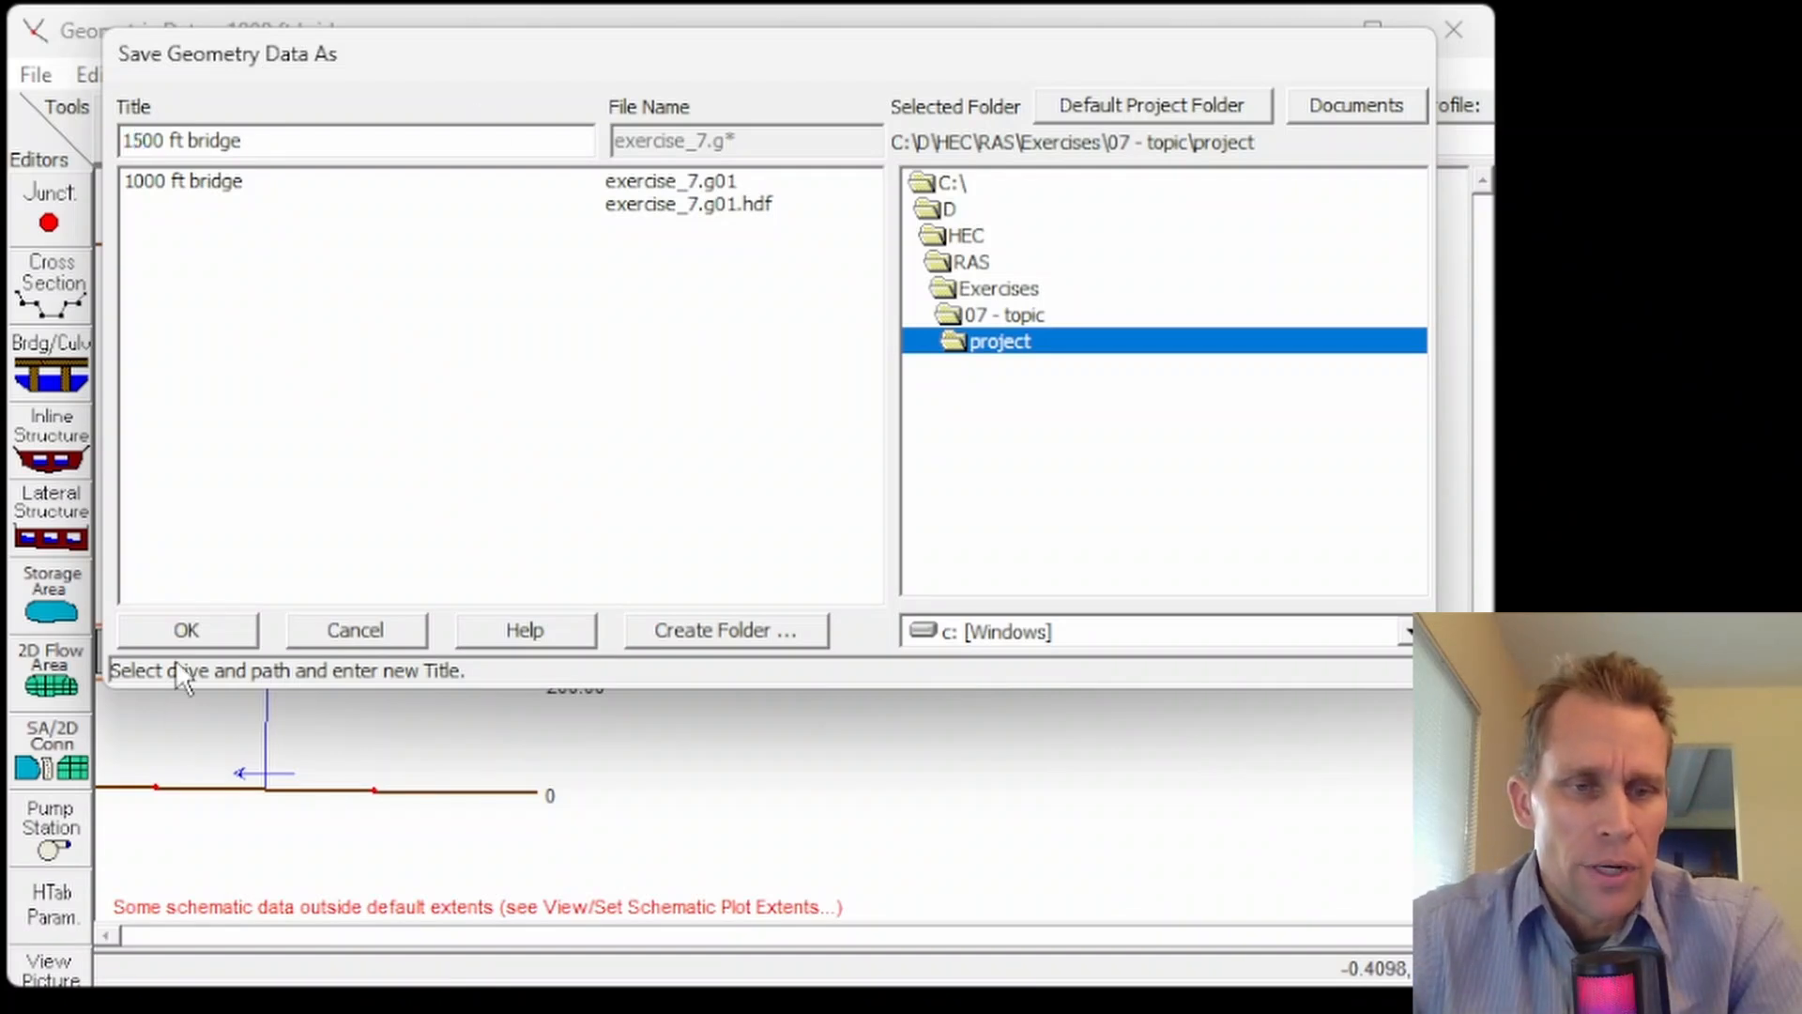
left_click(195, 627)
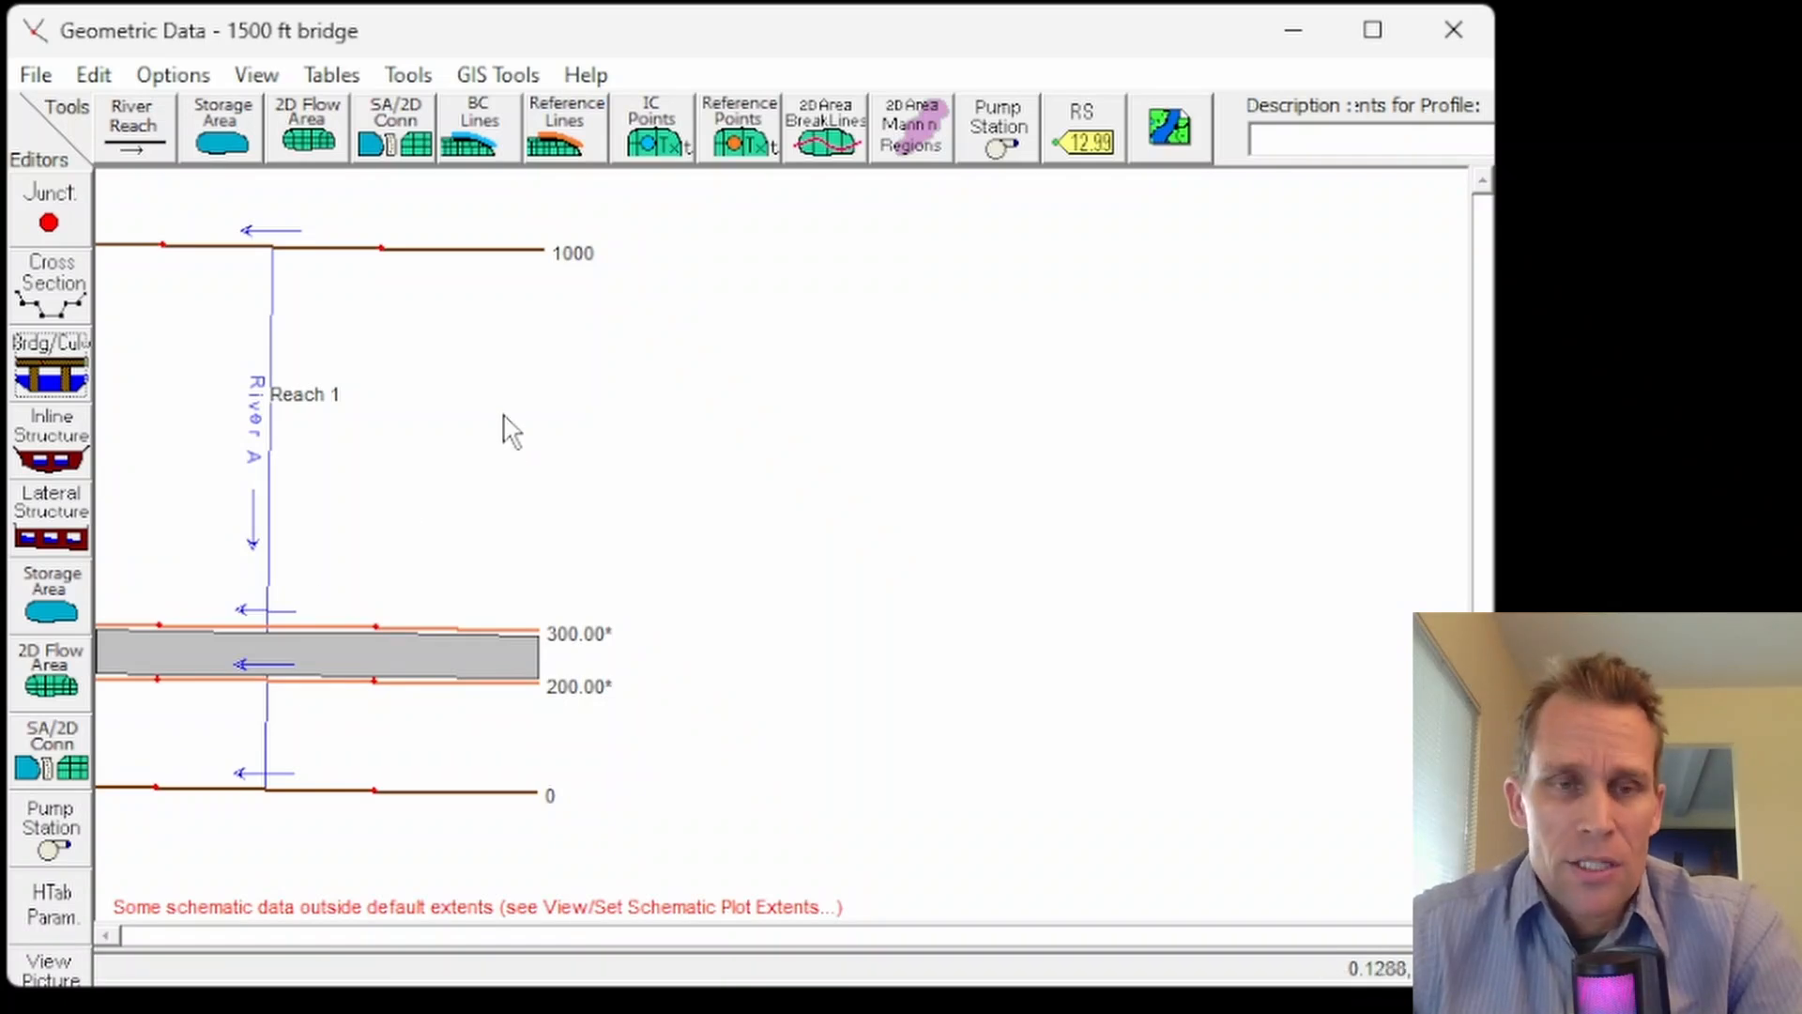
Step: Open the cross section at river station 1000 and add a constant of 500 ft to its stations
left_click(56, 298)
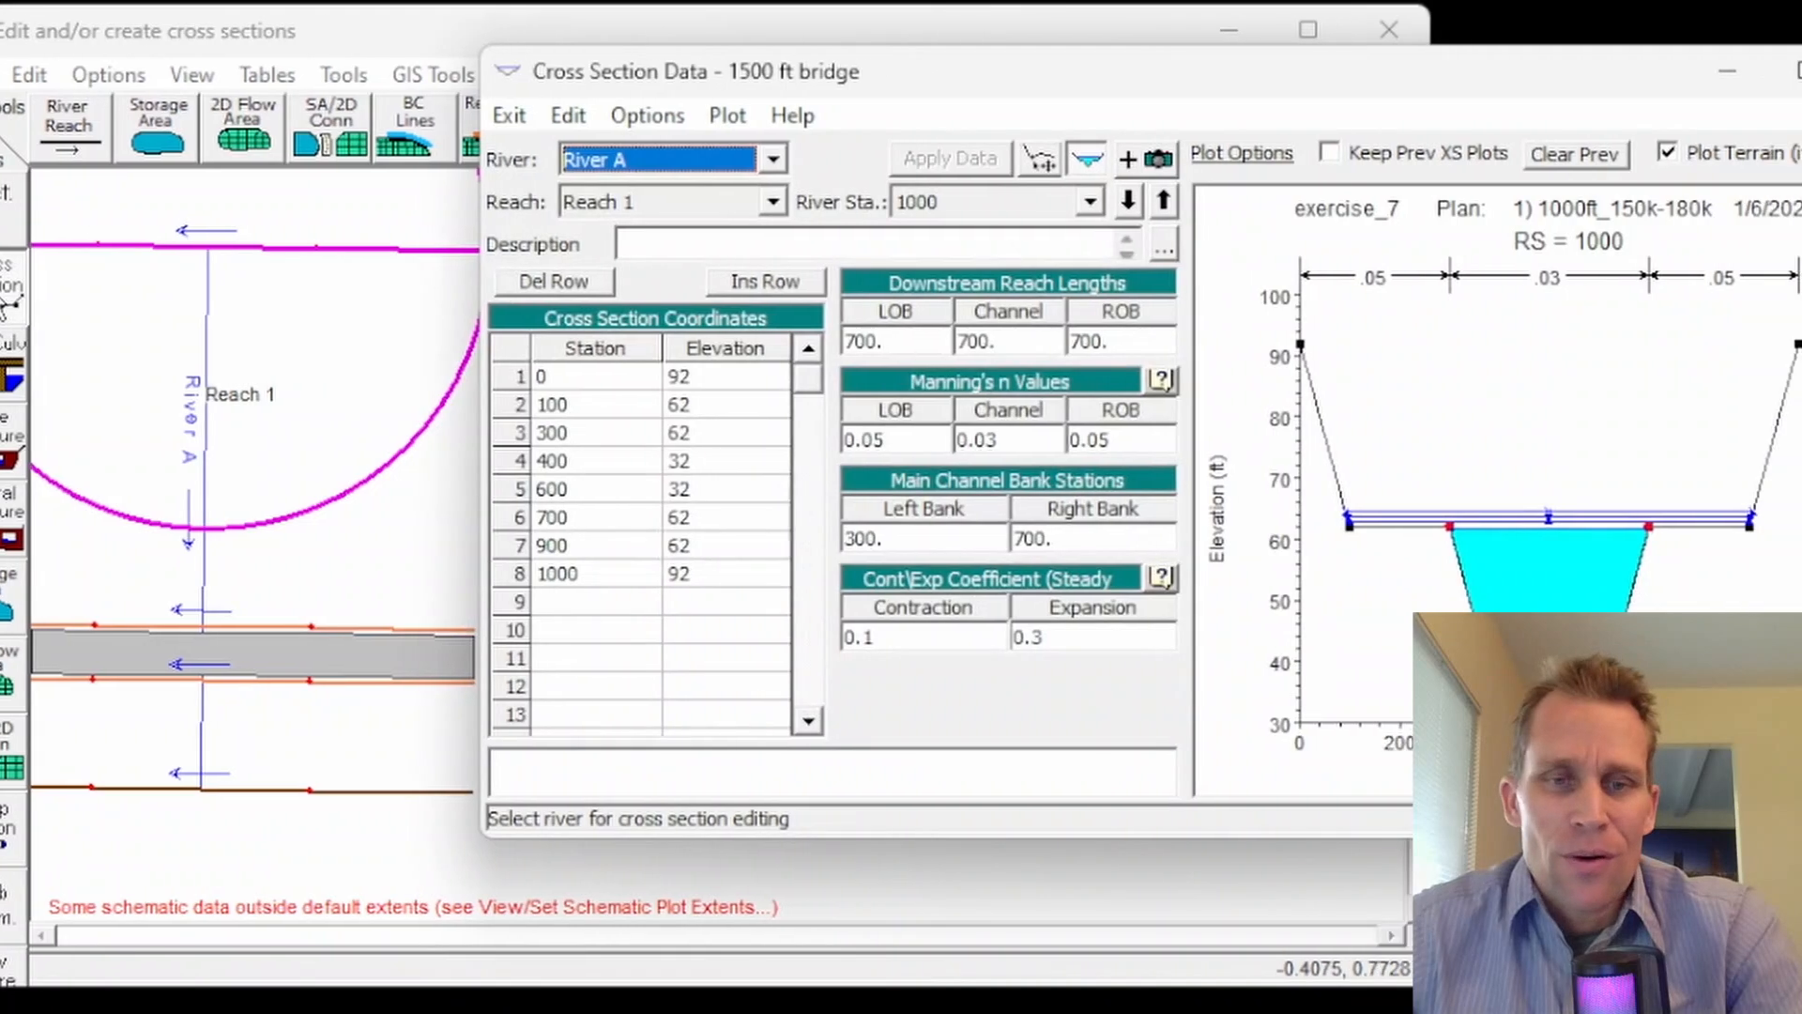
left_click_drag(444, 492, 478, 578)
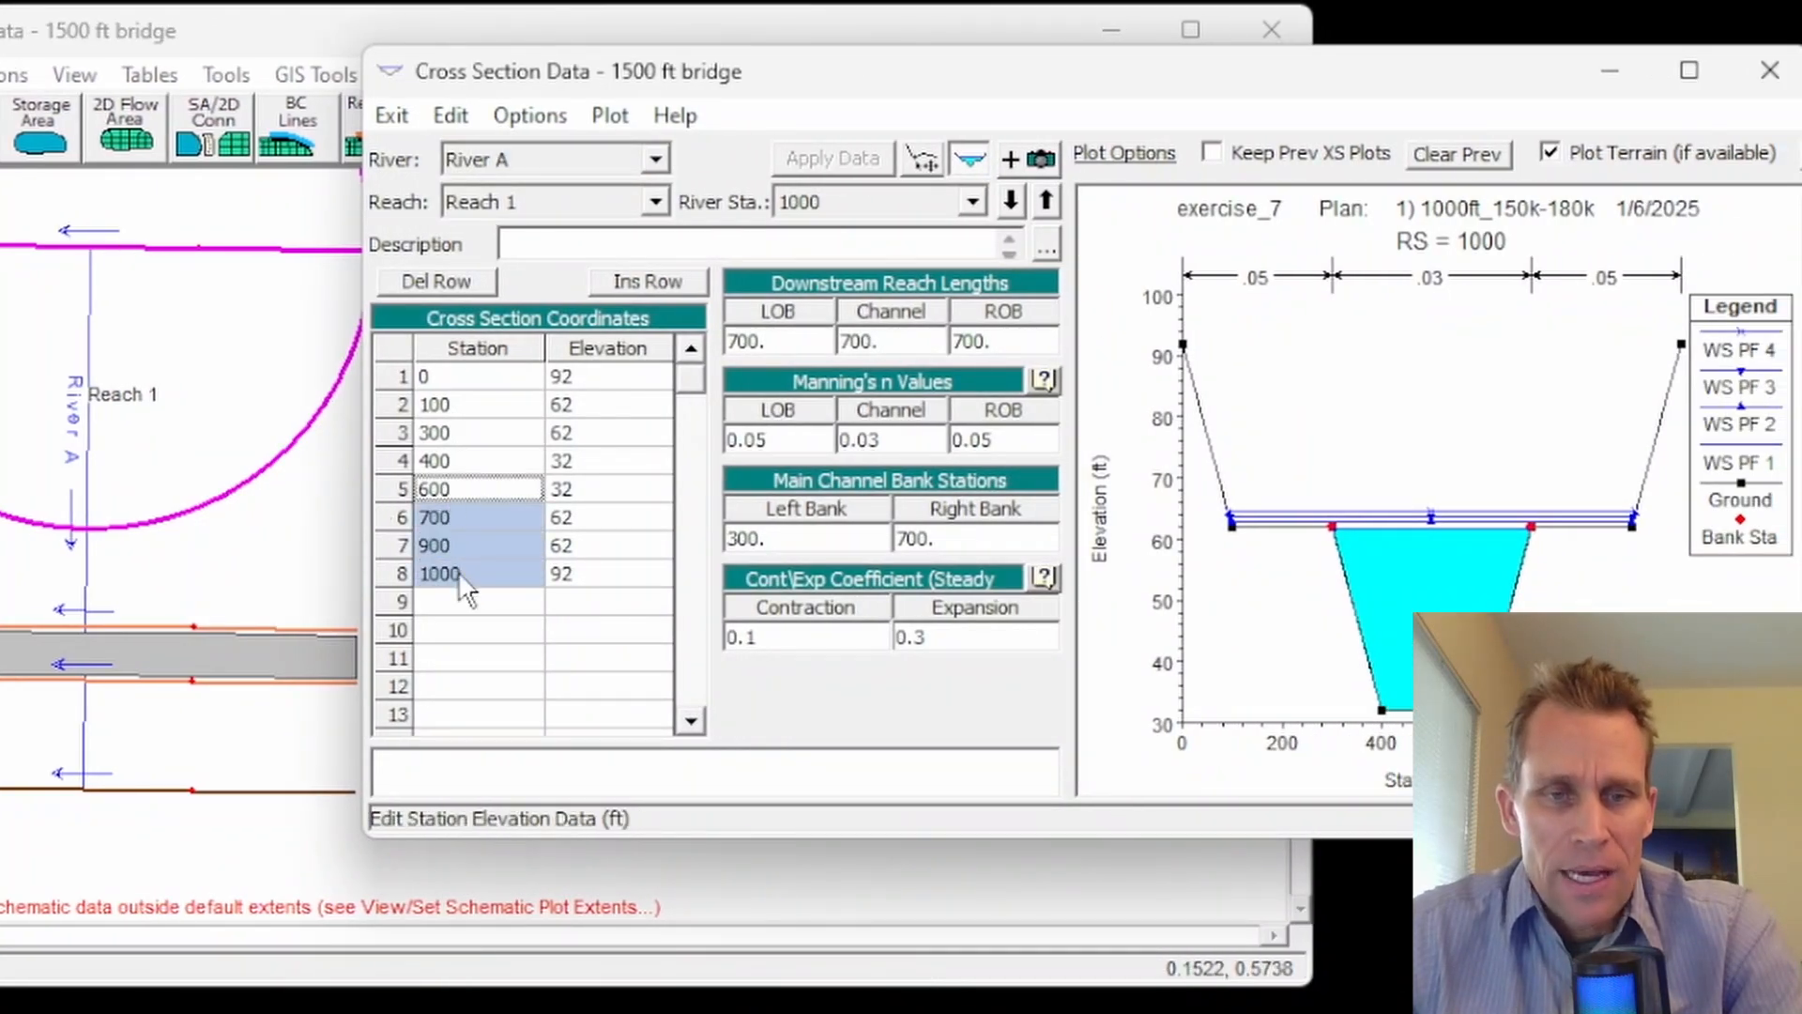
left_click(528, 115)
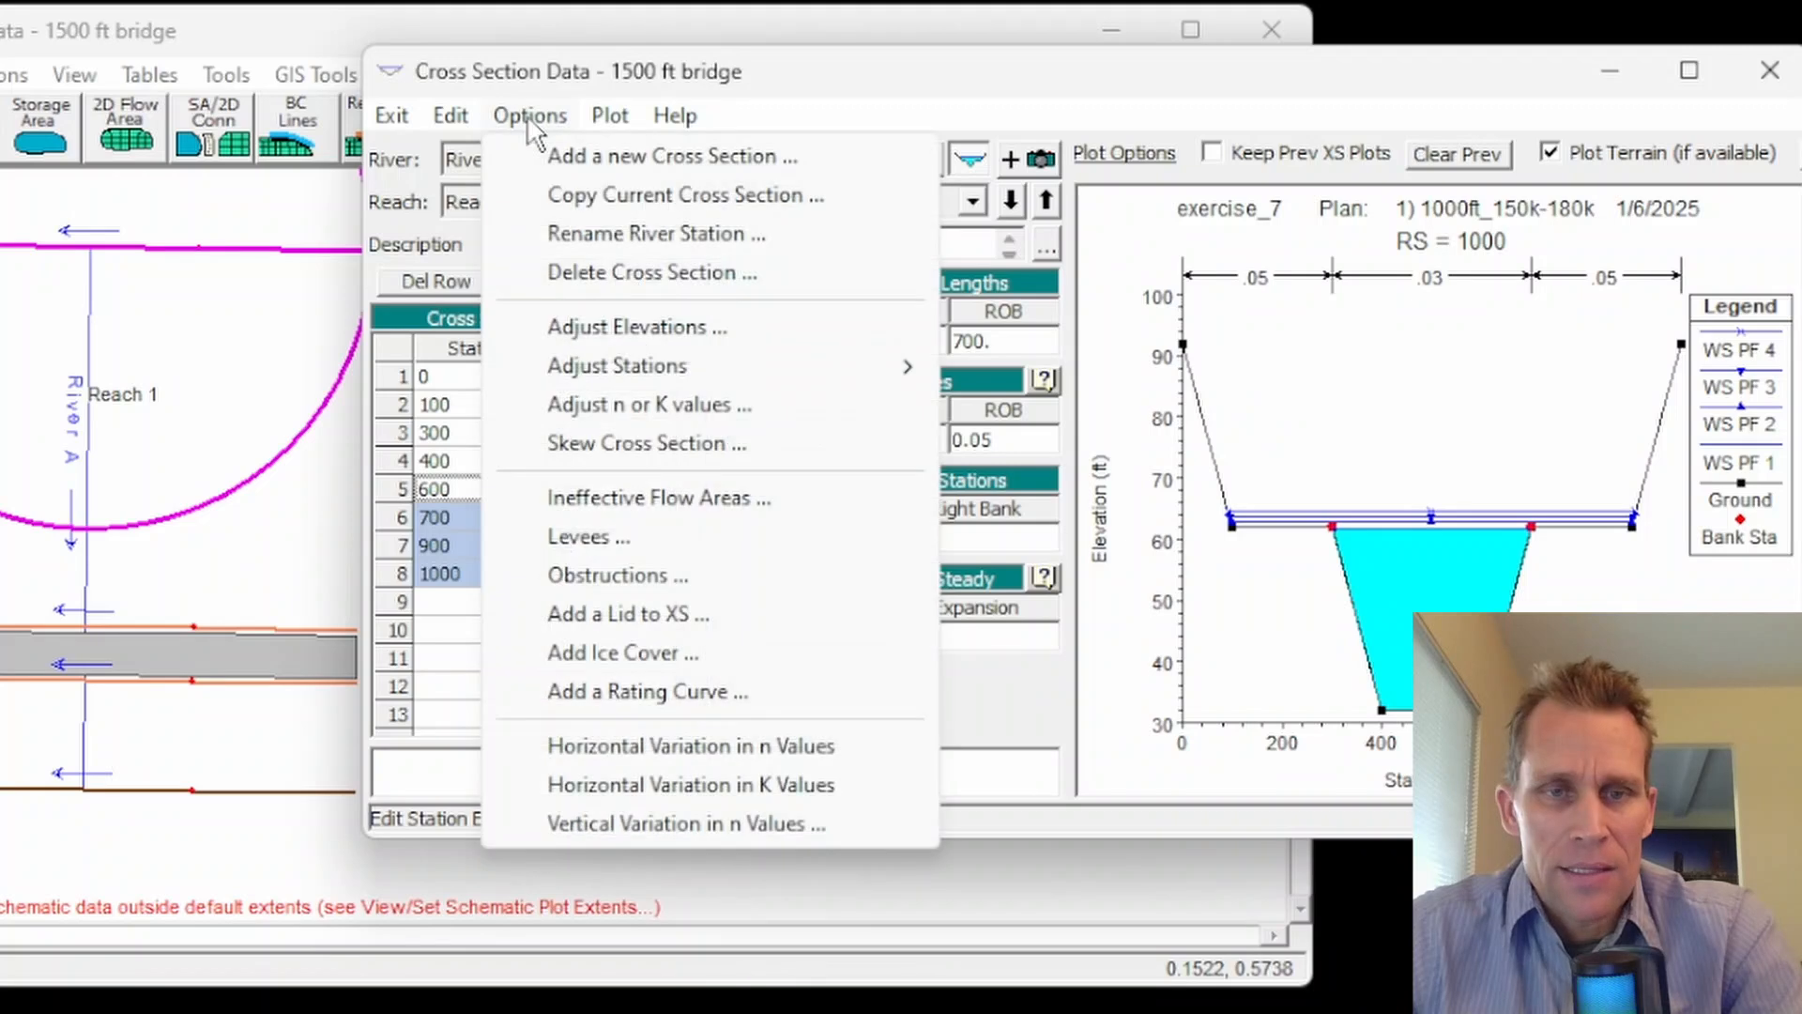
mouse_move(636, 365)
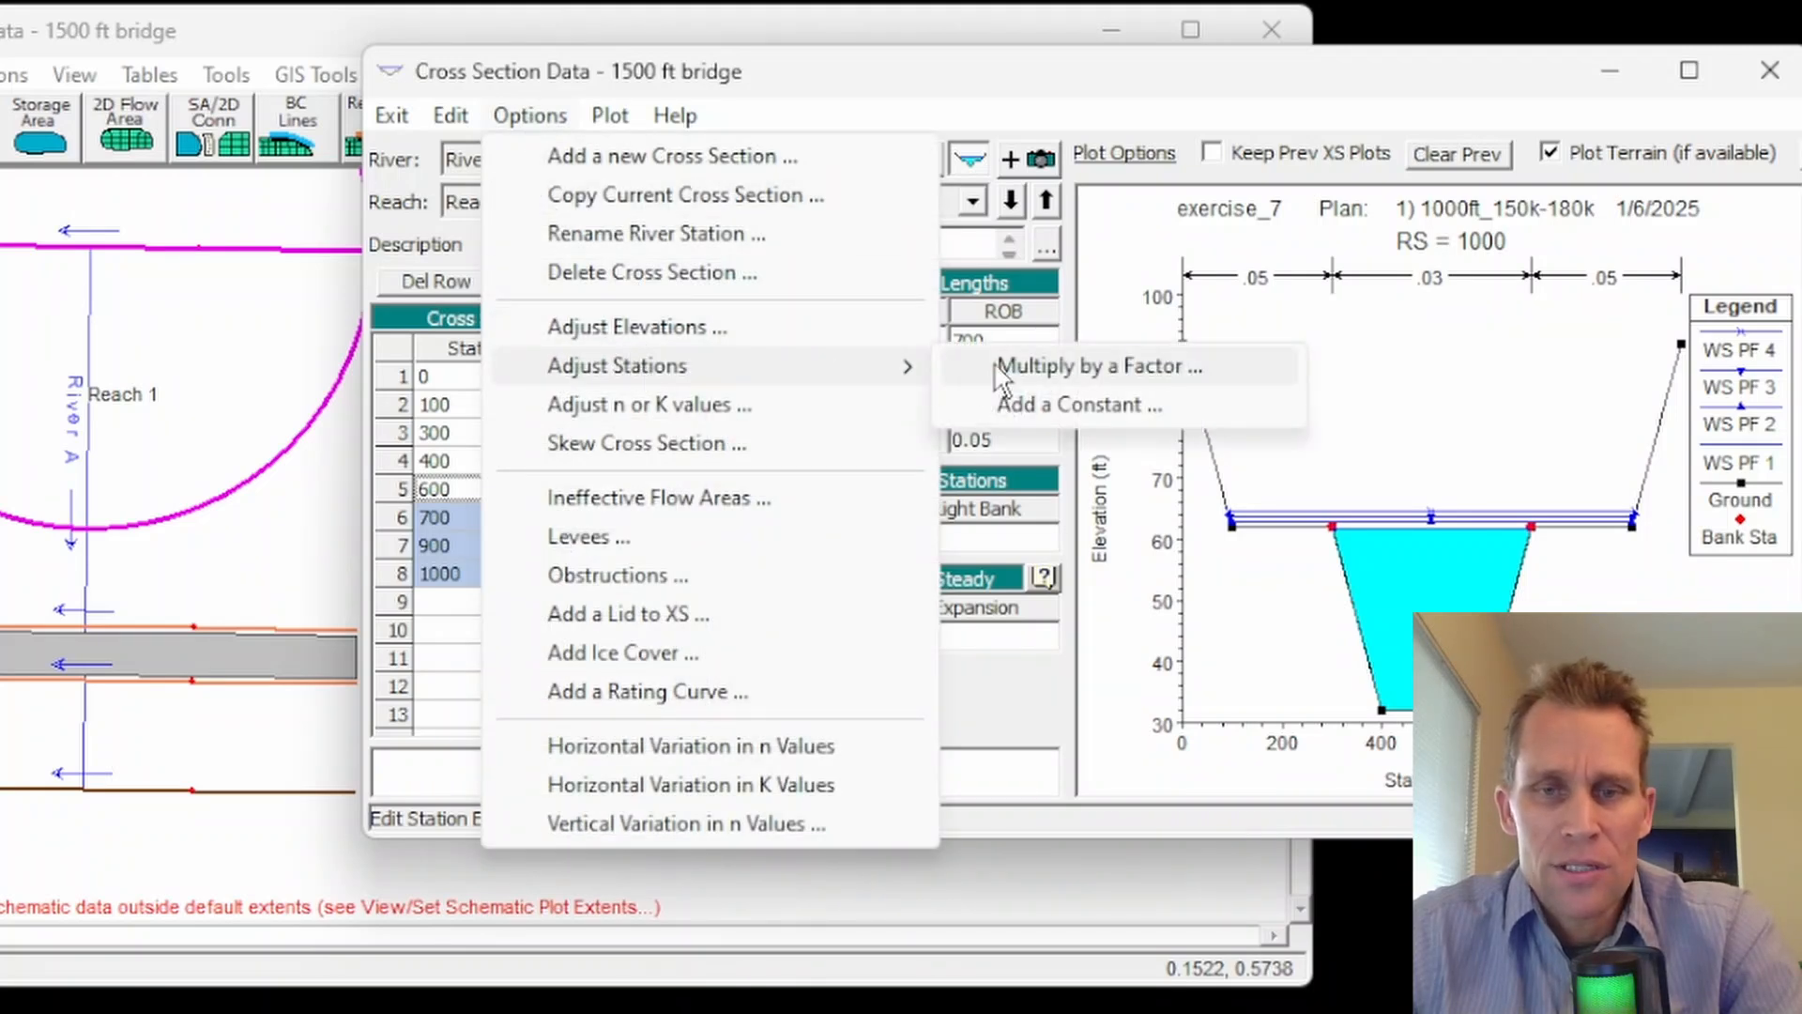
left_click(1045, 408)
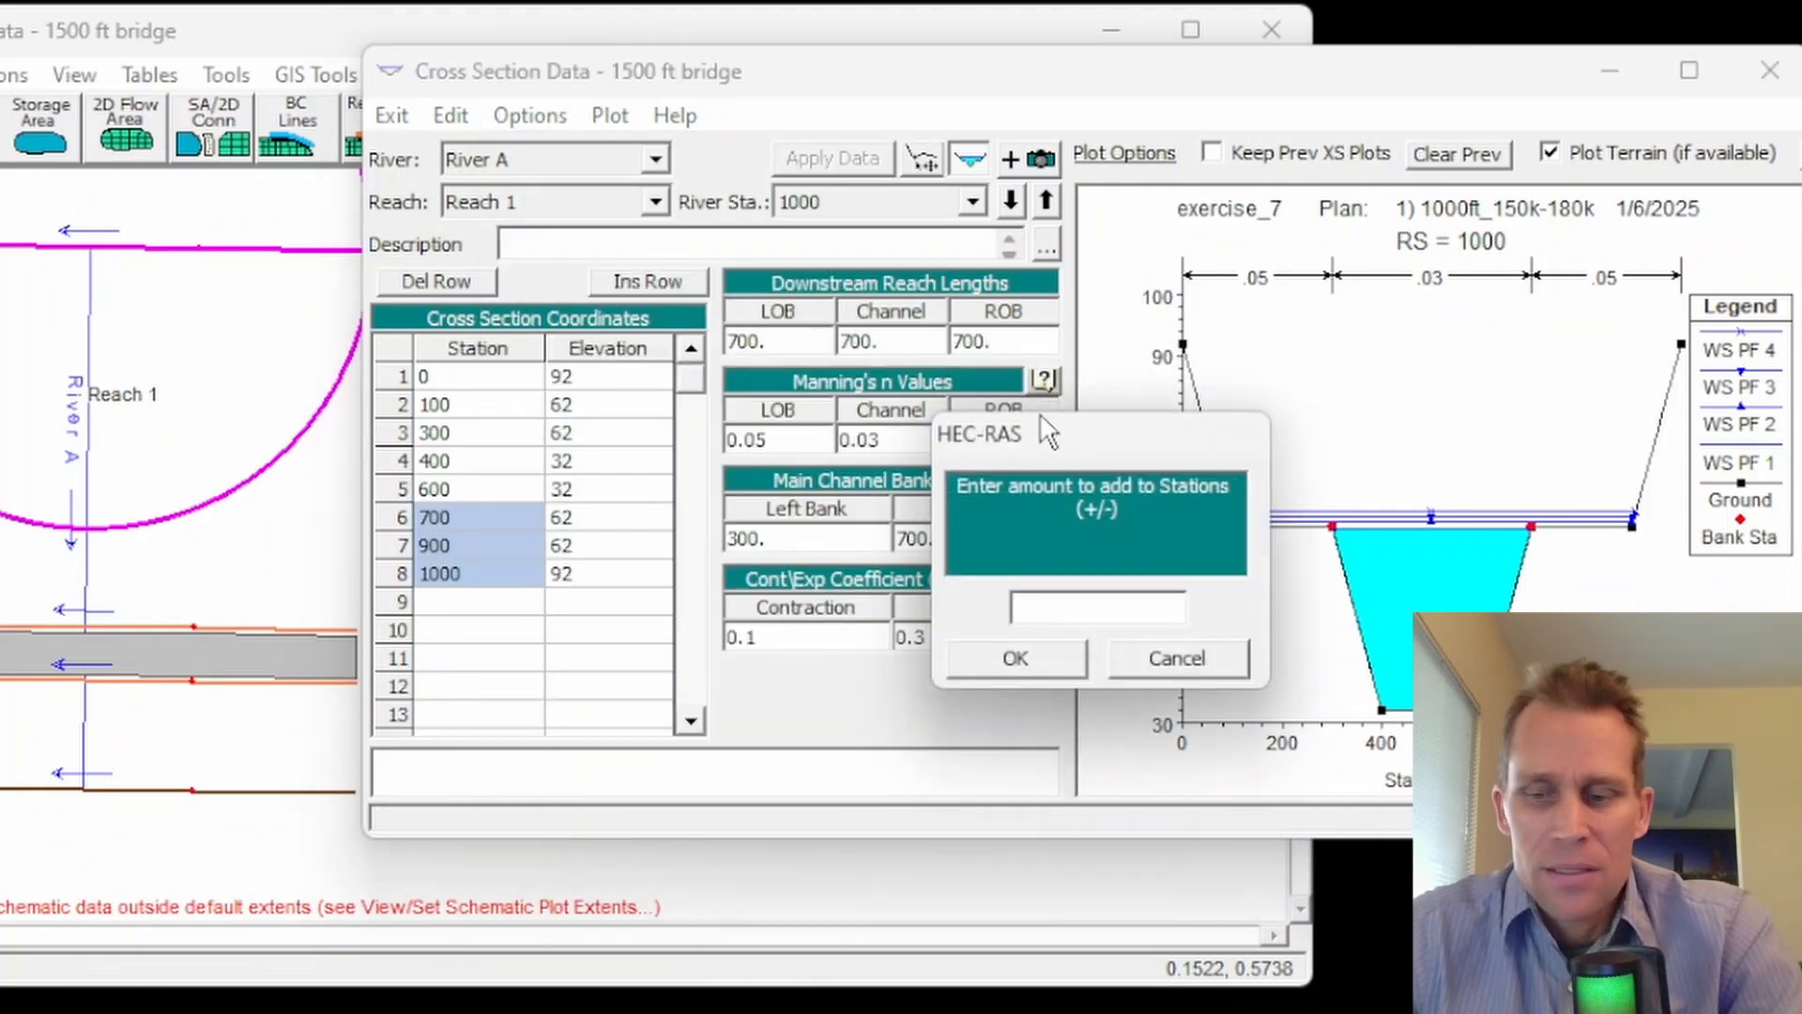
type("500")
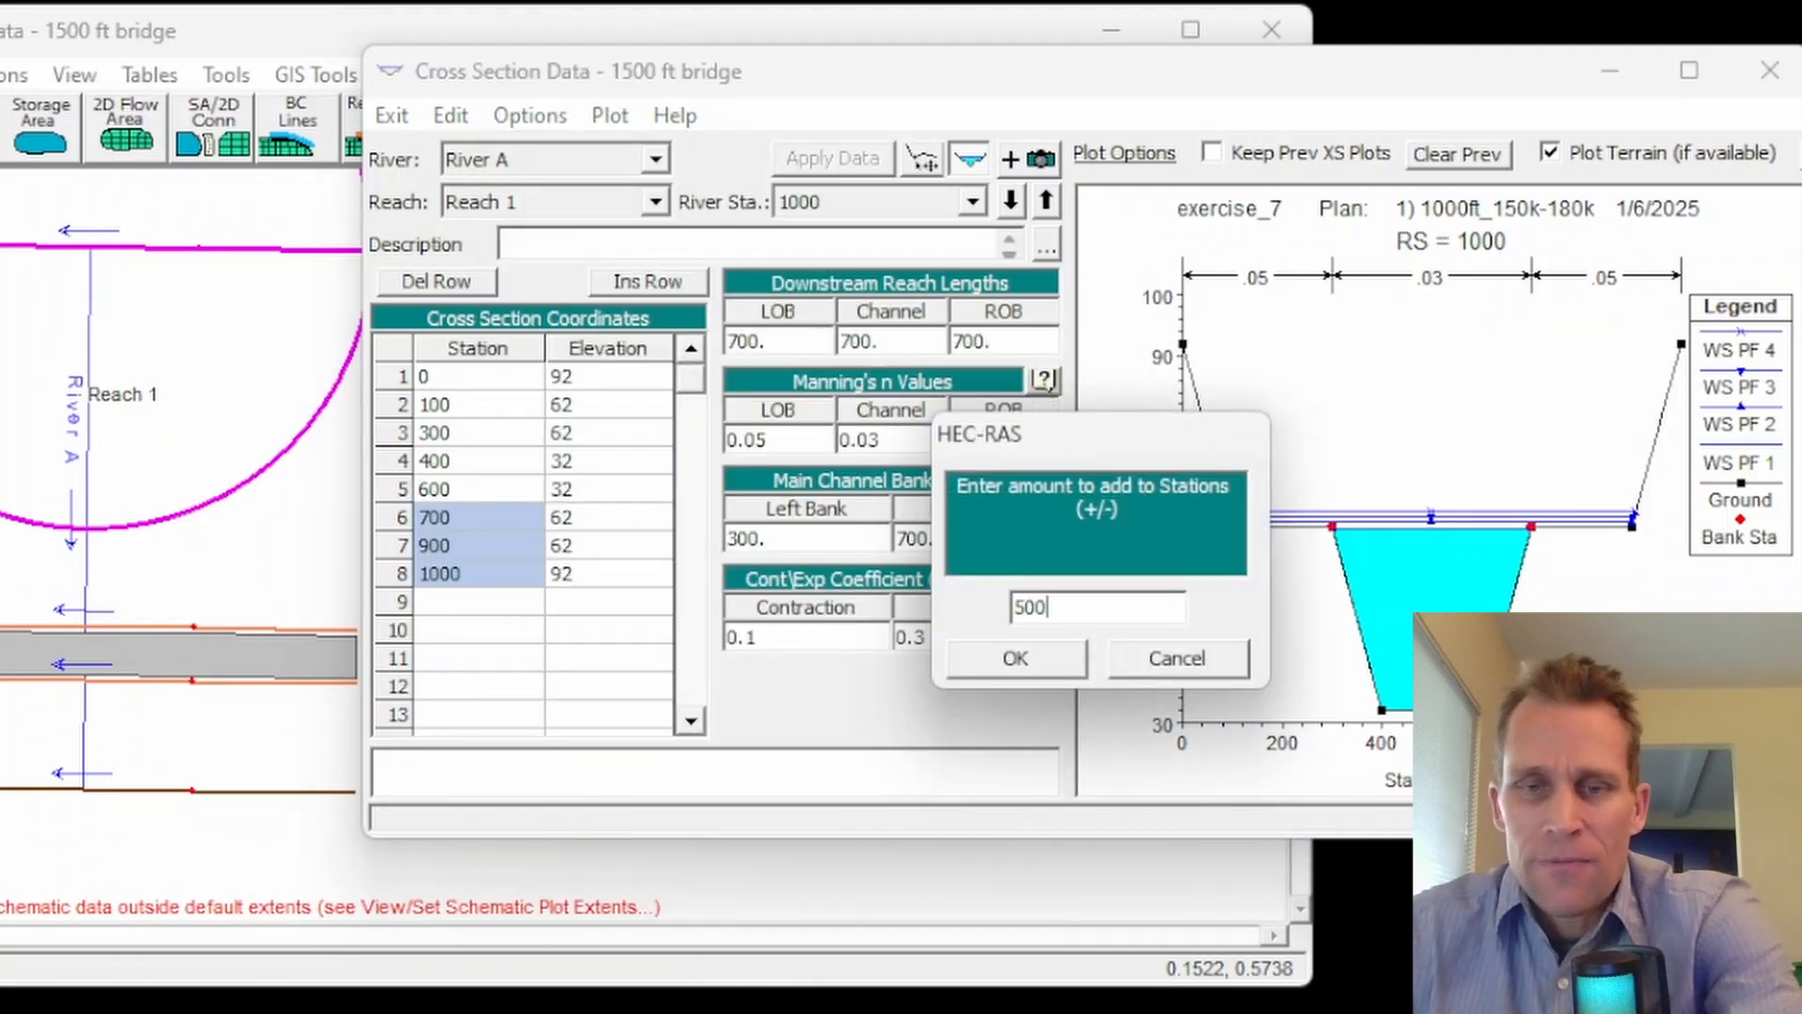
left_click(1061, 667)
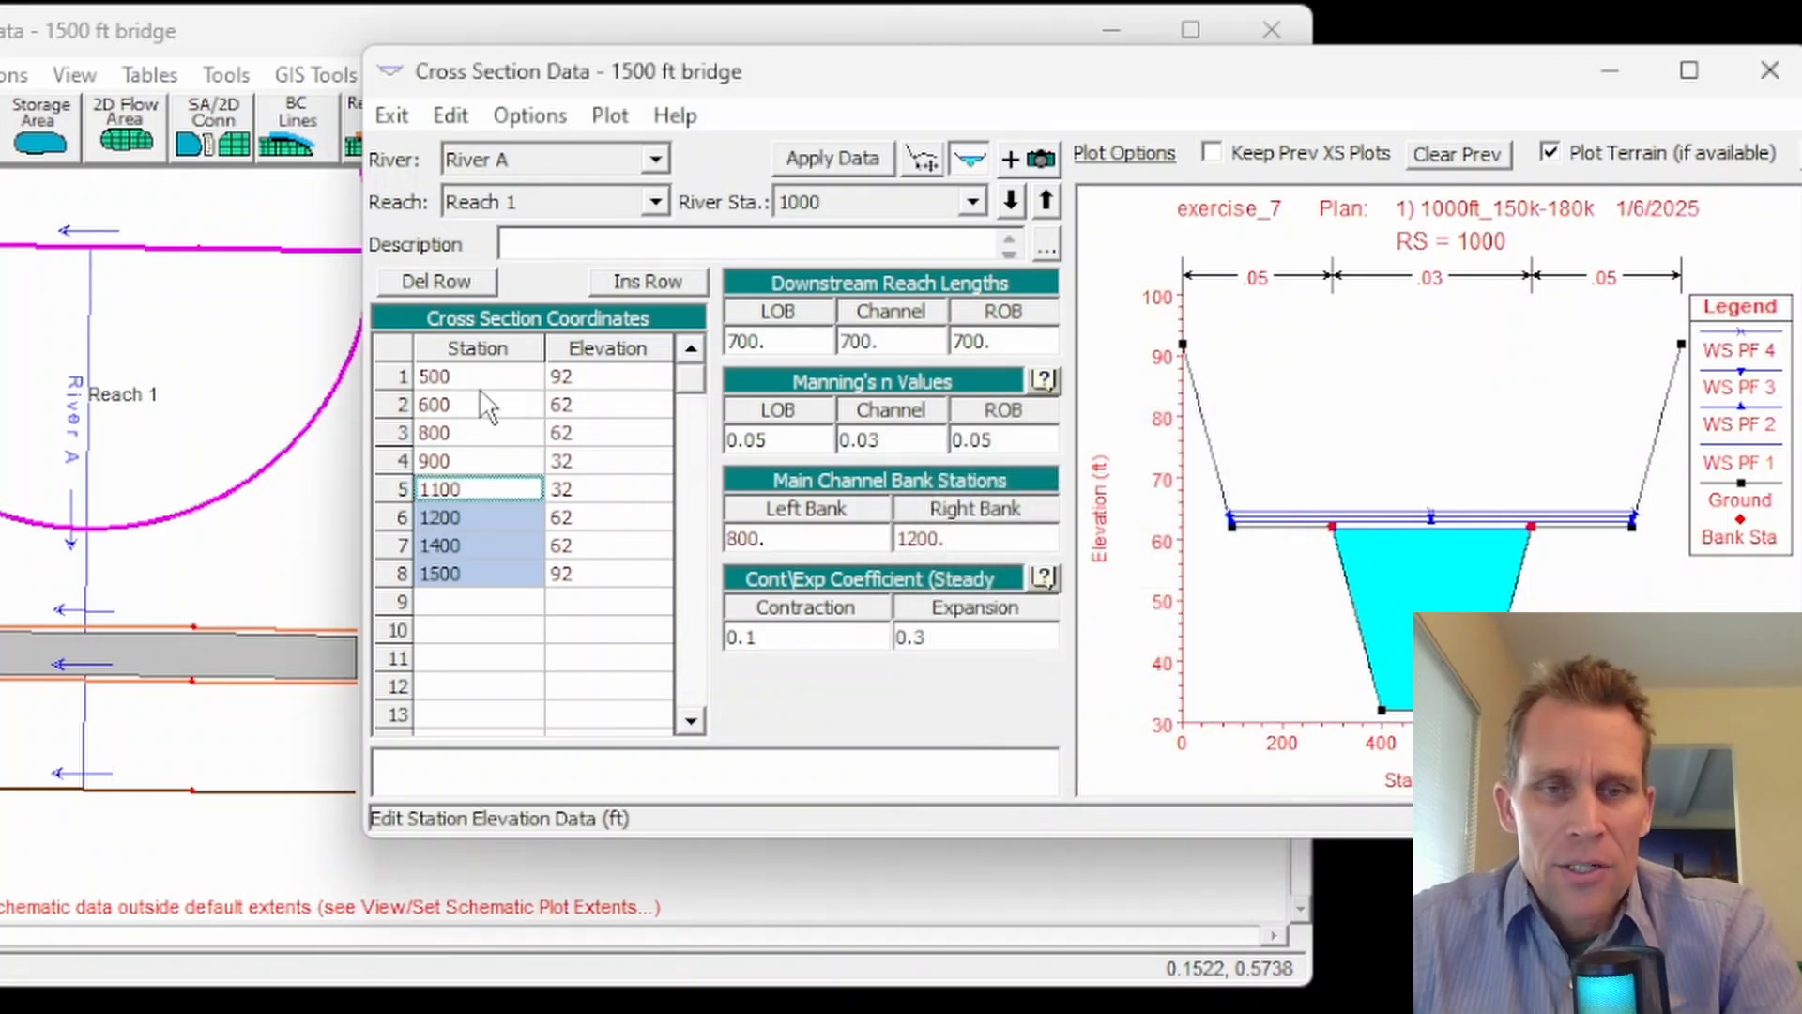
Step: Clear the first four station values of the cross section at river station 1000
left_click_drag(483, 377, 470, 592)
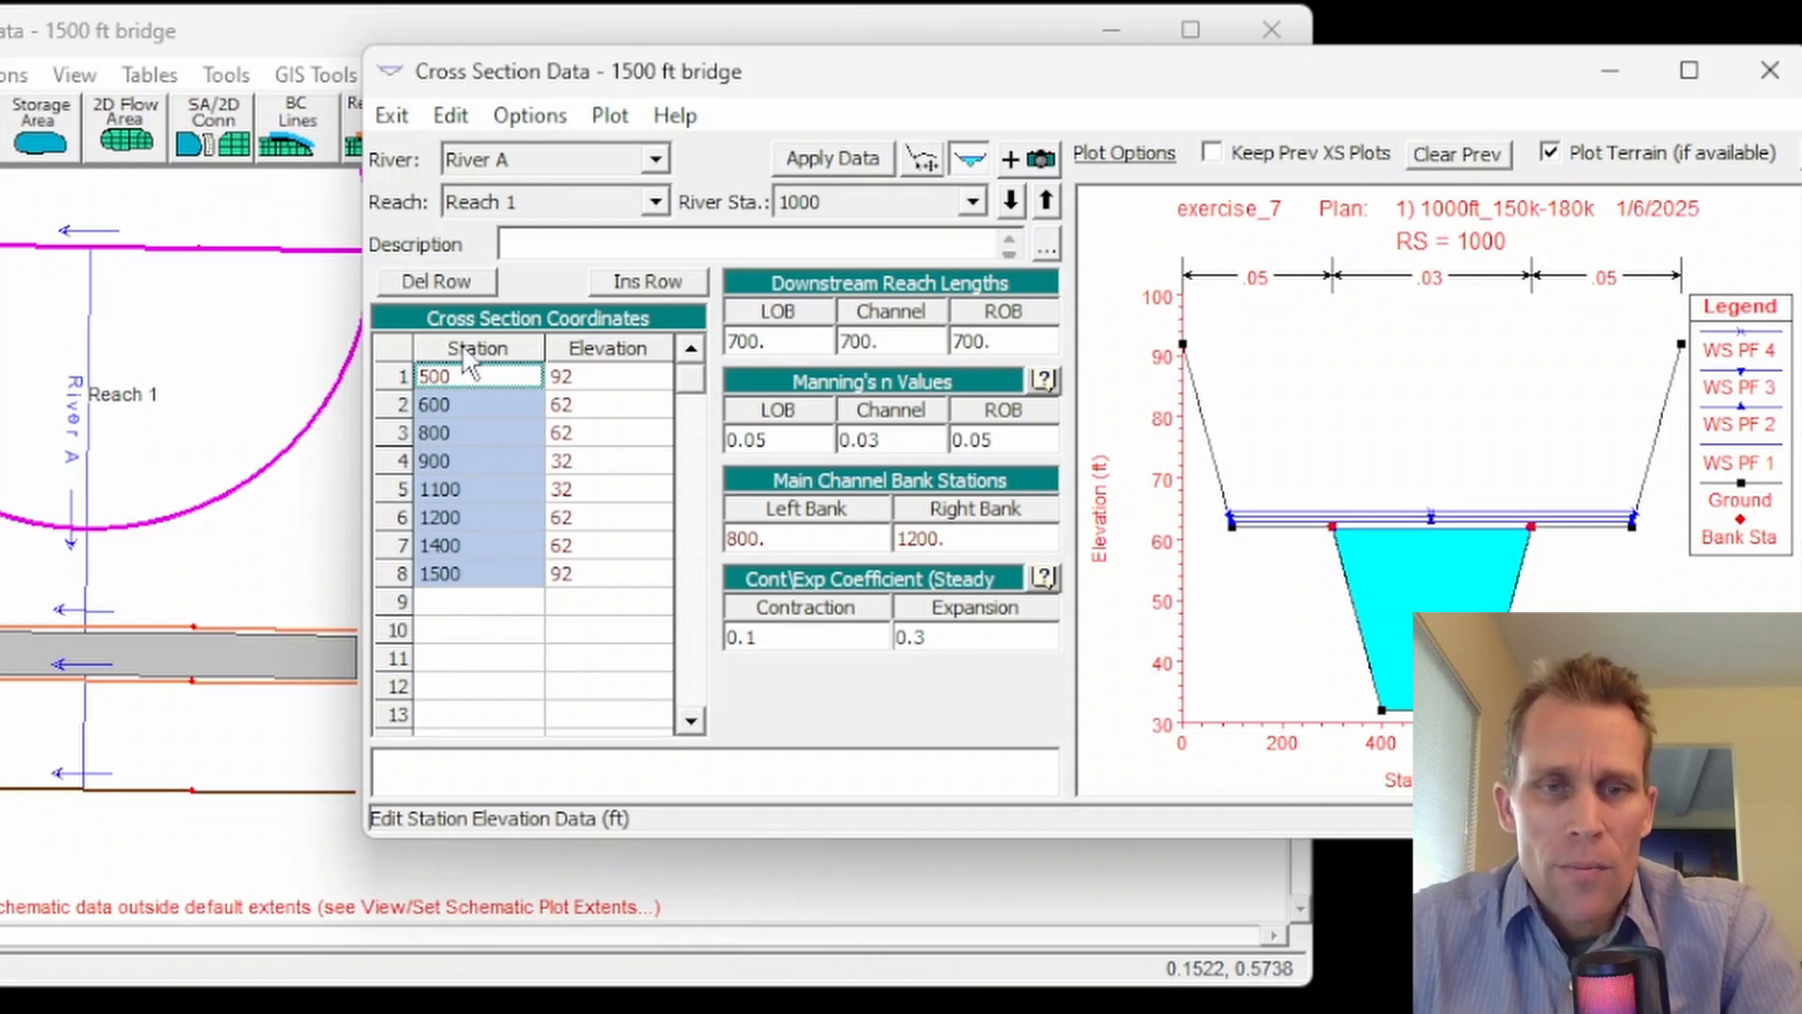
left_click(444, 382)
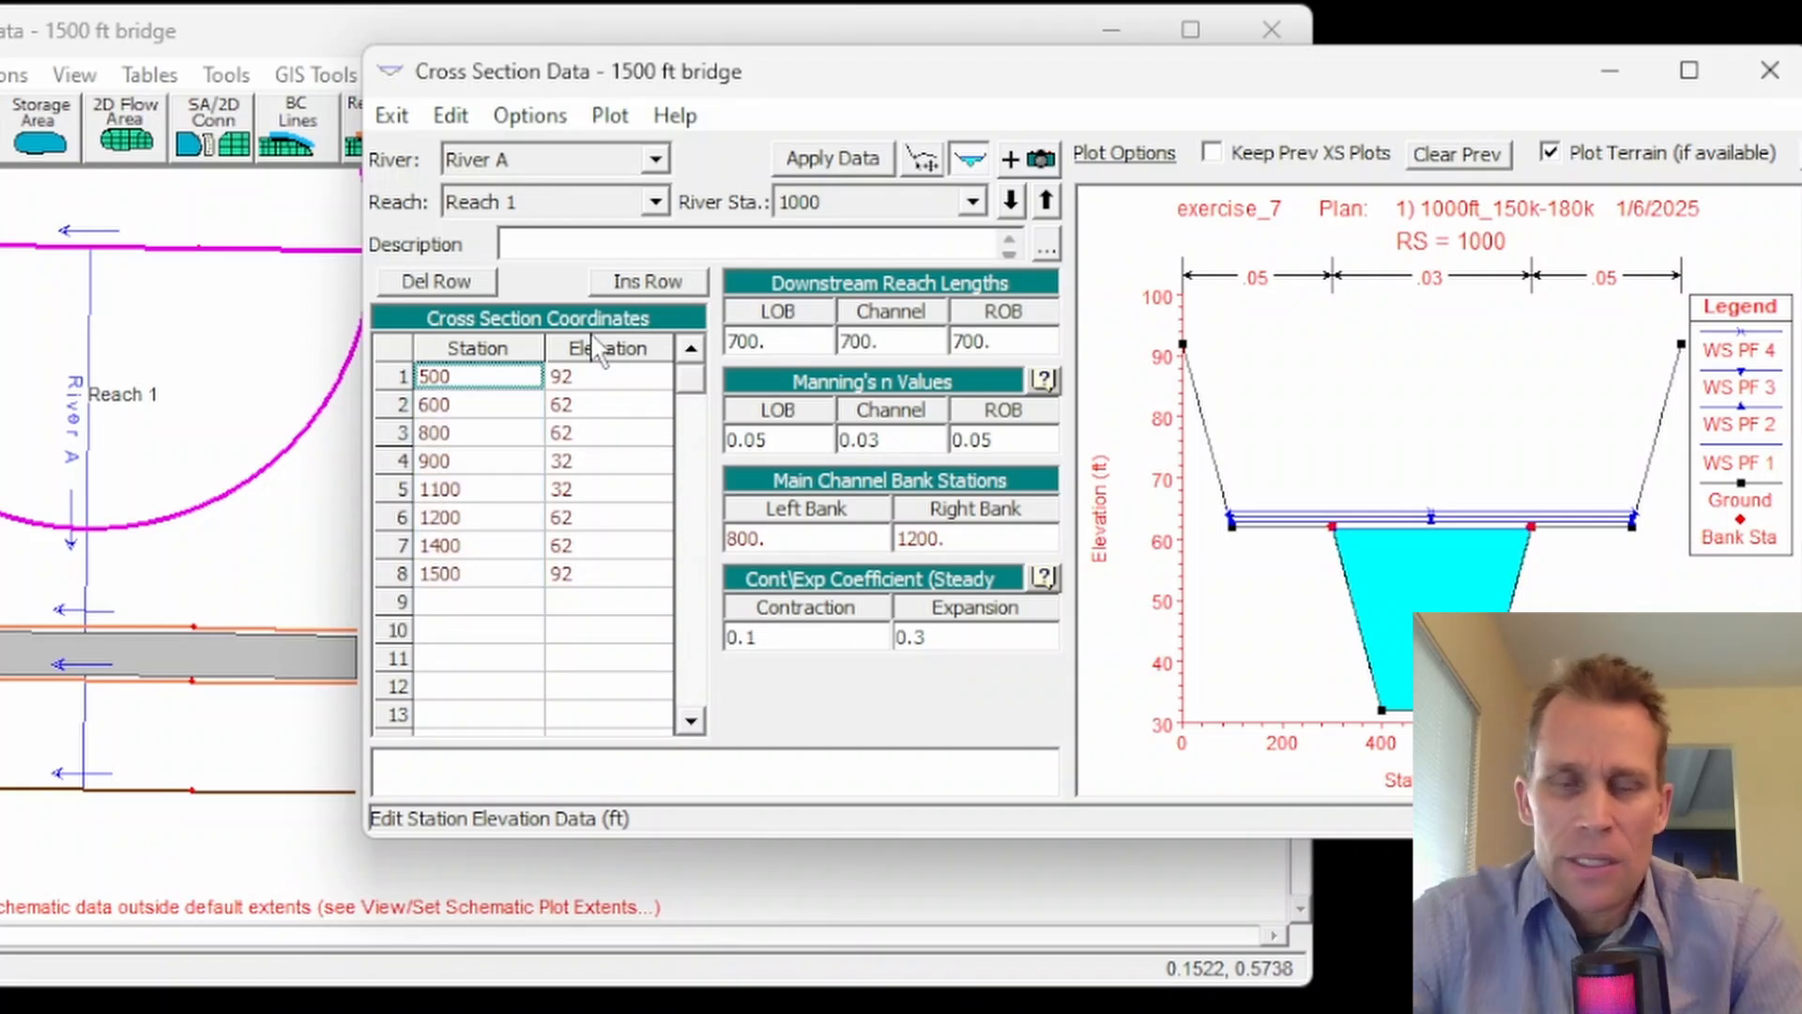
key("Down")
key("Up")
key("Delete")
key("Down")
key("Delete")
key("Down")
key("Delete")
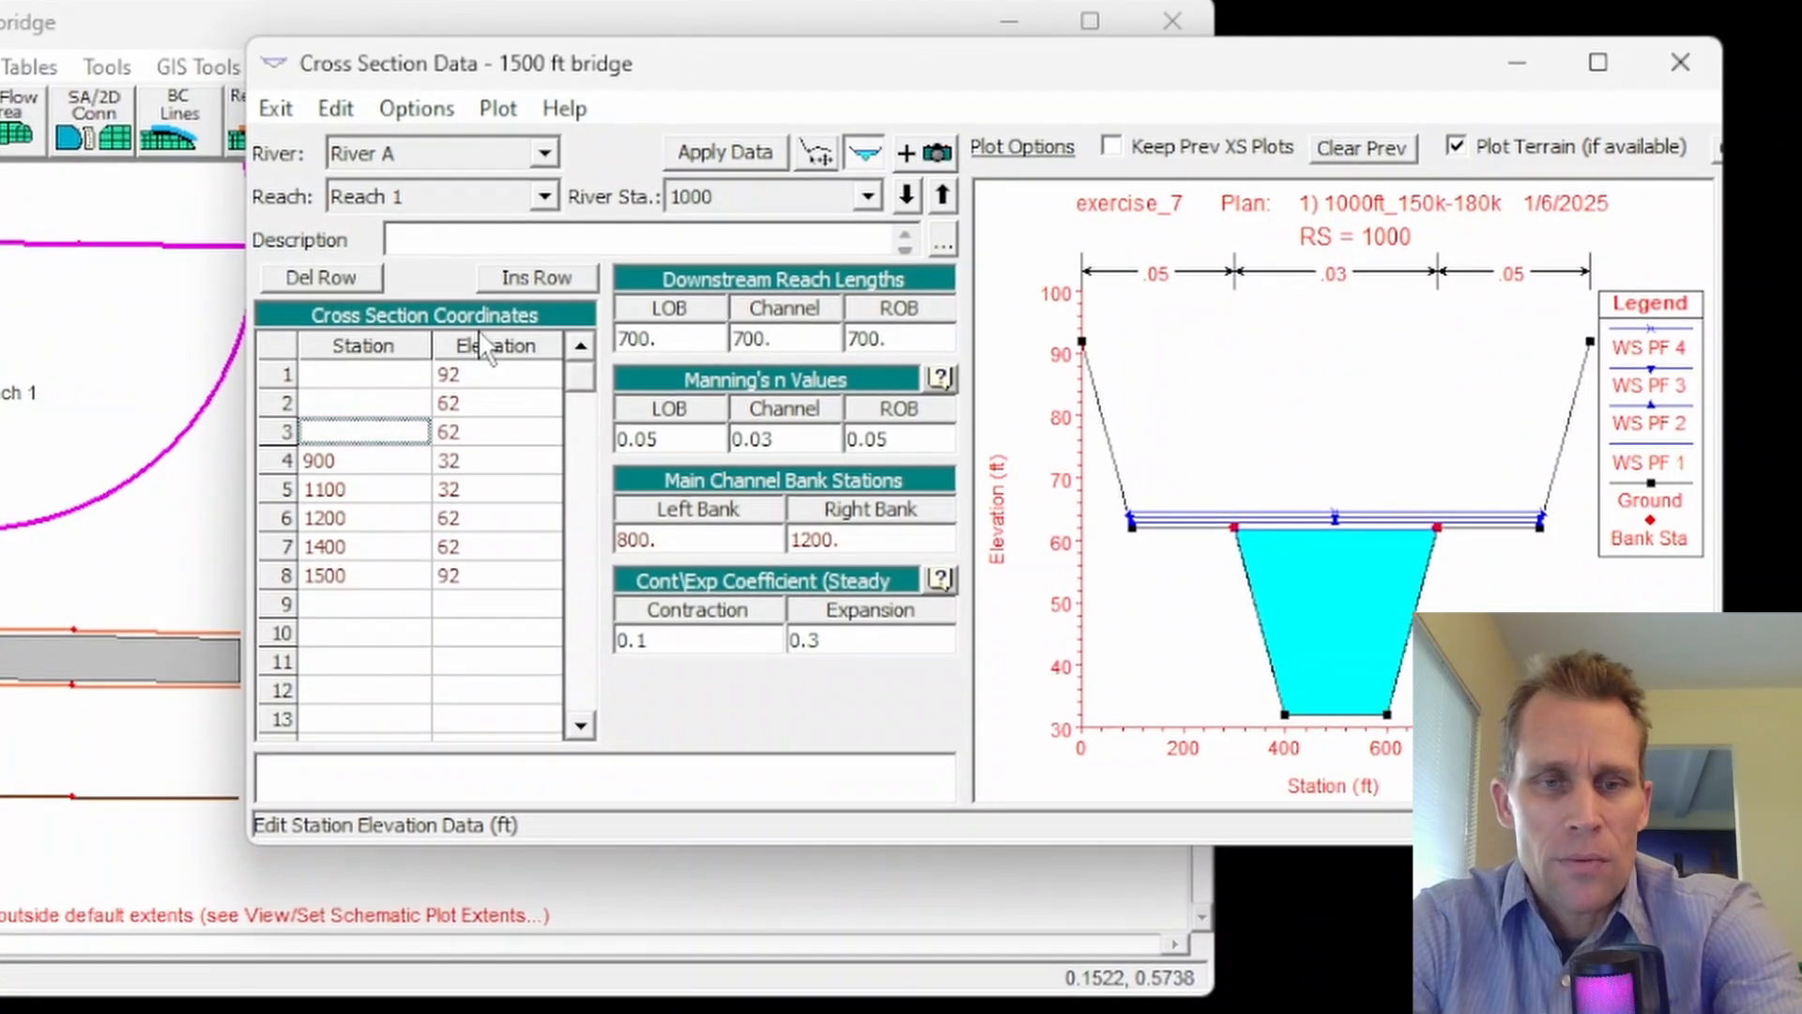
key("Down")
key("Delete")
Step: Enter stations 0, 100, 300 and 400 in the first four coordinate rows of river station 1000
key("Up")
key("Up")
key("Up")
type("0")
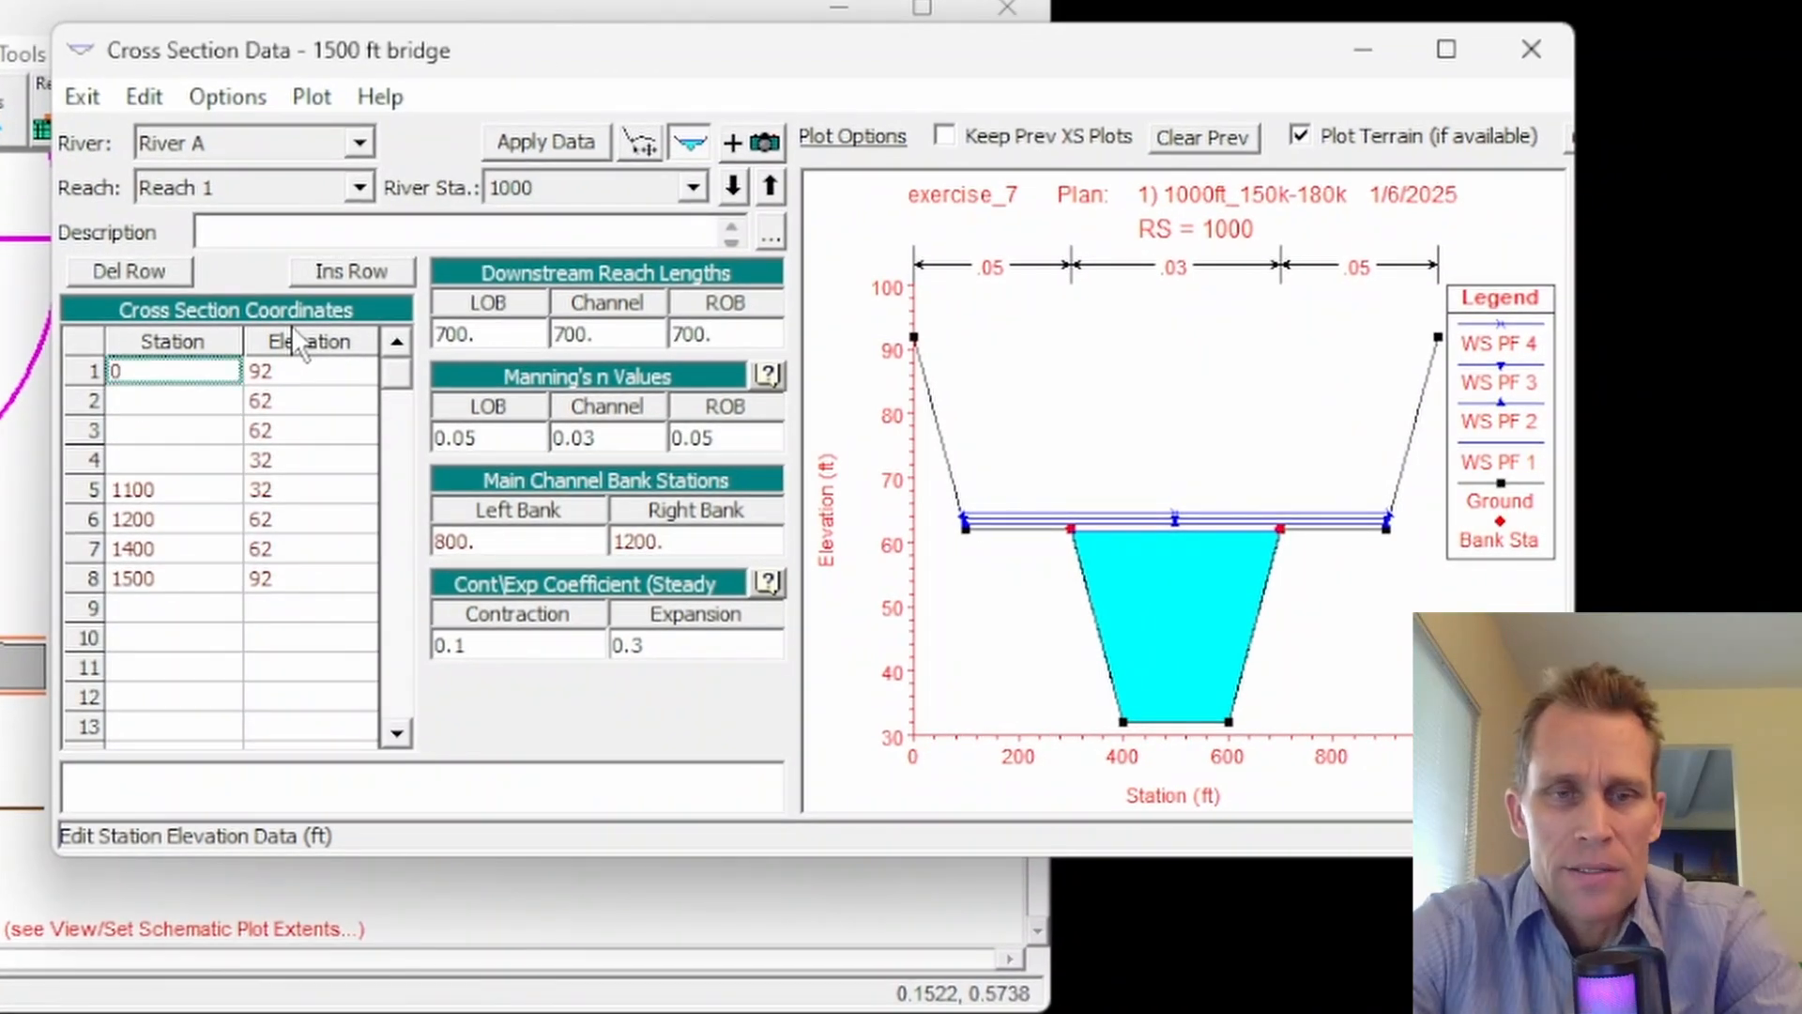
key("Down")
type("100")
key("Down")
type("300")
key("Down")
type("400")
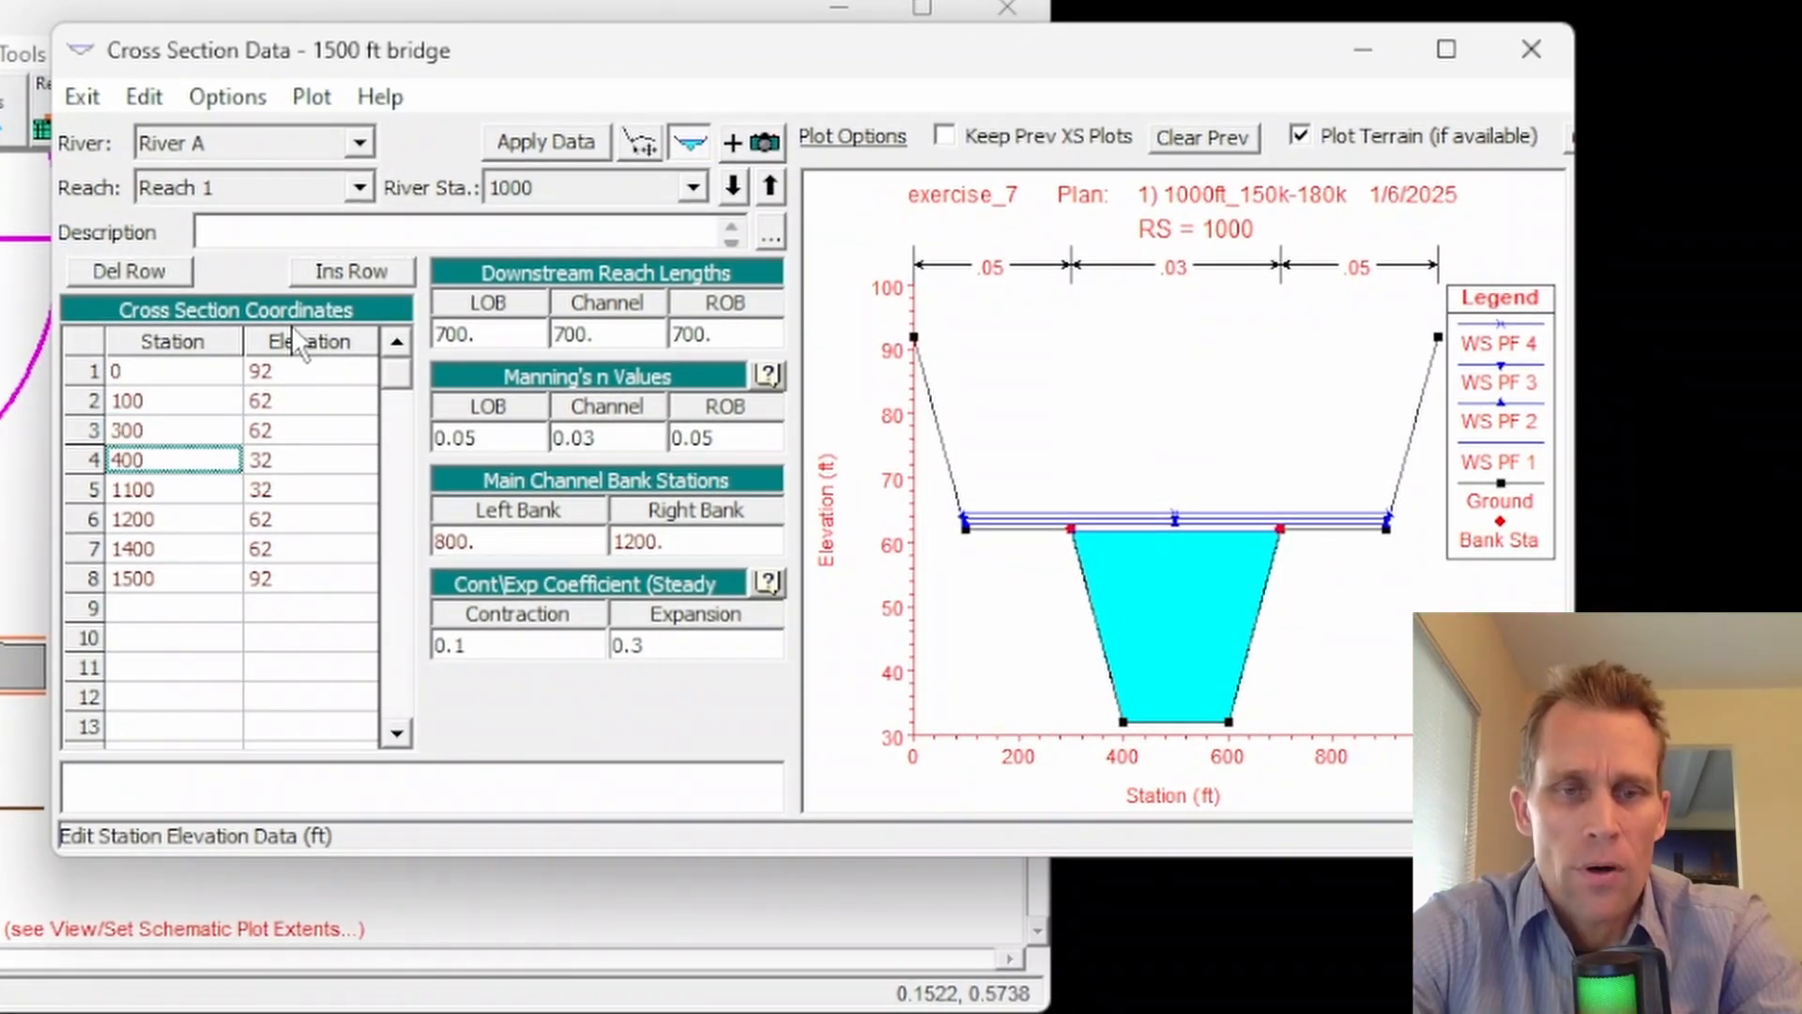
key("Tab")
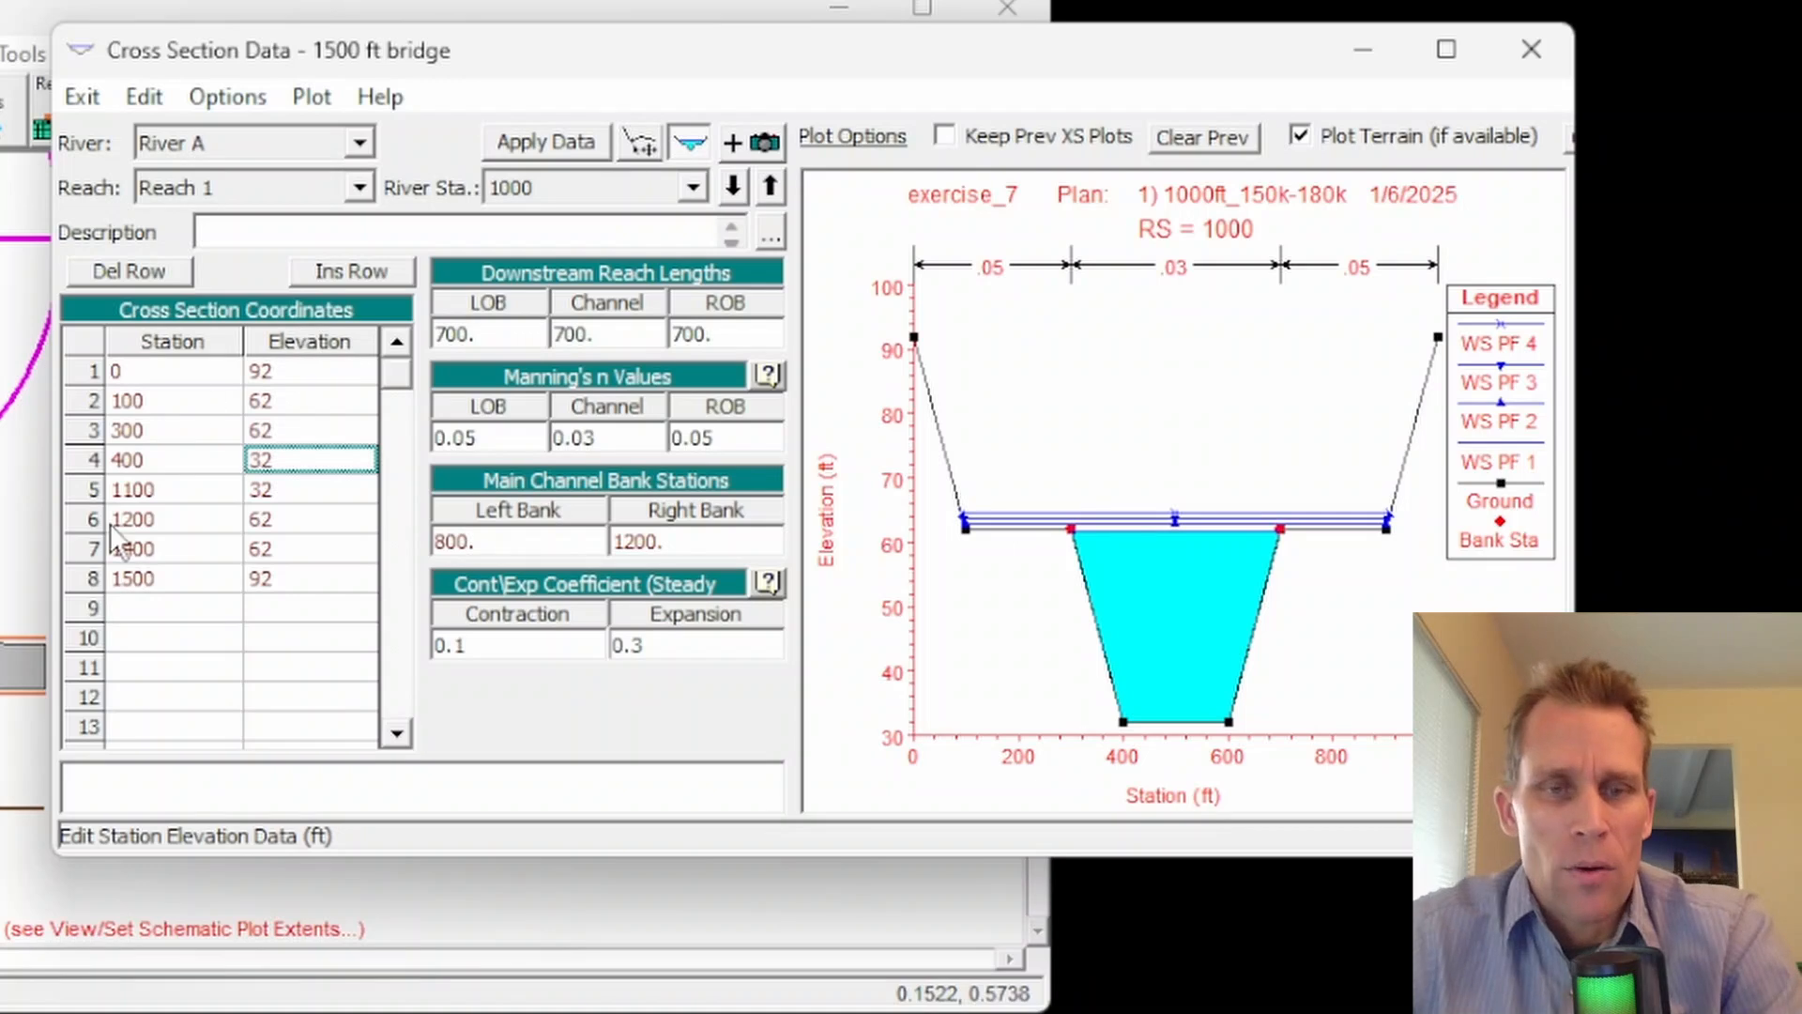
left_click(143, 464)
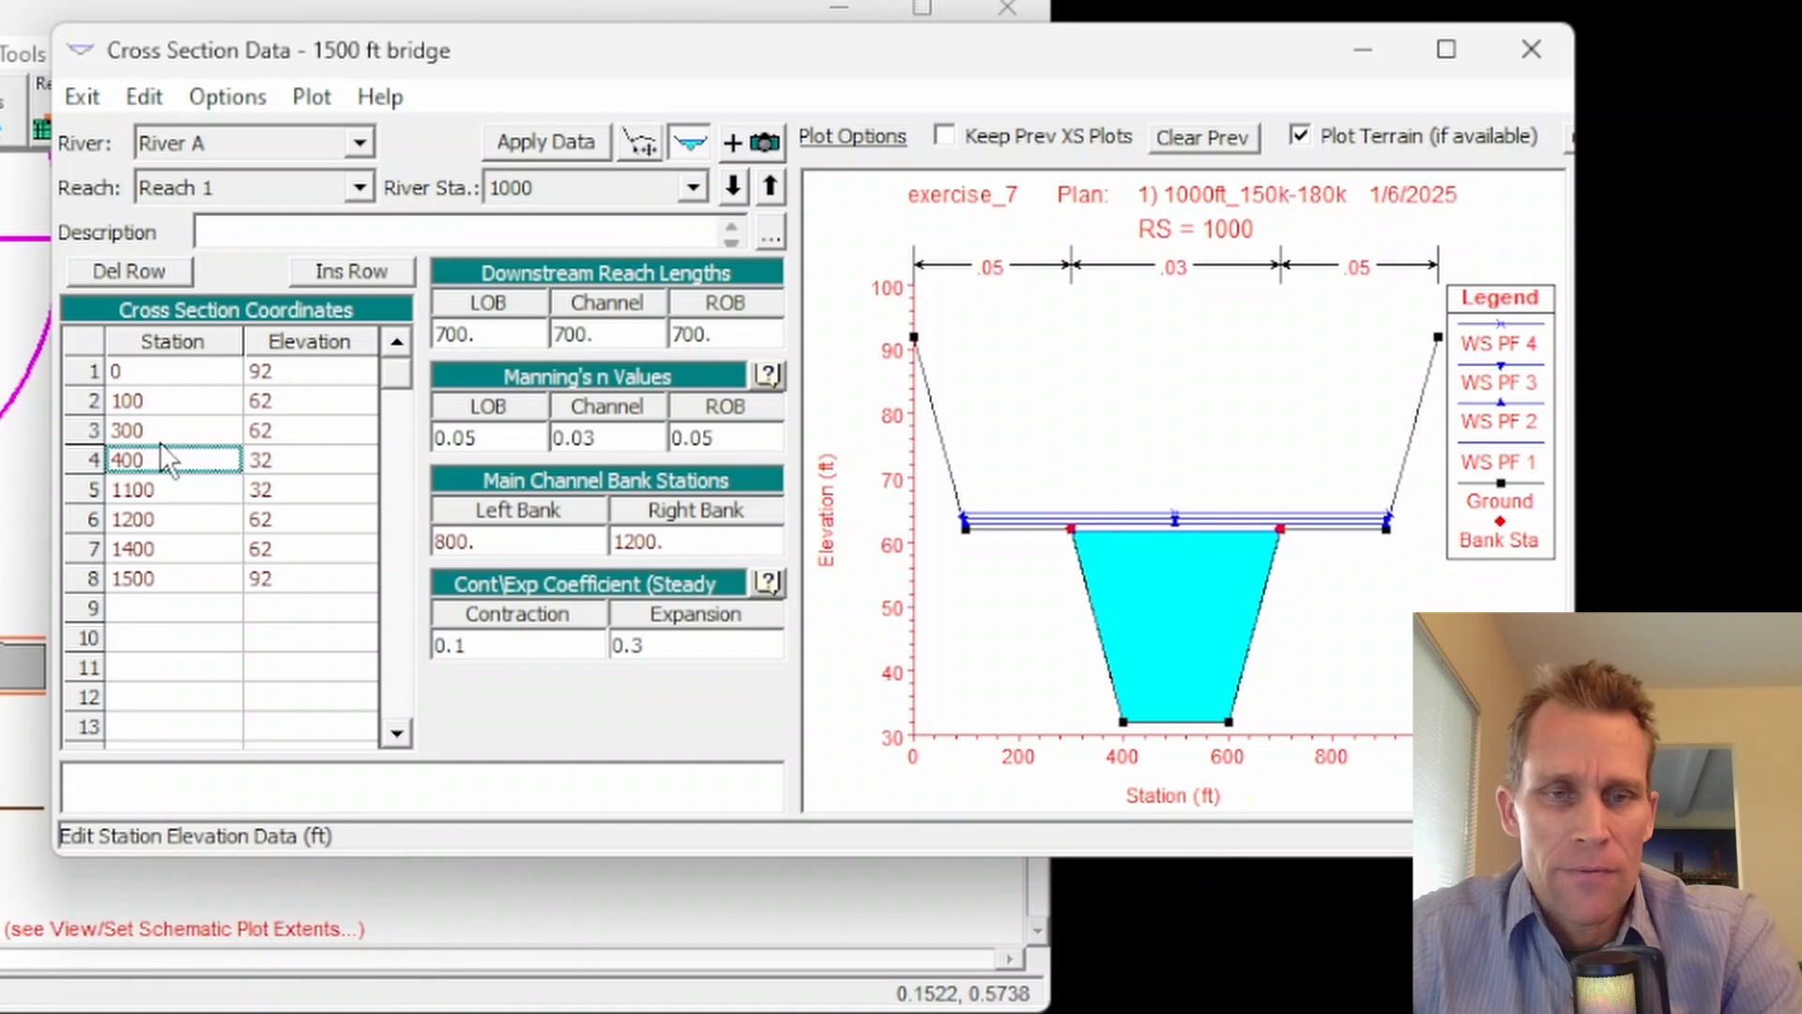
left_click(173, 489)
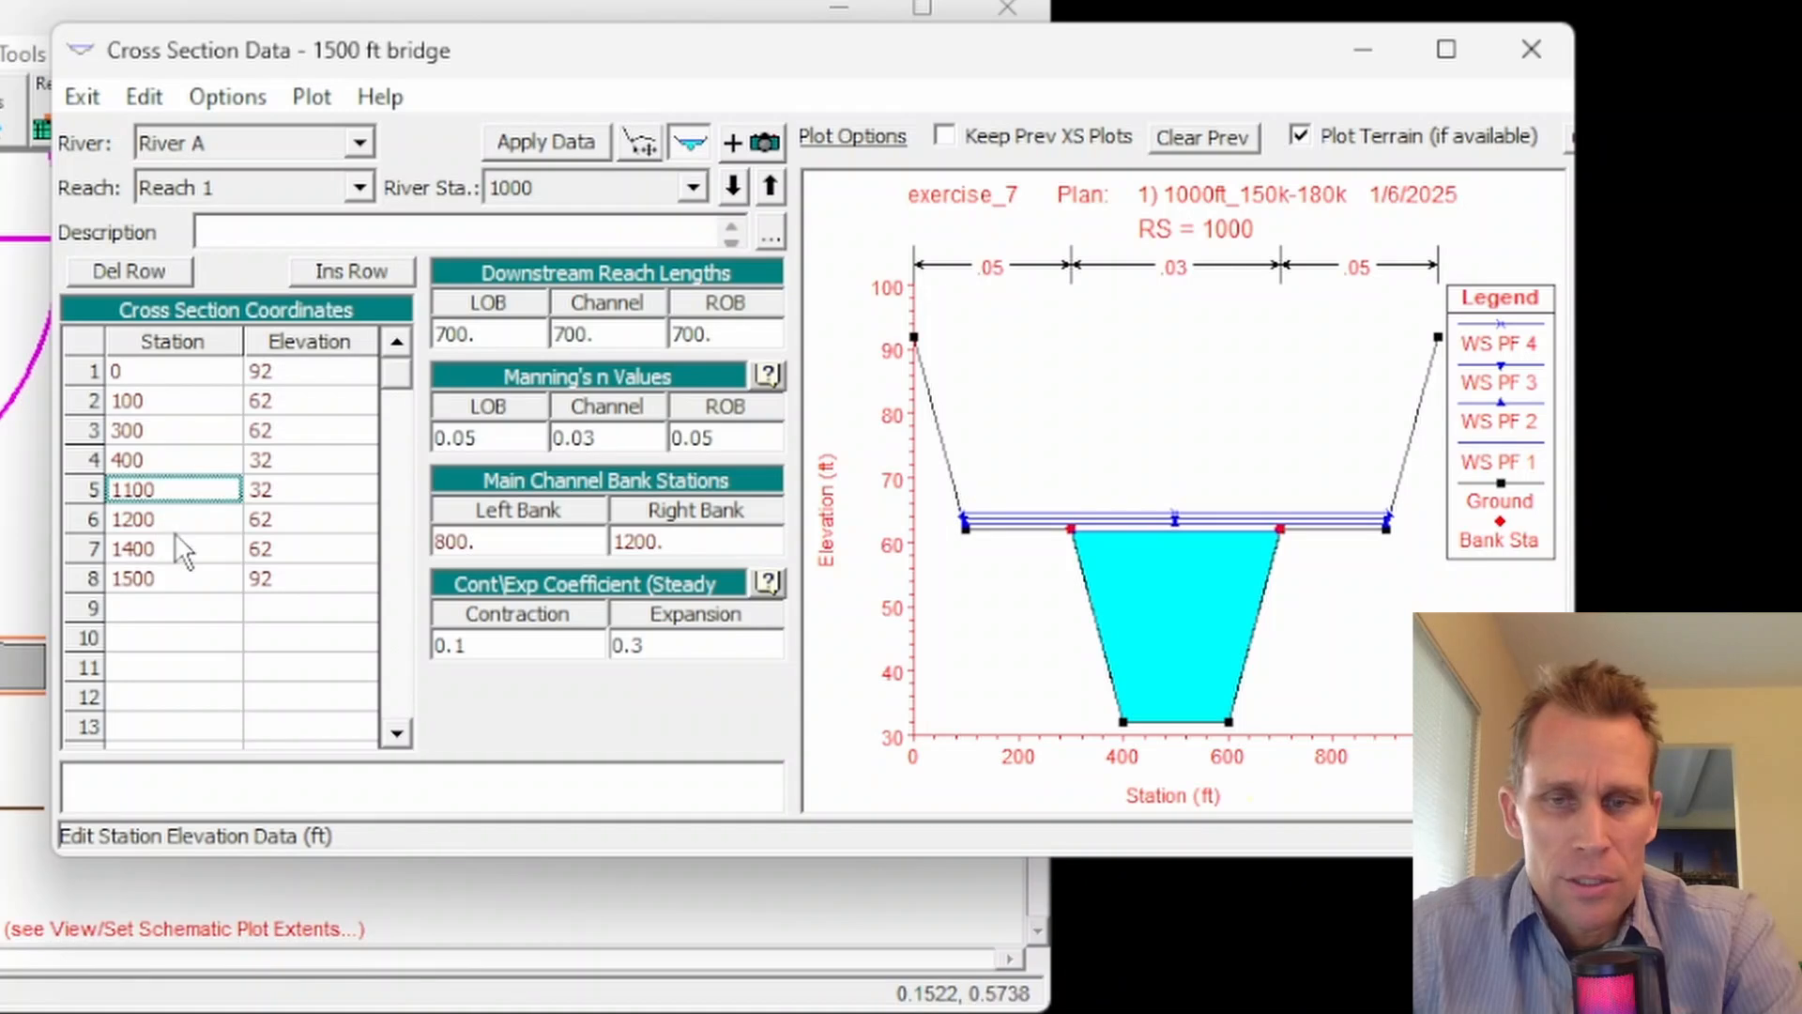
Step: Set the left bank station at river station 1000 to 300, apply the data and show the full plot
left_click(679, 543)
double_click(542, 547)
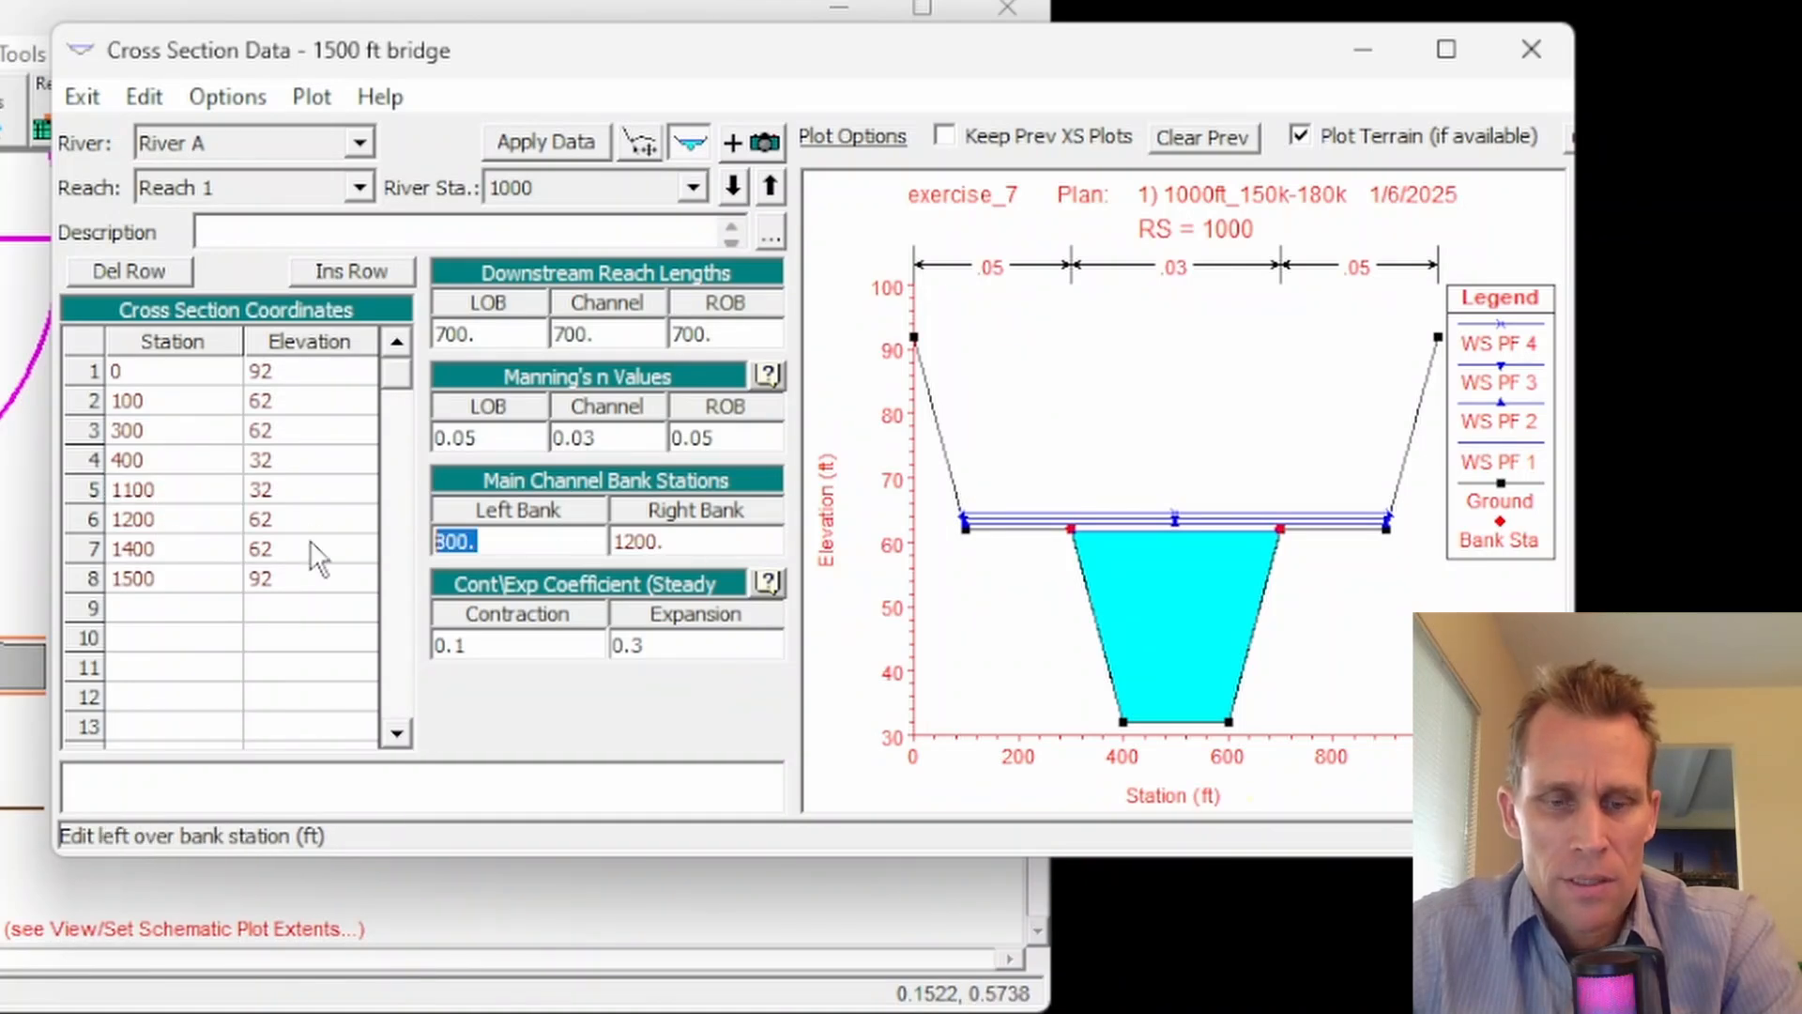
type("300")
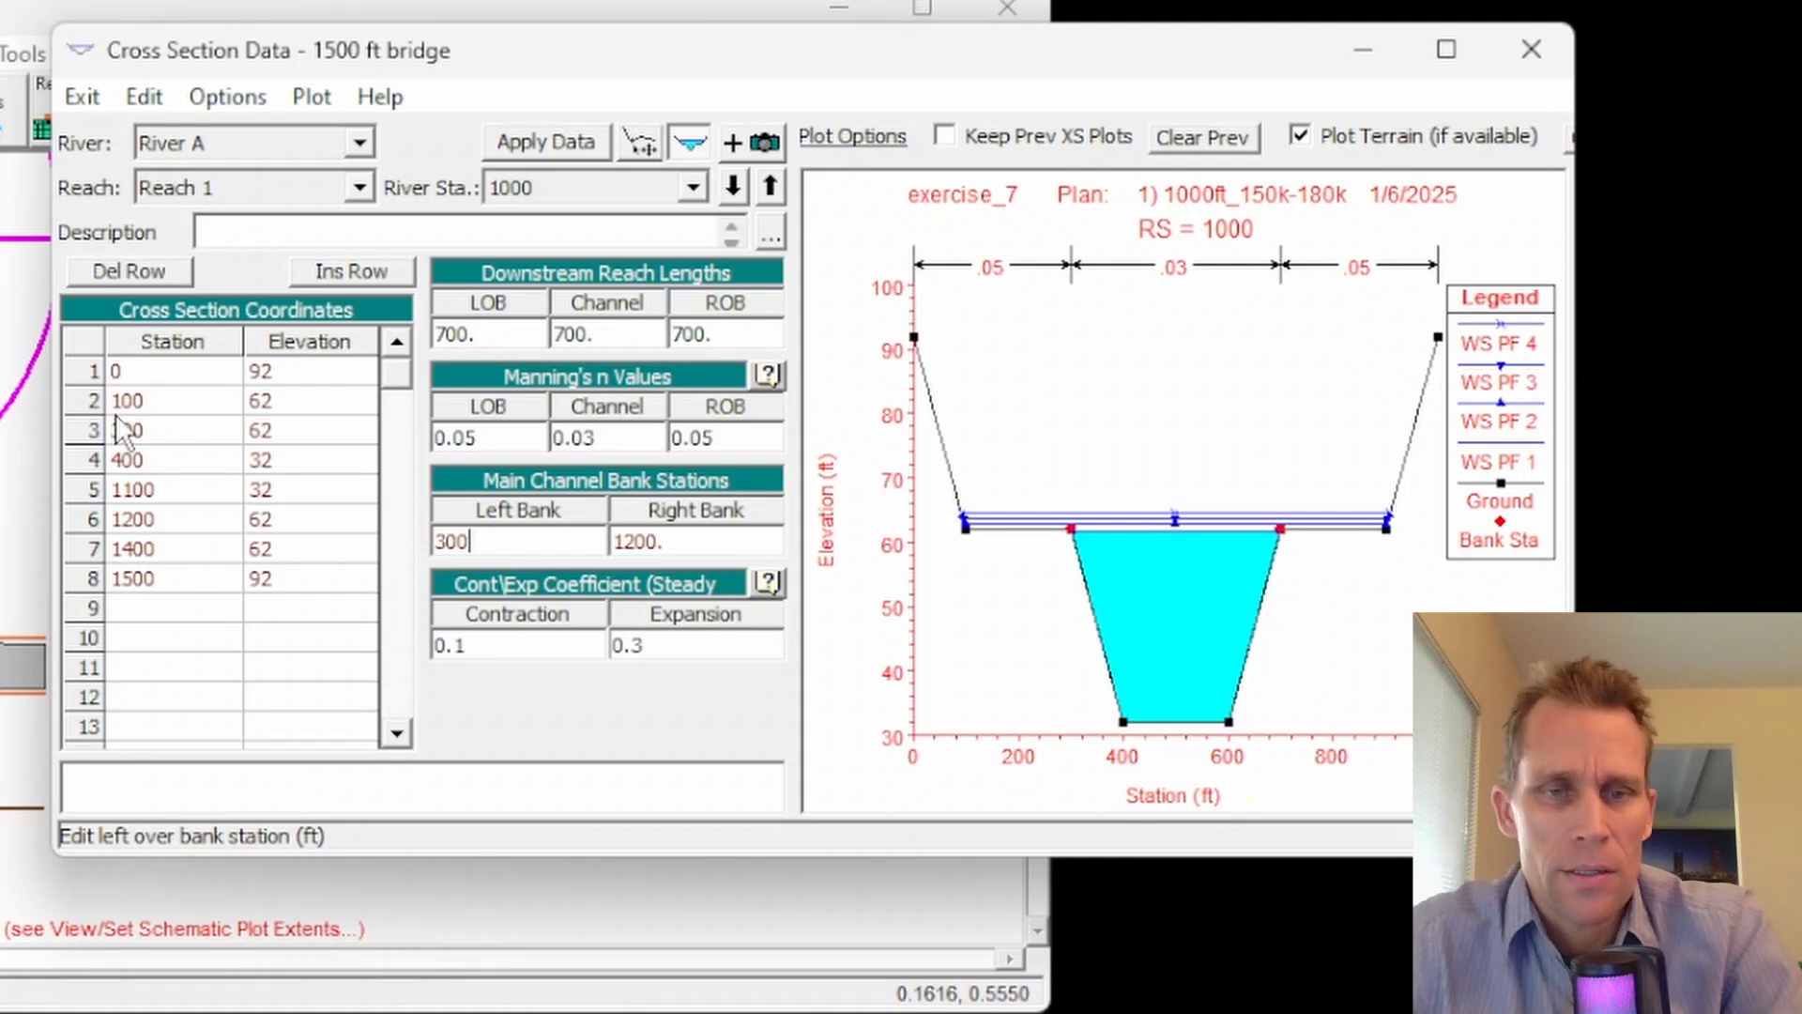
left_click(576, 142)
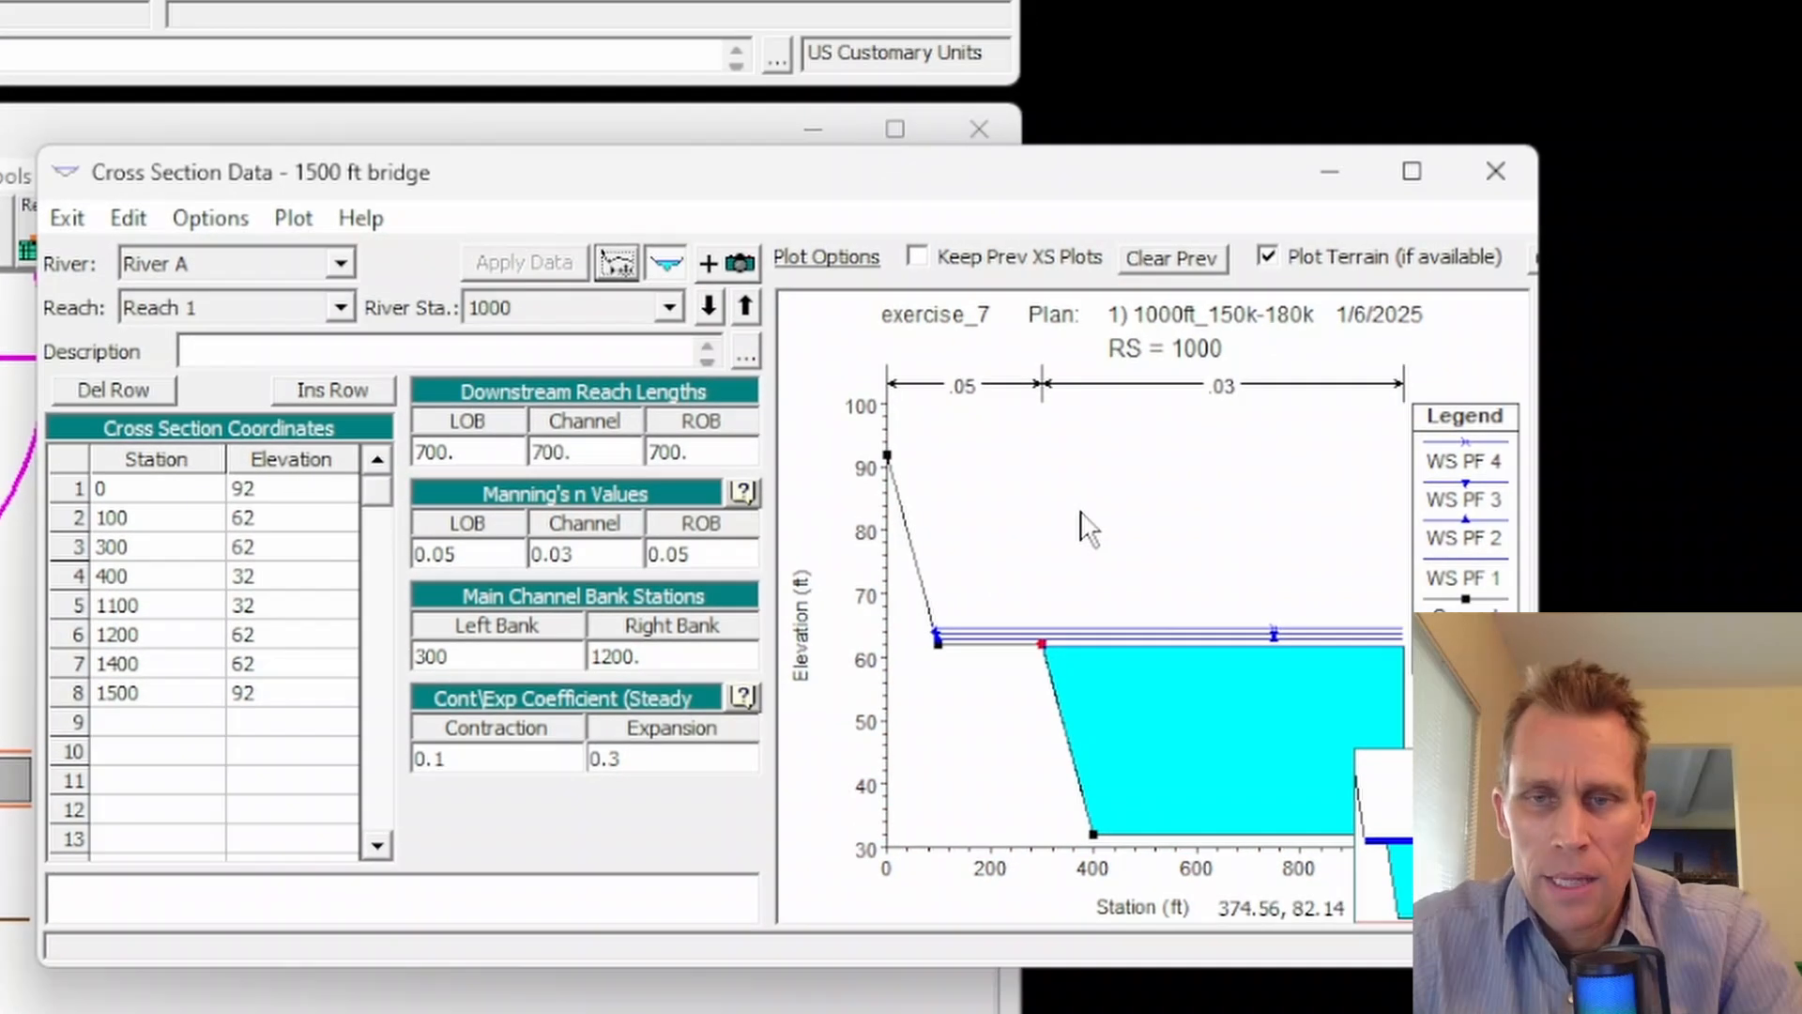
right_click(1060, 426)
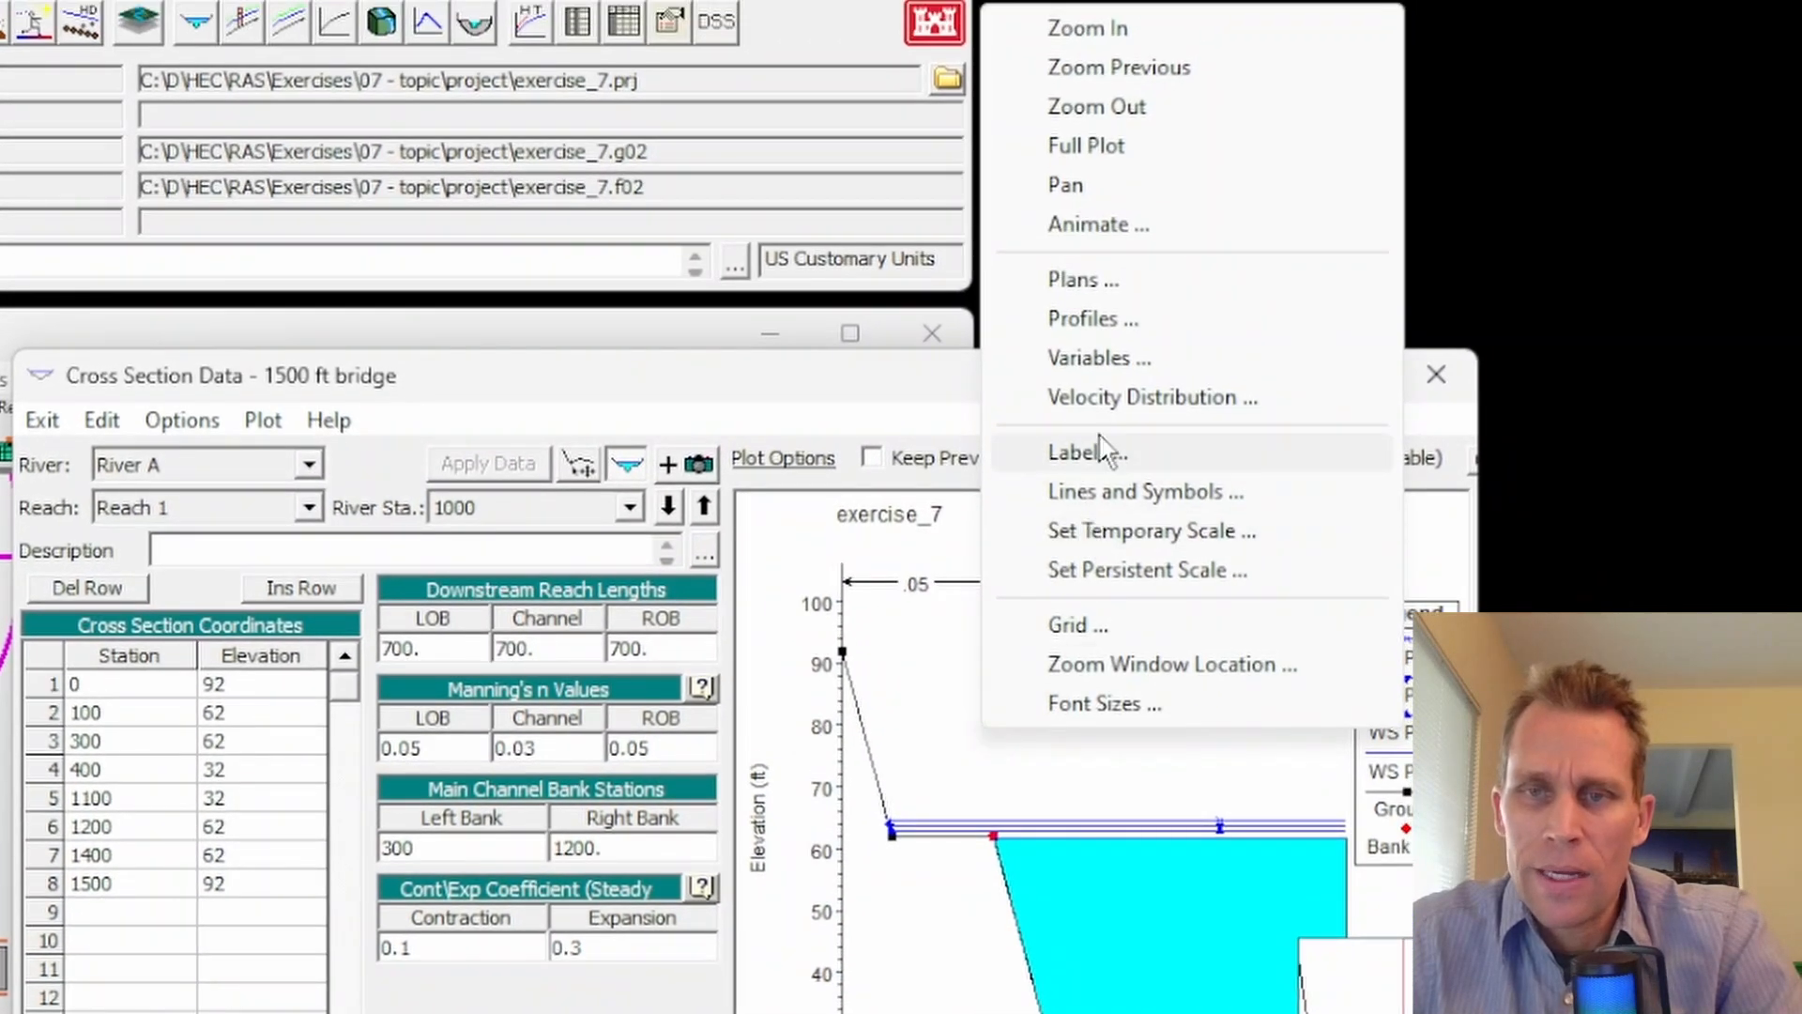
left_click(1058, 149)
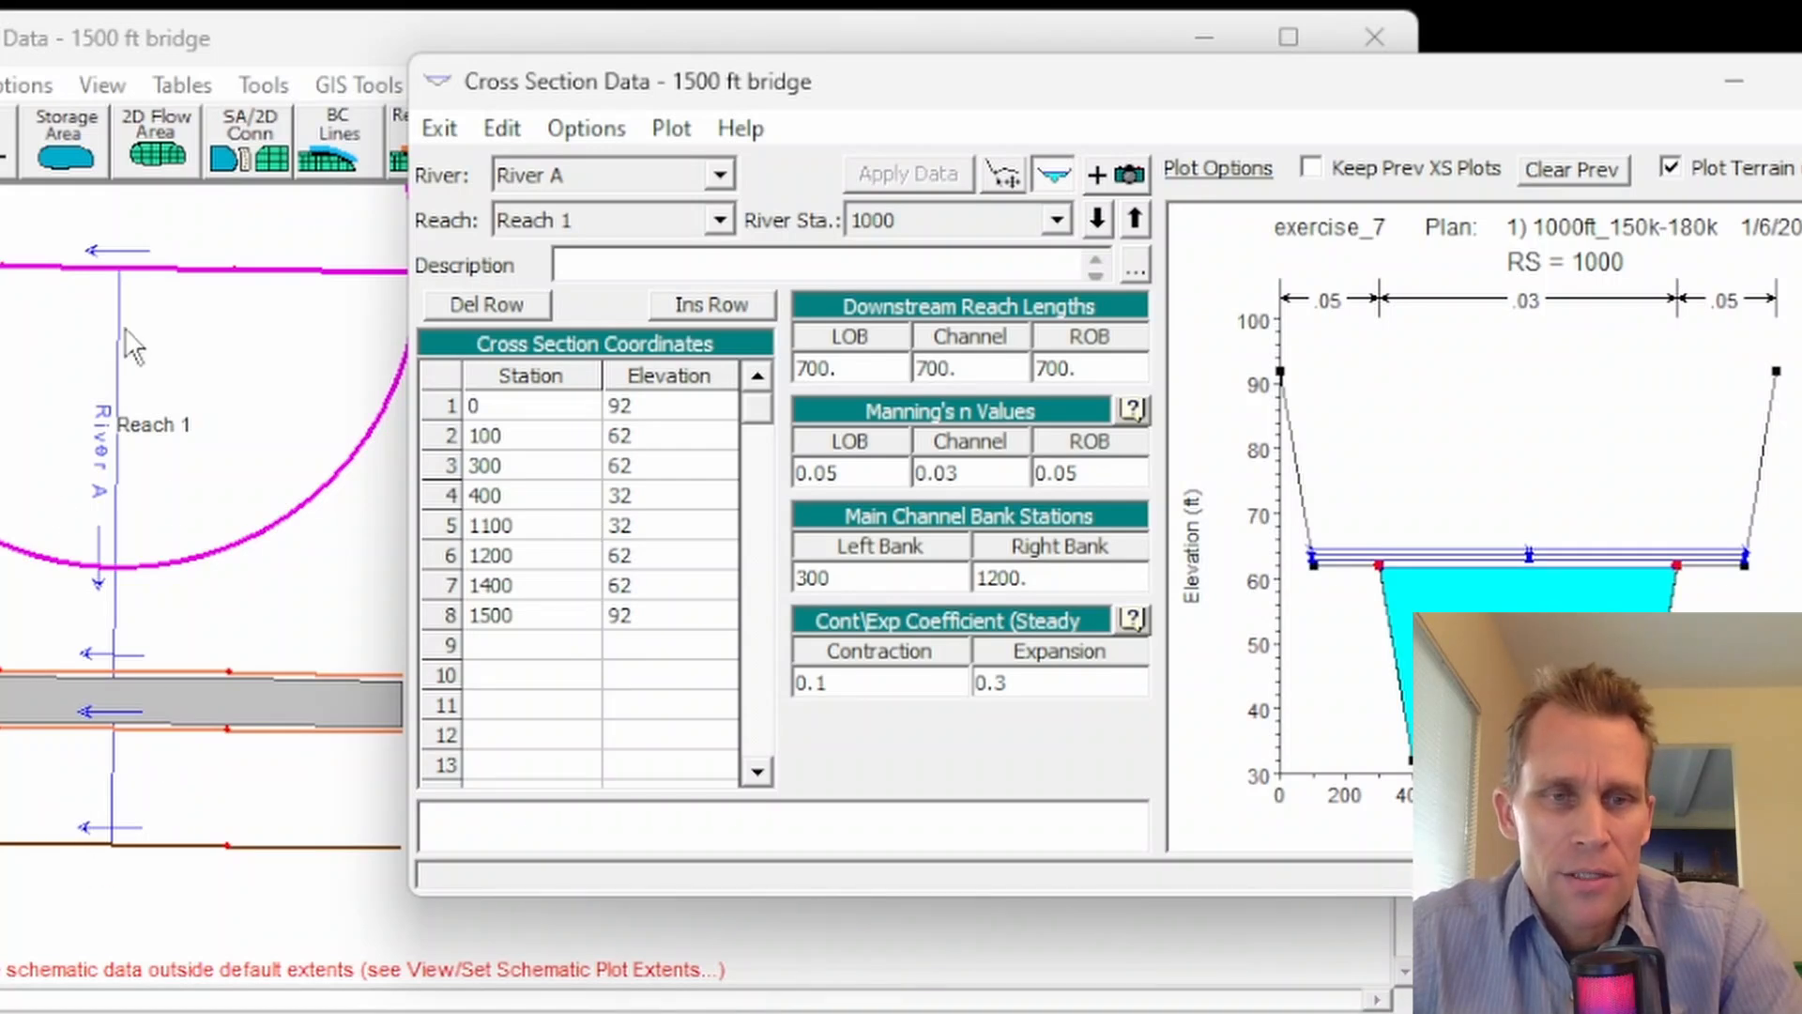
Step: Copy all eight station values, 0 through 1500, from the cross section at river station 1000
left_click(882, 211)
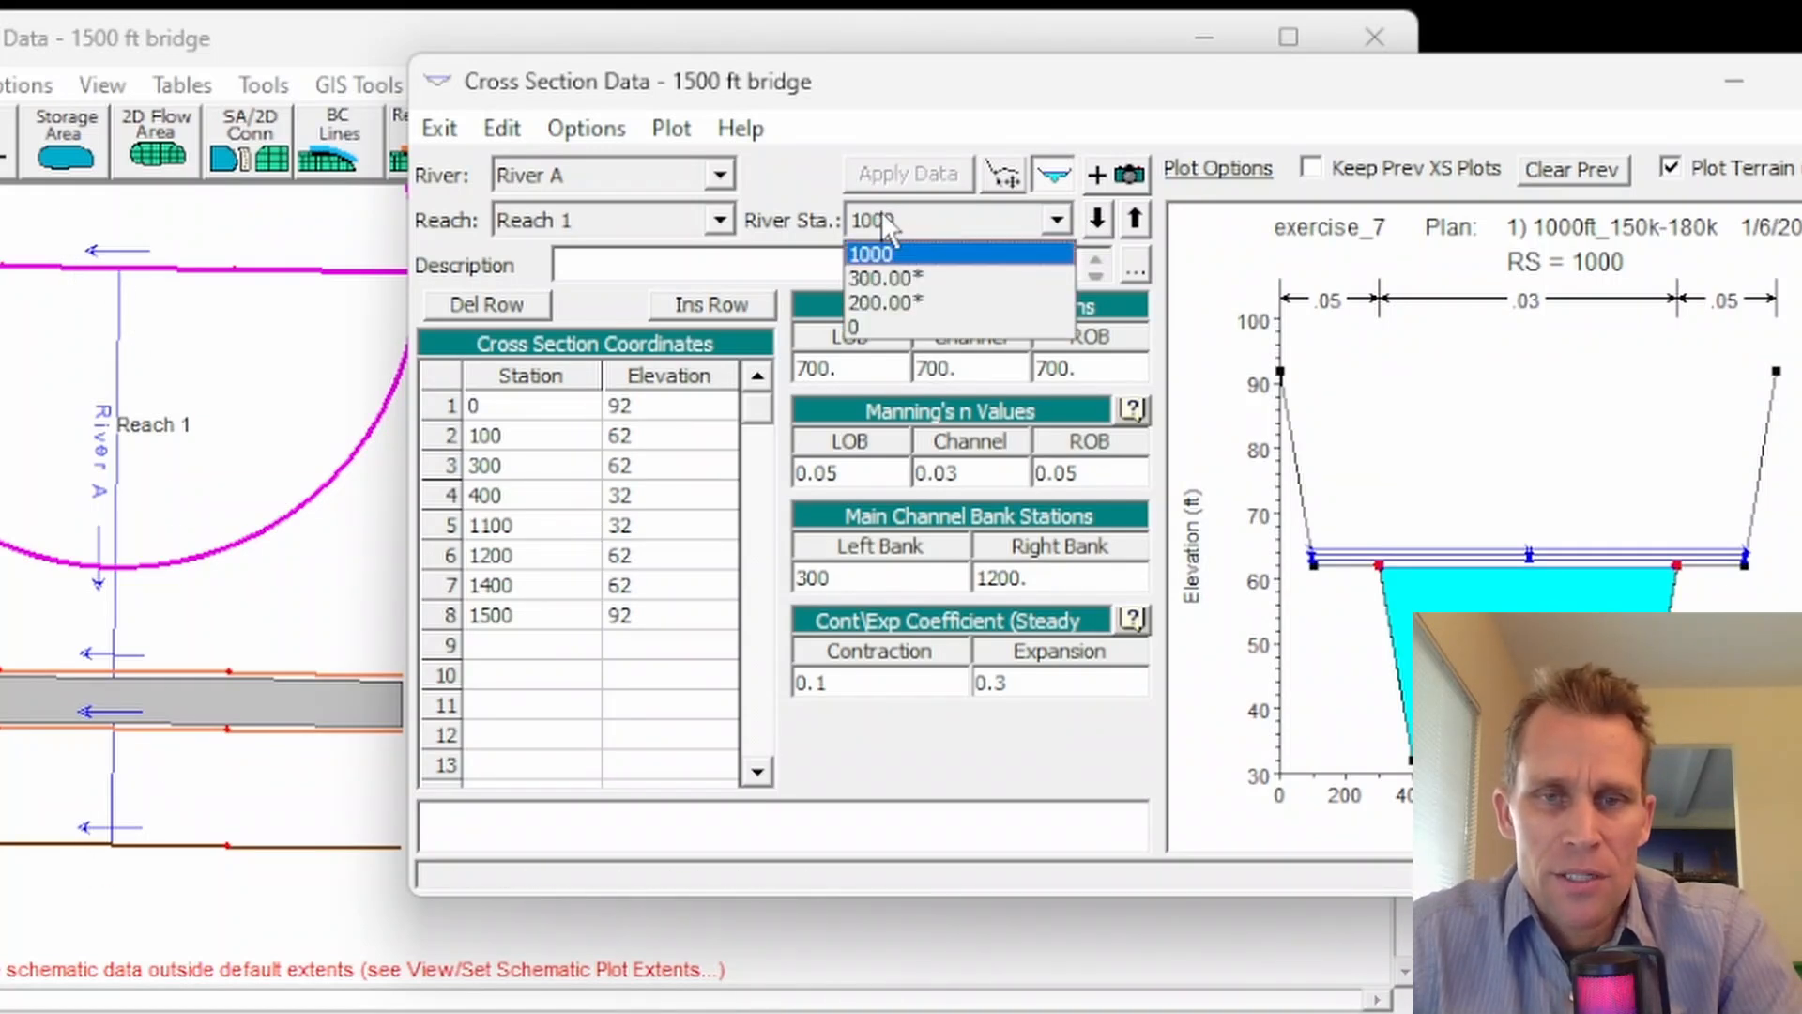
left_click(935, 216)
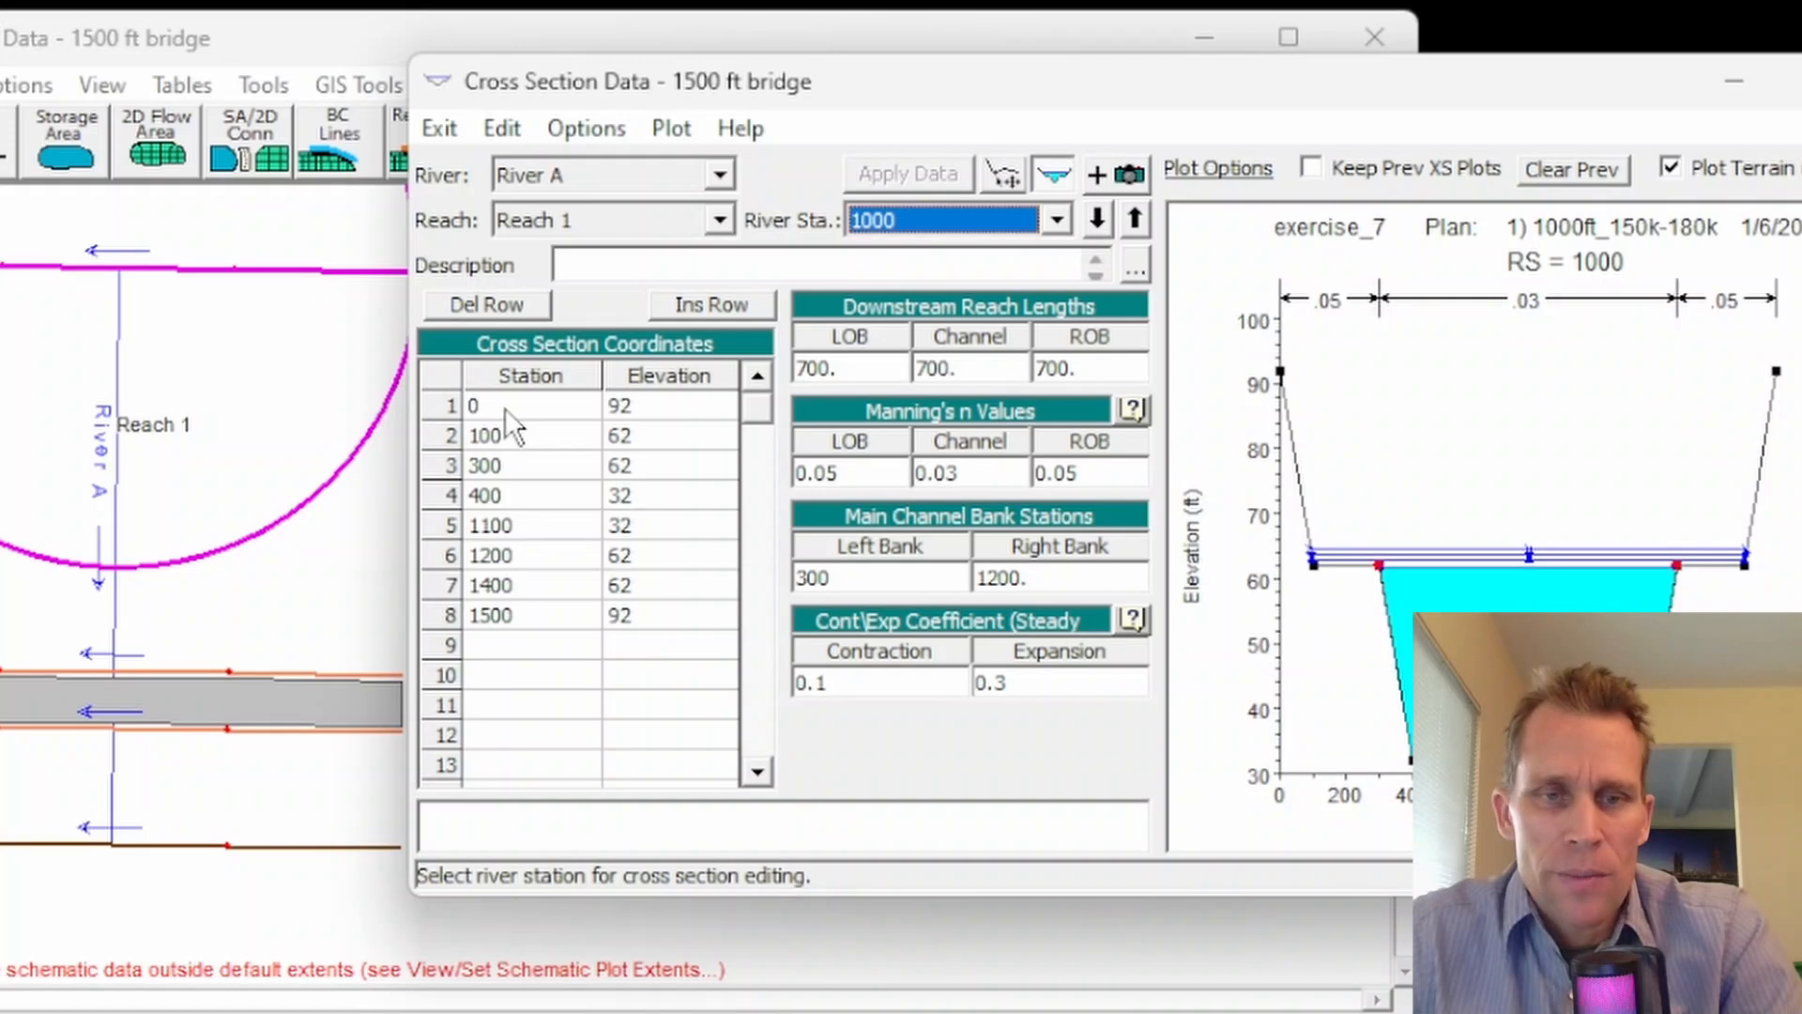
left_click_drag(516, 407, 518, 597)
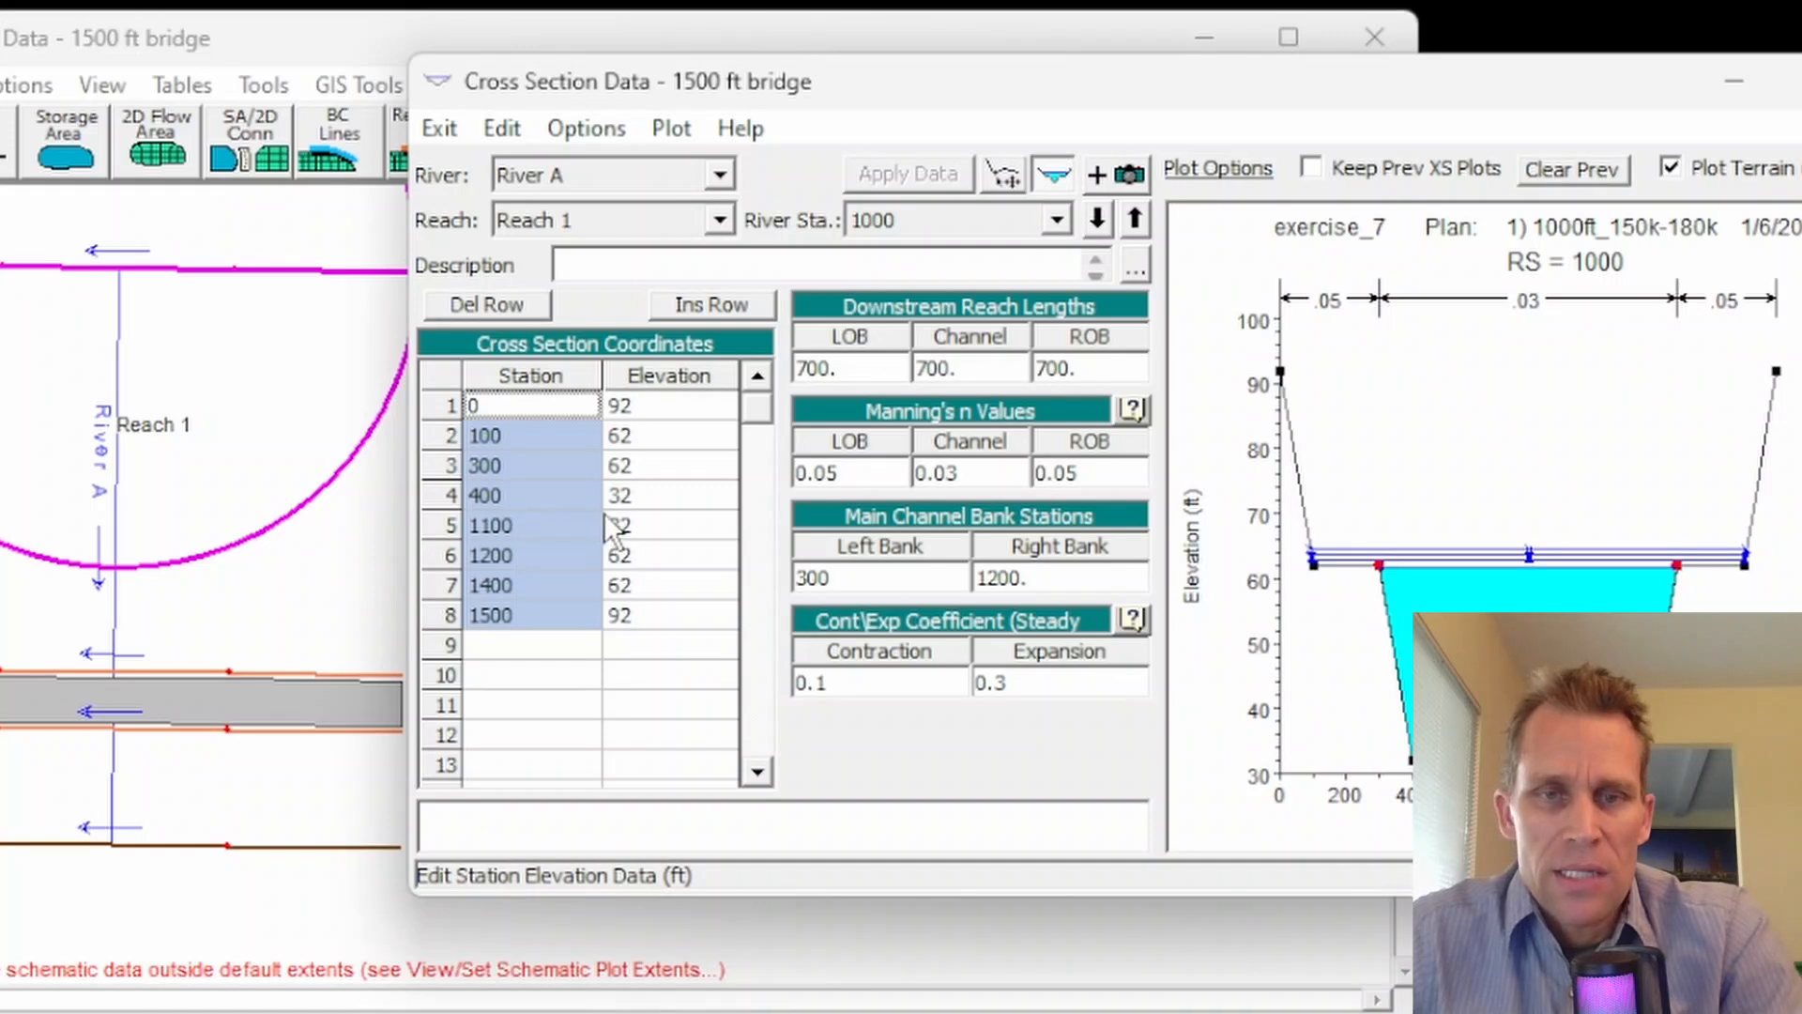
Step: Paste the copied stations over those of river station 0, set its right bank station to 1200 and apply the data
left_click(1135, 219)
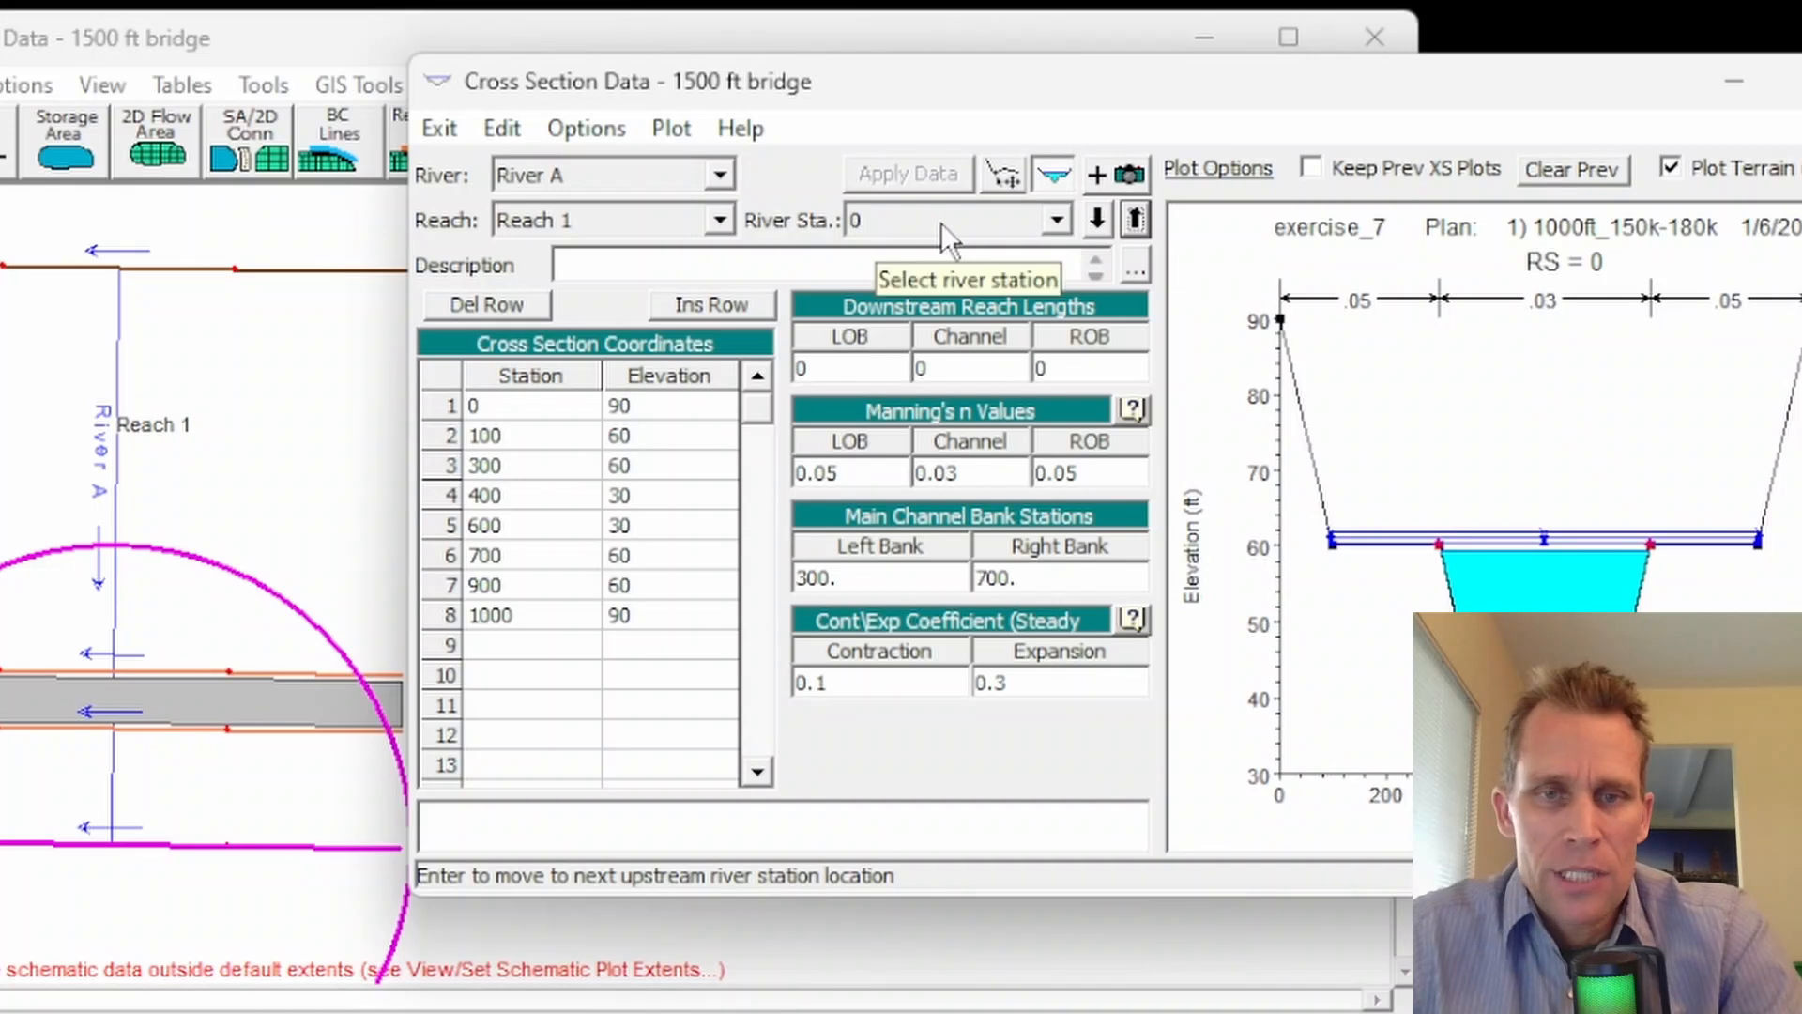
left_click(521, 432)
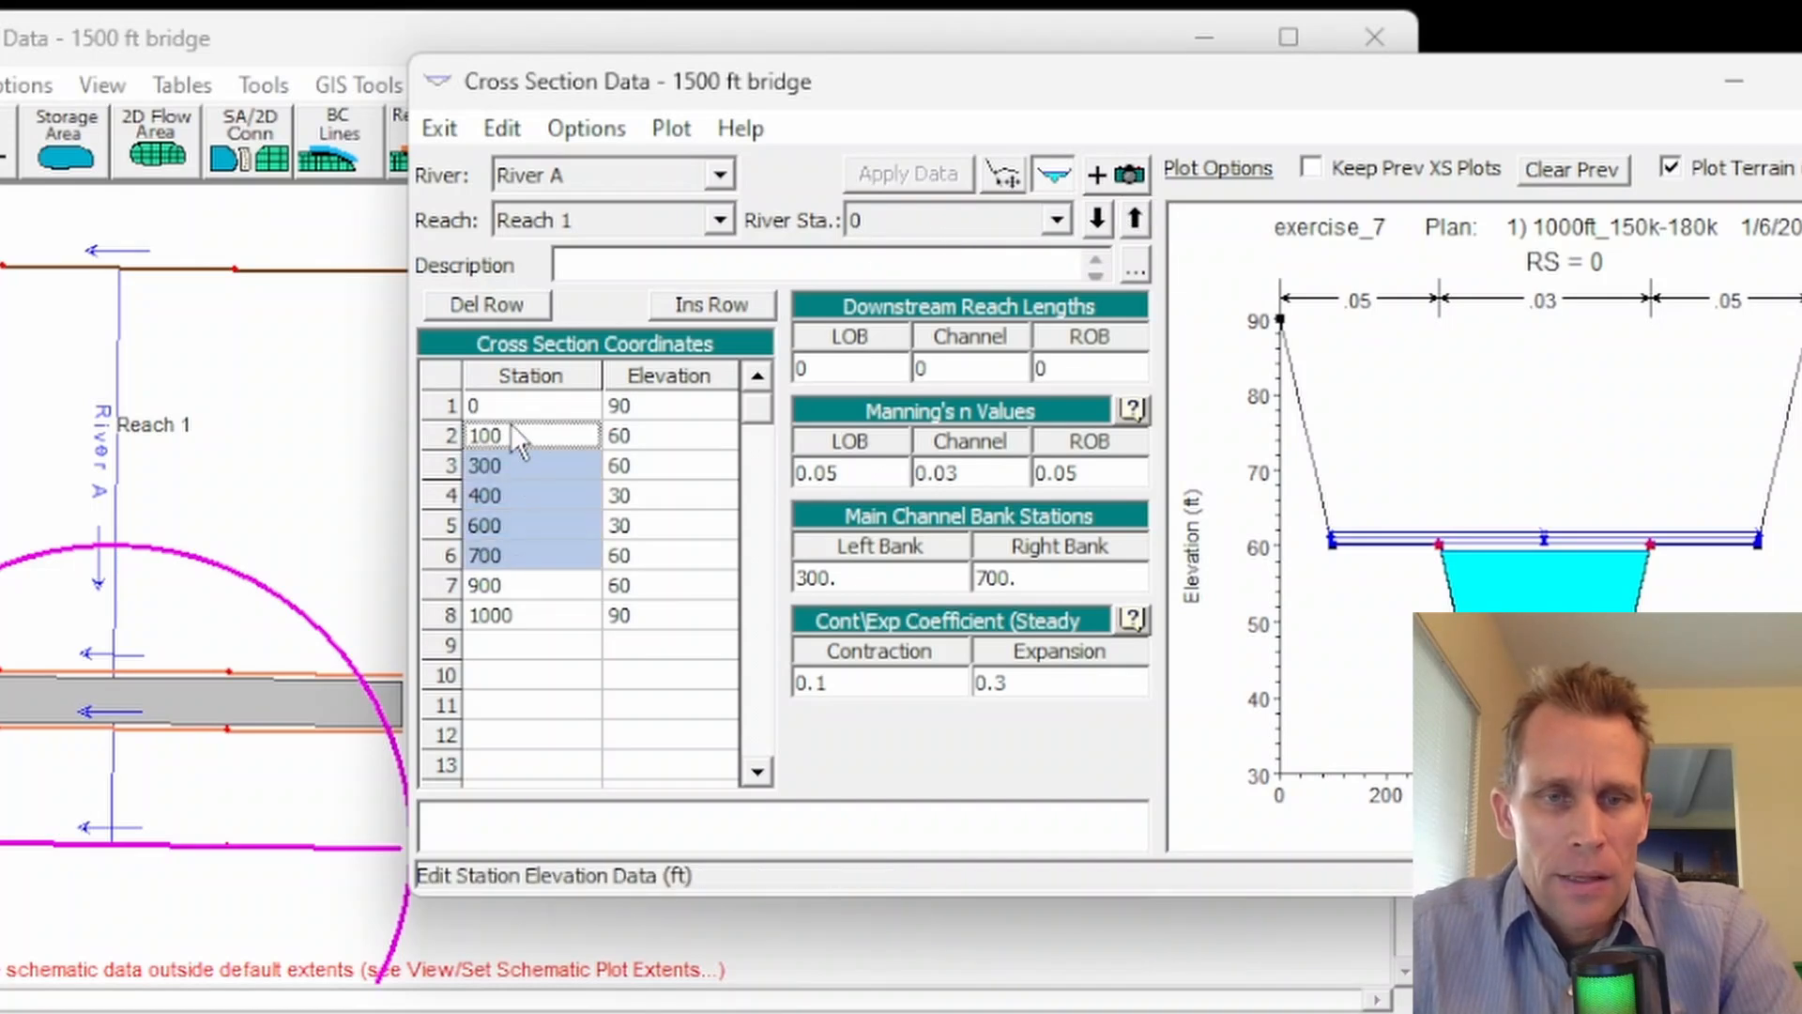
left_click_drag(514, 405, 527, 617)
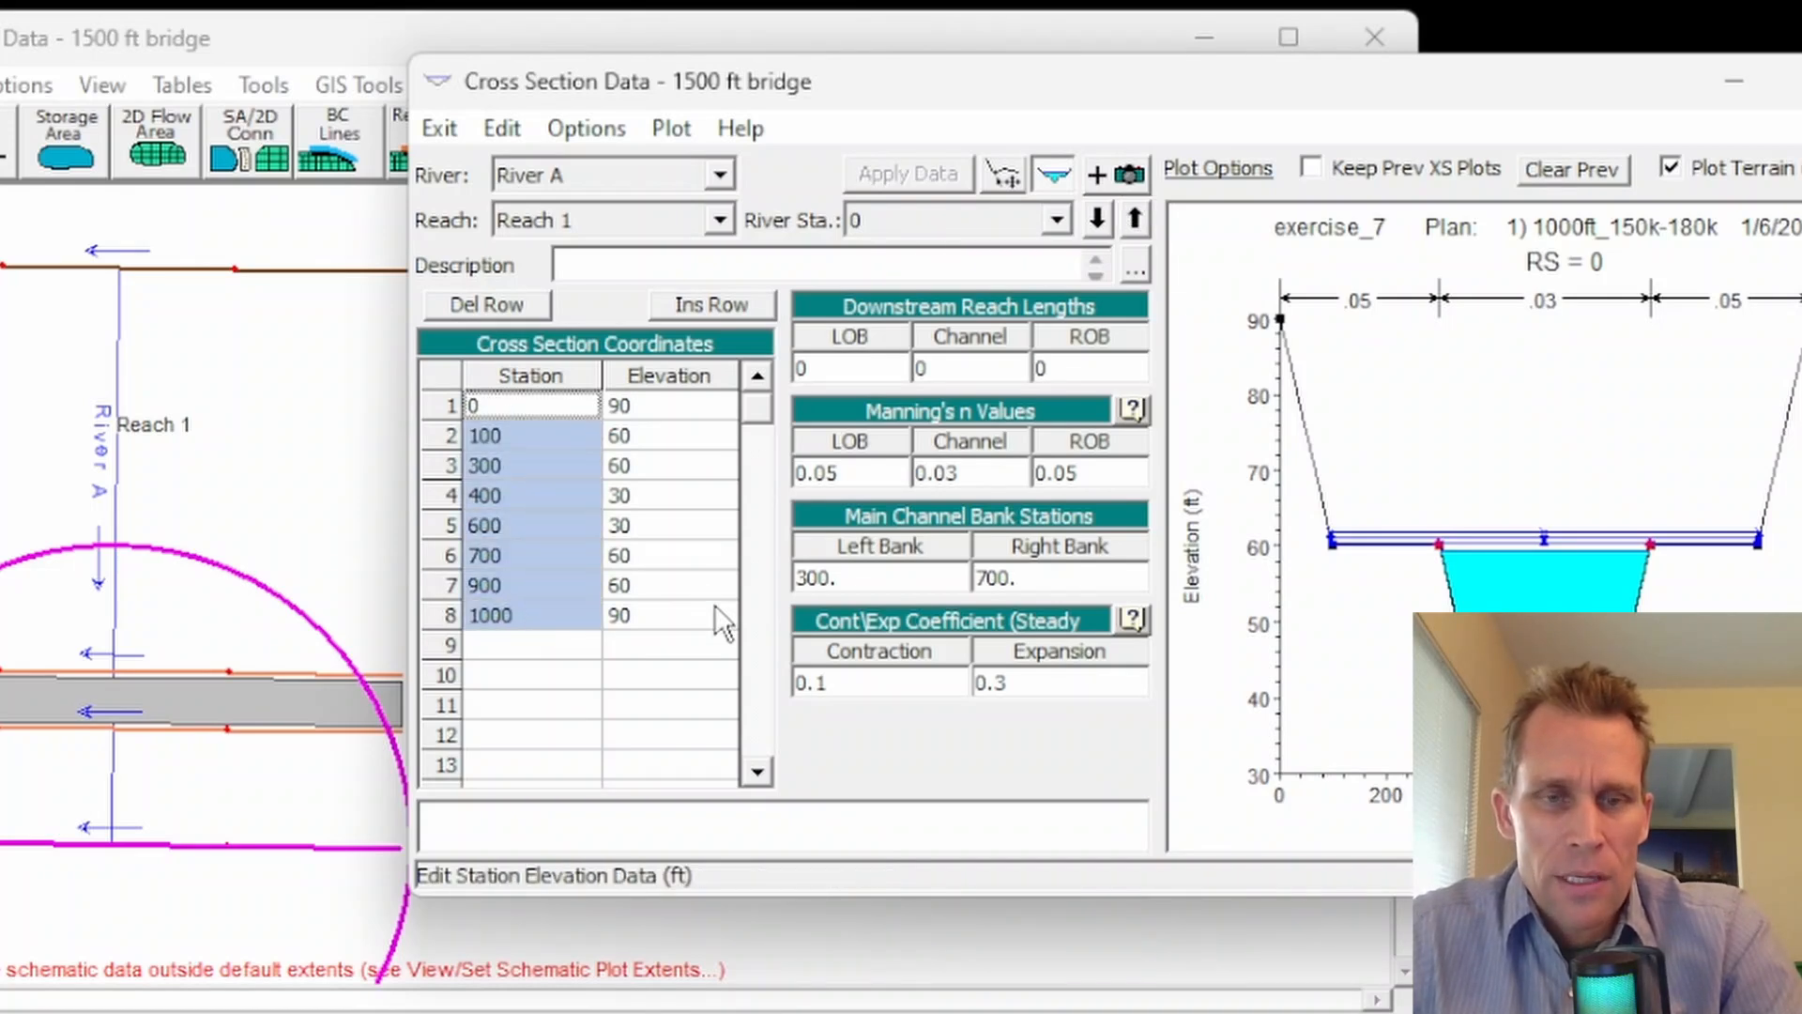
key("ctrl+v")
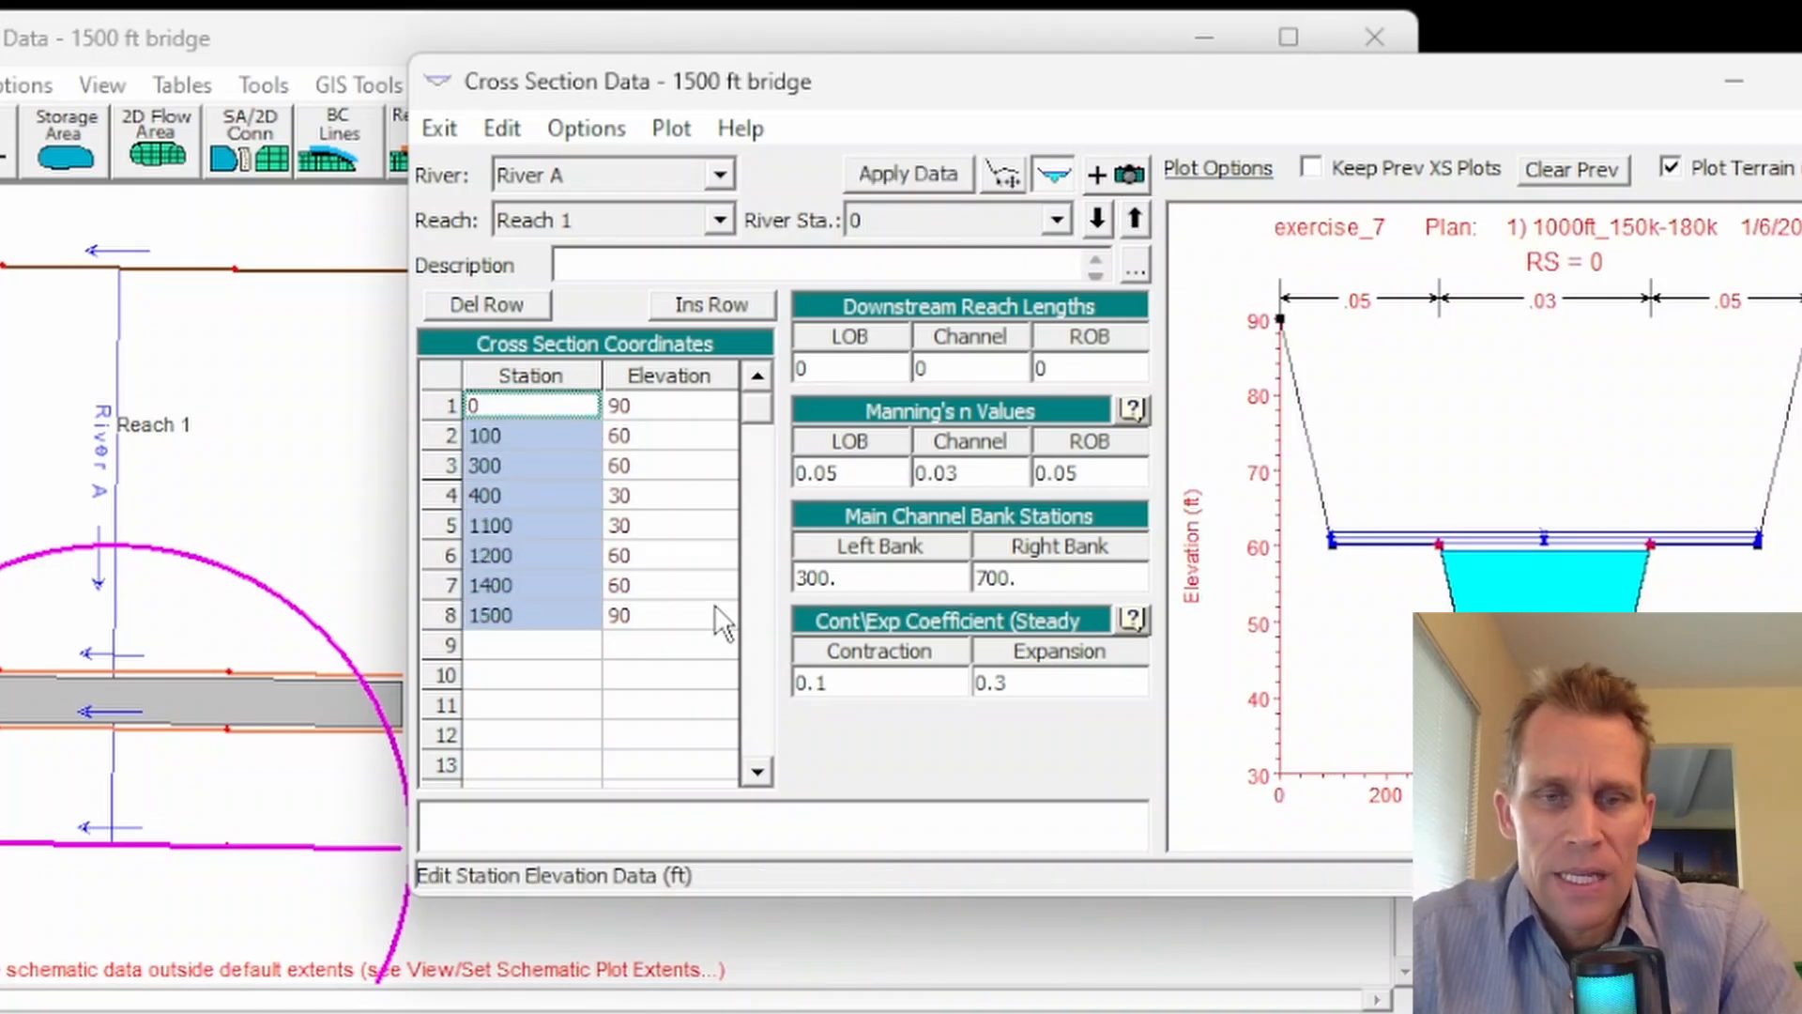
left_click(1030, 579)
type("1200")
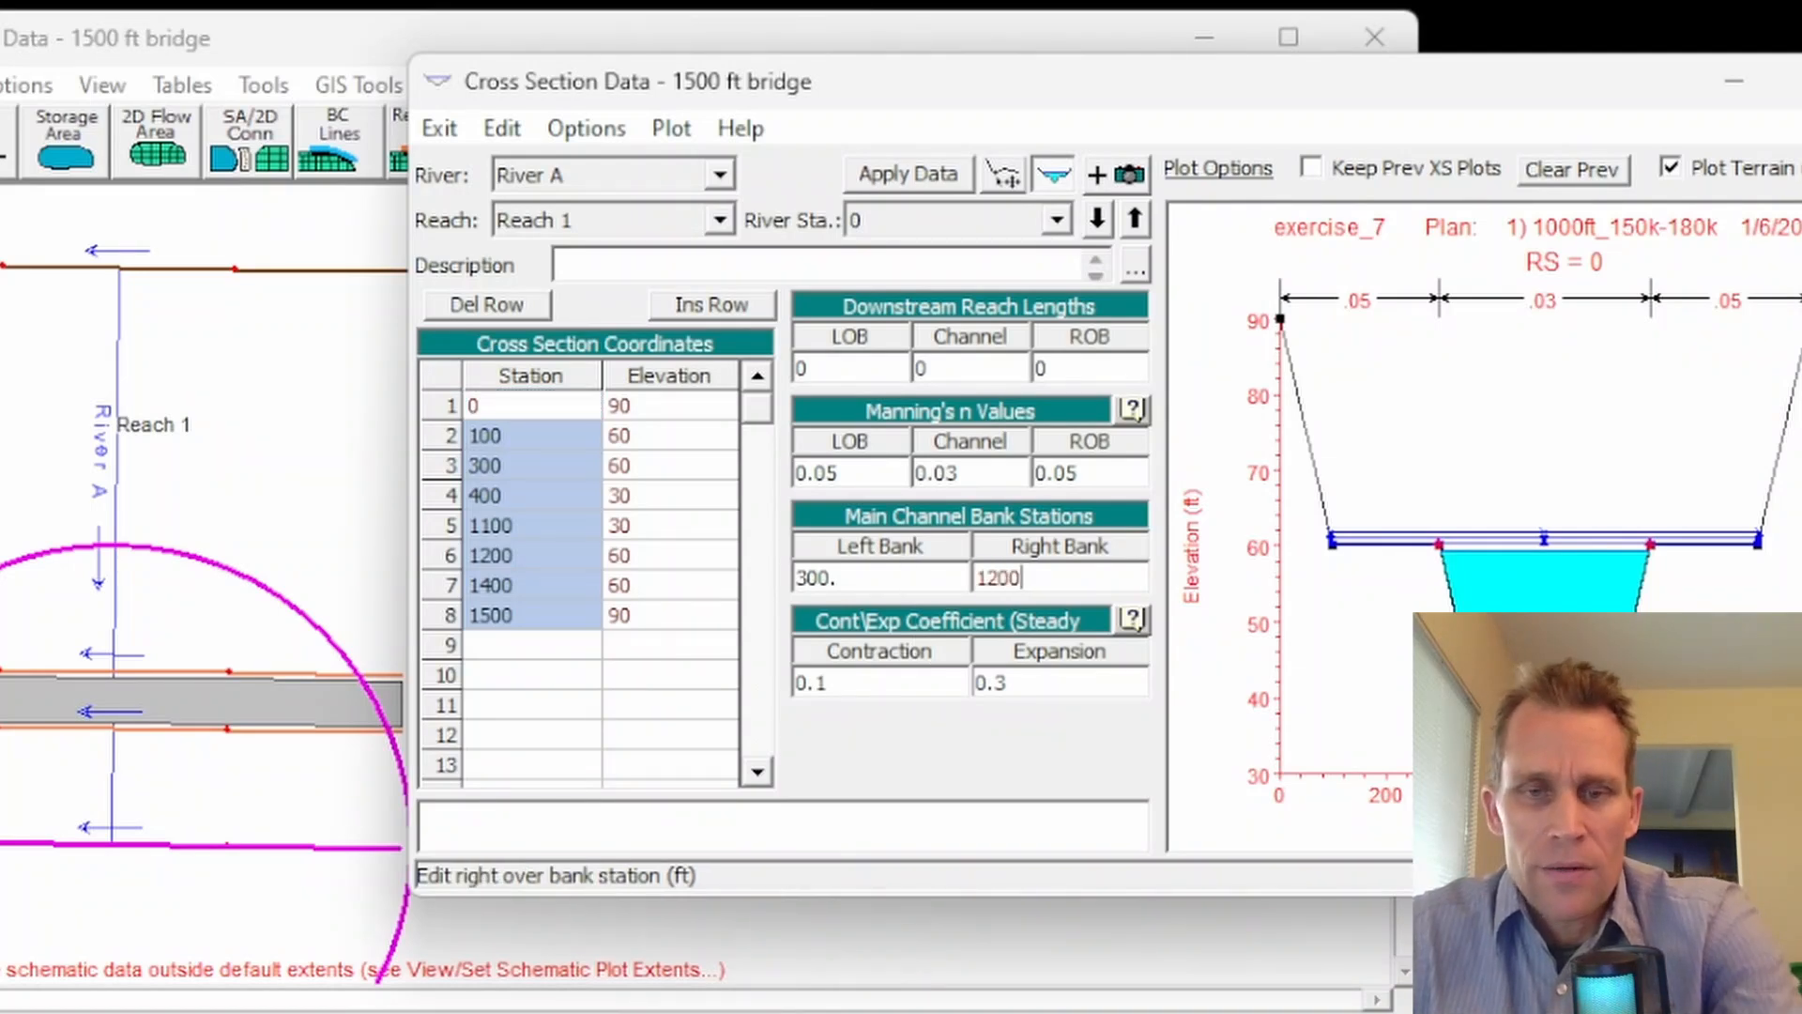
left_click(909, 176)
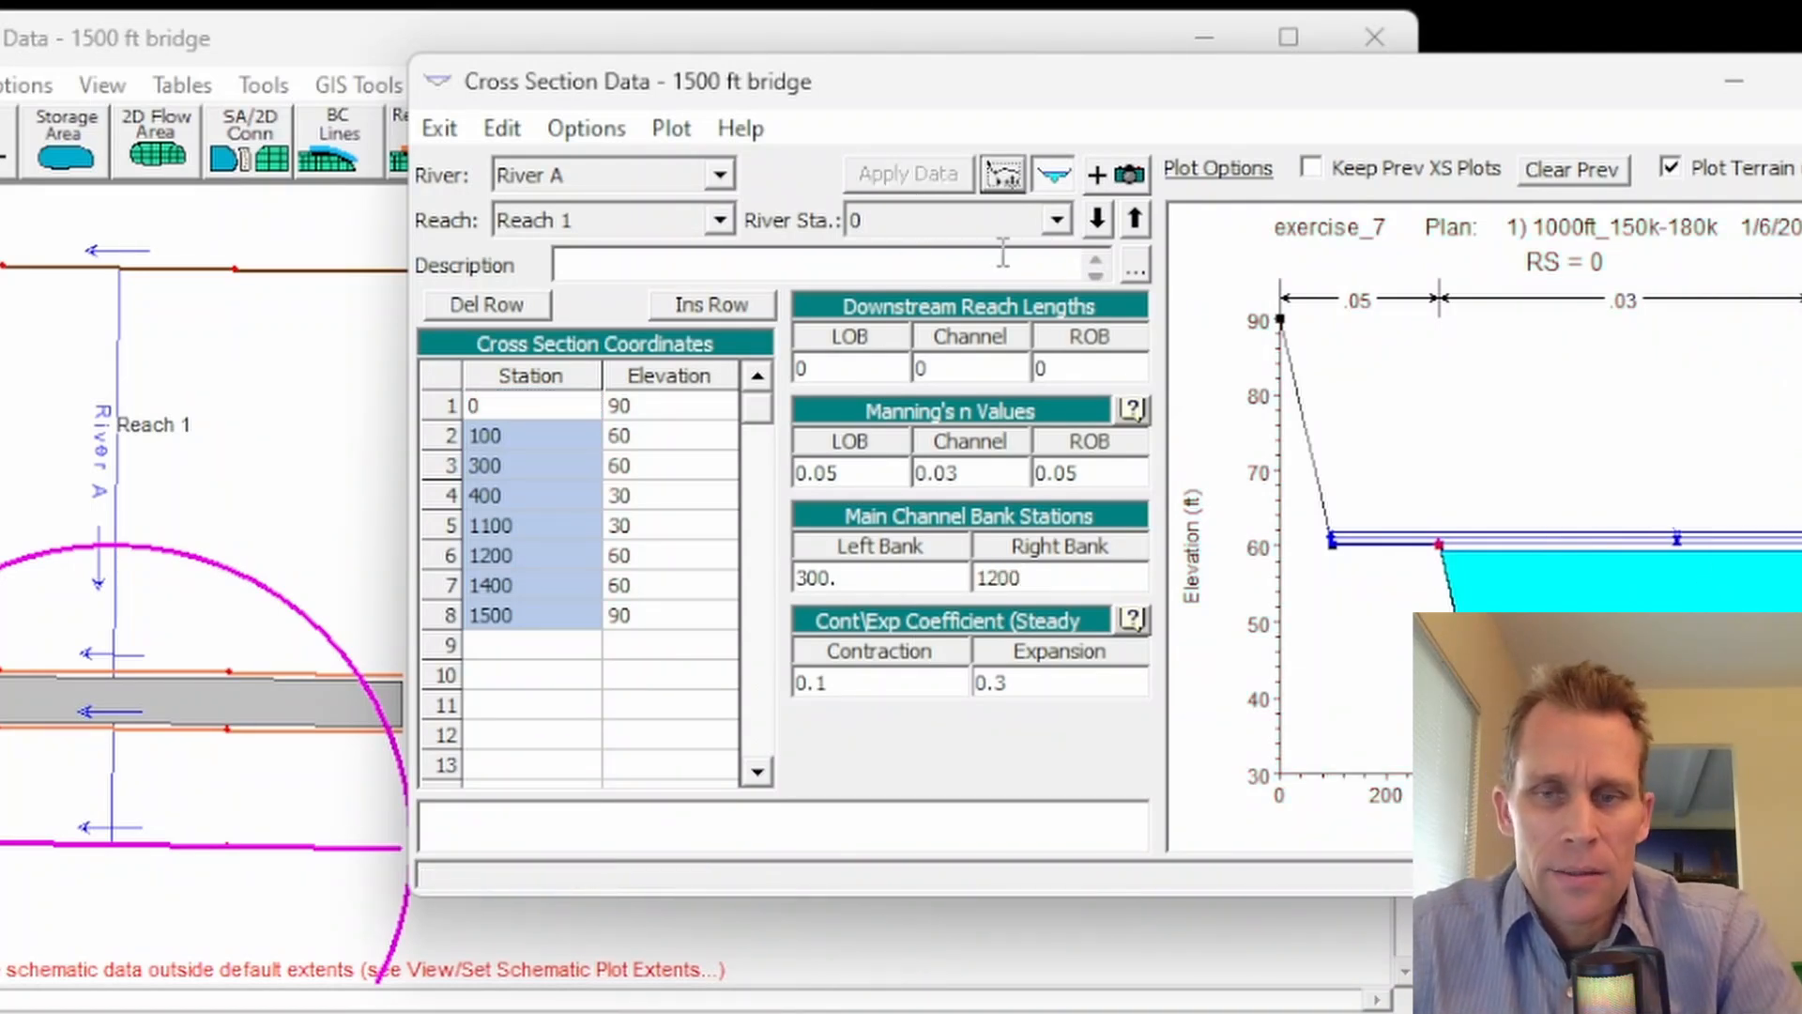
Step: Paste the copied stations into river station 200, set its right bank station to 1200 and apply the data
left_click(1132, 223)
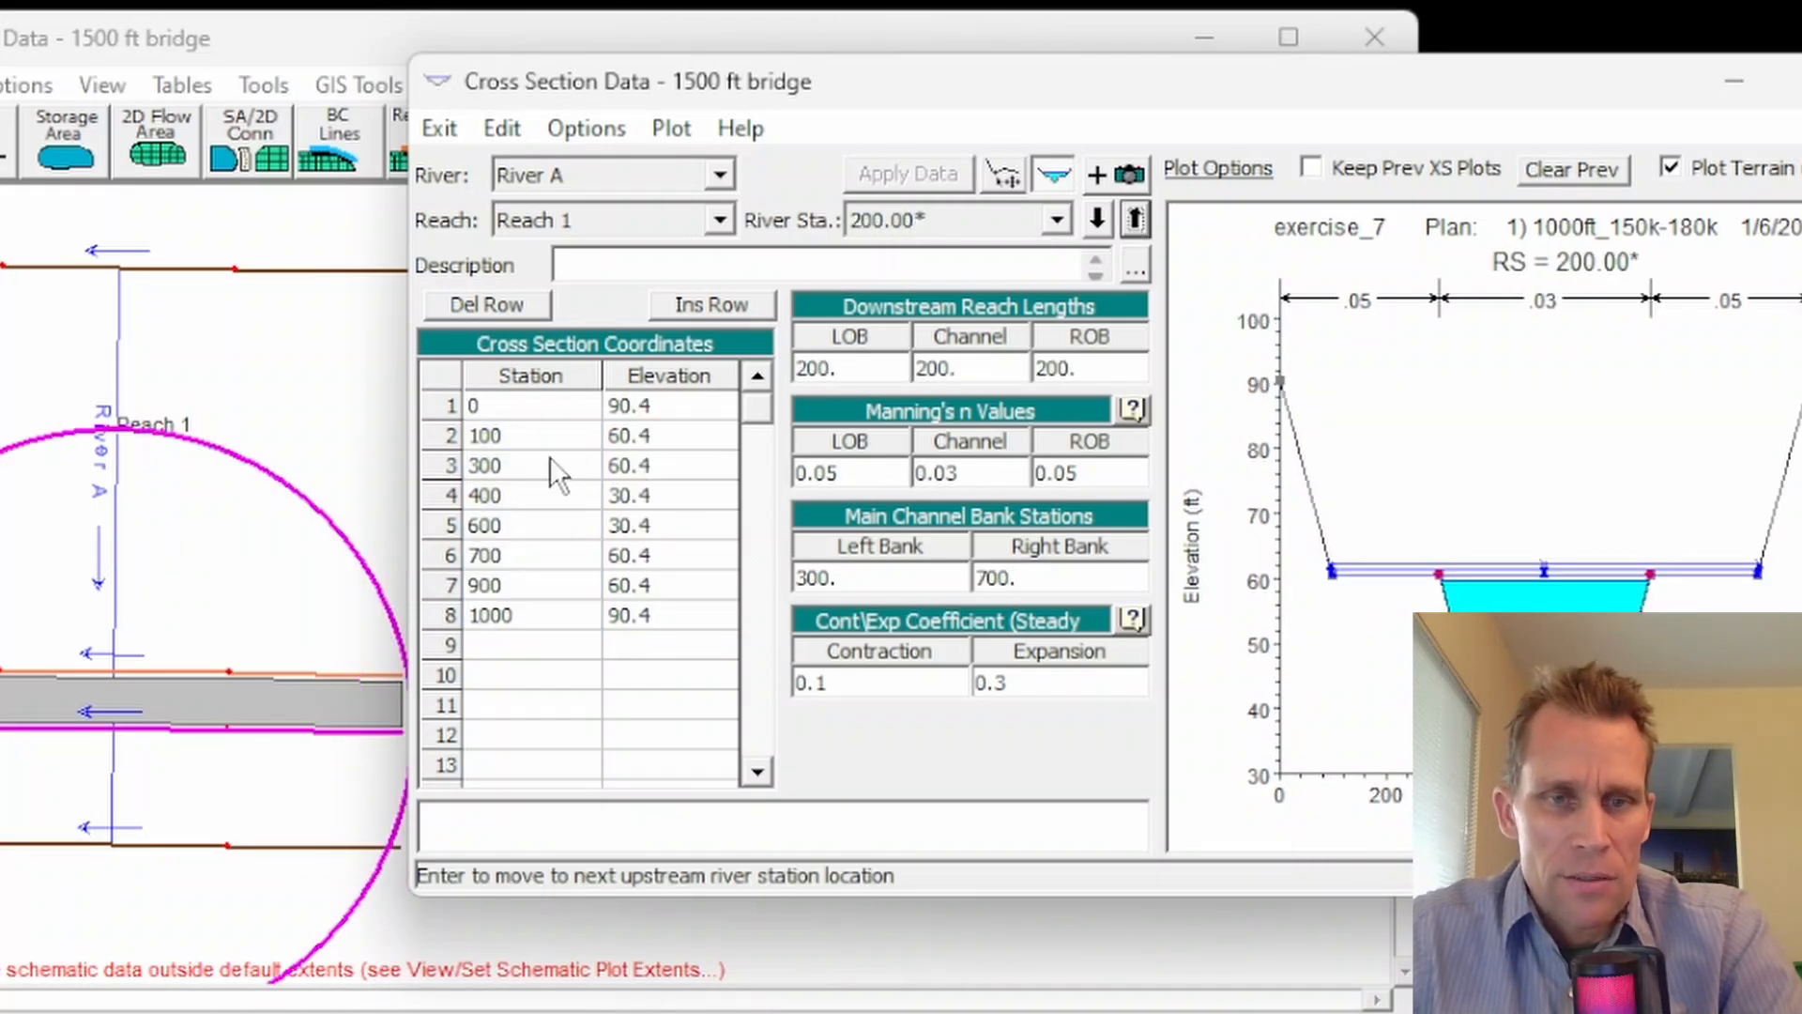
left_click_drag(503, 409, 513, 611)
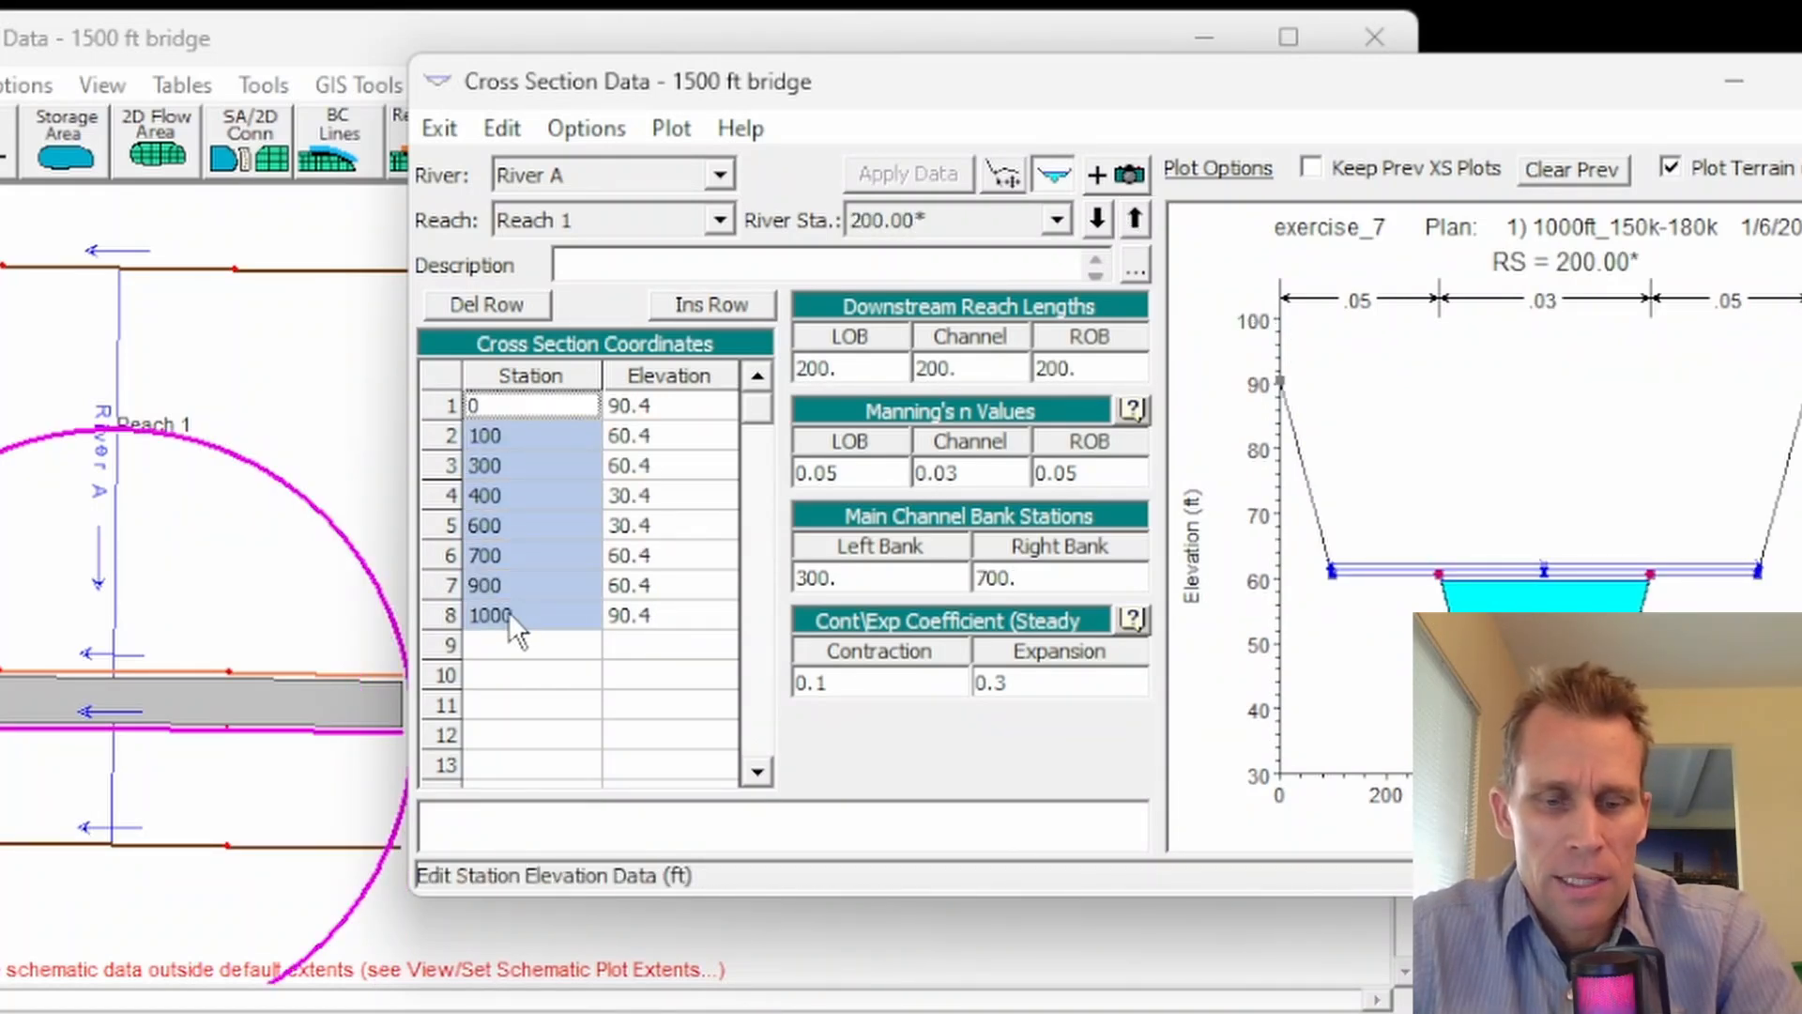
key("ctrl+v")
left_click(1041, 577)
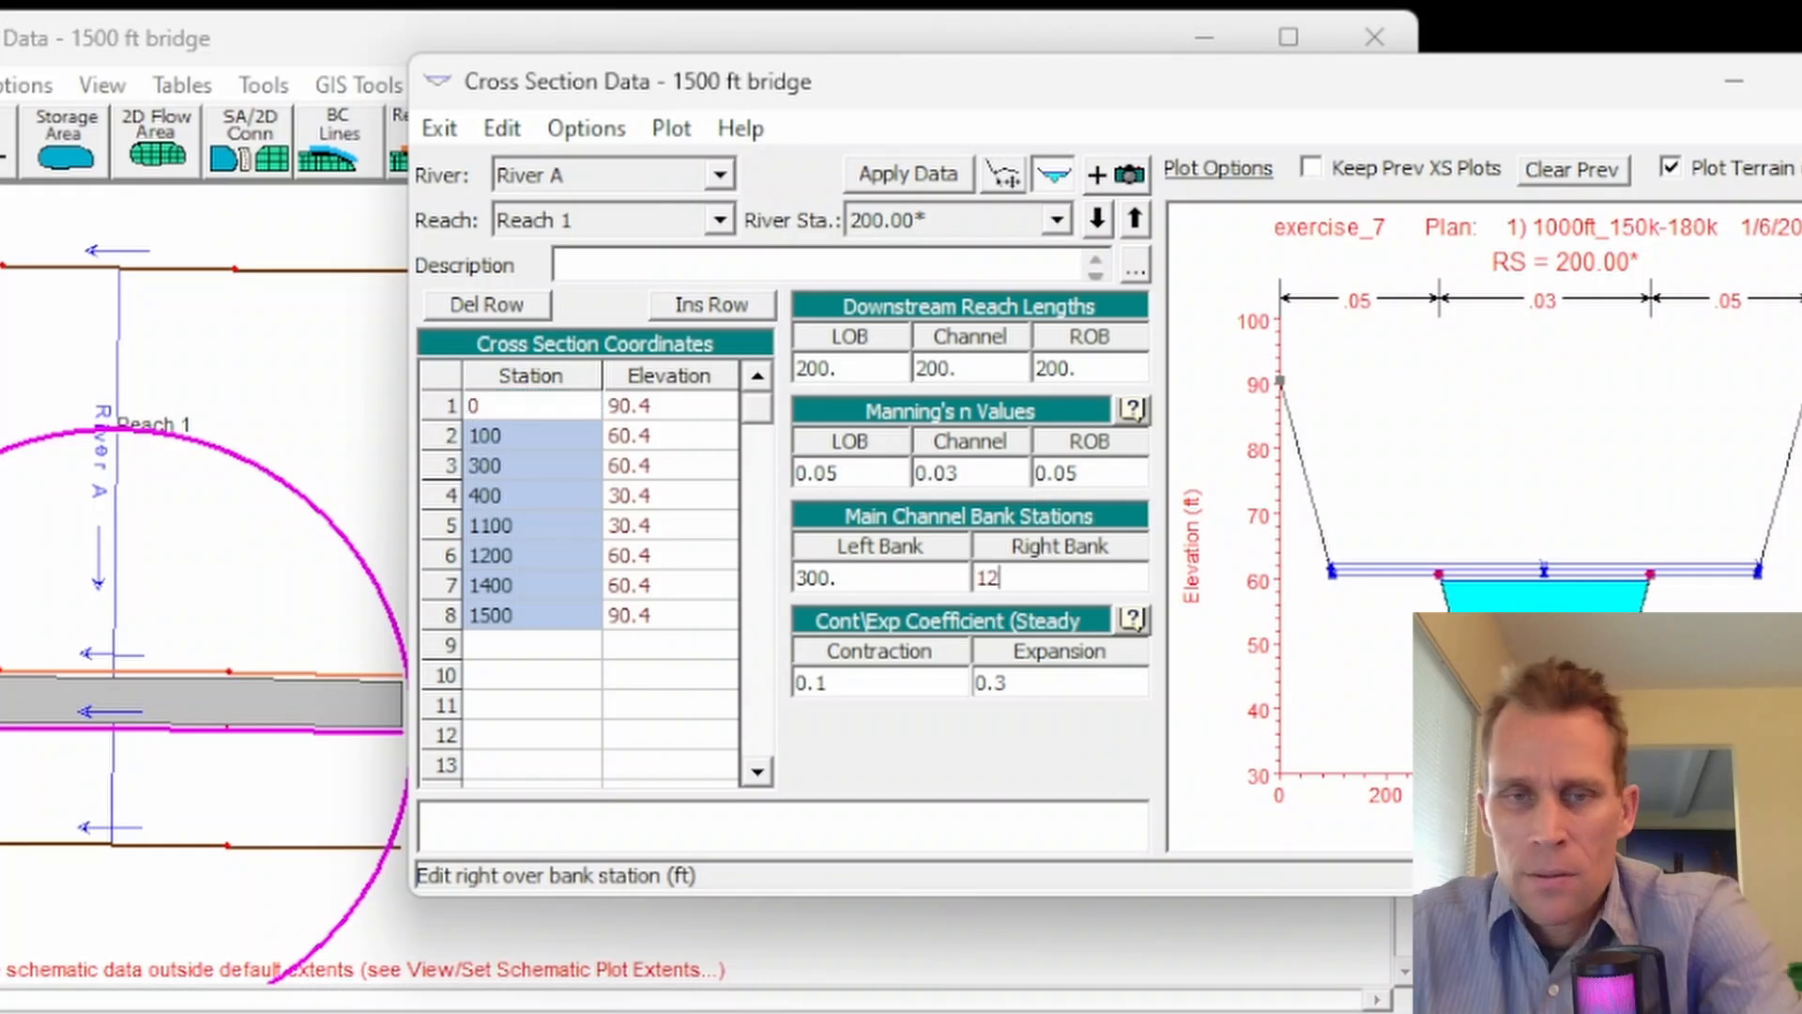
type("1200")
left_click(933, 175)
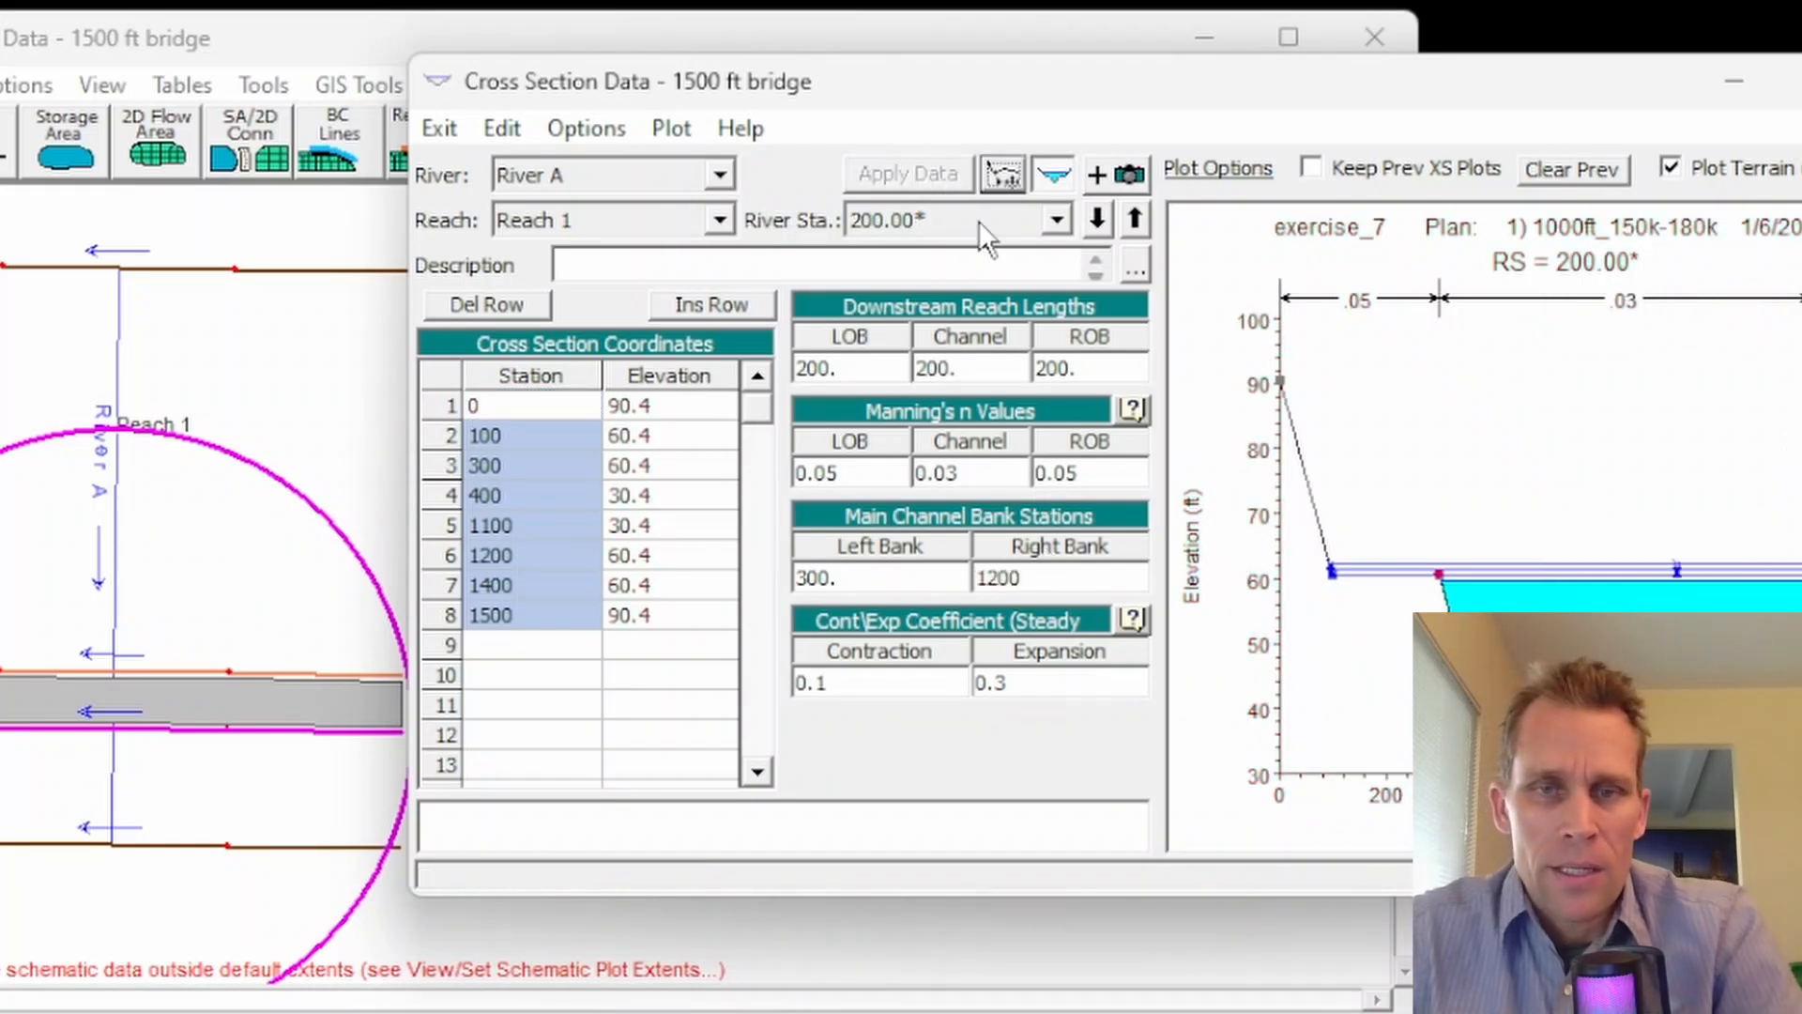
Step: Paste the copied stations into river station 300, set its right bank station to 1200 and apply the data
left_click(1136, 220)
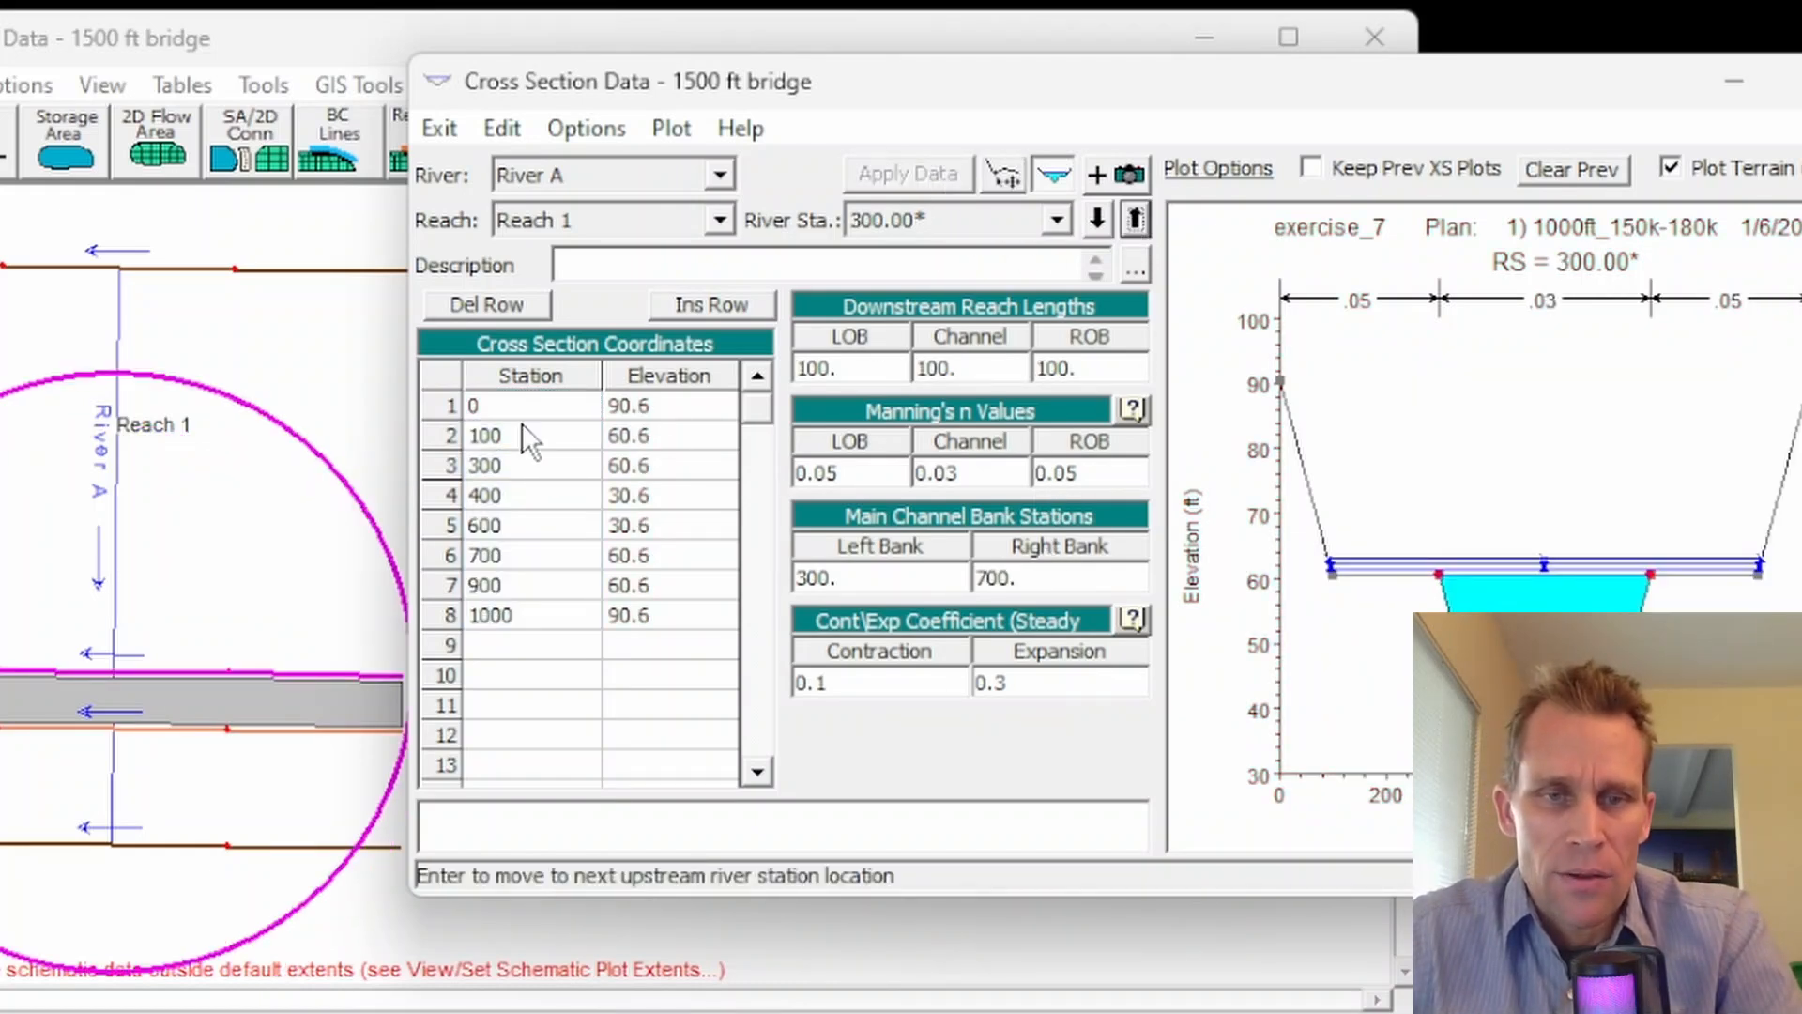
left_click_drag(528, 411, 493, 606)
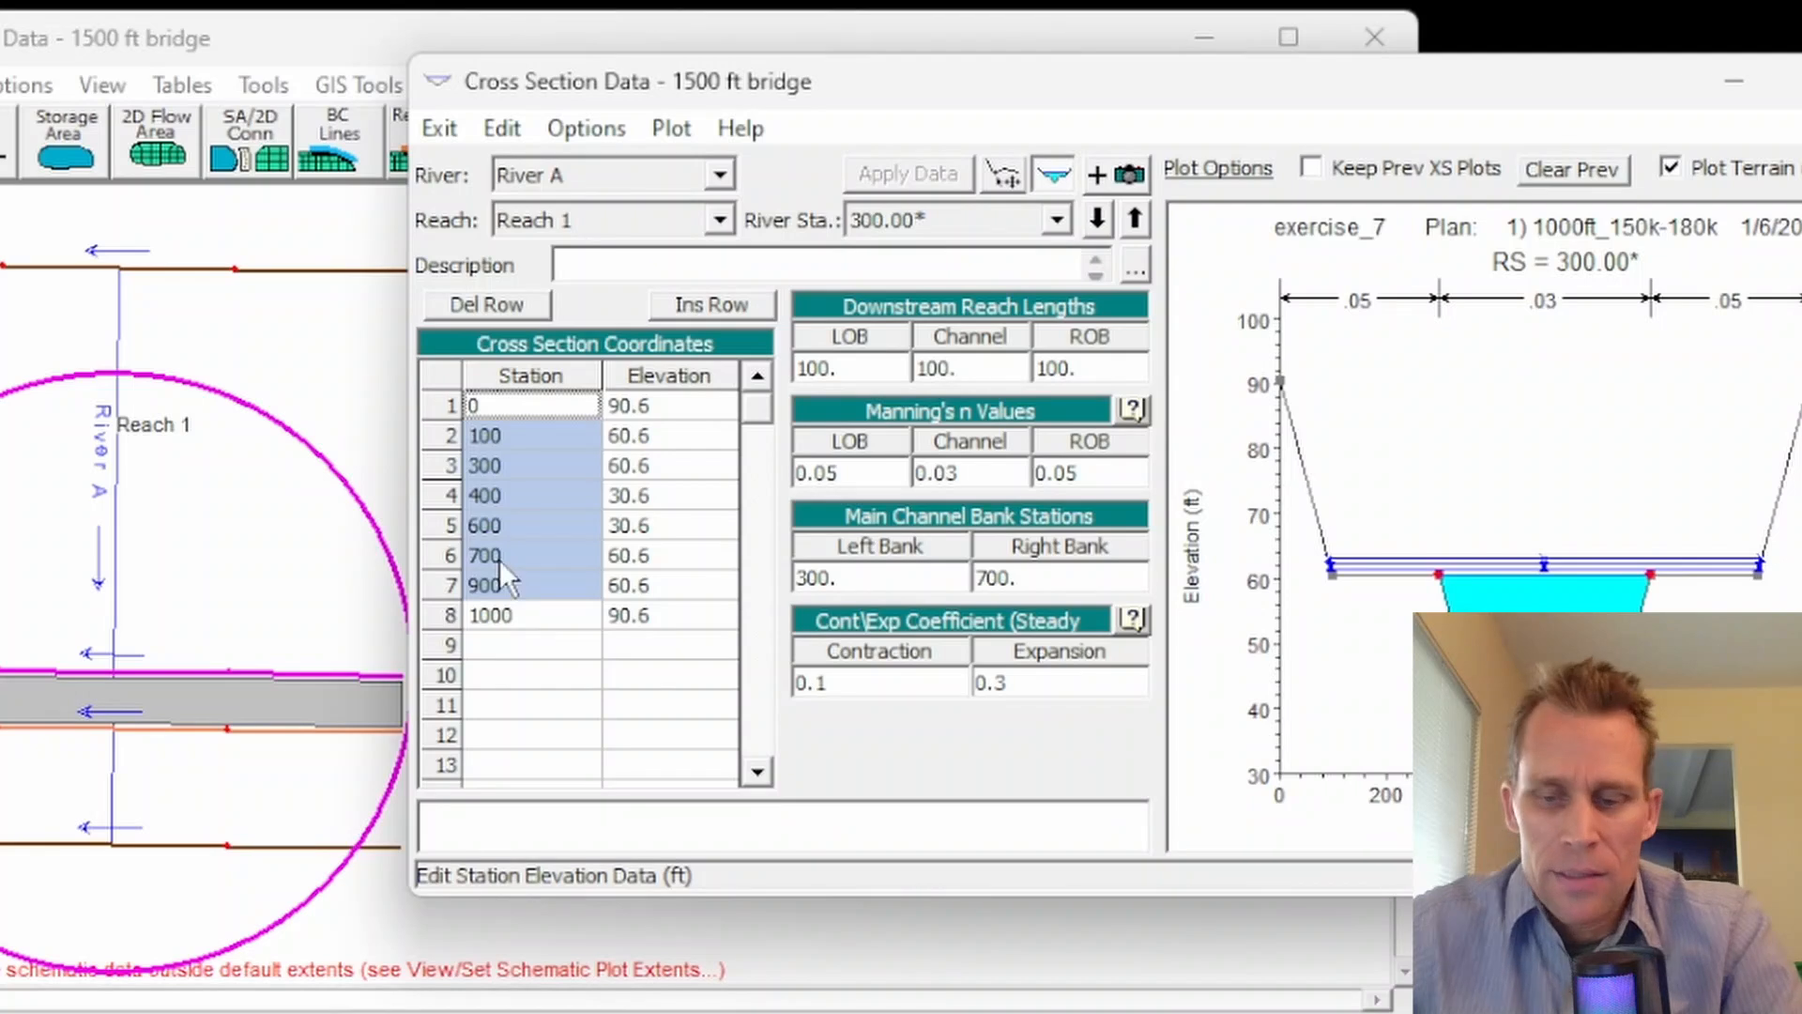
key("shift+Down")
key("ctrl+v")
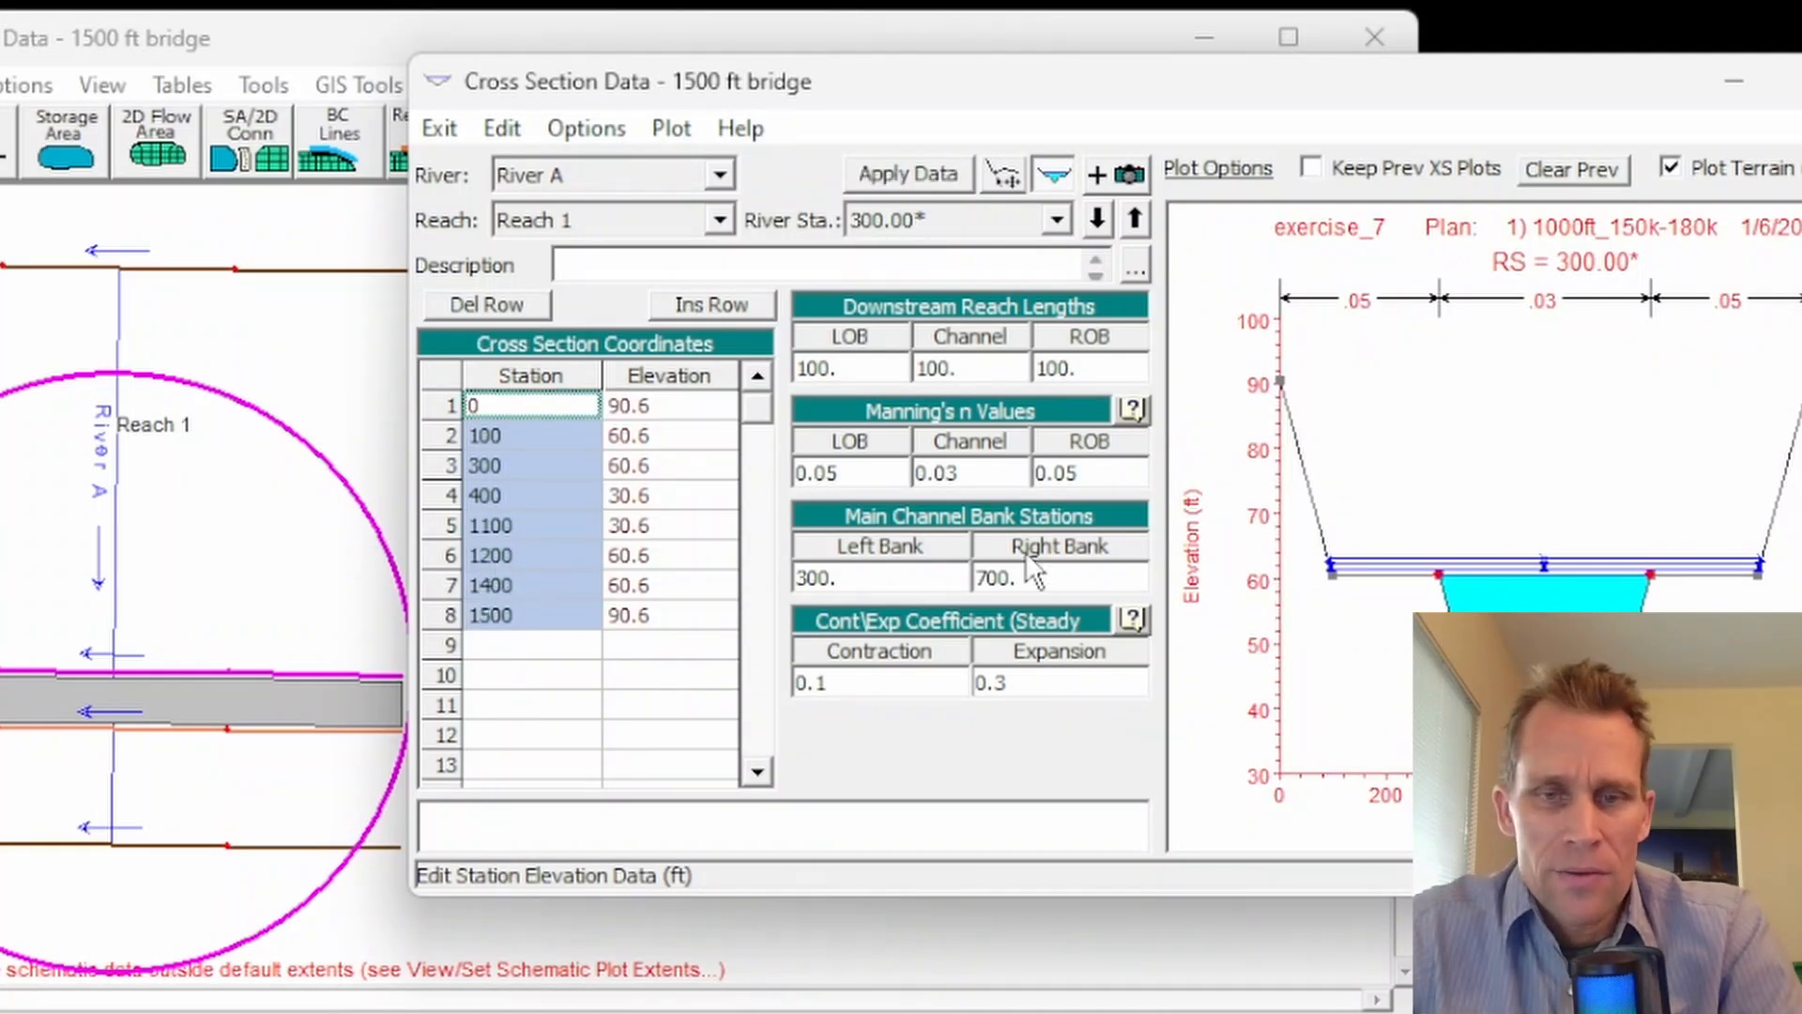
left_click(1058, 582)
type("1200")
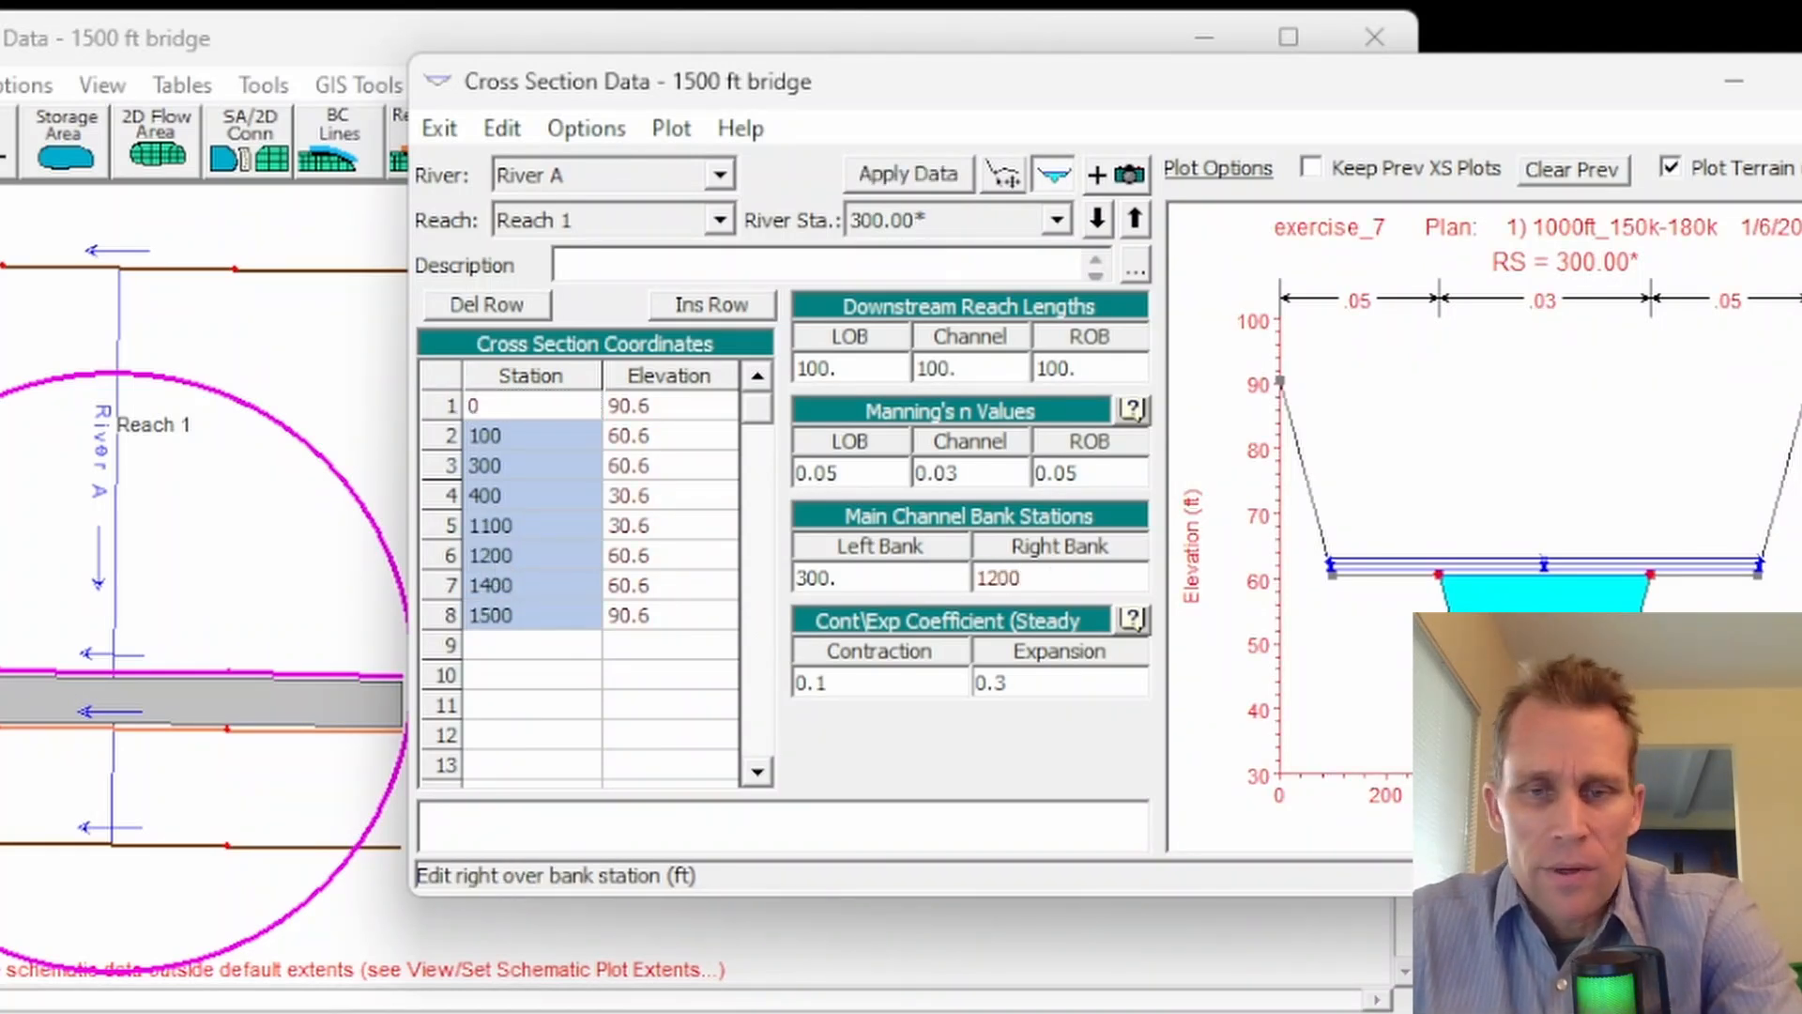
left_click(939, 183)
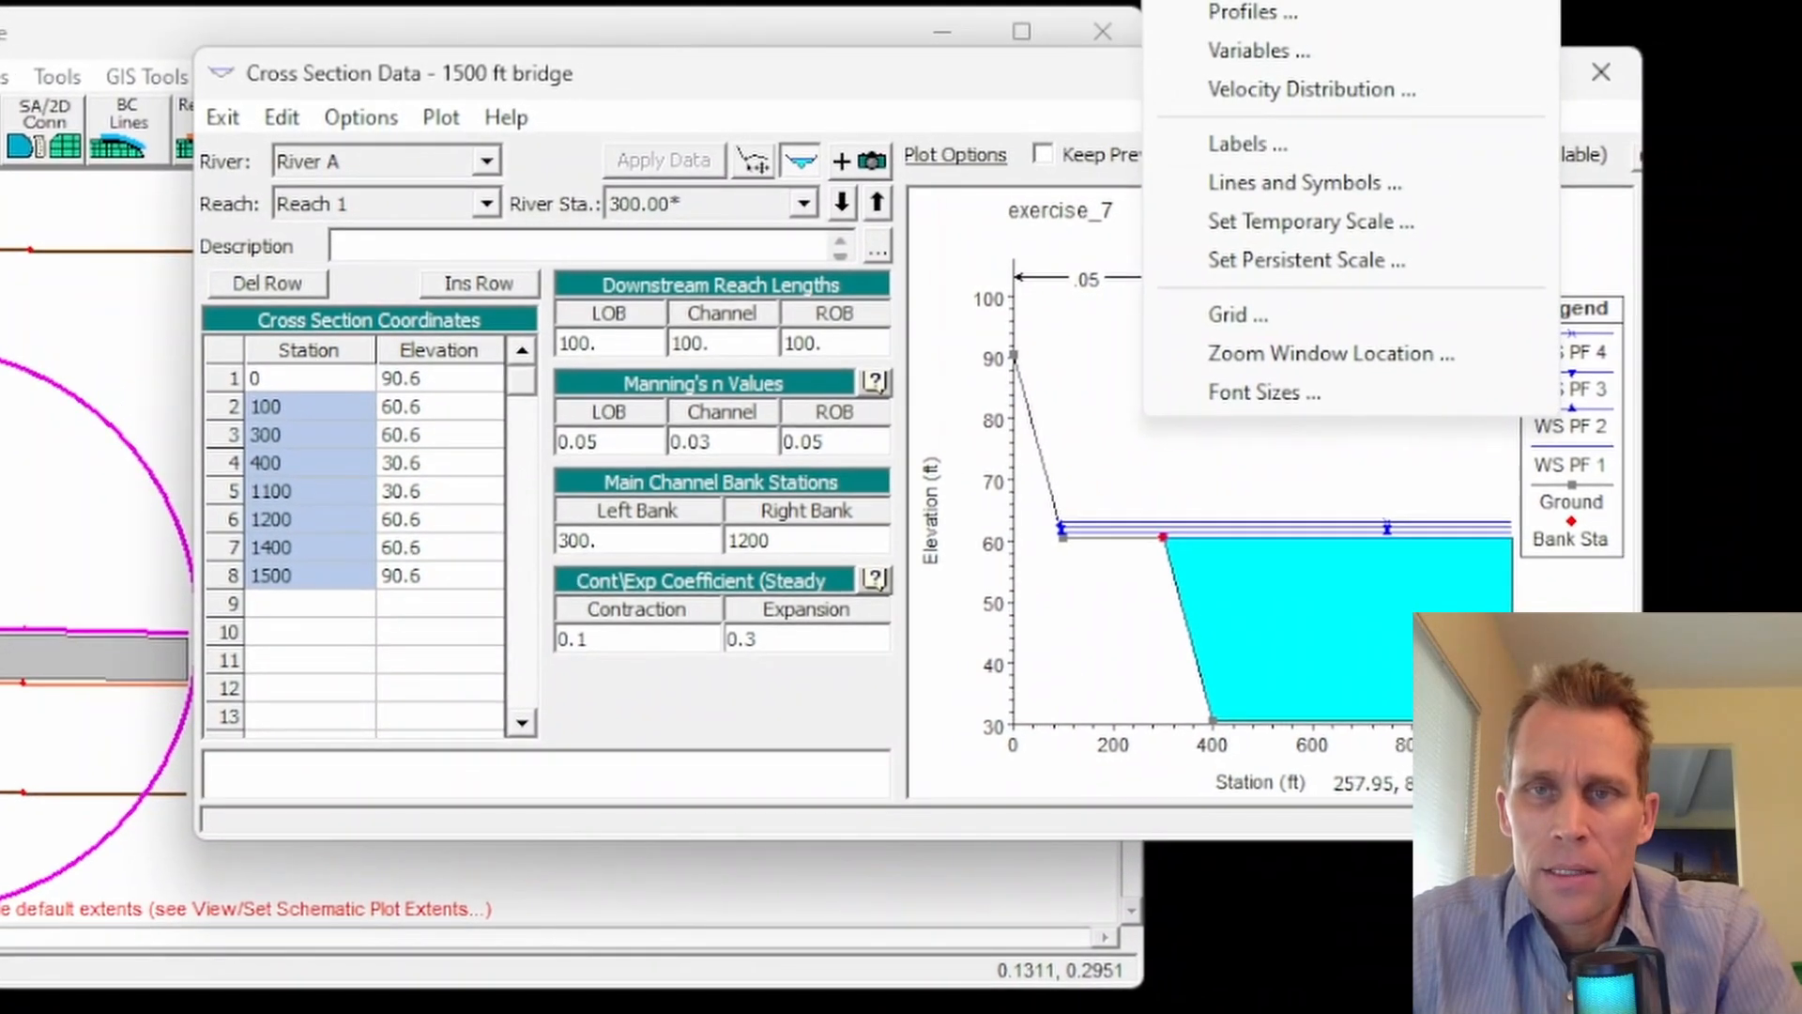
Step: Check the updated cross sections, close the cross section editor and save the geometry data
left_click(877, 201)
left_click(877, 201)
left_click(877, 201)
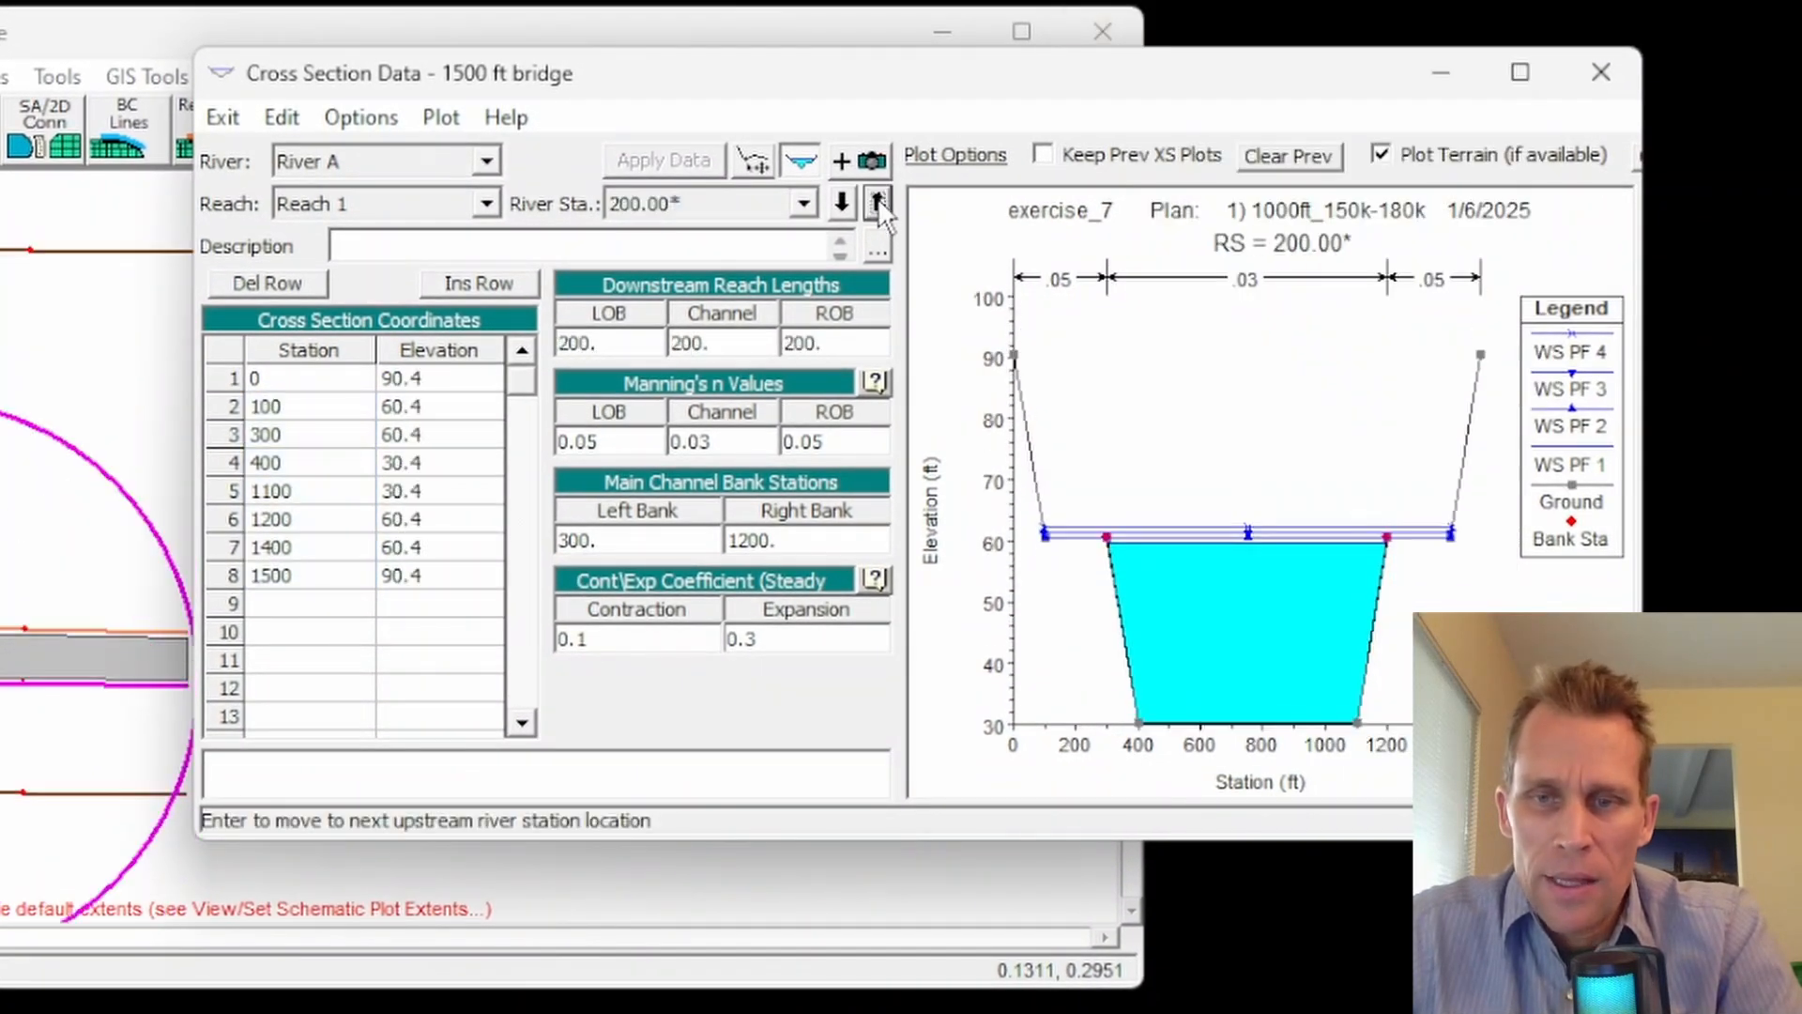
left_click(876, 201)
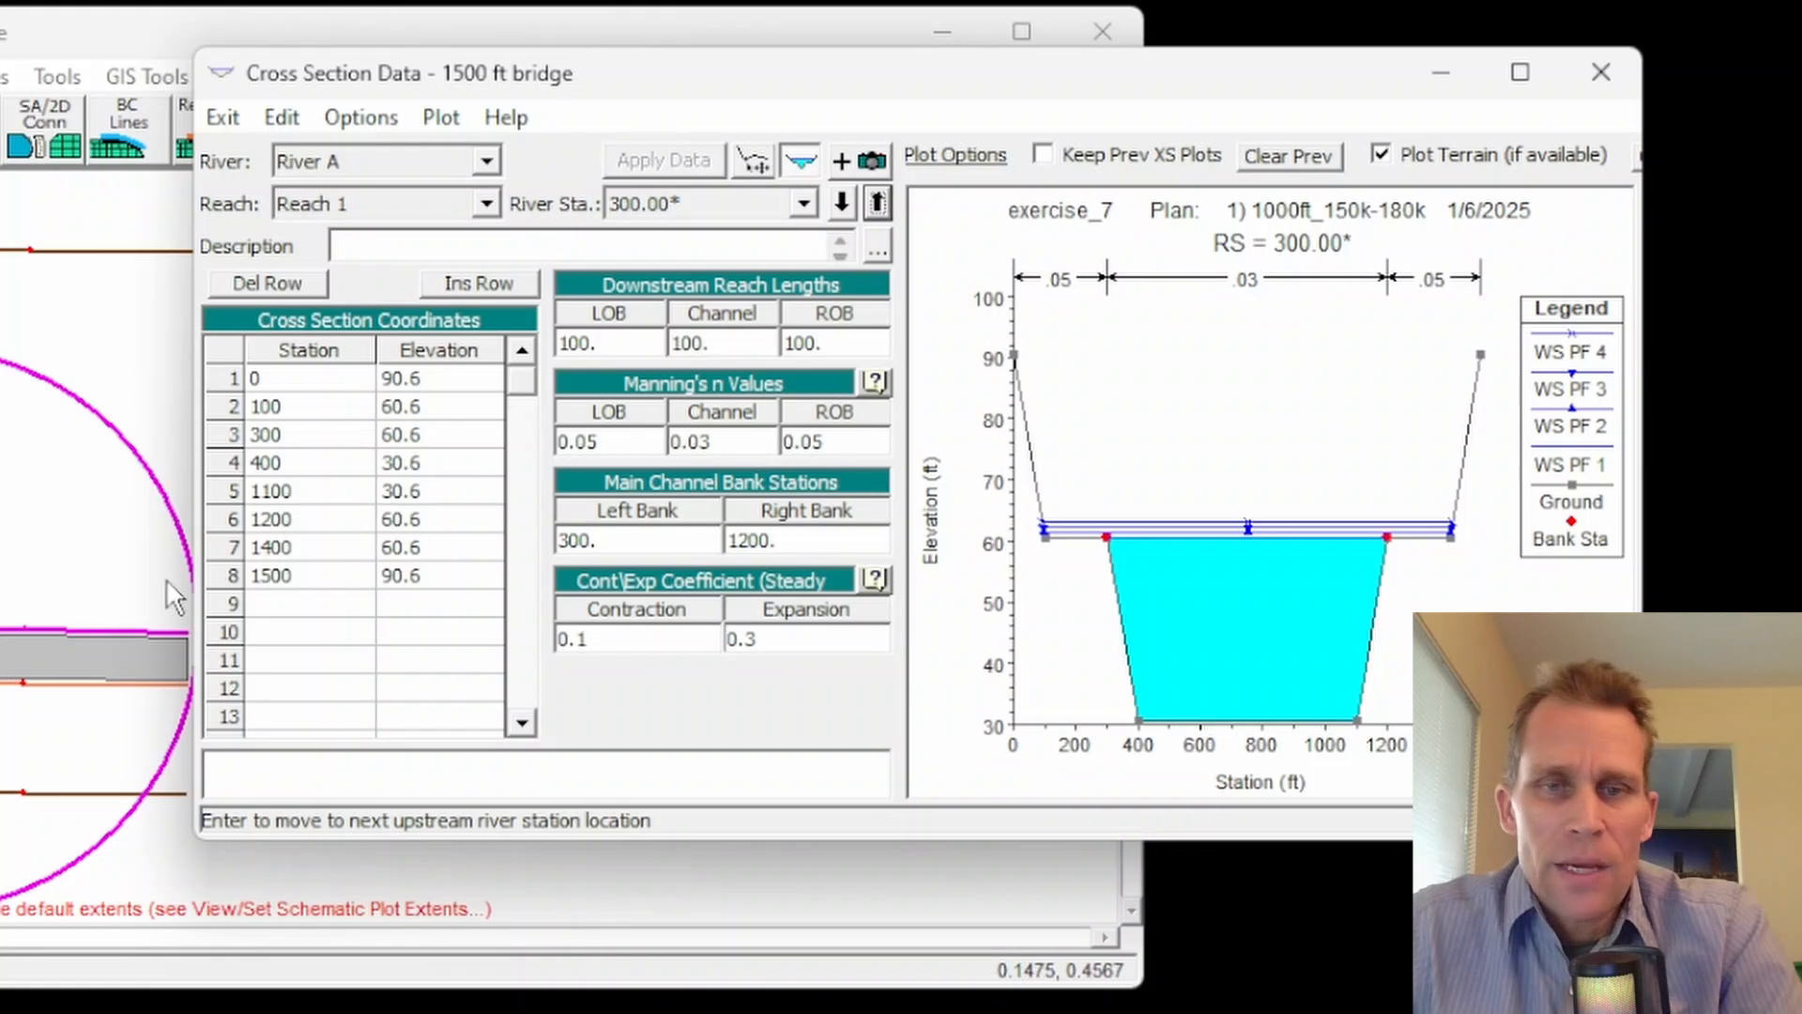
left_click(1600, 73)
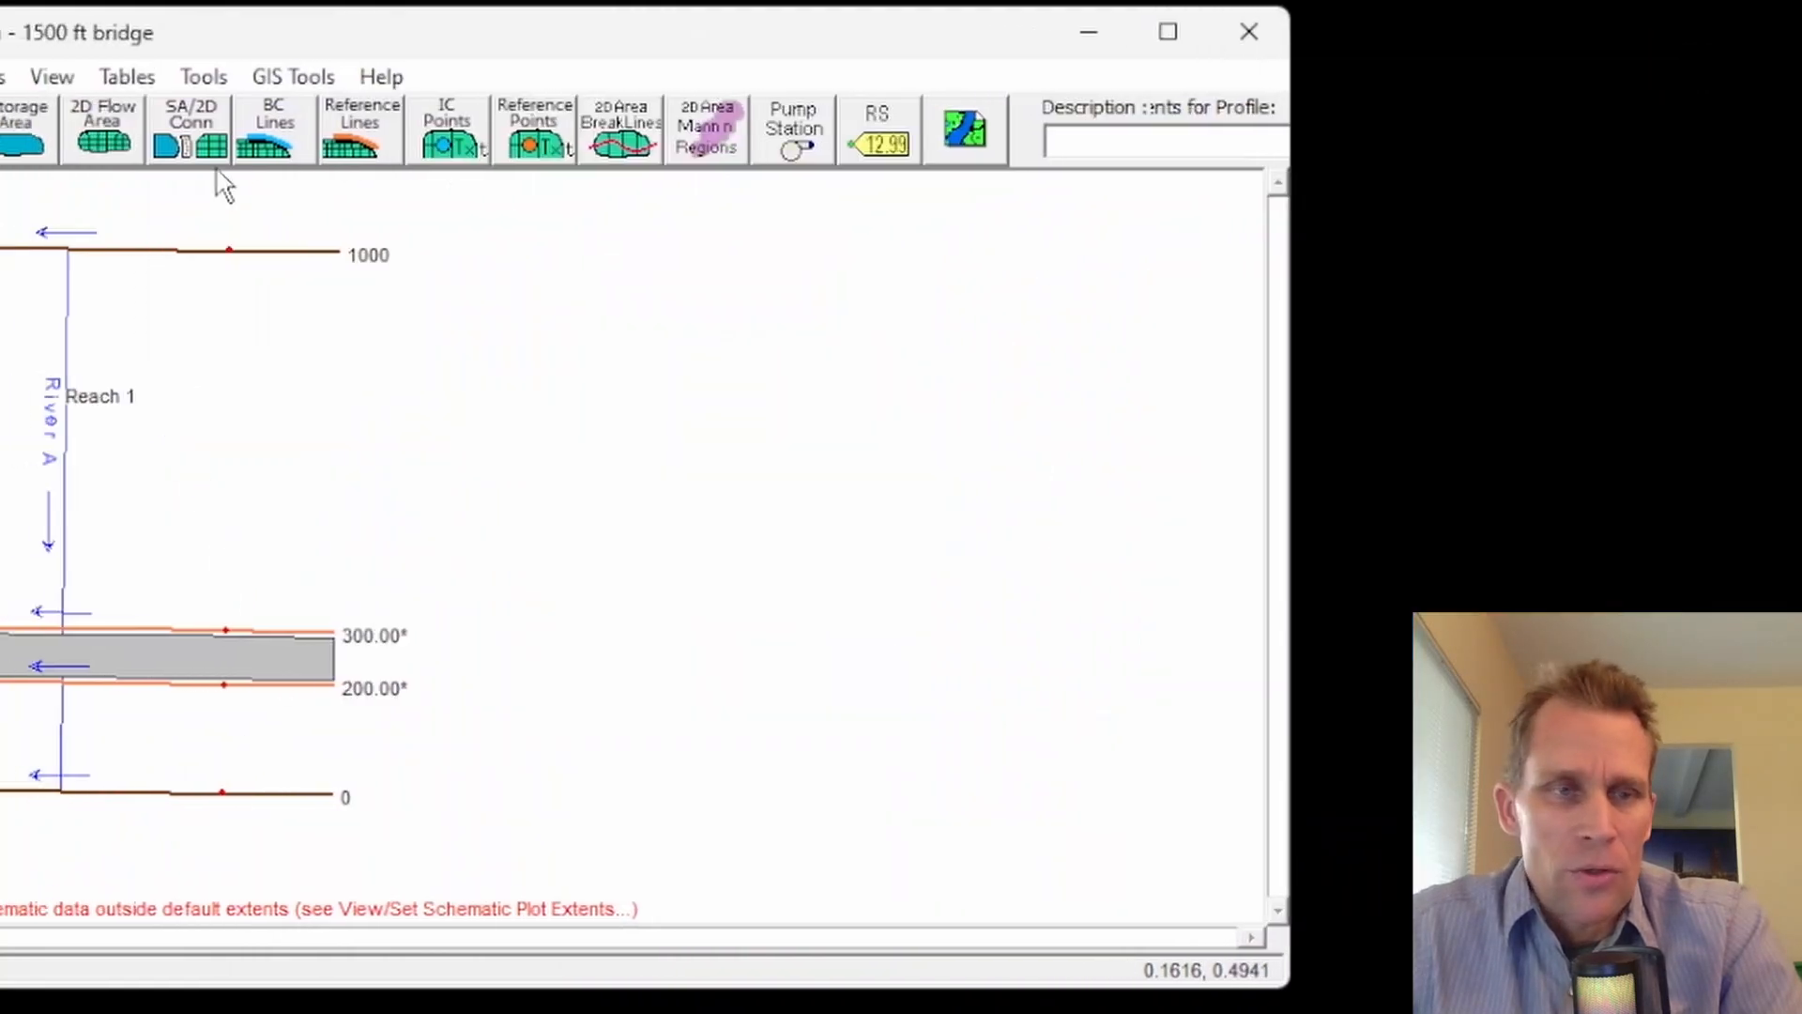
left_click(42, 80)
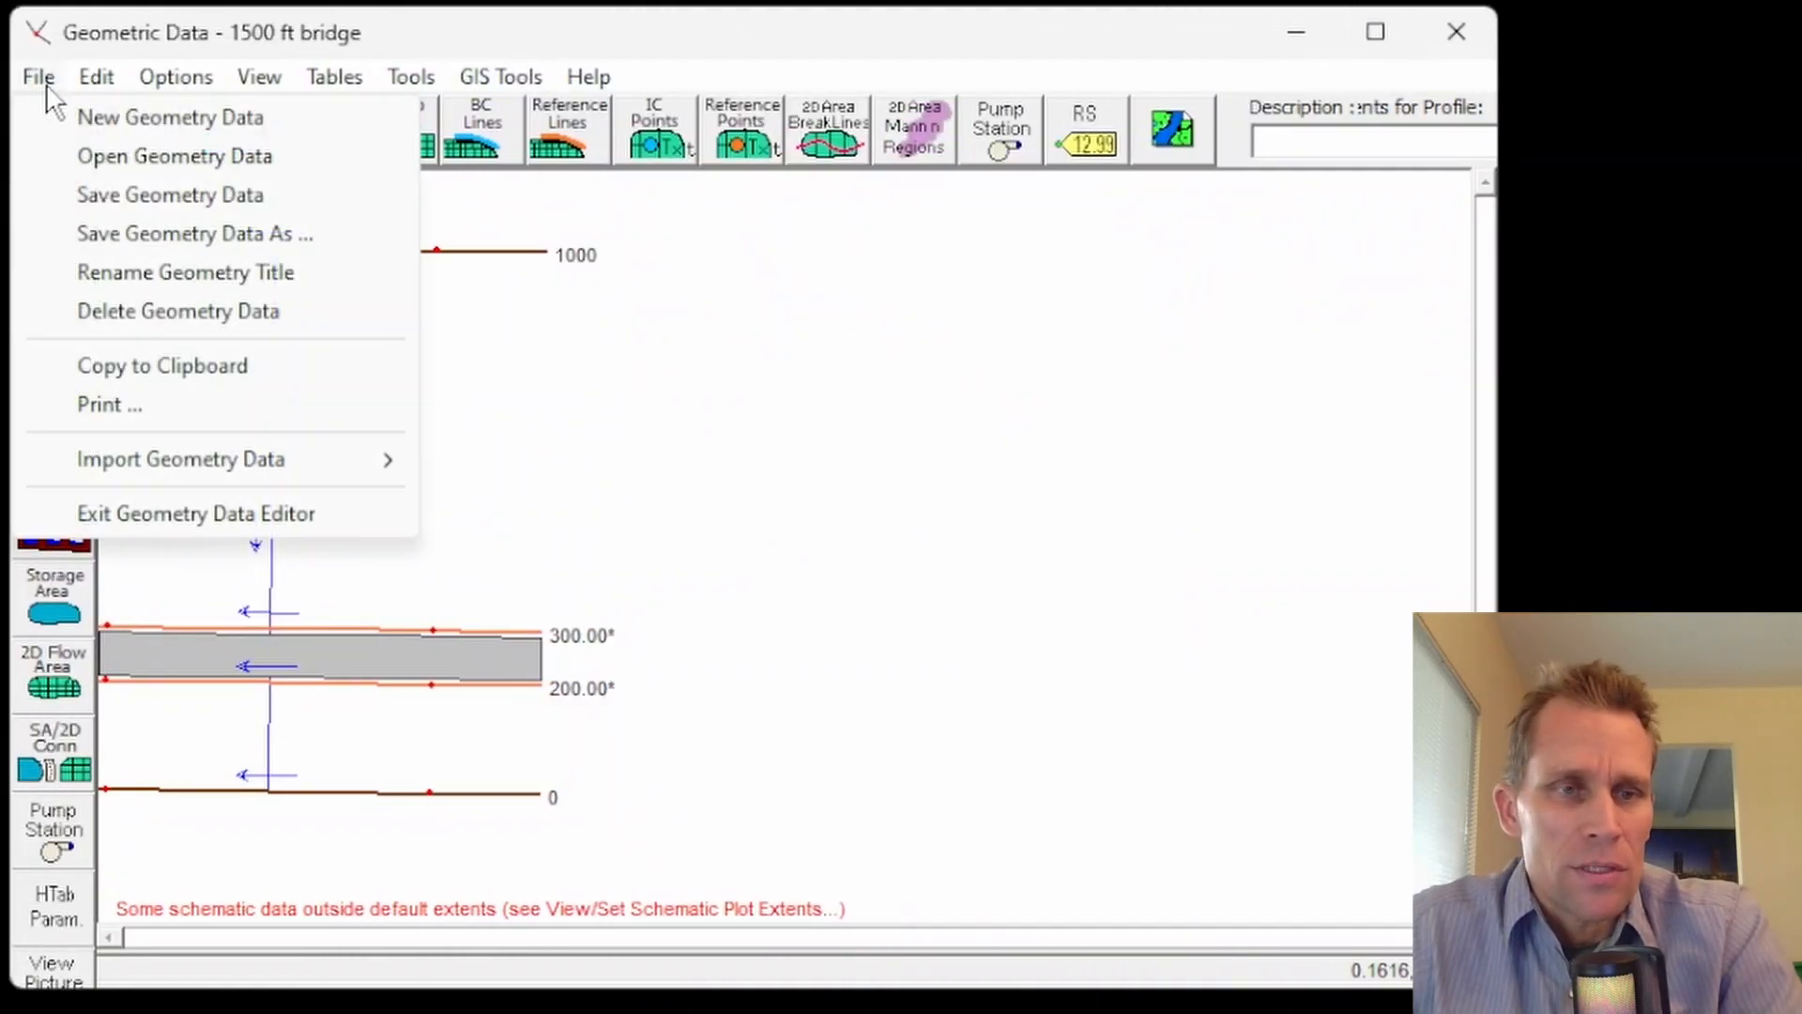
left_click(139, 197)
Step: Open the deck/roadway data of the bridge at river station 290
left_click(58, 375)
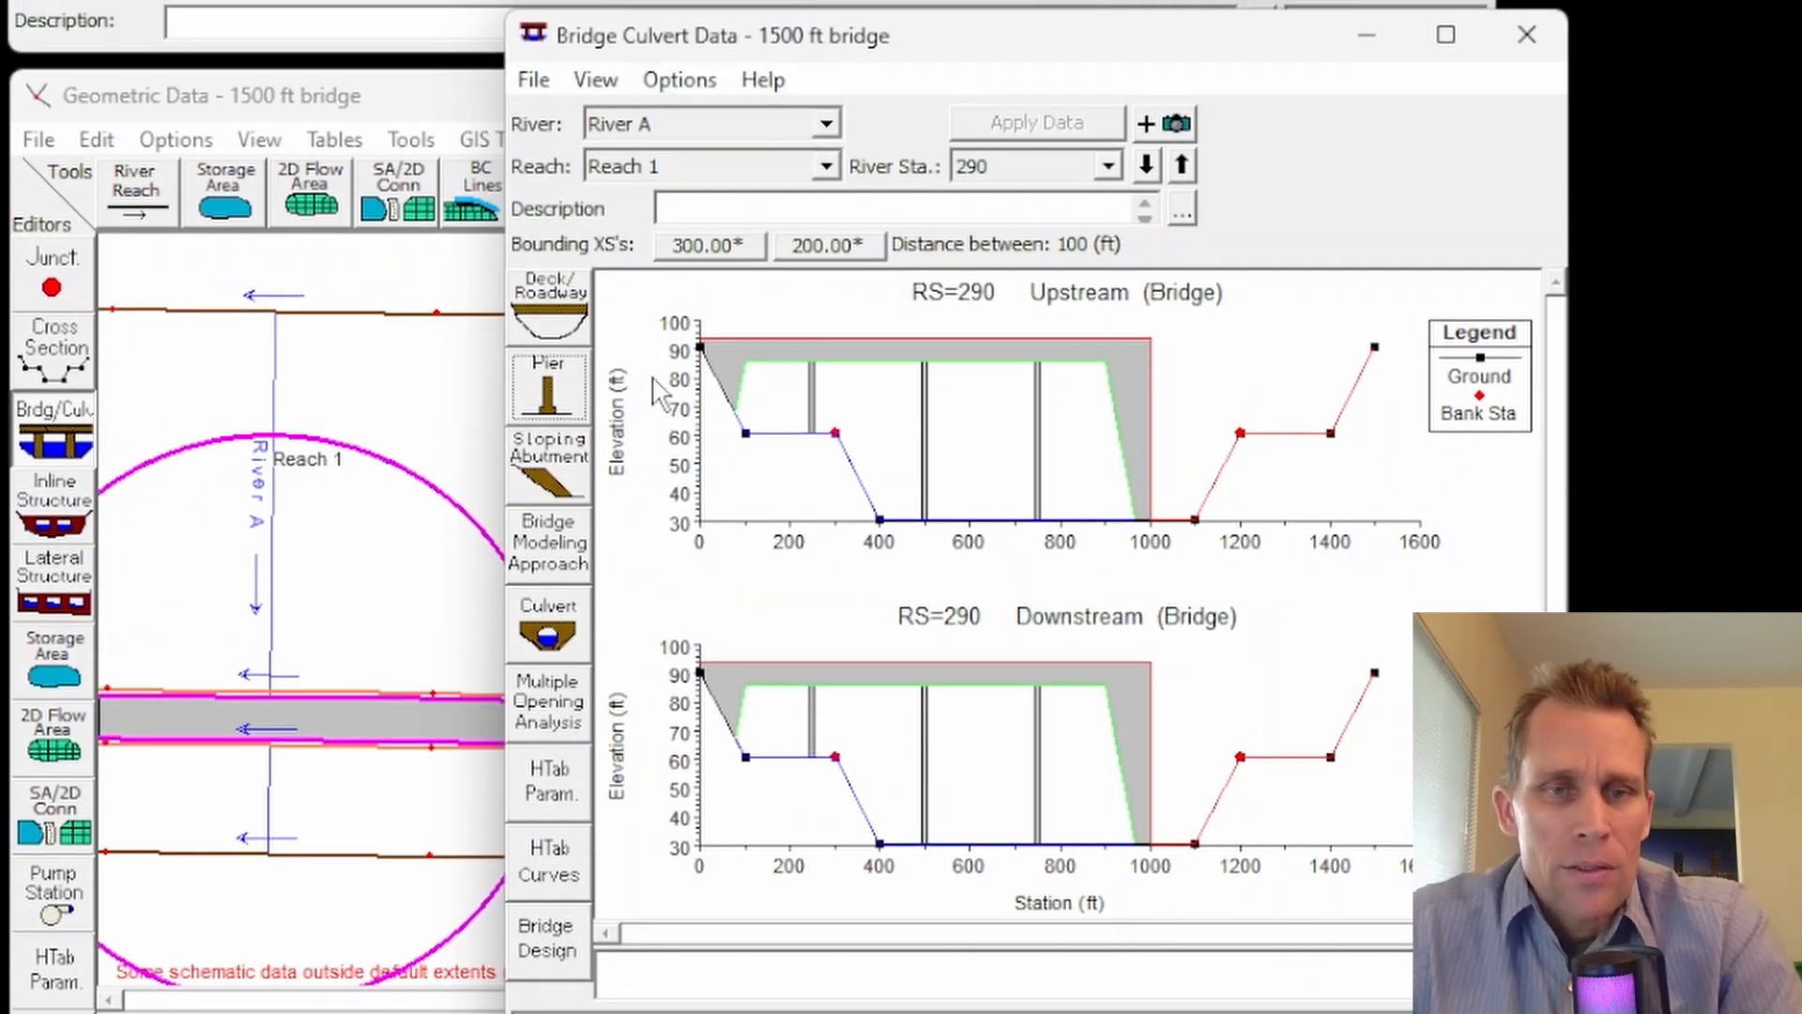
left_click(561, 328)
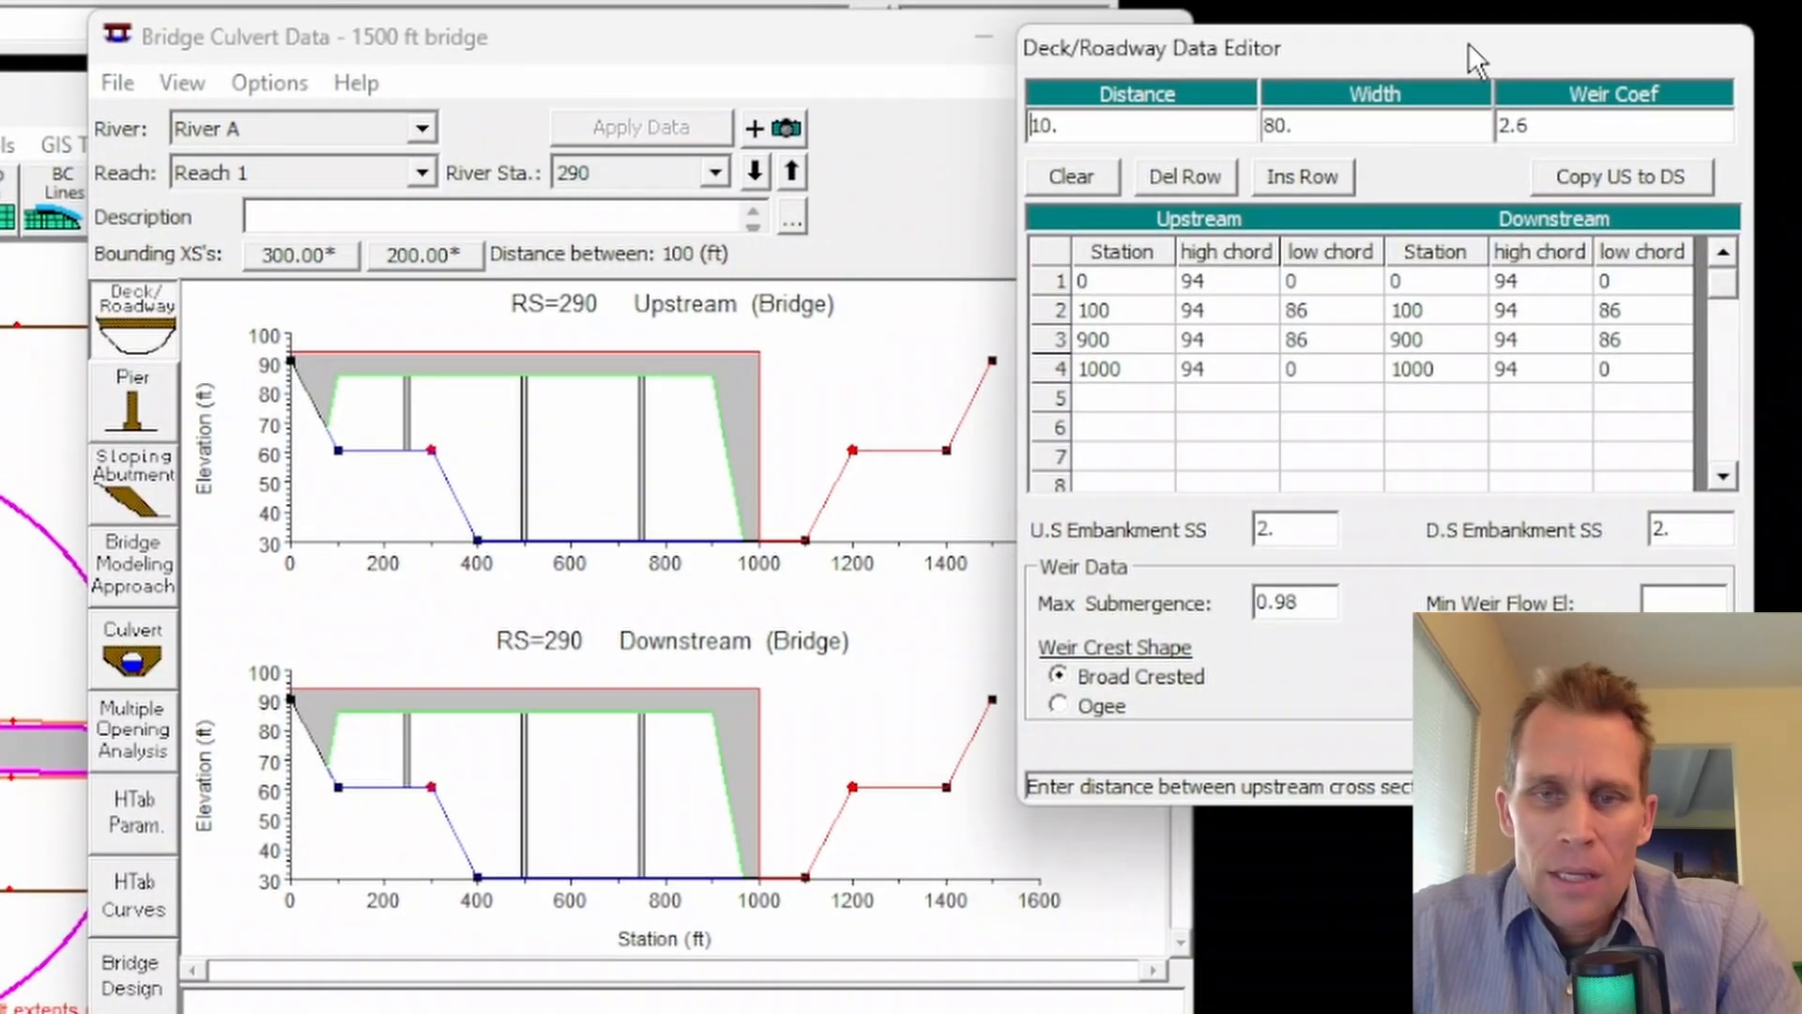
left_click_drag(1471, 49, 1486, 49)
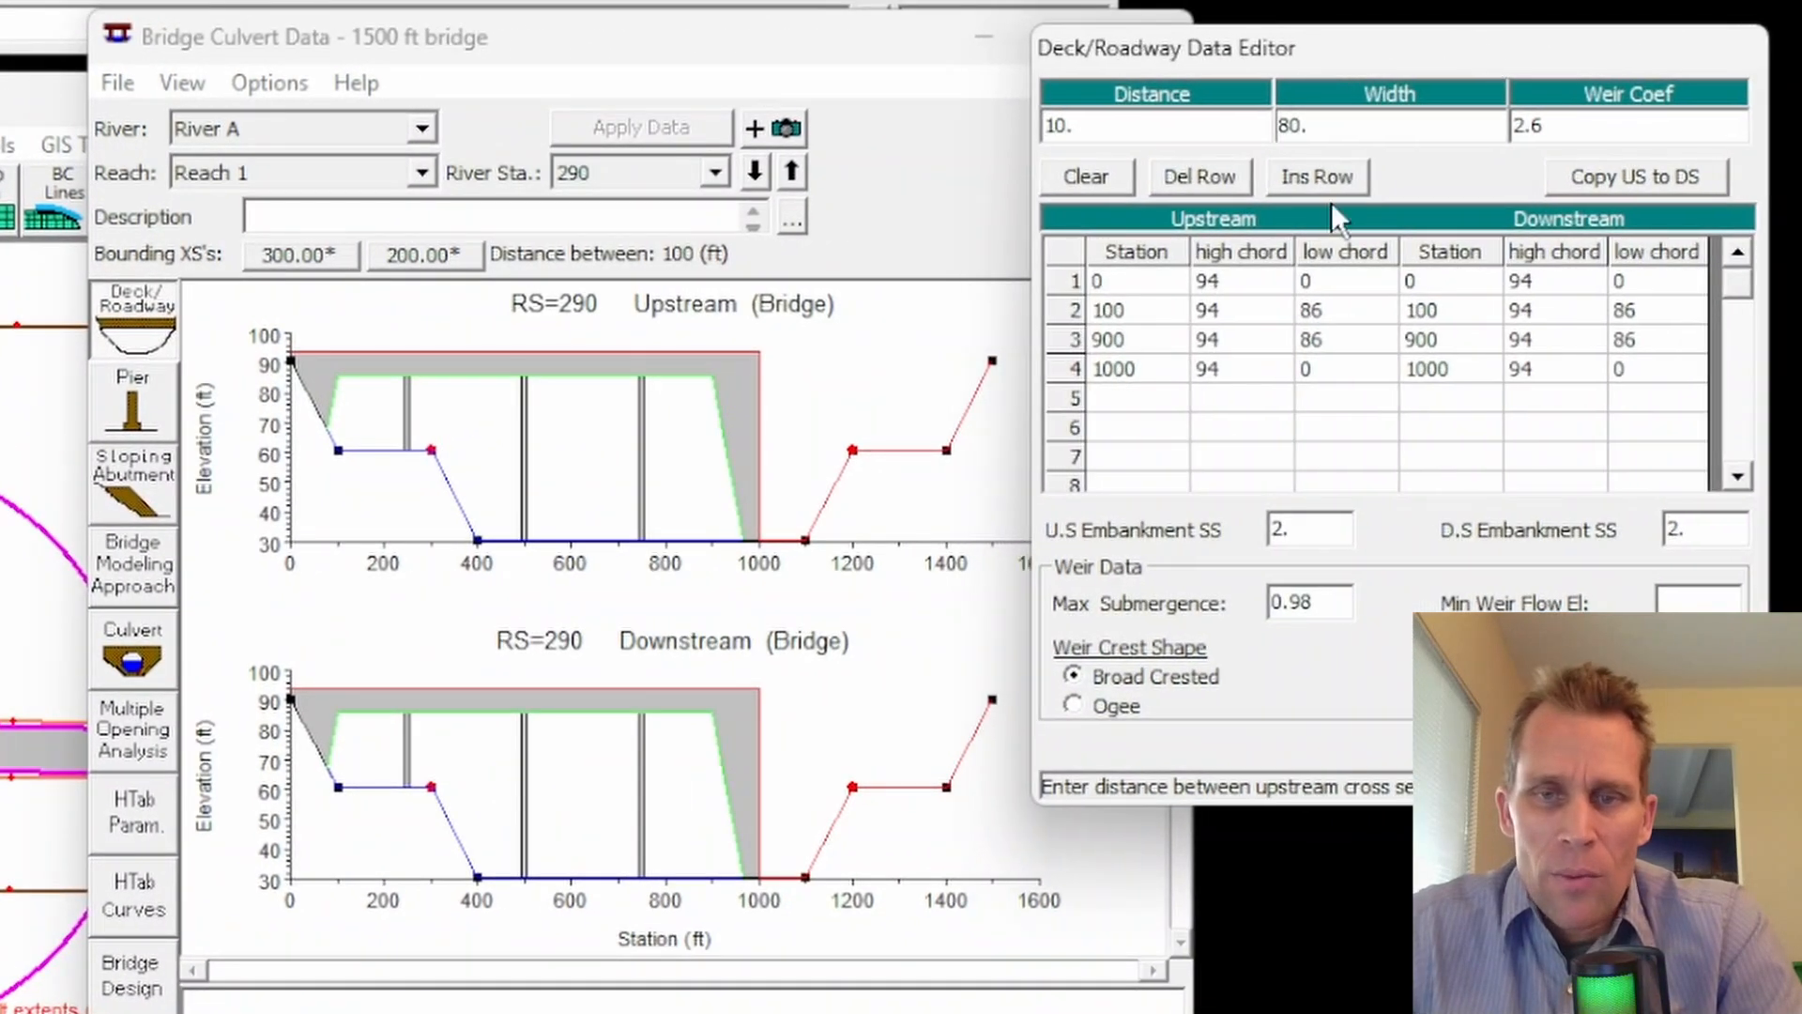
Step: Clear the station values in the third and fourth deck/roadway rows, both upstream and downstream
left_click(1133, 347)
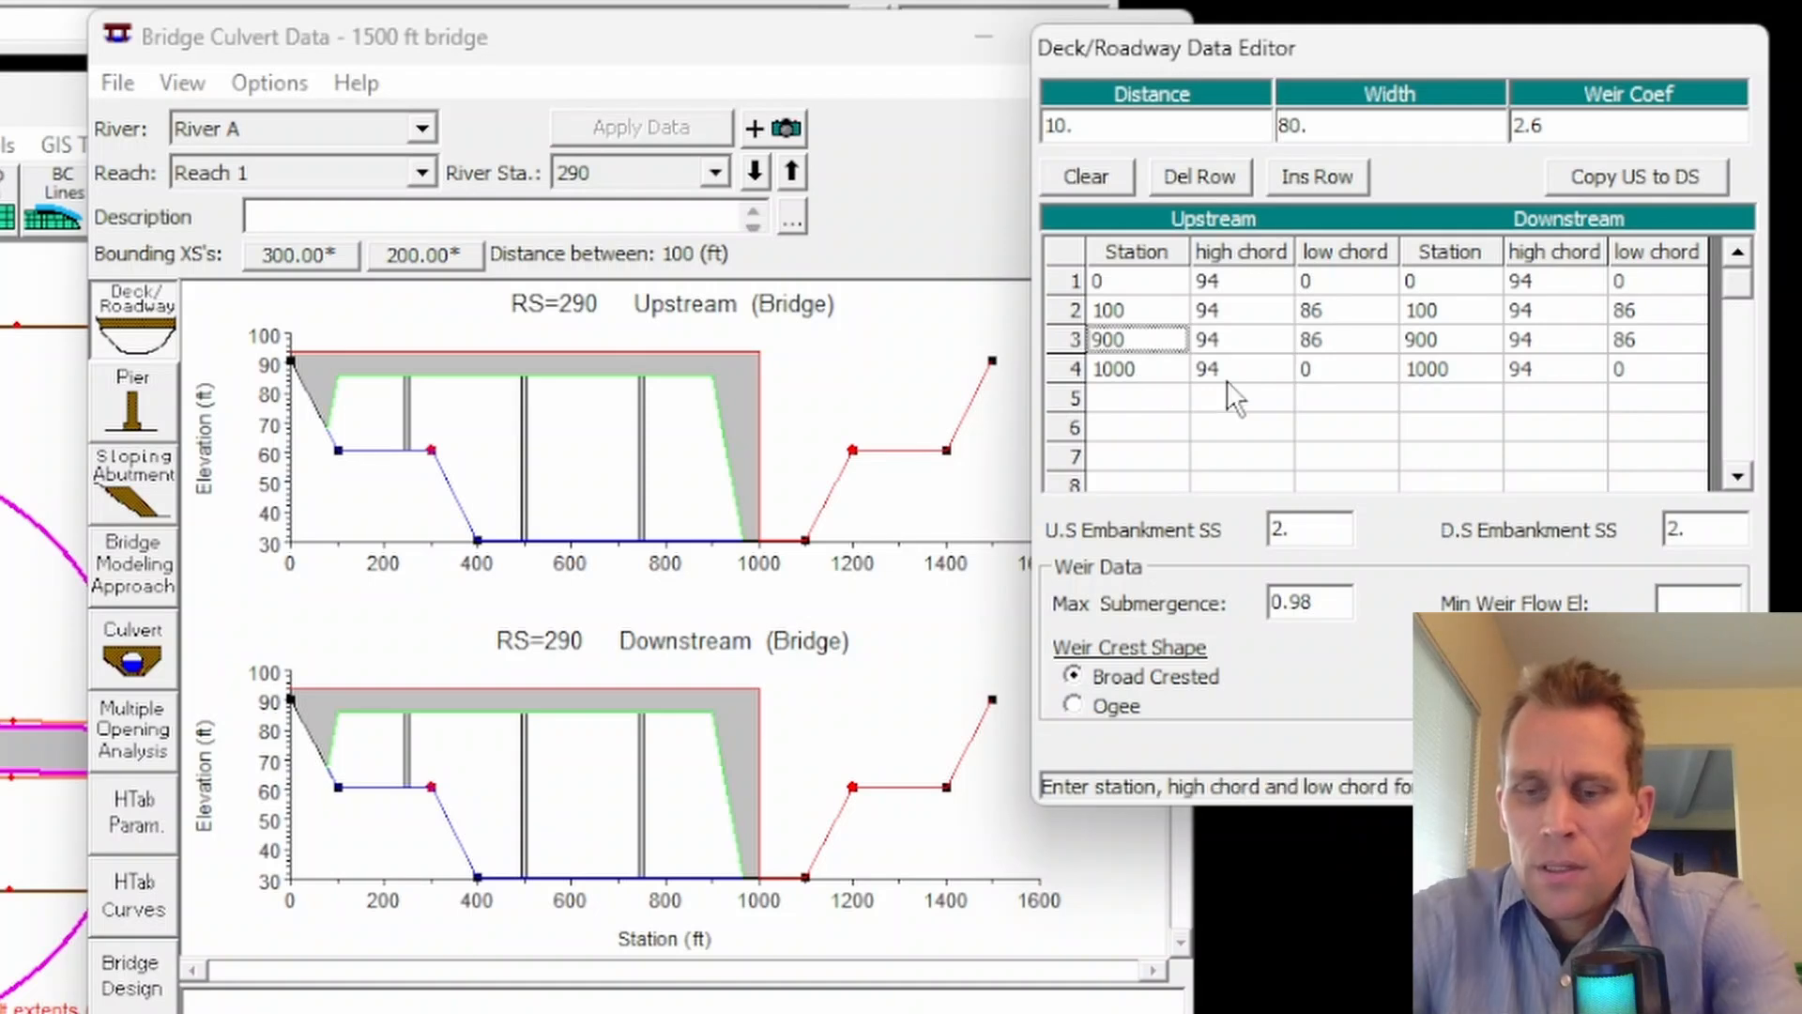
key("Delete")
key("Down")
key("Delete")
key("Right")
key("Right")
key("Right")
key("Up")
key("Delete")
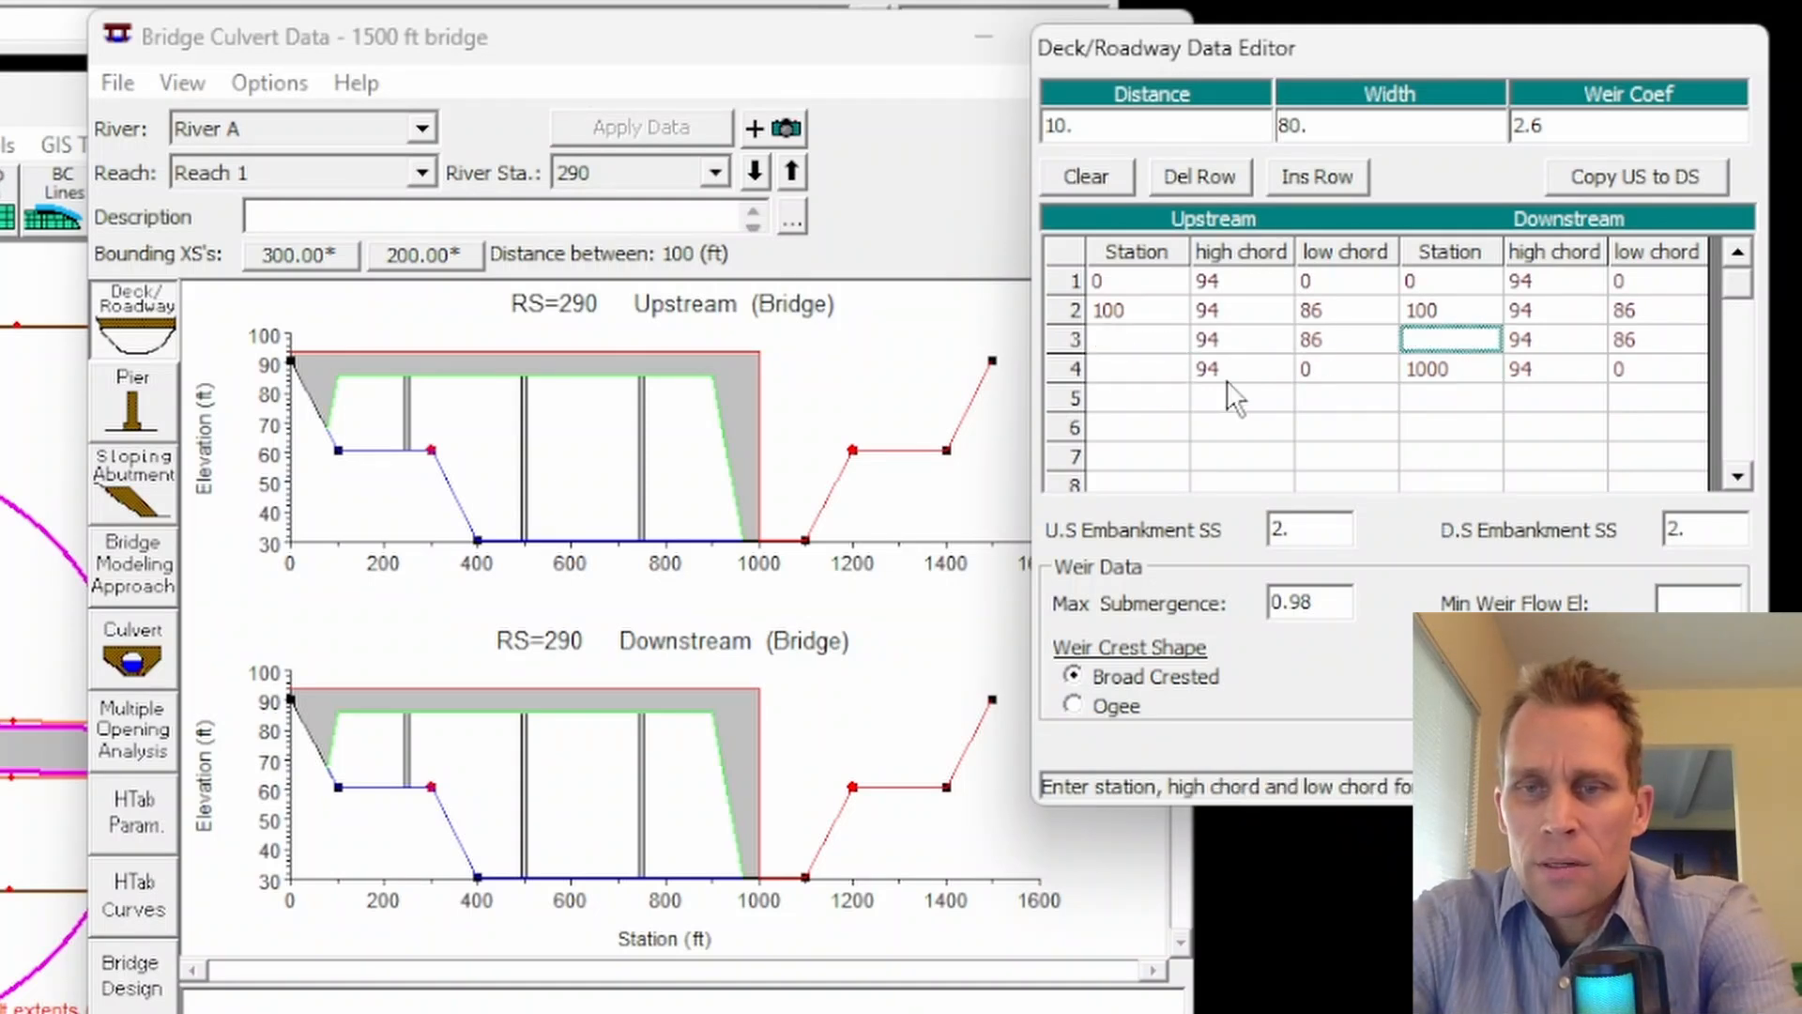
key("Down")
key("Delete")
Step: Enter deck stations 1400 and 1500 in the third and fourth rows, upstream and downstream, and accept the deck/roadway data
key("Left")
key("Left")
key("Up")
key("Left")
type("140")
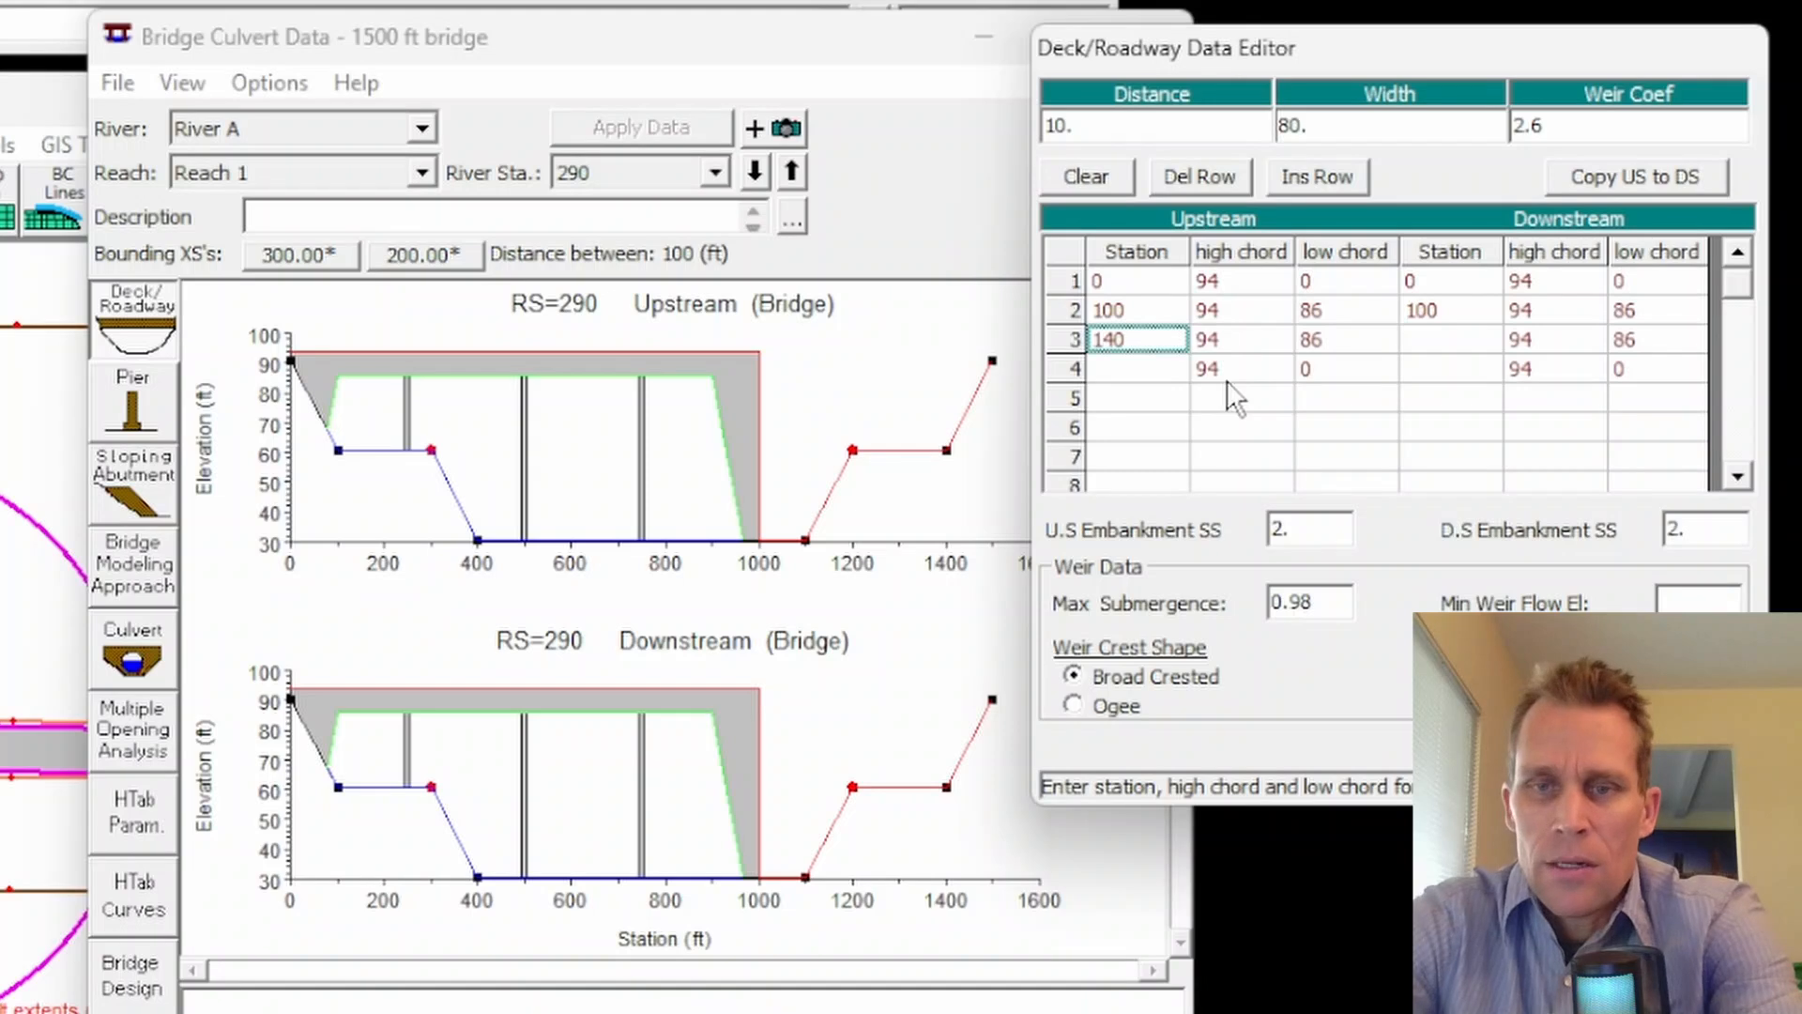
type("0")
key("Return")
type("1500")
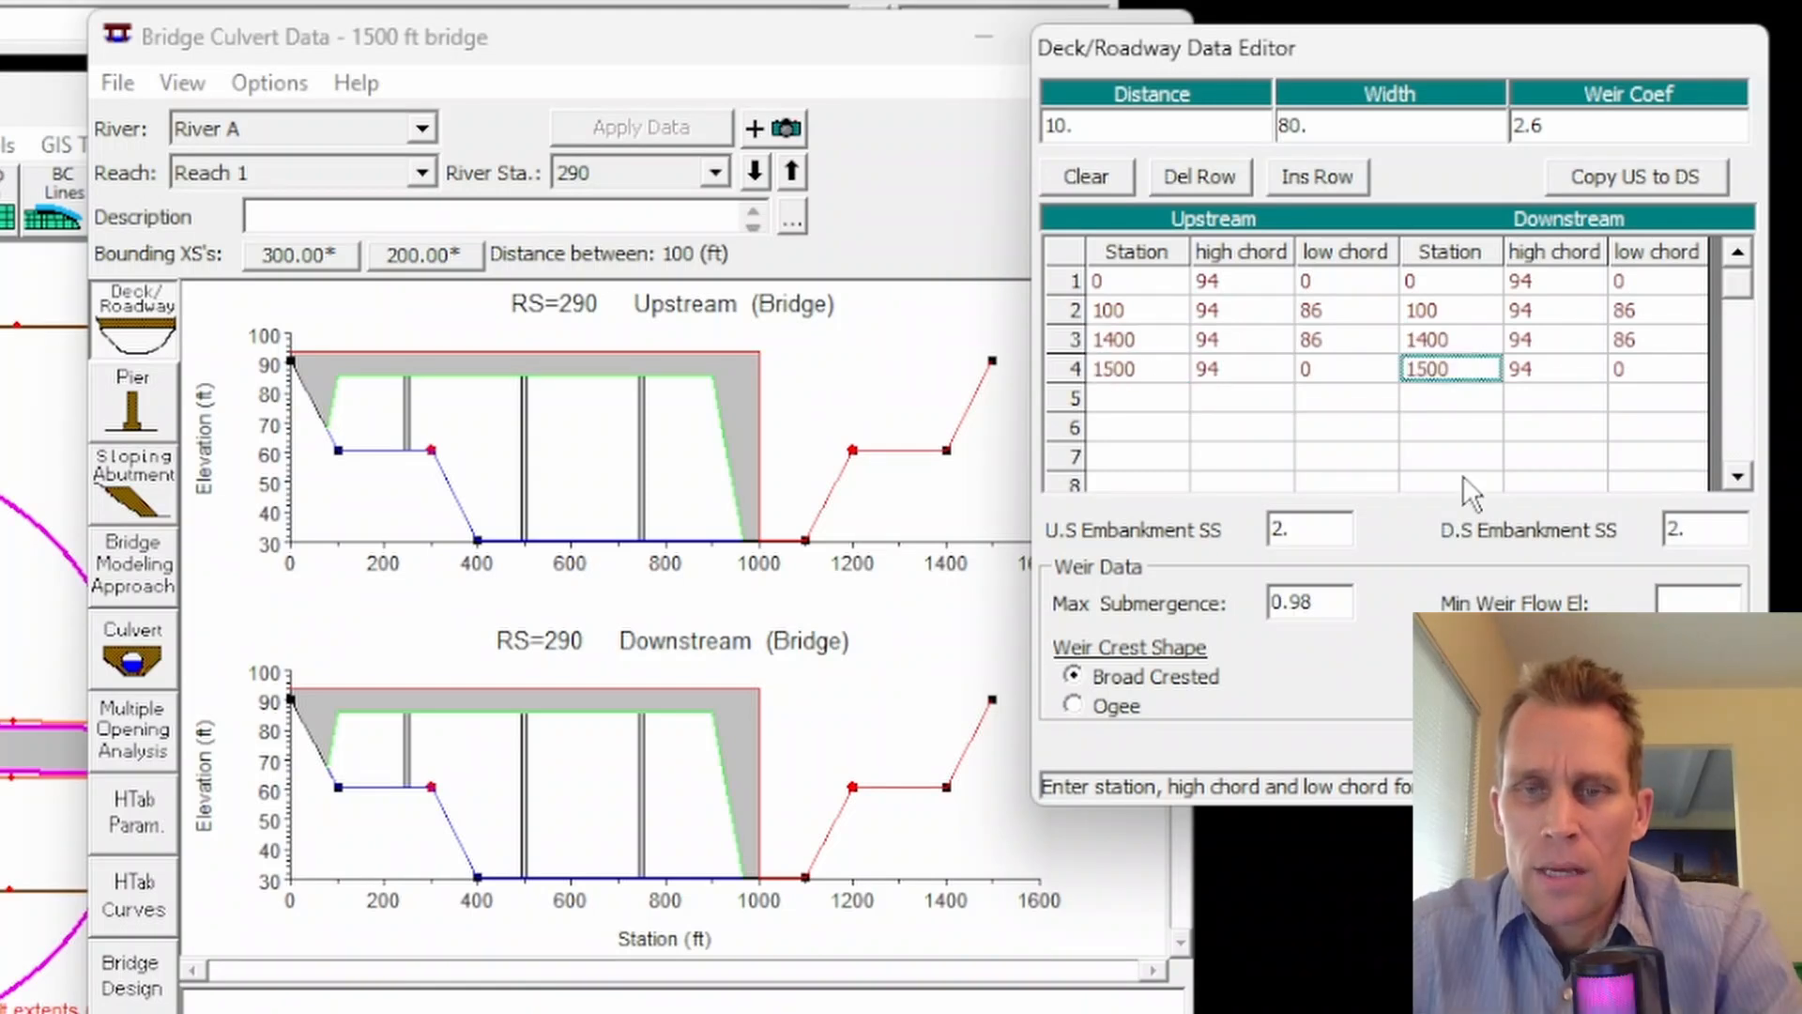
left_click_drag(1154, 320, 1157, 367)
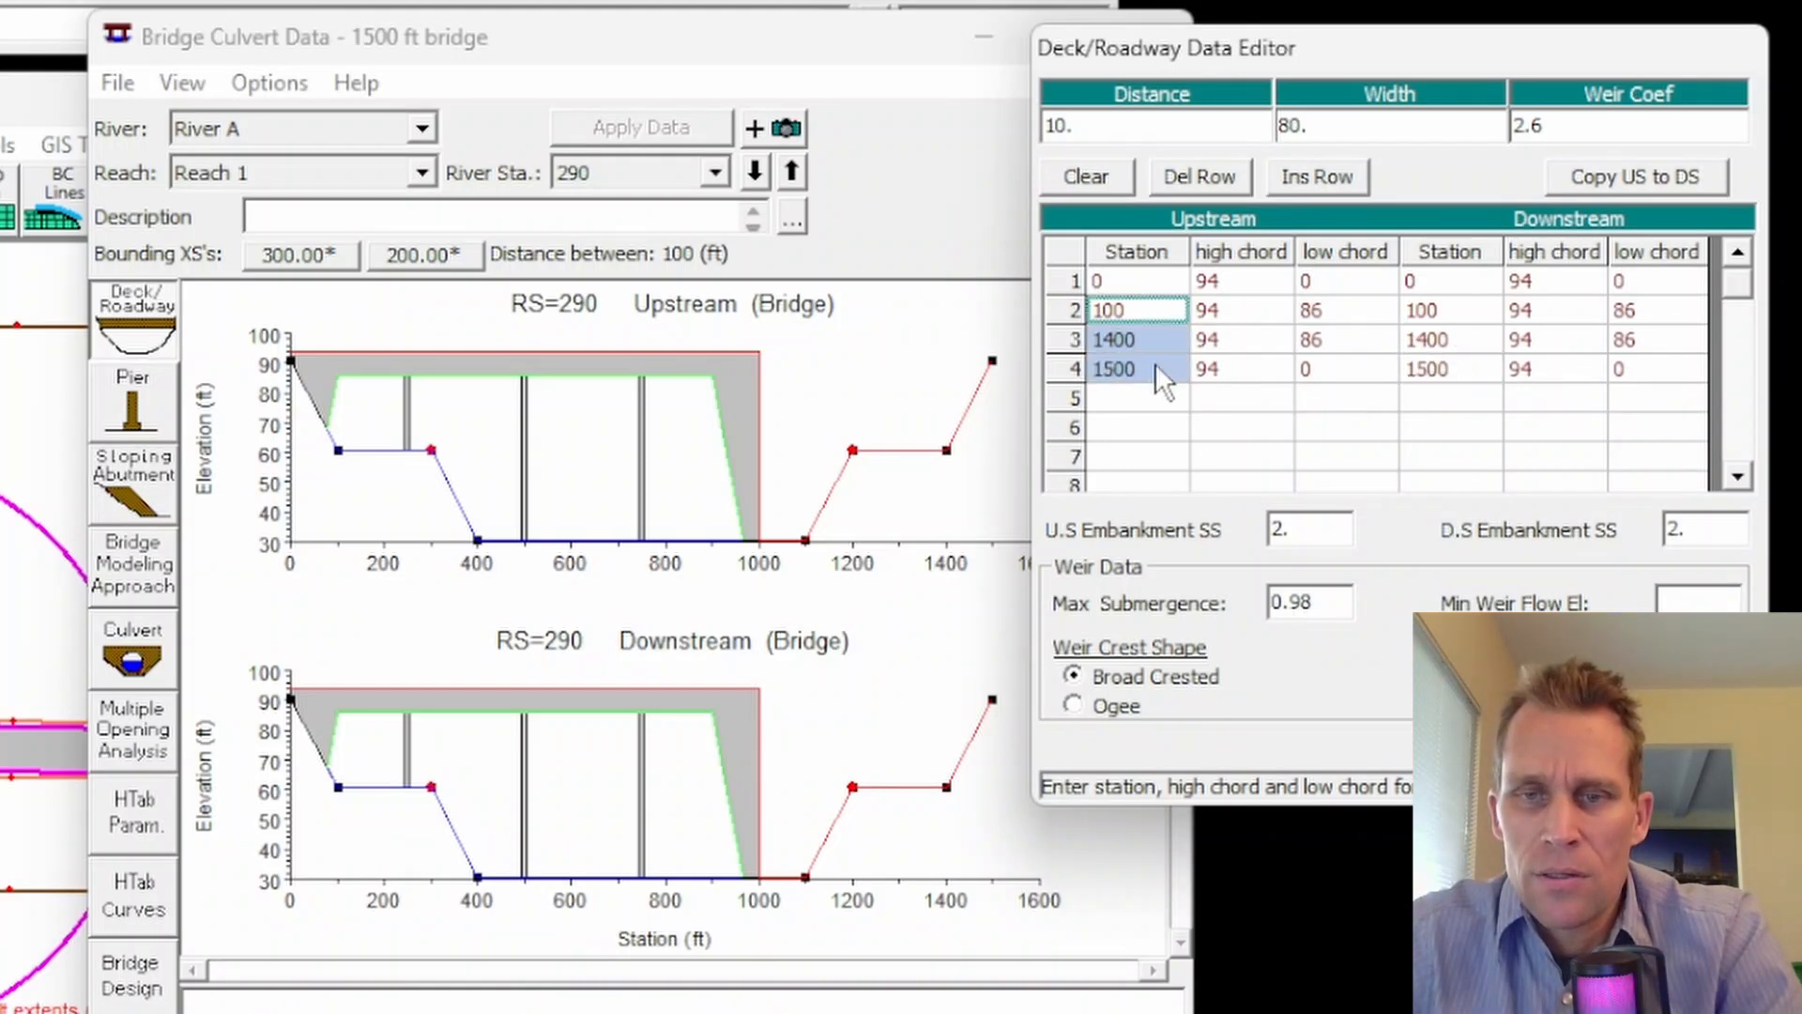
left_click(1156, 336)
left_click_drag(1411, 345, 1432, 380)
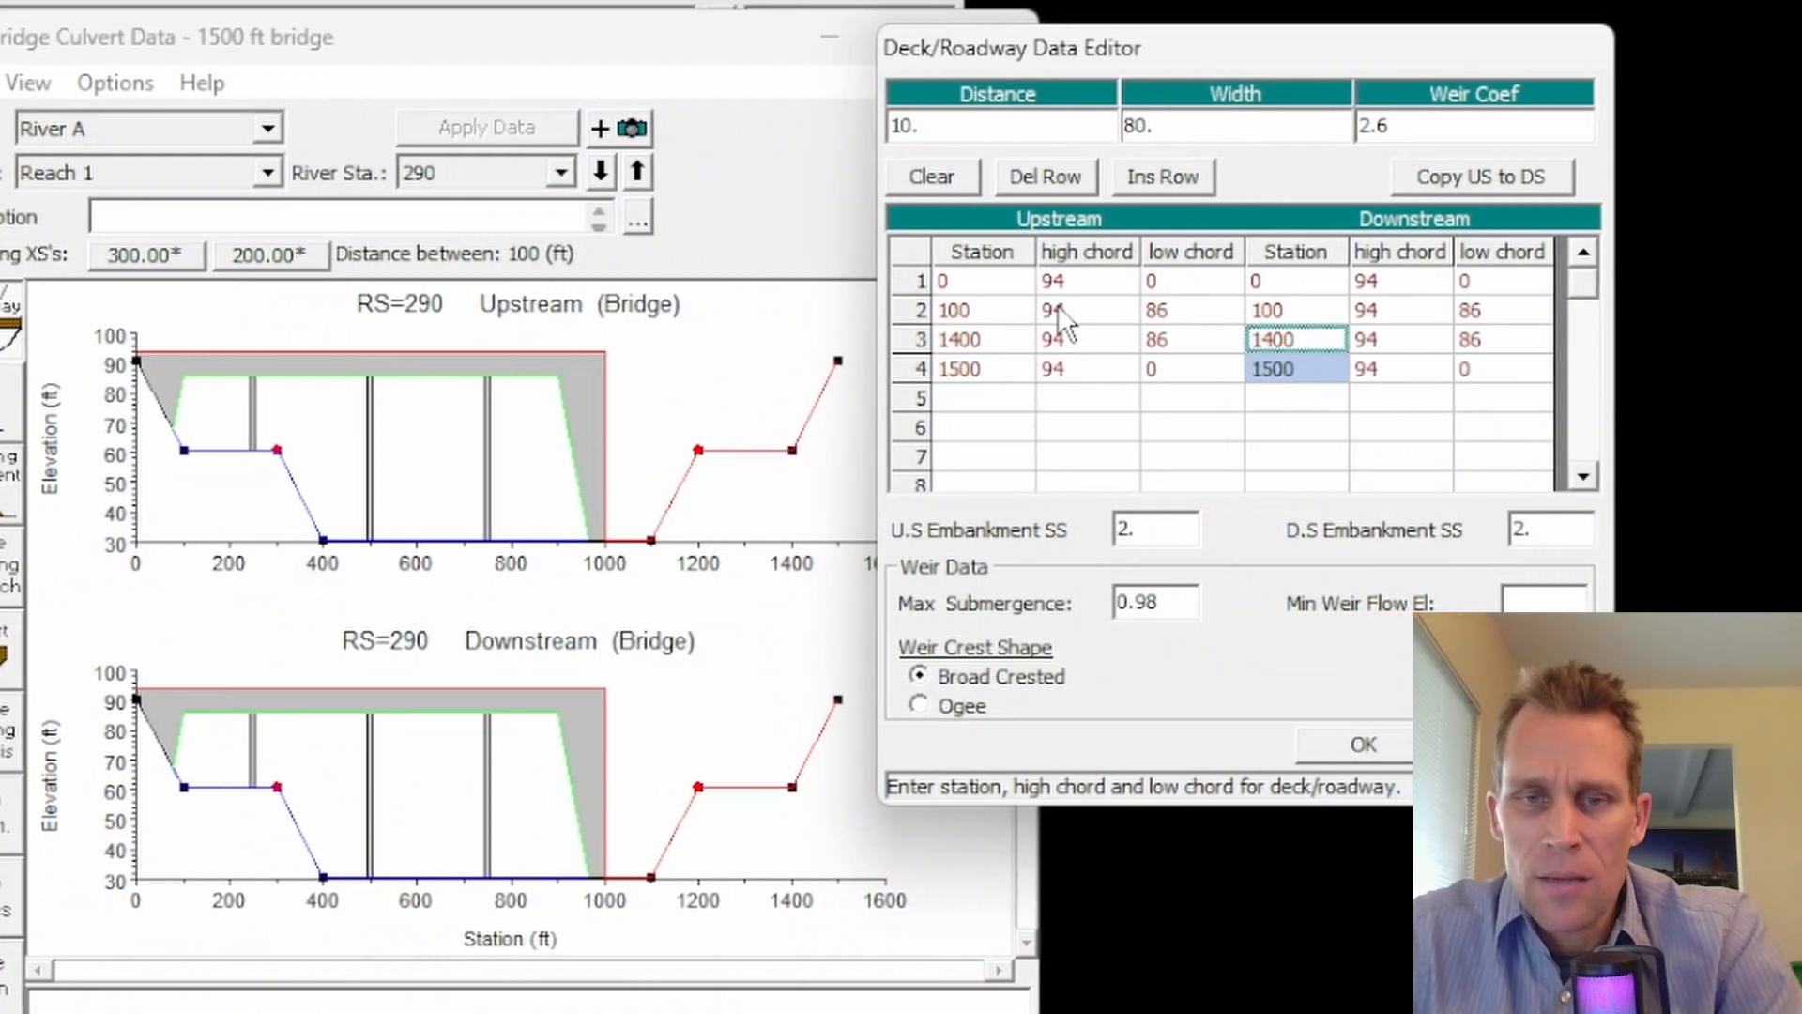
left_click(1336, 744)
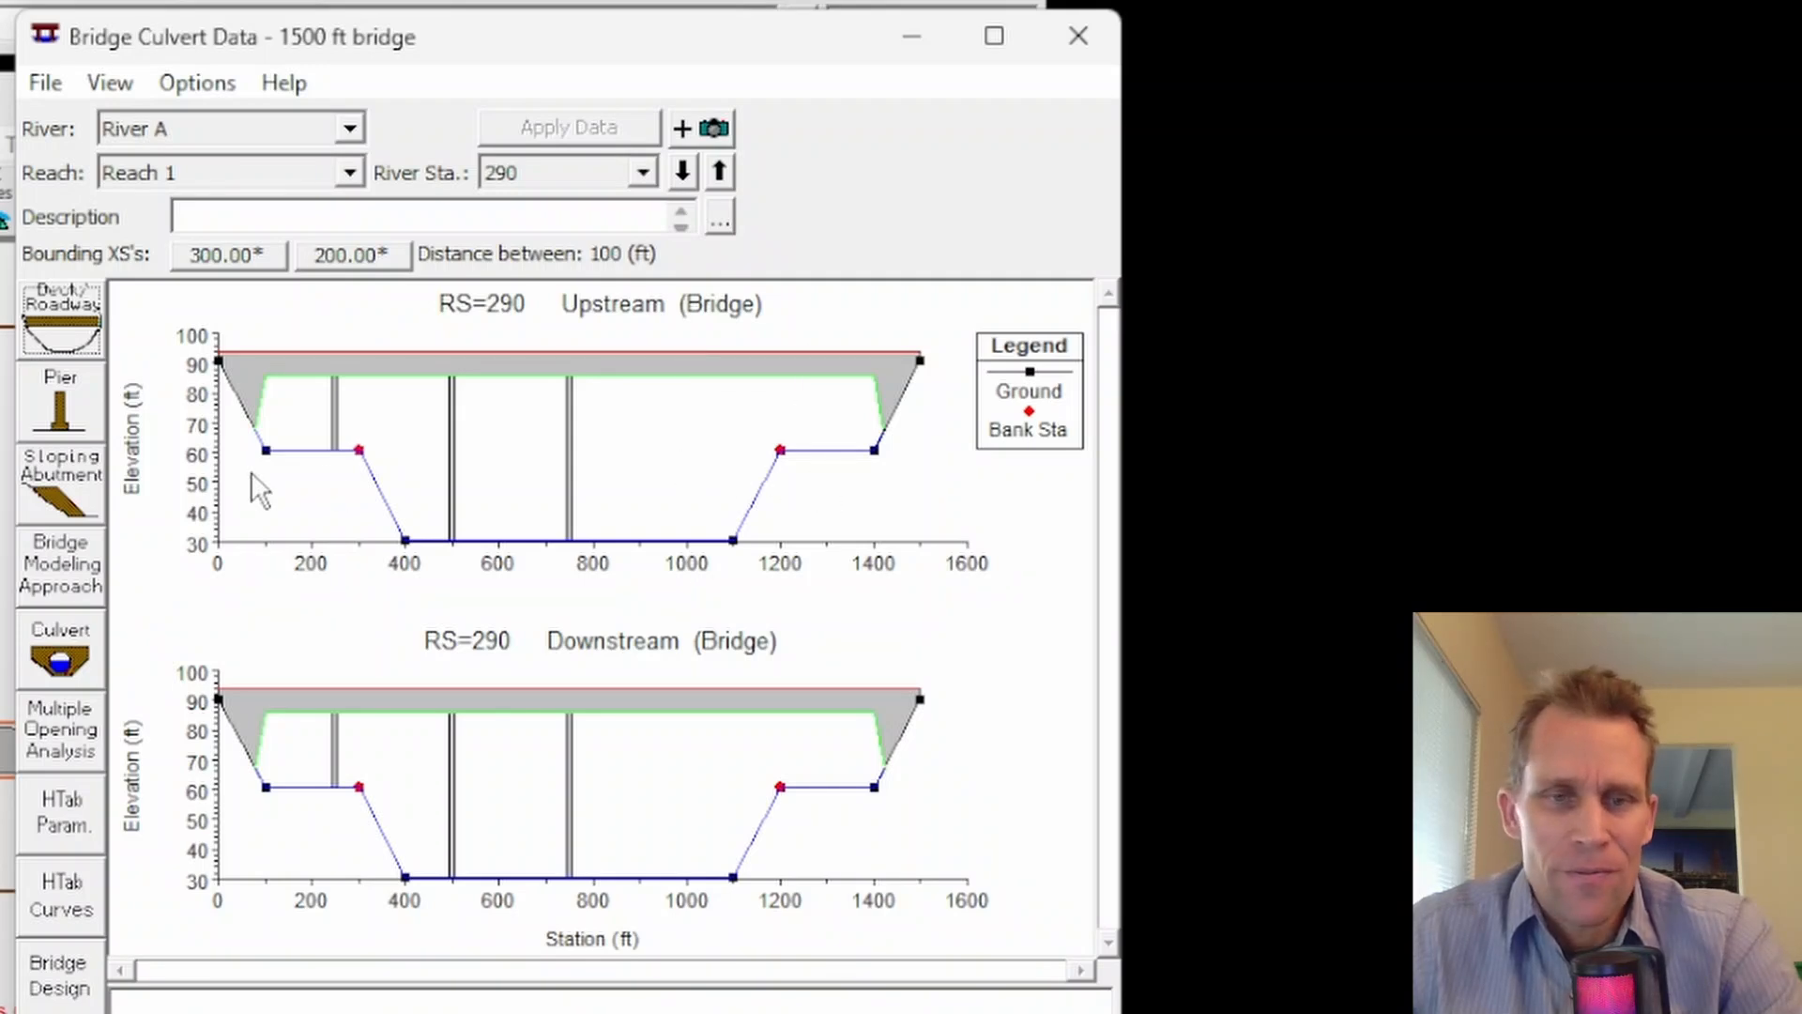
Step: Open the bridge's pier data and copy pier 3 to create a fourth pier
left_click(66, 404)
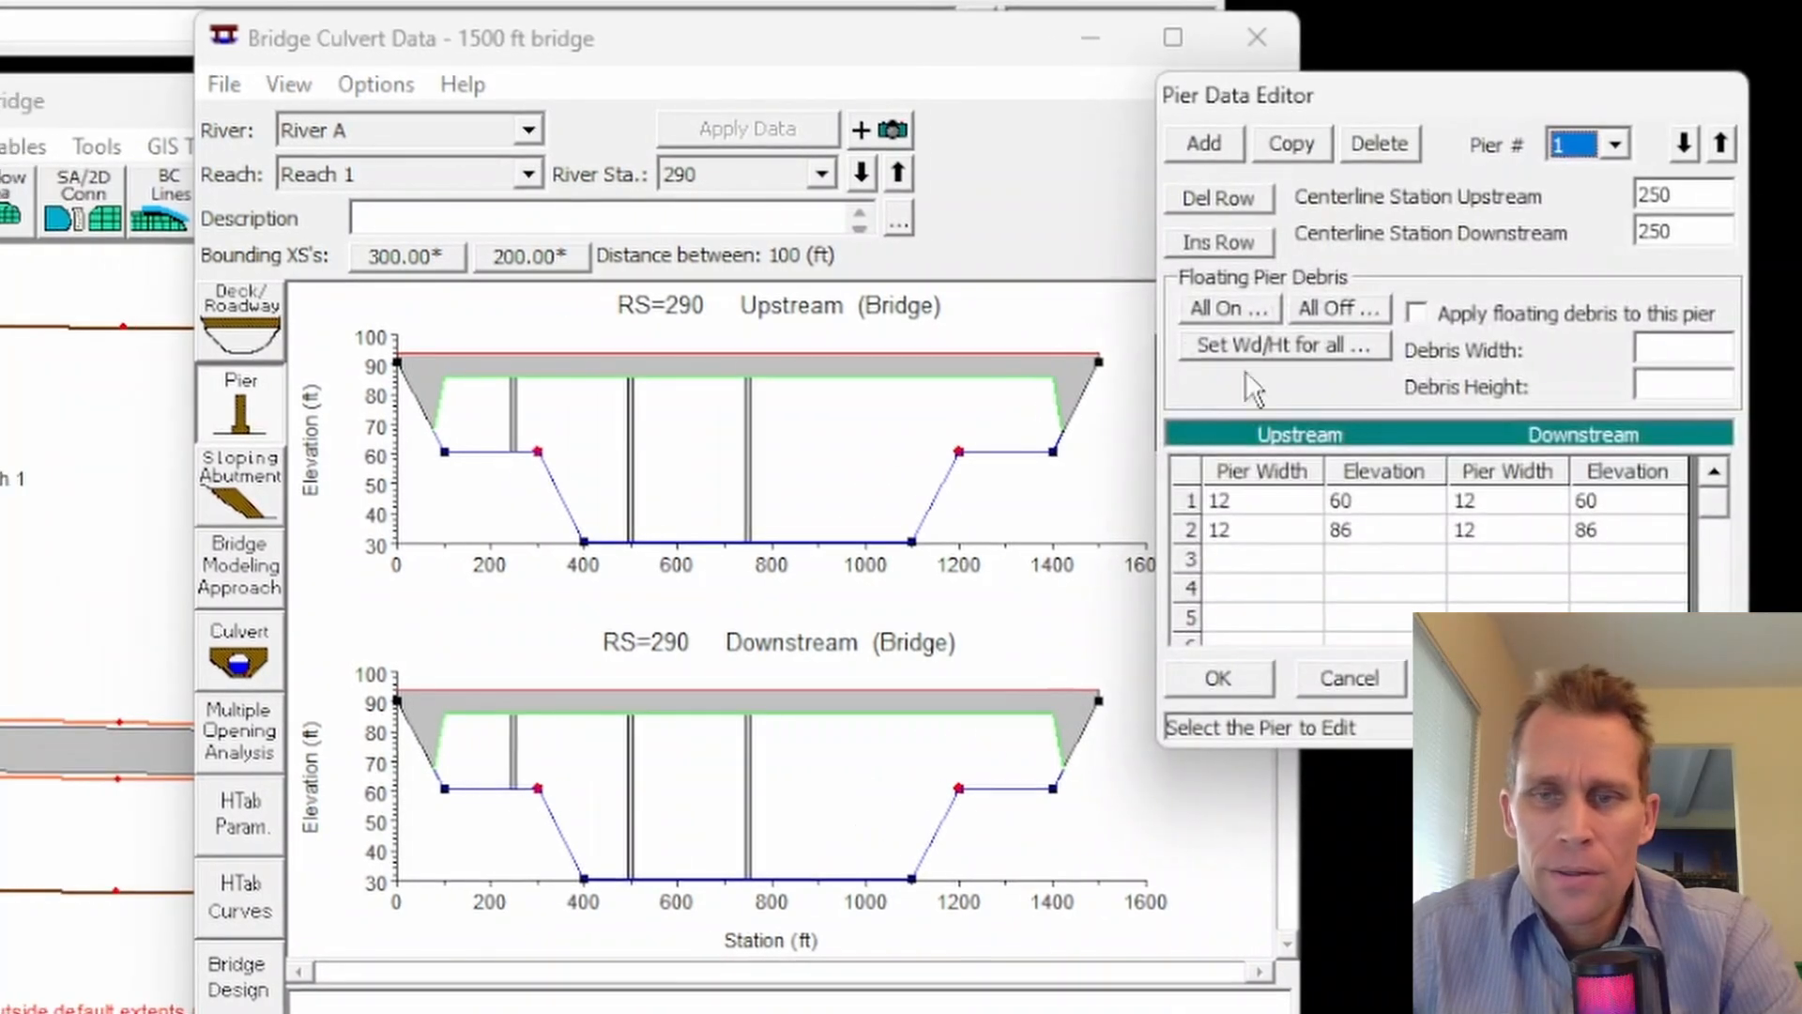
left_click(1436, 143)
left_click(1624, 228)
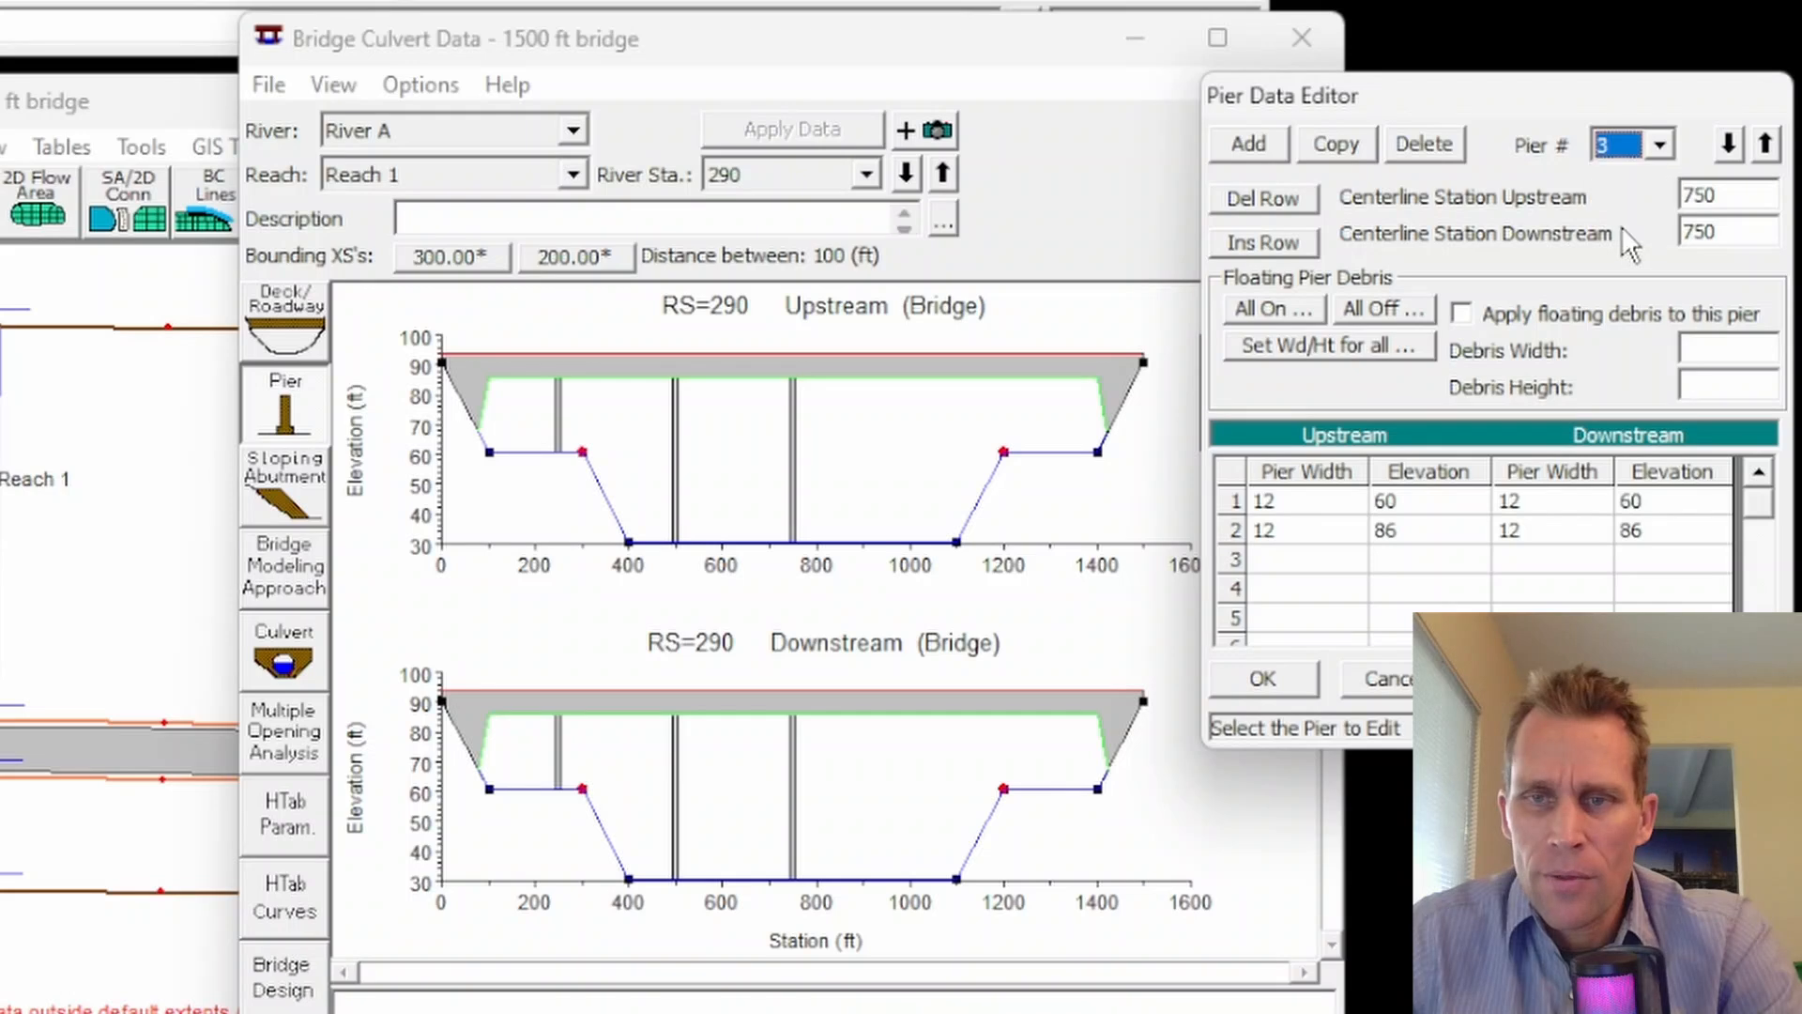
left_click(1341, 149)
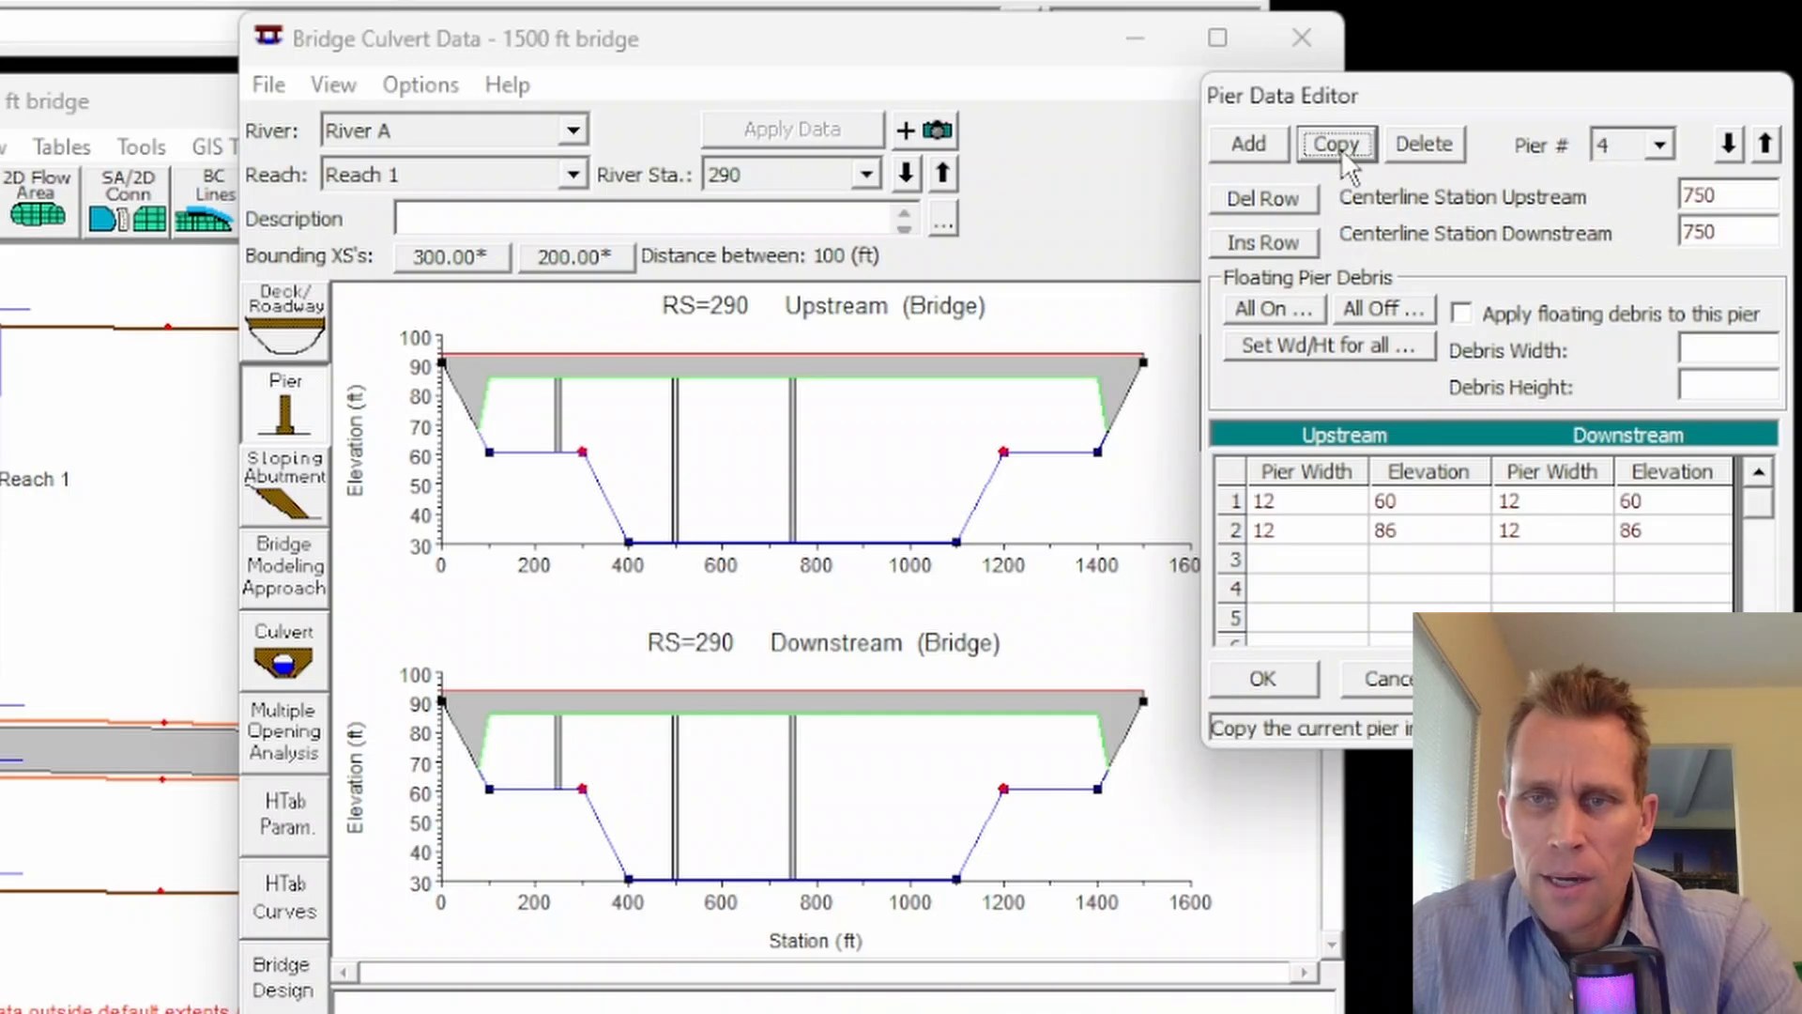
Step: Set pier 4's upstream and downstream centerline stations to 1000 and accept the pier data
left_click(1618, 146)
left_click(1628, 252)
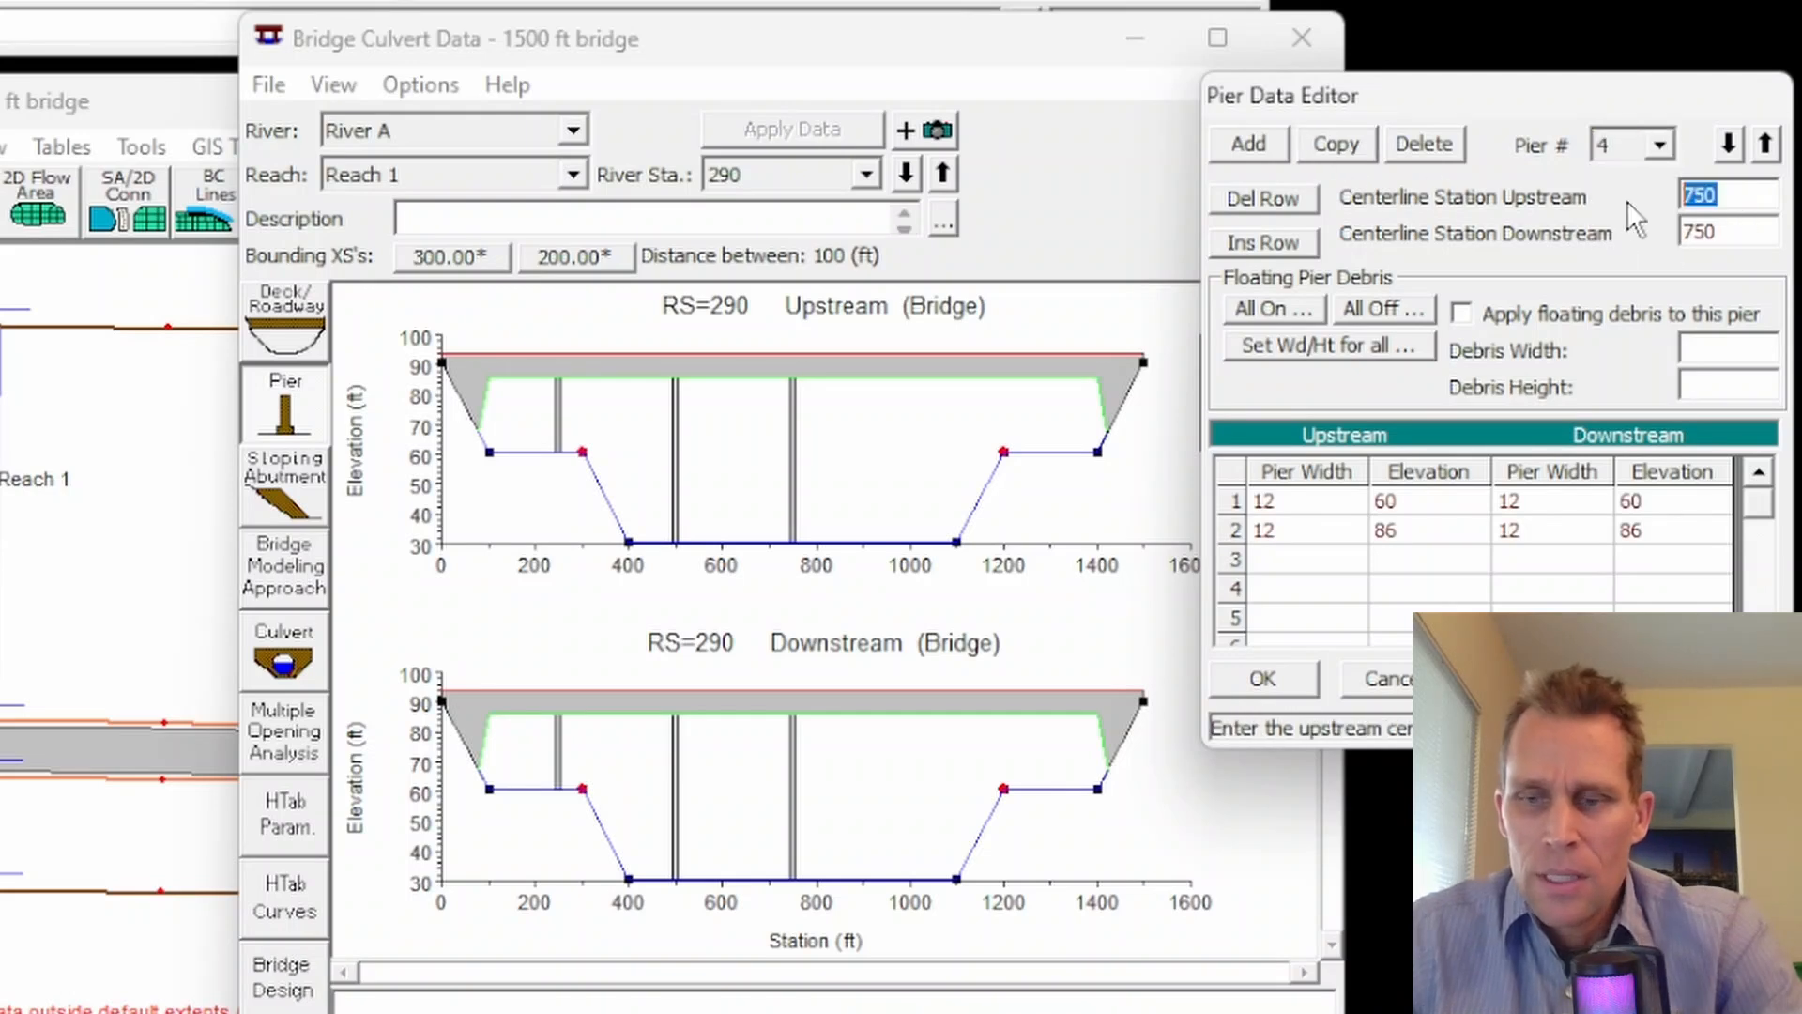
type("1000")
key("Tab")
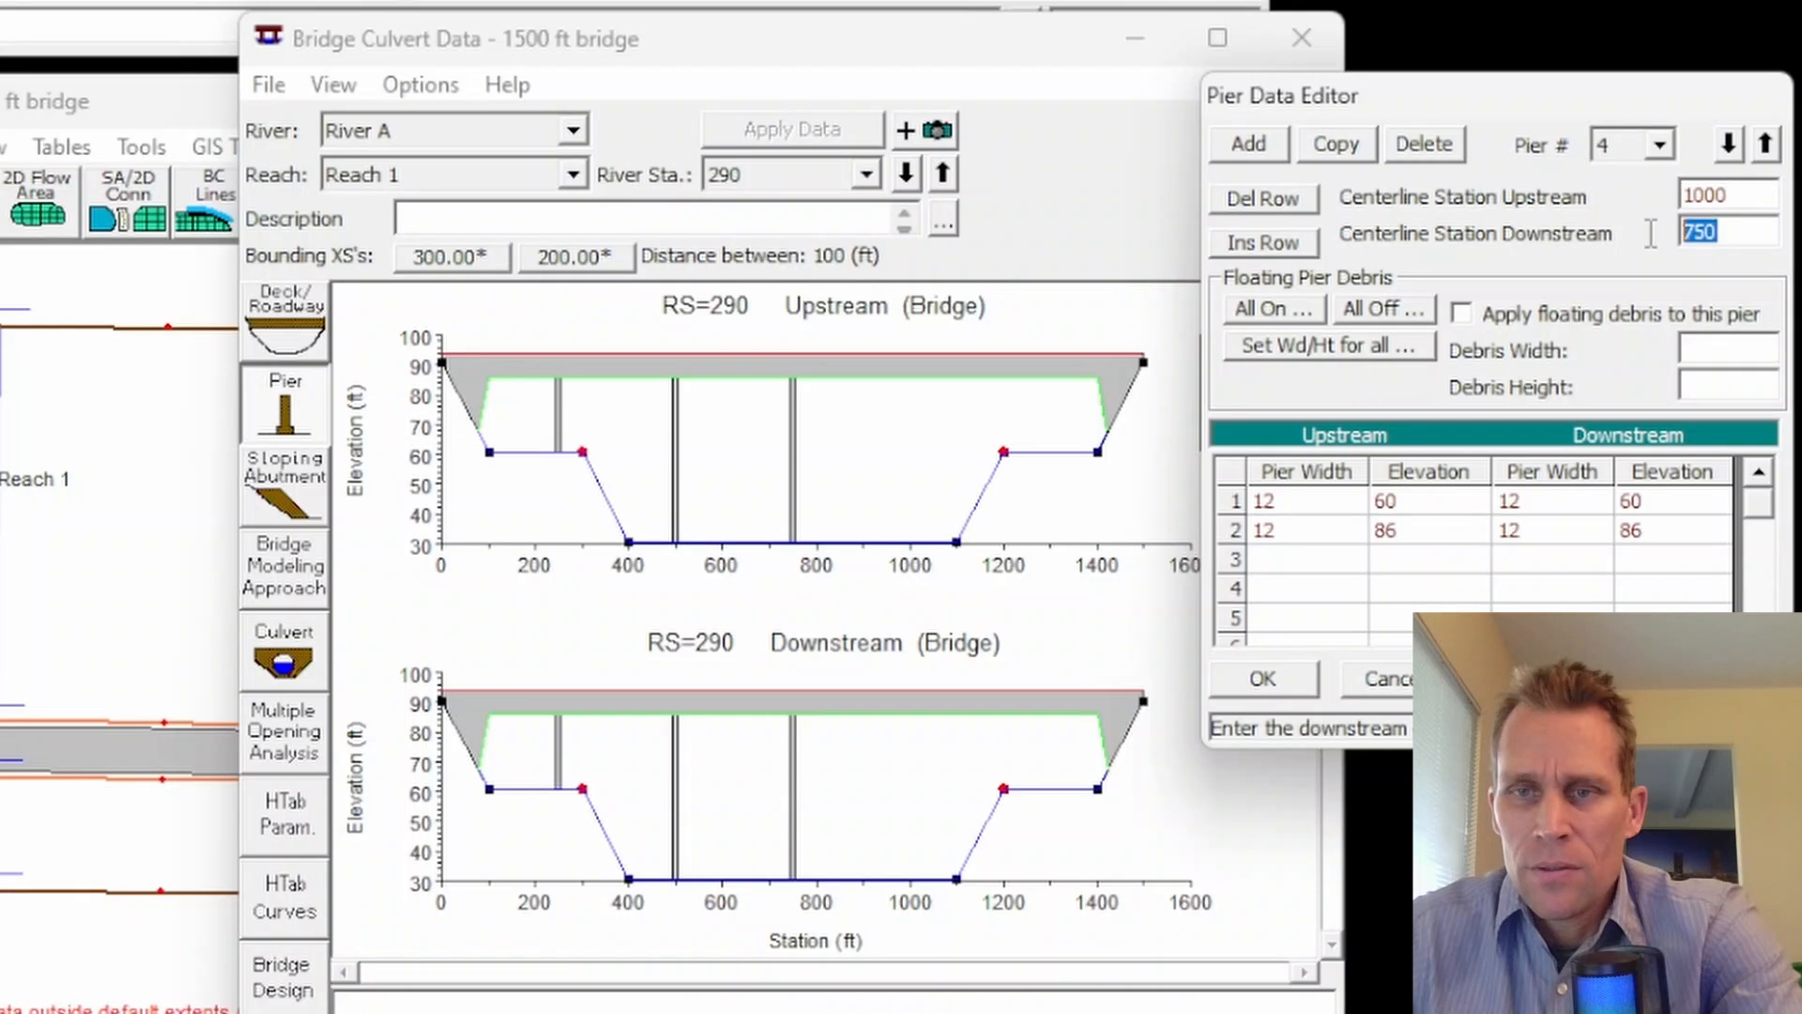
type("1000")
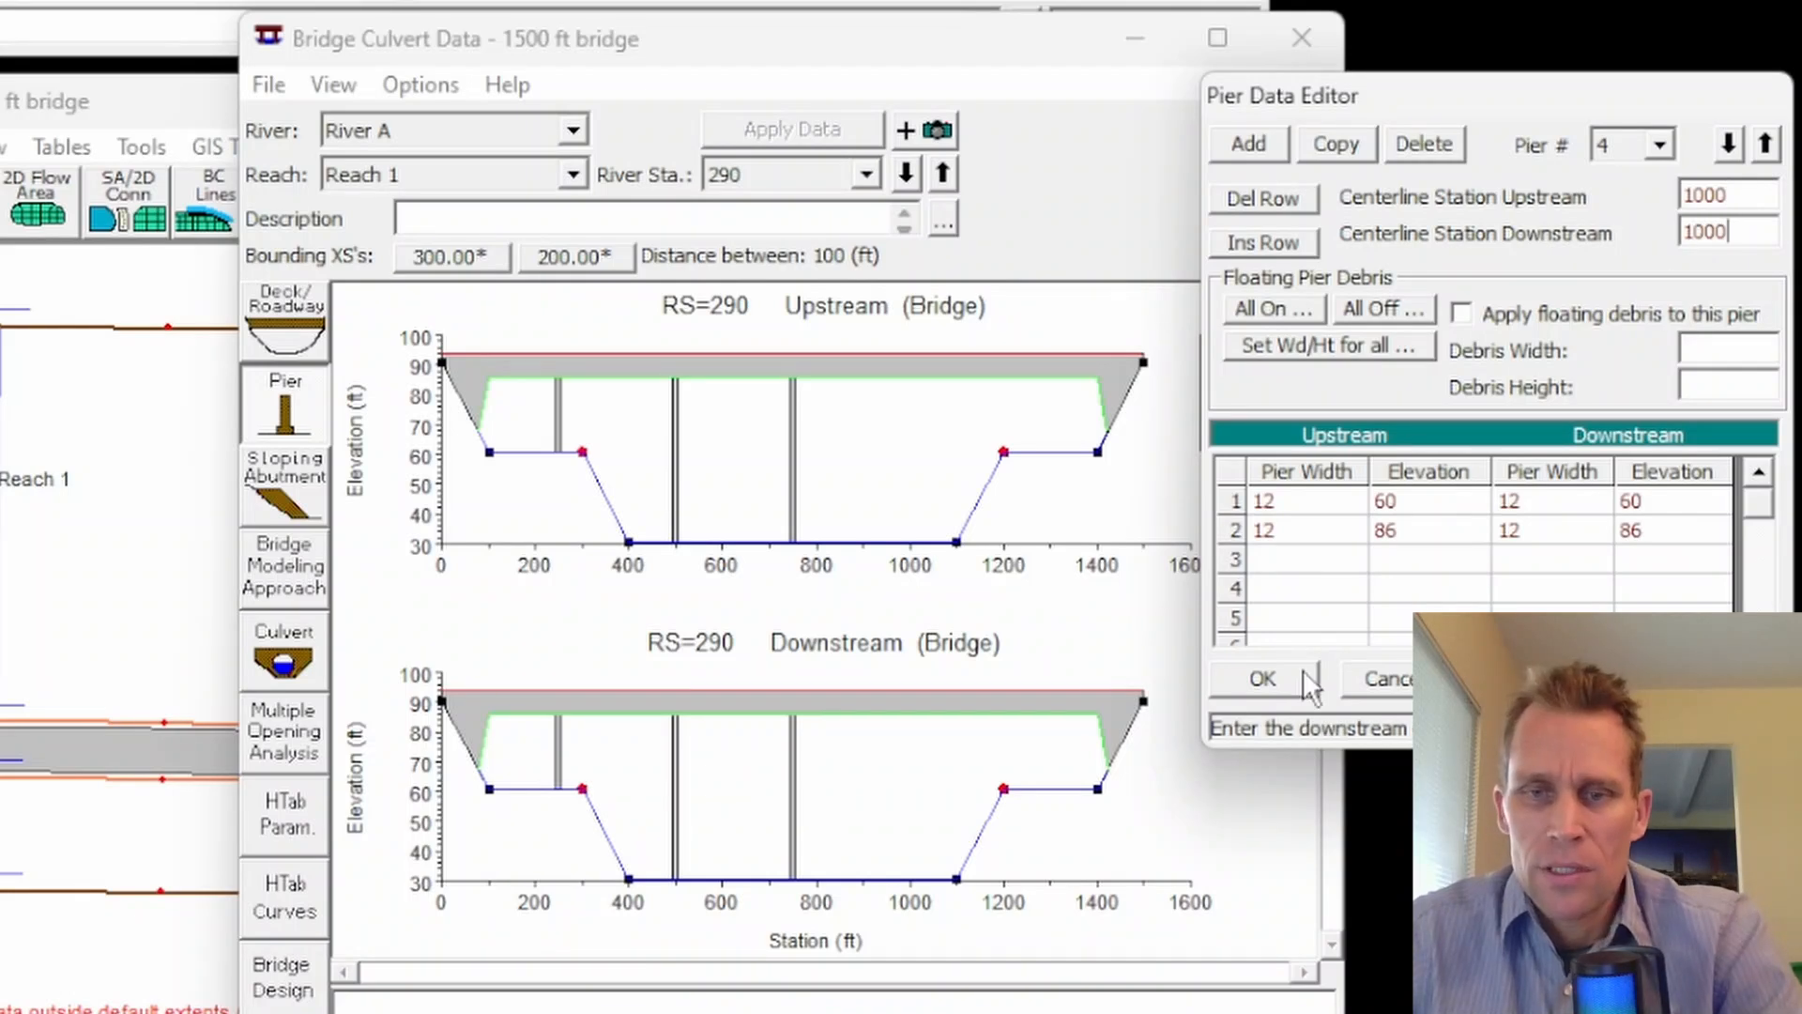
left_click(1288, 680)
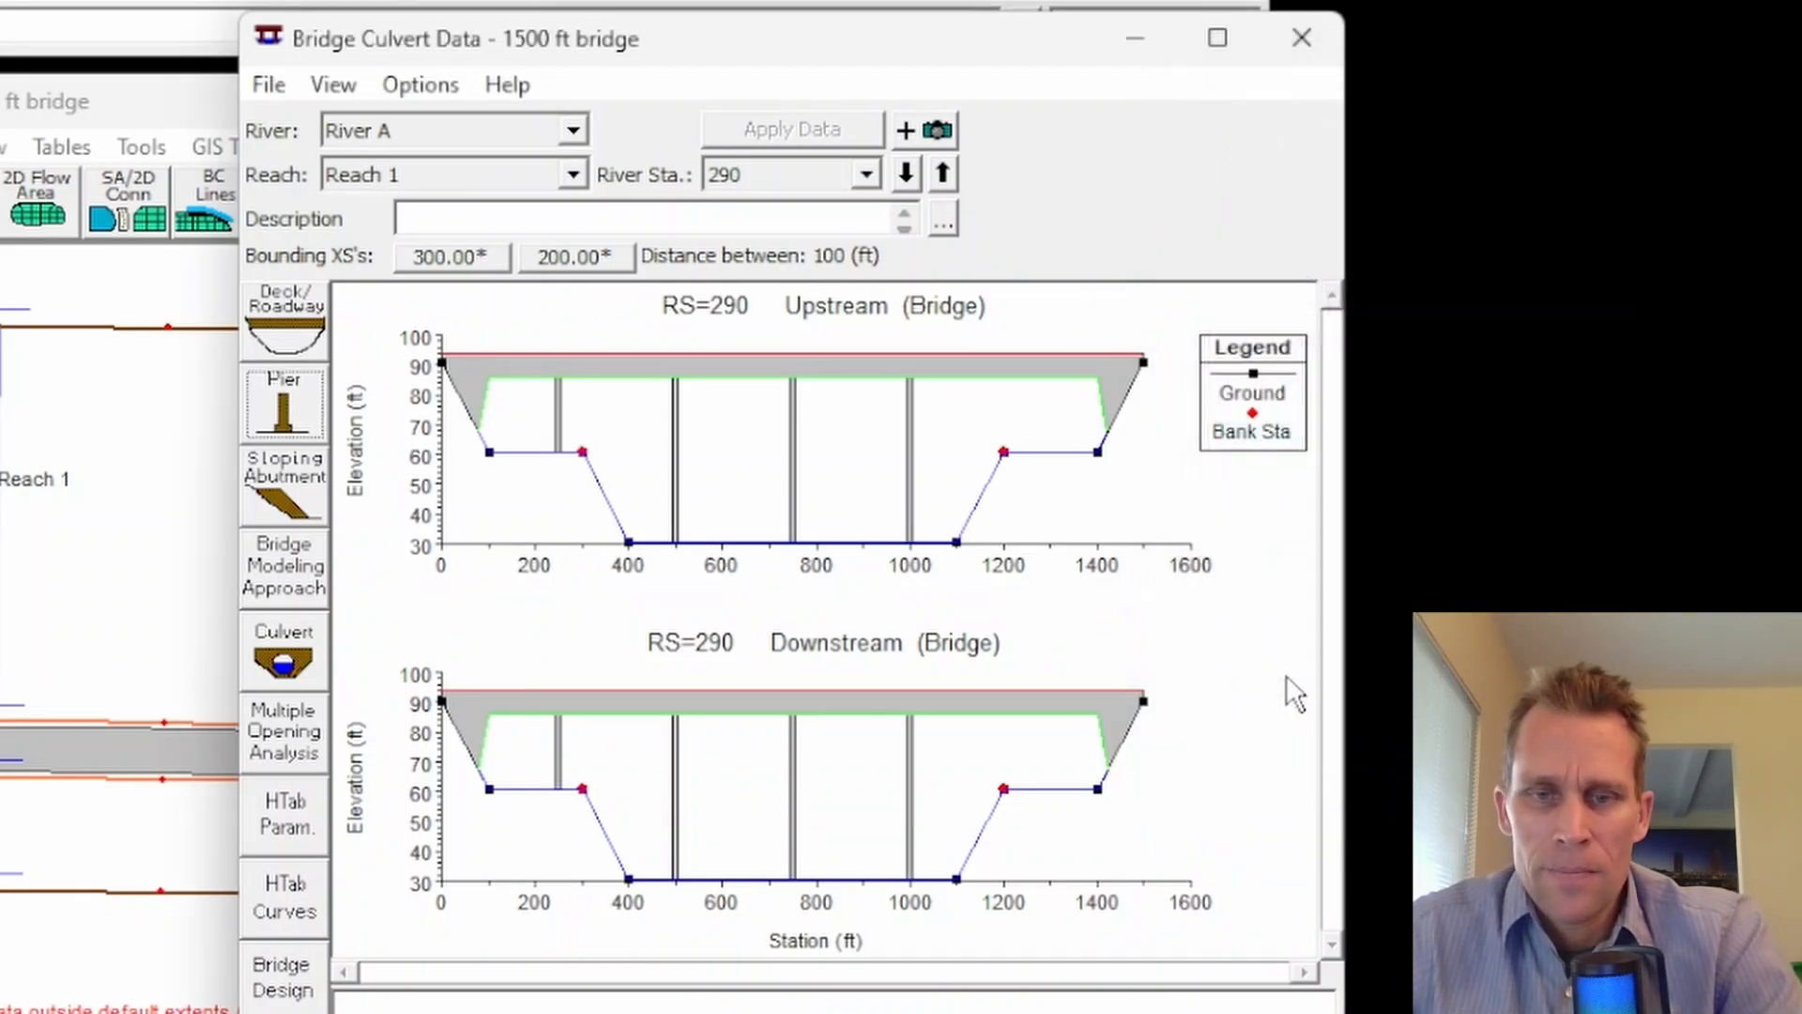
Step: Copy pier 1 as a fifth pier with upstream and downstream centerline stations of 1250, and accept the pier data
left_click(286, 409)
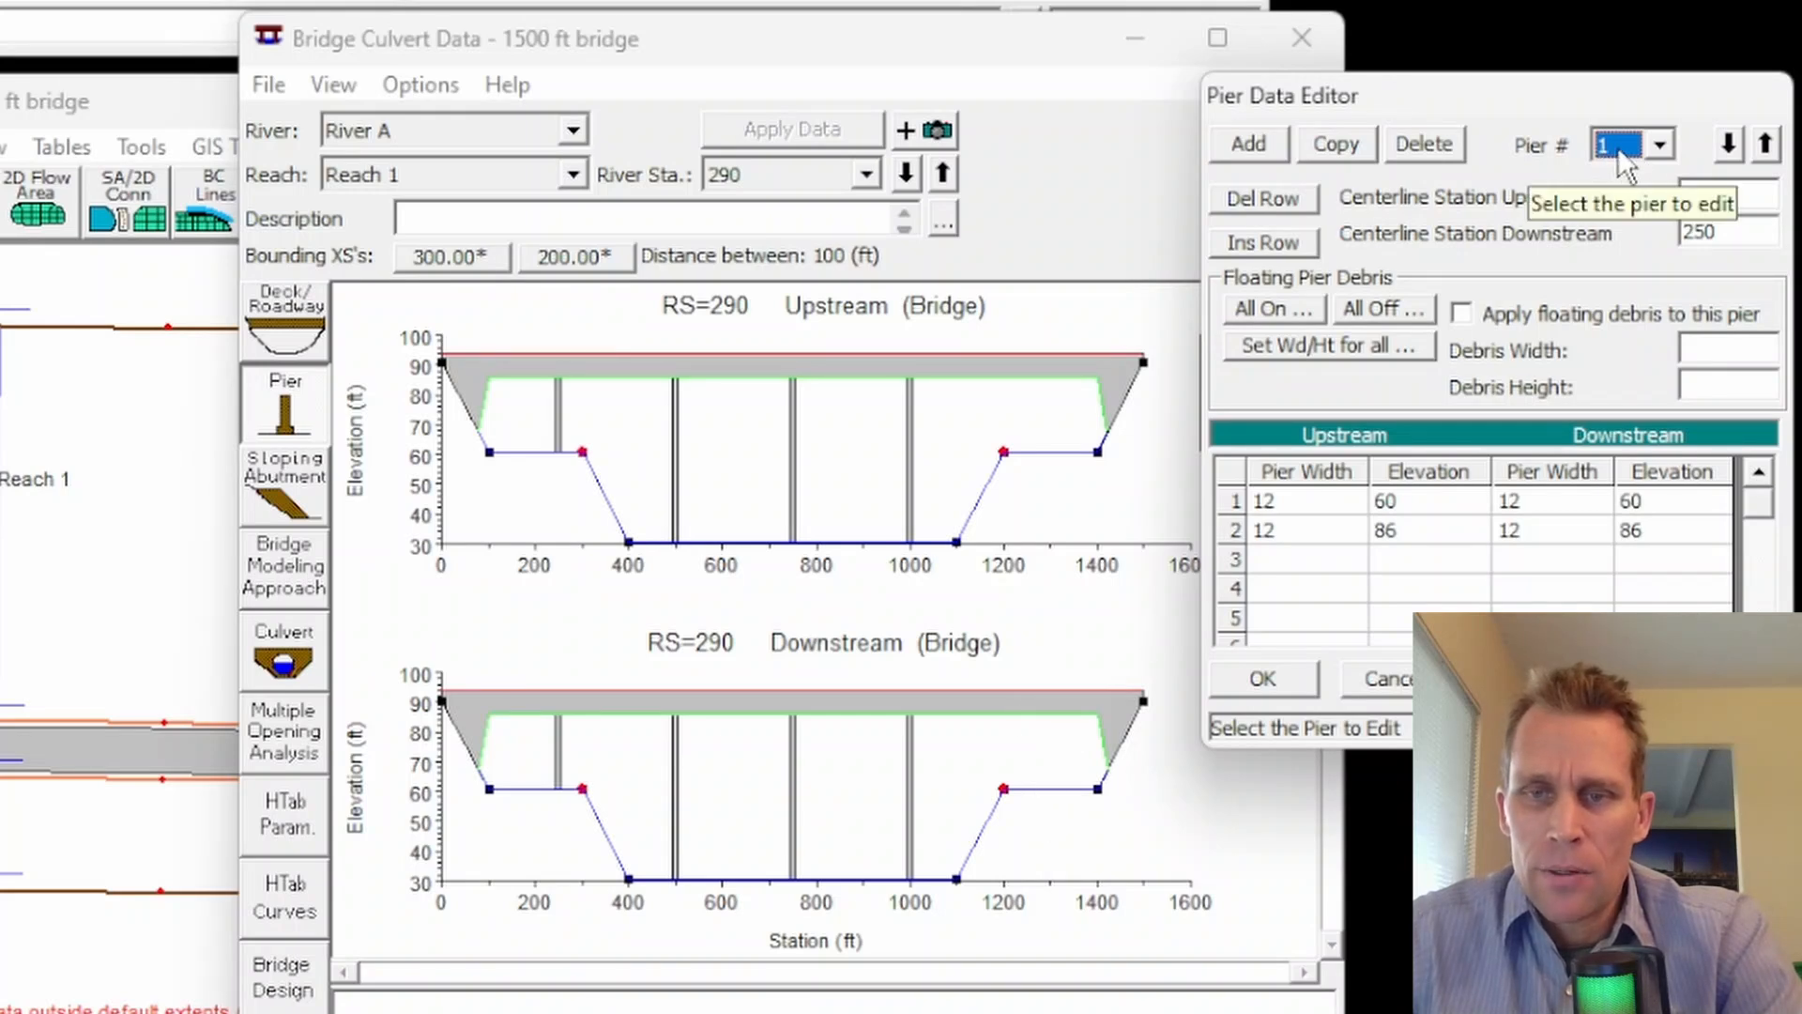
left_click(1341, 145)
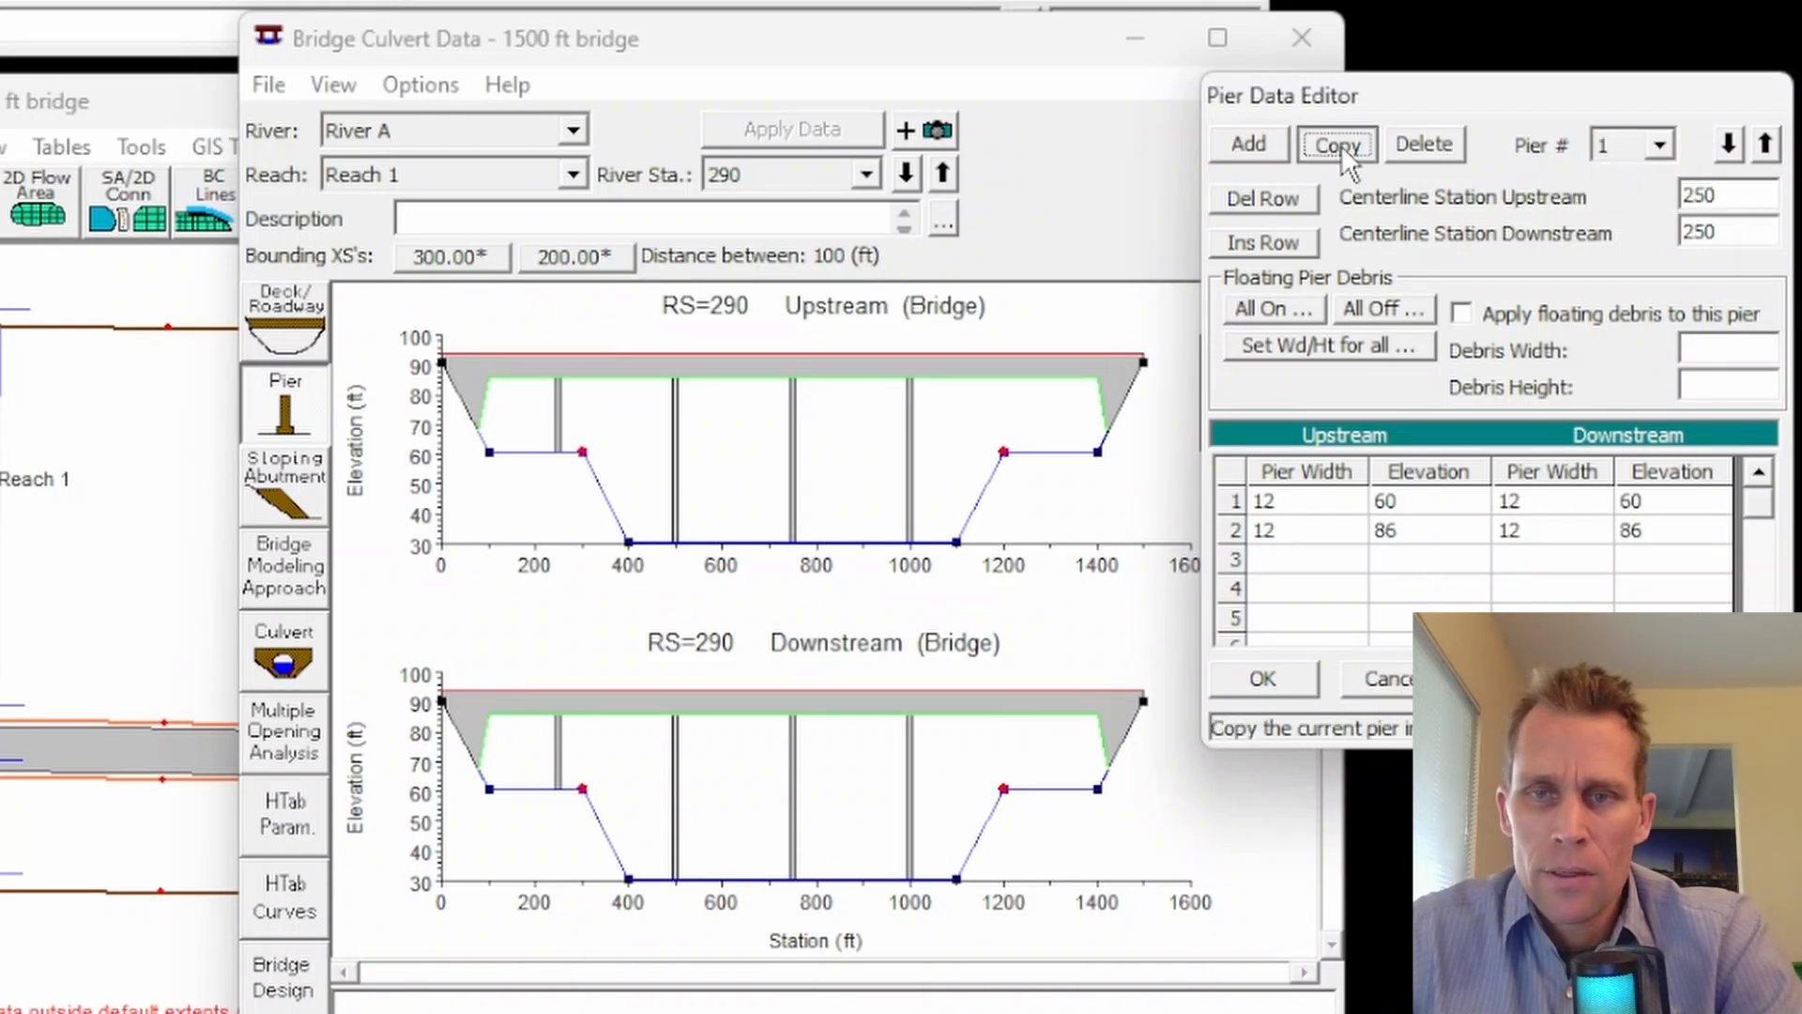
left_click(1687, 196)
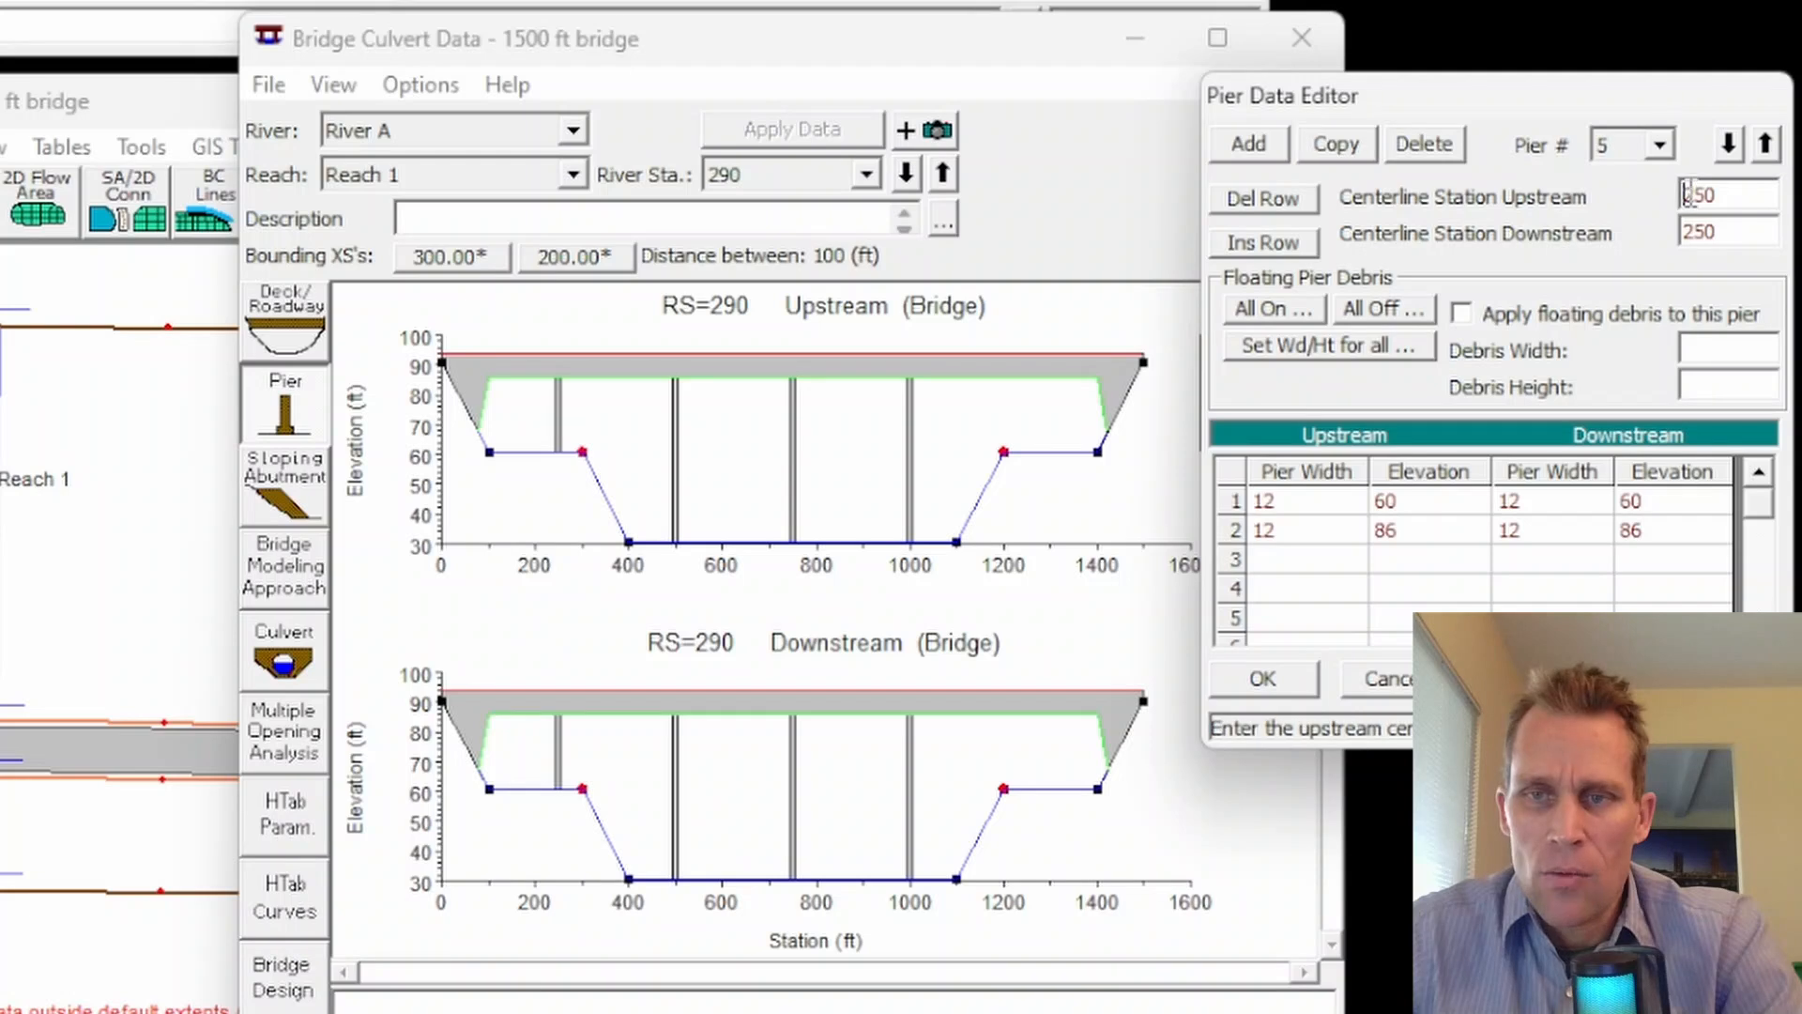
type("1")
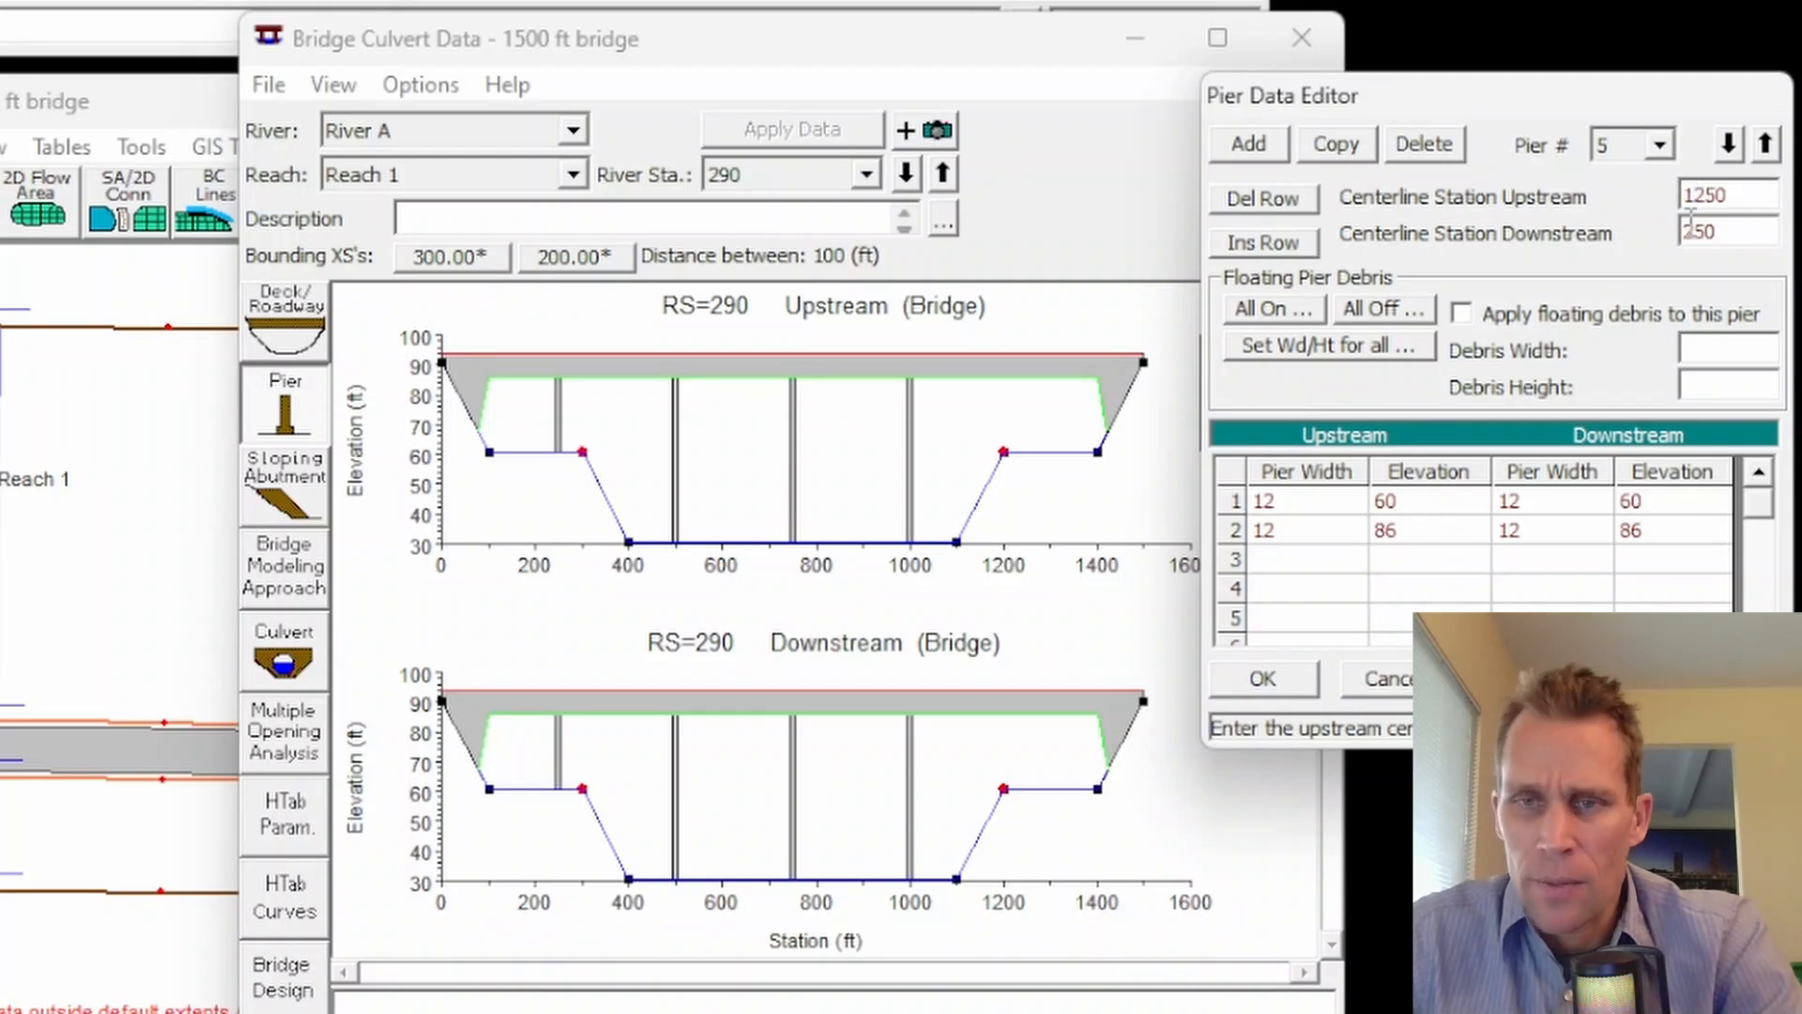
left_click(1686, 231)
type("1")
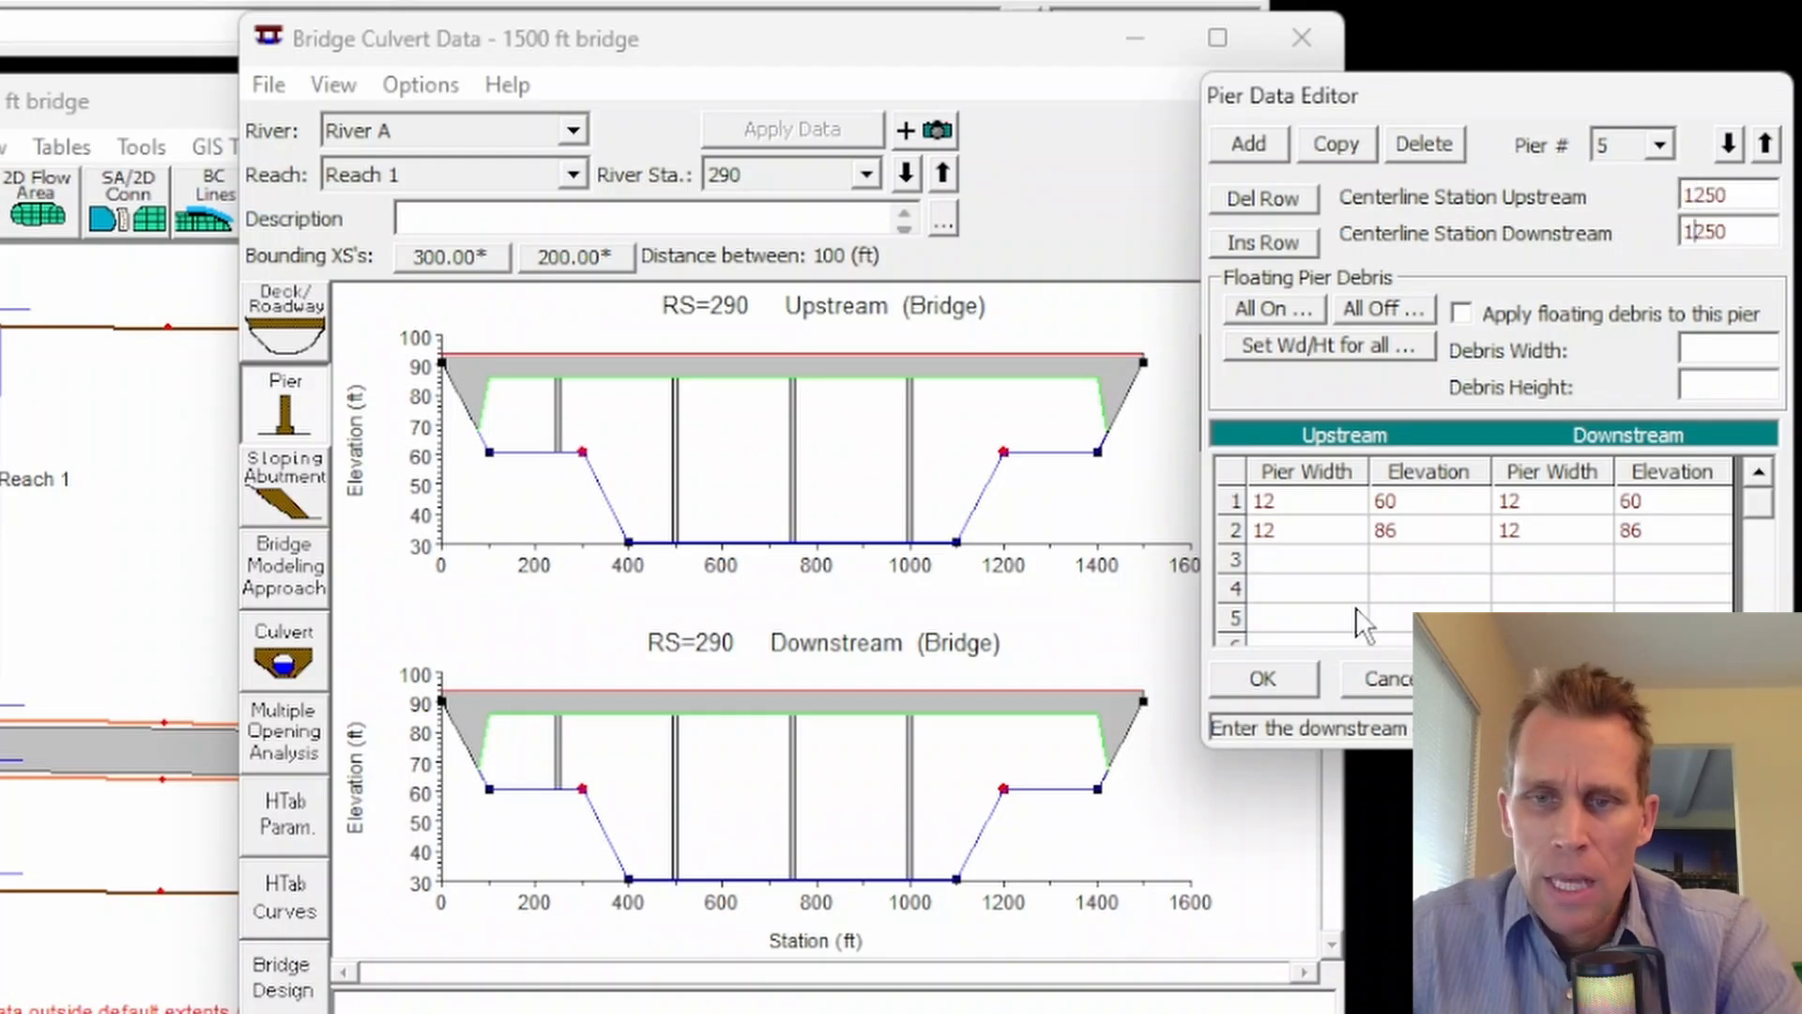
left_click(1254, 676)
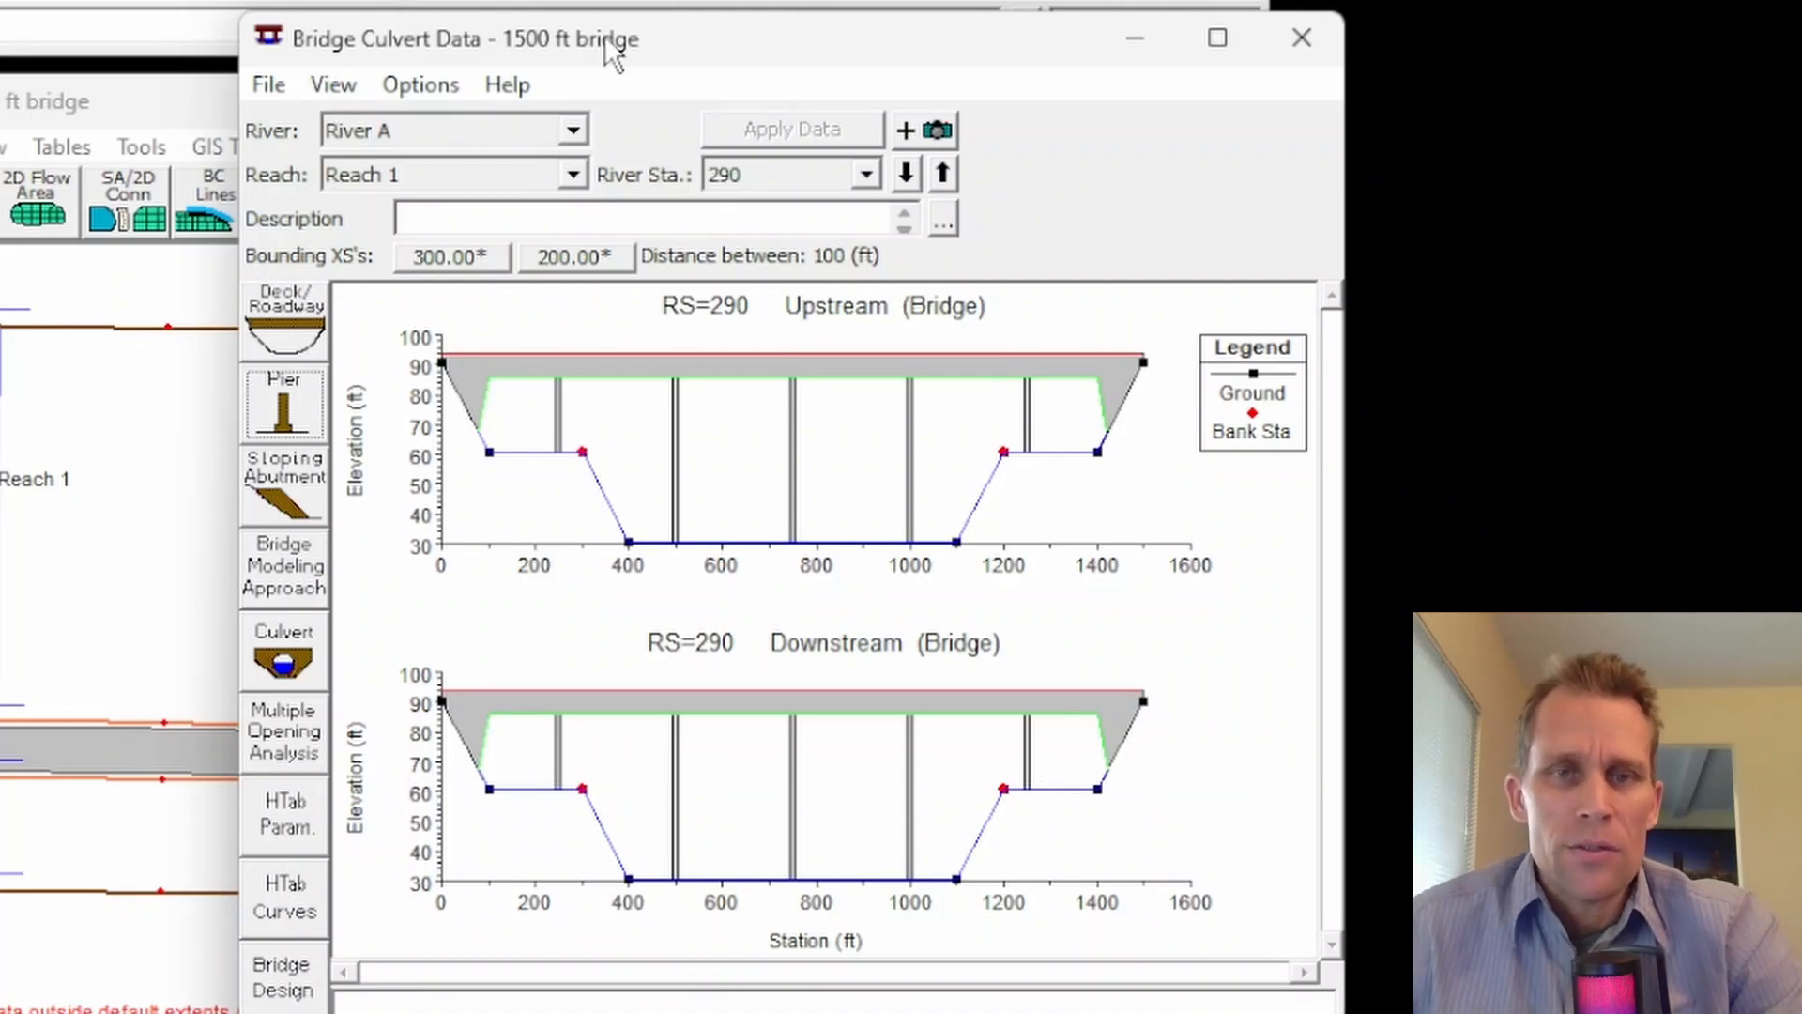
left_click_drag(604, 41, 587, 29)
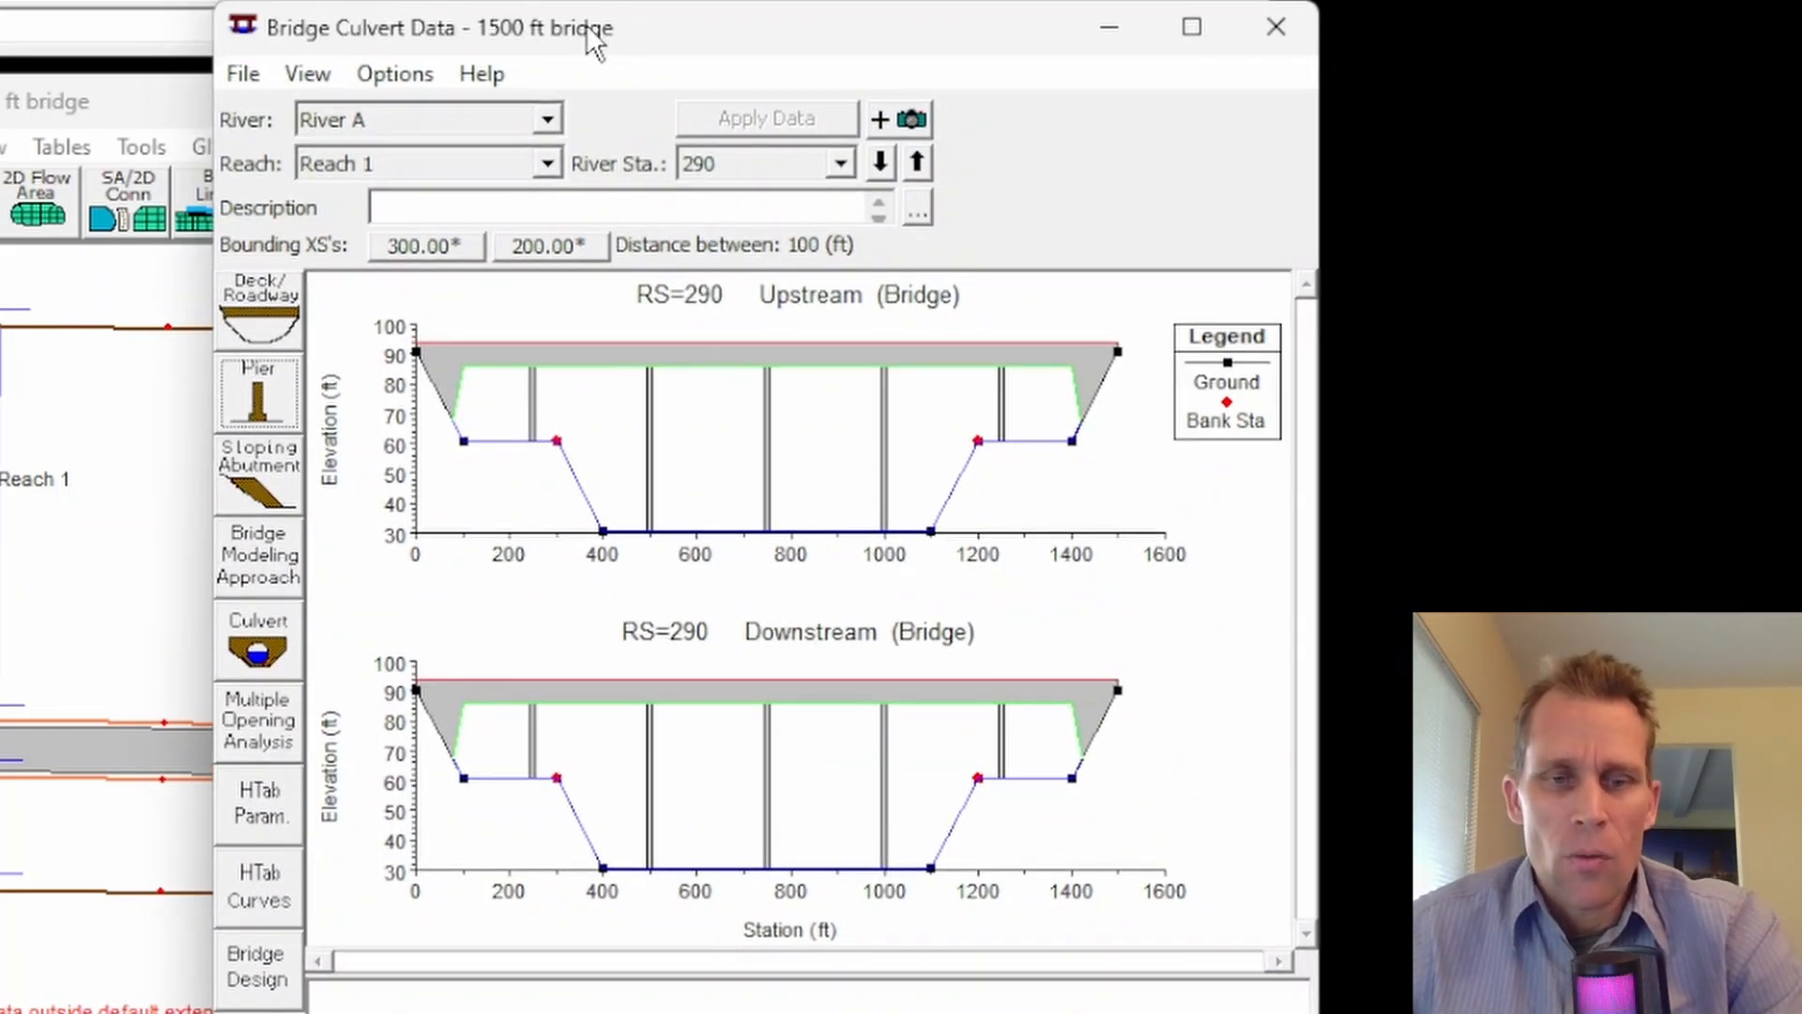
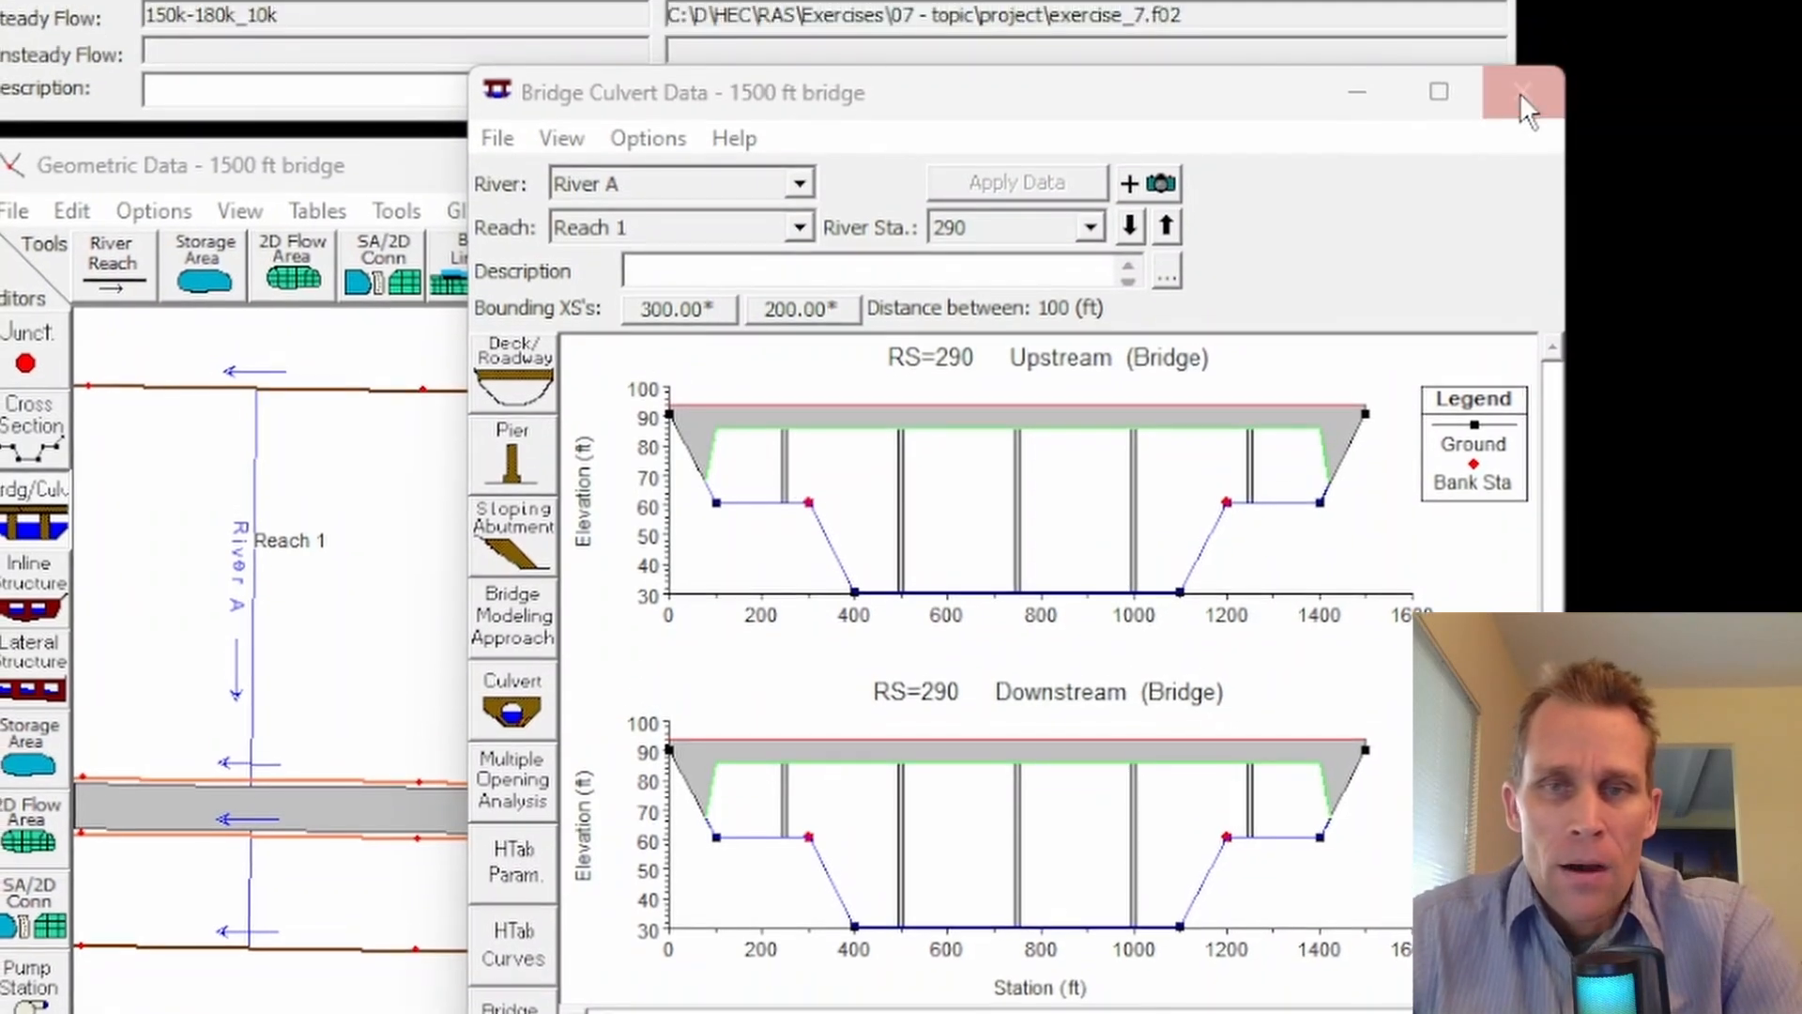
Step: Close the bridge/culvert data editor and save the 1500 ft bridge geometry
left_click(1528, 26)
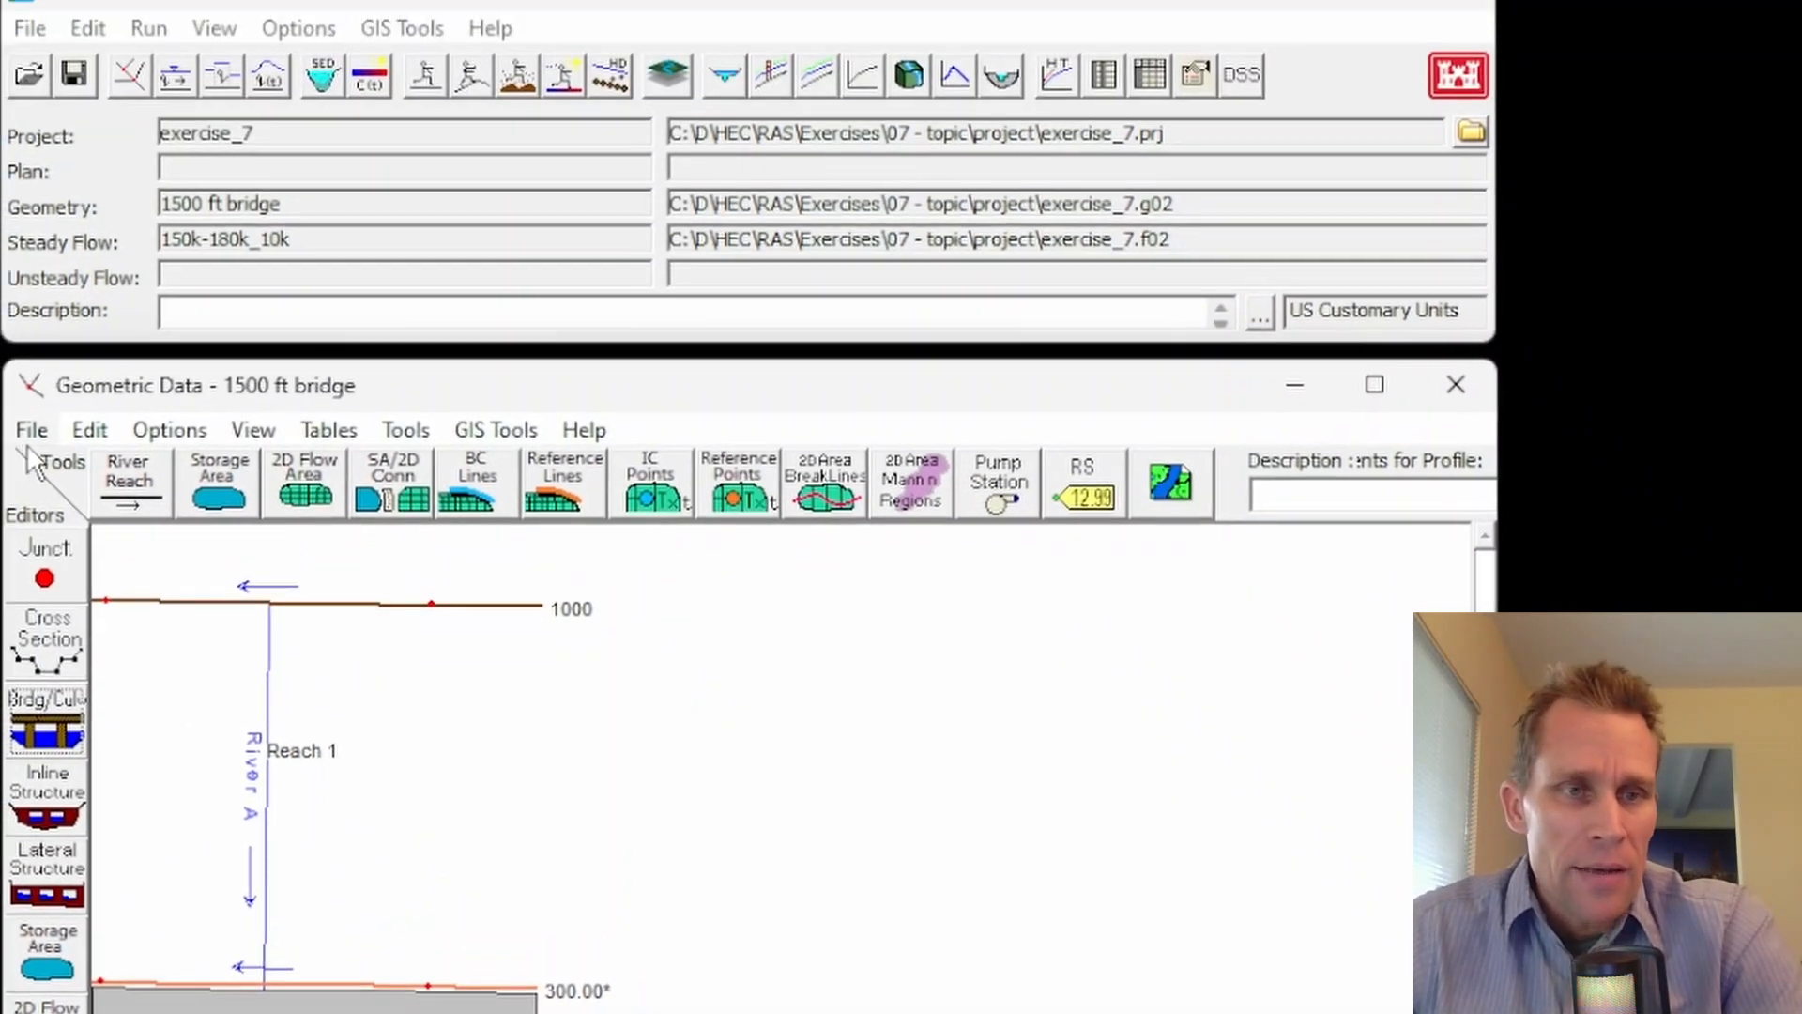
left_click(21, 320)
left_click(141, 441)
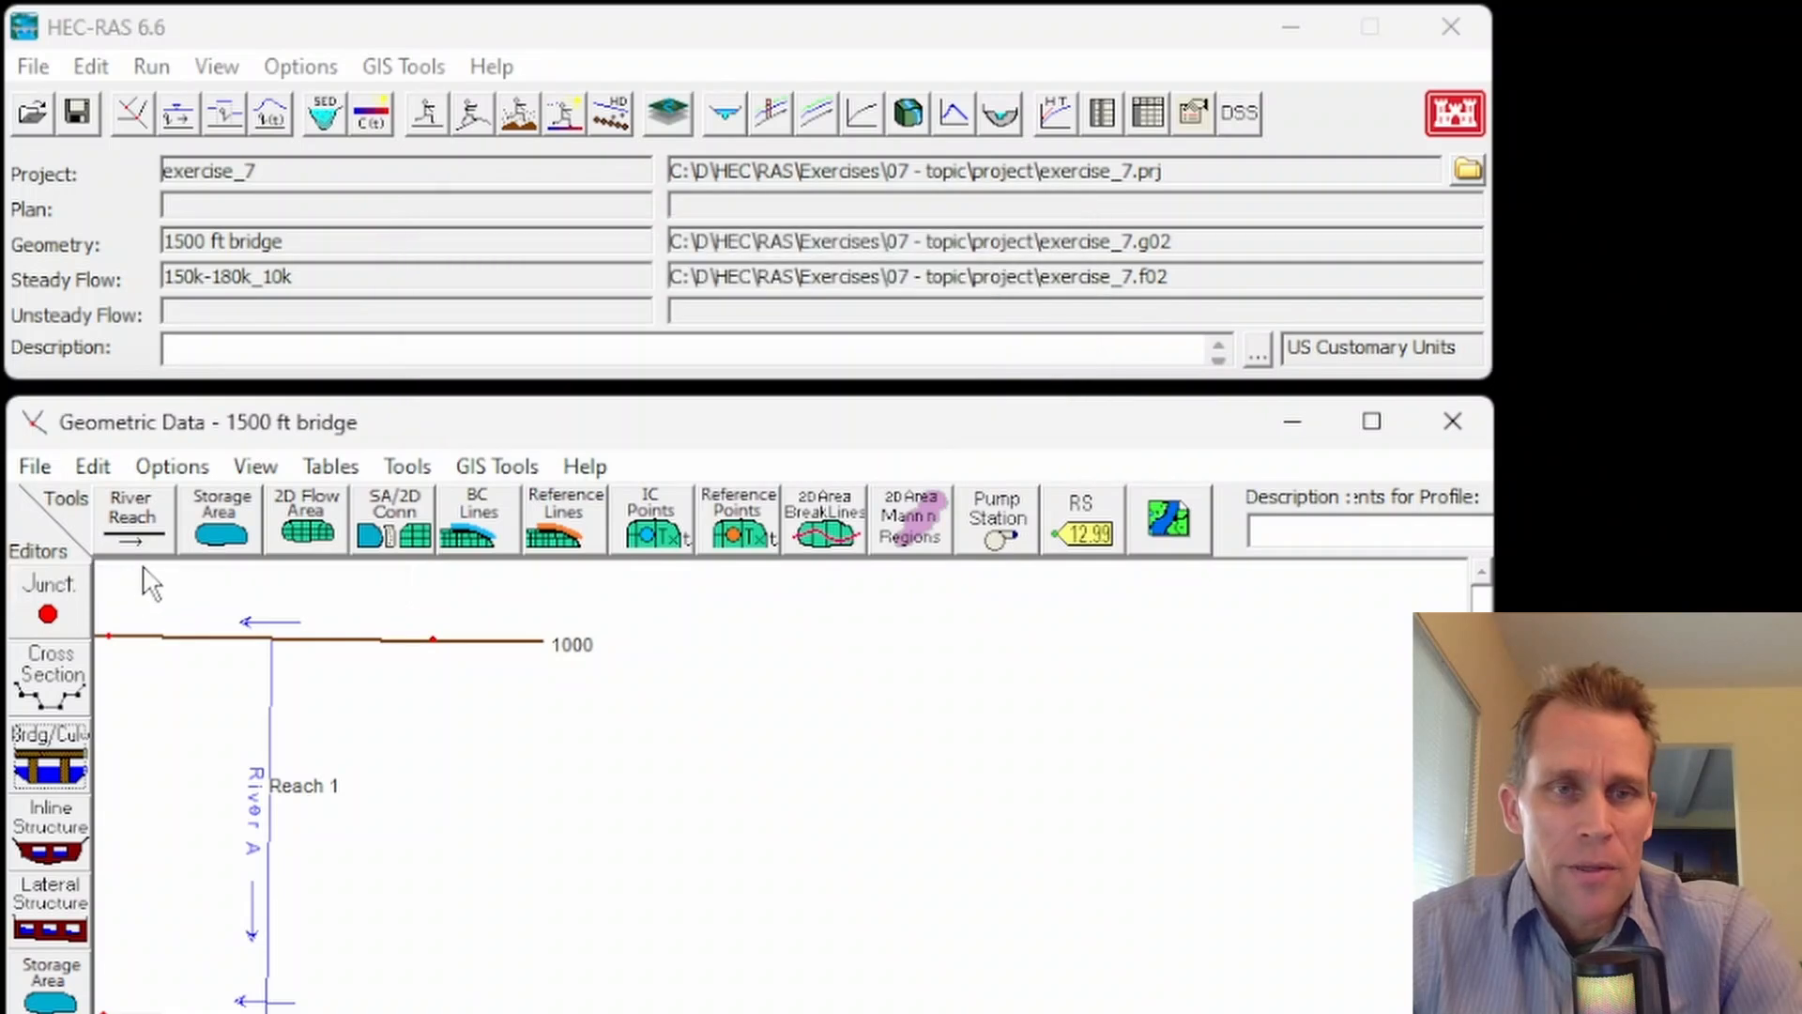
Step: Save a copy of the steady flow data titled 400k-700k_100k and review its reach boundary conditions without editing them
left_click(94, 66)
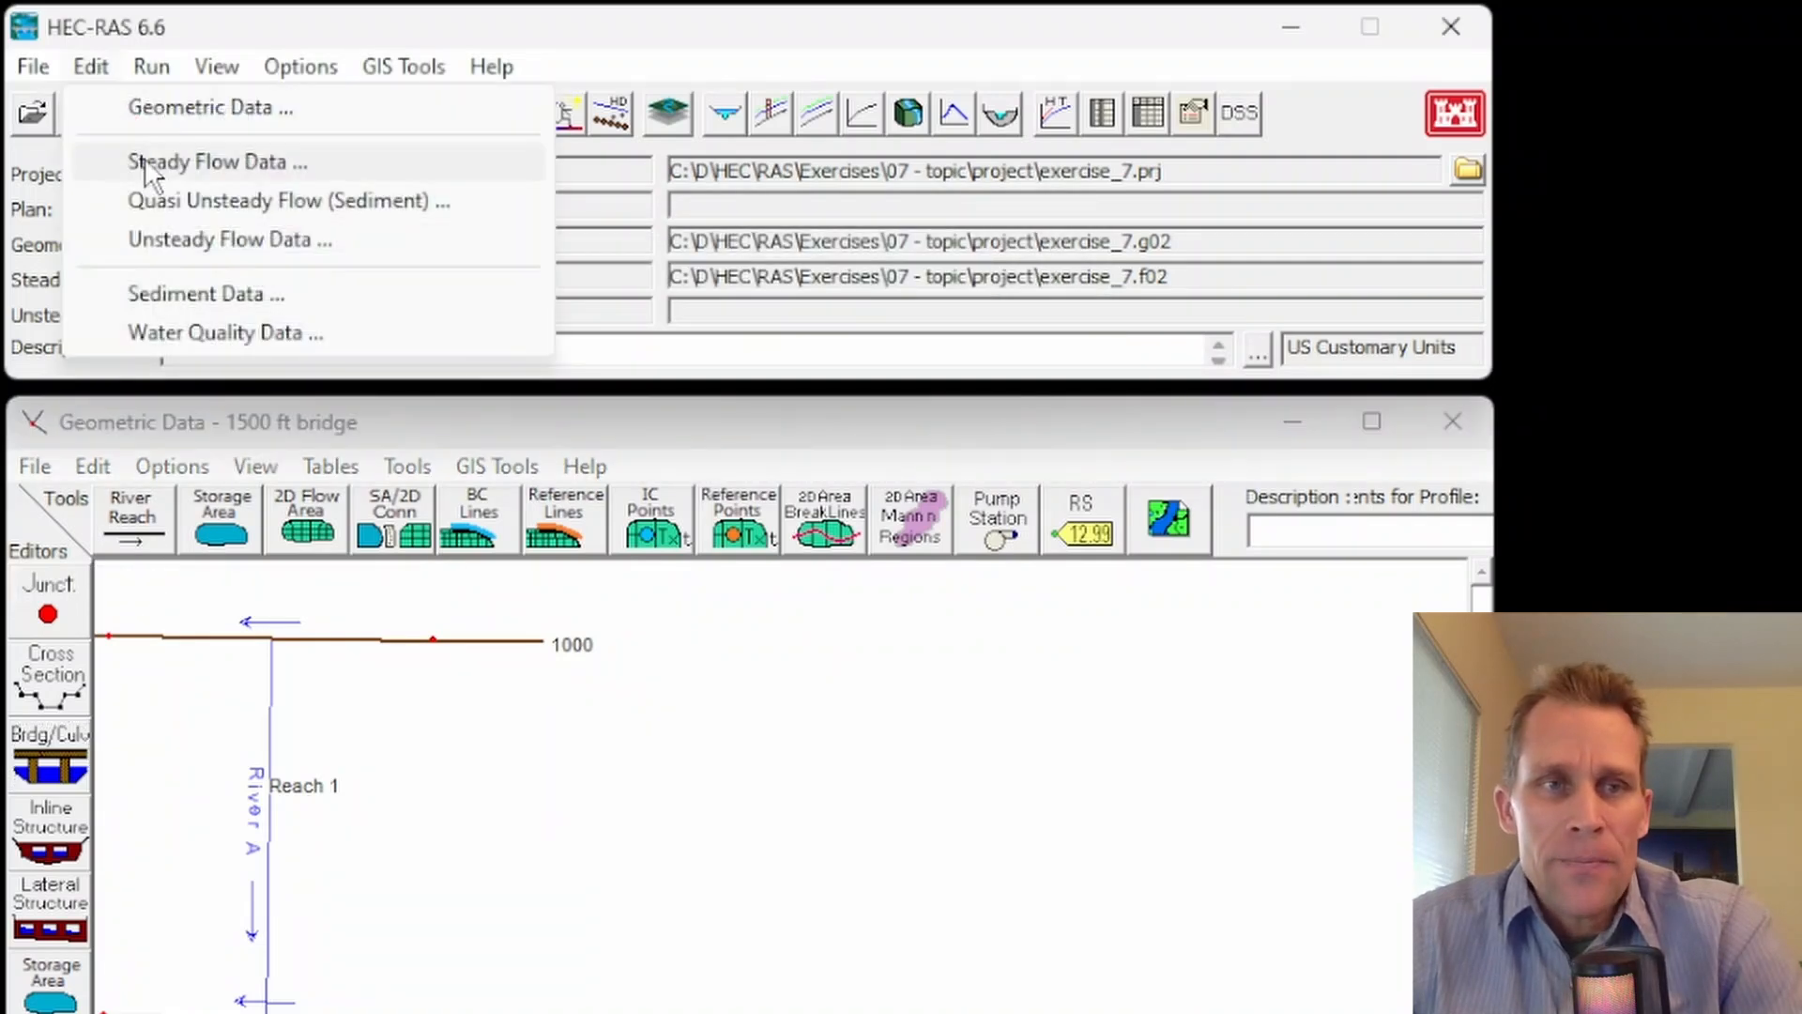
left_click(161, 164)
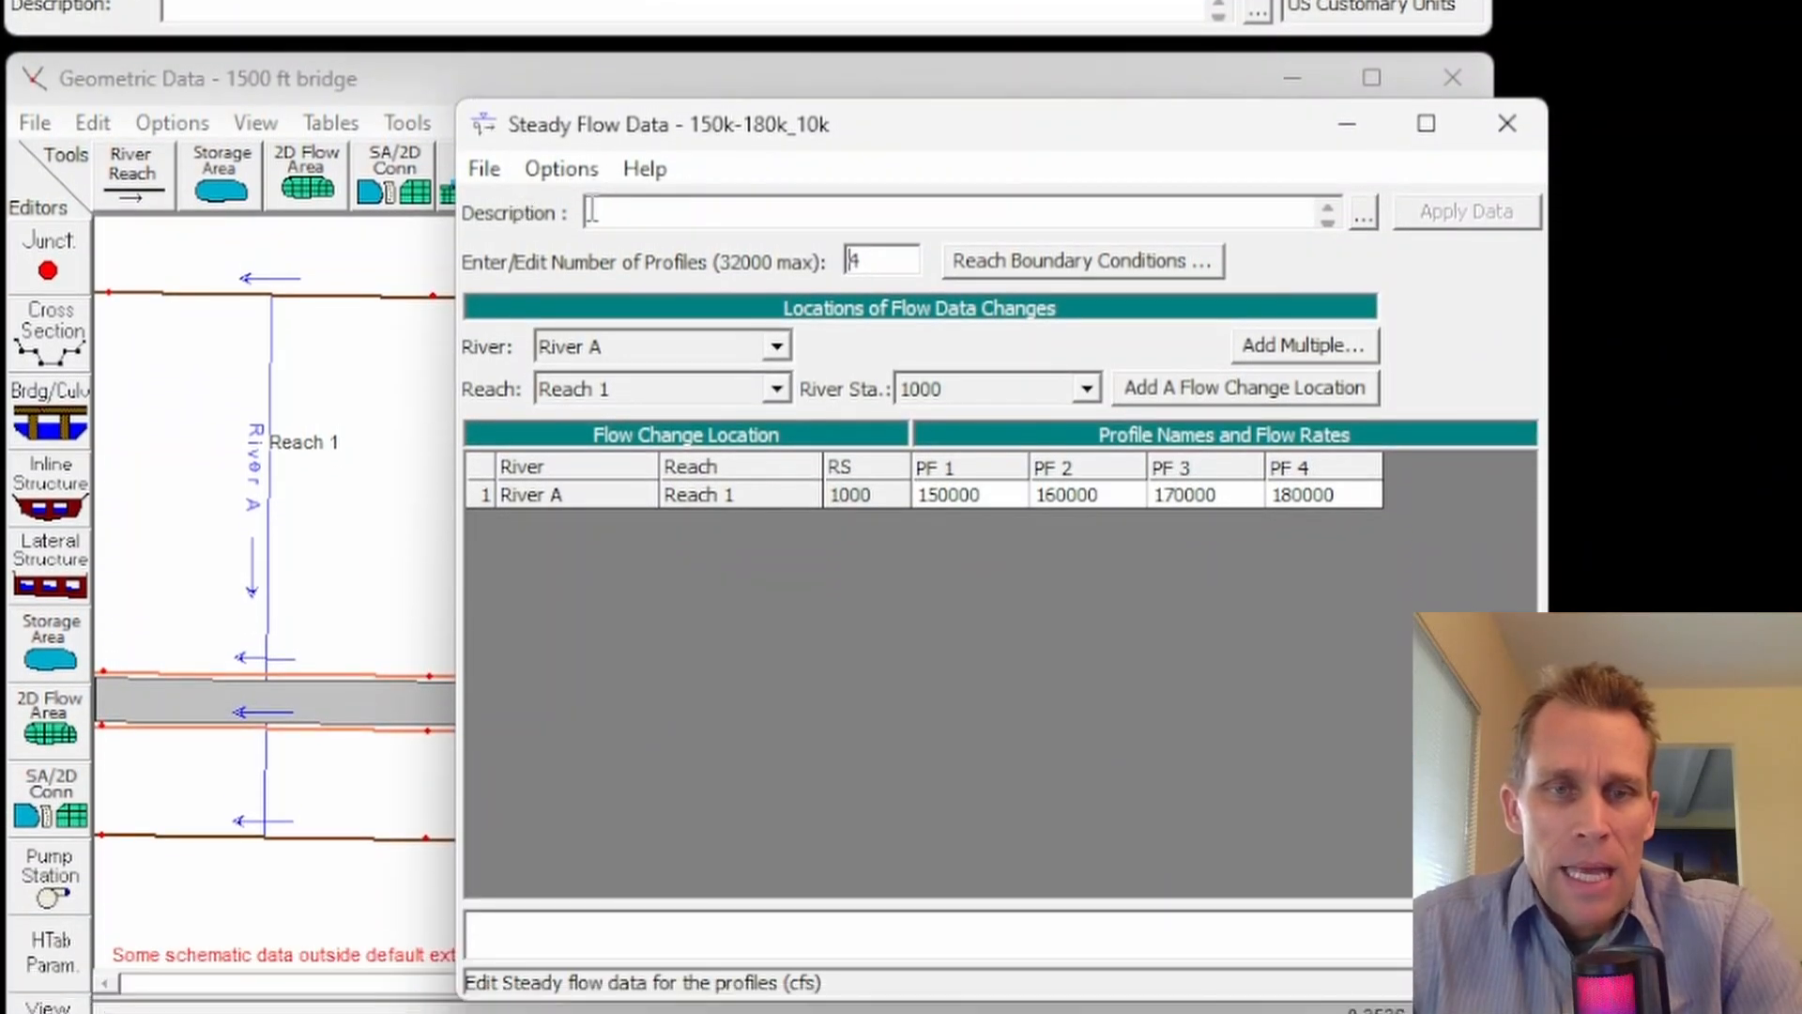
left_click_drag(641, 133, 617, 139)
left_click(460, 174)
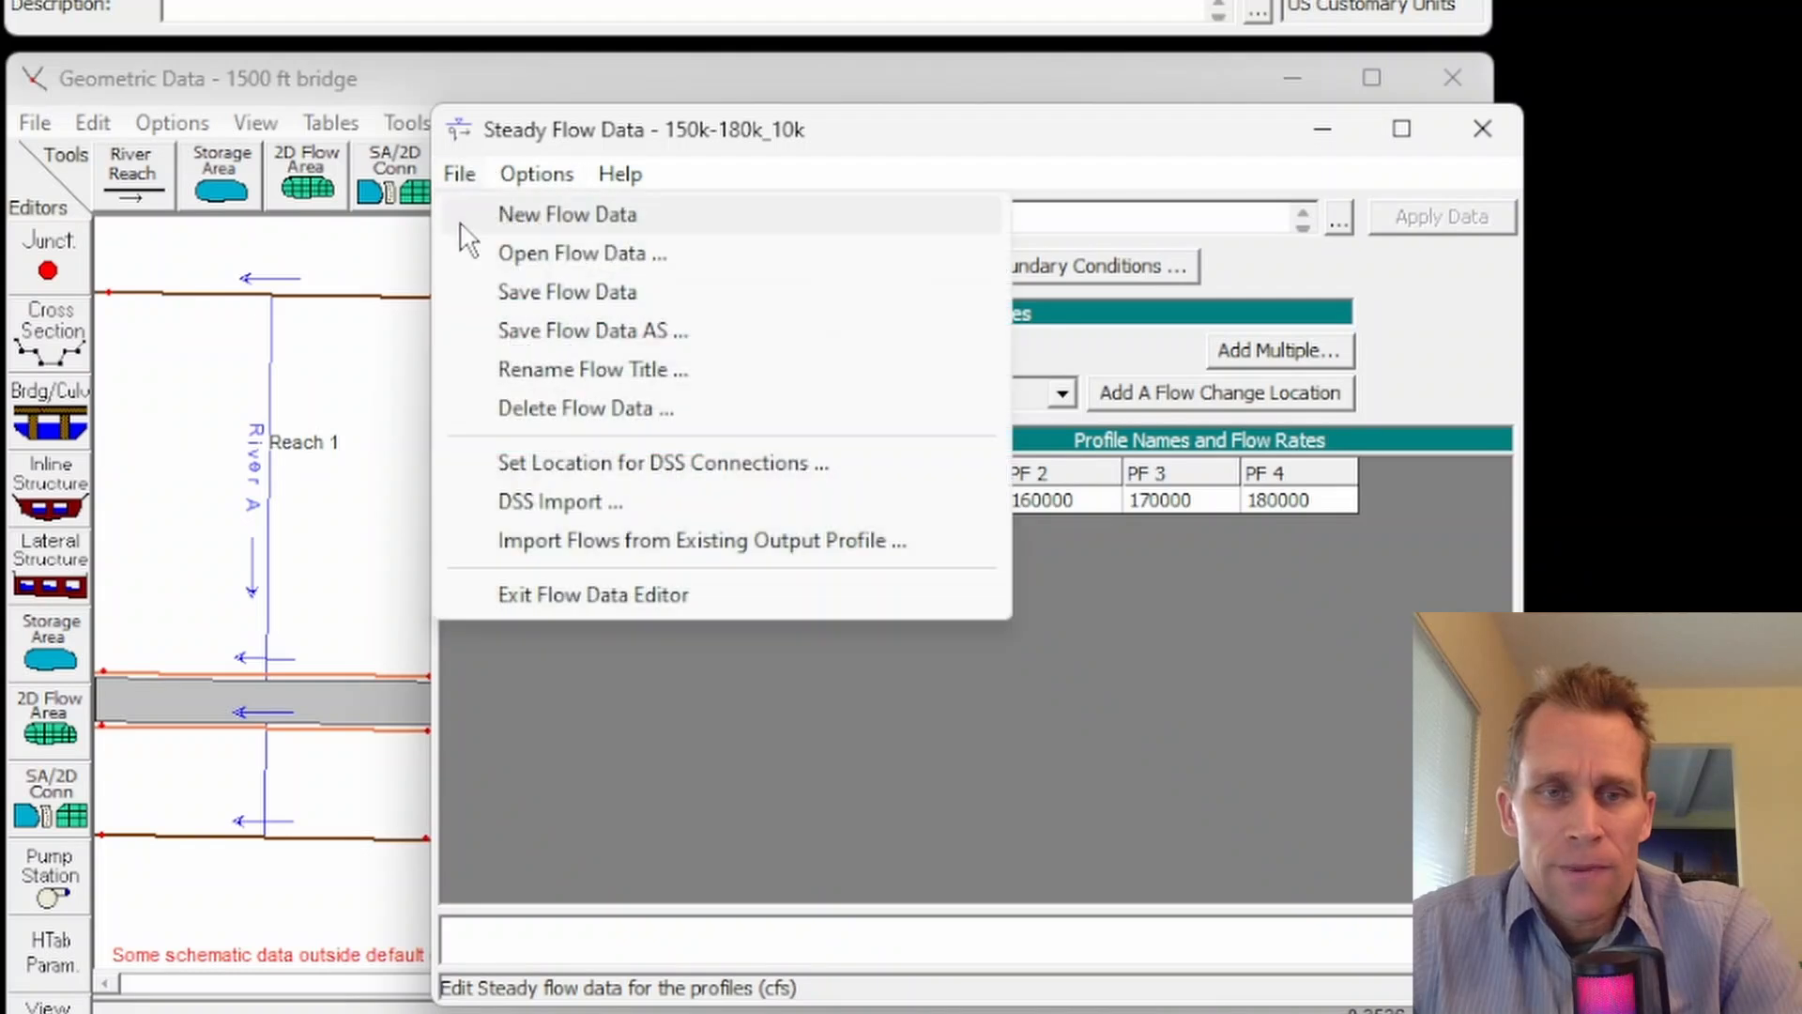
left_click(545, 330)
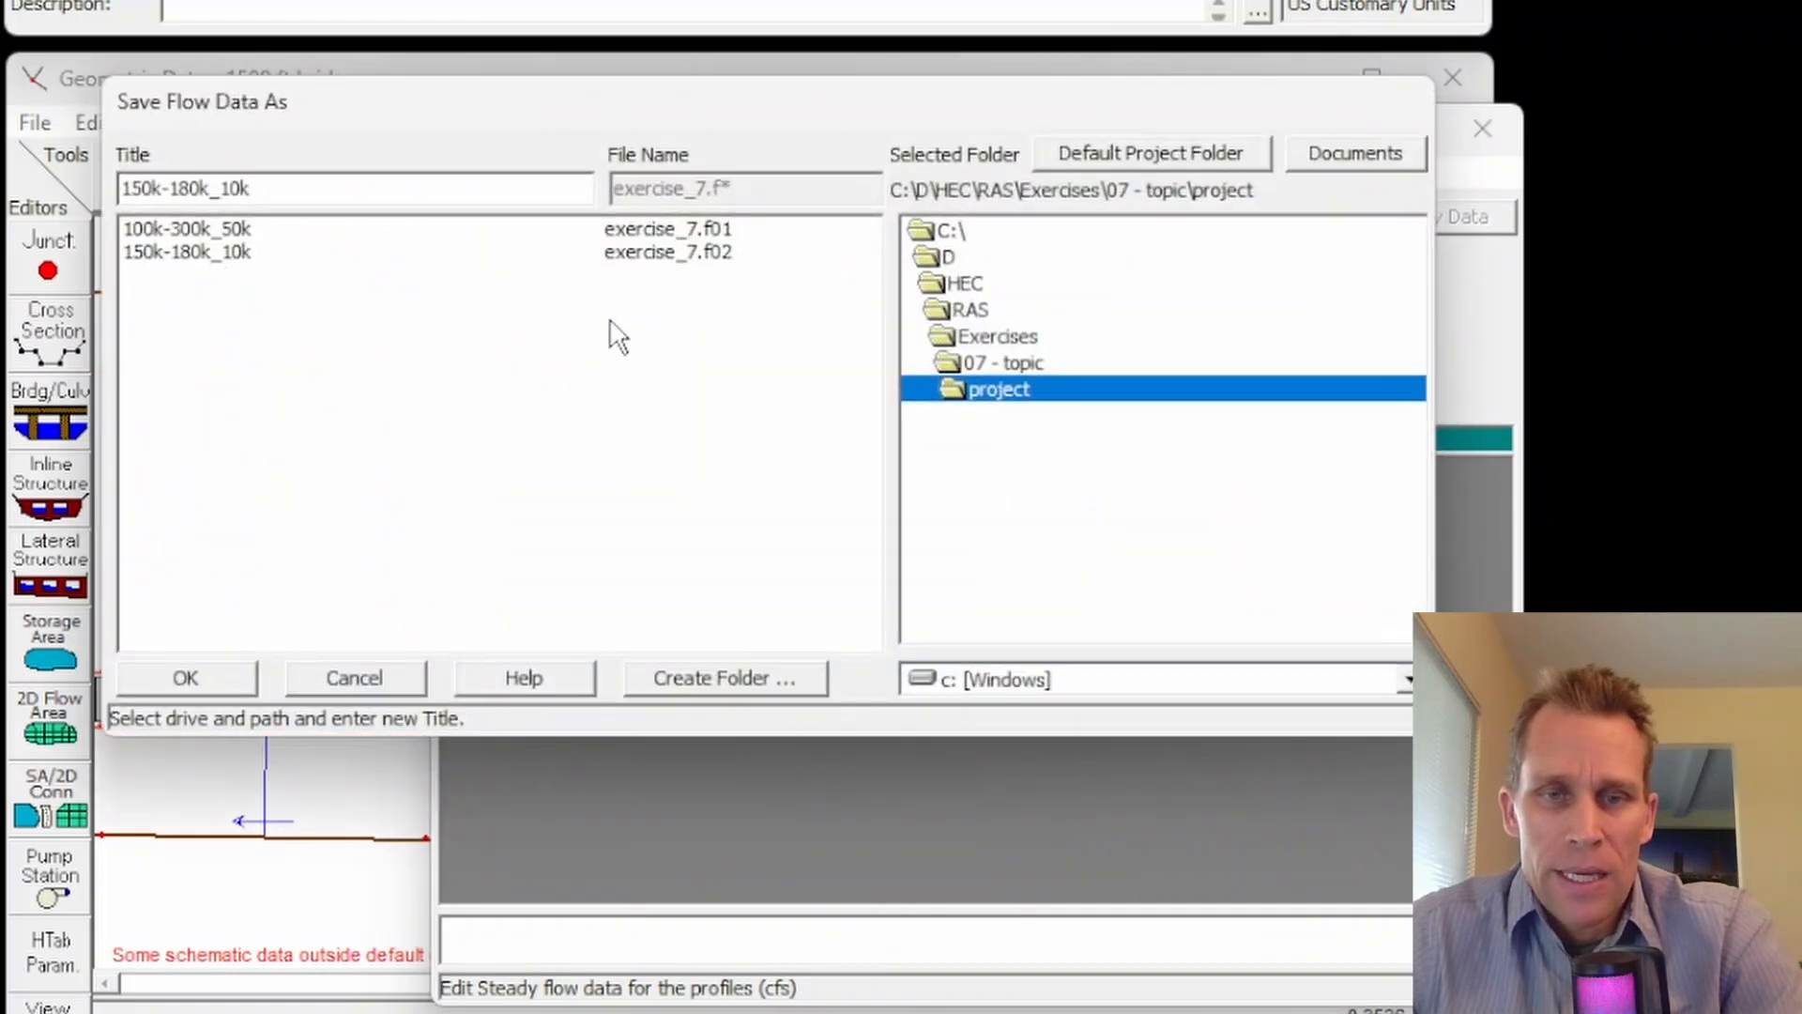
left_click_drag(251, 188, 129, 191)
type("400k-700k_100k")
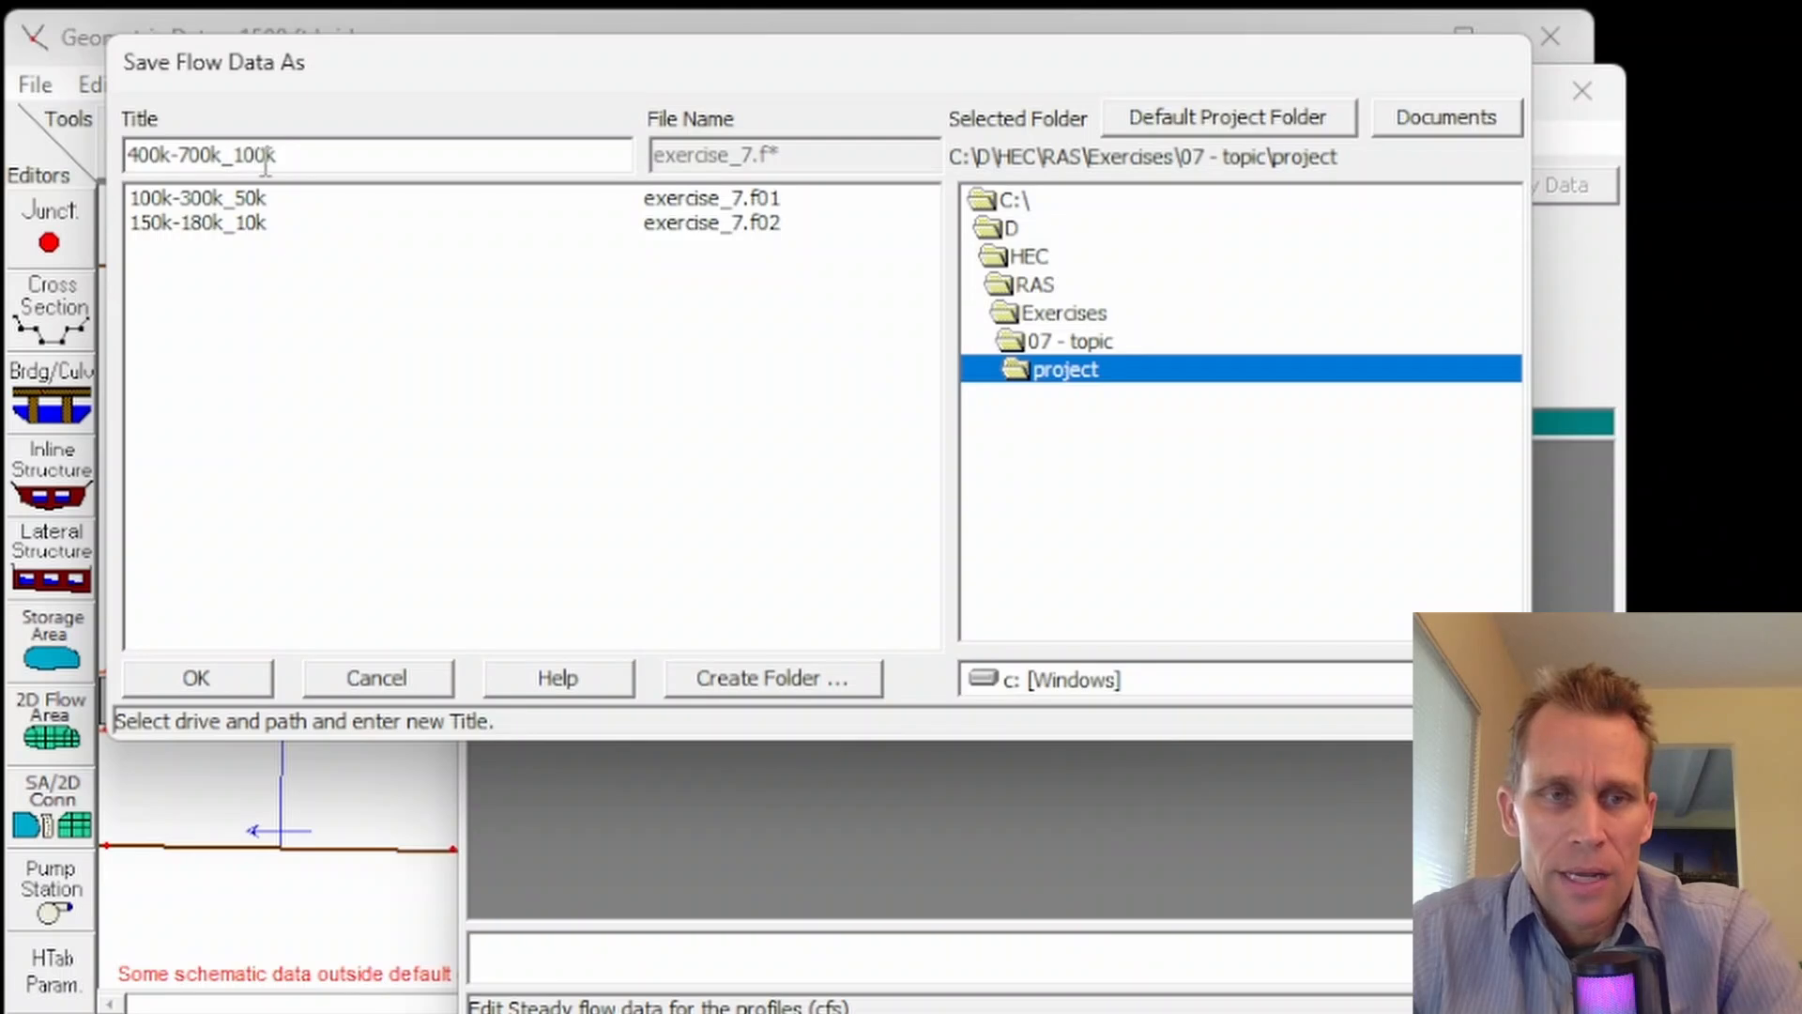
left_click_drag(278, 158, 262, 161)
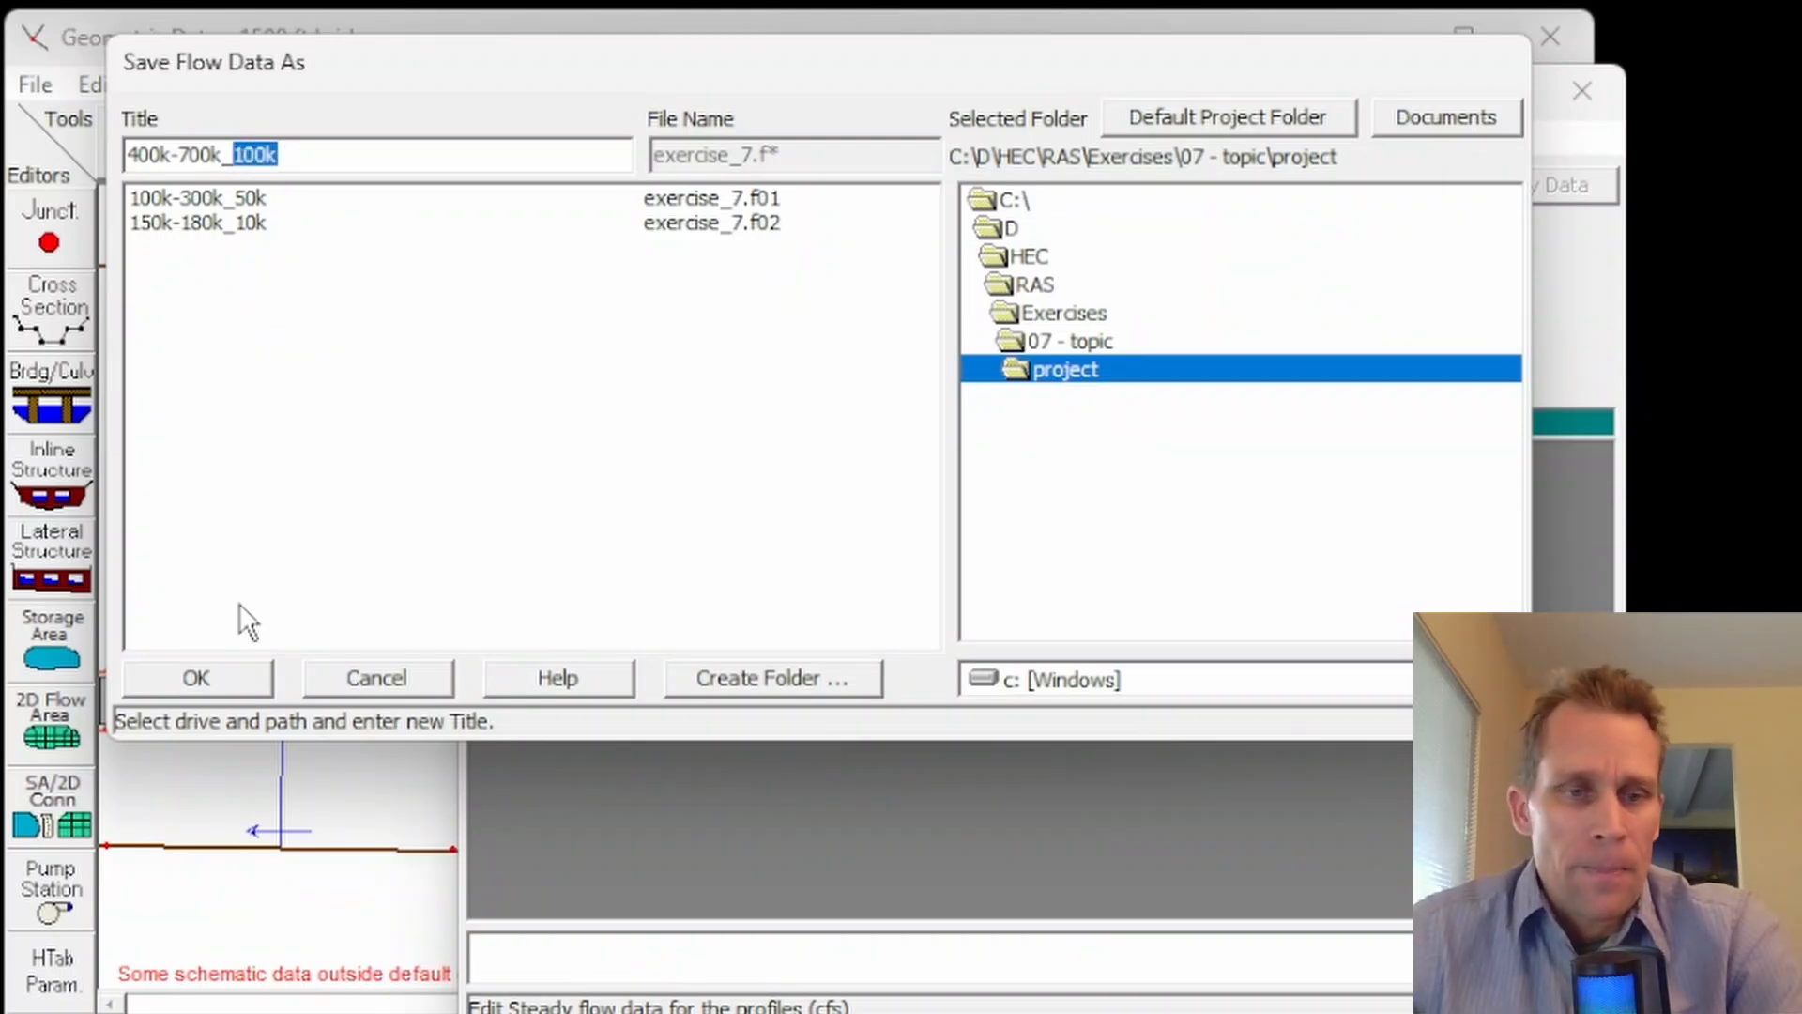
left_click(227, 670)
left_click(1090, 239)
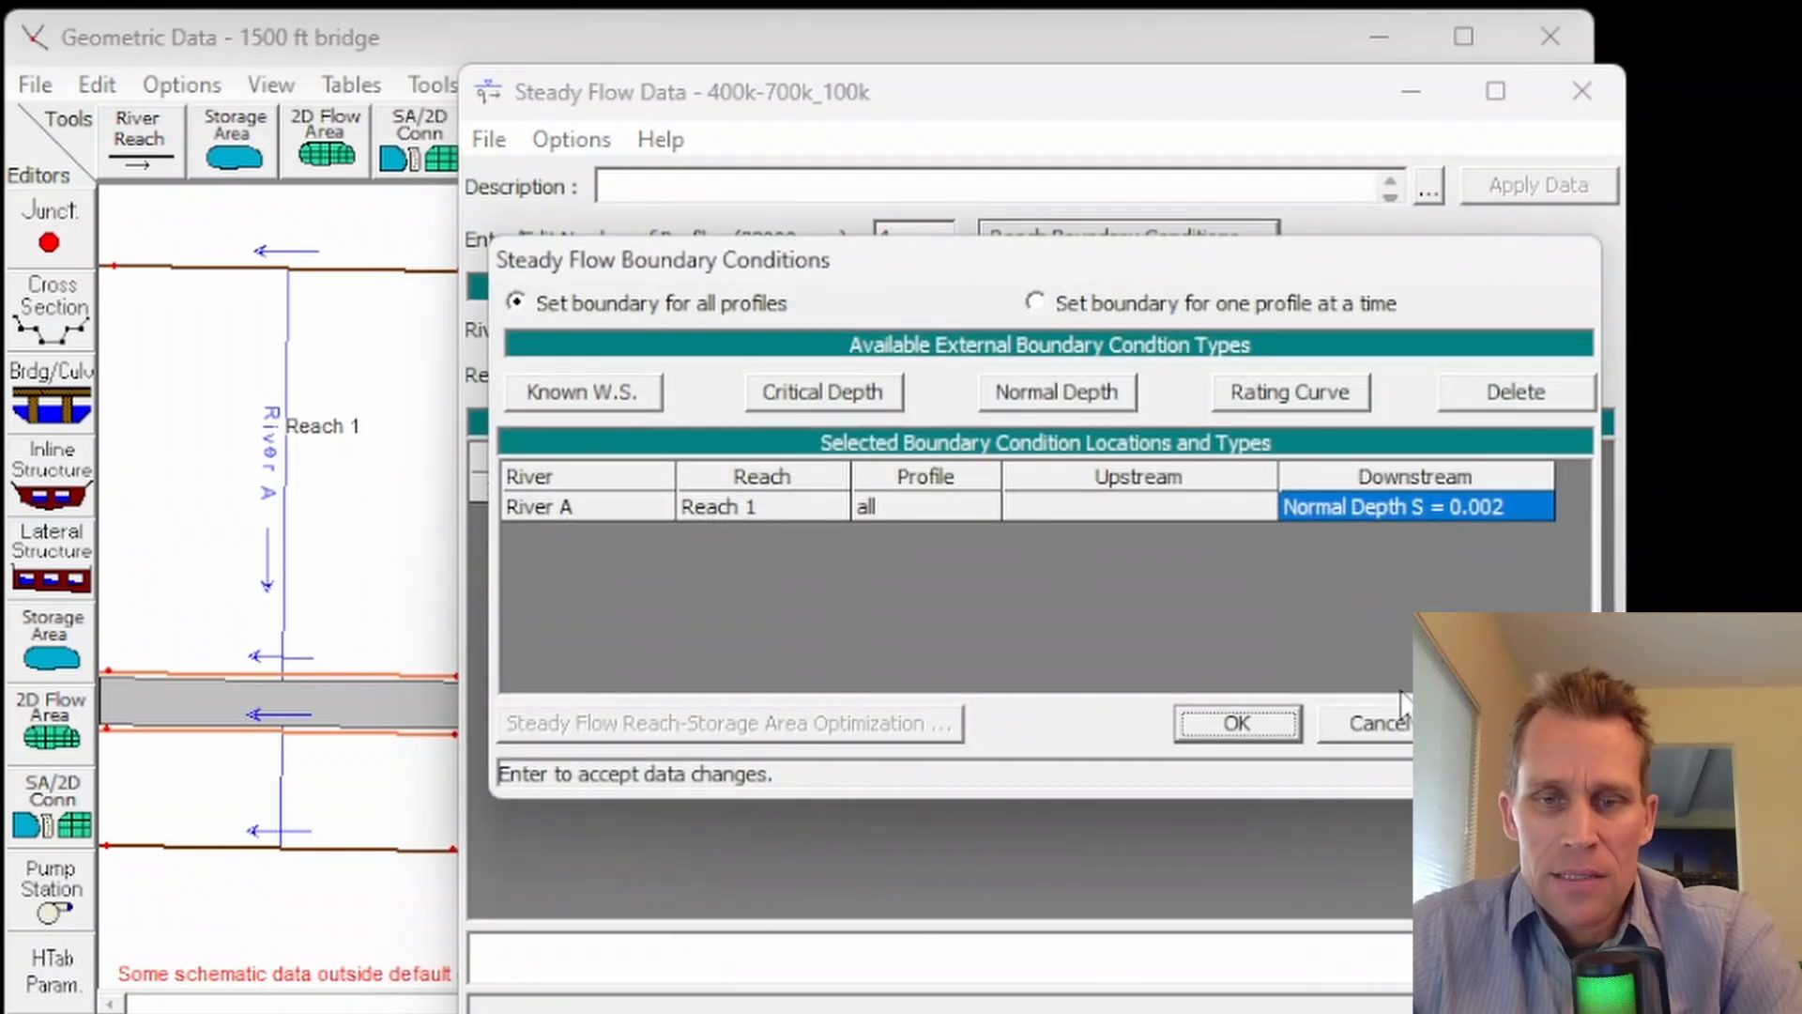
left_click(1370, 729)
Step: Clear the flow rates of profiles PF 1 through PF 4 at river station 1000
left_click(979, 494)
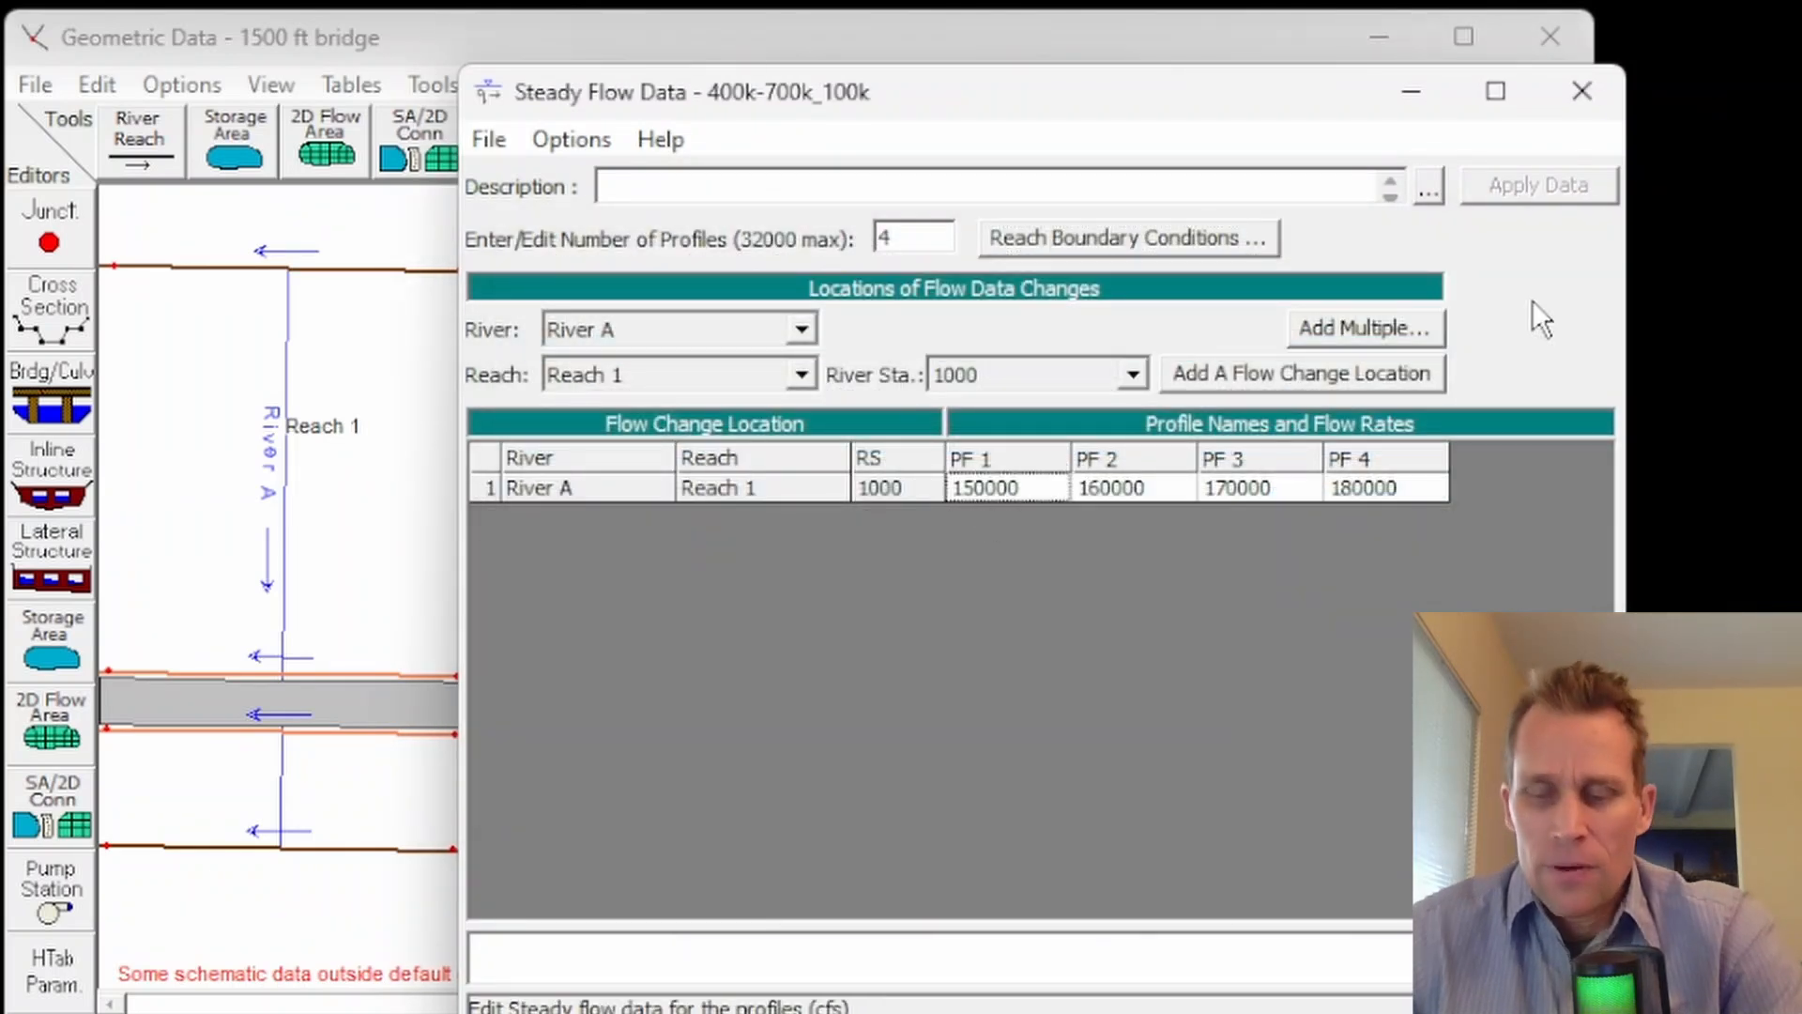
key("Delete")
key("Right")
key("Delete")
key("Right")
key("Delete")
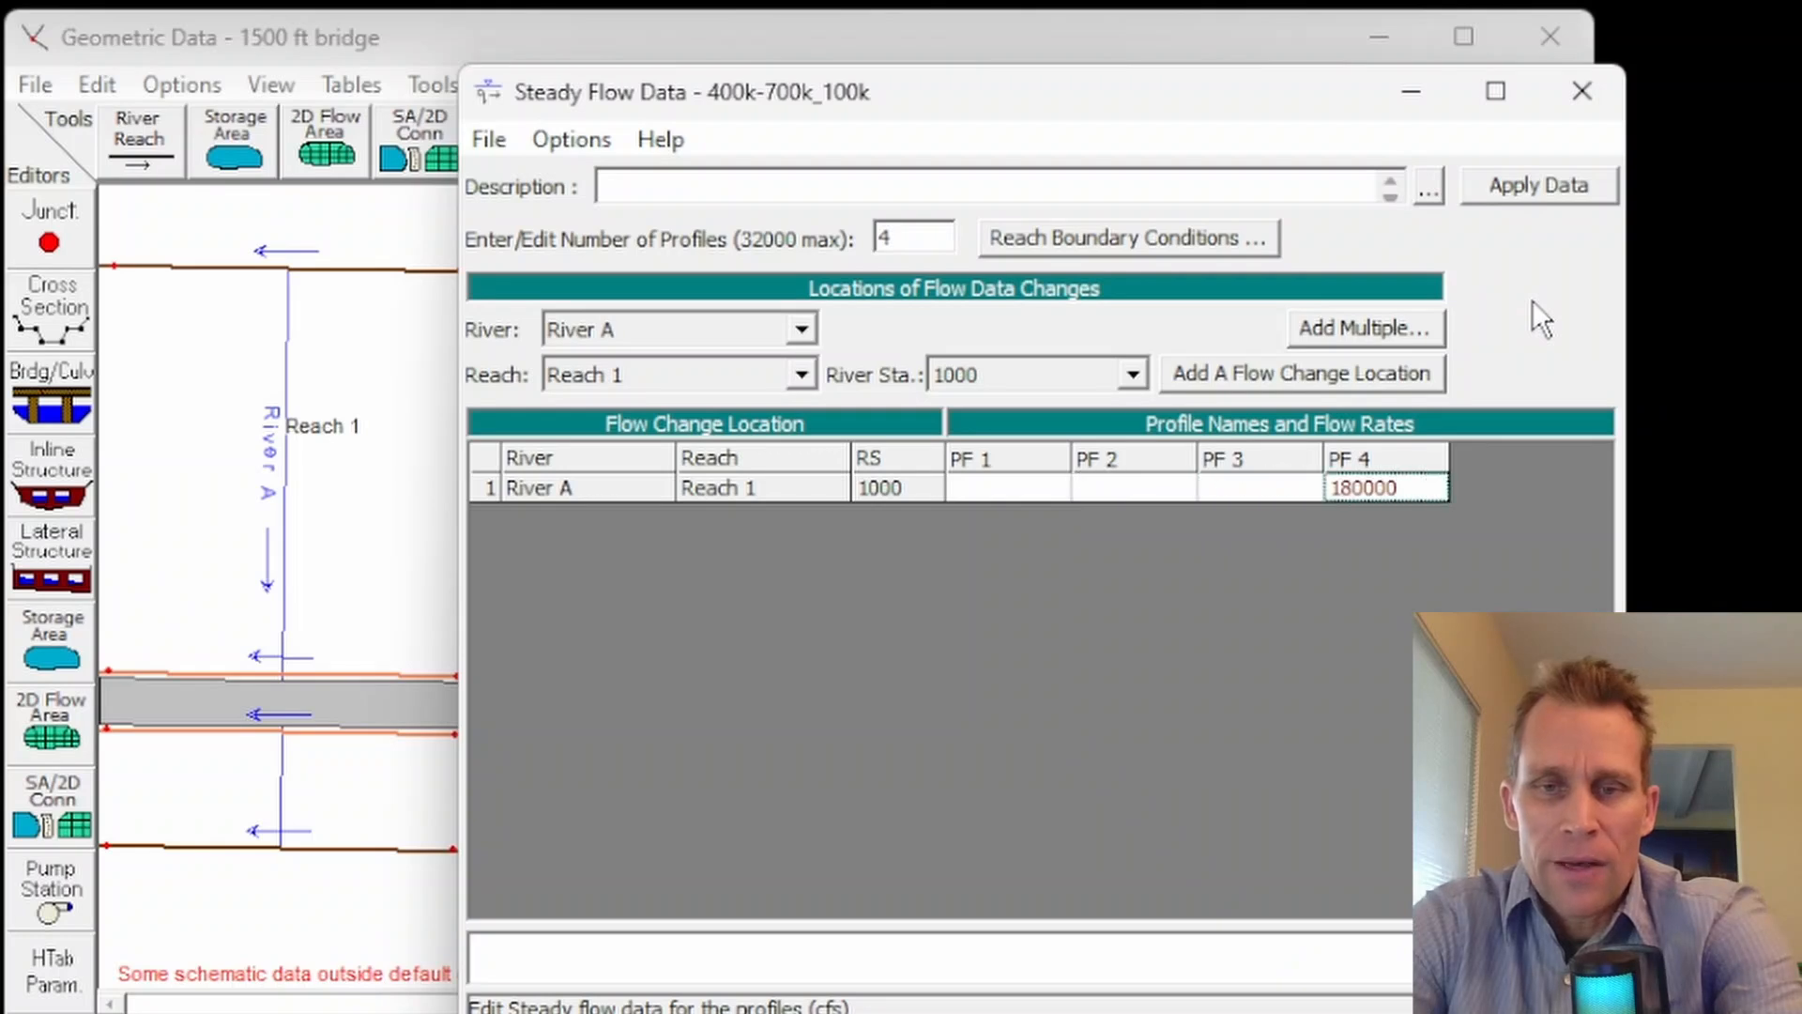
Step: Enter flow rates of 400000, 500000, 600000 and 700000 for profiles PF 1 through PF 4 at river station 1000
key("Right")
key("Delete")
key("Left")
key("Left")
key("Left")
type("400000")
key("Right")
type("500000")
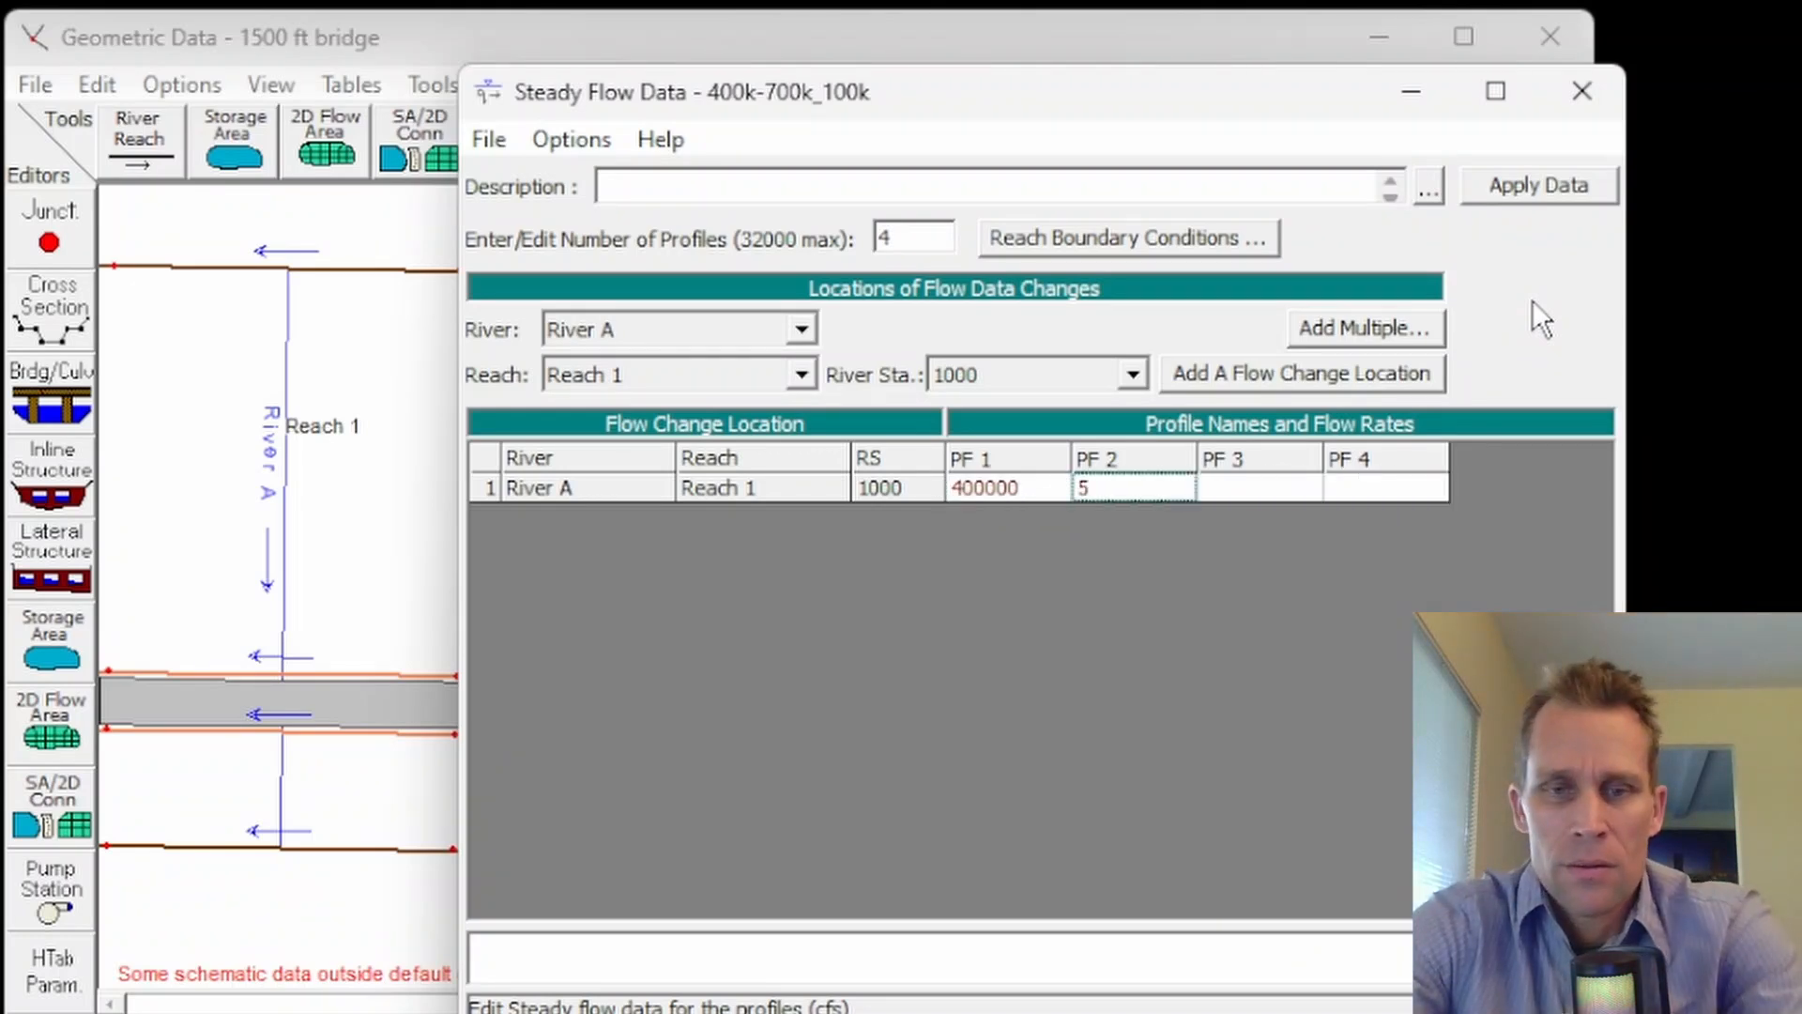
key("Right")
type("600000")
key("Right")
type("700000")
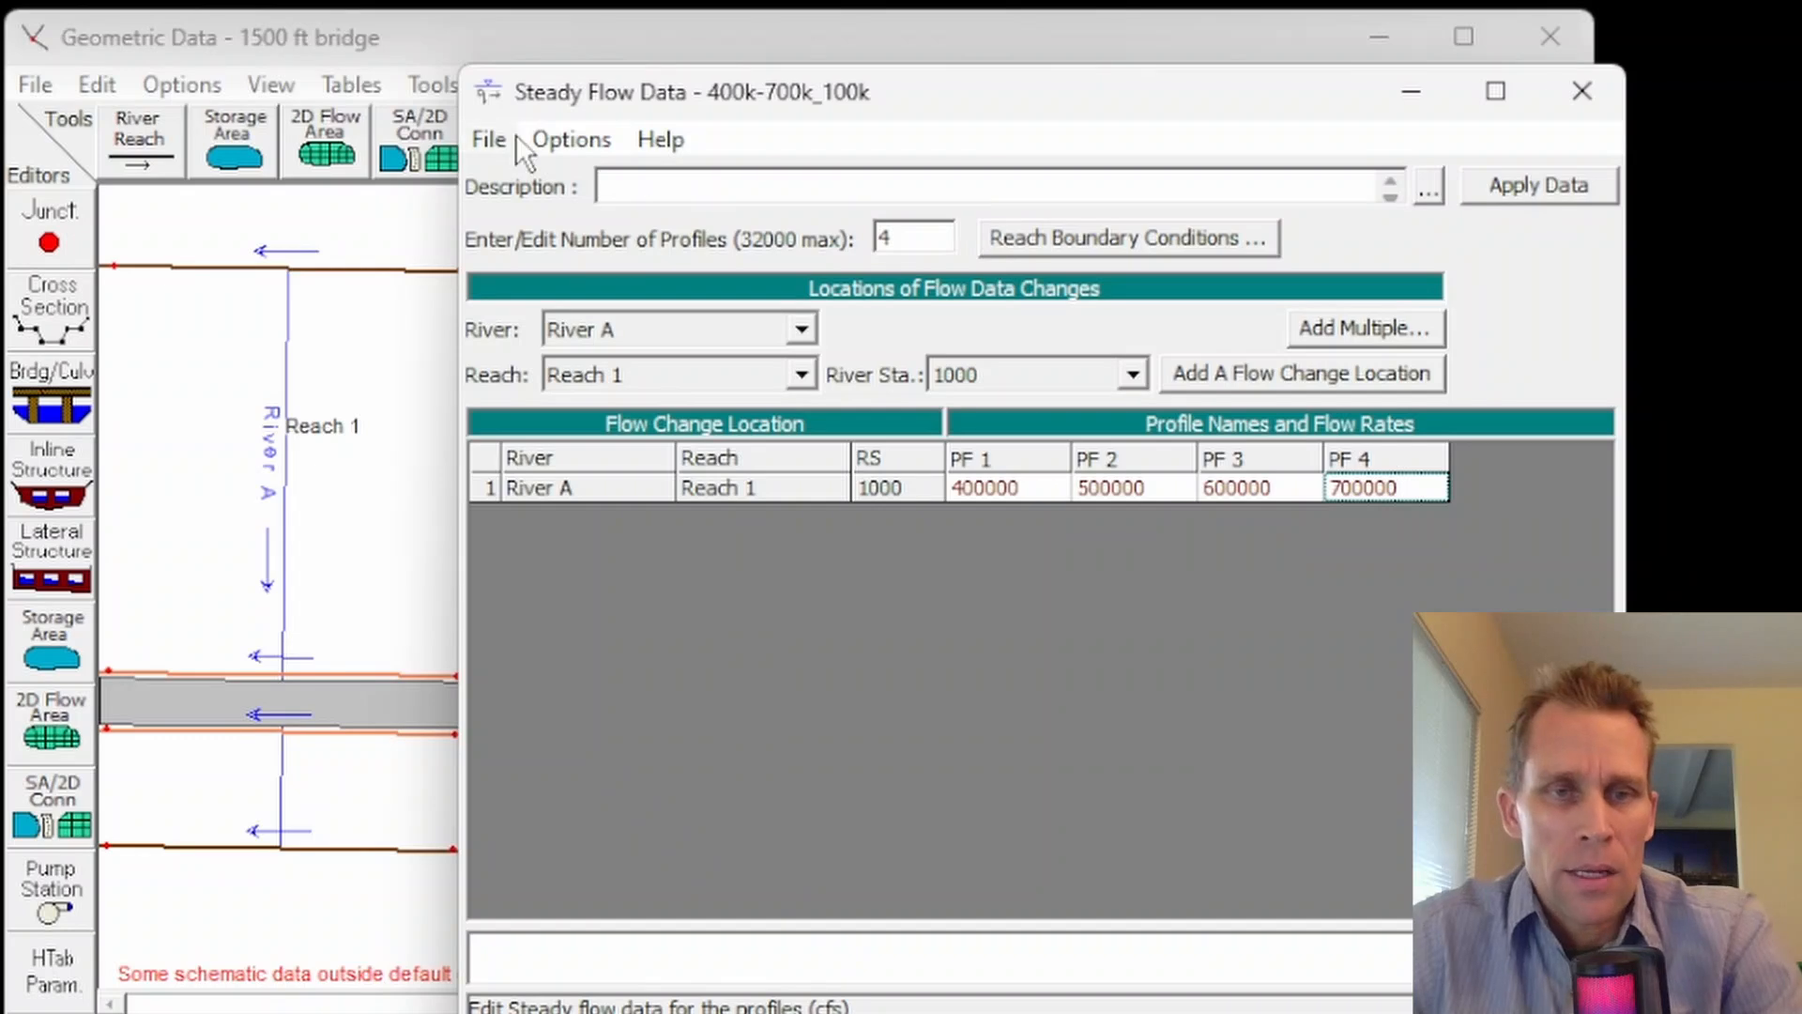
Step: Save the 400k-700k_100k flow data and close the steady flow editor
left_click(538, 140)
mouse_move(489, 141)
left_click(560, 267)
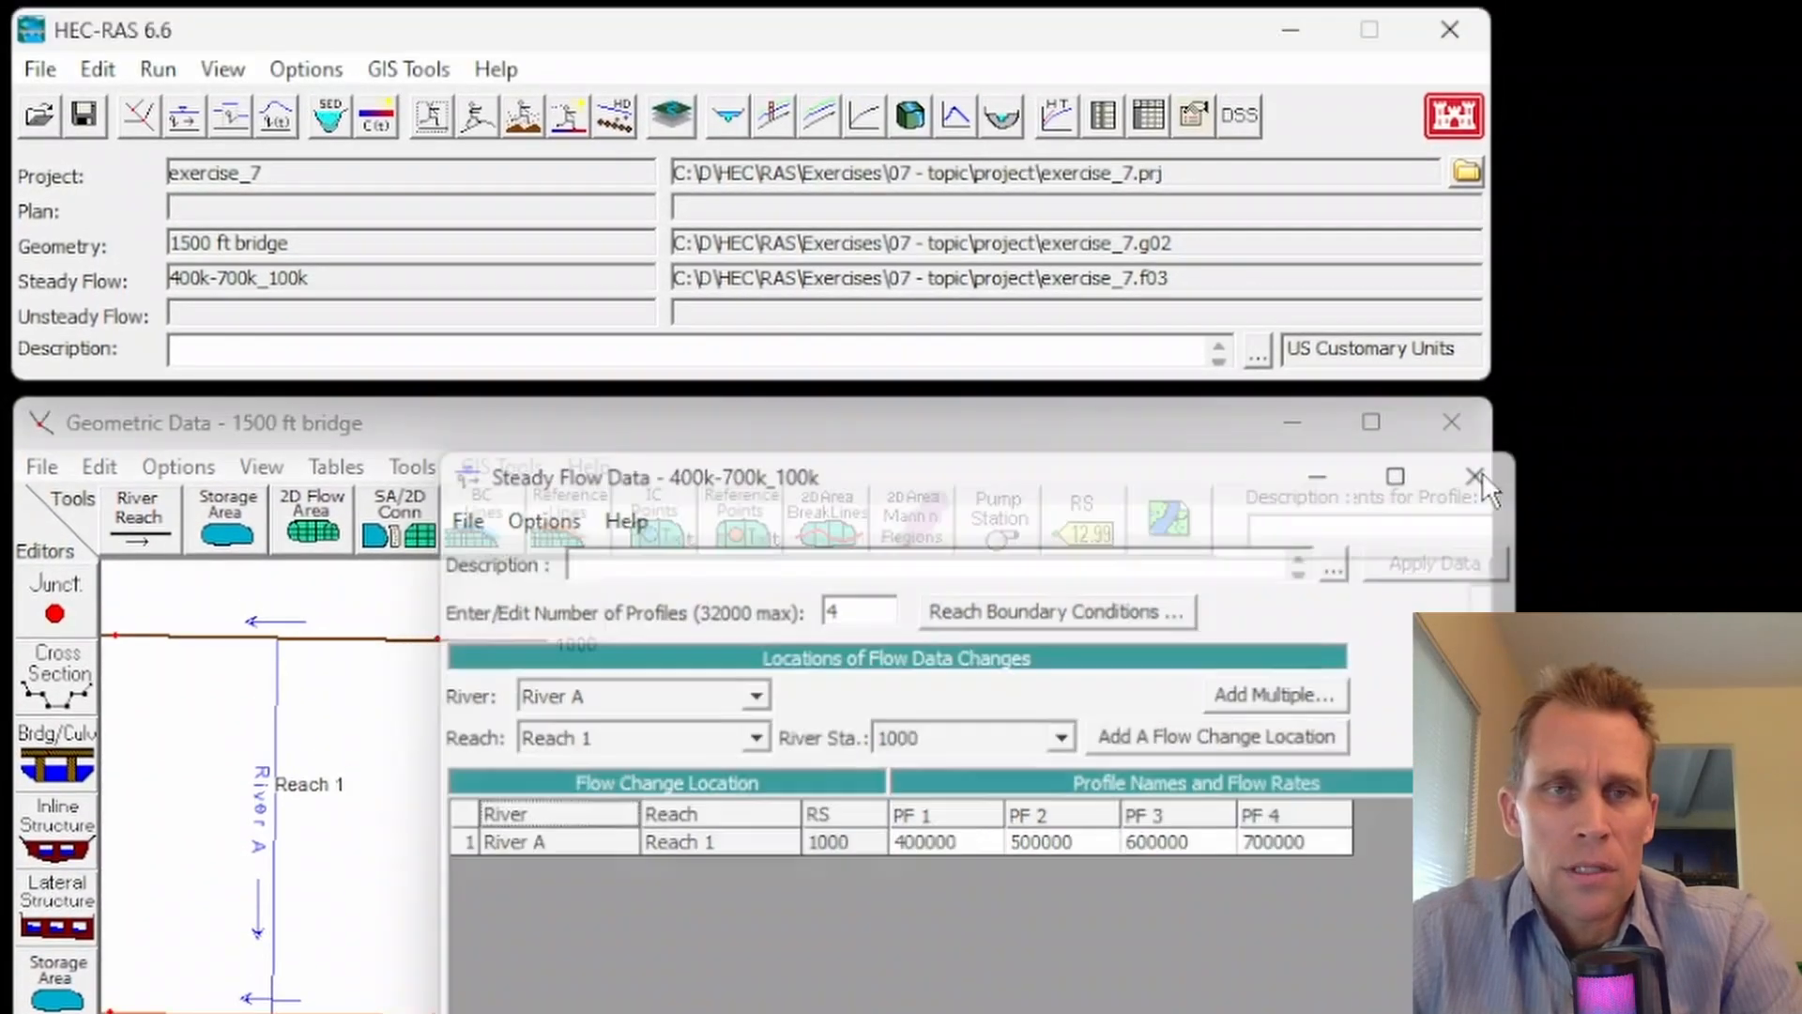
left_click(1518, 336)
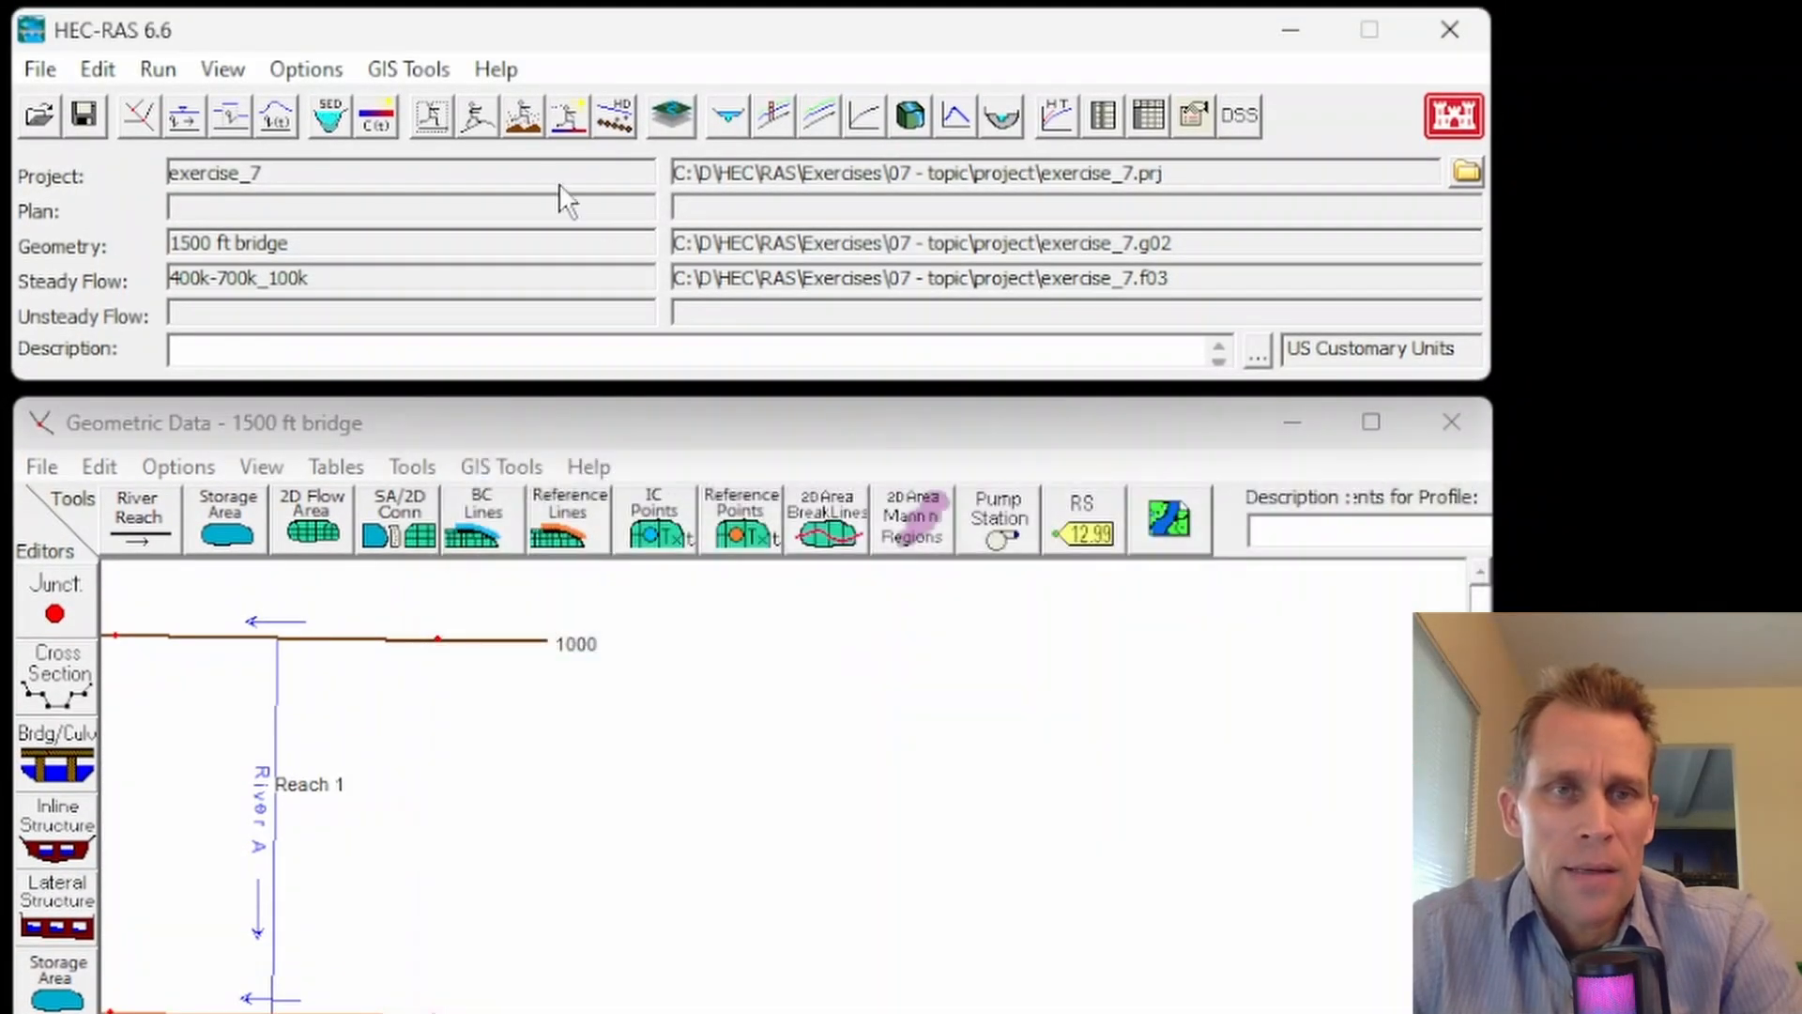
Step: In the steady flow analysis, save a plan titled 1500ft_400k-700k and use 1500ft_400k-700k as its short identifier
left_click(430, 116)
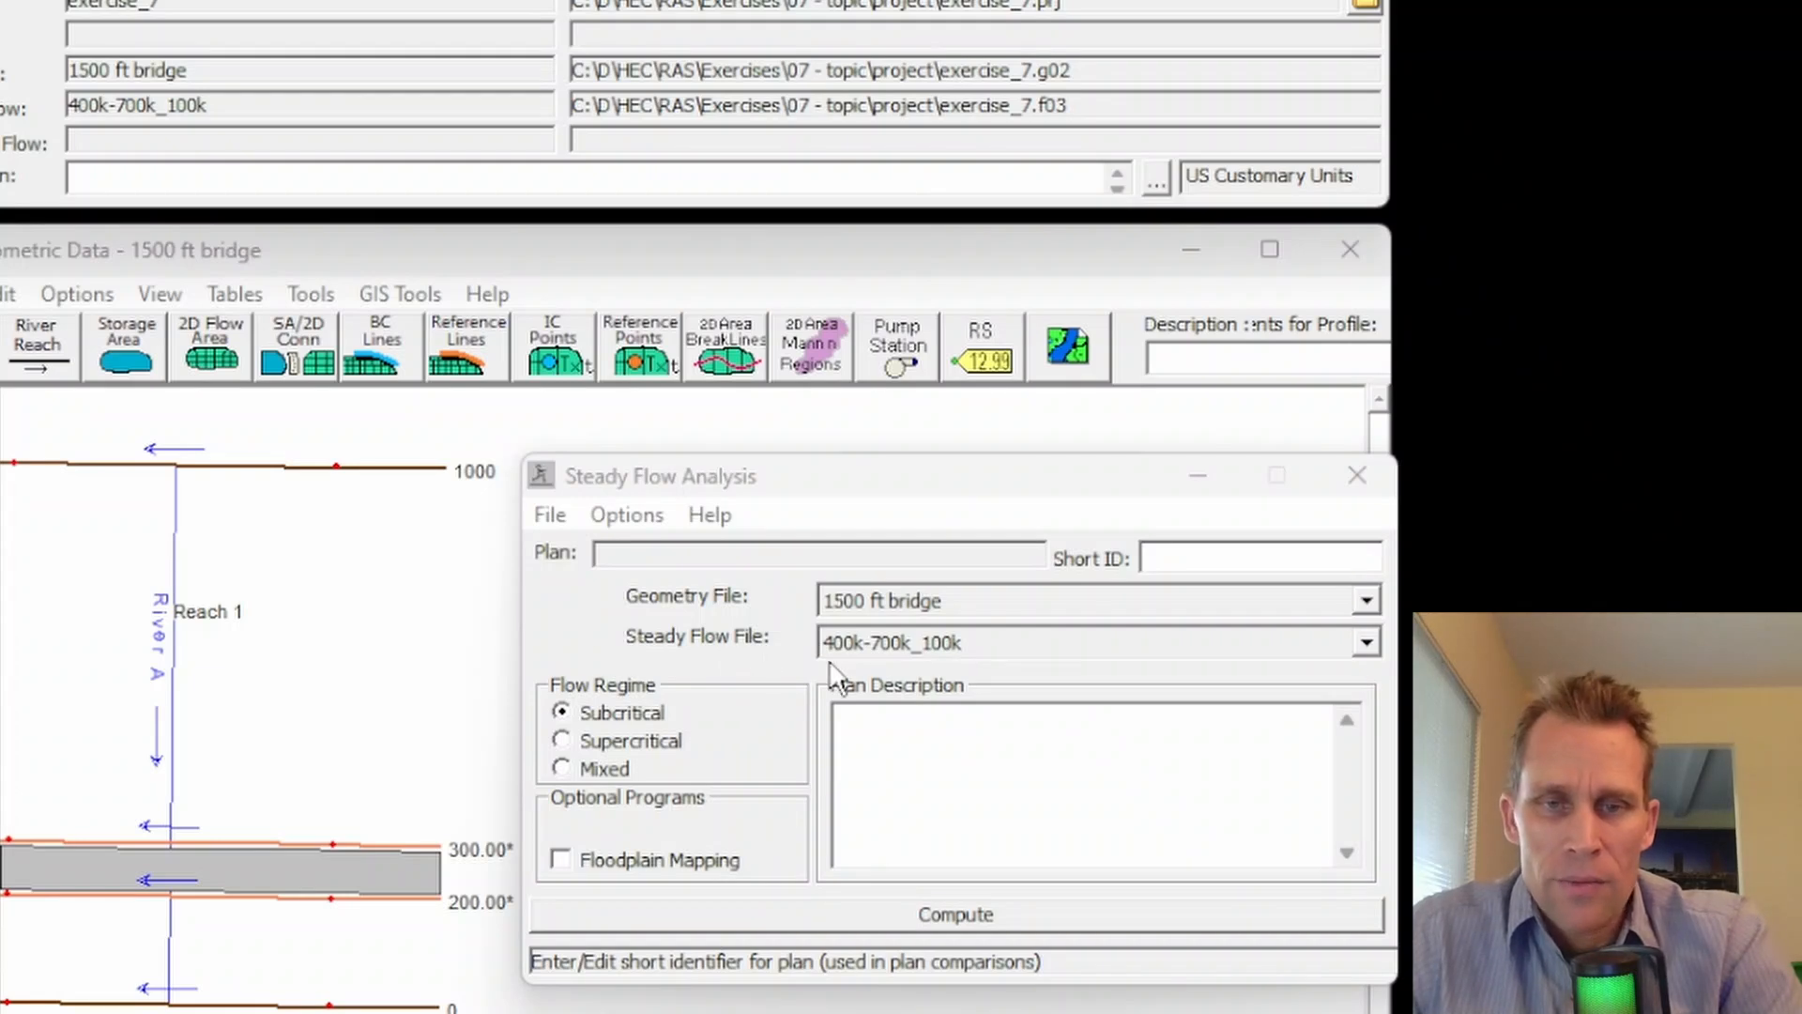
left_click(550, 515)
left_click(612, 632)
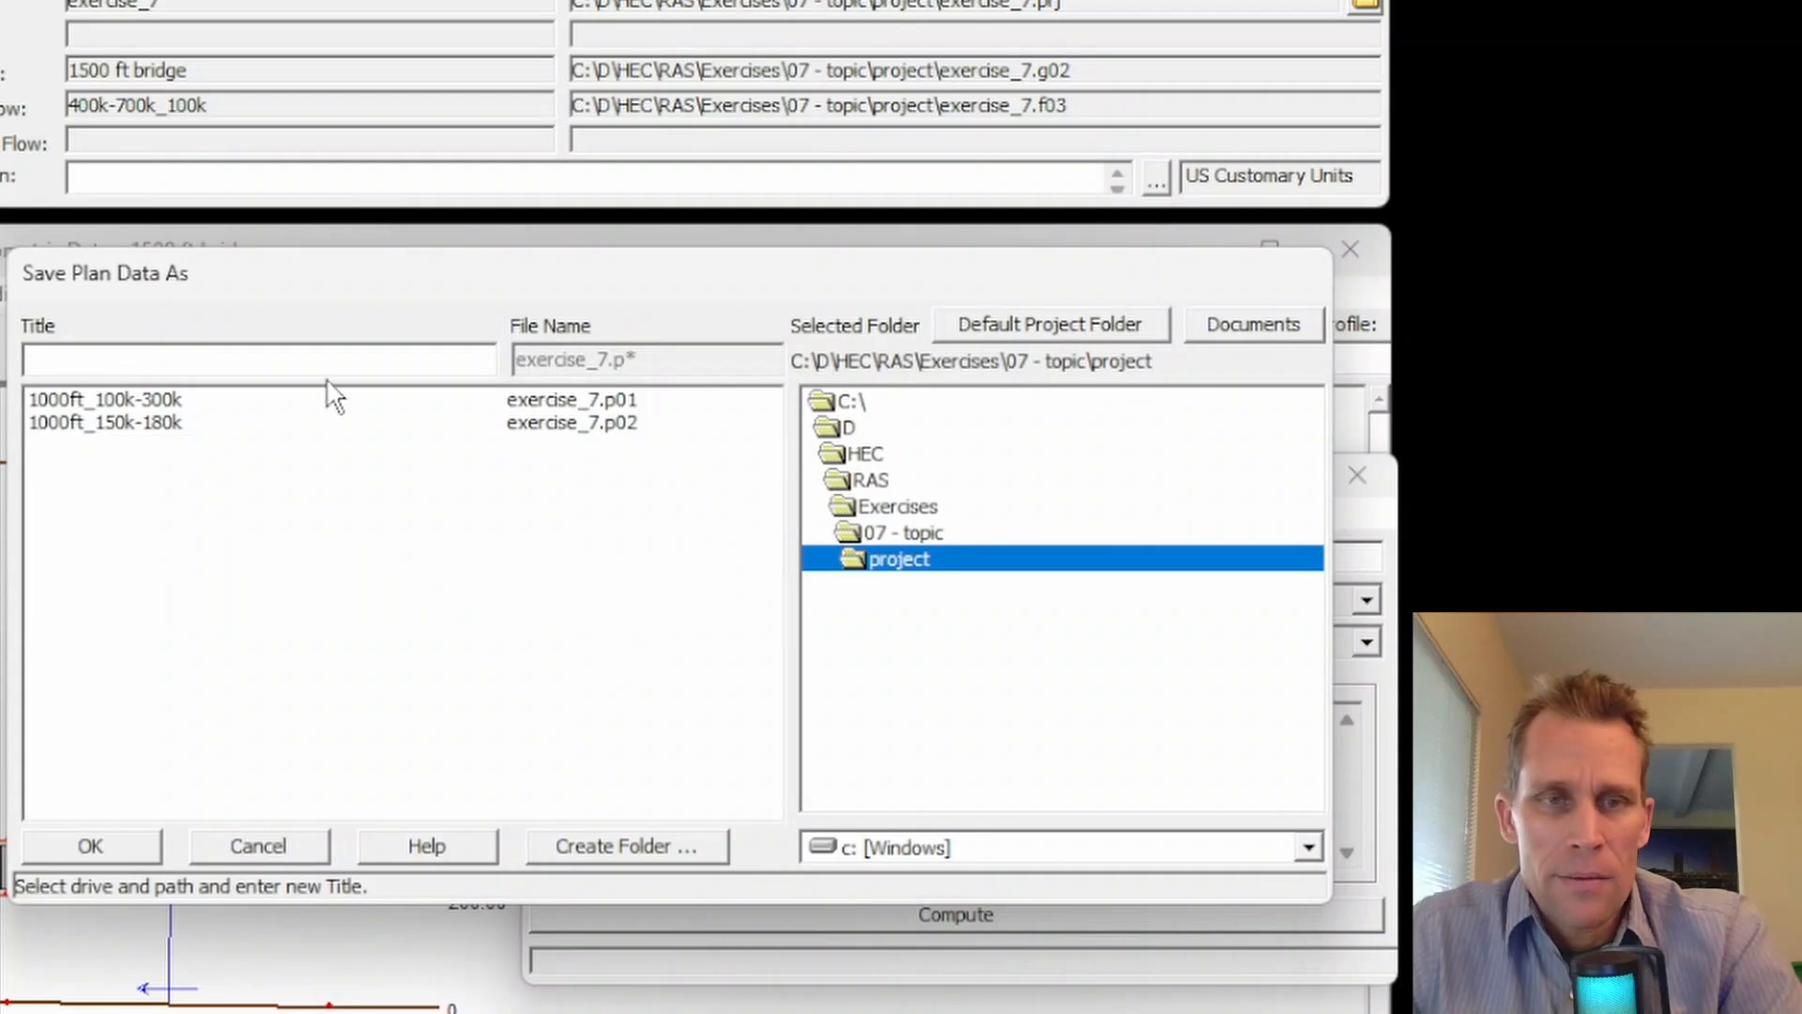
type("1500ft_400k-700k")
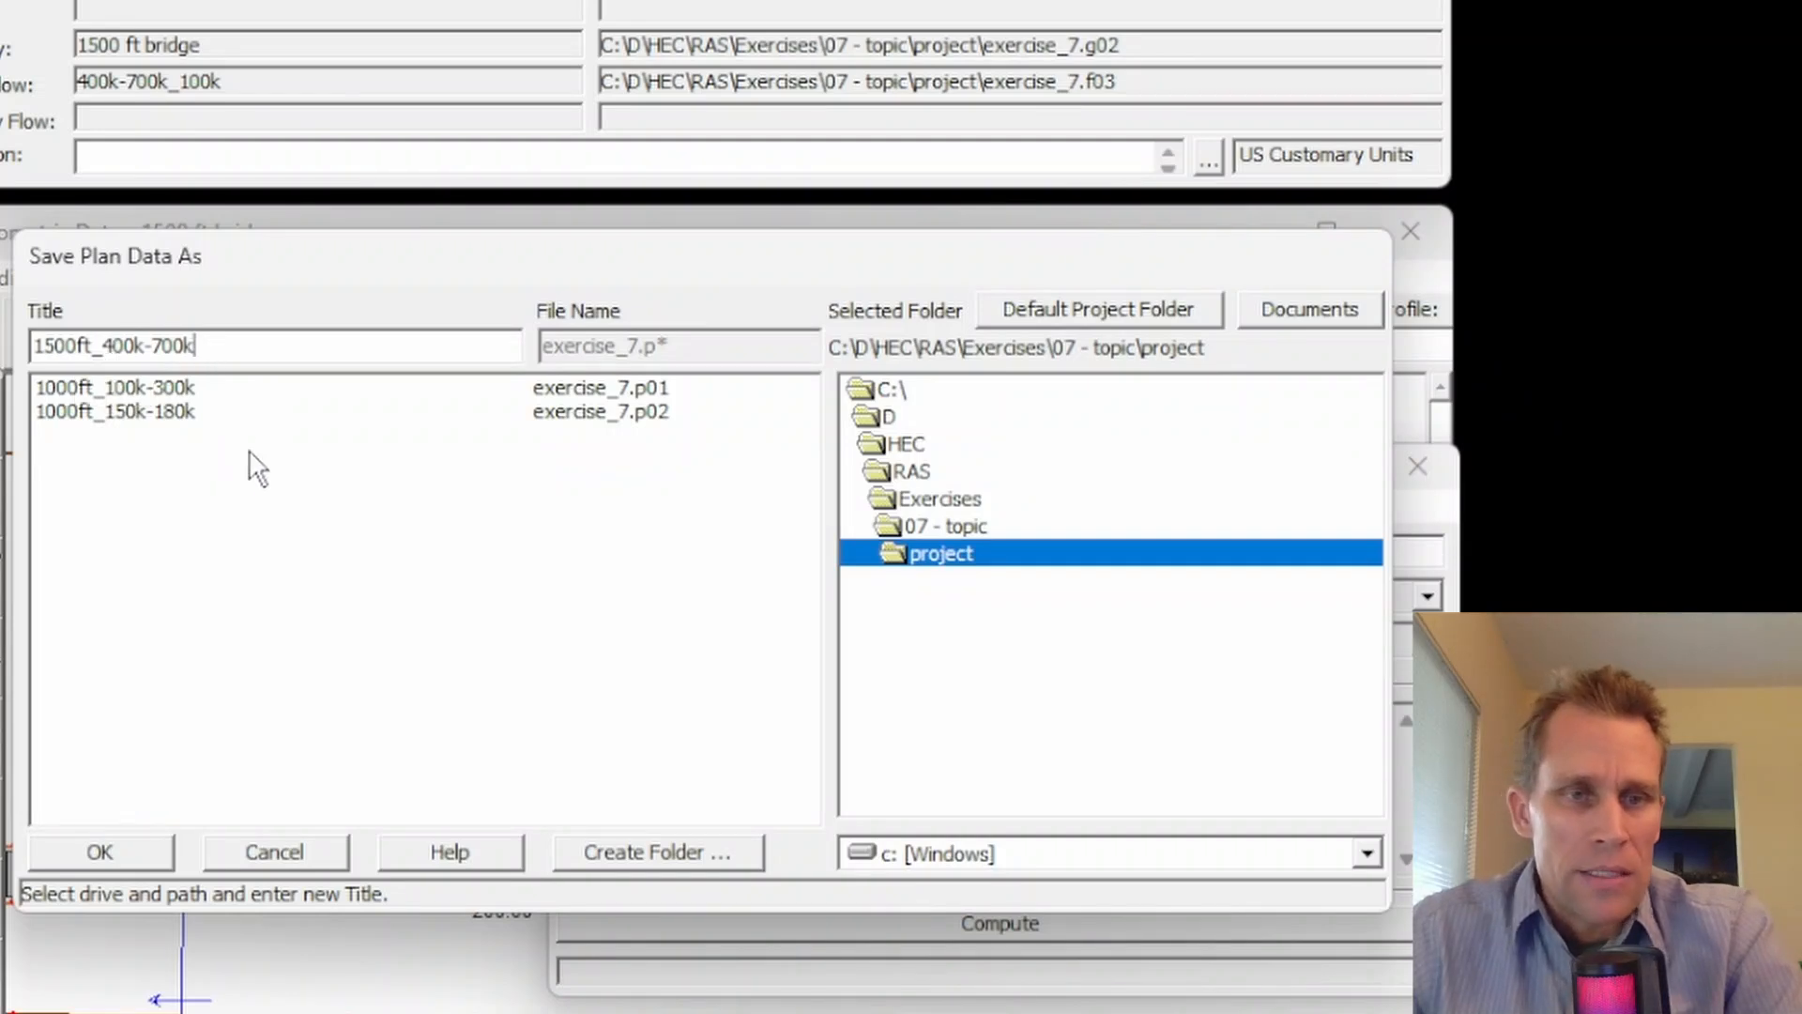
left_click(123, 850)
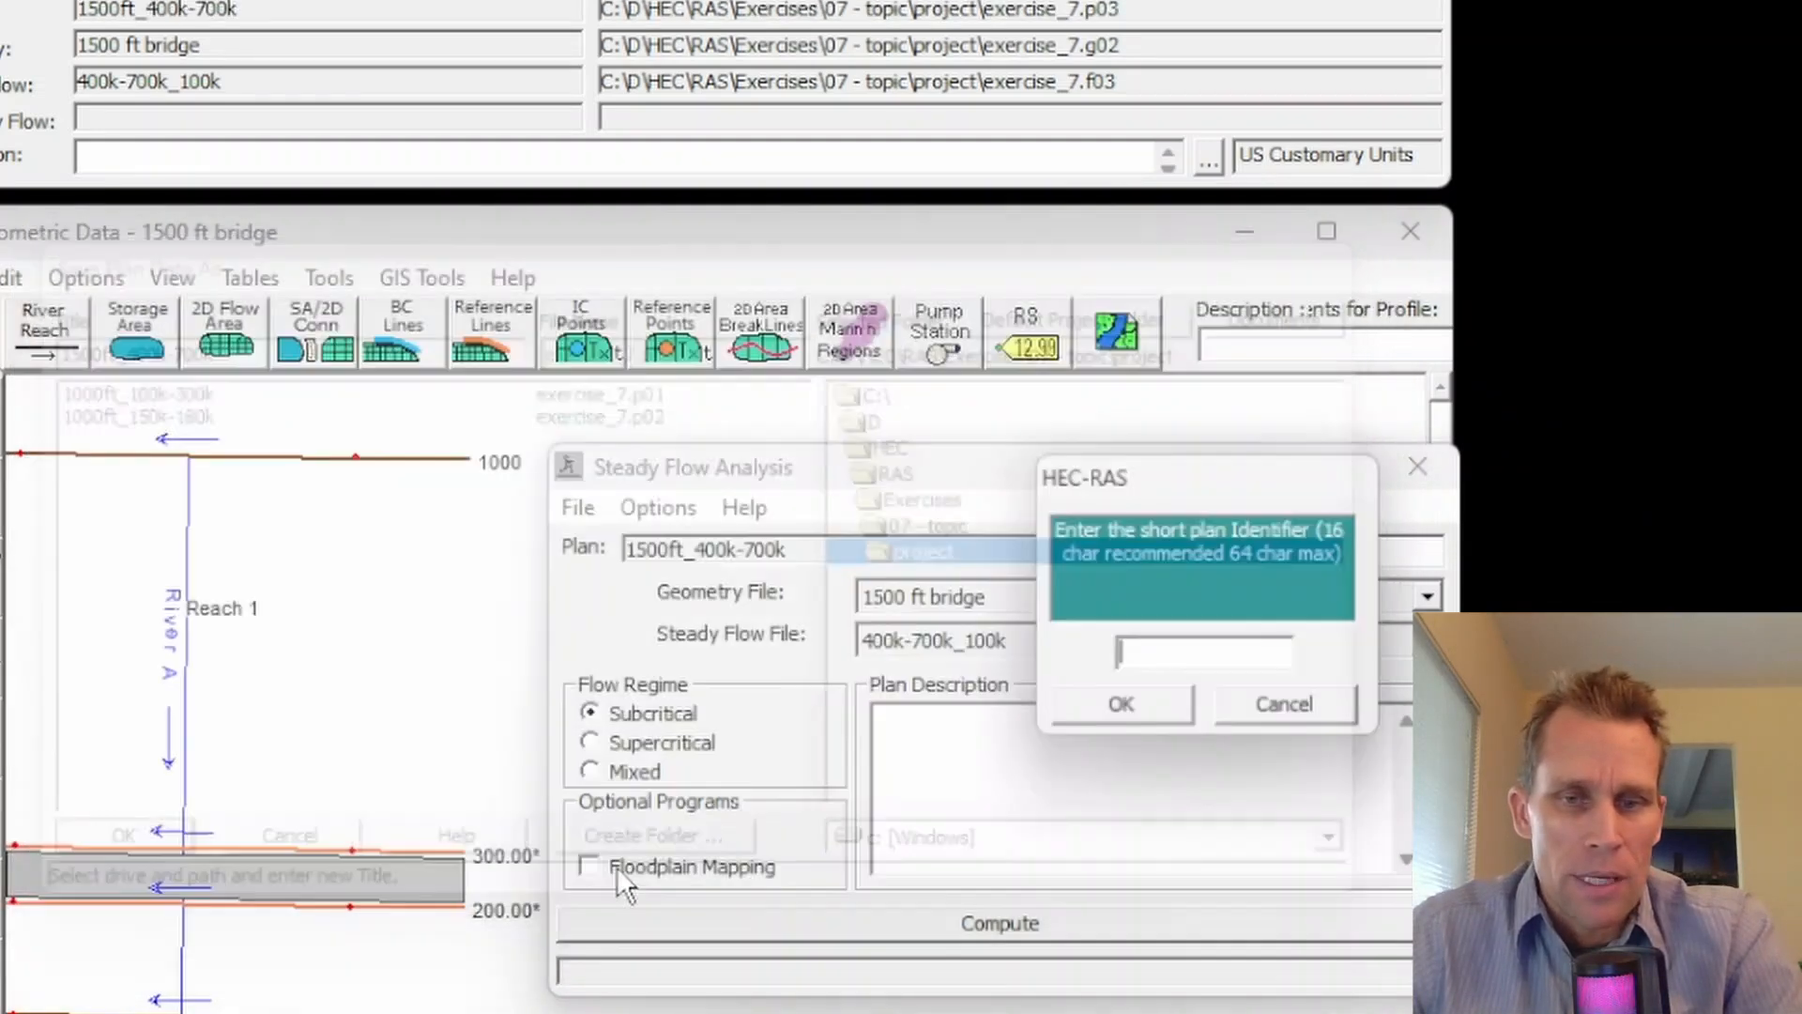
type("1500ft_400k-700k")
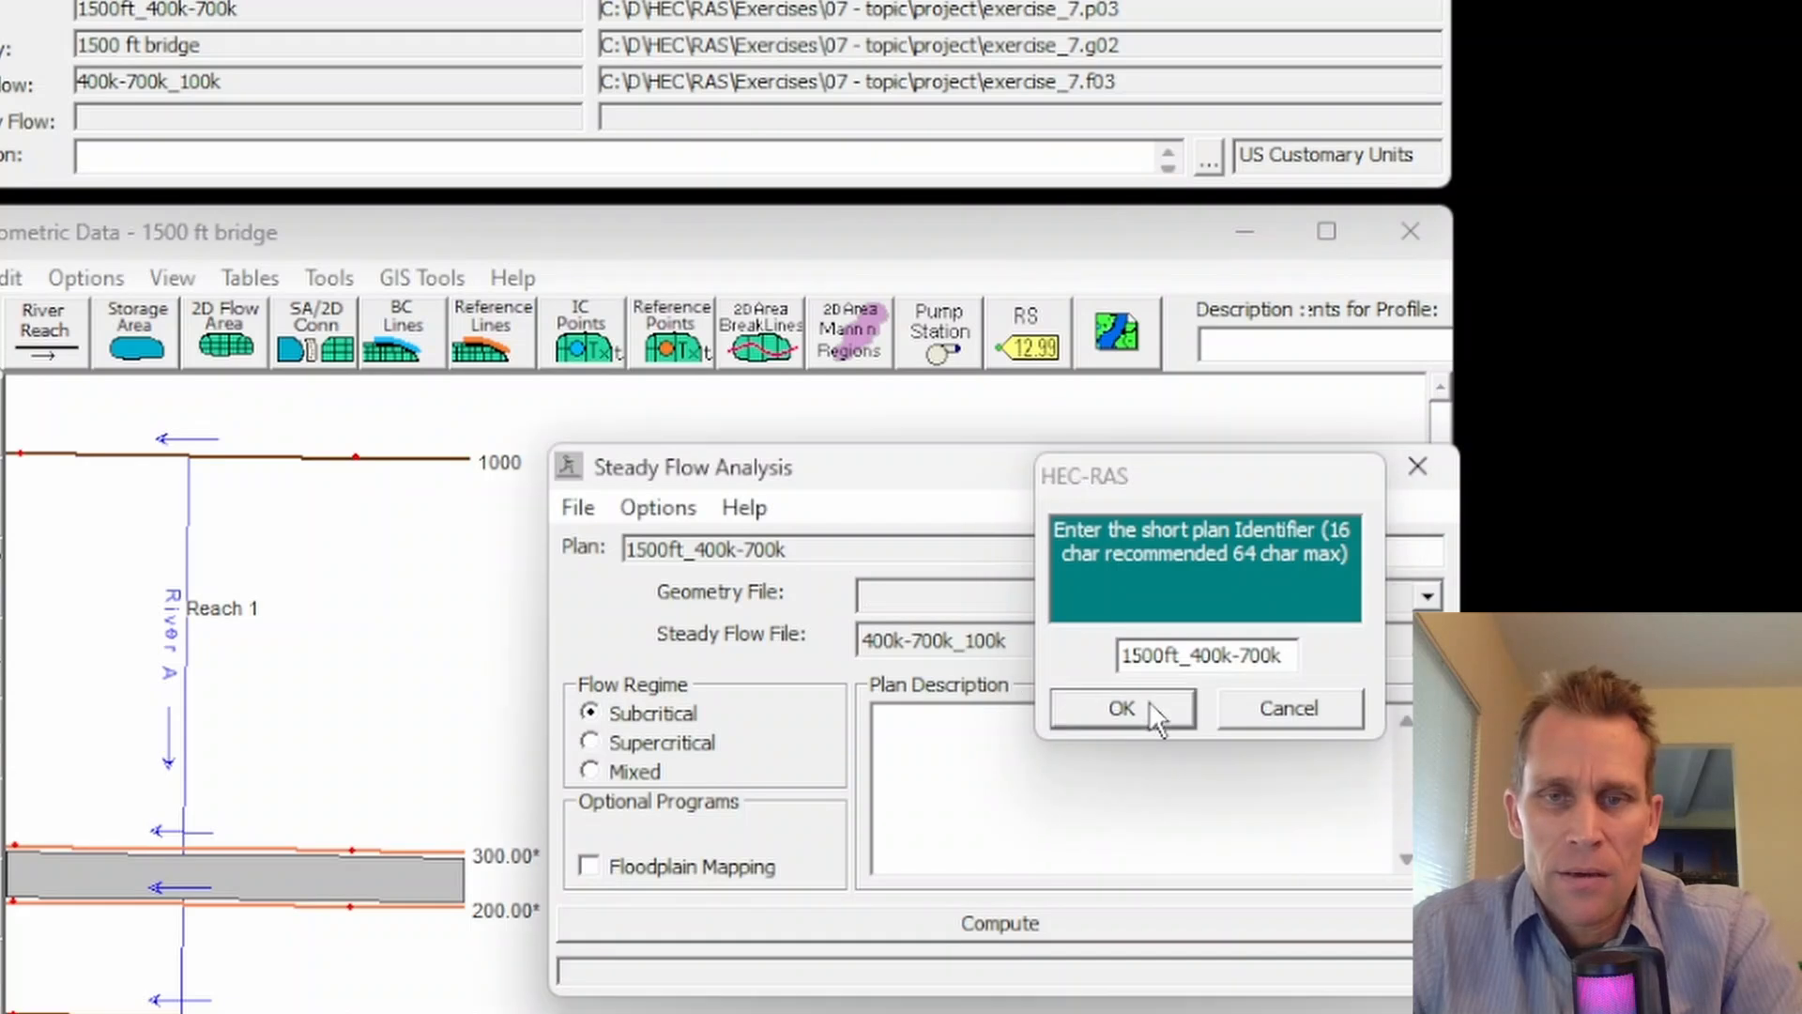
left_click(1147, 702)
Step: Compute the 1500ft_400k-700k plan and open the cross-section plot for the bridge
left_click(999, 922)
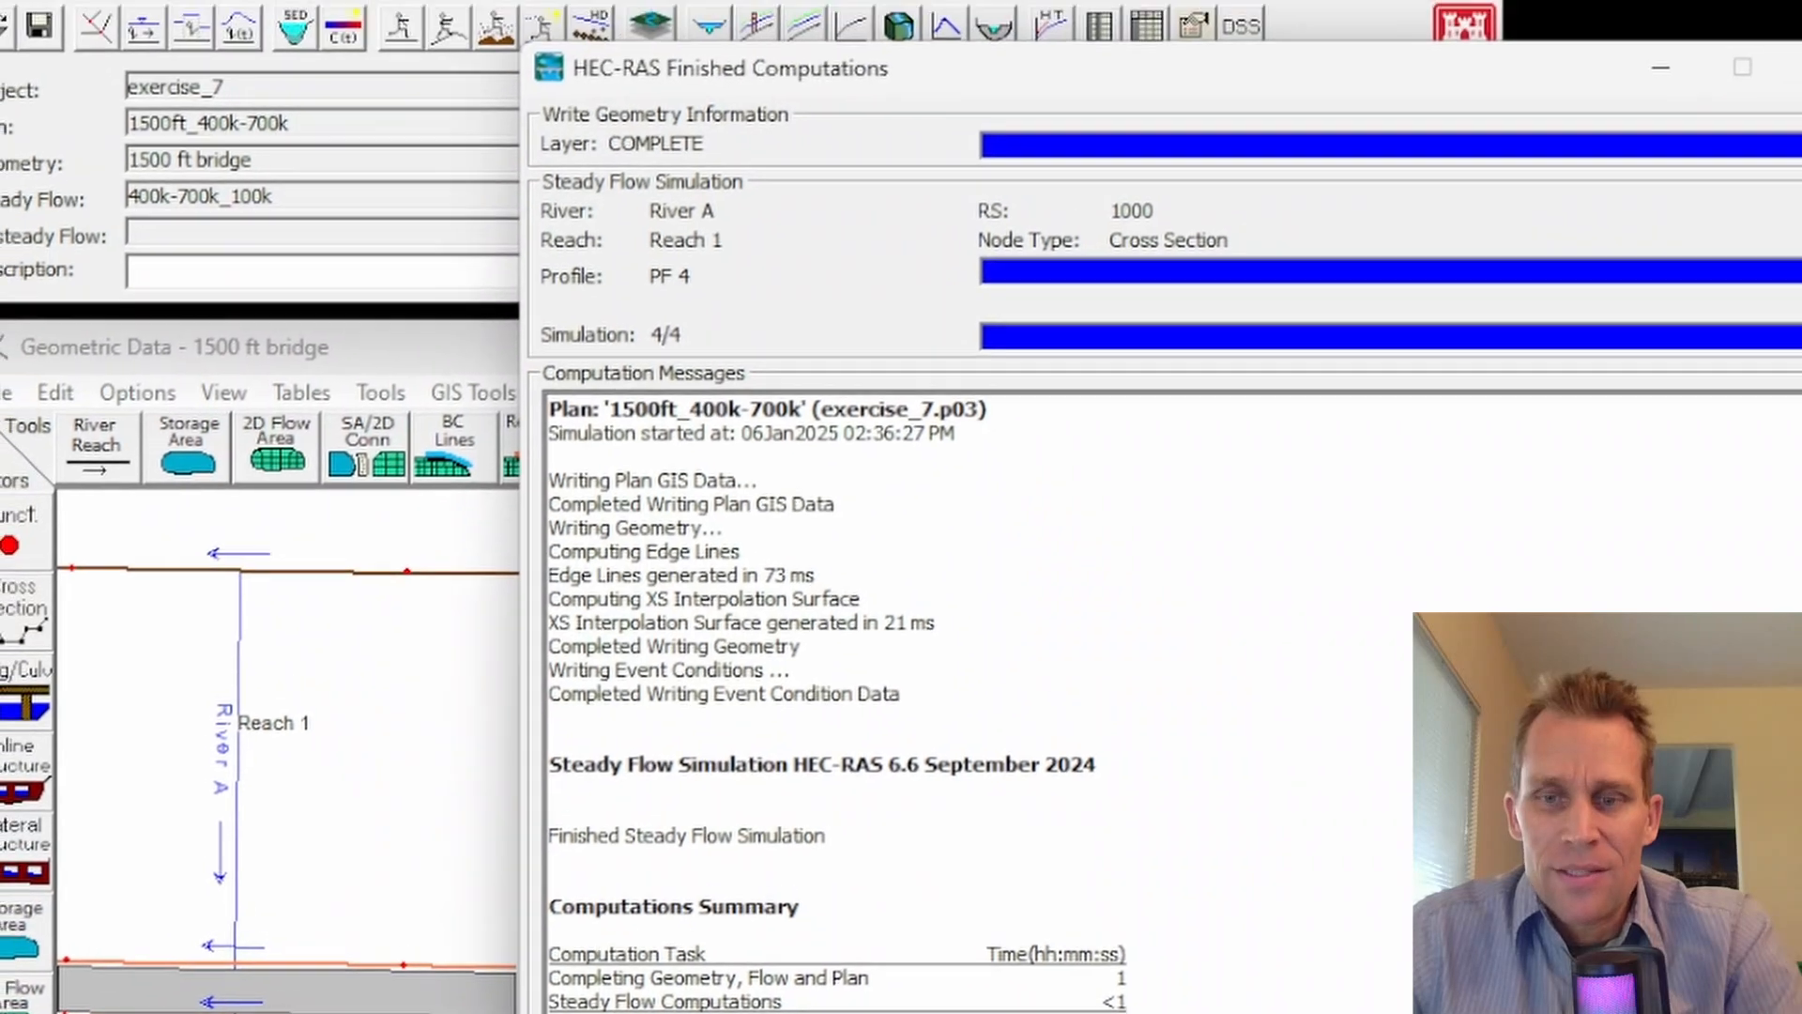
left_click(1728, 1007)
left_click(299, 74)
mouse_move(244, 77)
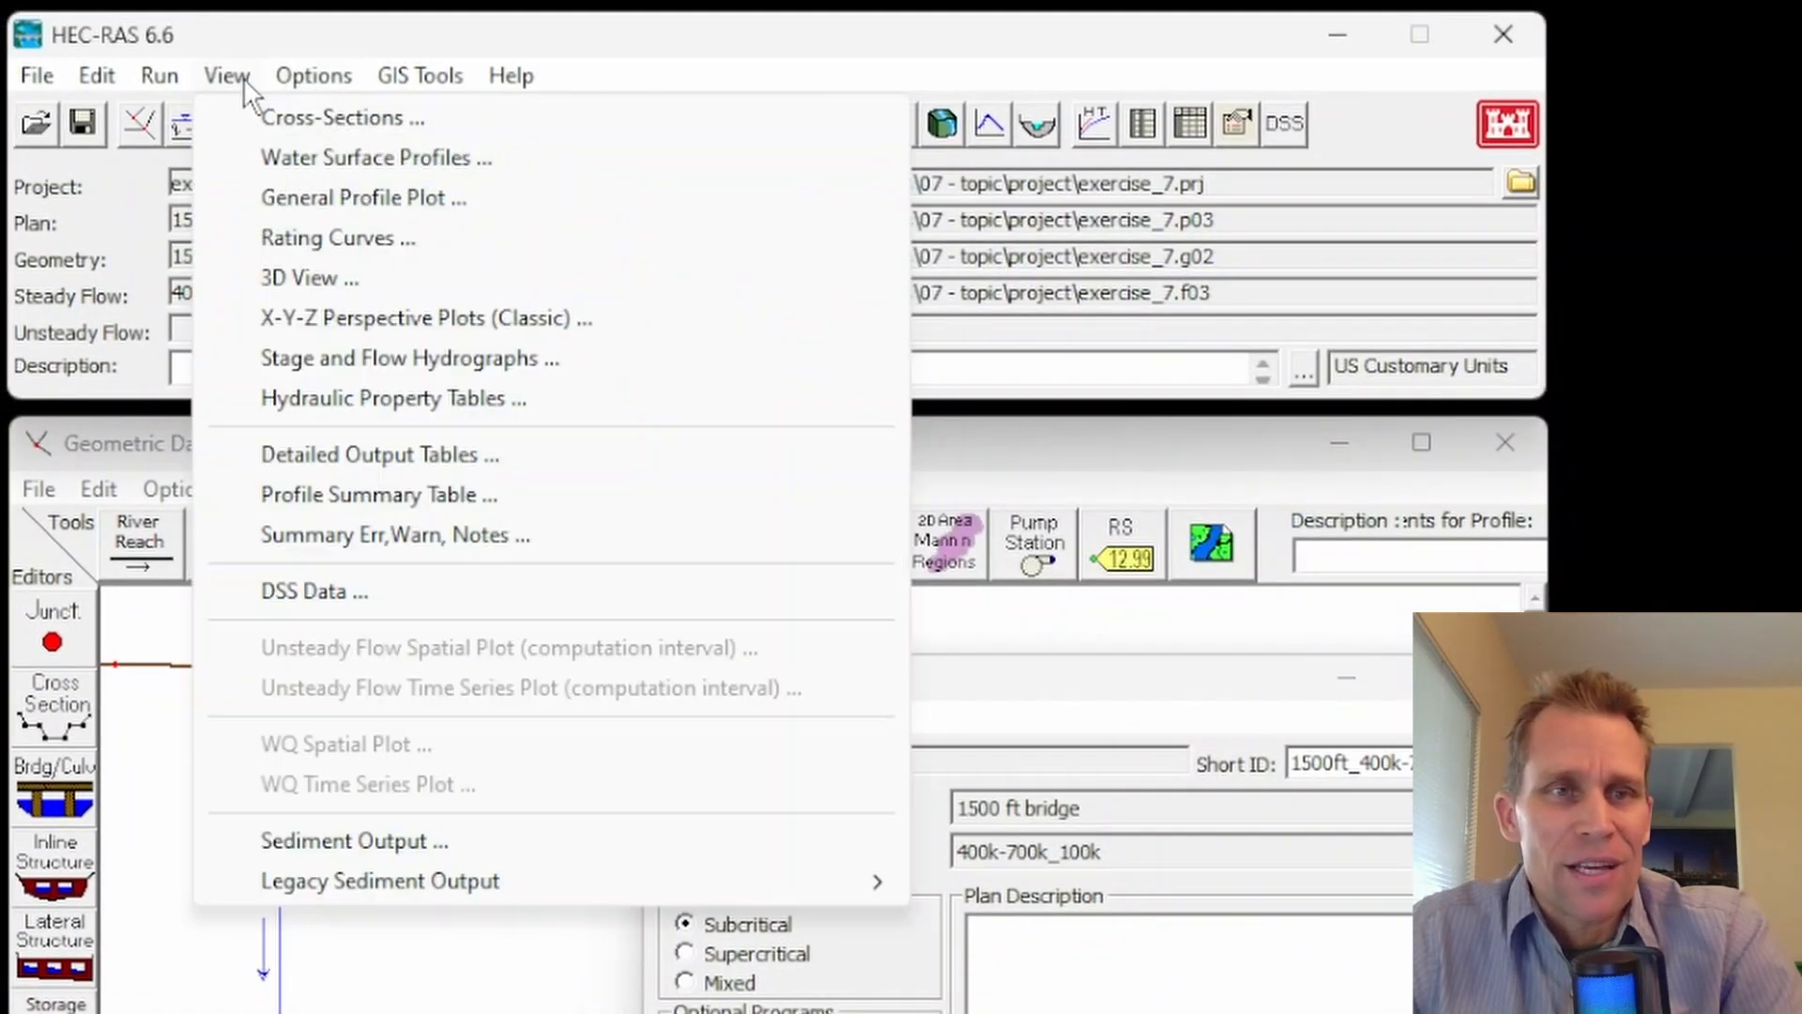
left_click(276, 116)
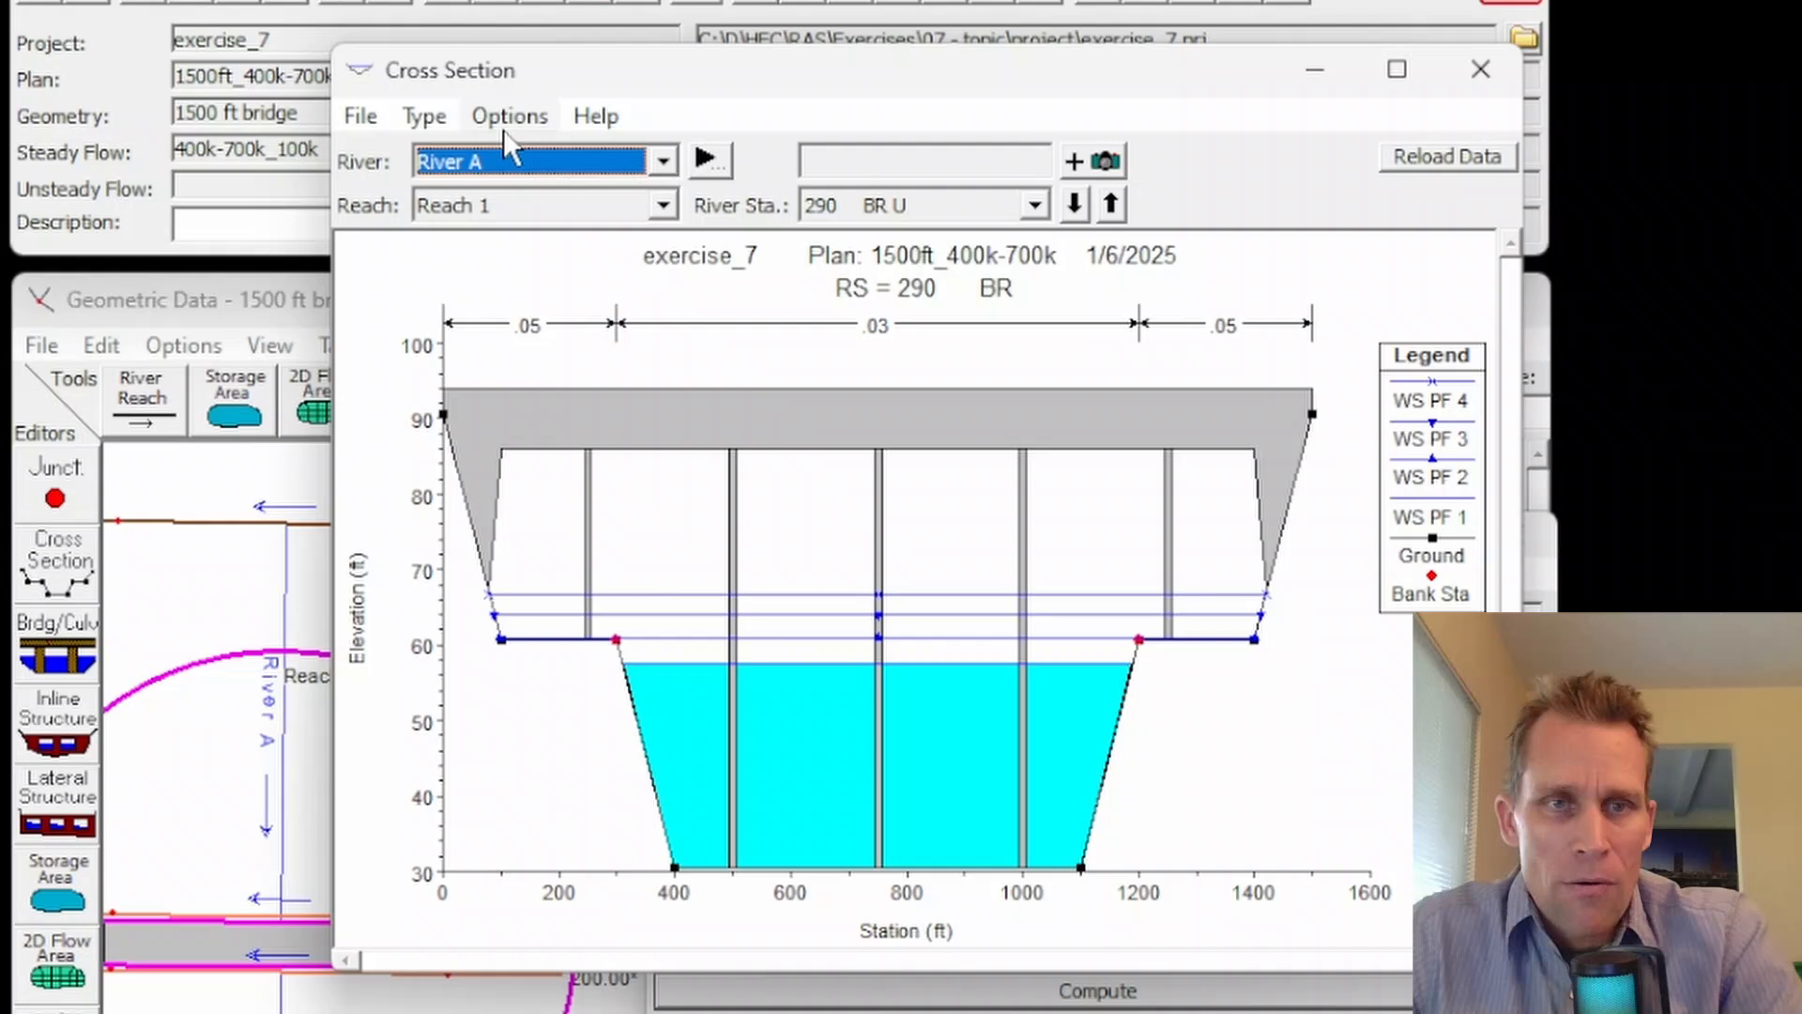
Step: Check which profiles are plotted and examine the water surfaces closely around the bridge section's bank station at 1200 ft
left_click(509, 146)
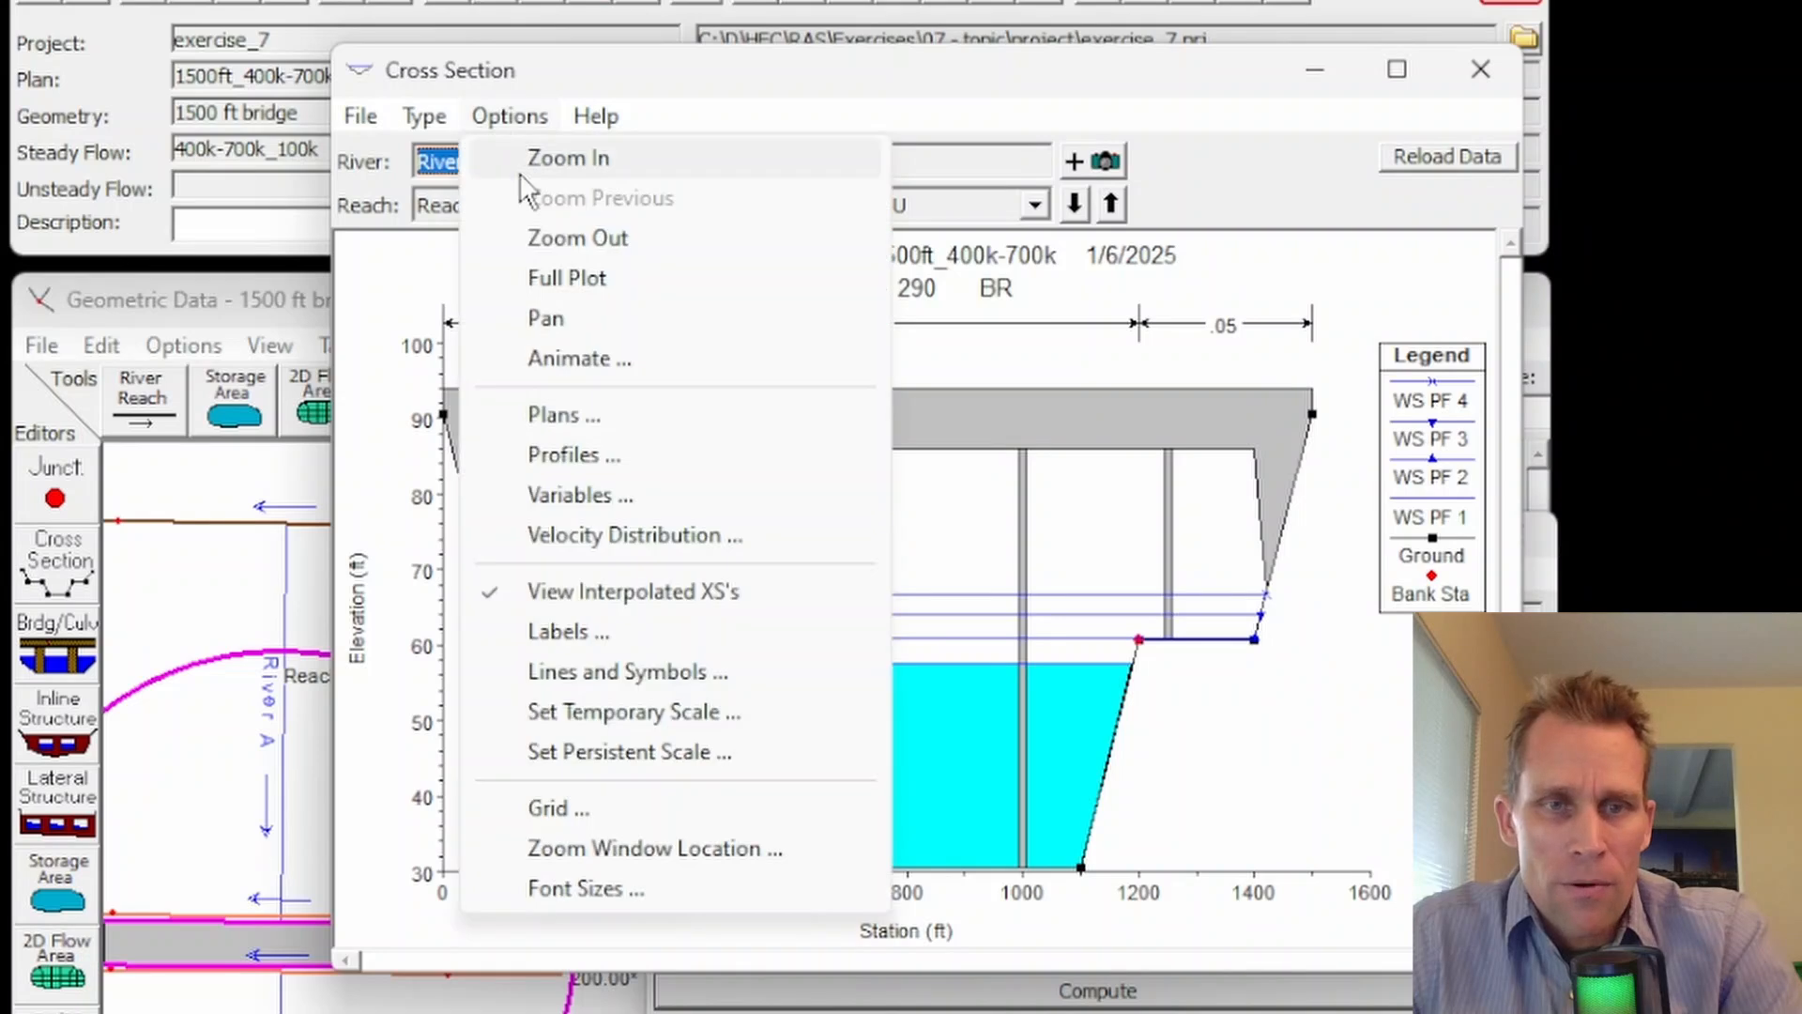
left_click(577, 485)
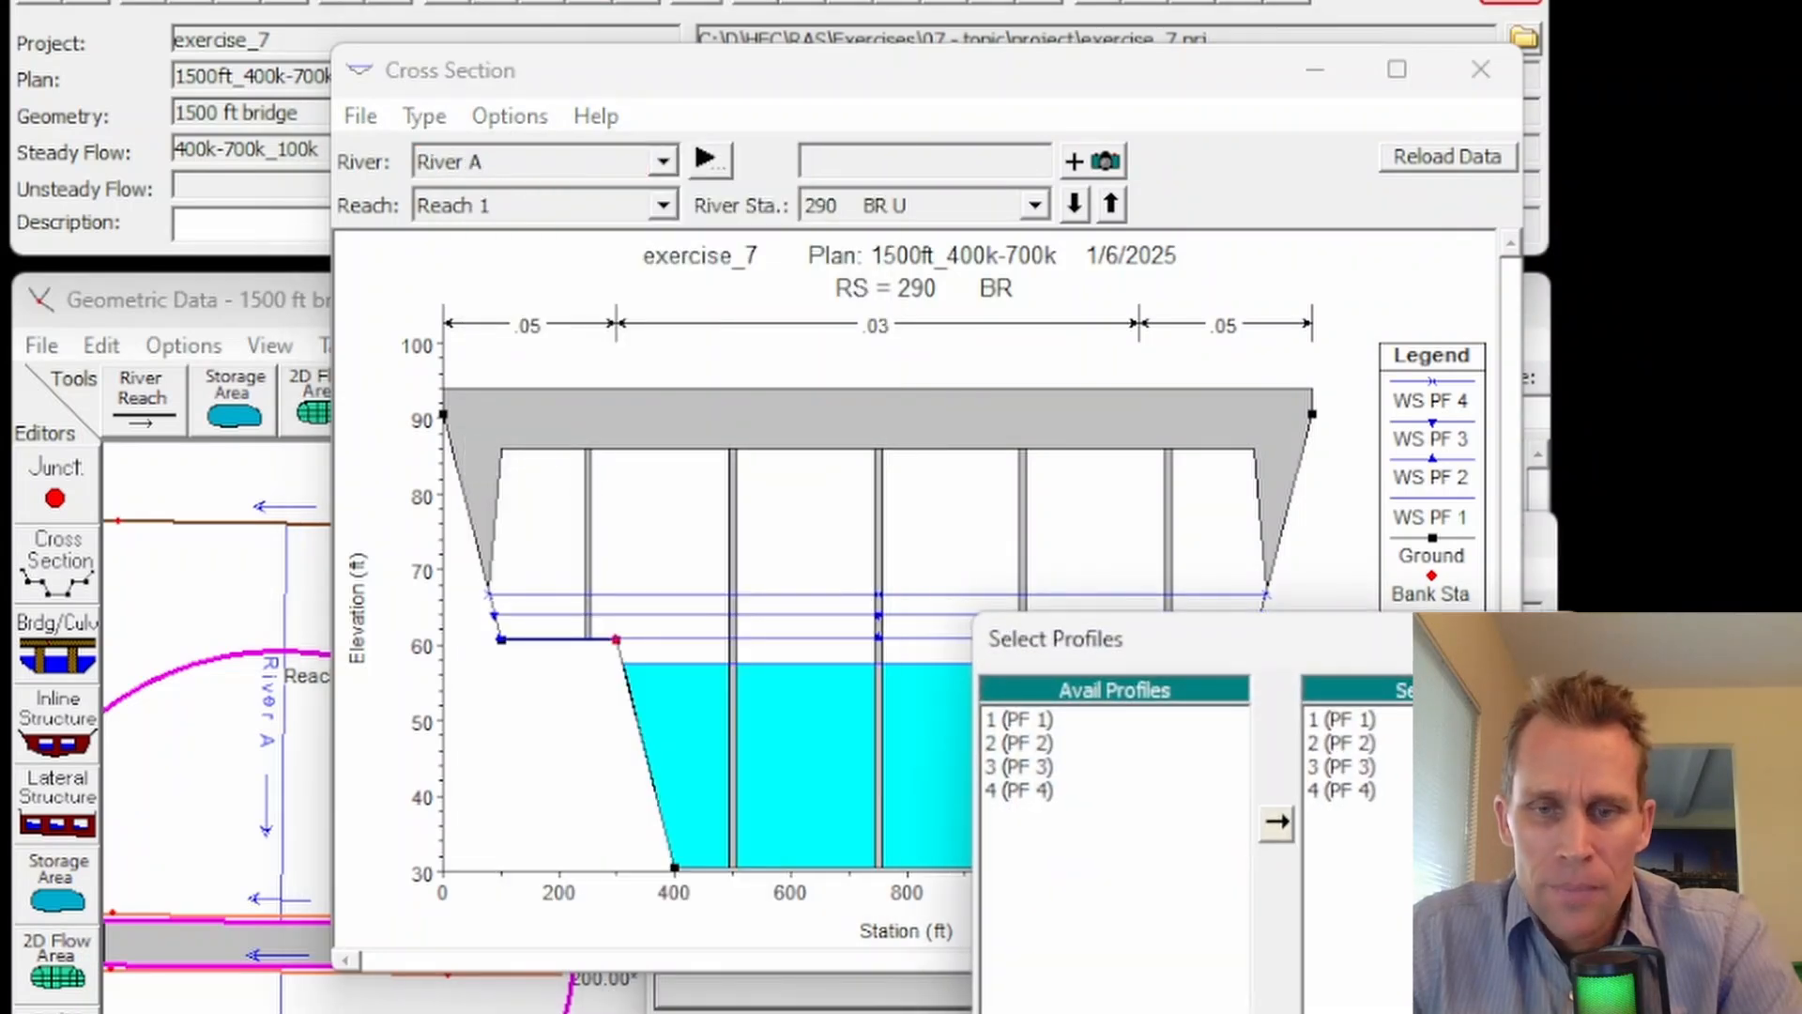
left_click(1314, 1010)
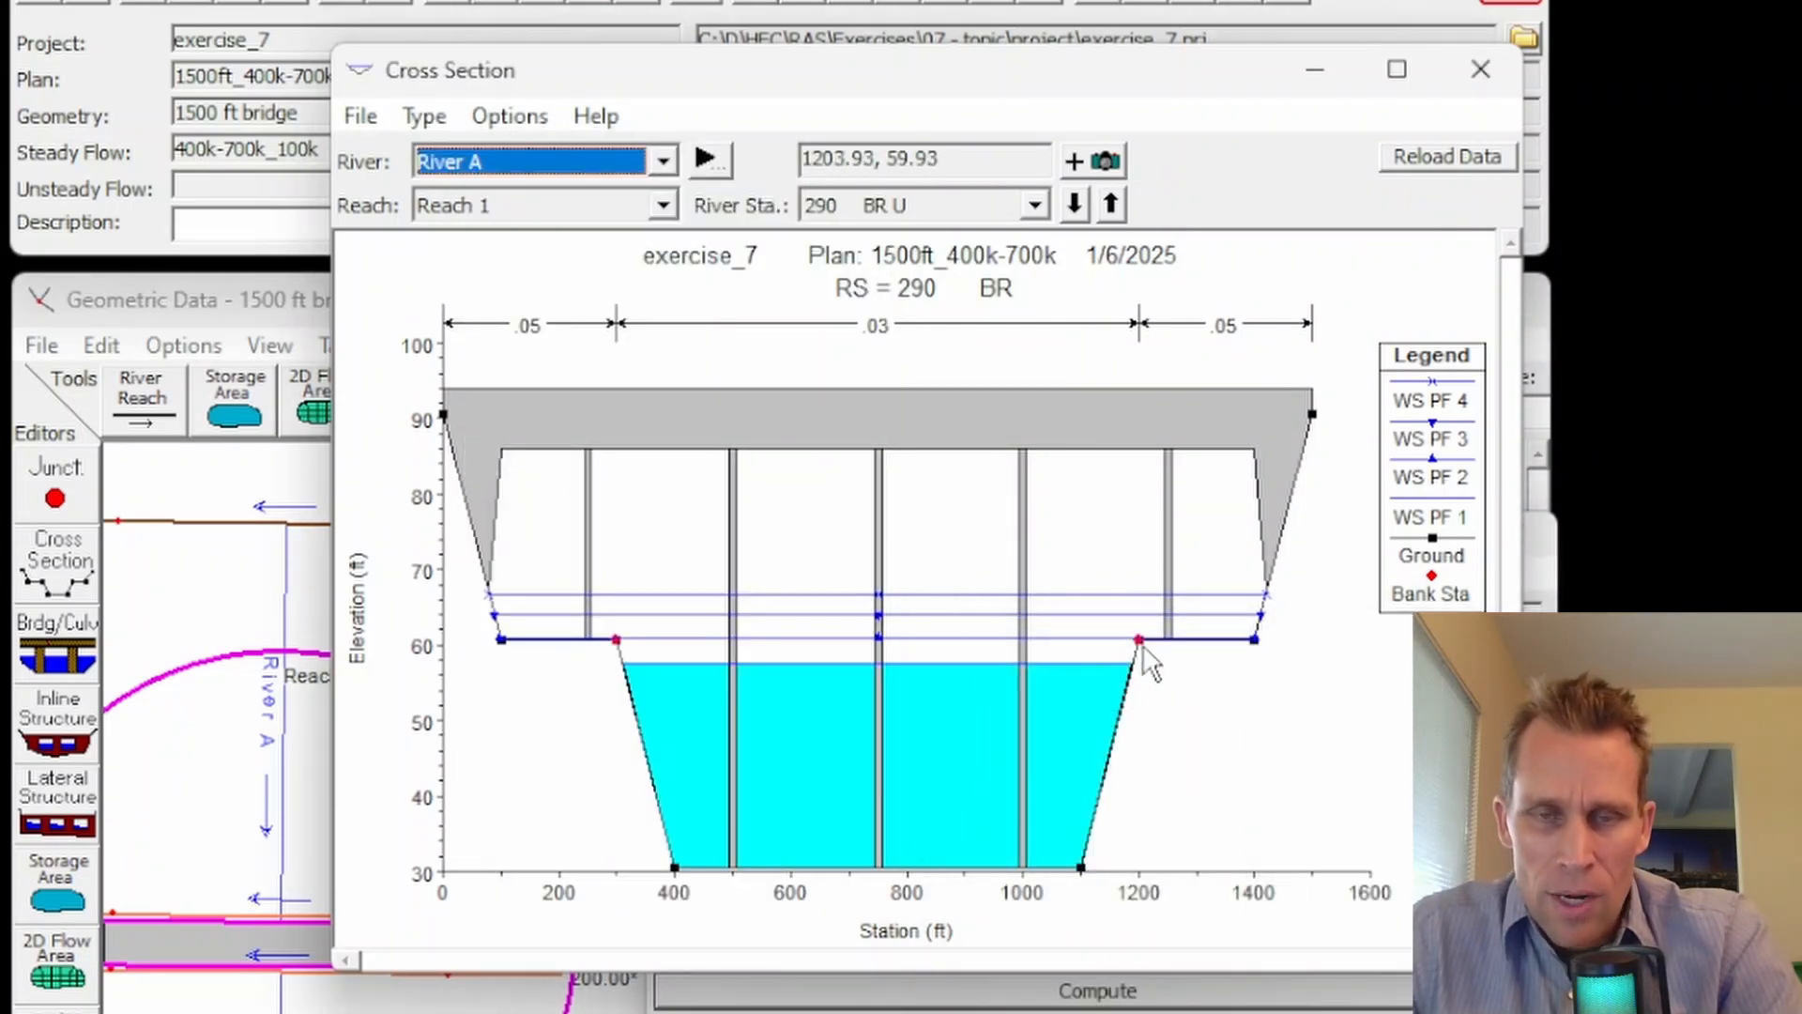
left_click(1154, 677)
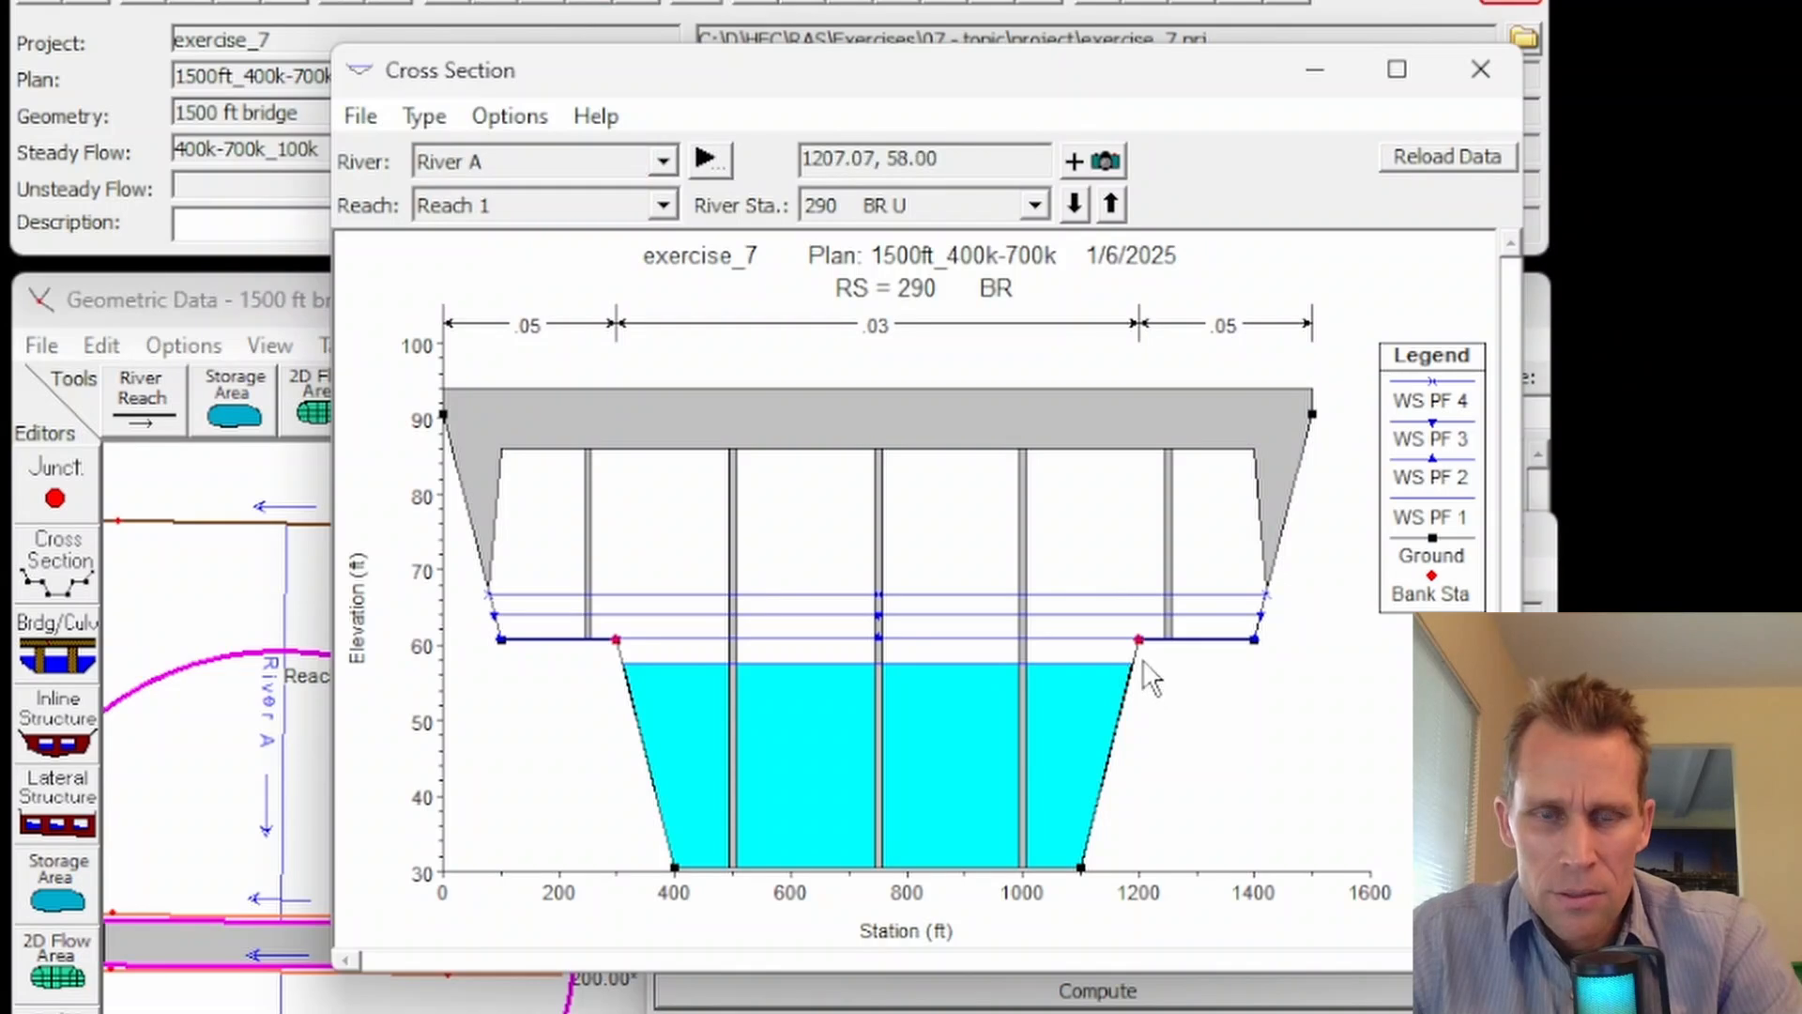
scroll(1154, 643, "up", 4)
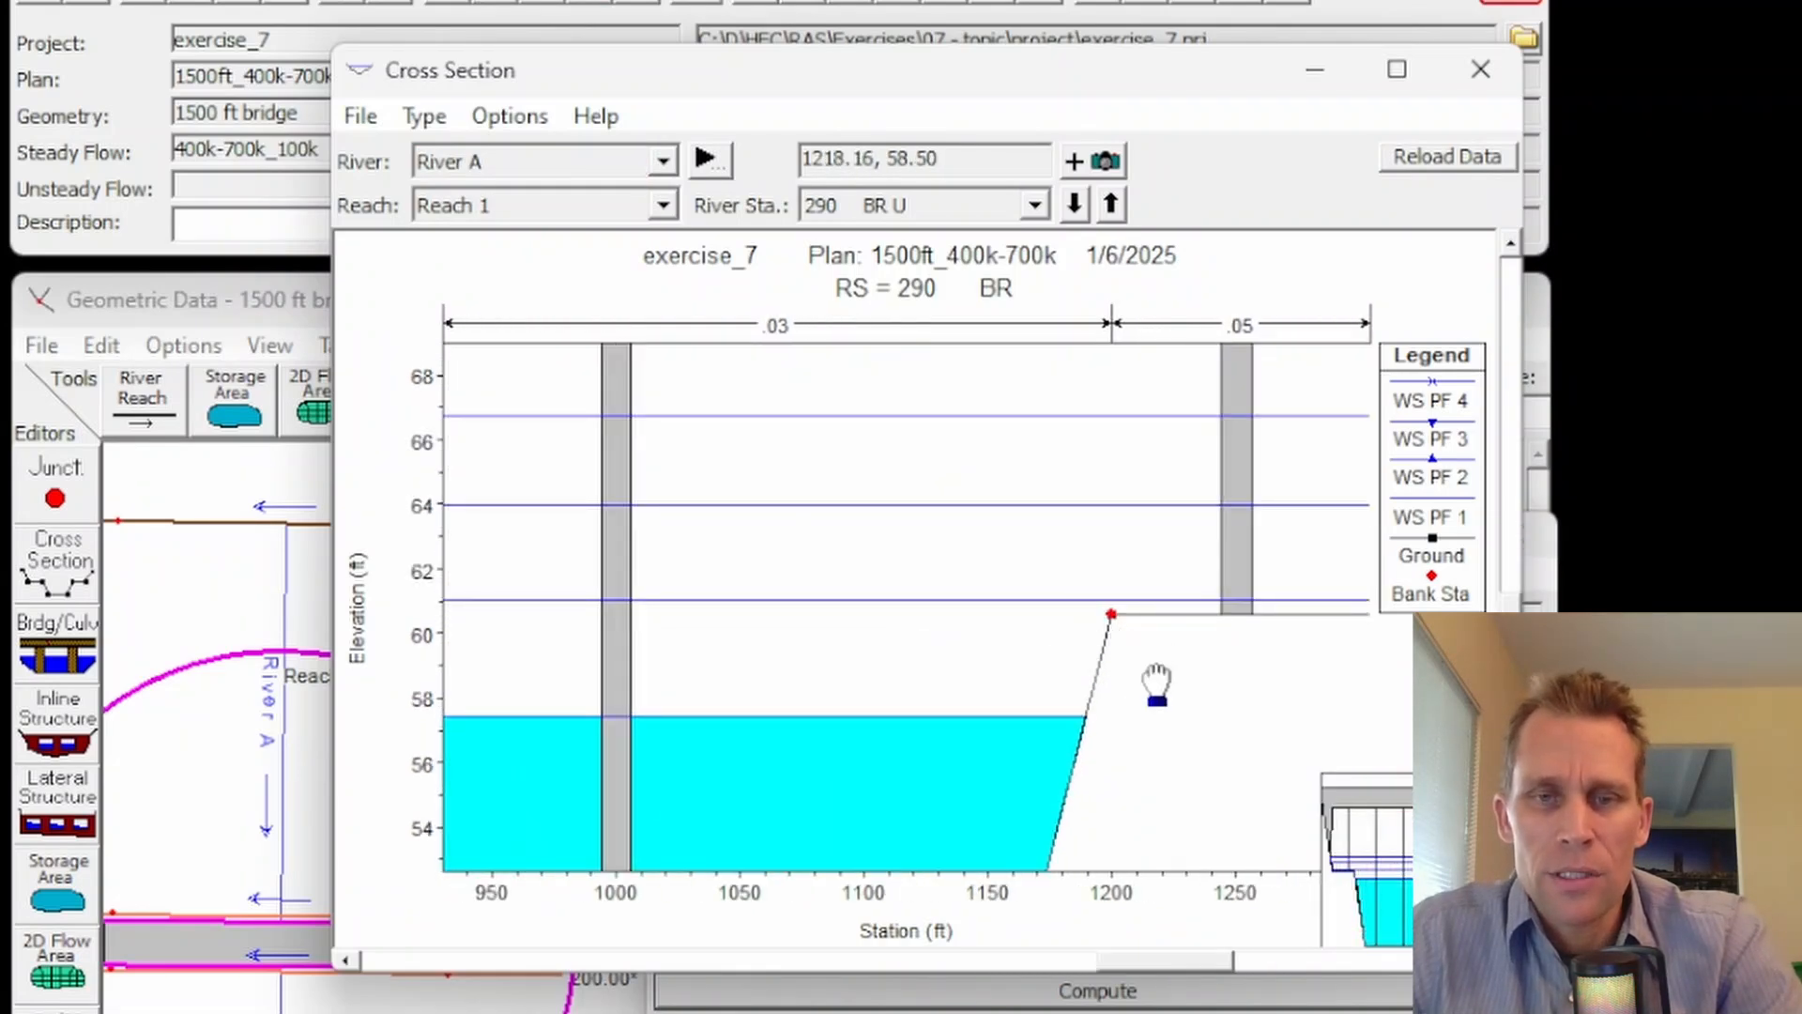
left_click_drag(1157, 683, 1125, 787)
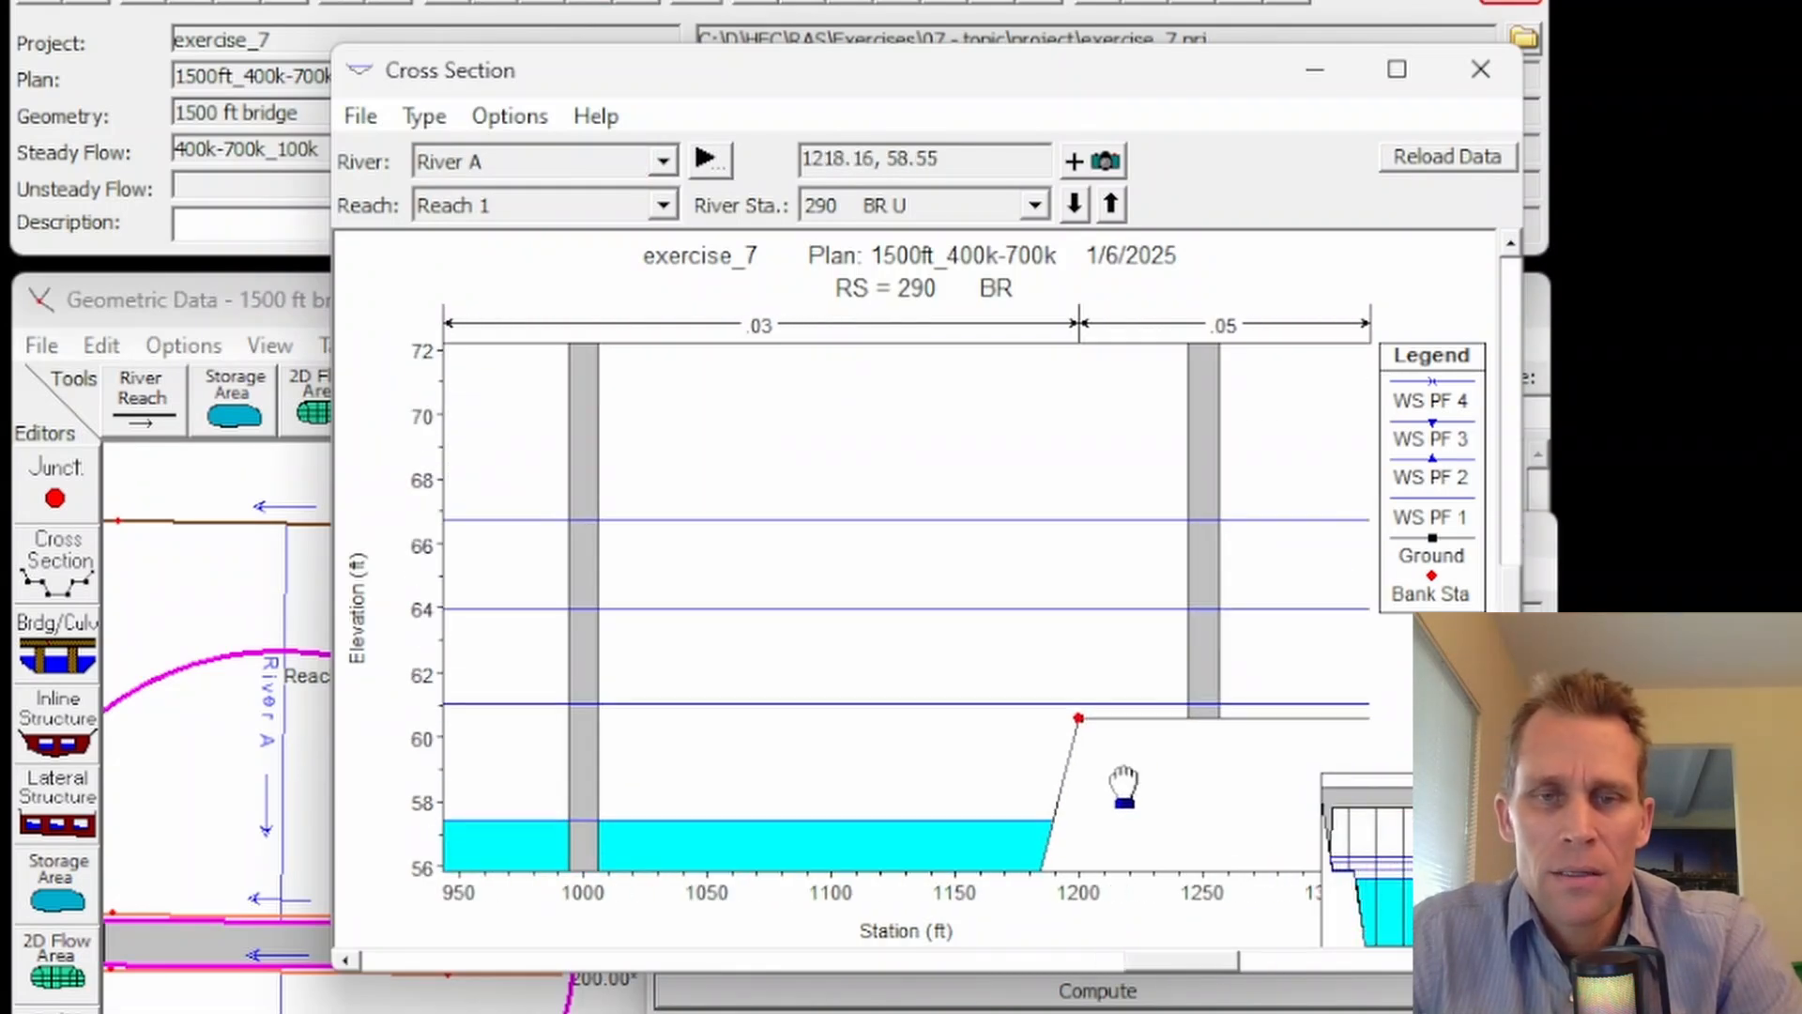
Step: Highlight the PF 1 to PF 4 water surfaces in turn to compare them with the bank station, and close the plot
left_click(1423, 519)
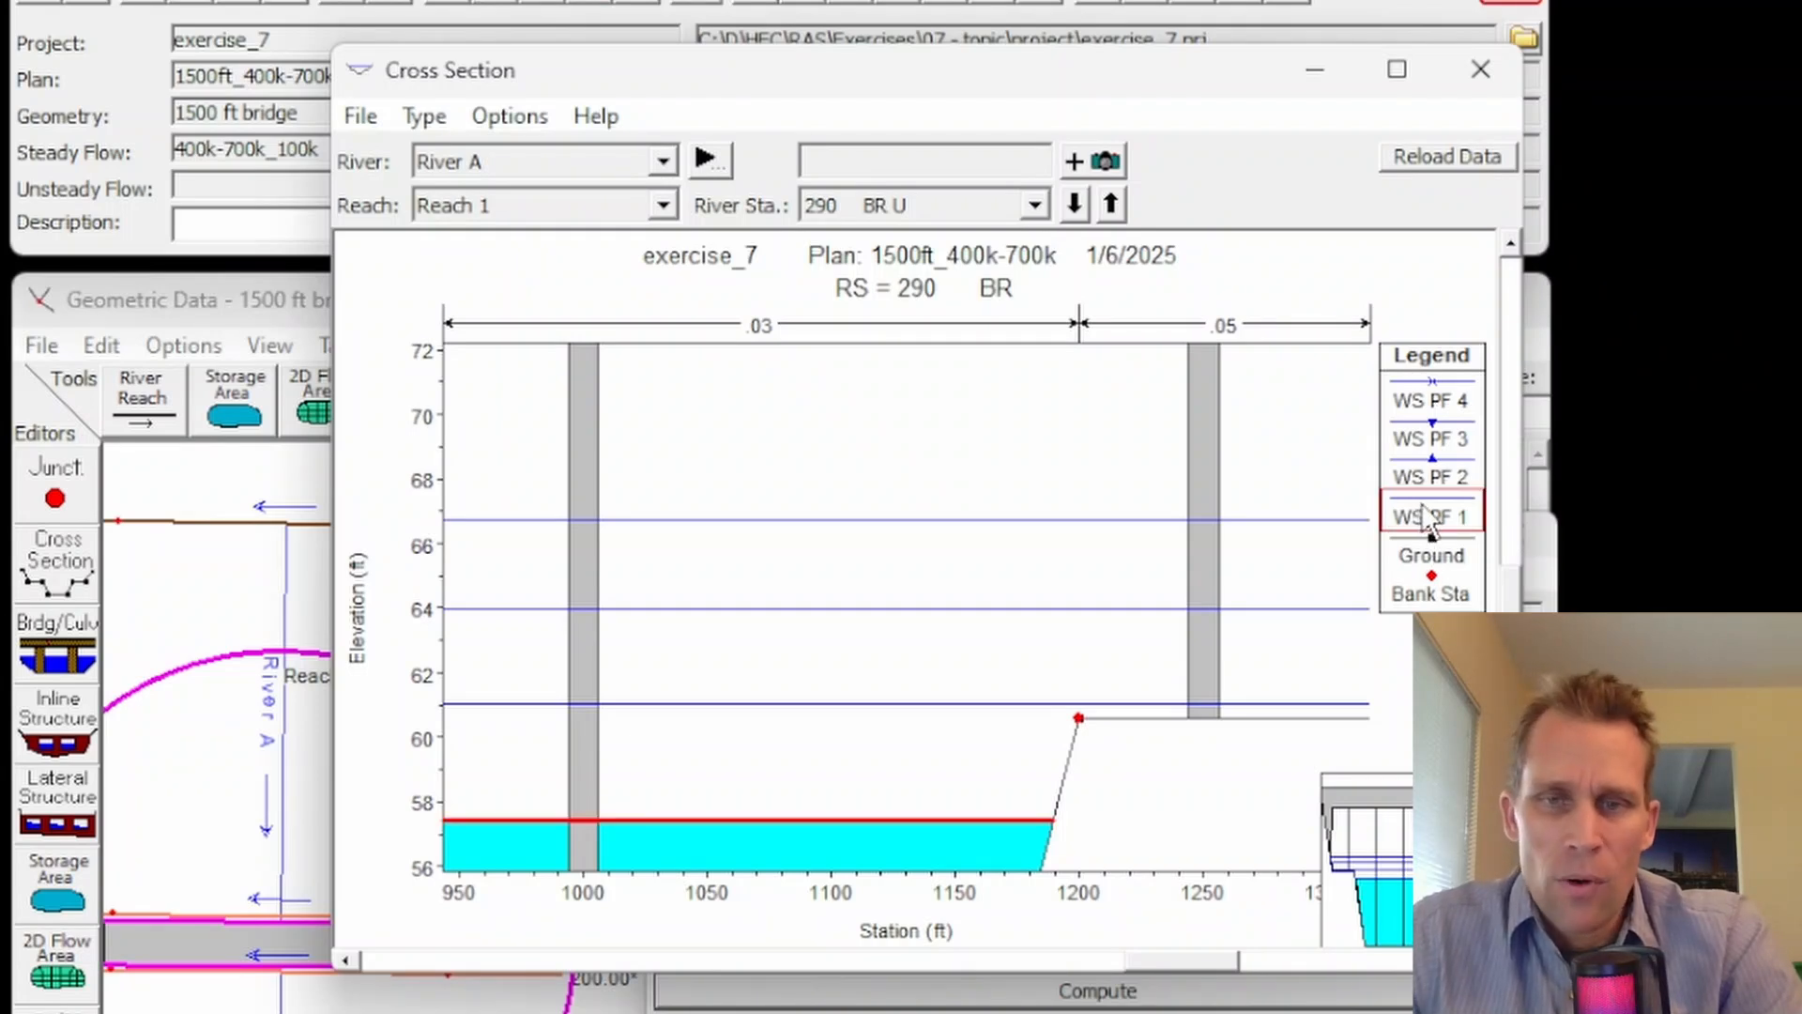
left_click(1457, 474)
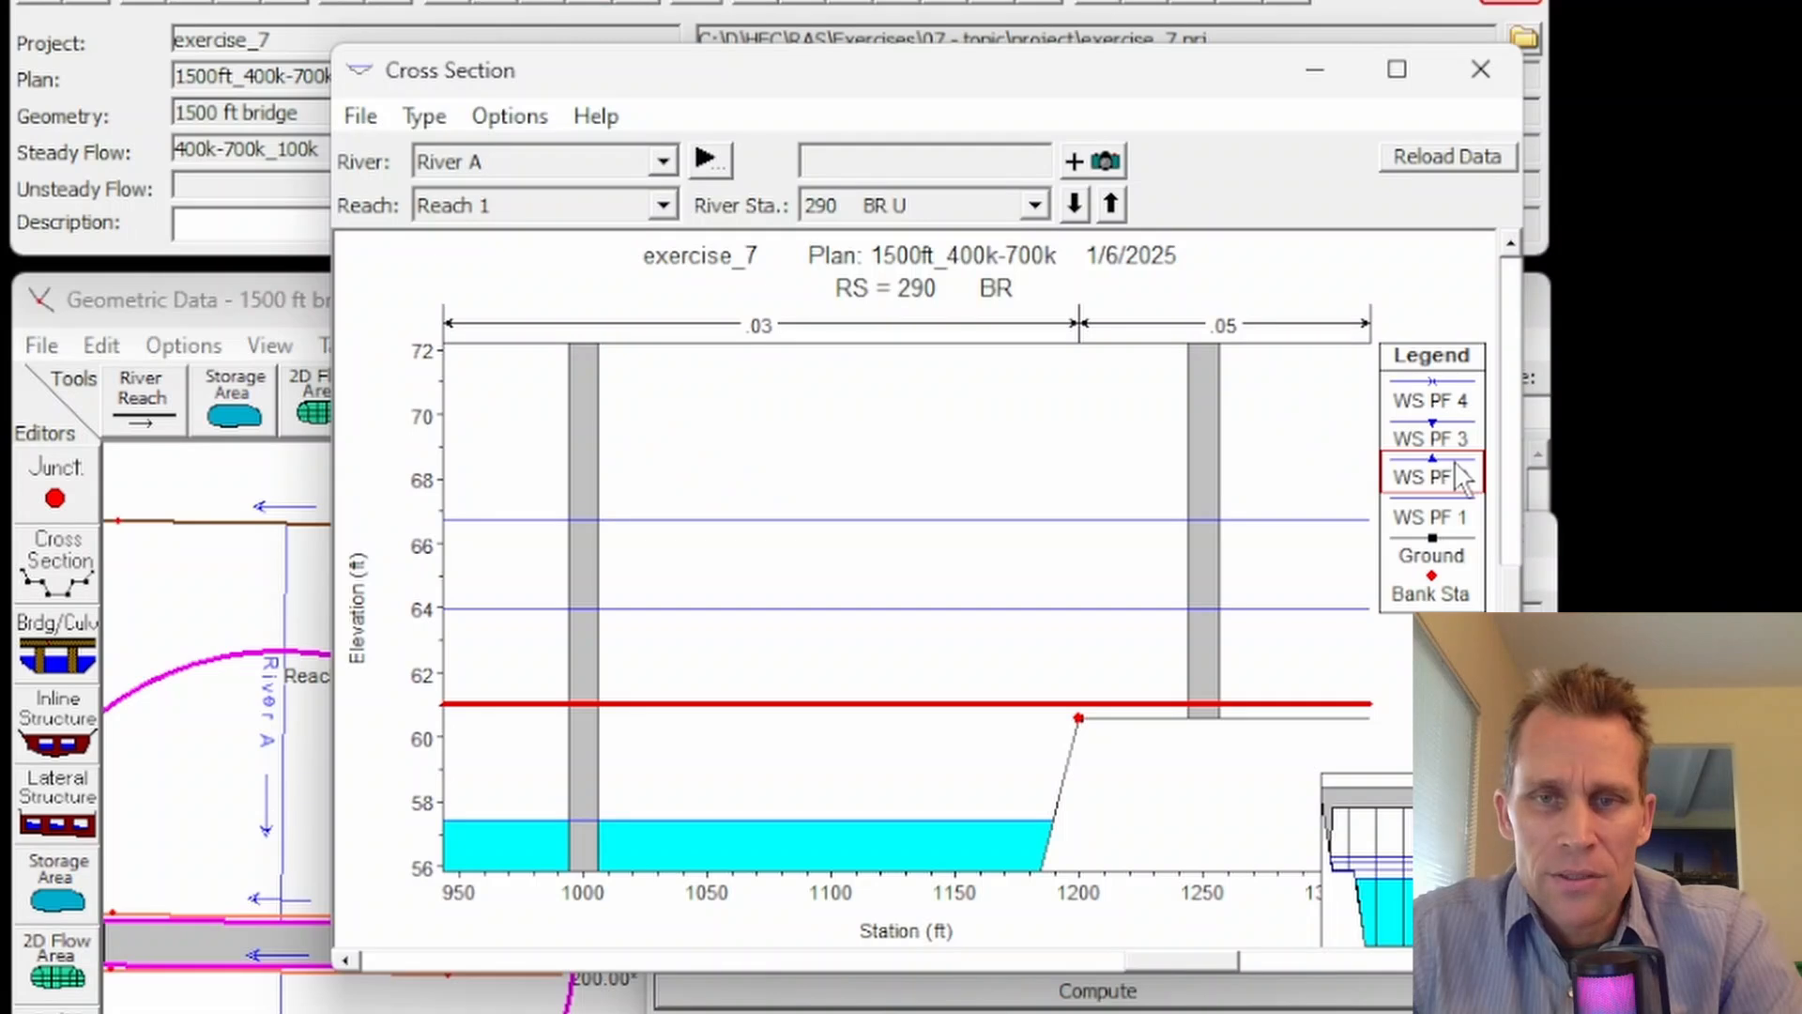
left_click(1453, 438)
left_click(1447, 394)
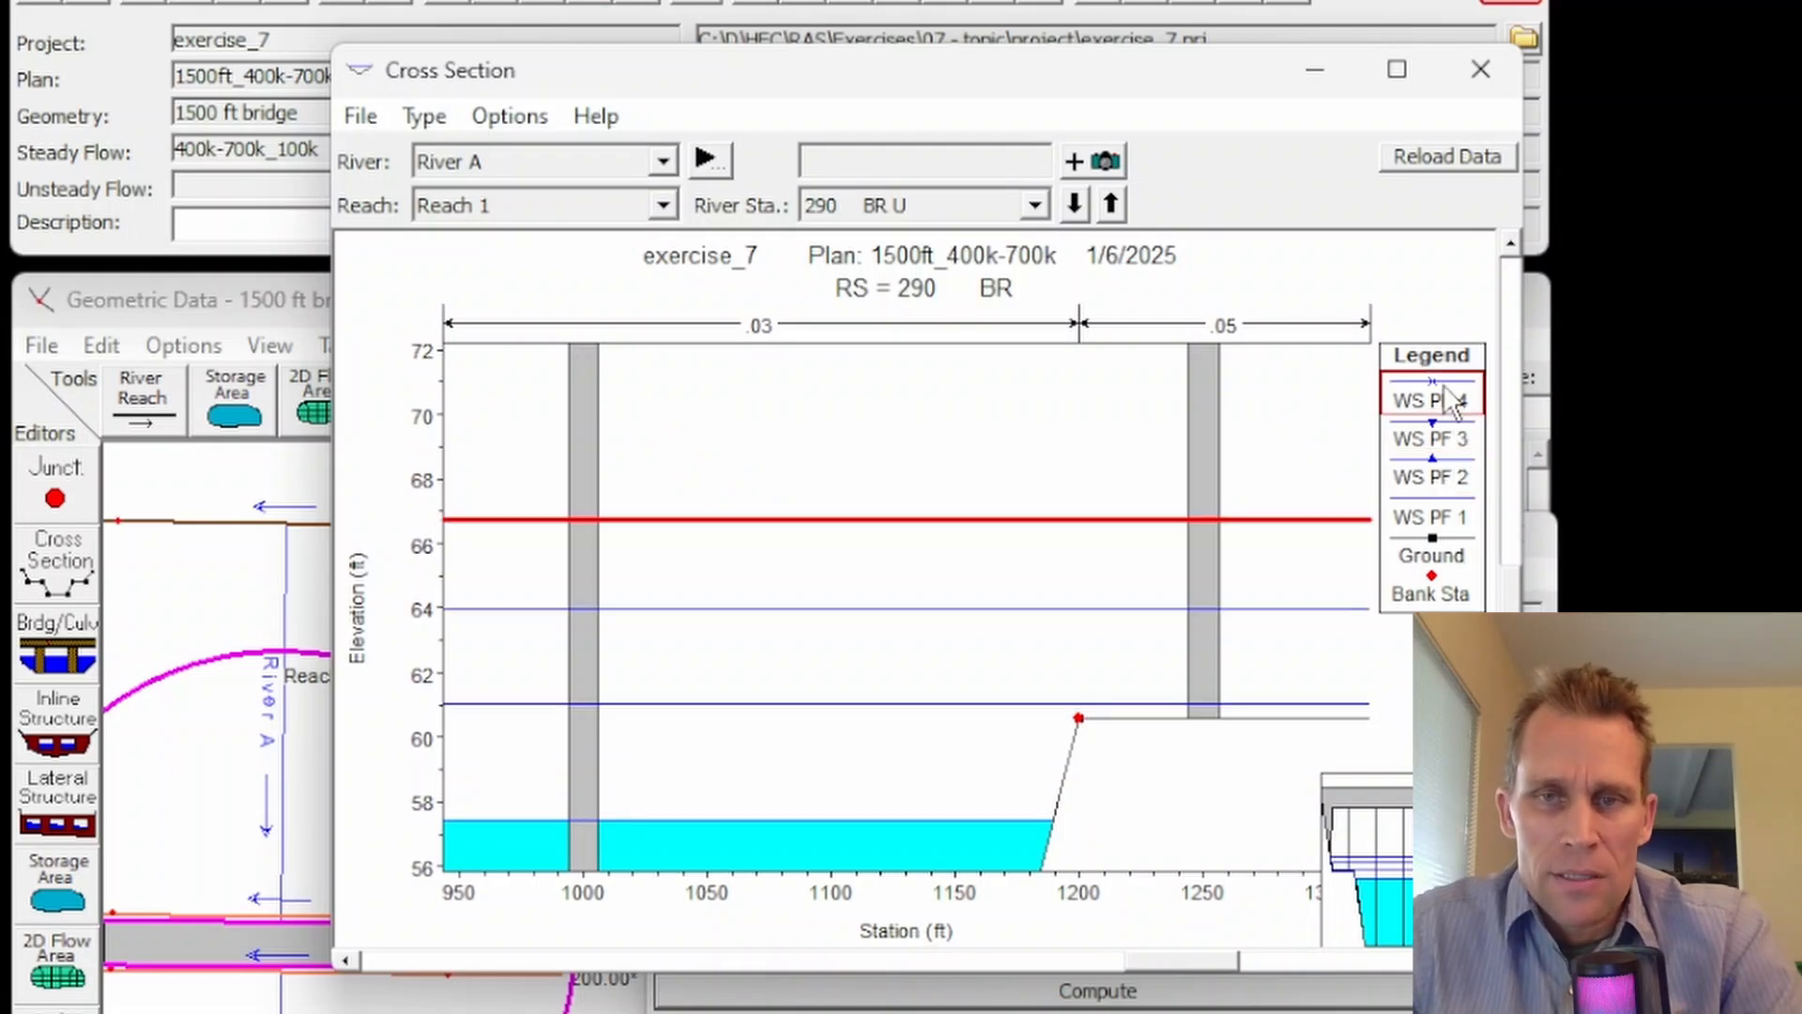
left_click(1454, 478)
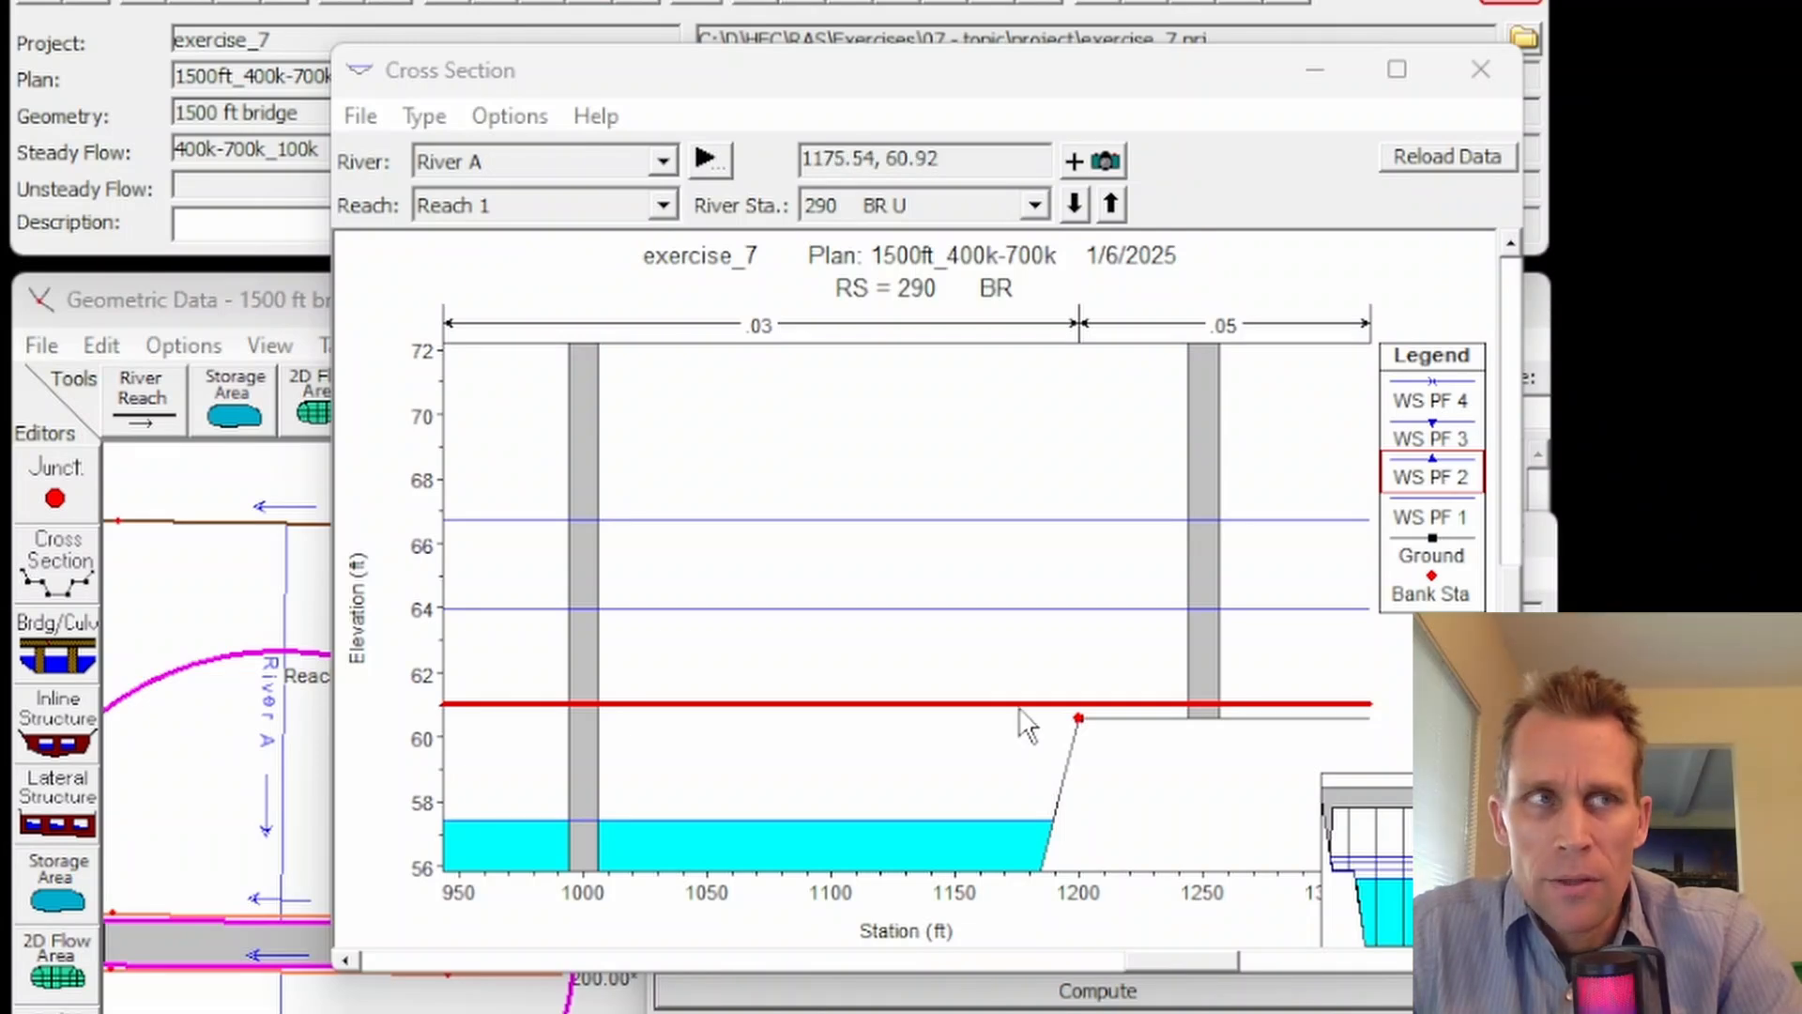
left_click(1480, 69)
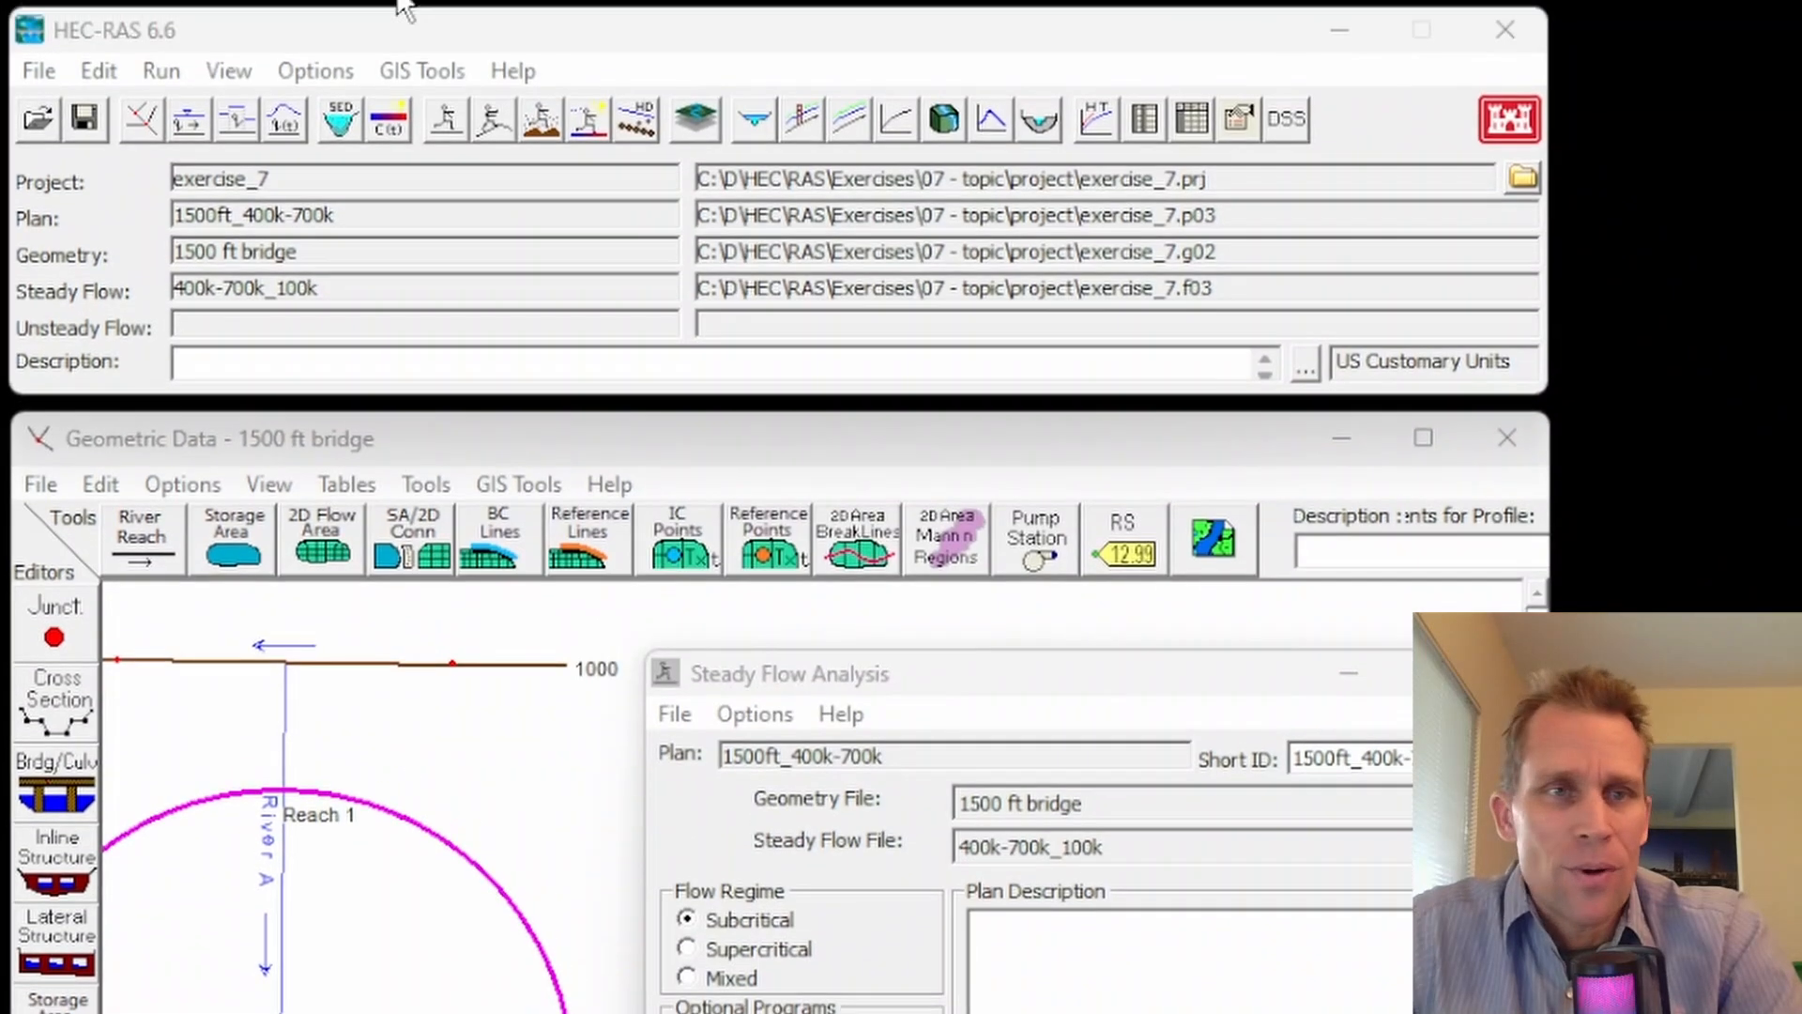
Step: Save a copy of the 400k-700k_100k steady flow data under the title 450k-500k_10k
left_click(192, 122)
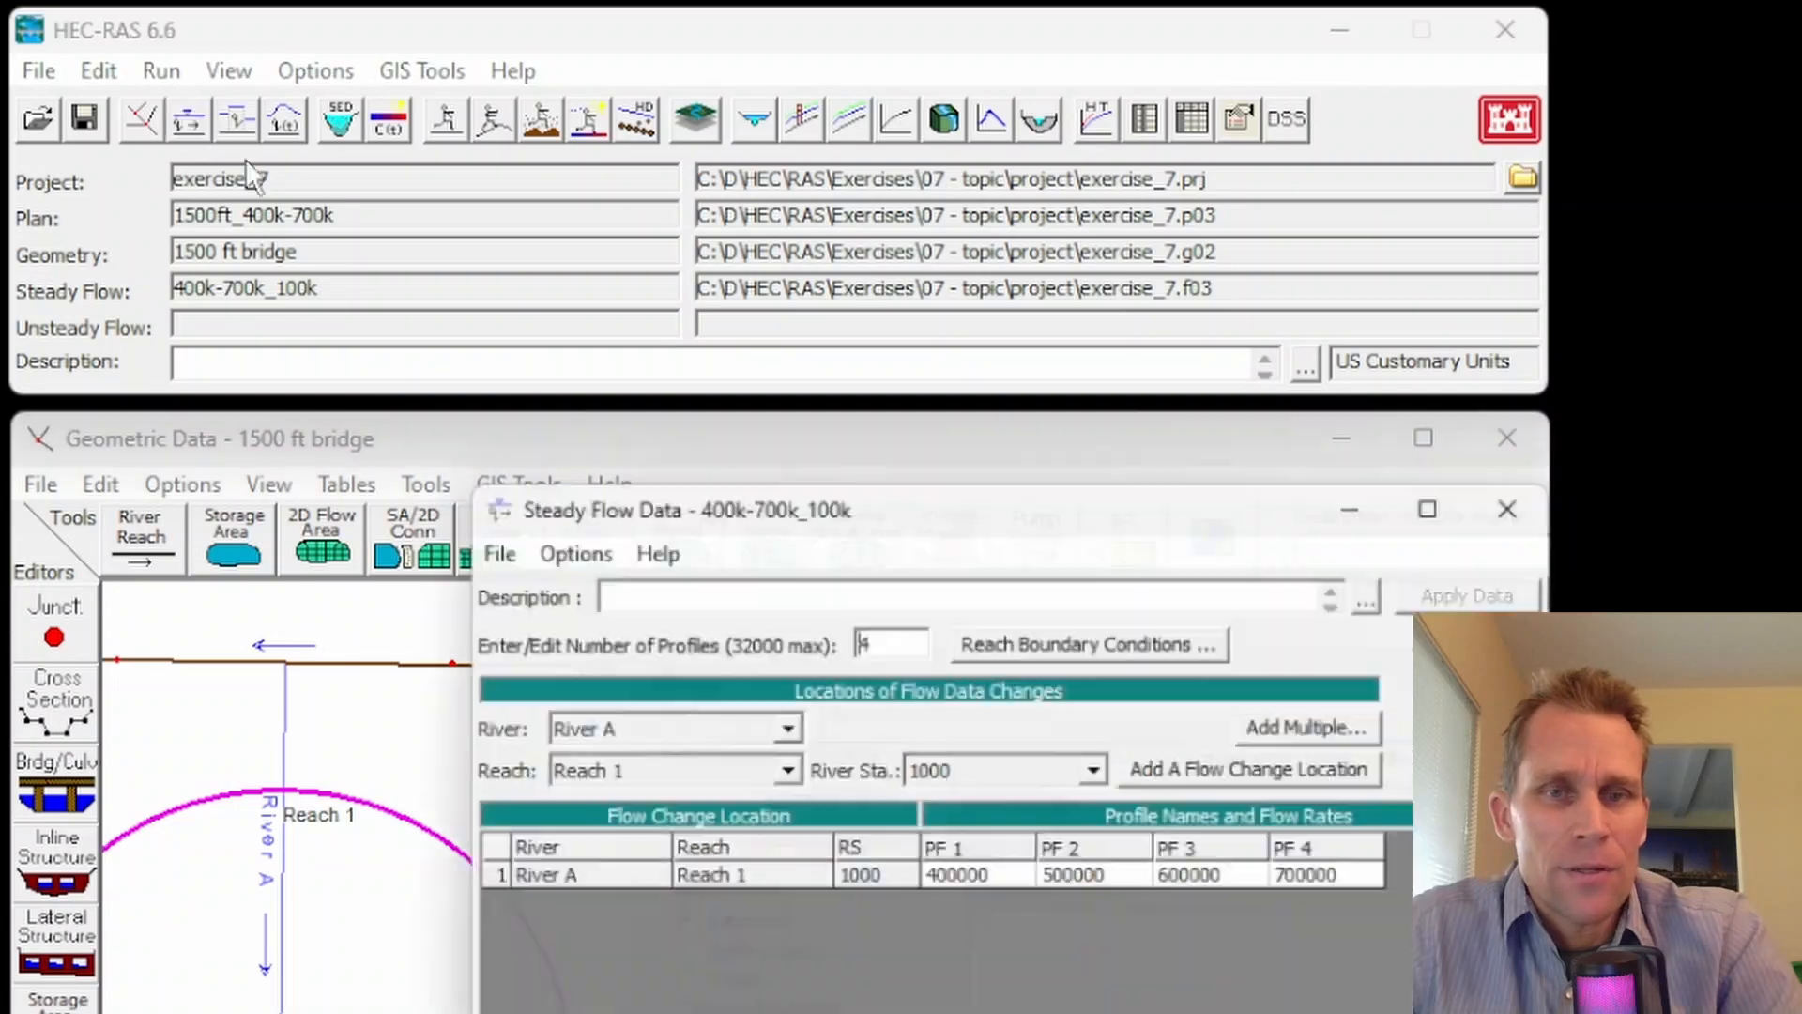
left_click(480, 539)
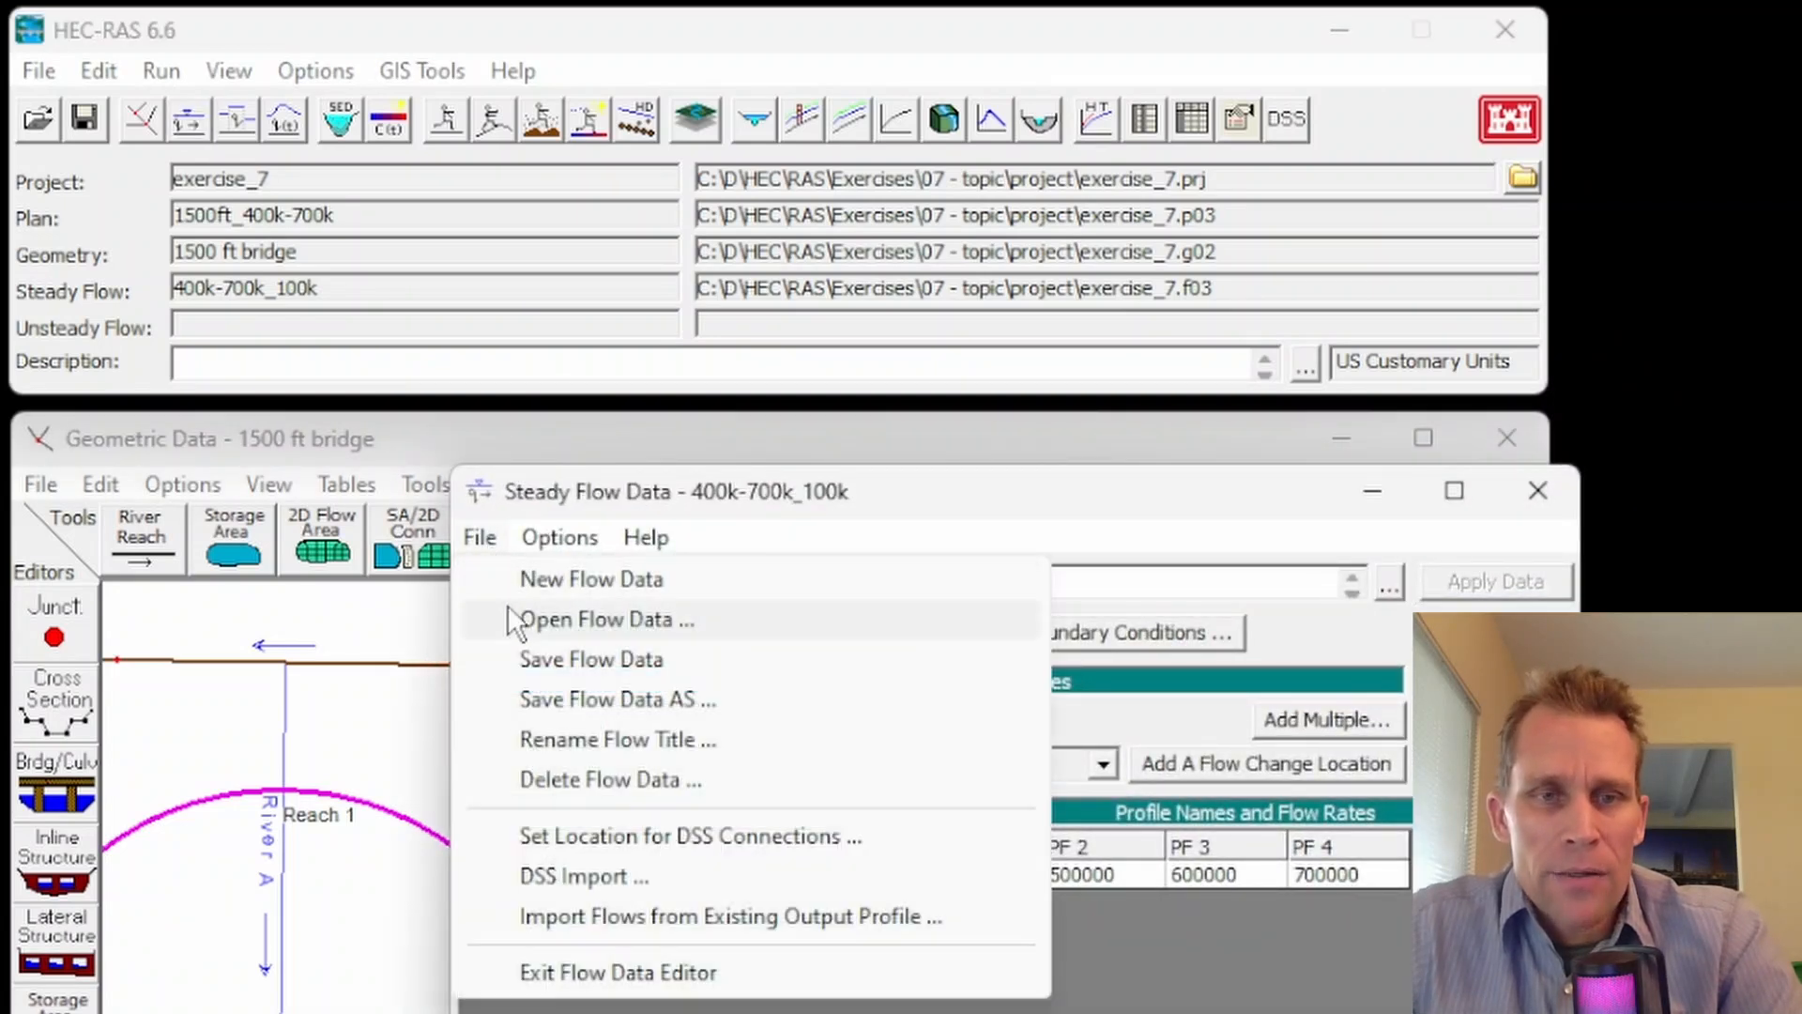
left_click(561, 701)
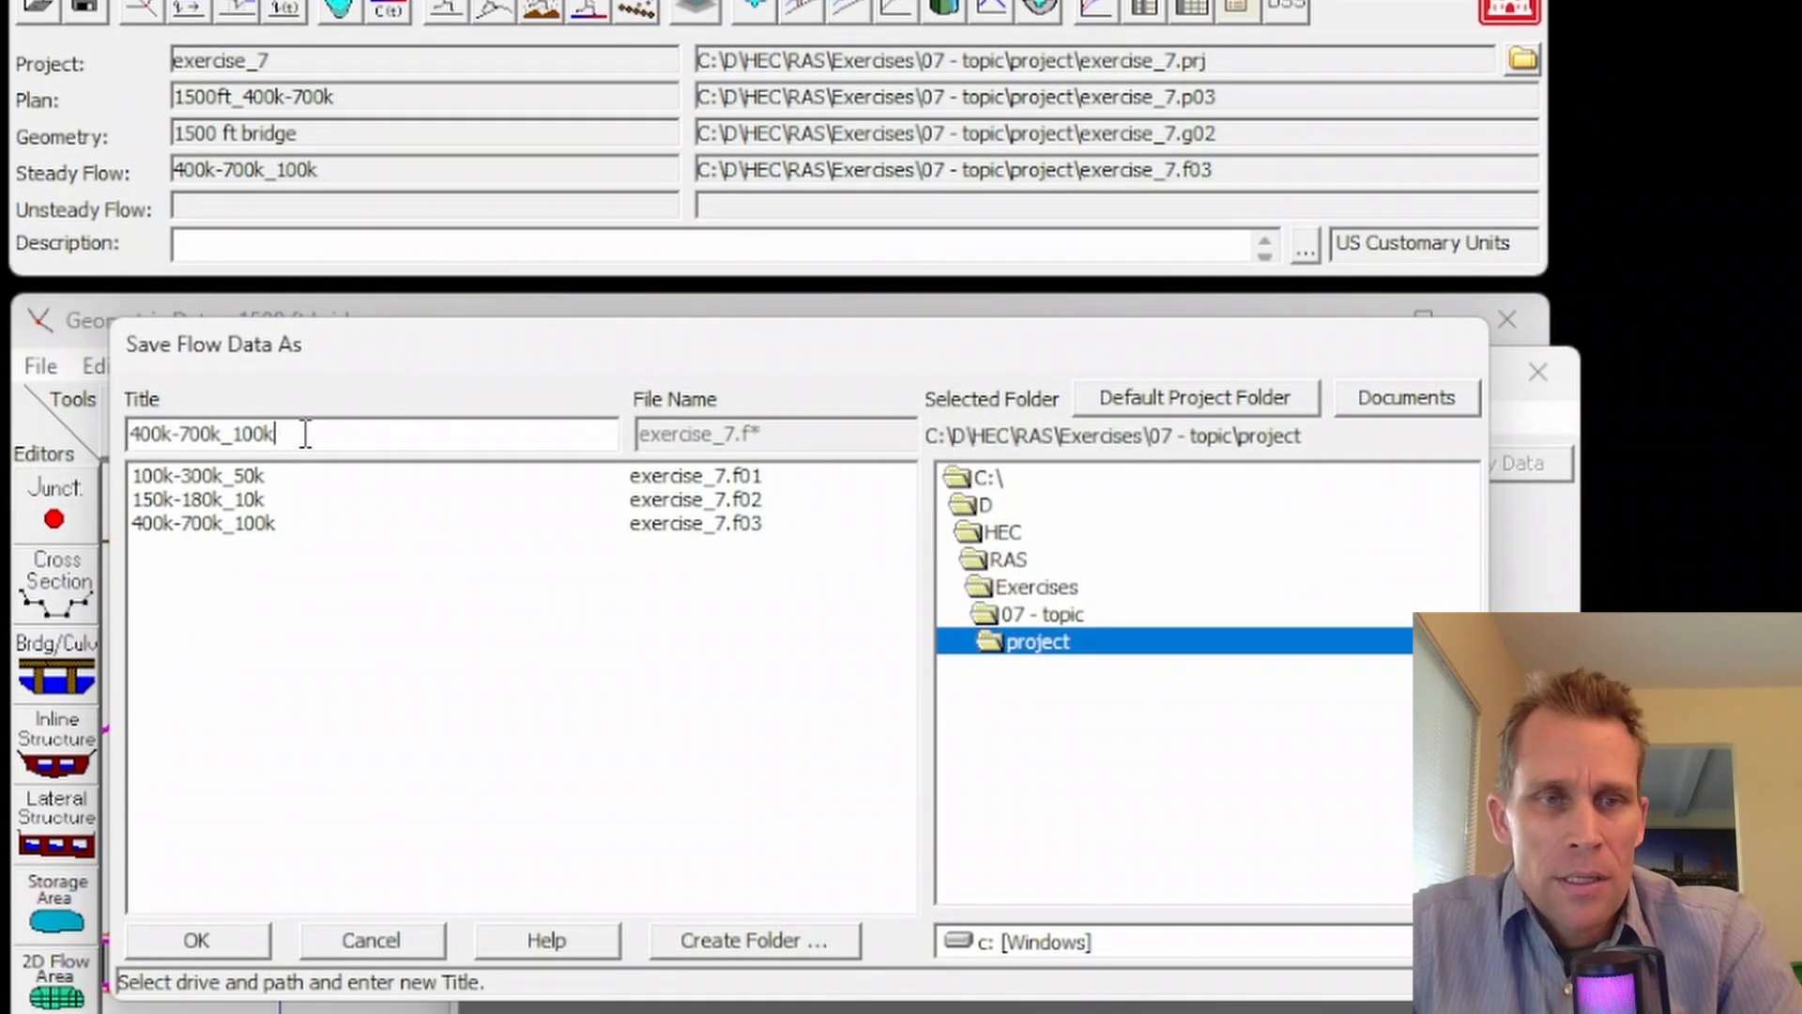
left_click_drag(303, 434, 39, 398)
type("450k-500k_10k")
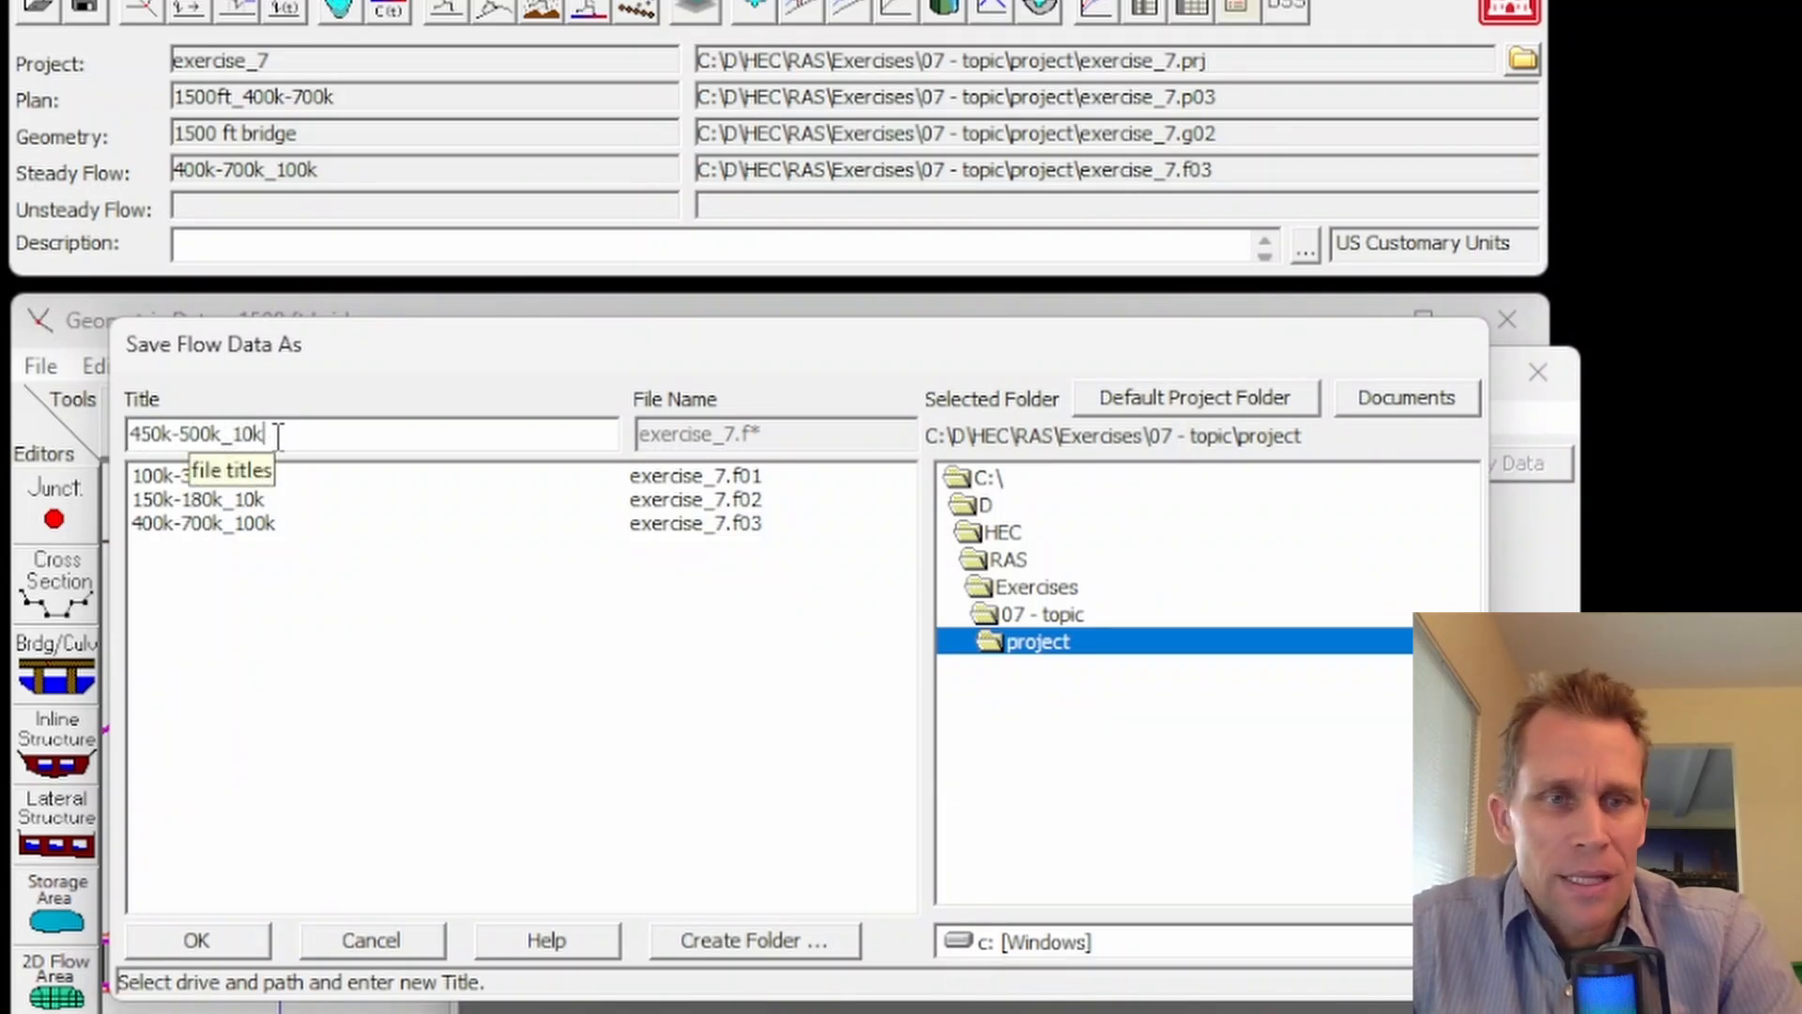
left_click_drag(278, 434, 244, 432)
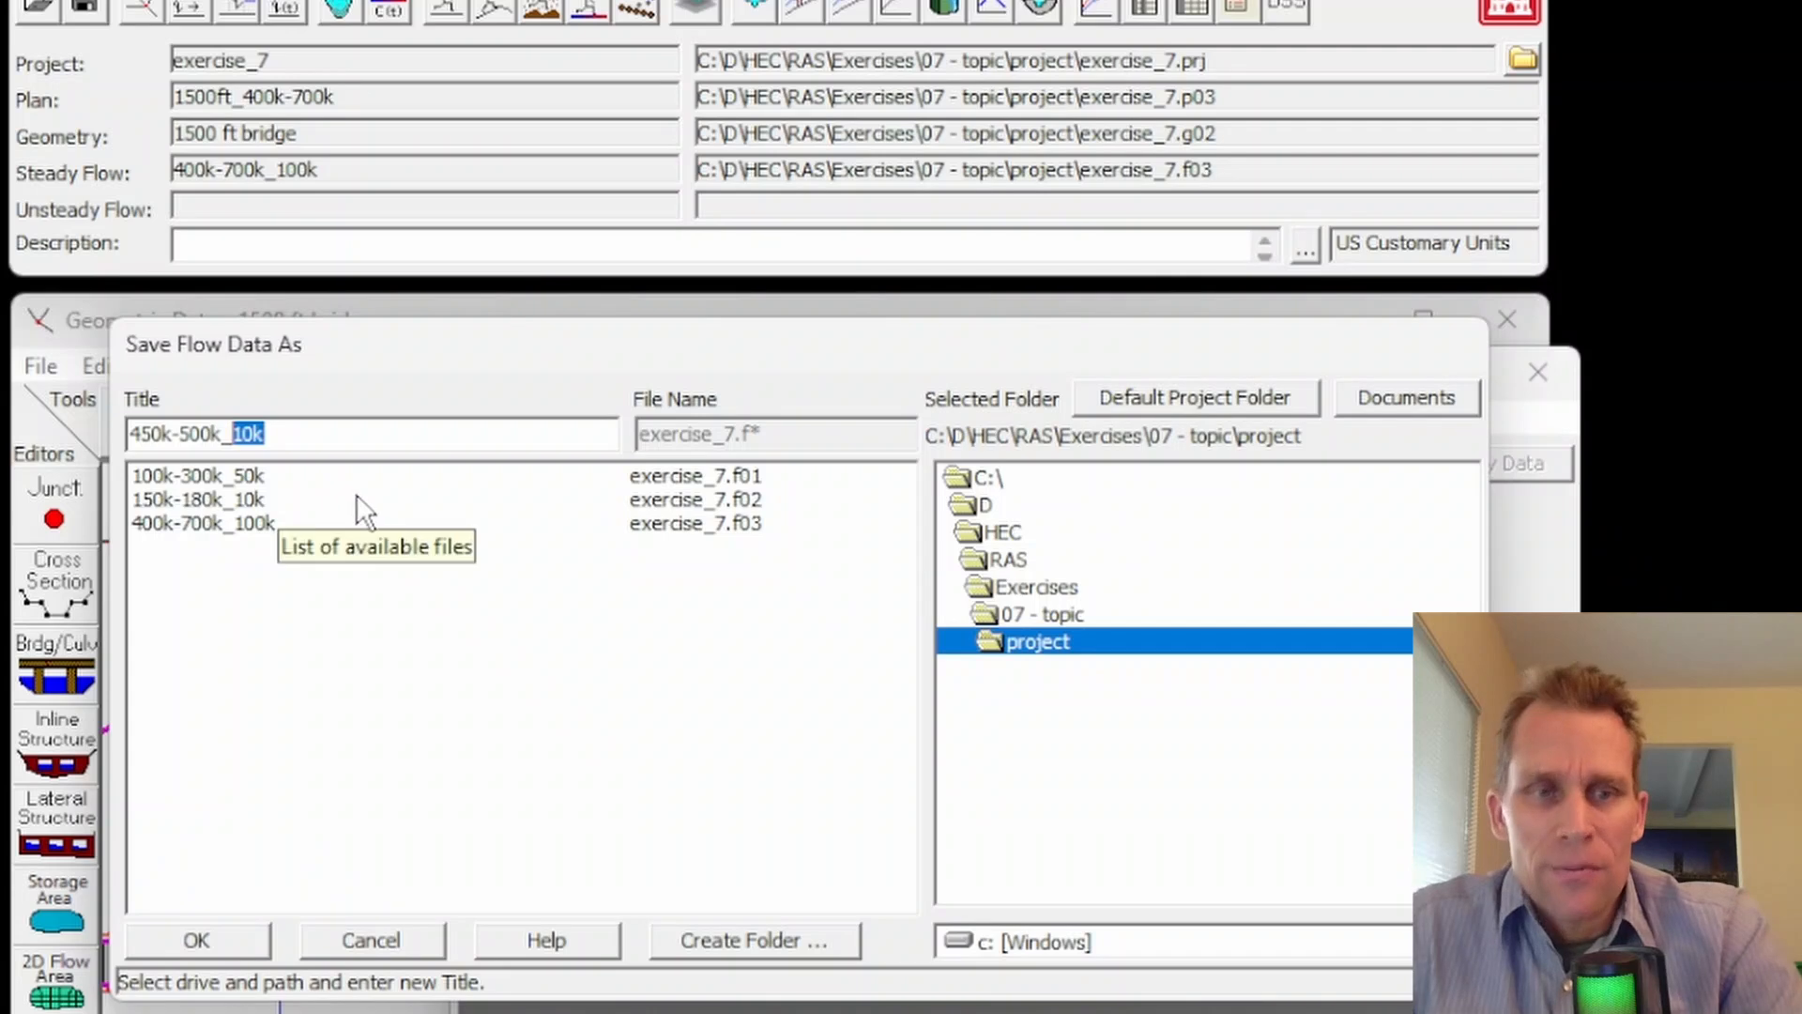
left_click(238, 932)
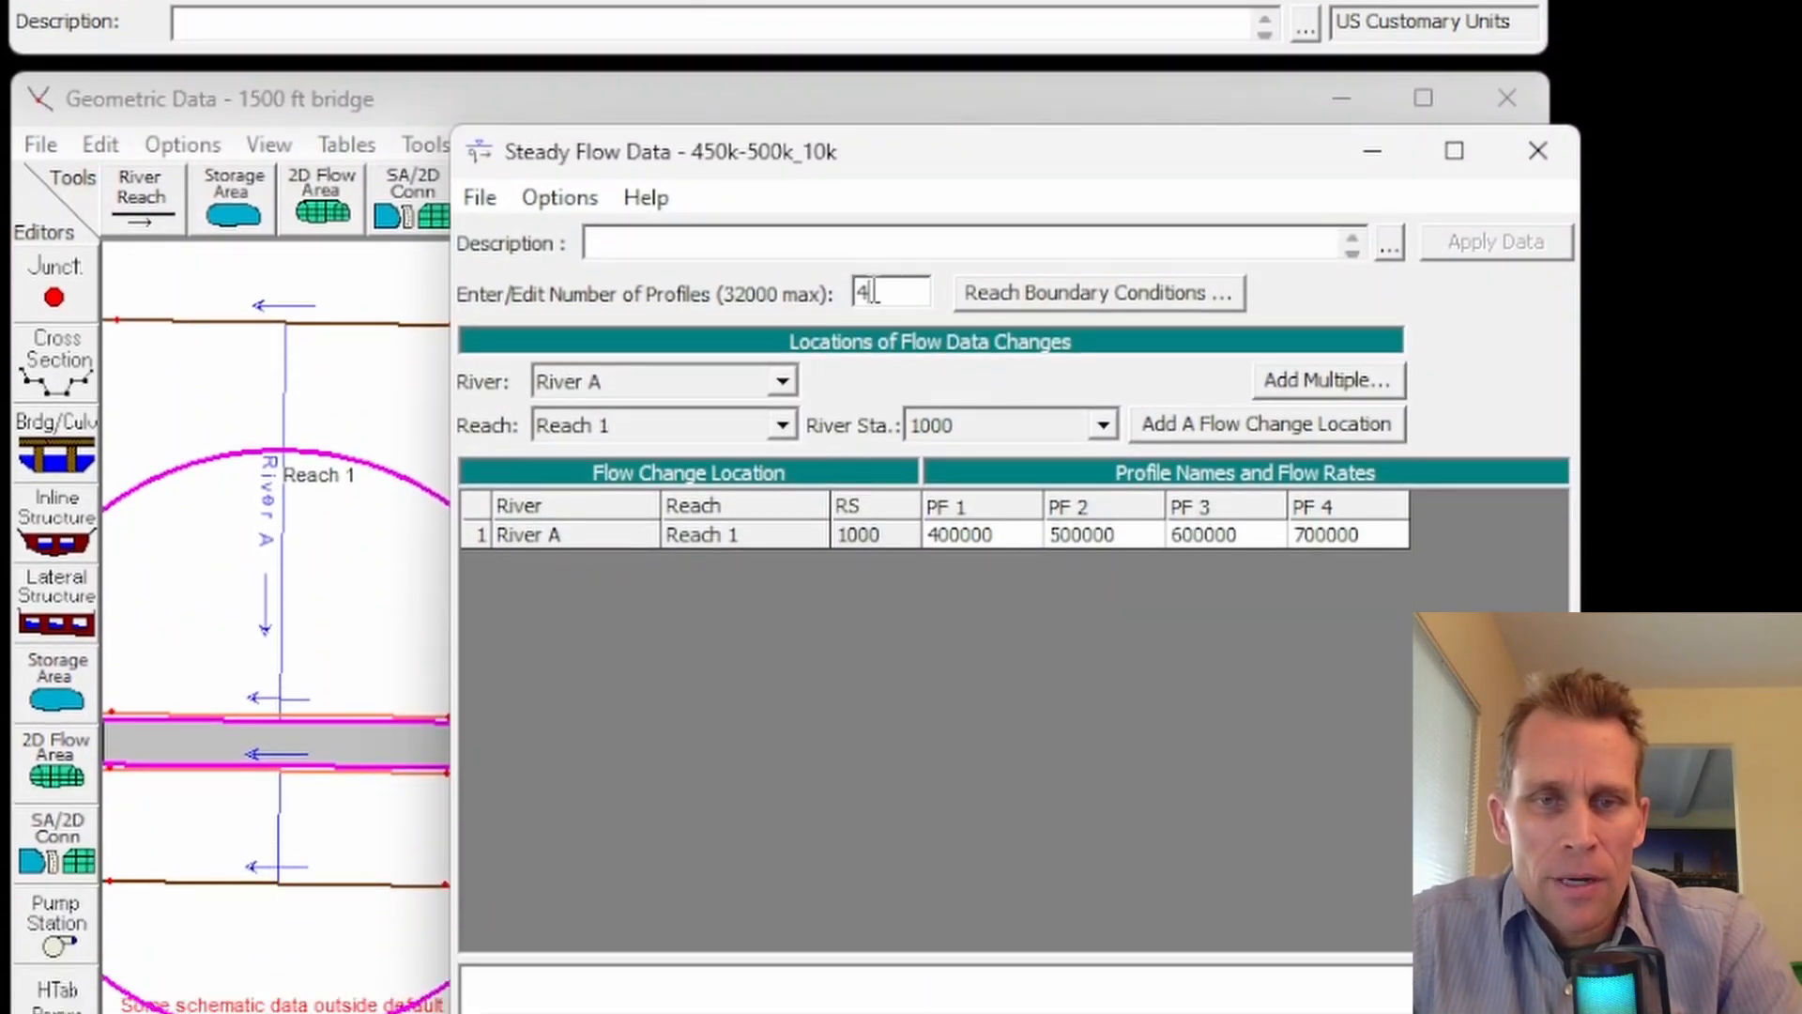
Step: Set the number of flow profiles to 6 and widen the steady flow editor to fit all profile columns
left_click_drag(875, 293, 822, 288)
type("6")
key("Tab")
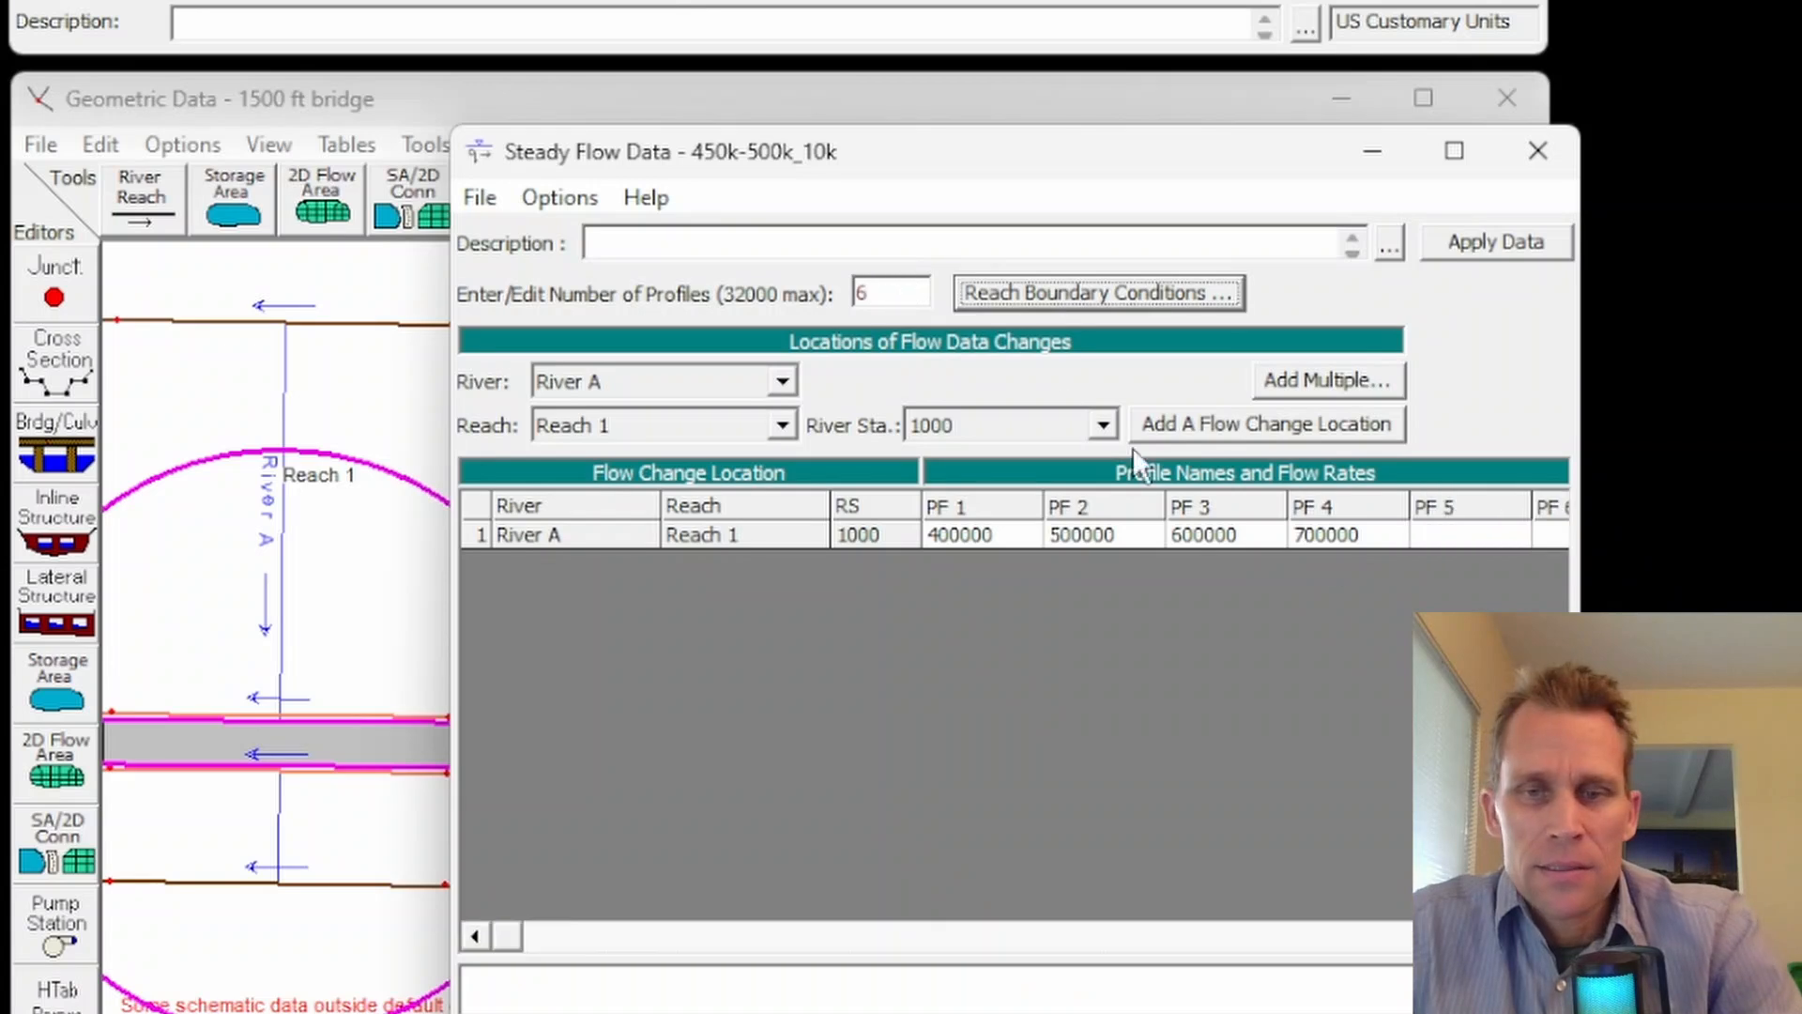
left_click_drag(1580, 694, 1700, 694)
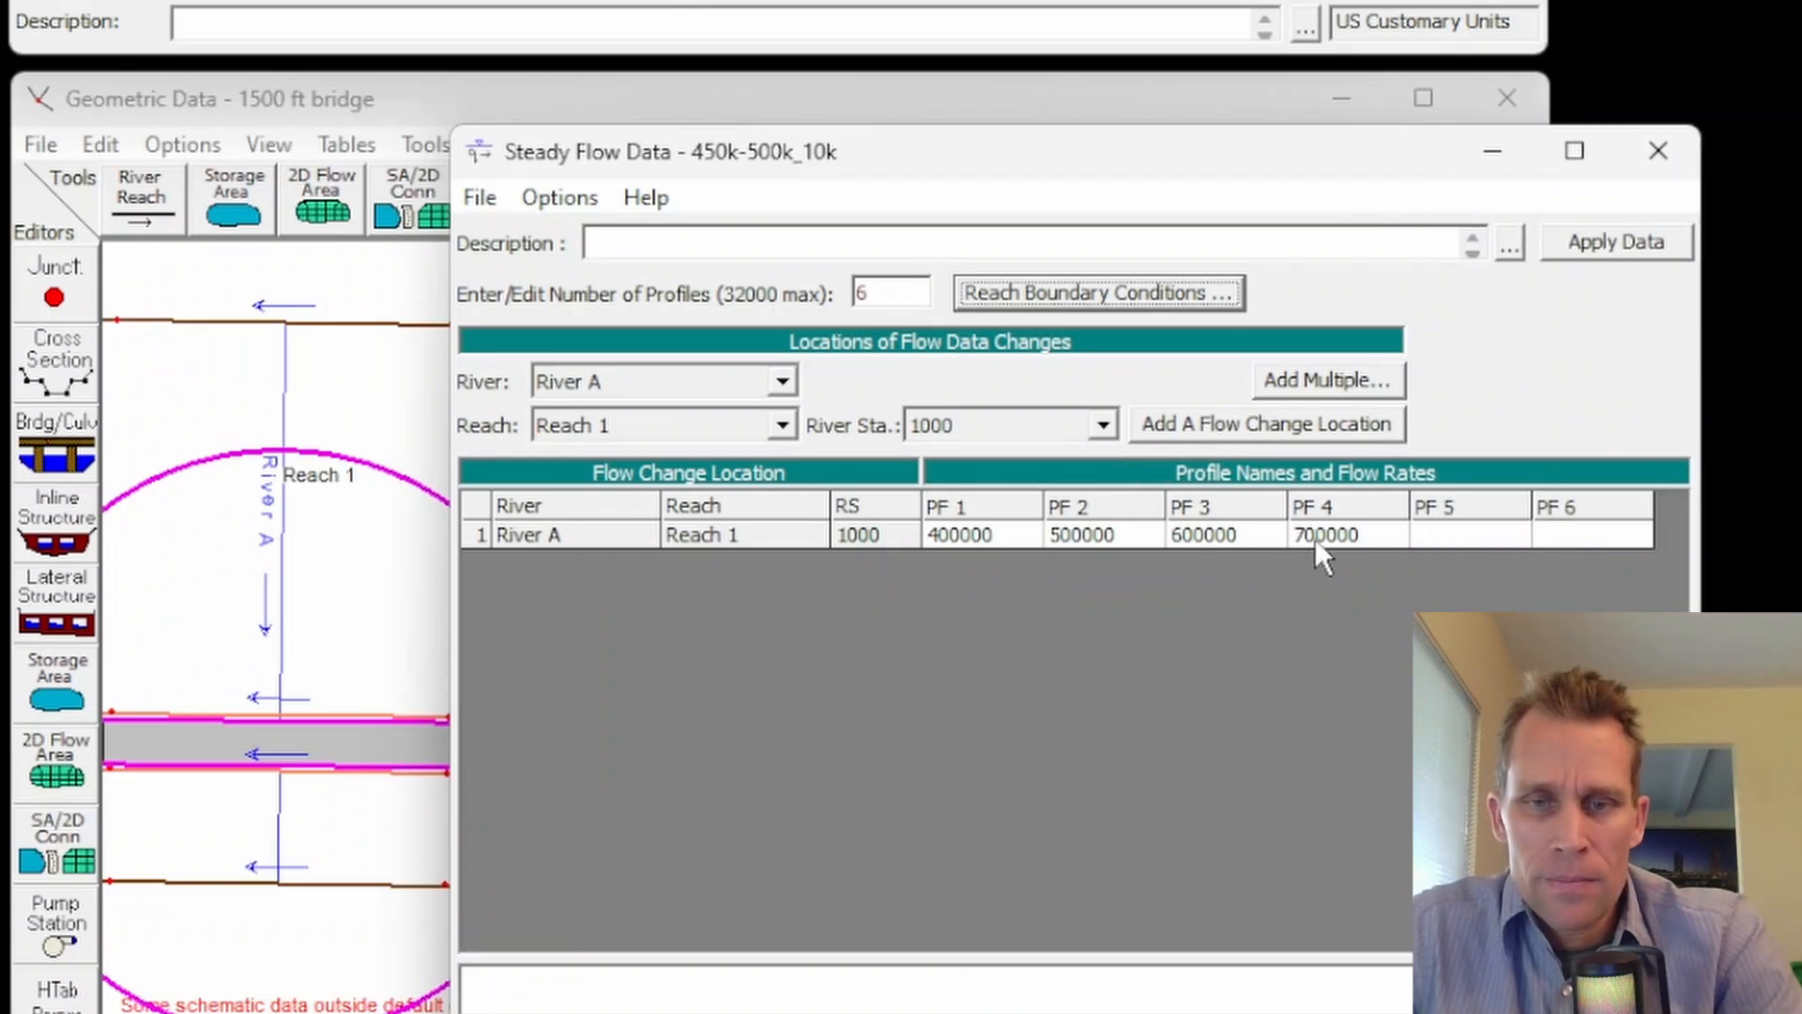
Step: Replace the River A flows with 450000, 460000, 470000, 480000, 490000 and 500000 for PF 1 to PF 6, and save the flow data
left_click(1315, 539)
key("Delete")
key("Left")
key("Delete")
key("Left")
key("Delete")
key("Left")
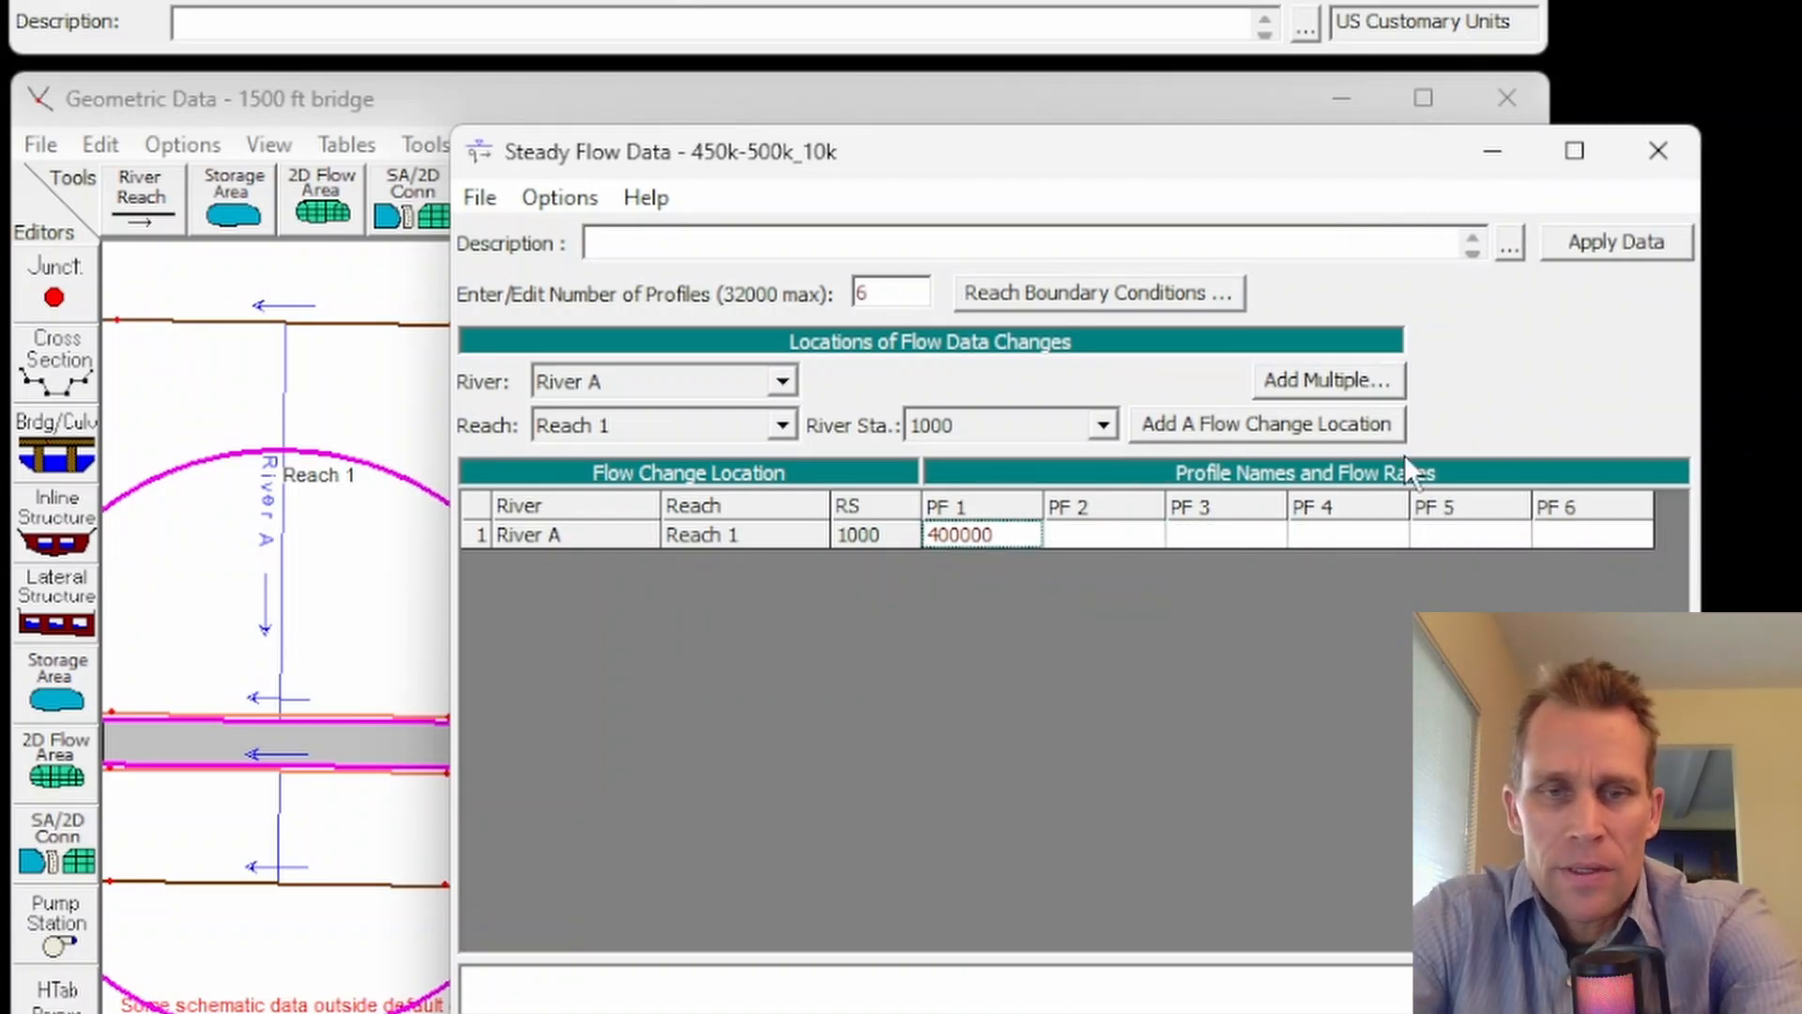
key("Delete")
type("4")
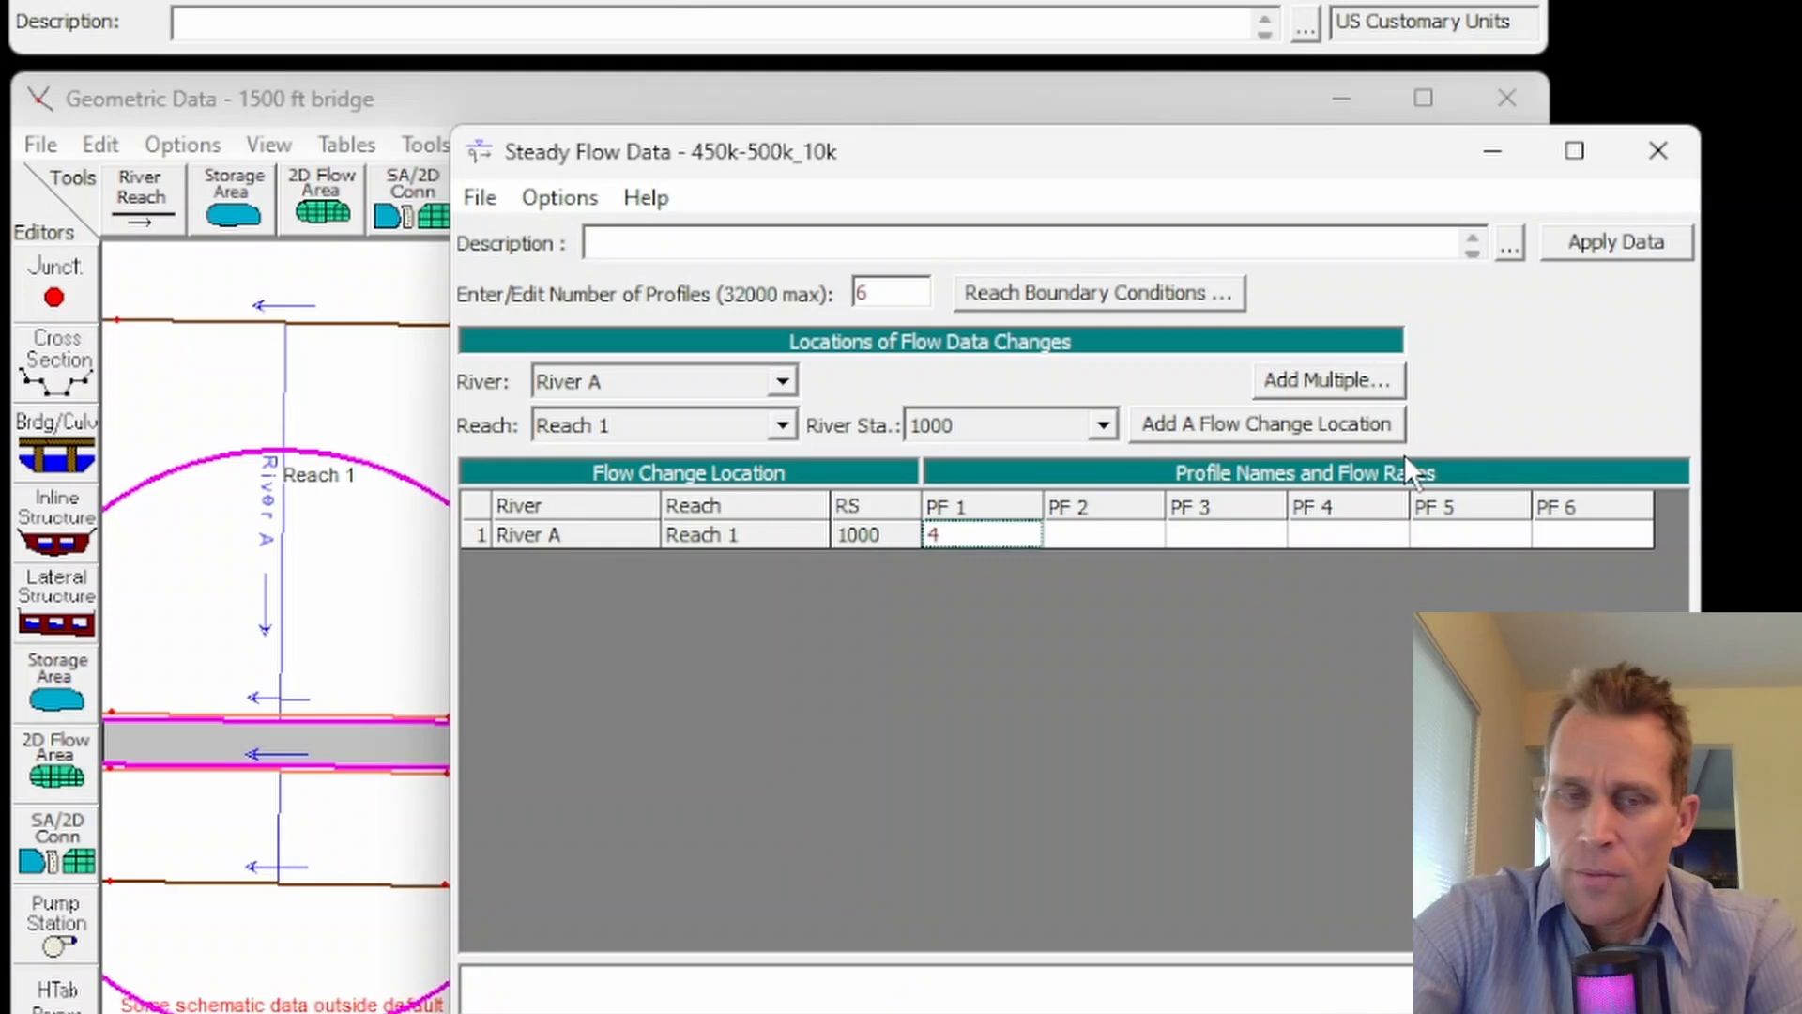
type("50000\t460000\t470000\t480000\t490000\t500")
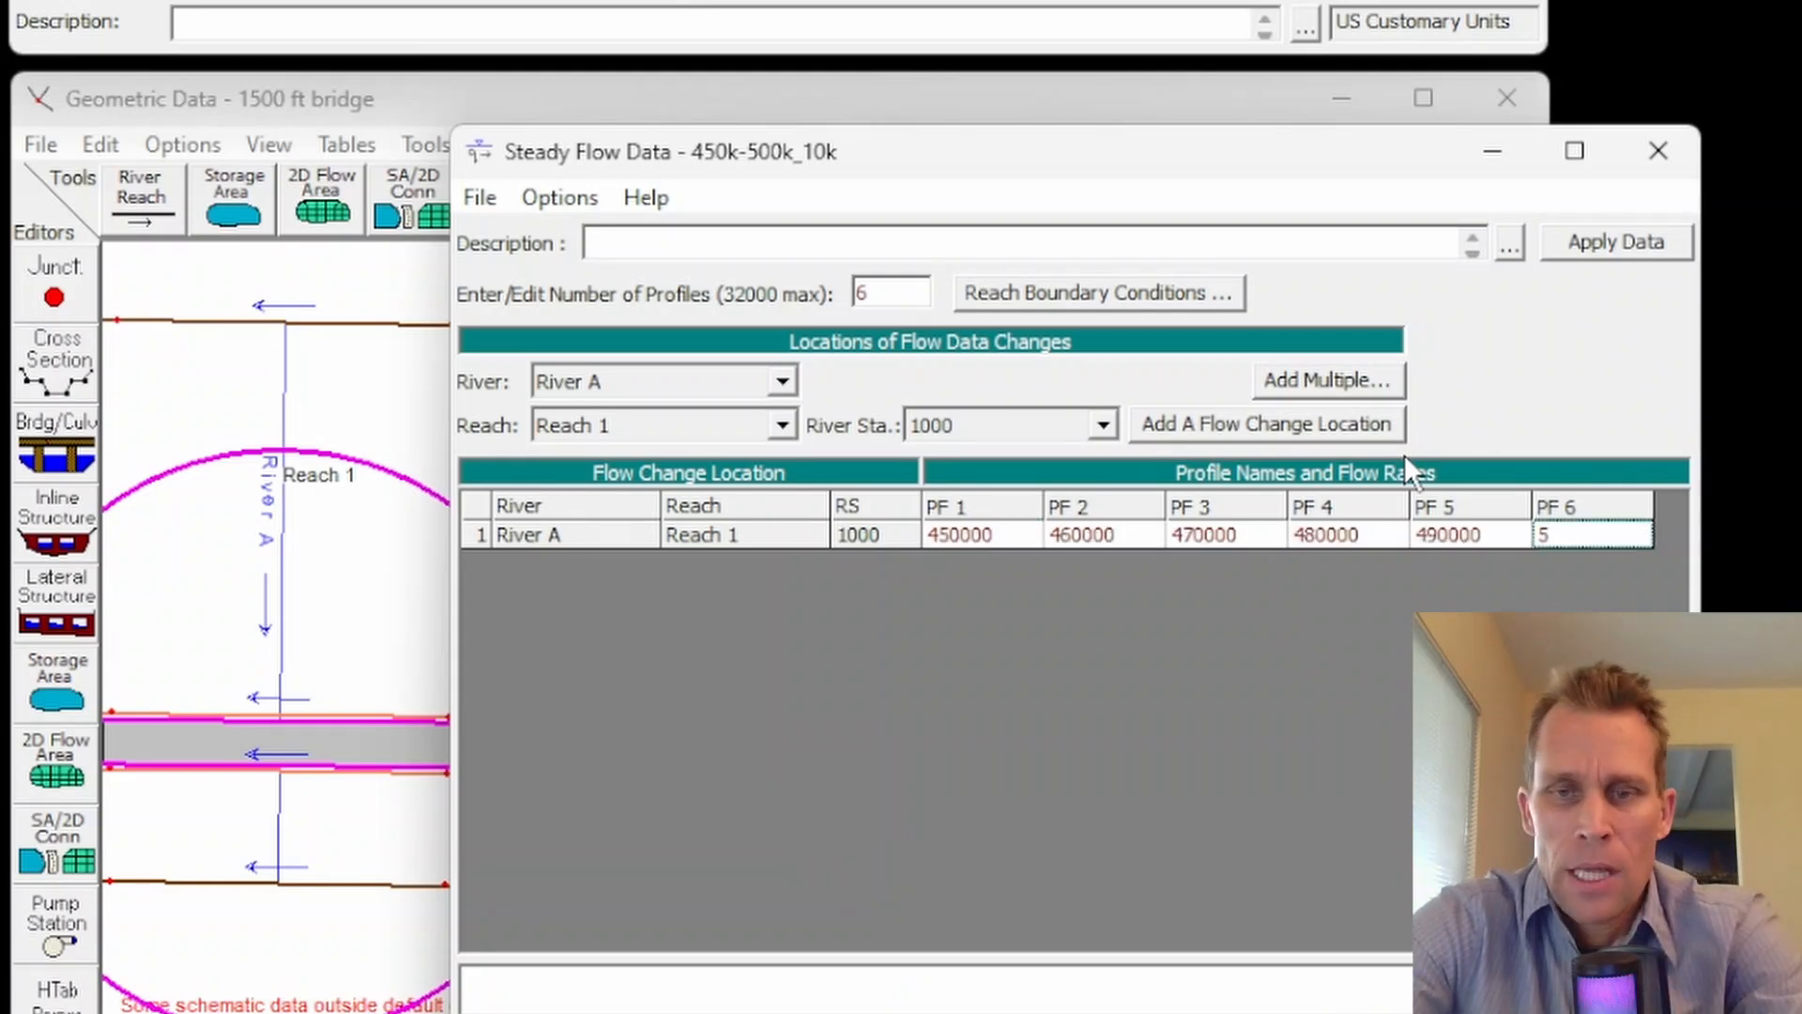
type("00000")
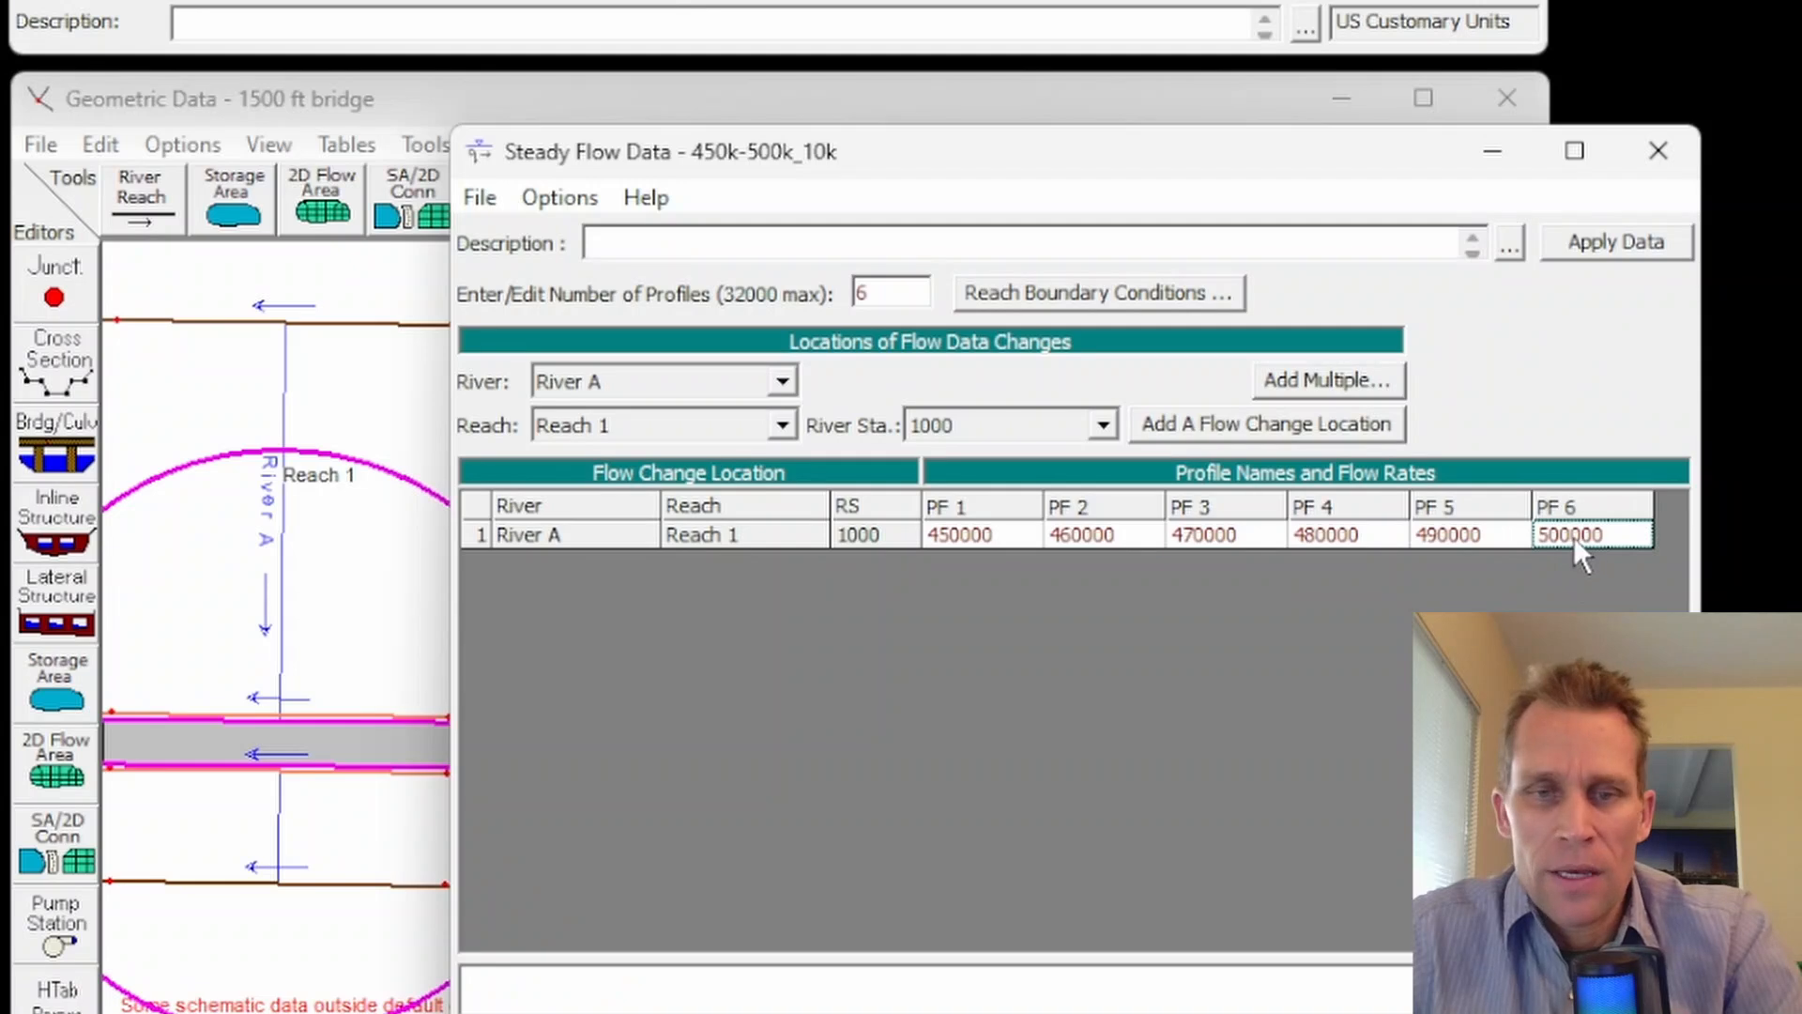
left_click_drag(943, 538, 1591, 539)
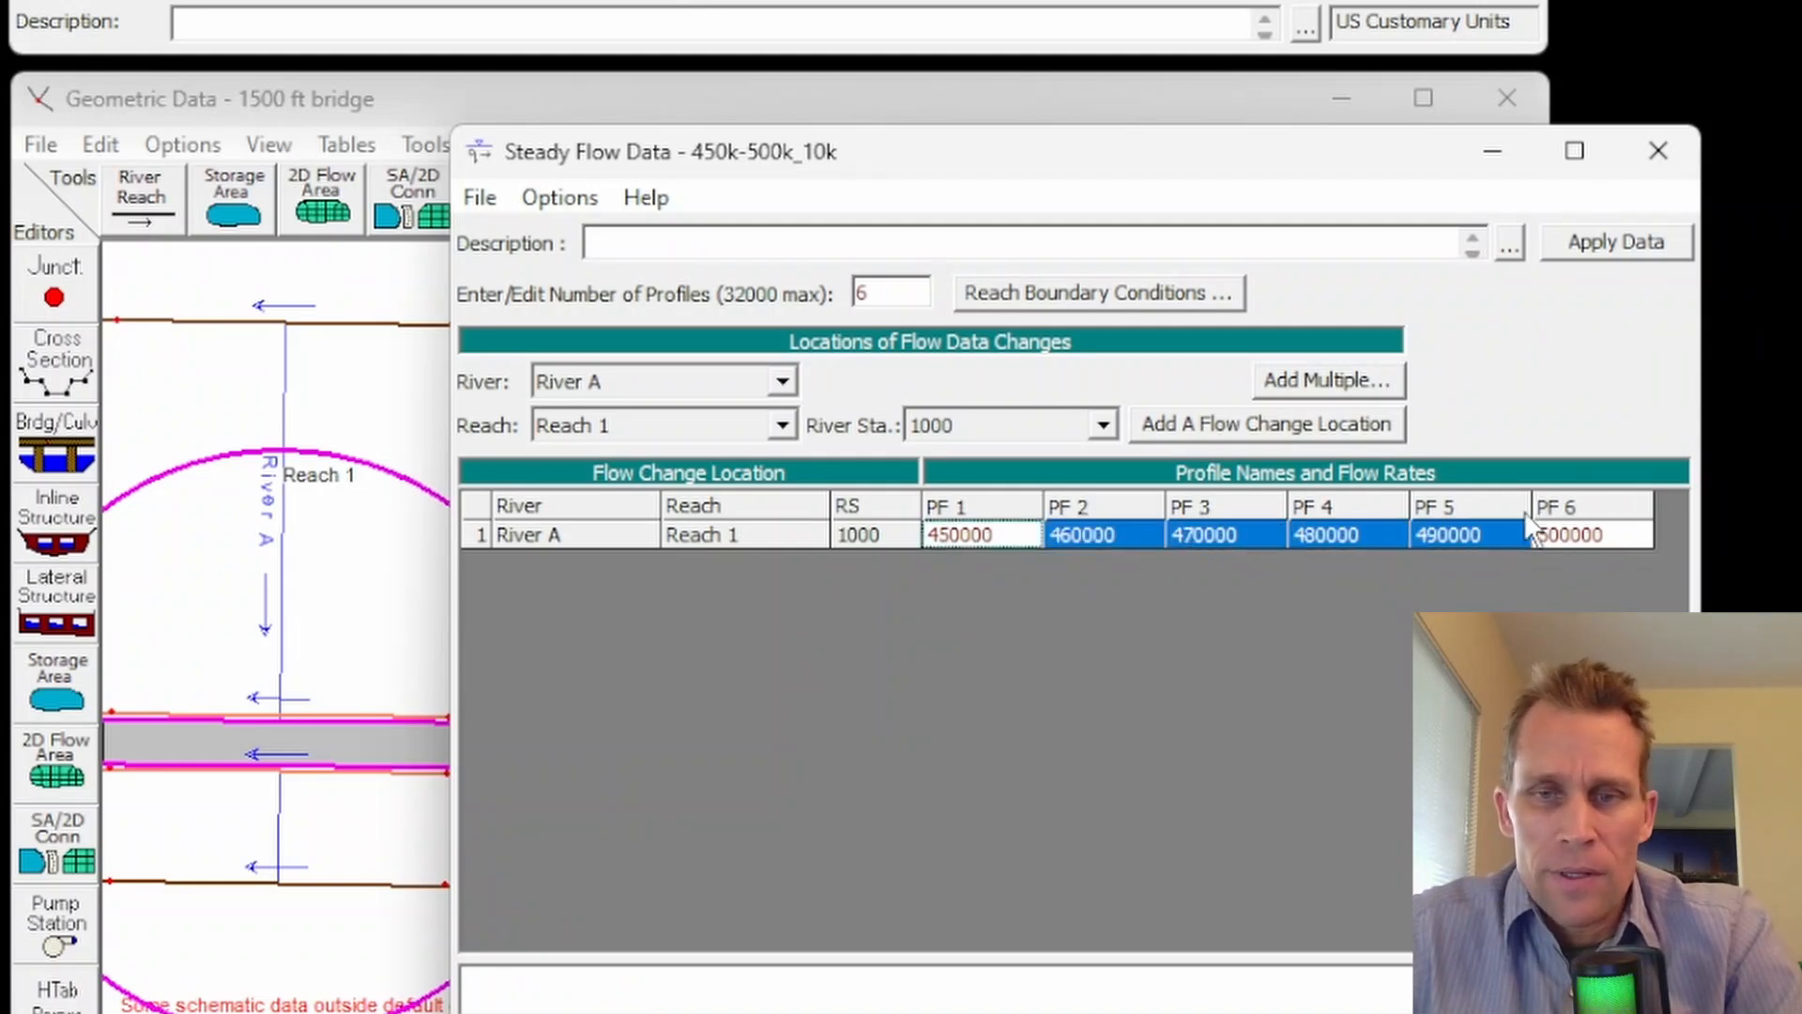
left_click(480, 197)
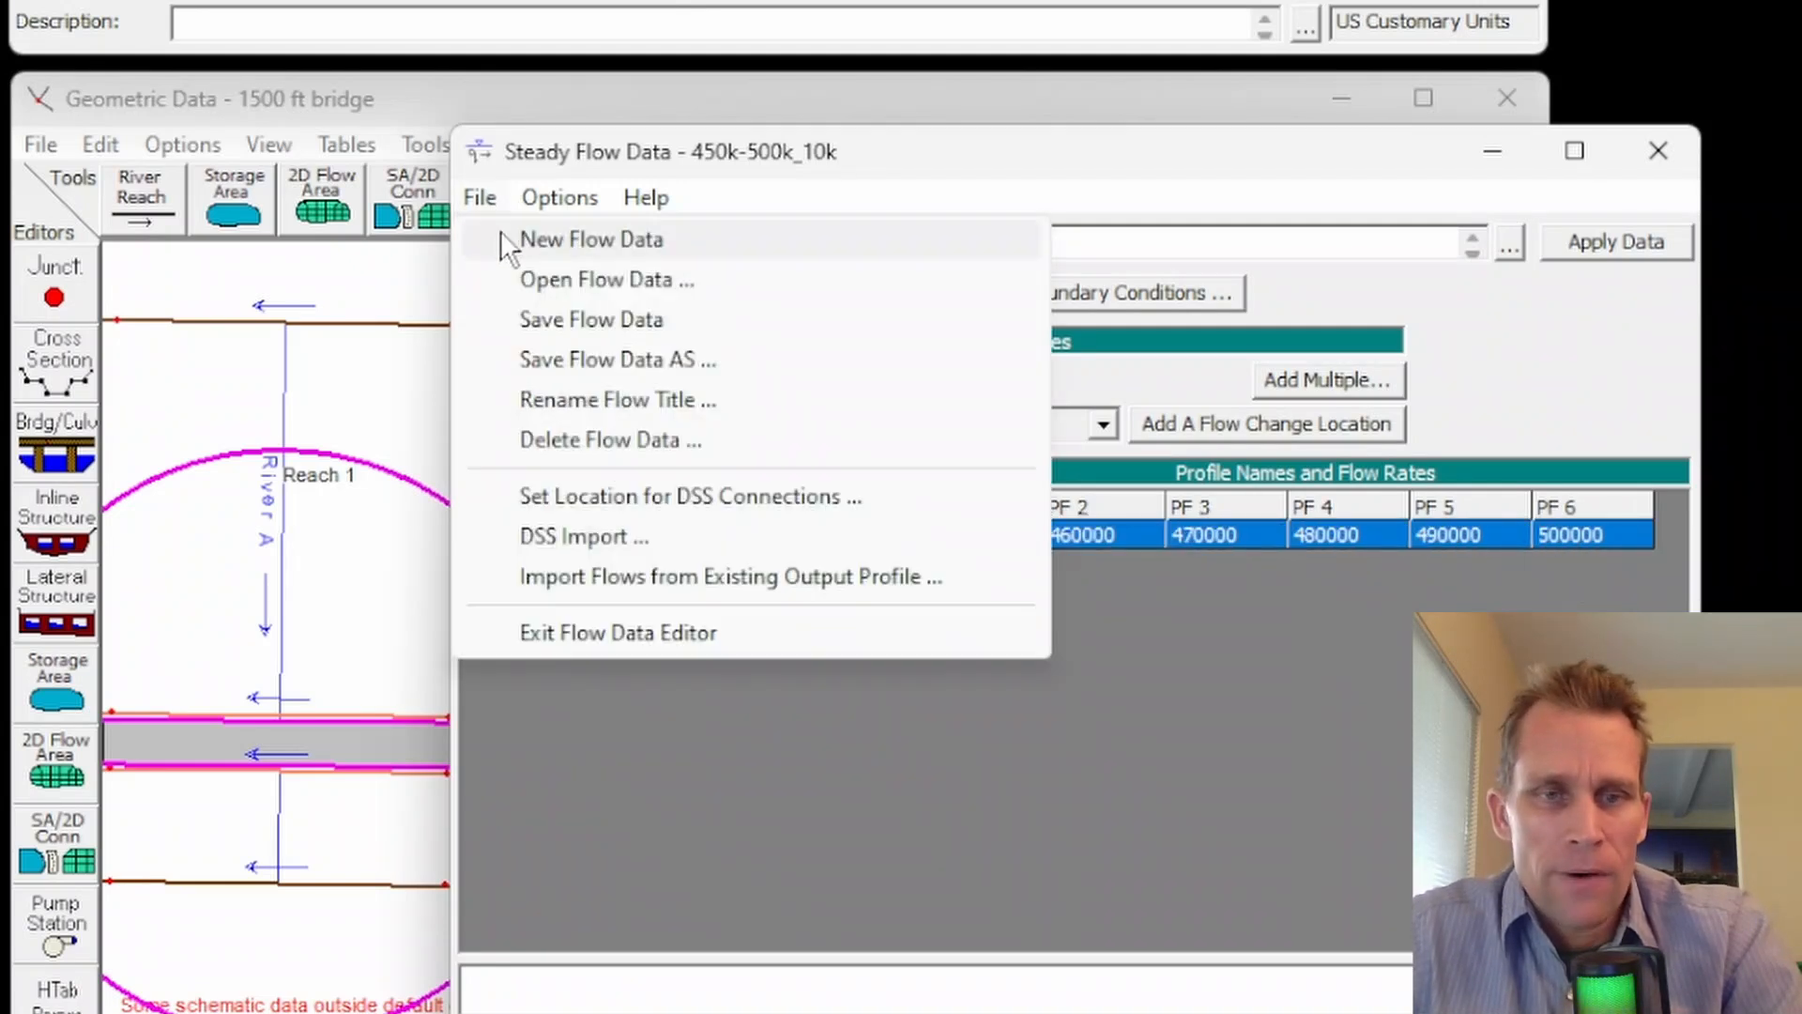
left_click(547, 321)
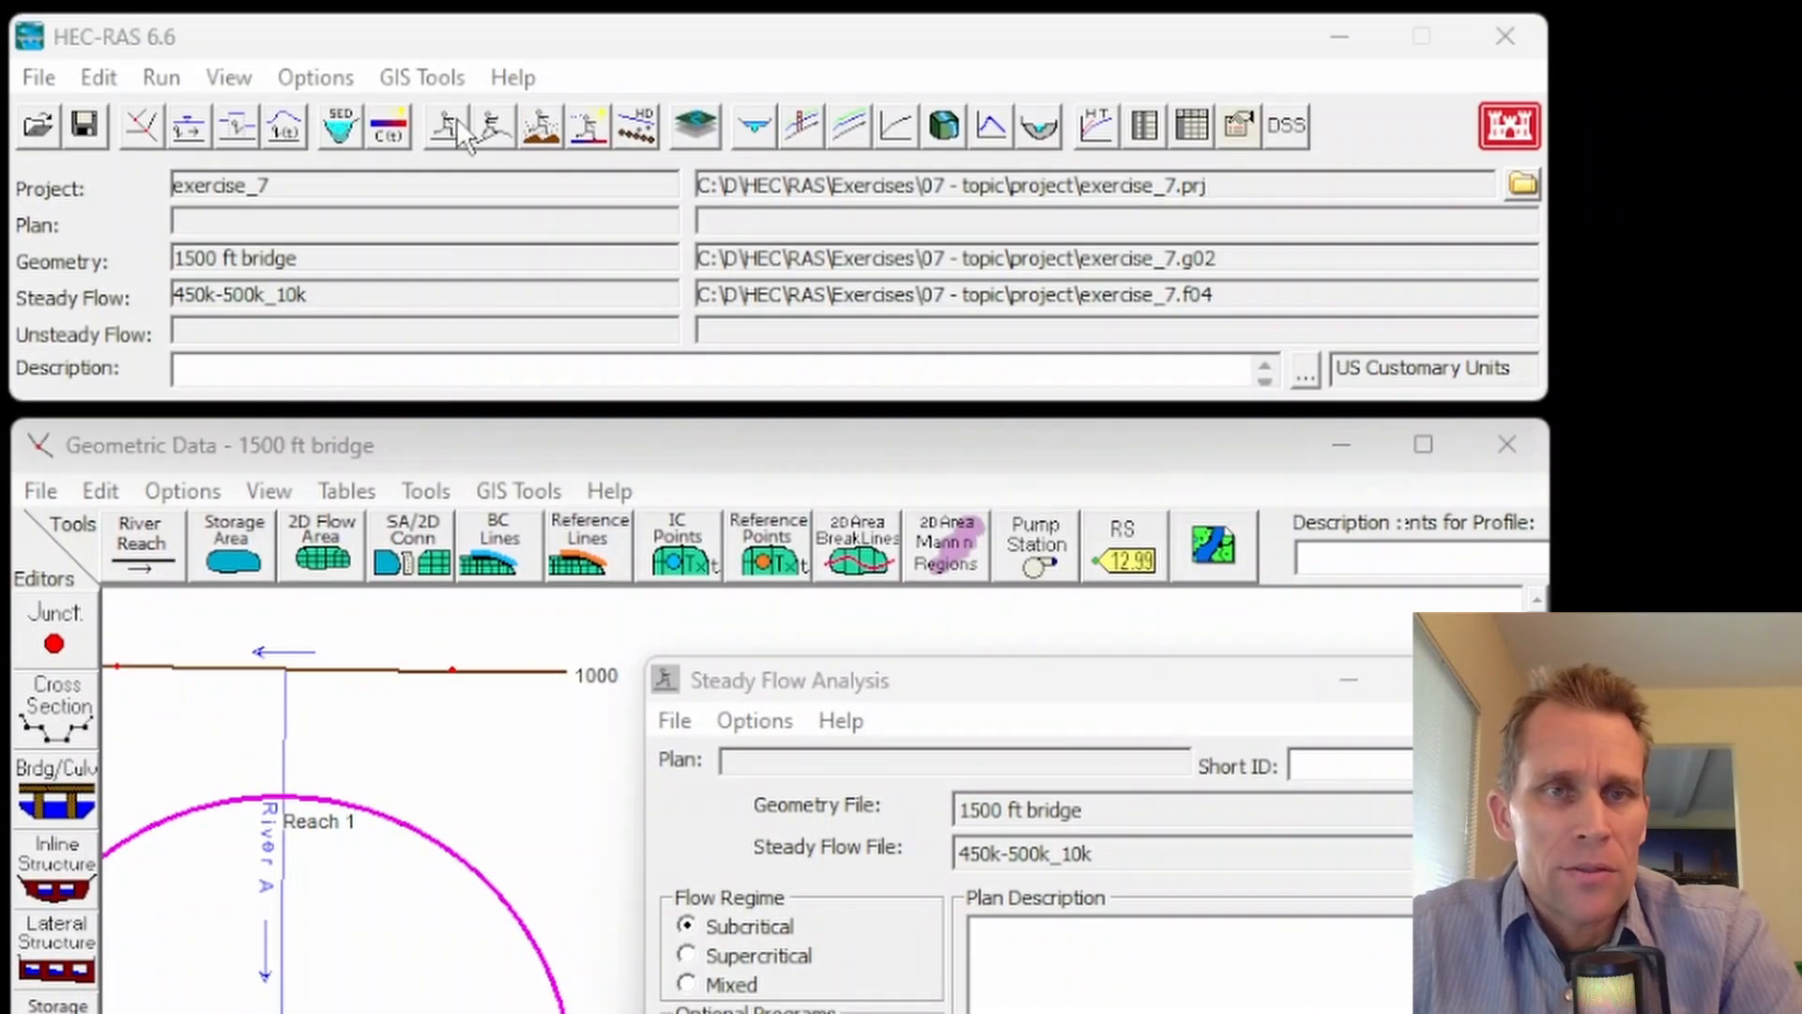
Step: In the steady flow analysis, save a plan titled 1500ft_460k-500k and use 1500ft_460k-500k as its short identifier
left_click(447, 128)
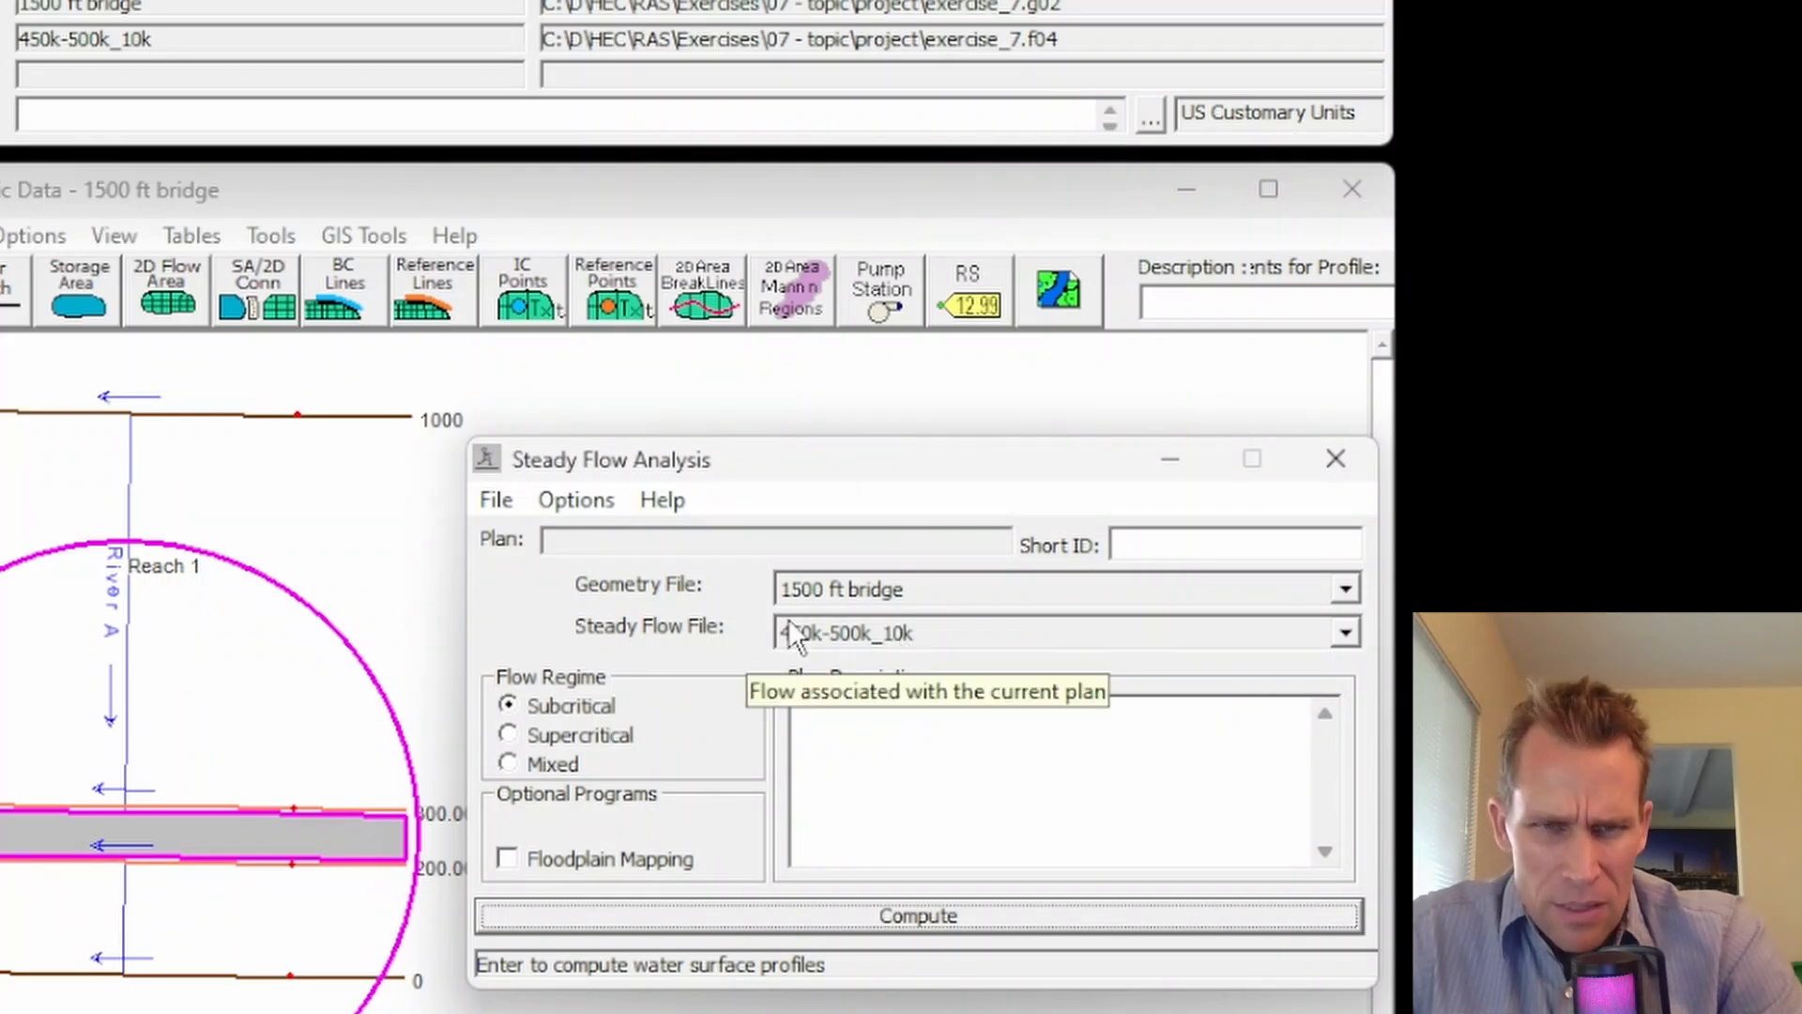
left_click(502, 500)
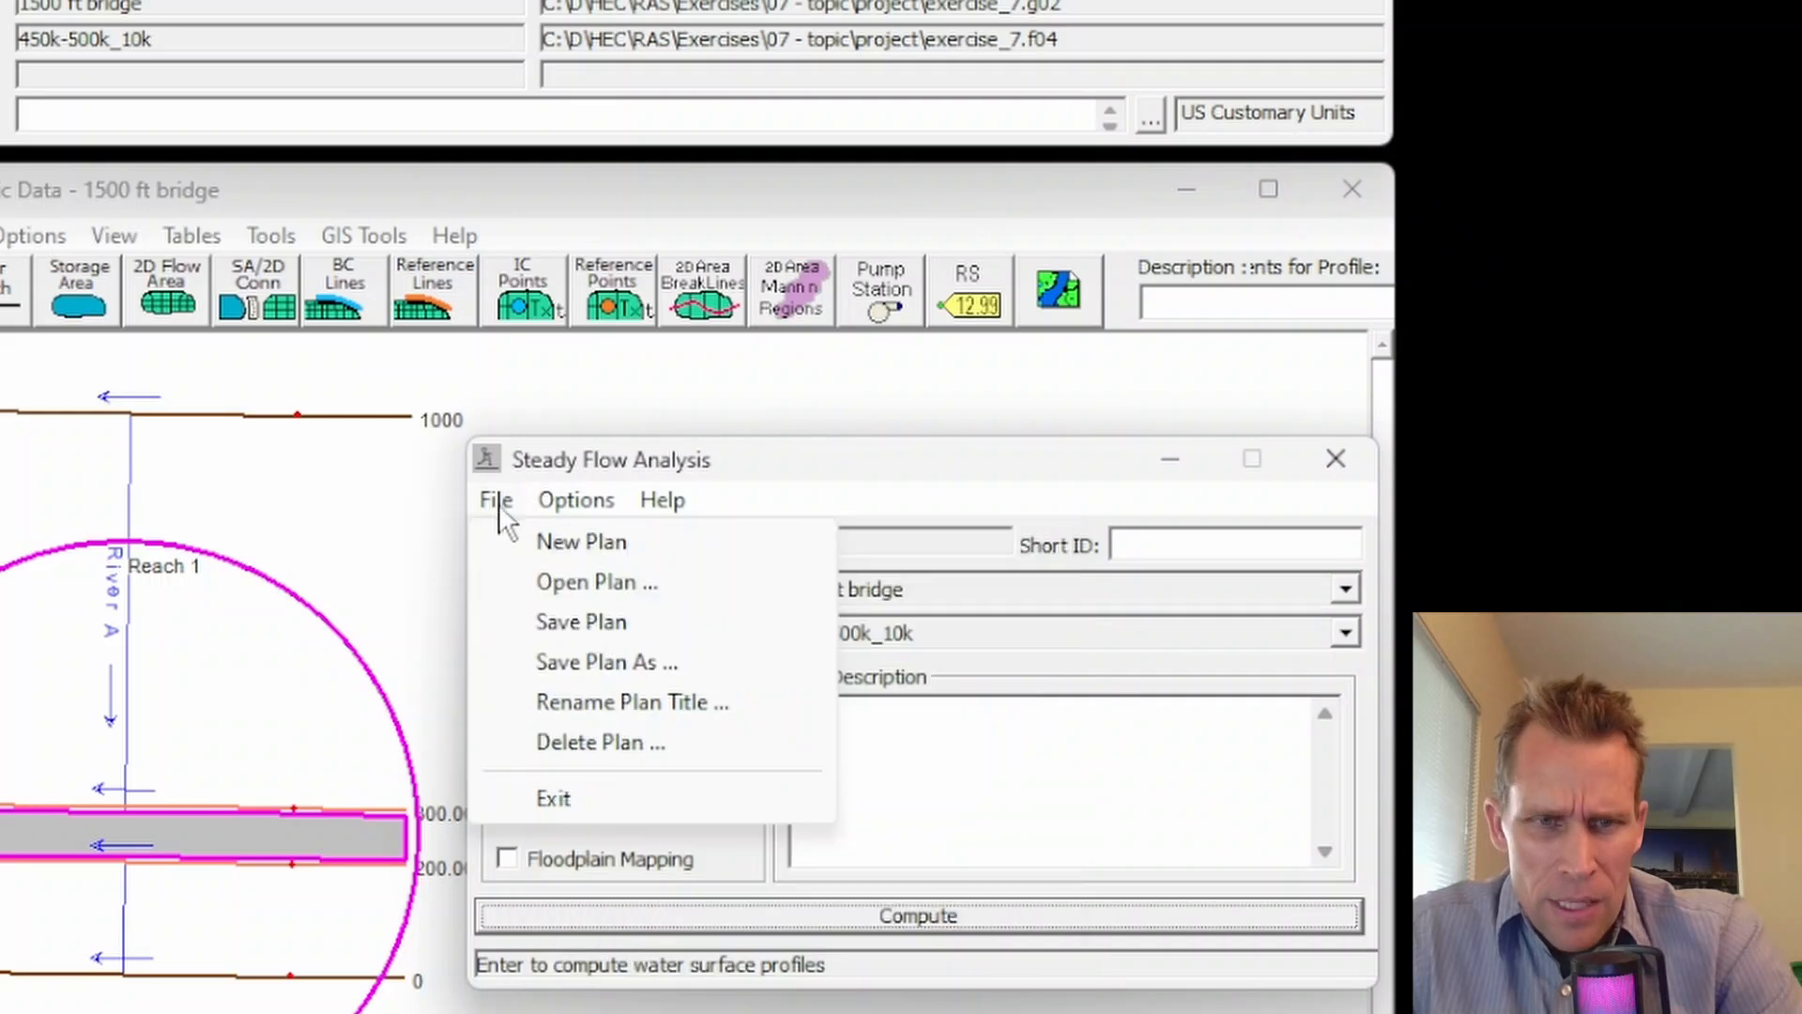
left_click(537, 627)
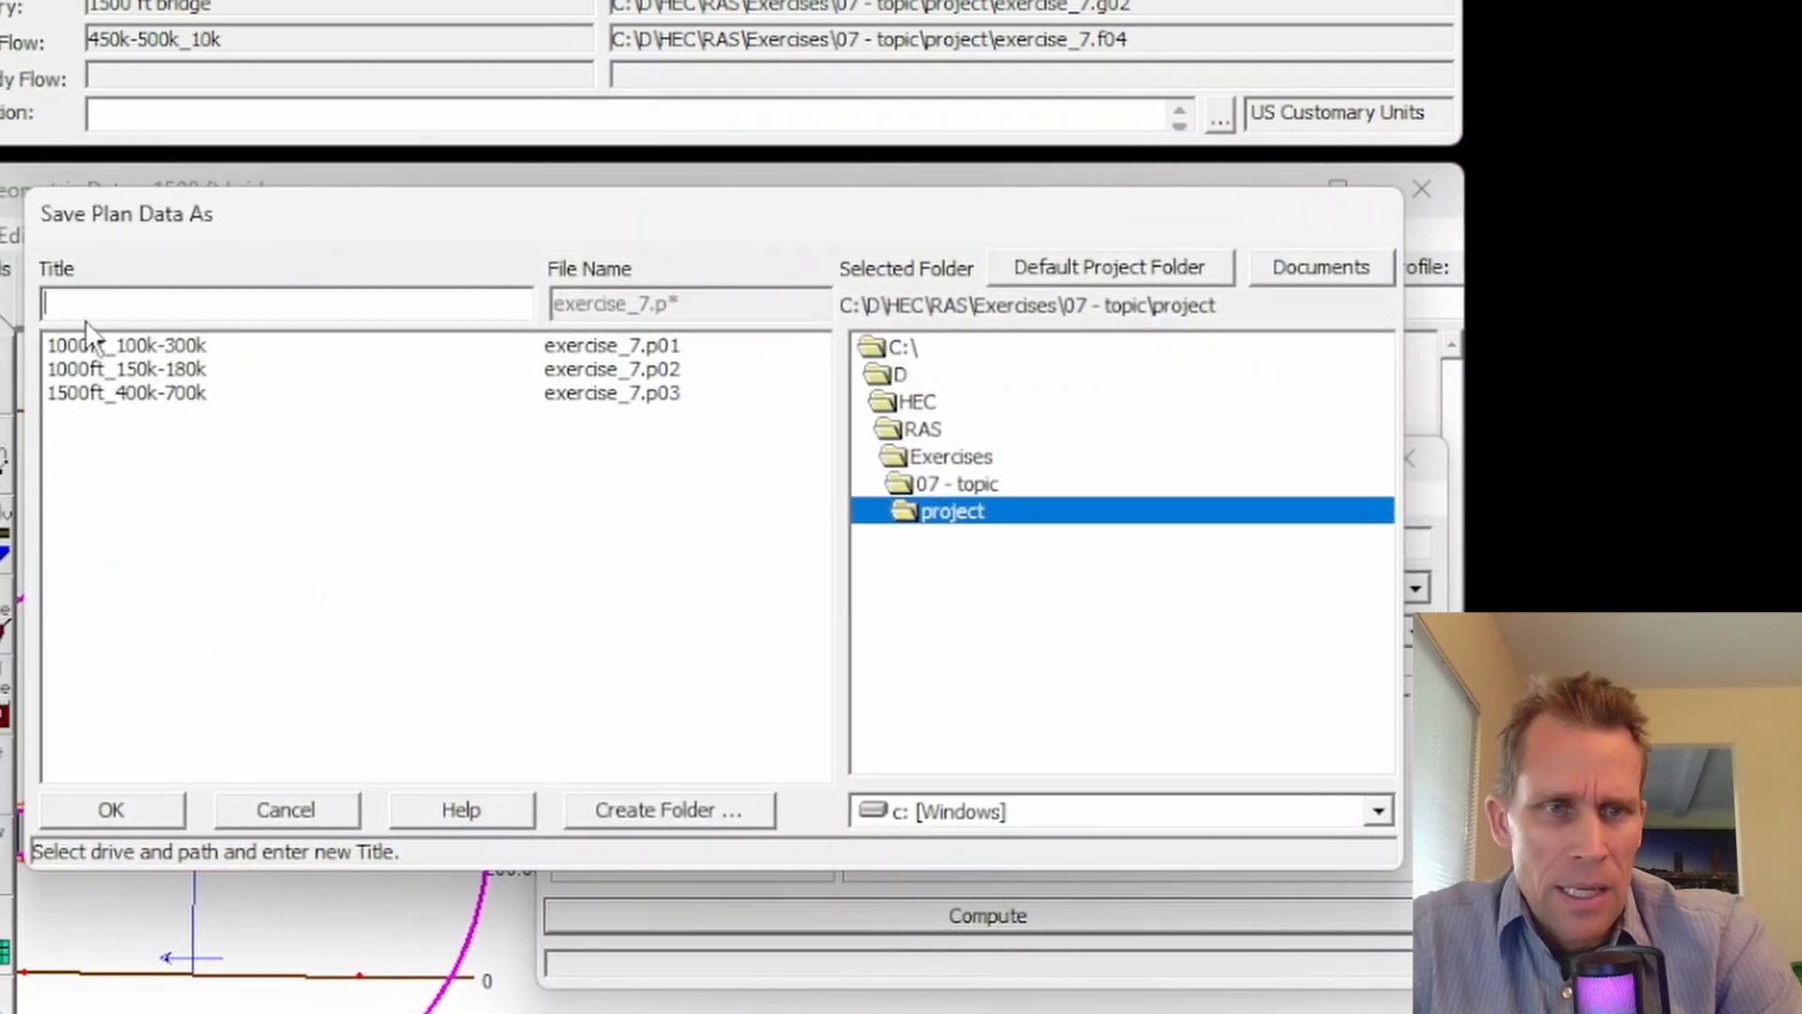
type("1500ft_460k-500k")
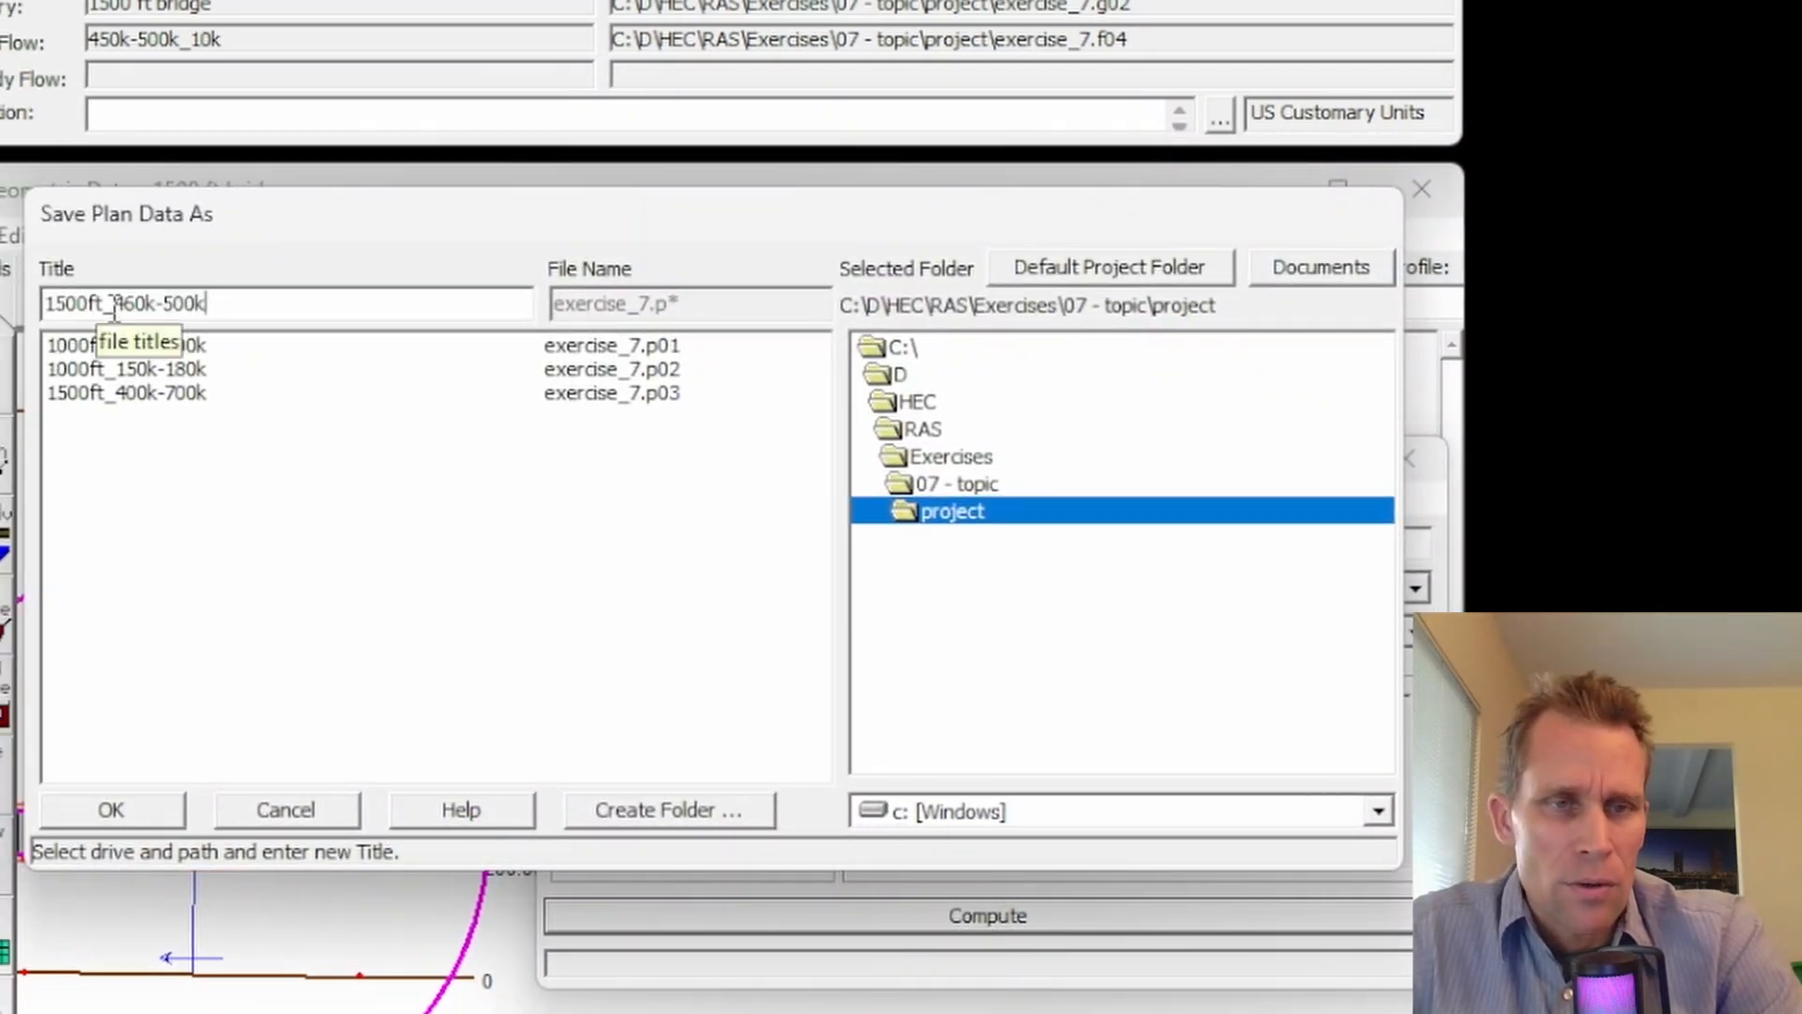
left_click_drag(114, 303, 225, 310)
left_click(110, 809)
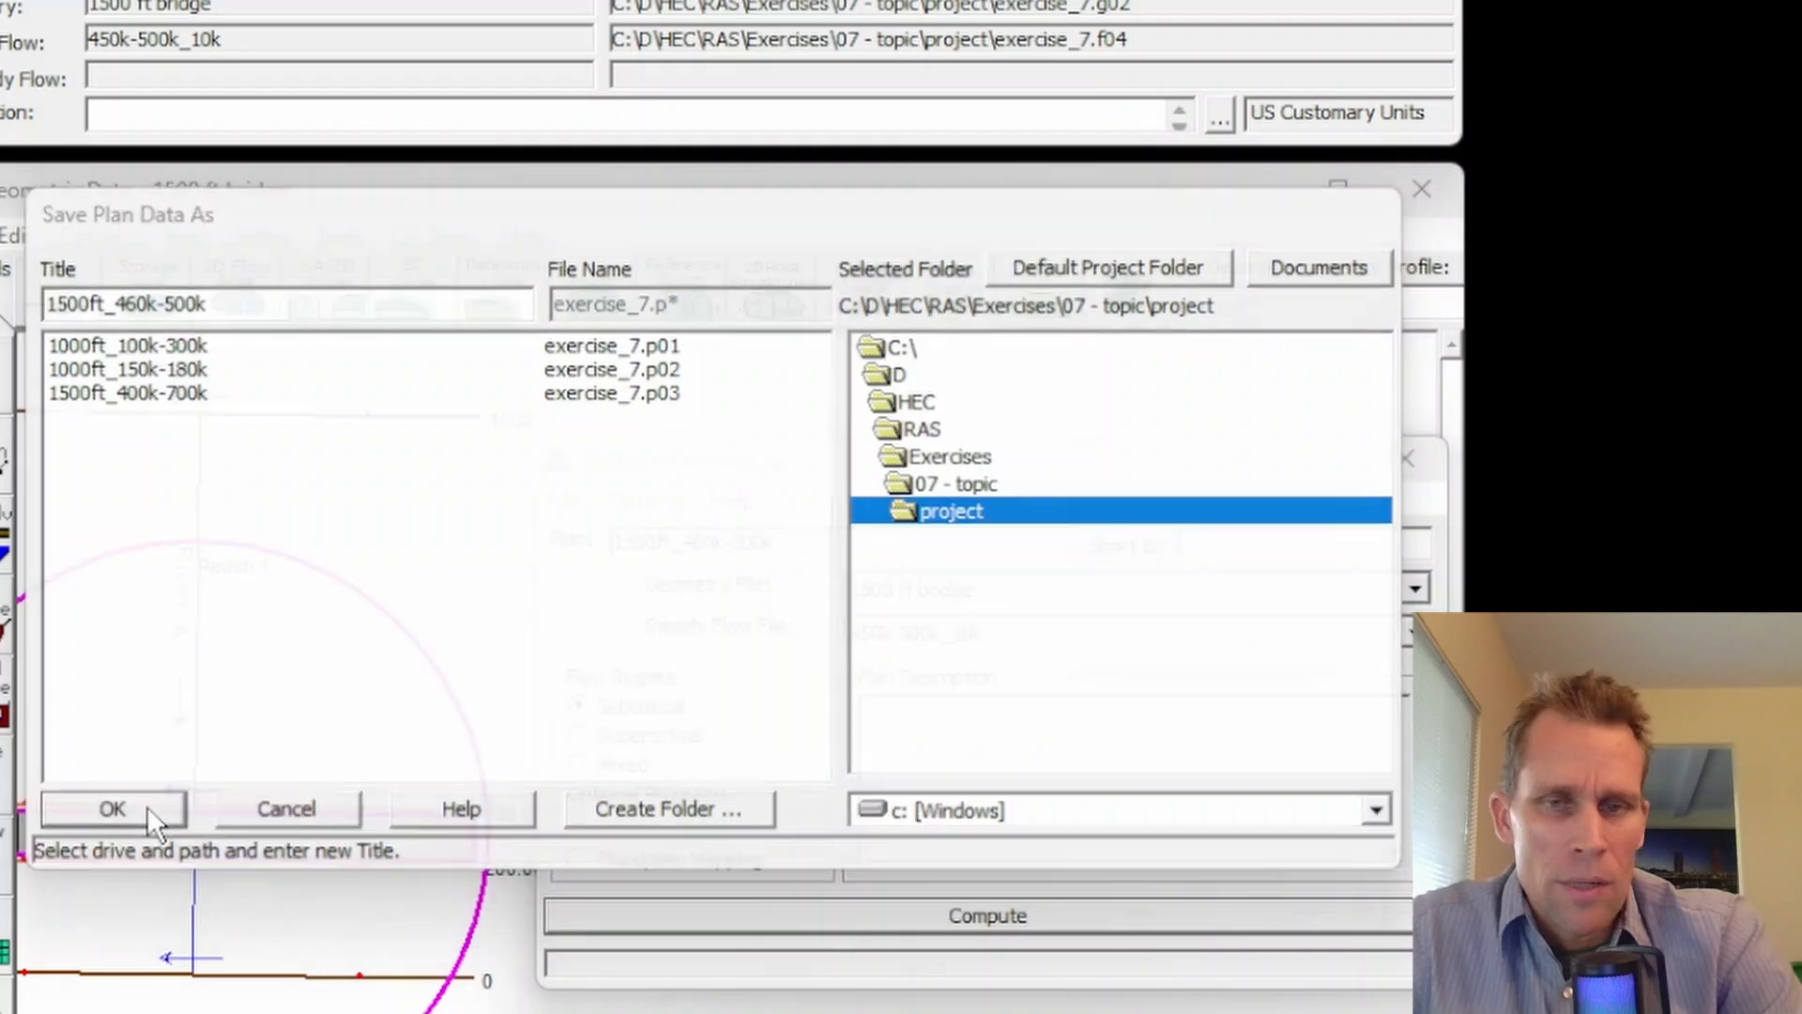
left_click(1155, 663)
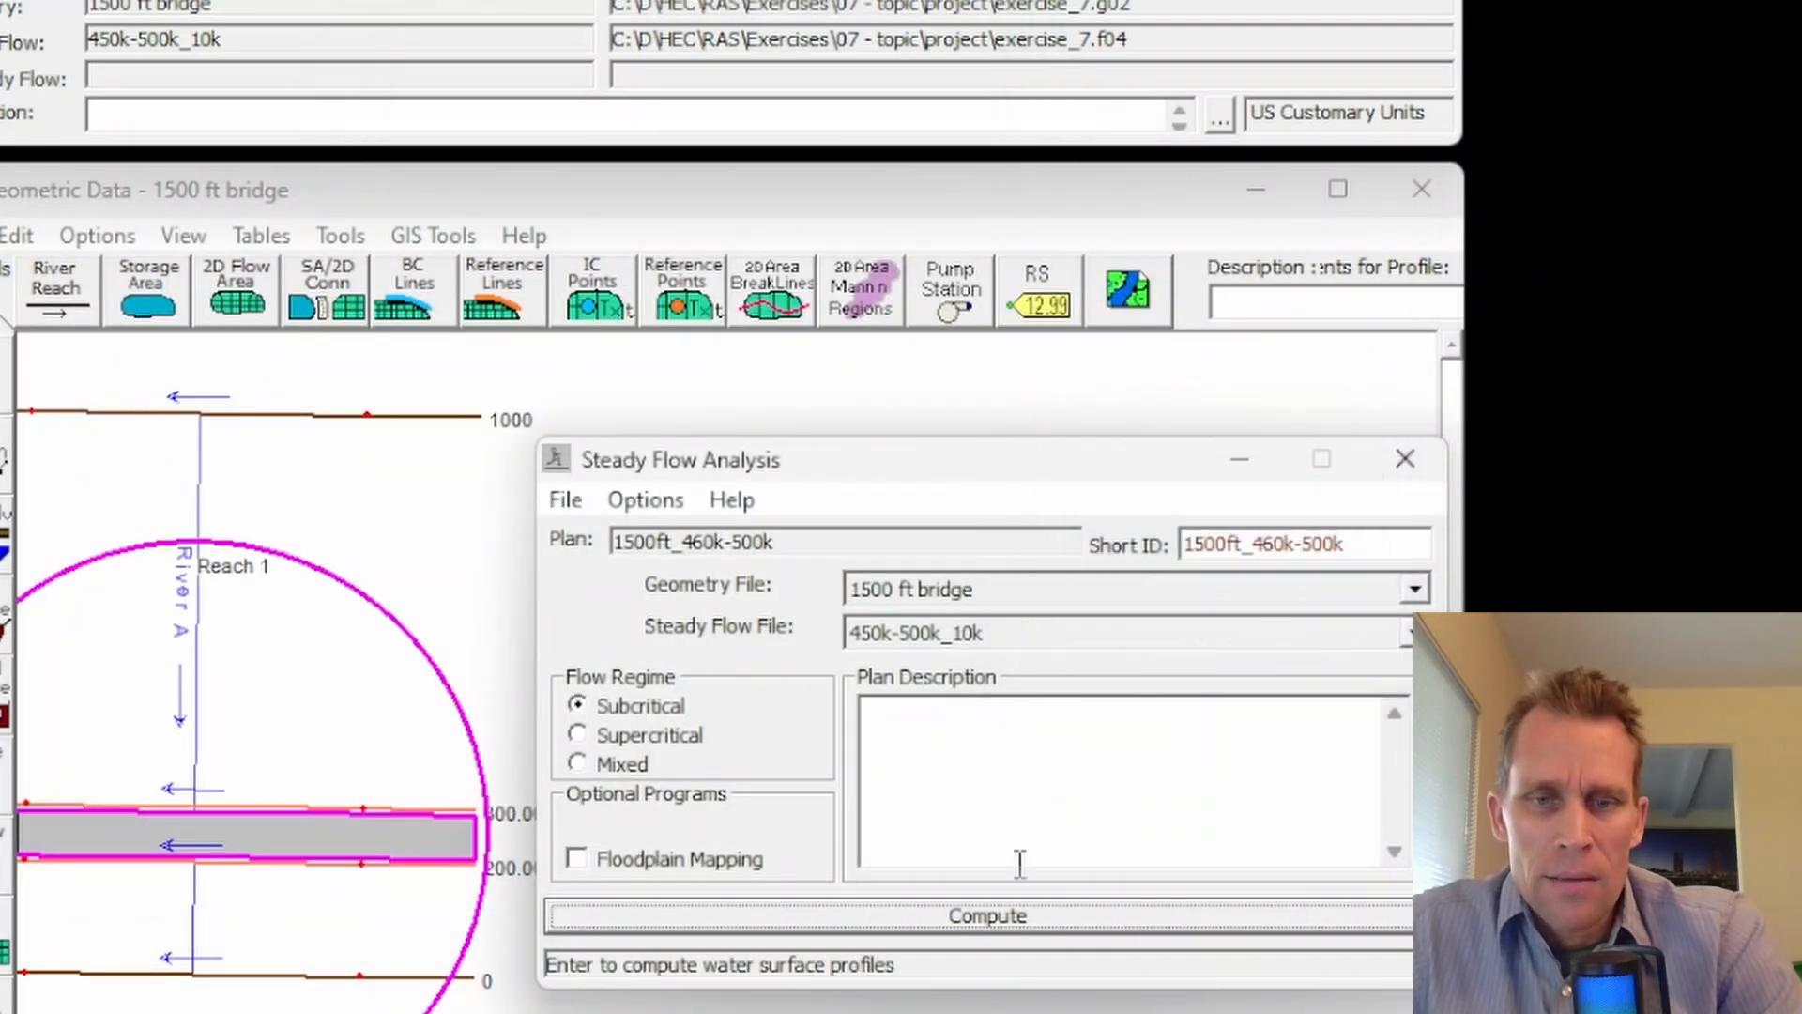
Step: Compute the 1500ft_460k-500k plan and open the cross-section plot for the bridge
left_click(1017, 915)
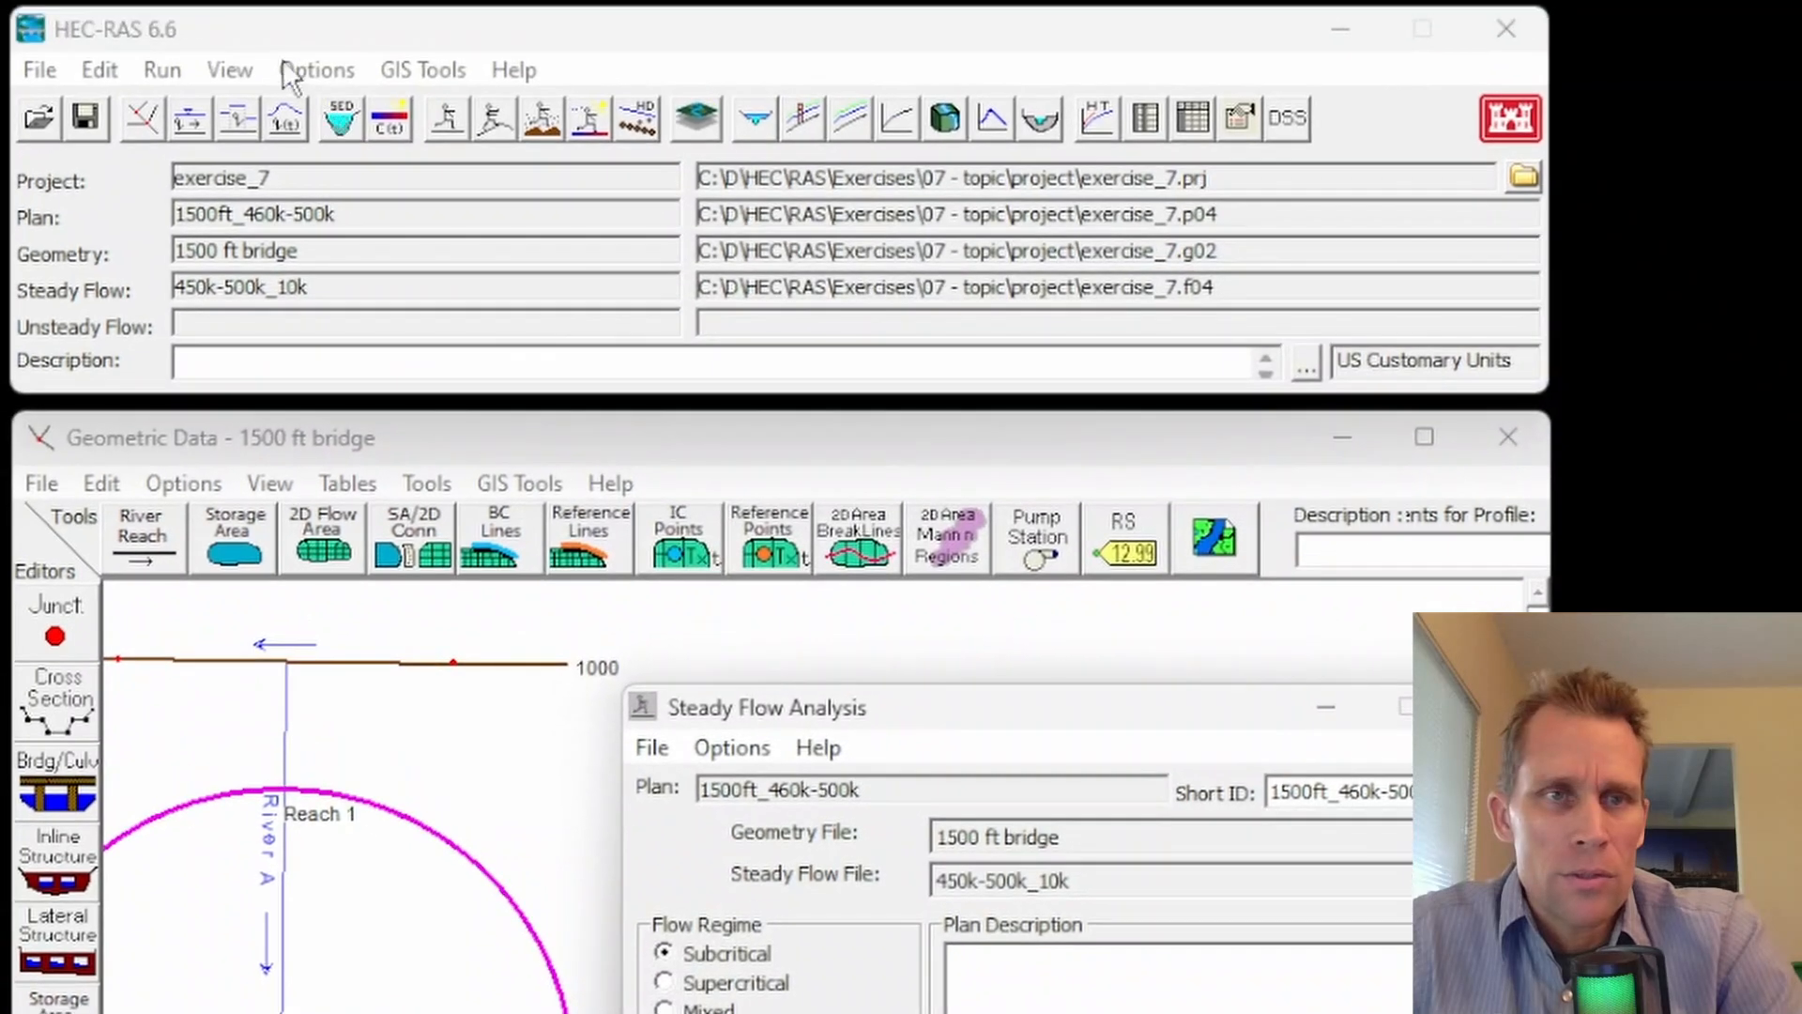
left_click(229, 62)
left_click(269, 109)
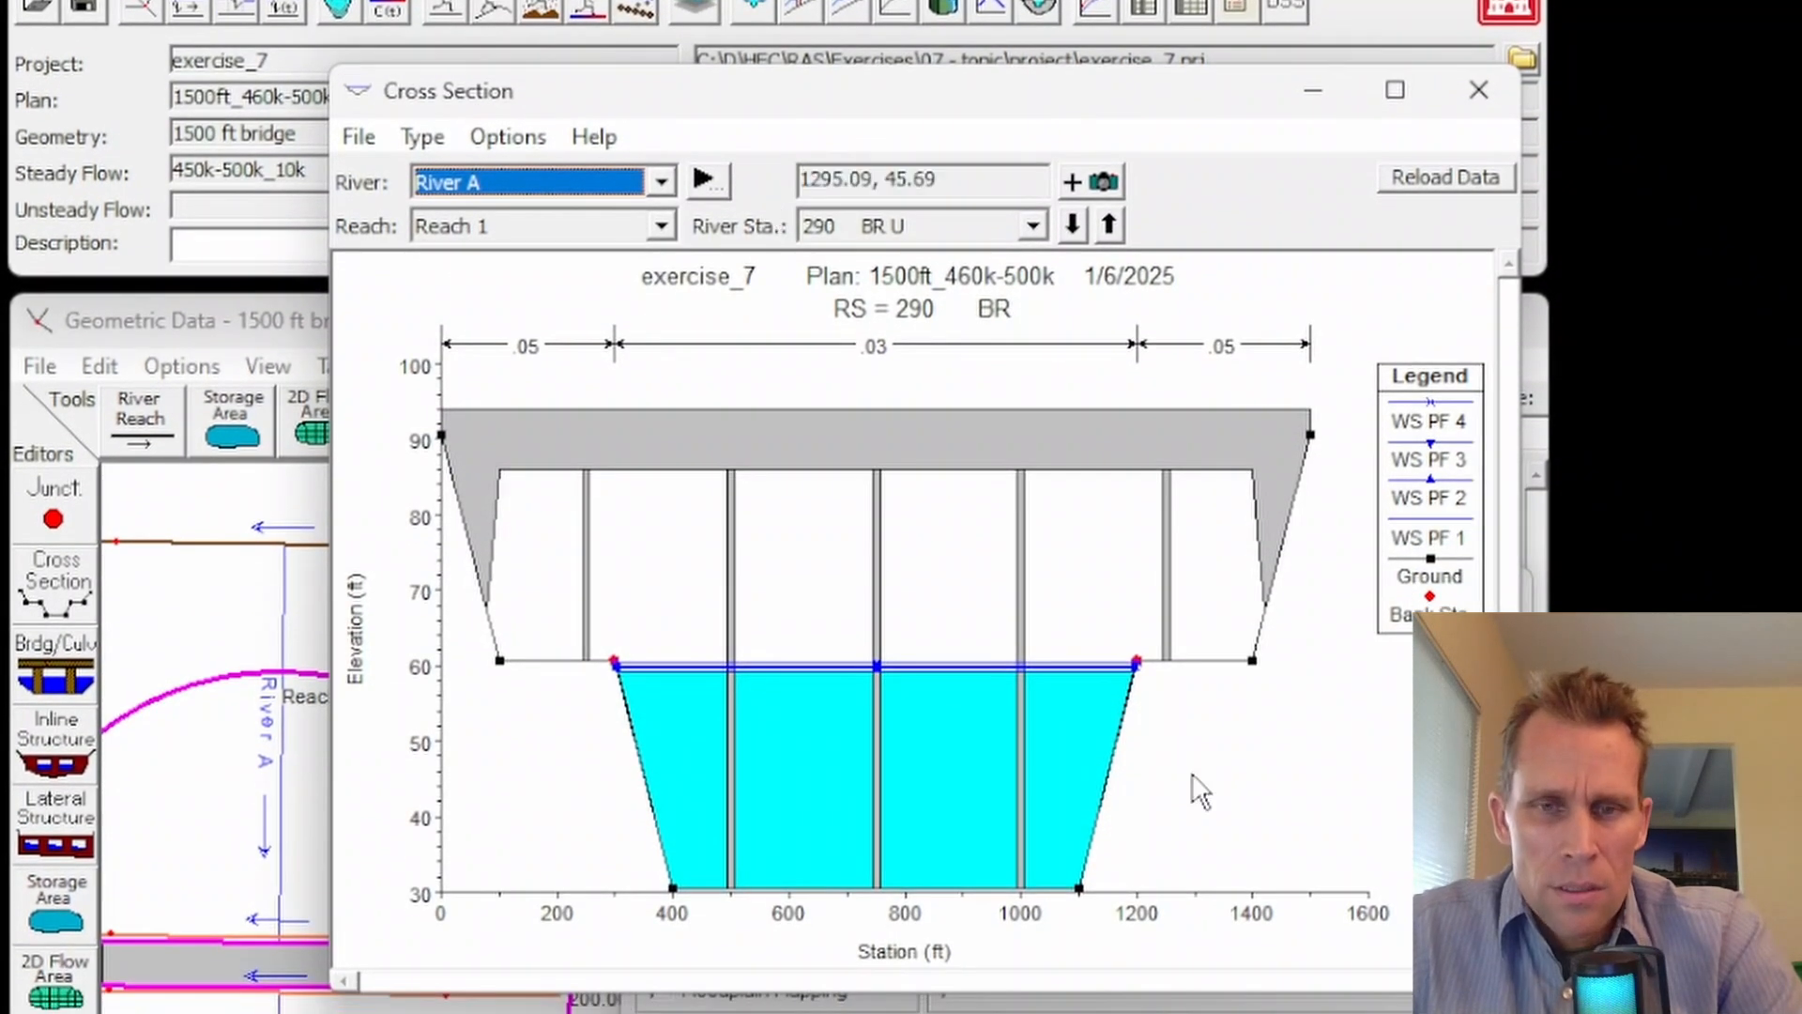
Step: Plot all six profiles, PF 1 to PF 6, in the bridge's cross-section plot
left_click(1188, 880)
scroll(1097, 671, "up", 3)
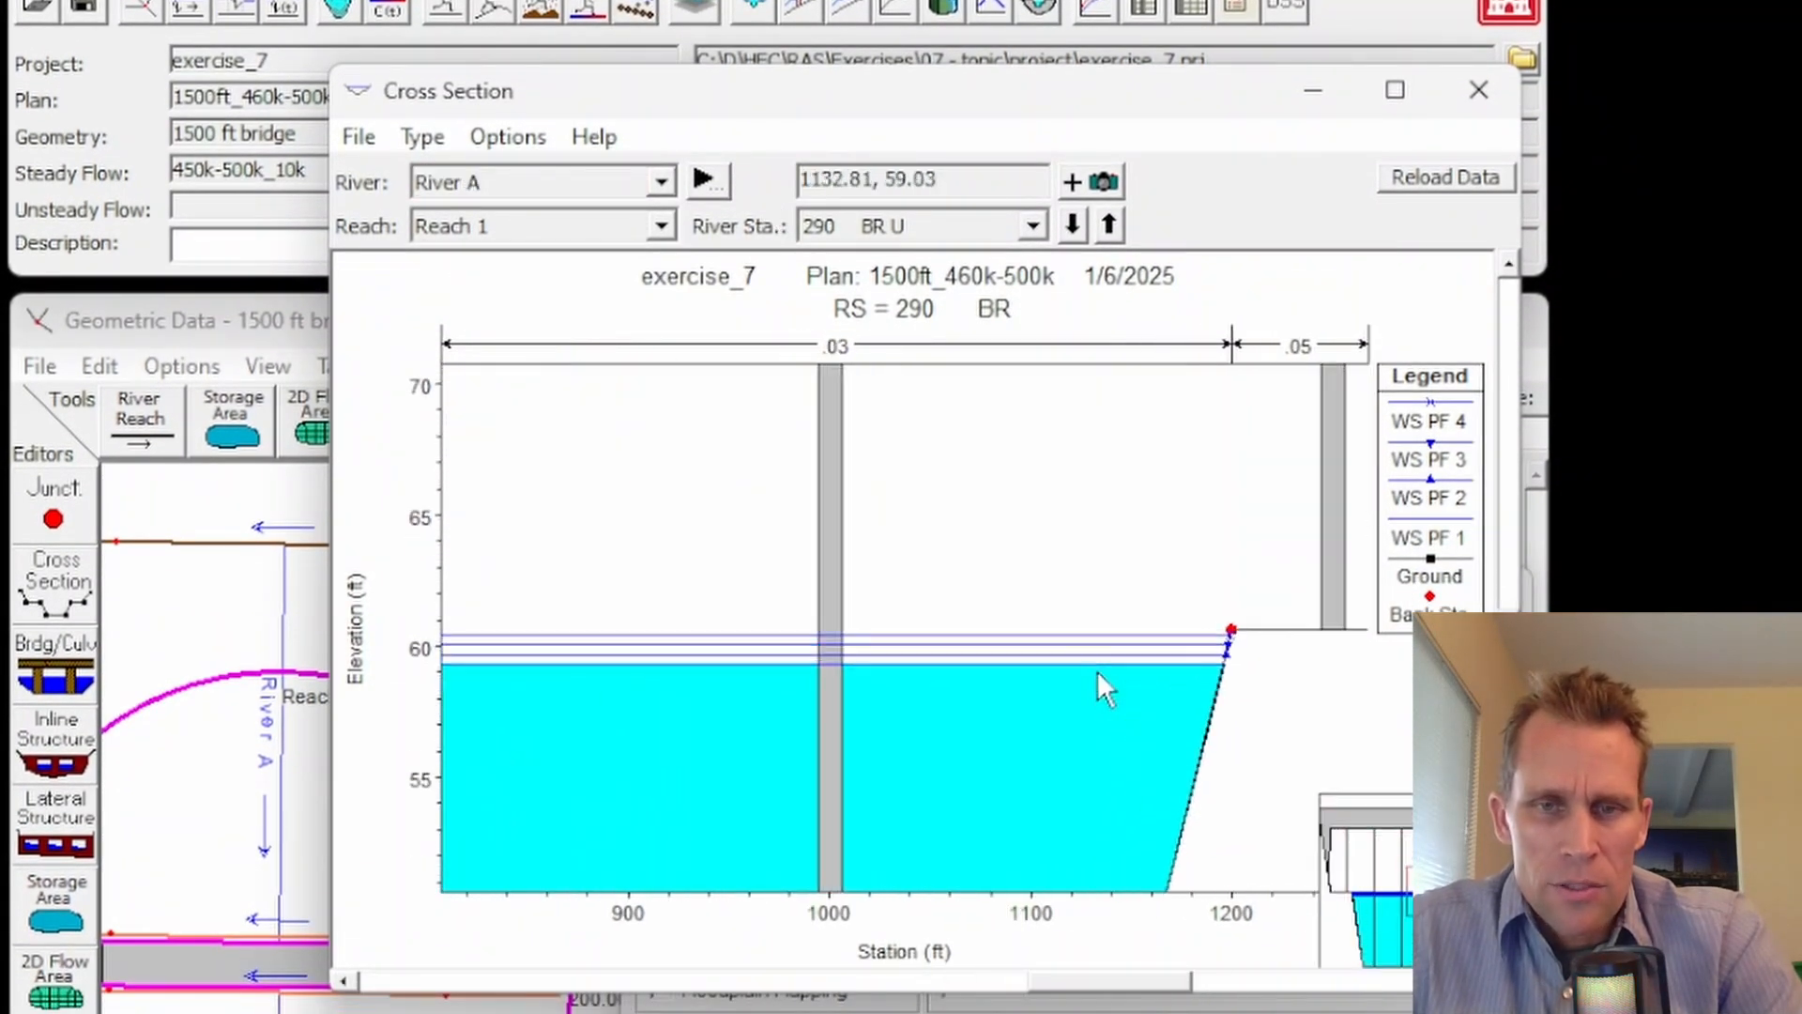
scroll(1338, 706, "up", 2)
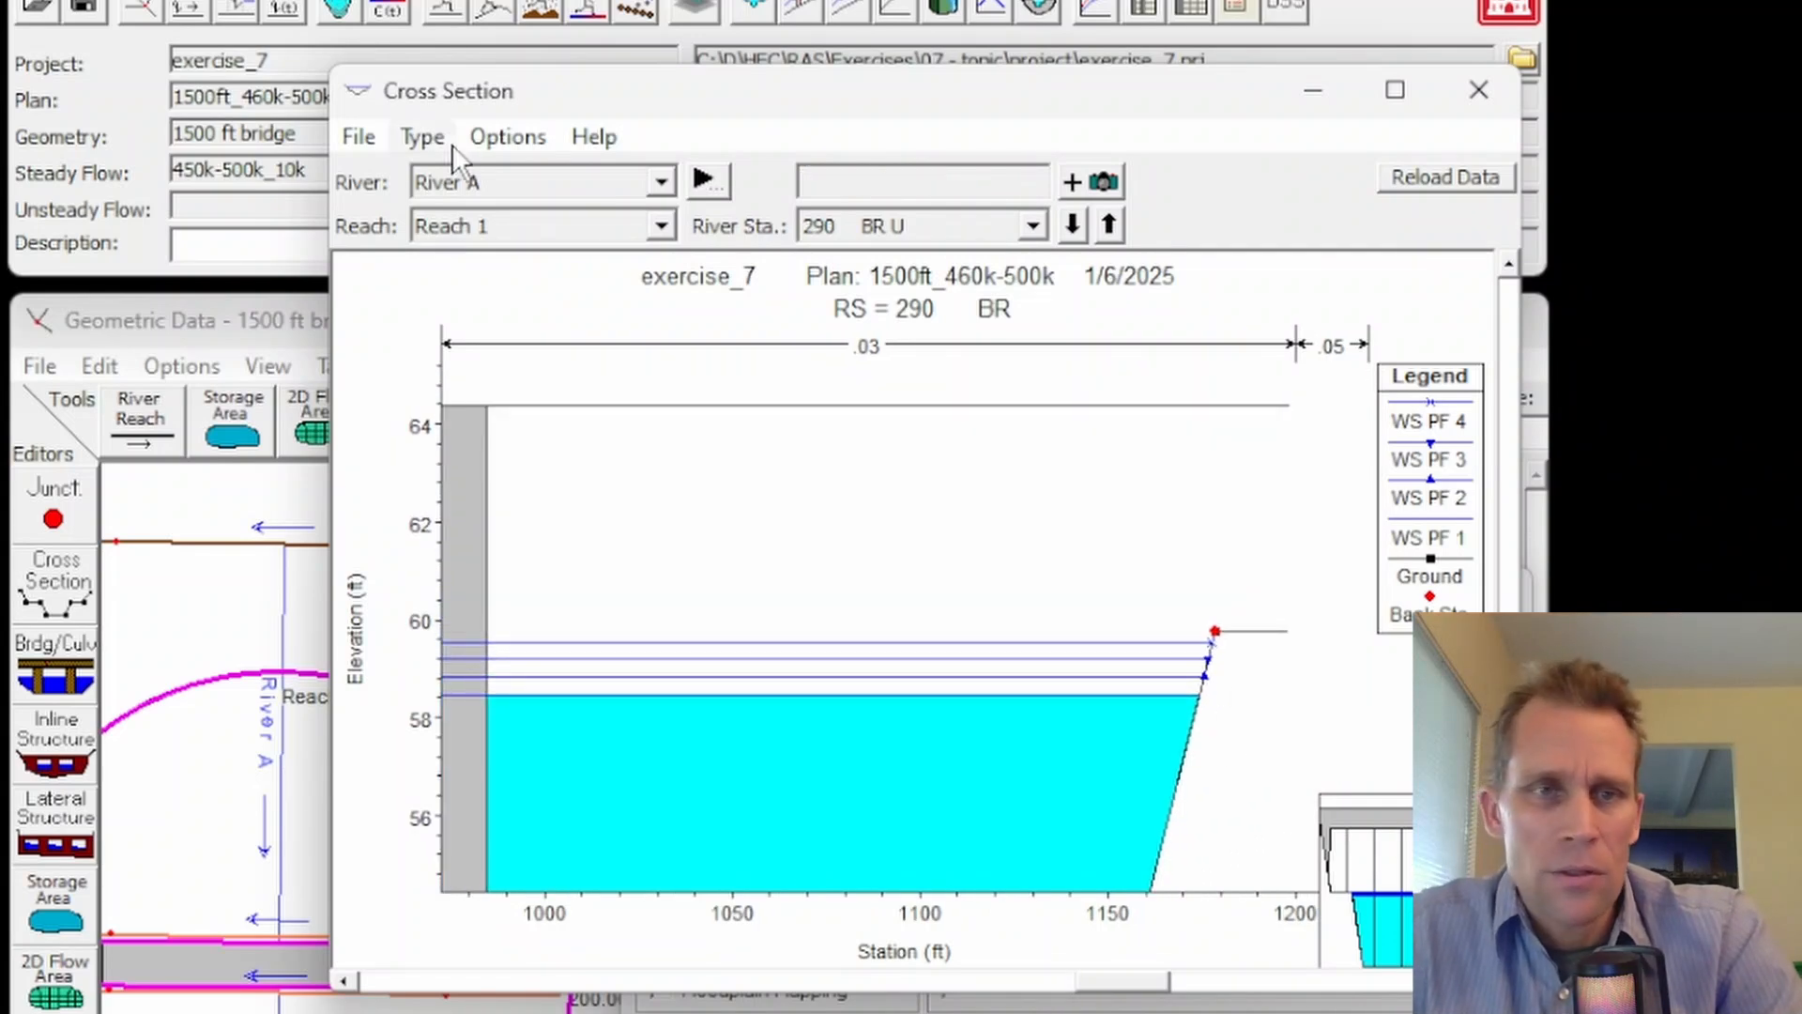
left_click(503, 139)
left_click(584, 484)
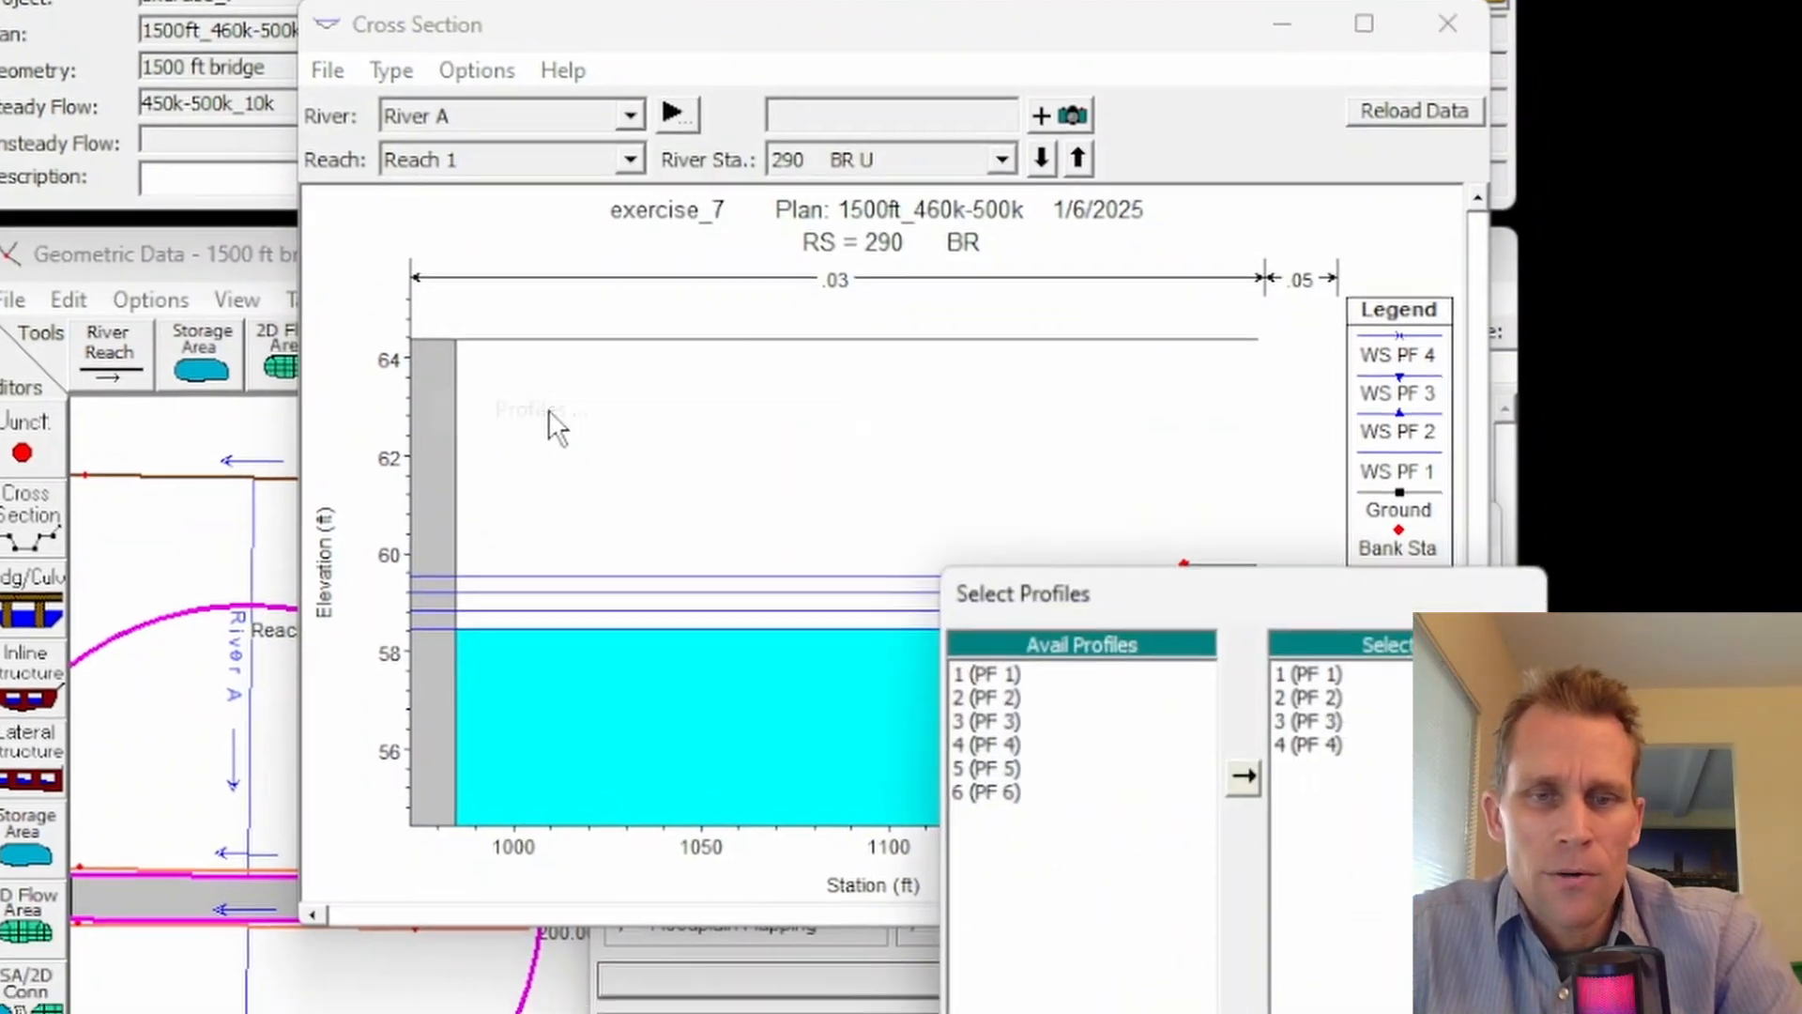
left_click(1078, 943)
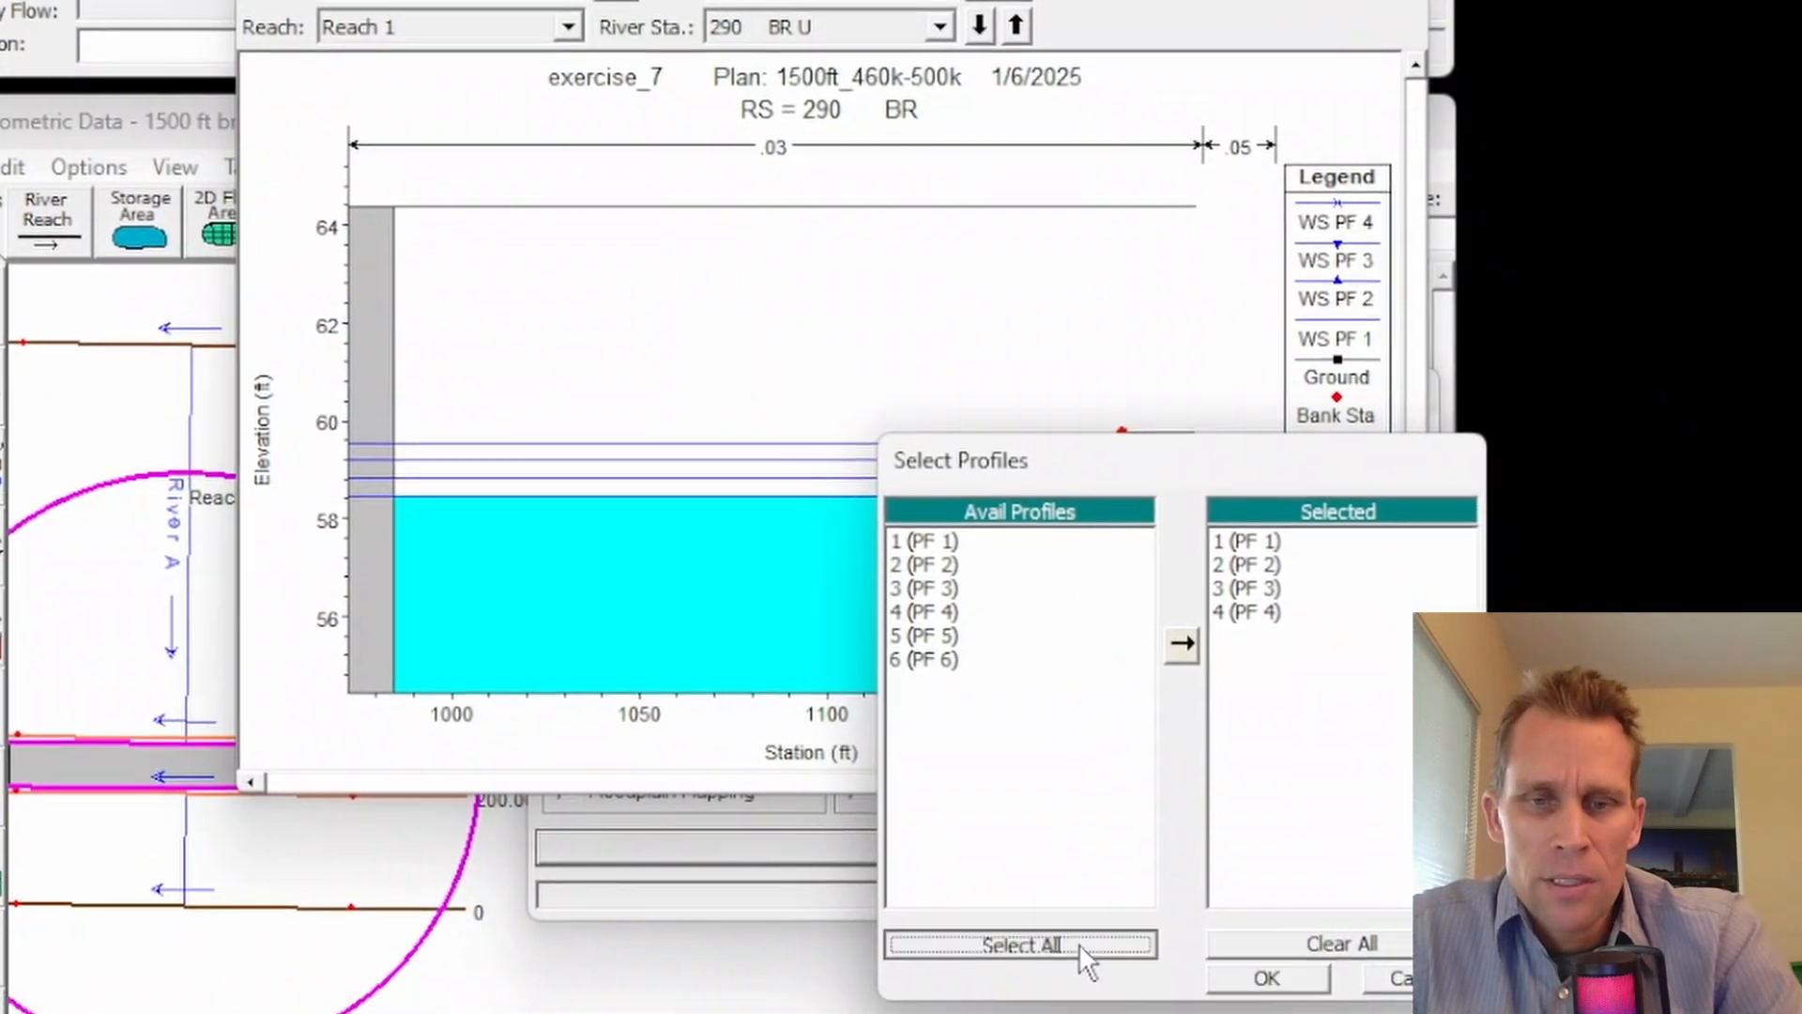
left_click(906, 629)
left_click(929, 658)
left_click(1305, 979)
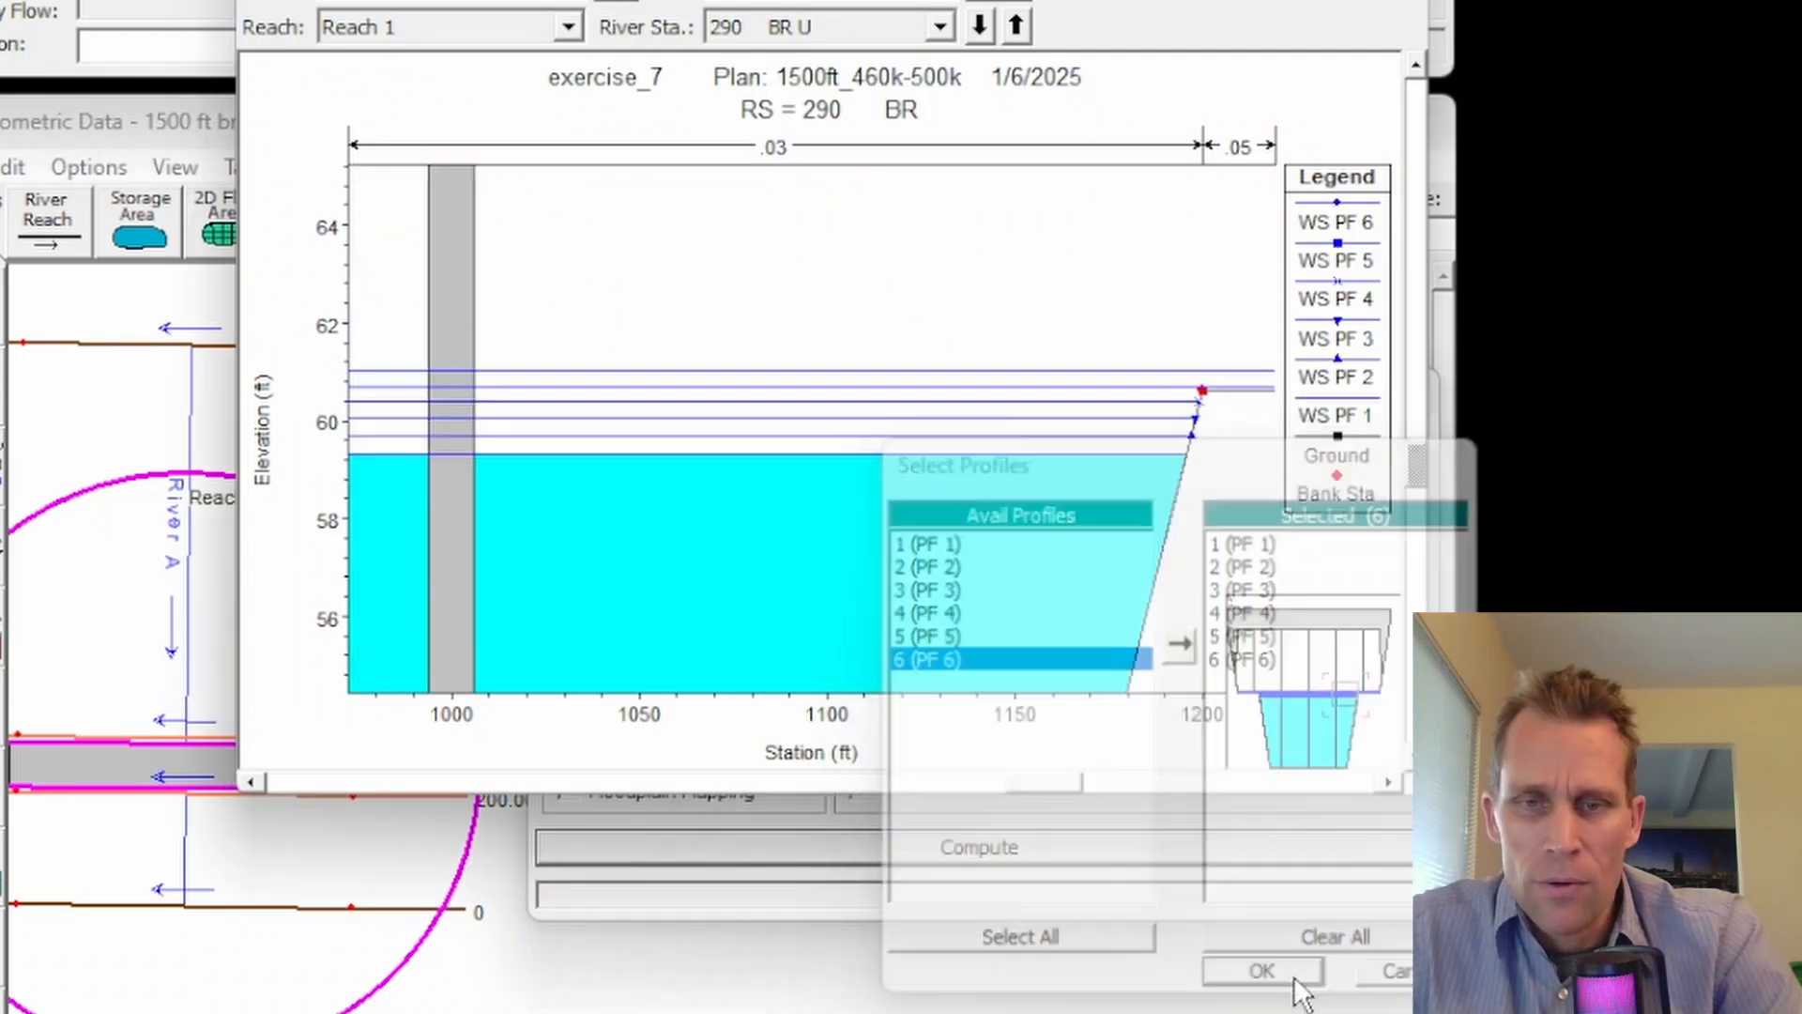
Step: Compare the PF 4 and PF 5 water surfaces with the bank station at 1200 ft, and close the plot
scroll(1311, 699, "up", 2)
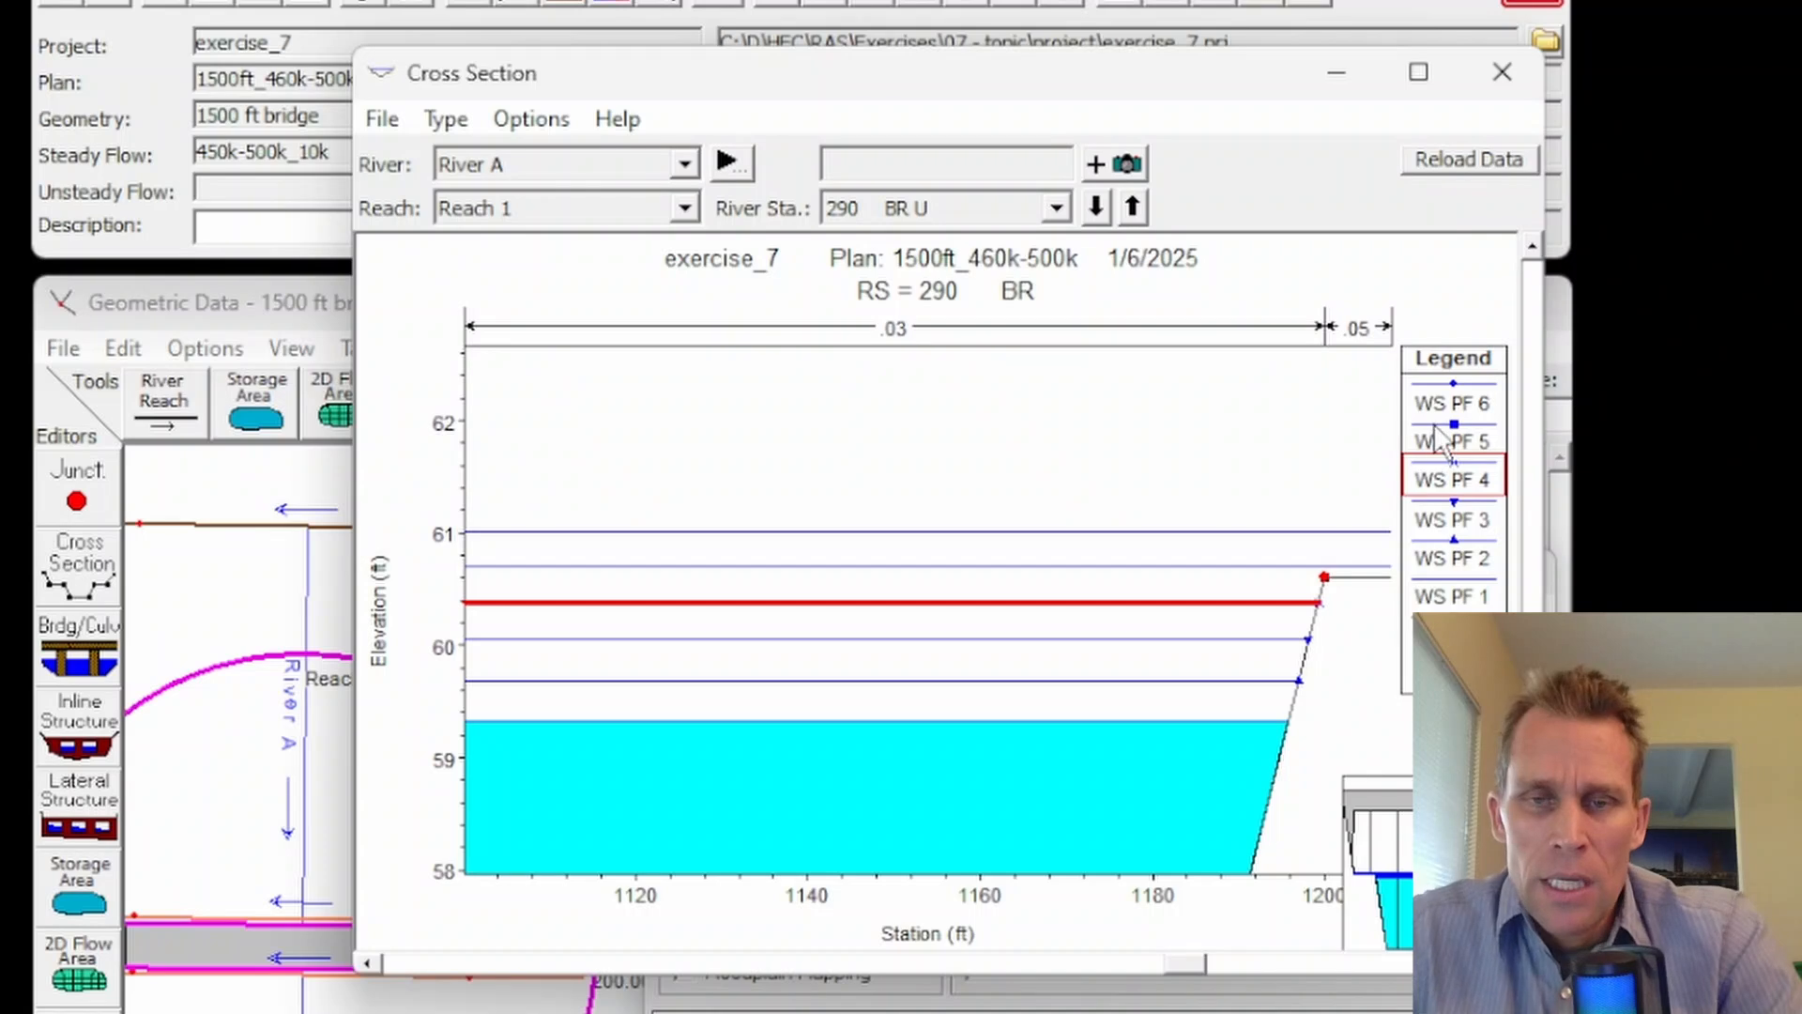
scroll(1341, 704, "up", 1)
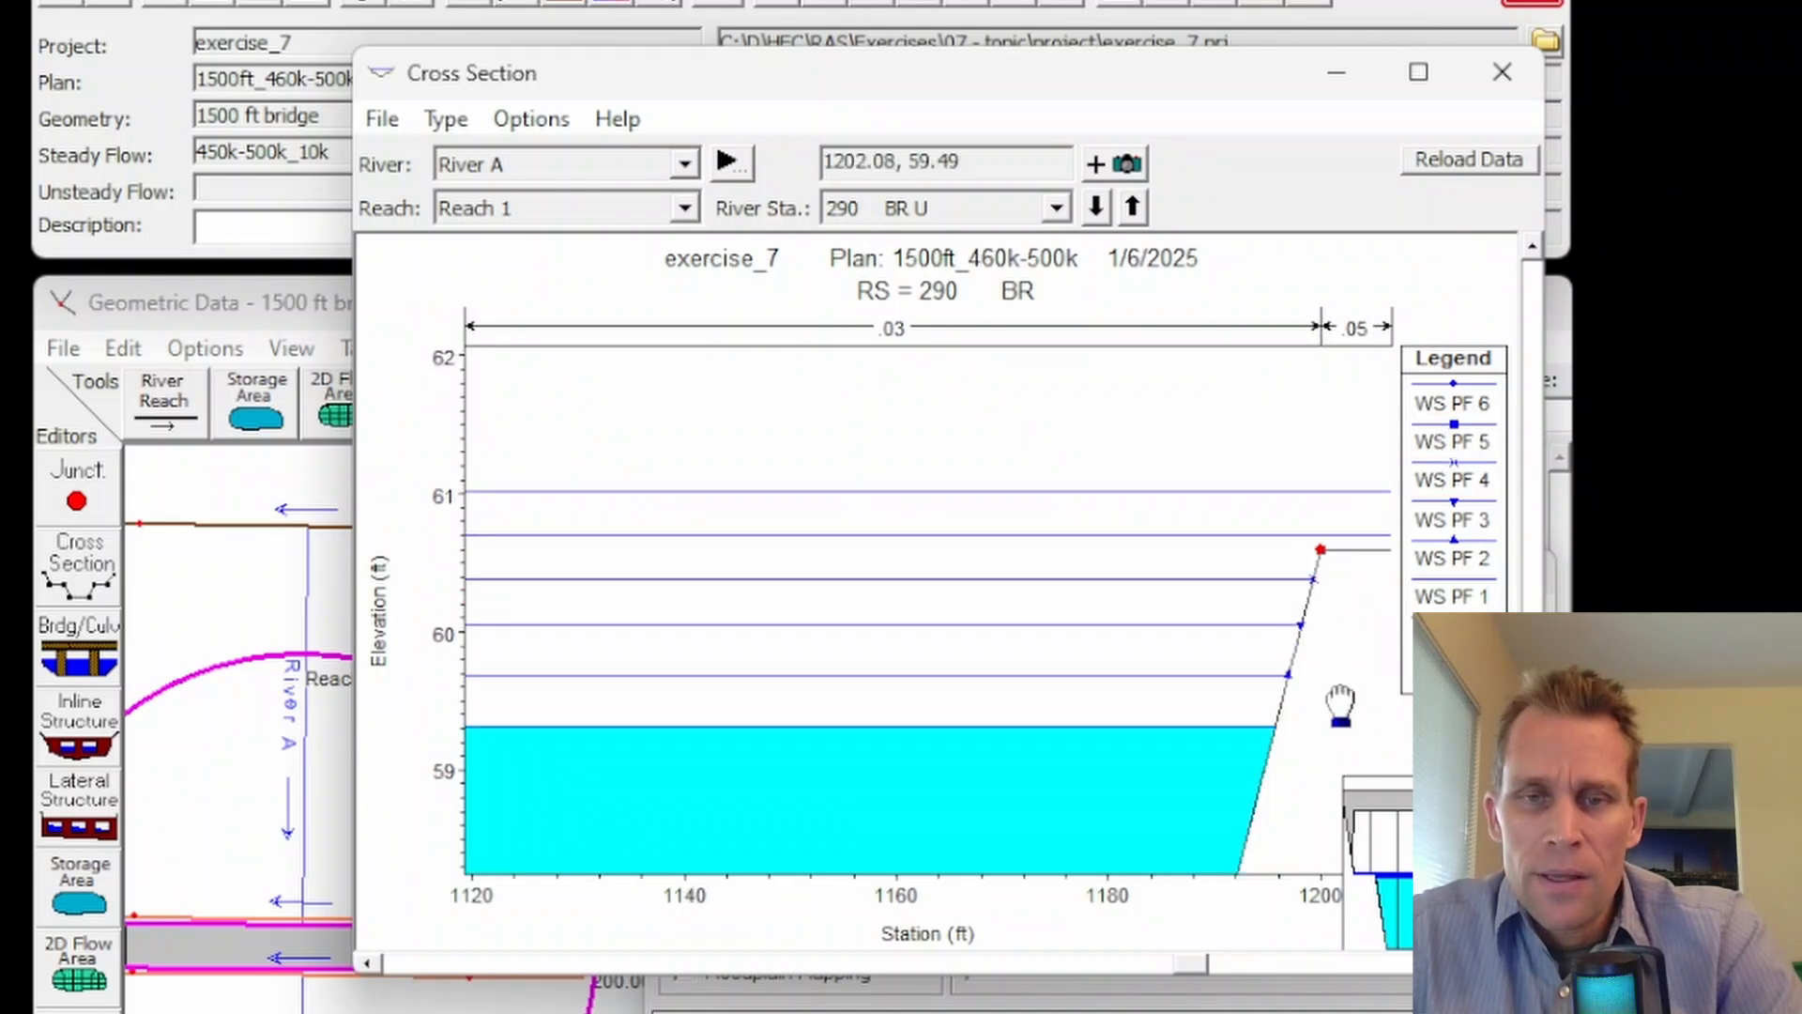
left_click_drag(1340, 704, 1186, 757)
left_click(1458, 443)
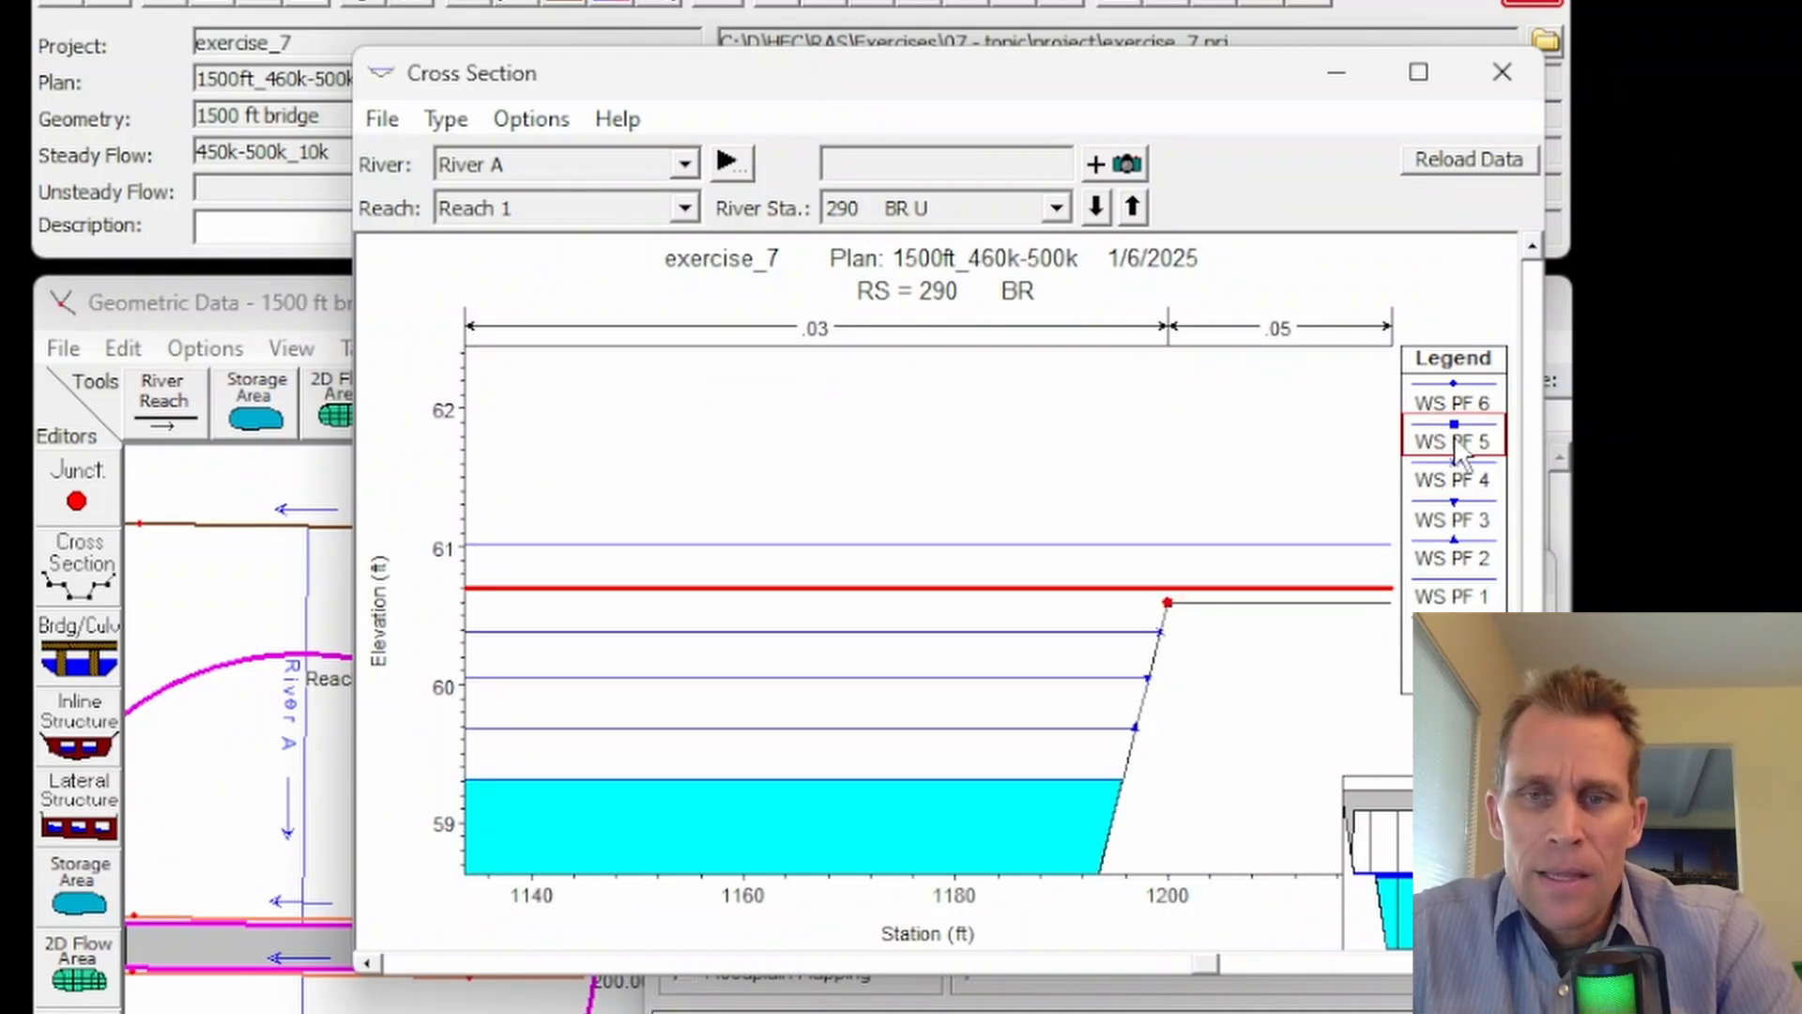
left_click(1458, 482)
left_click(1451, 442)
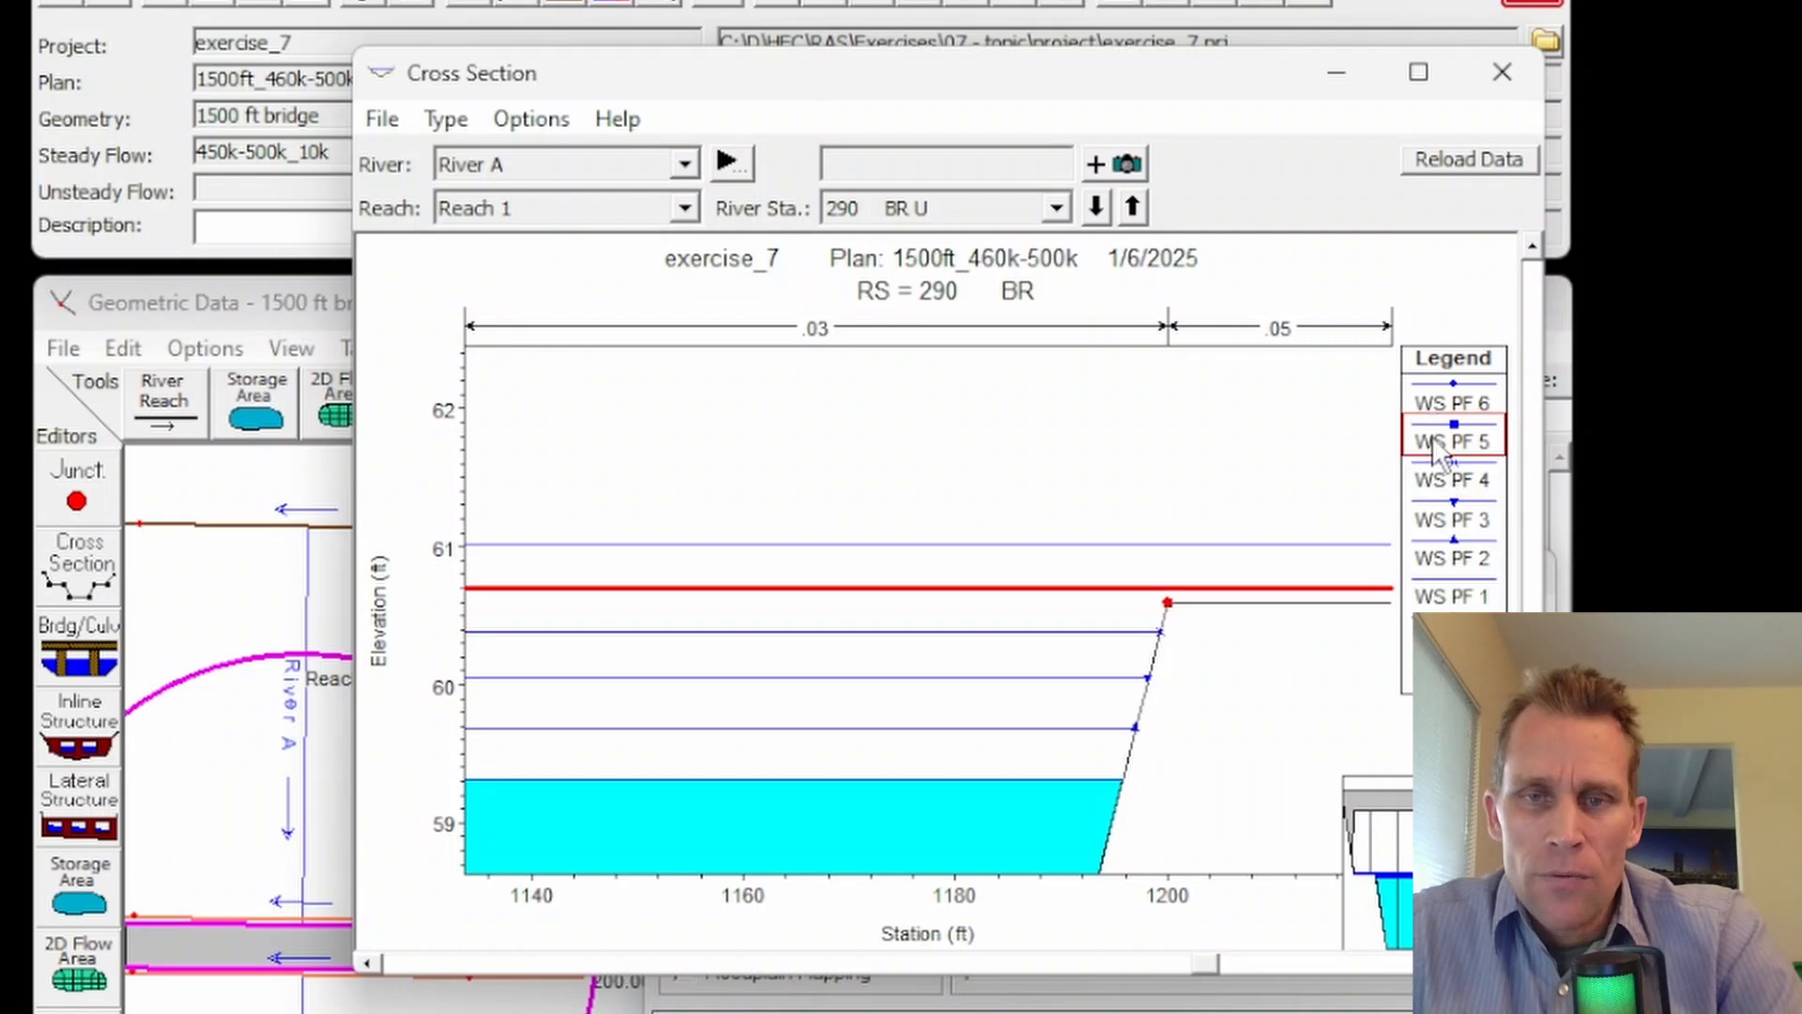
left_click(1453, 481)
left_click(1445, 442)
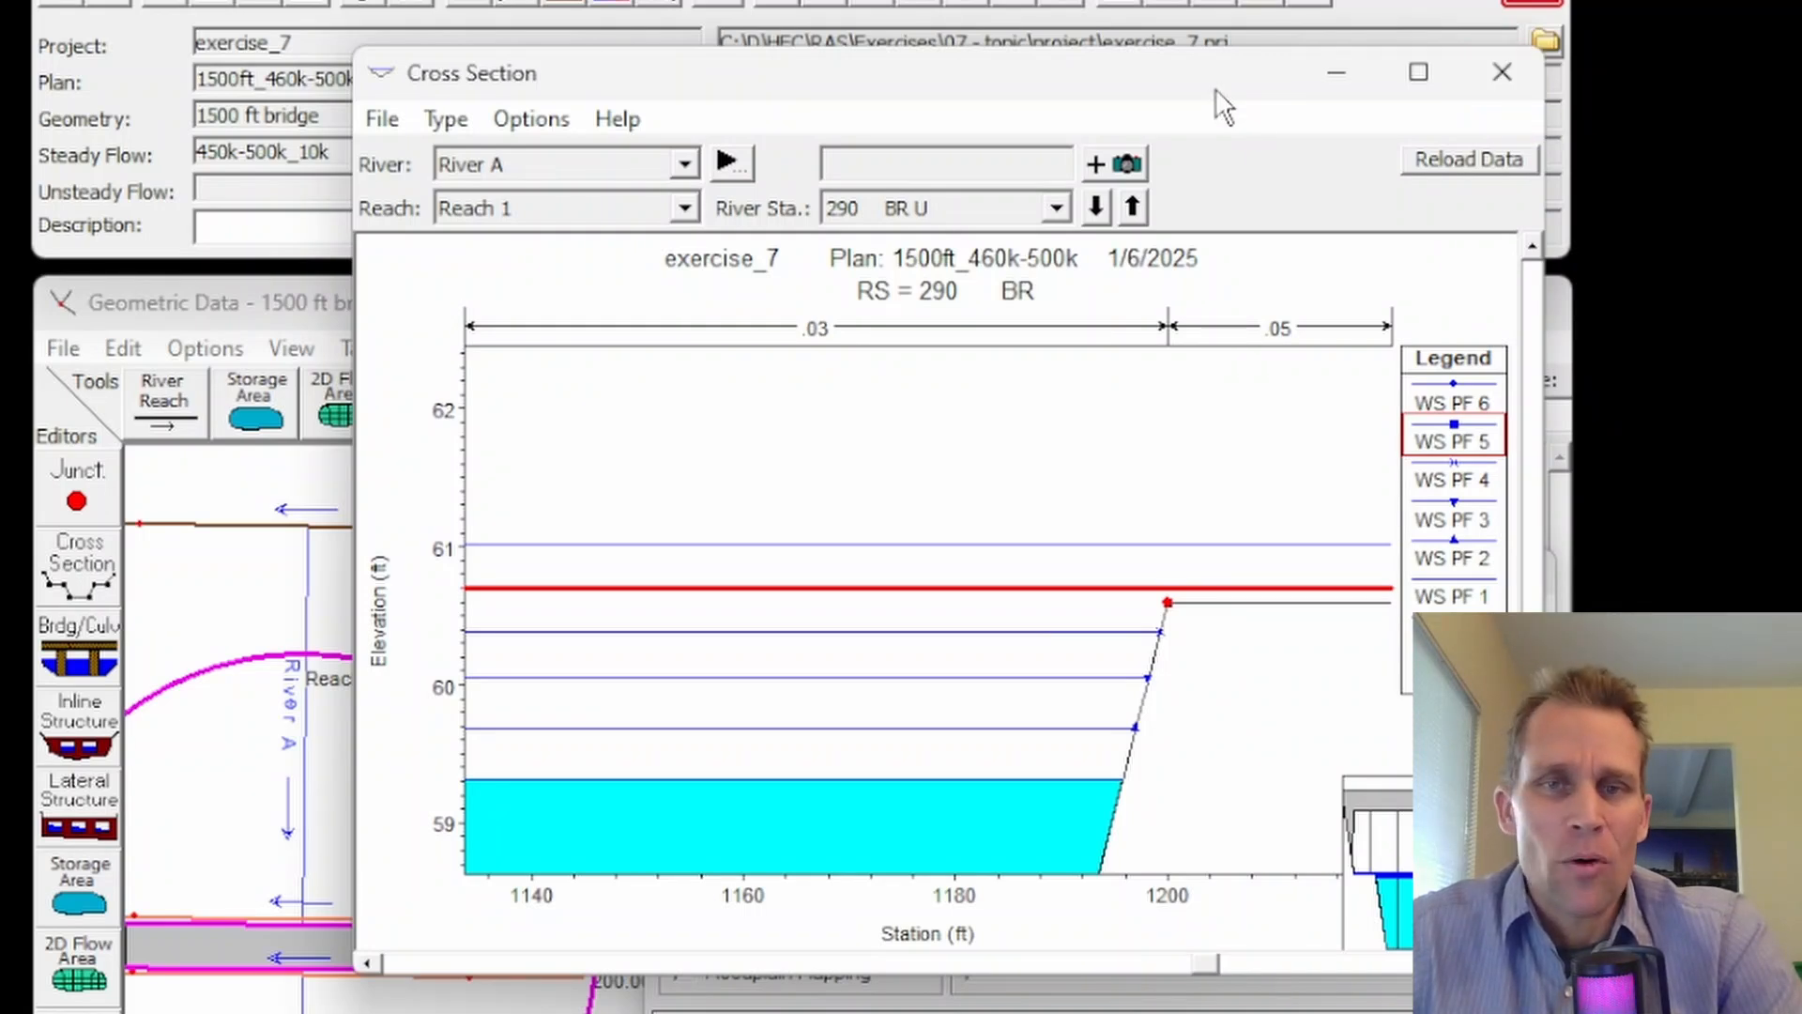
left_click_drag(1216, 92, 1370, 157)
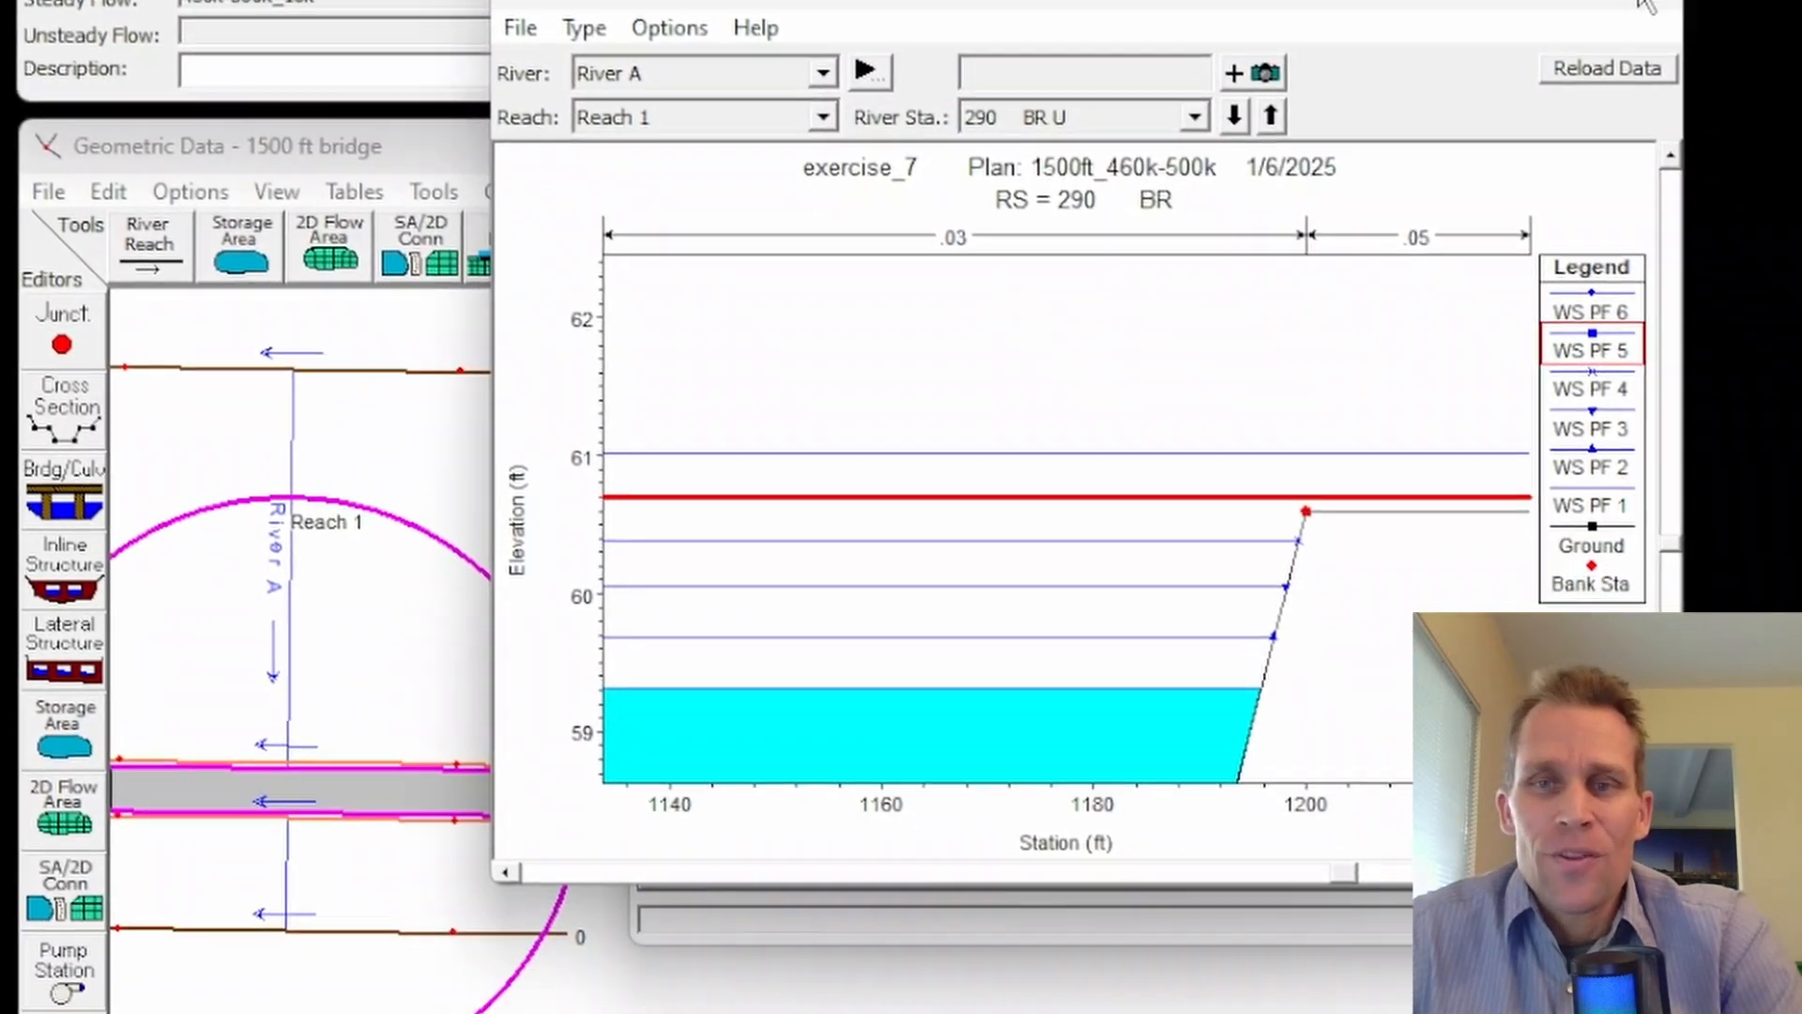
left_click(1654, 131)
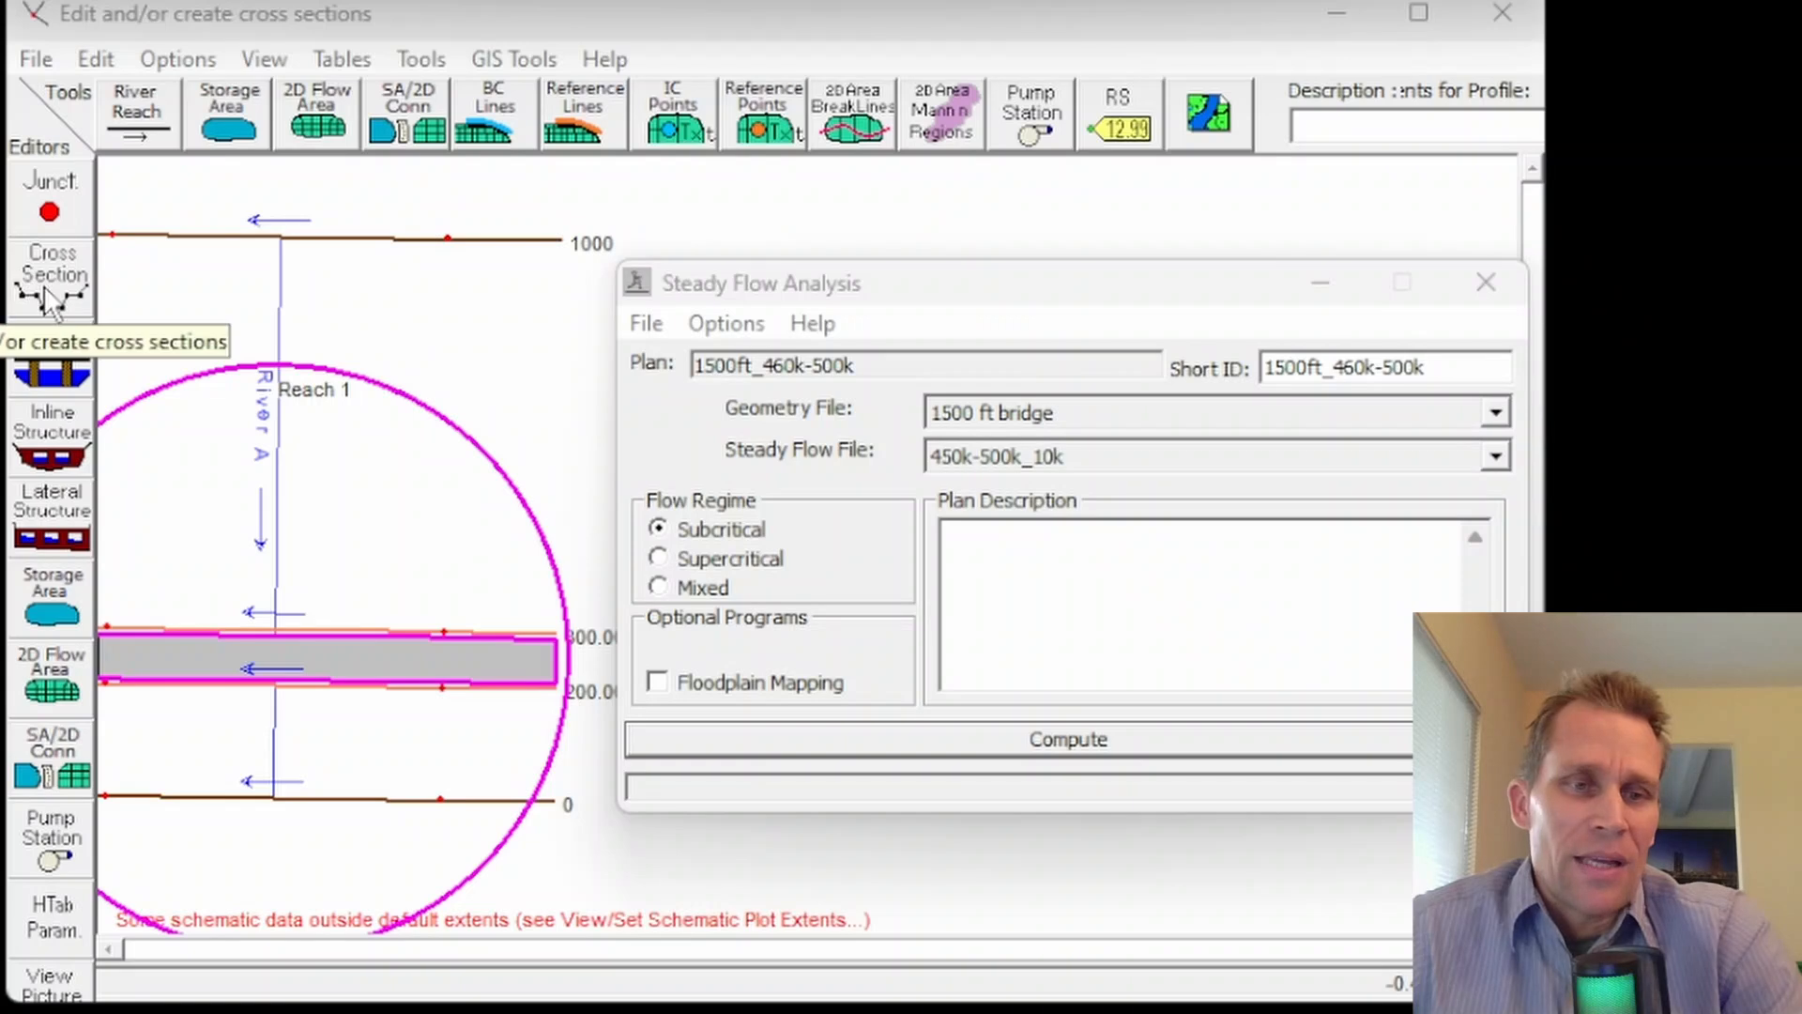
Step: Review the cross section data for River A station 1000, and return to the geometry schematic
left_click(21, 287)
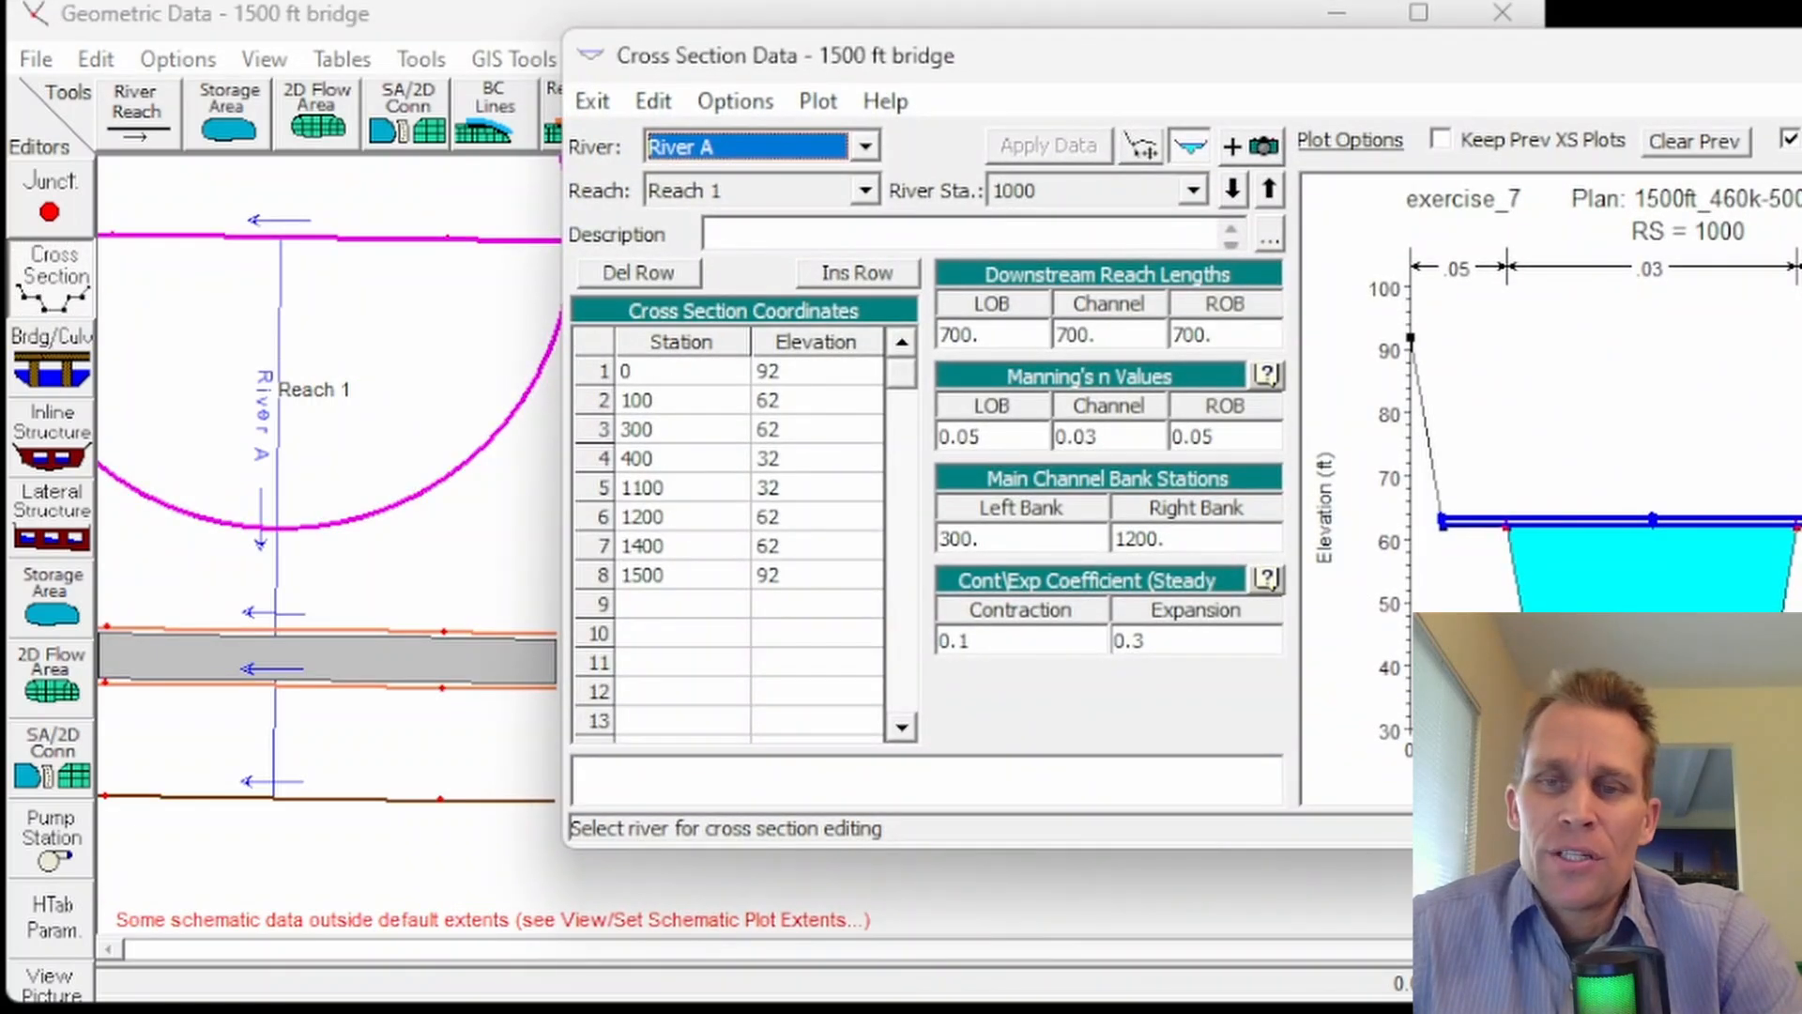
left_click(1798, 56)
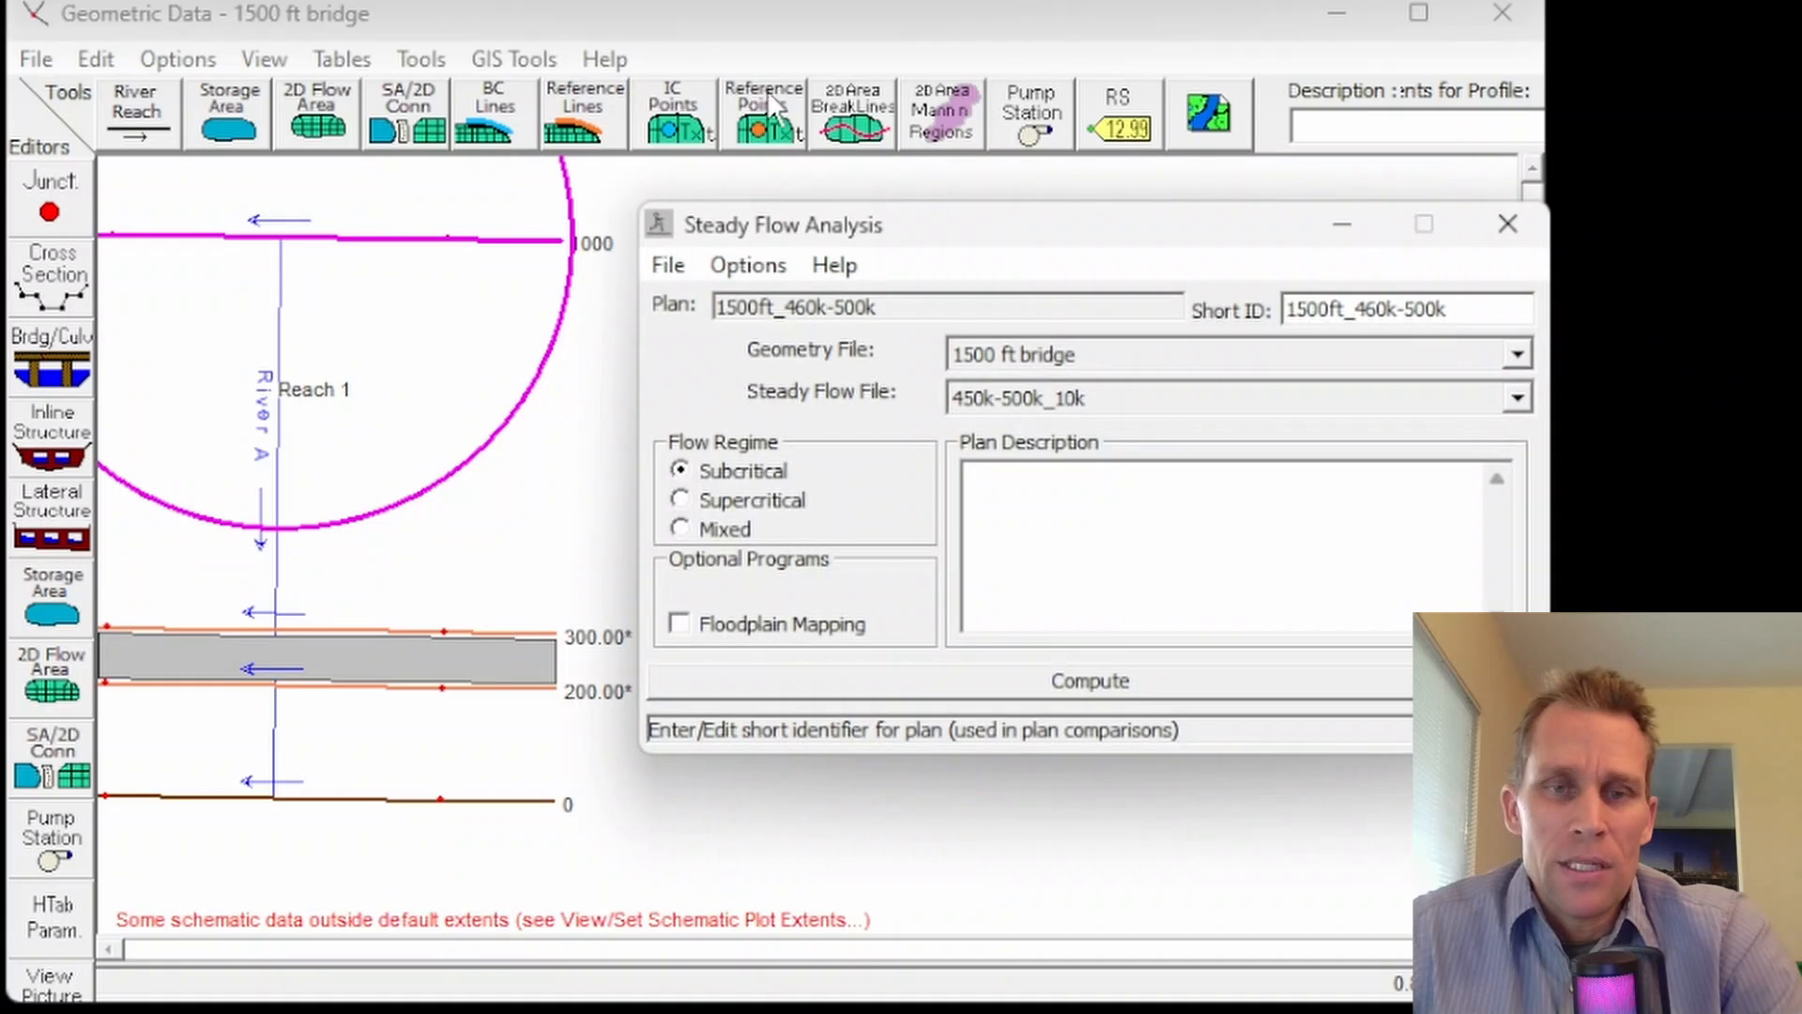
left_click(545, 23)
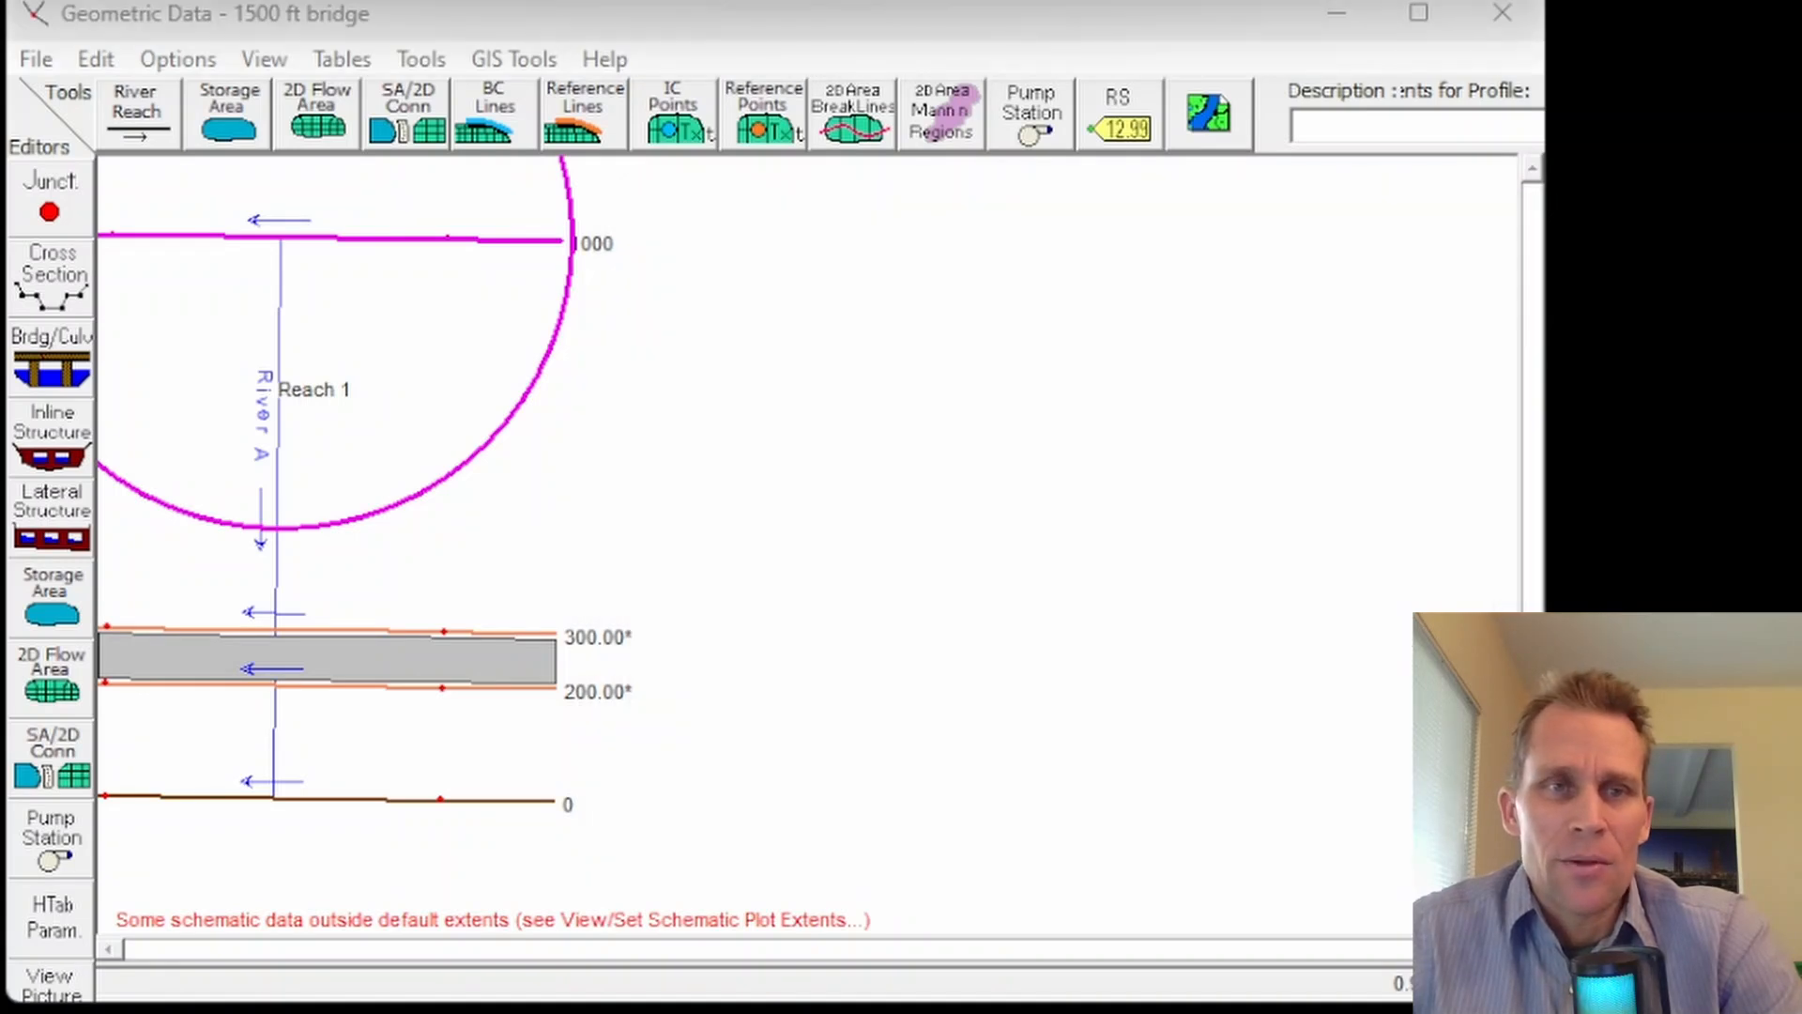
left_click(217, 0)
left_click(310, 0)
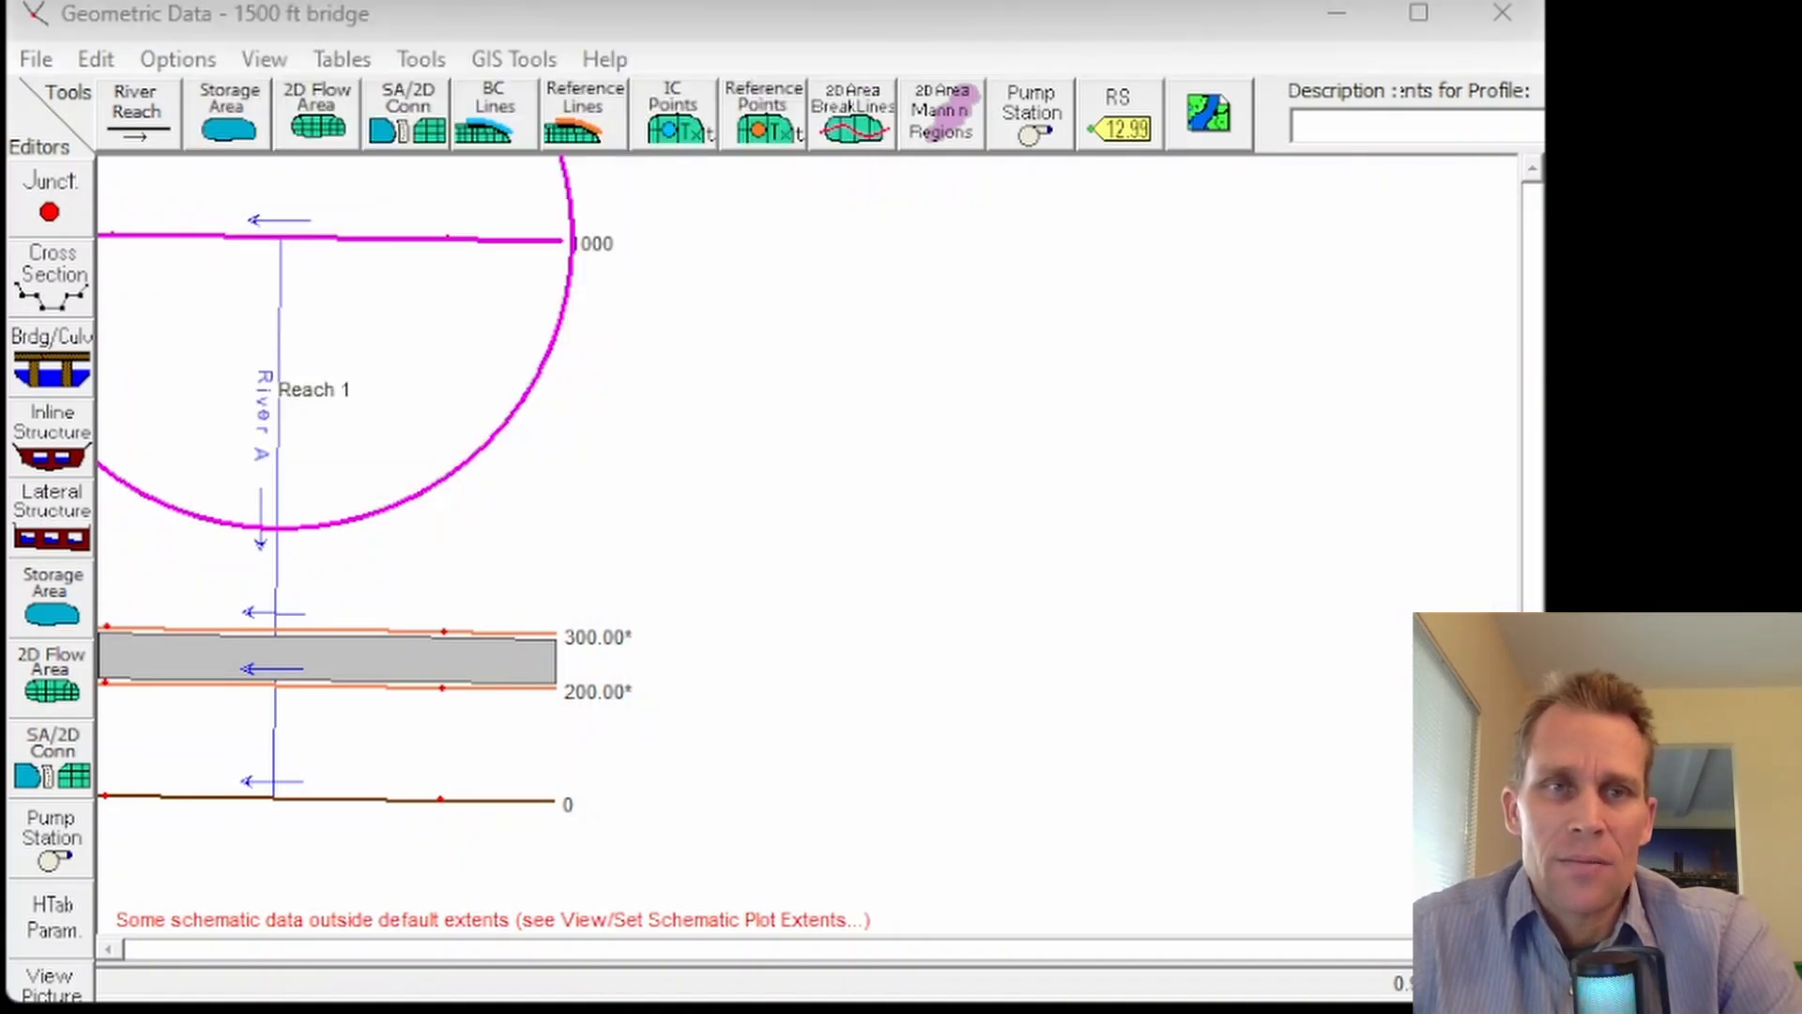